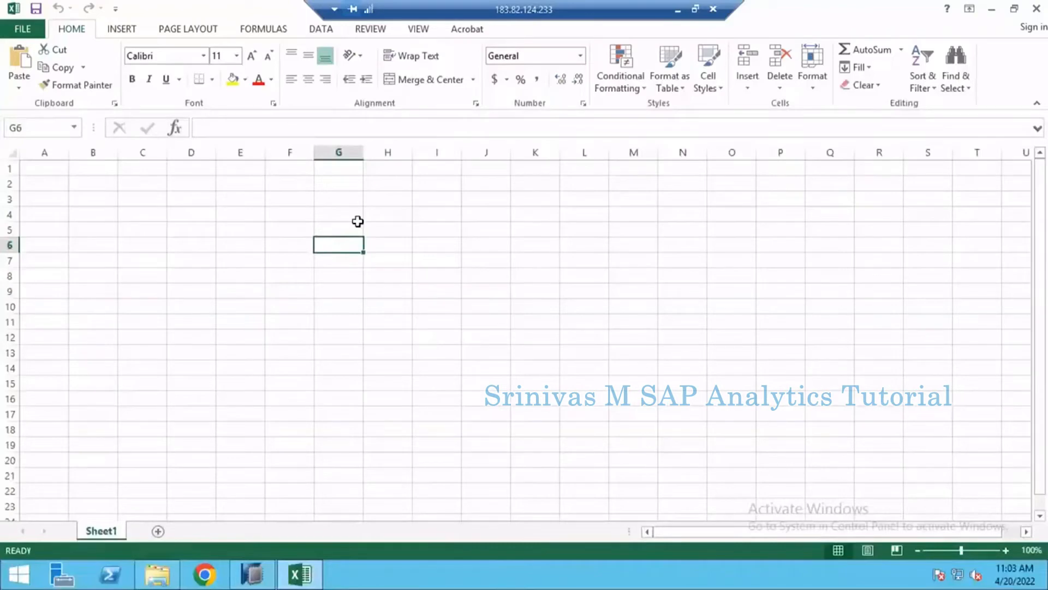
- Enter the title "Join Operations in Cal. Views" in cell H5
{"action": "key", "text": "Up"}
{"action": "key", "text": "Right"}
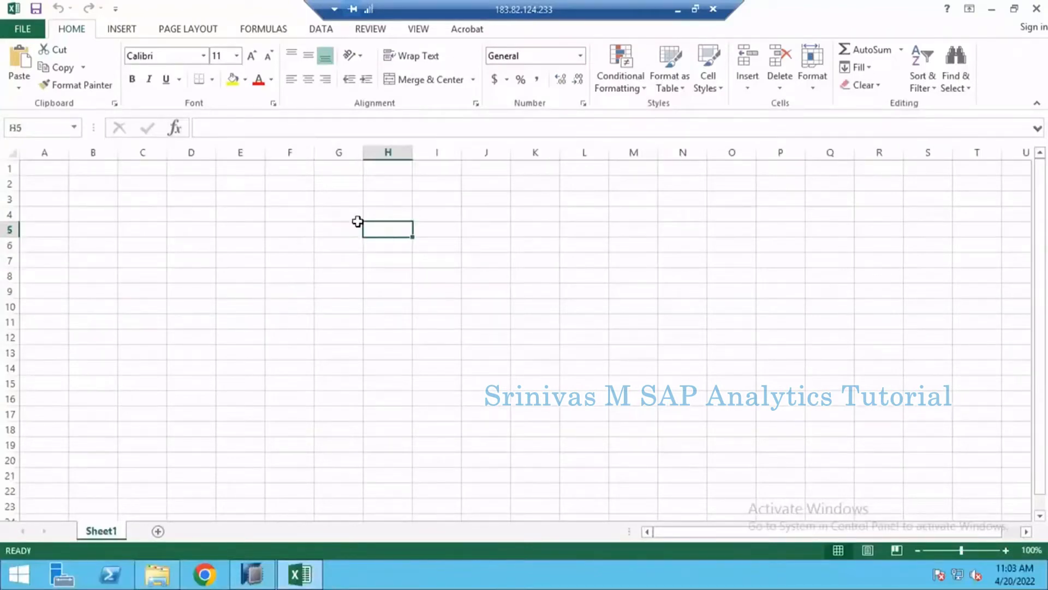
{"action": "type", "text": "Jio"}
{"action": "key", "text": "BackSpace"}
{"action": "key", "text": "BackSpace"}
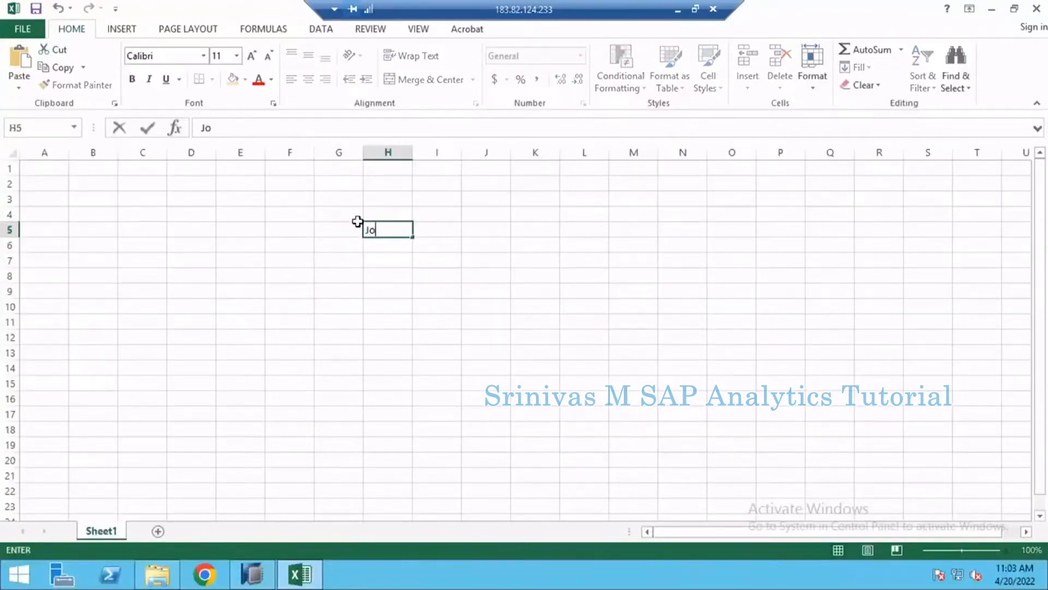
{"action": "type", "text": "oin Operations in C"}
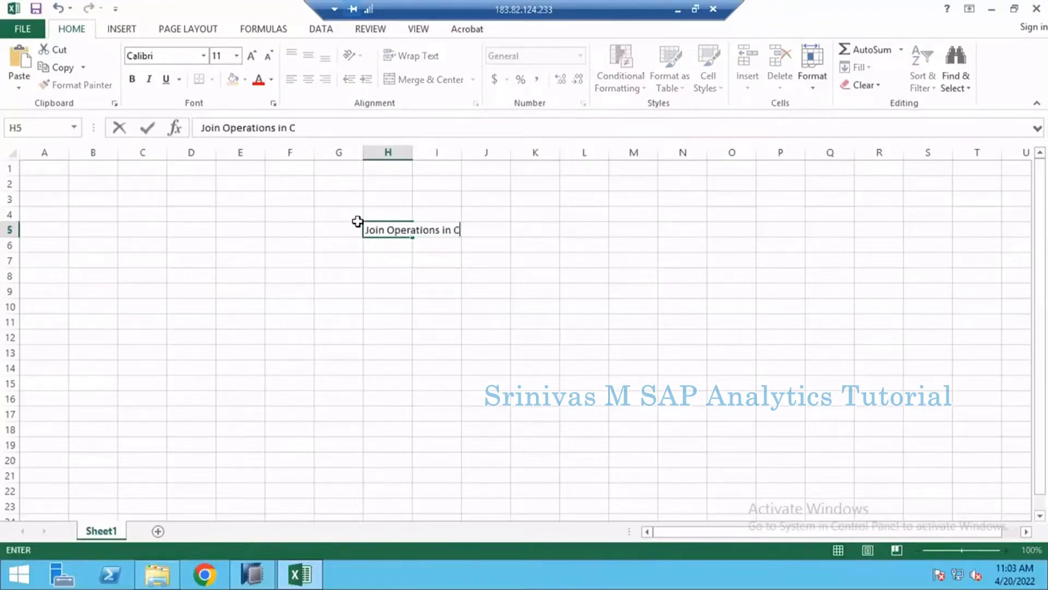
{"action": "type", "text": "al. vies"}
{"action": "key", "text": "BackSpace"}
{"action": "type", "text": "ws"}
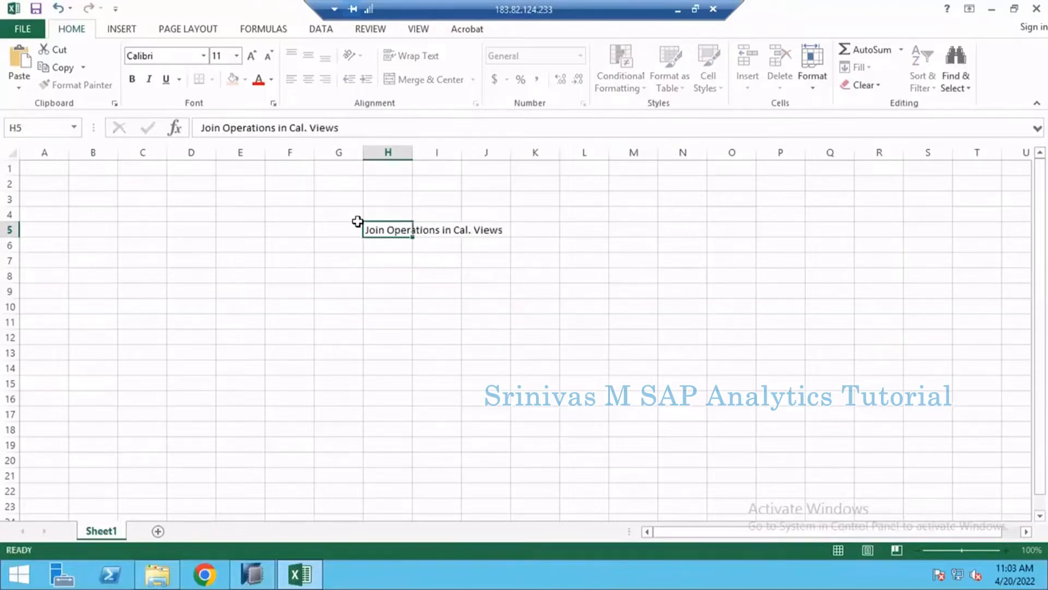
{"action": "key", "text": "Return"}
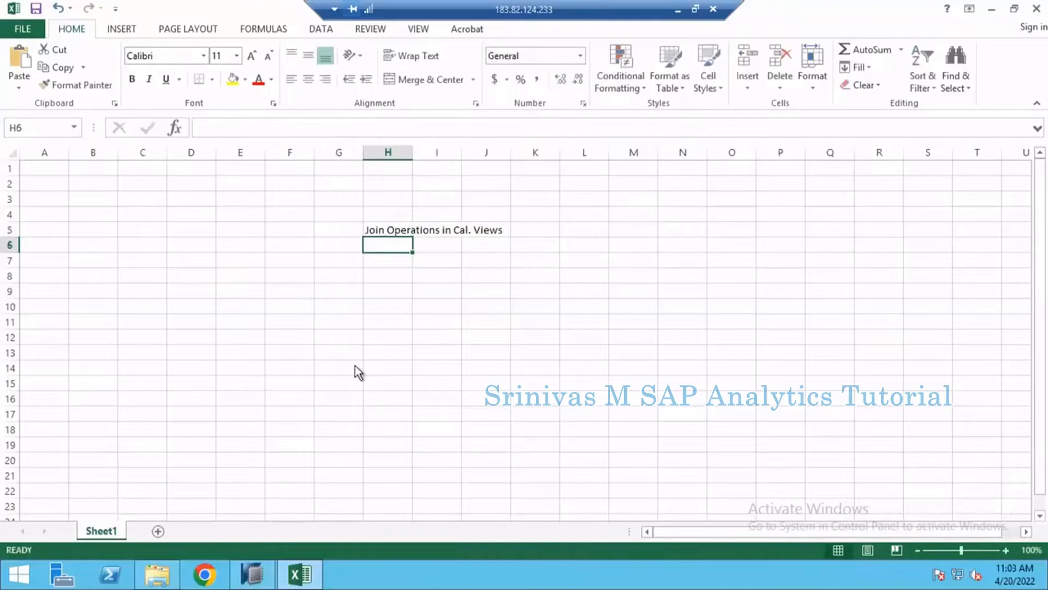
- List the join types "Inner Join", "Left Outer" and "Right Outer Join" in cells H7 to H9
{"action": "left_click", "coordinate": [390, 260]}
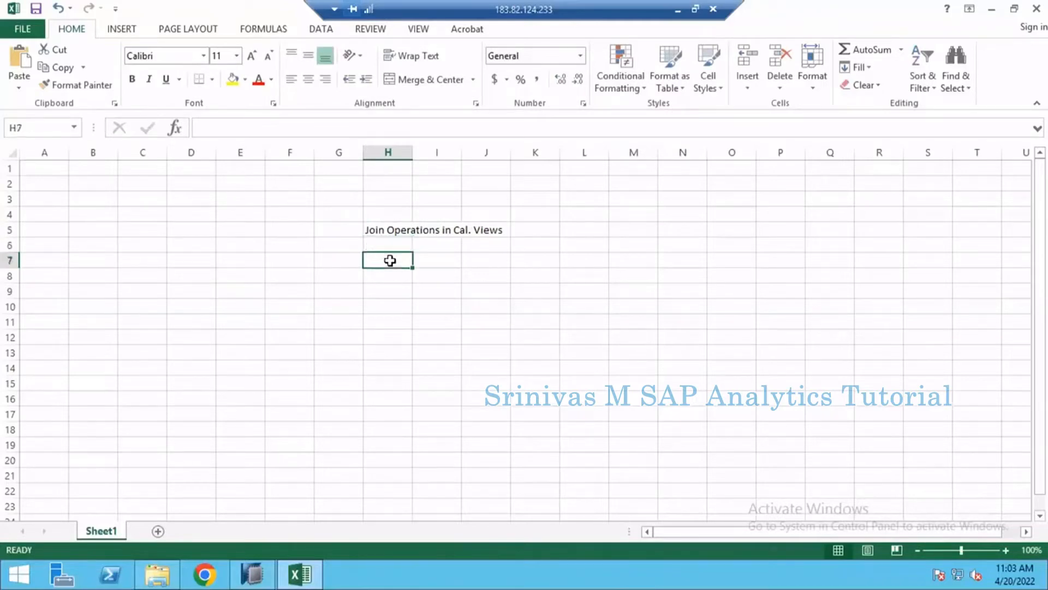
{"action": "type", "text": "Inner"}
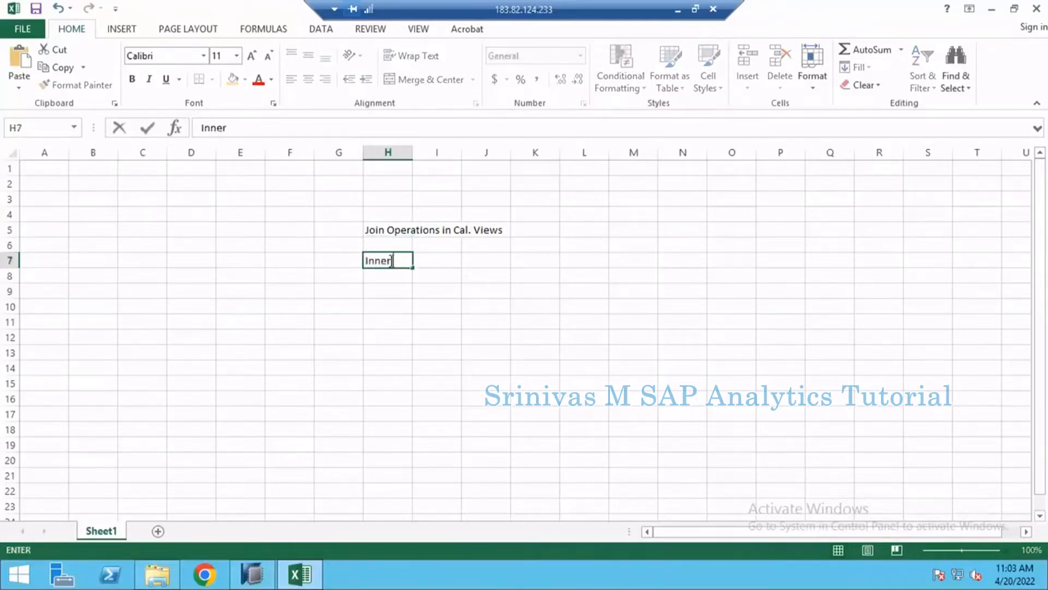
{"action": "type", "text": " JOin"}
{"action": "key", "text": "Return"}
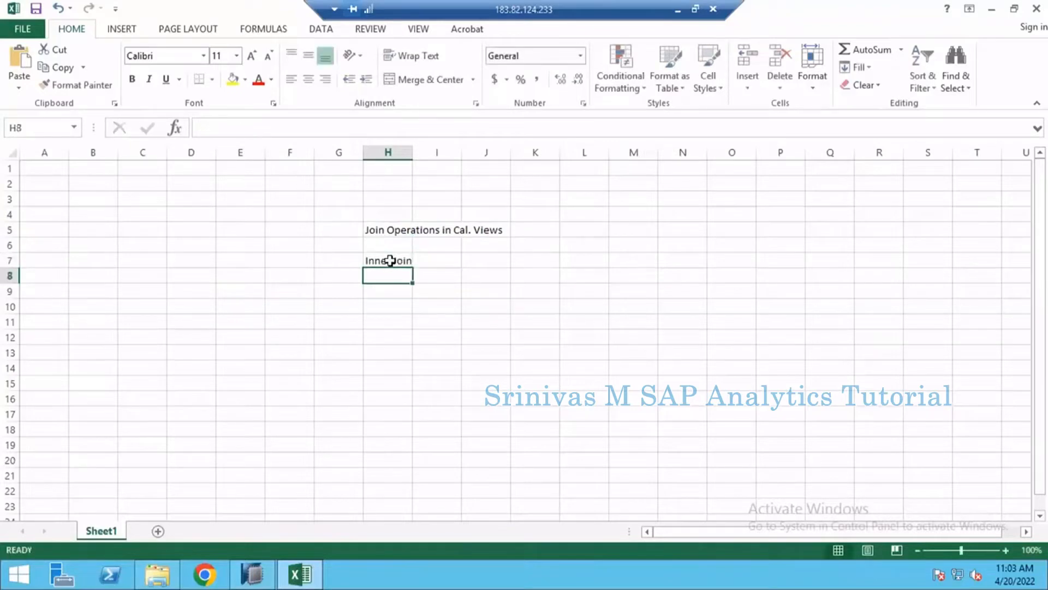
{"action": "type", "text": "Le"}
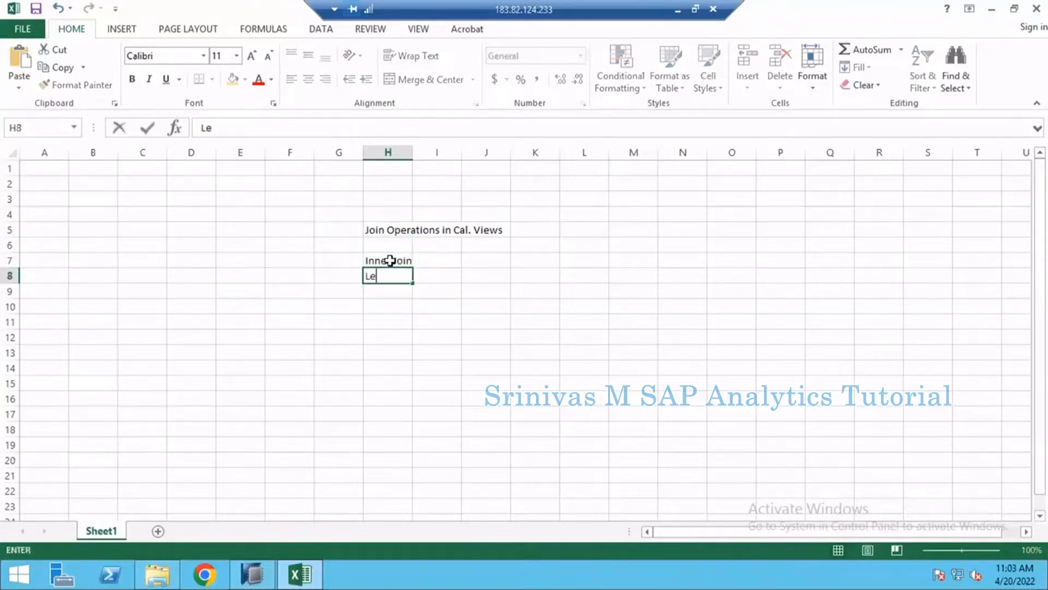
{"action": "type", "text": "ft Outer"}
{"action": "key", "text": "Return"}
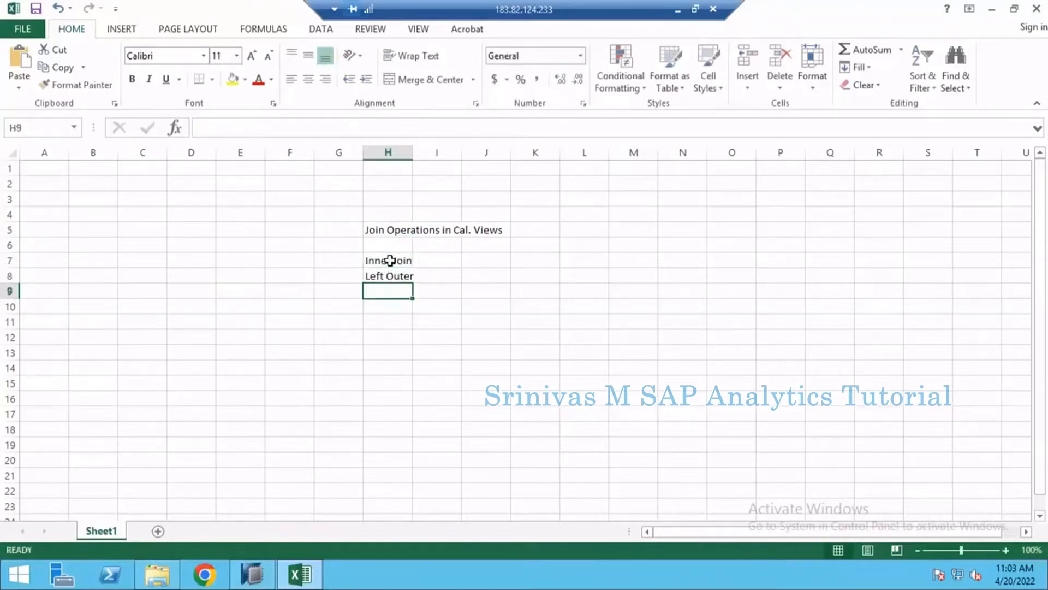
{"action": "type", "text": "Right Out"}
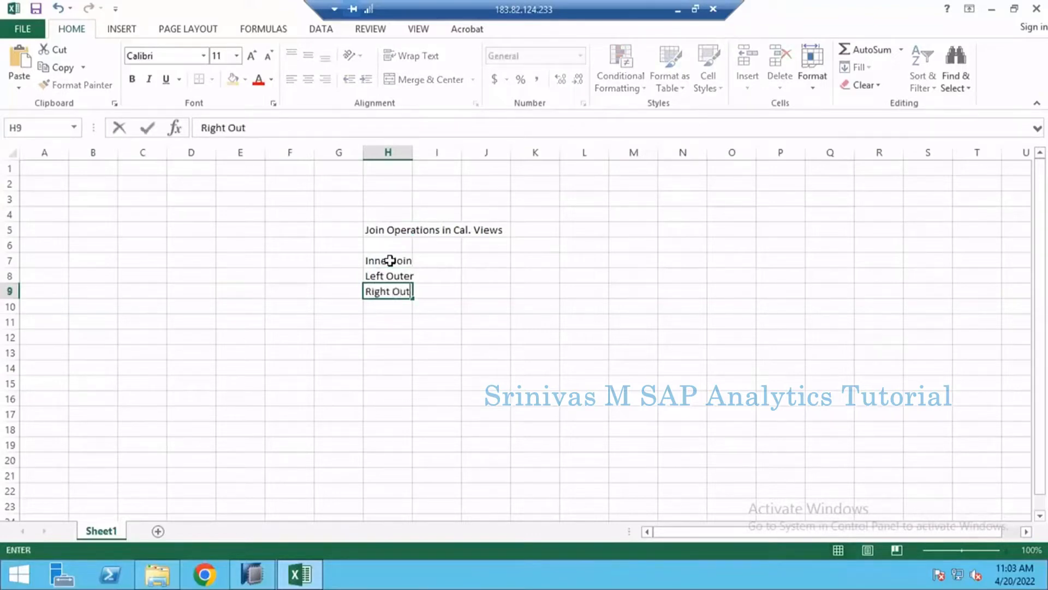
{"action": "type", "text": "er Join"}
{"action": "key", "text": "Return"}
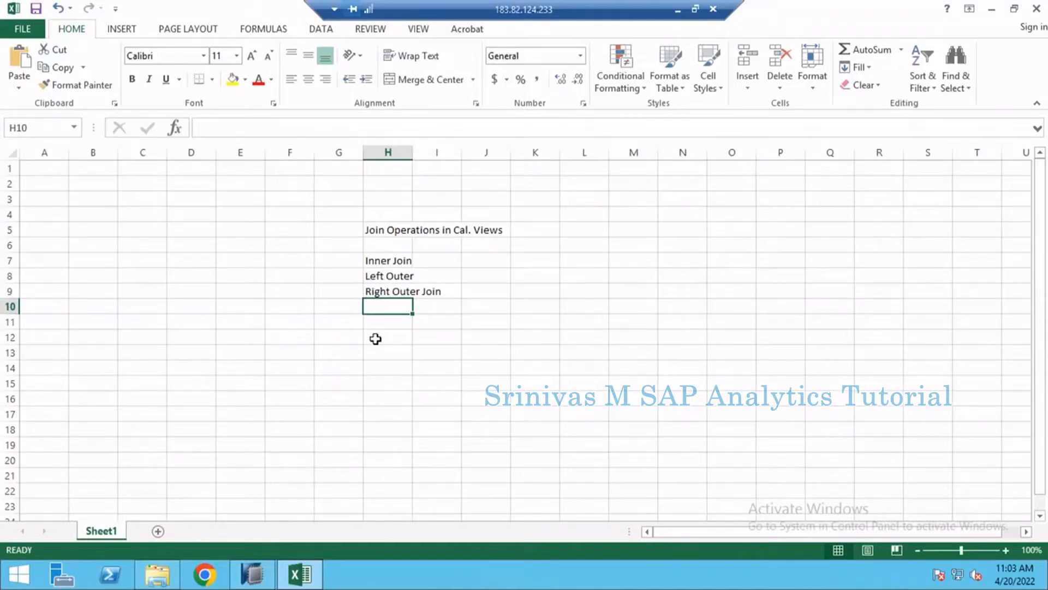
- Autofit the width of column H to its text
{"action": "left_click", "coordinate": [379, 258]}
{"action": "left_click", "coordinate": [380, 278]}
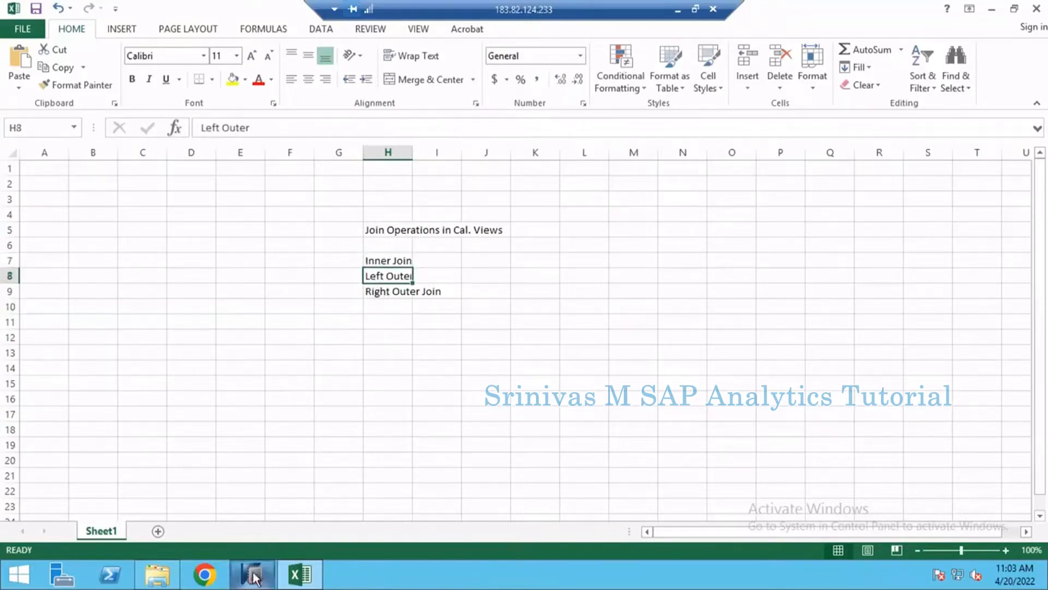
{"action": "mouse_move", "coordinate": [256, 578]}
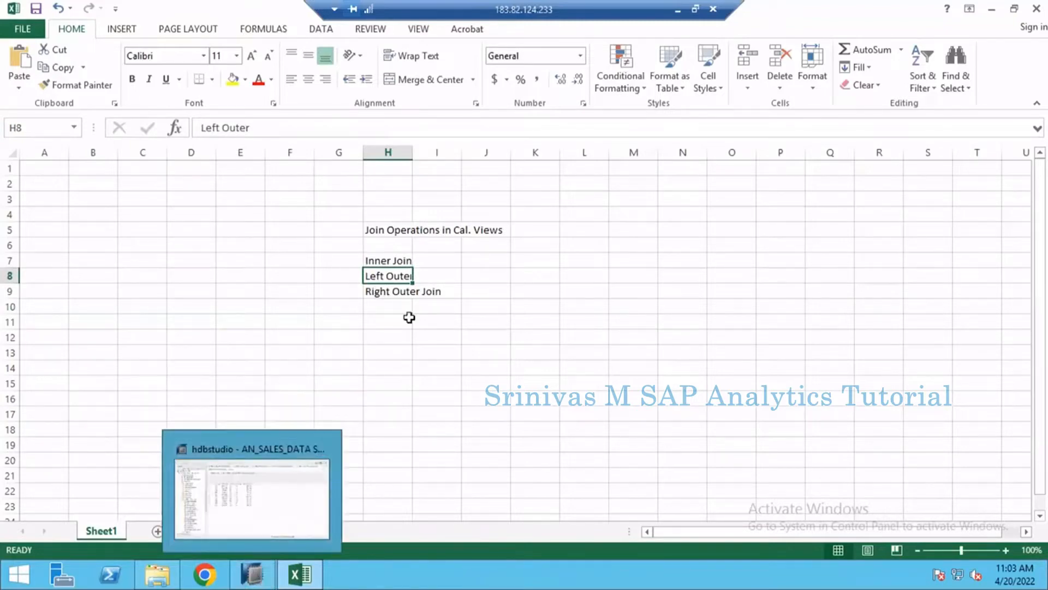
{"action": "double_click", "coordinate": [413, 150]}
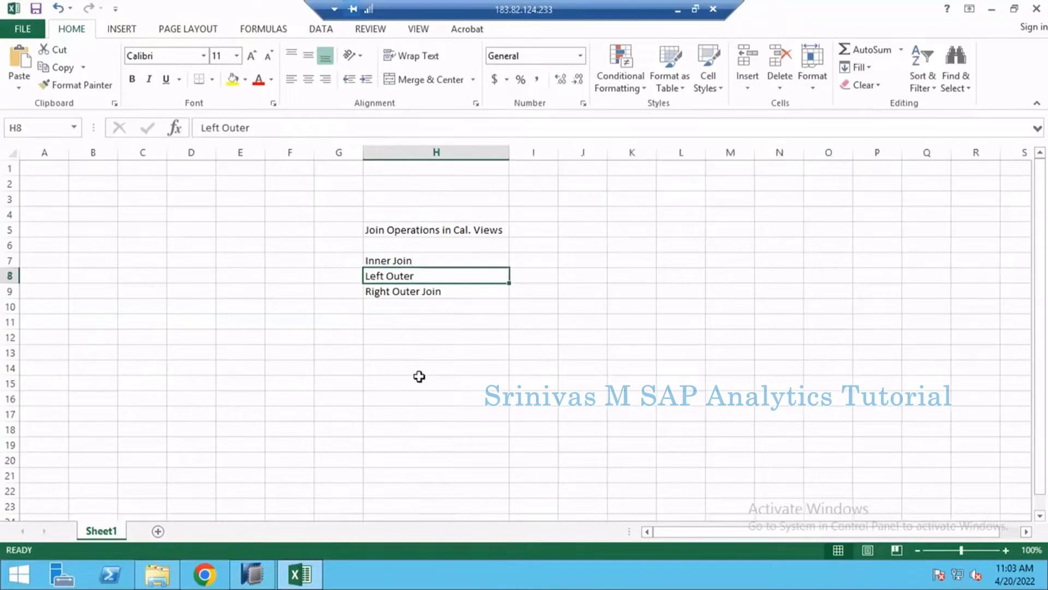
{"action": "left_click", "coordinate": [419, 382]}
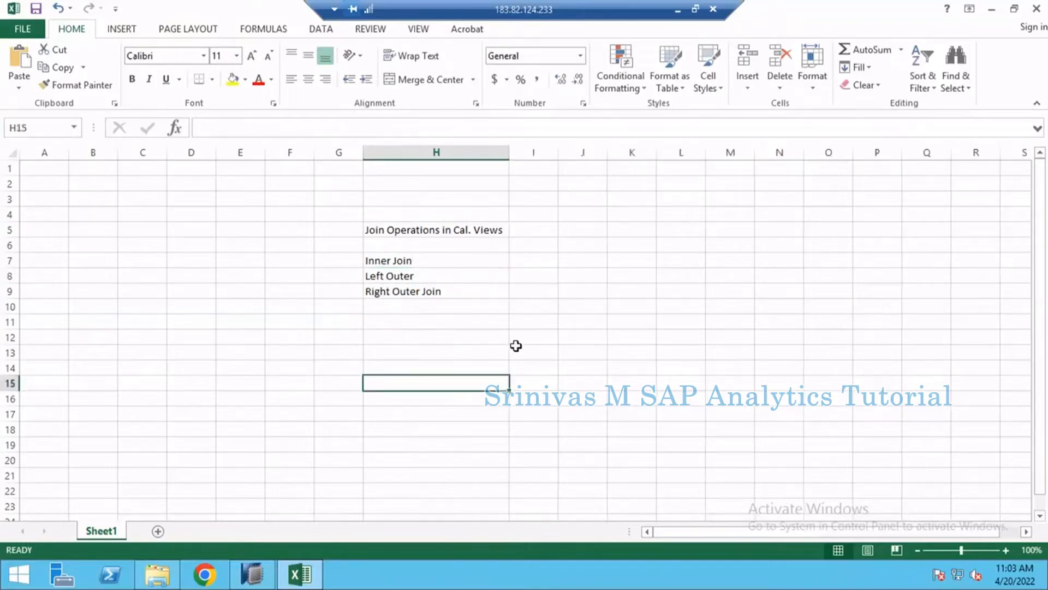
- Add a new worksheet and enter the header DOC_NUMBER in D3, with column D autofitted to it
{"action": "left_click", "coordinate": [158, 531]}
{"action": "left_click", "coordinate": [183, 199]}
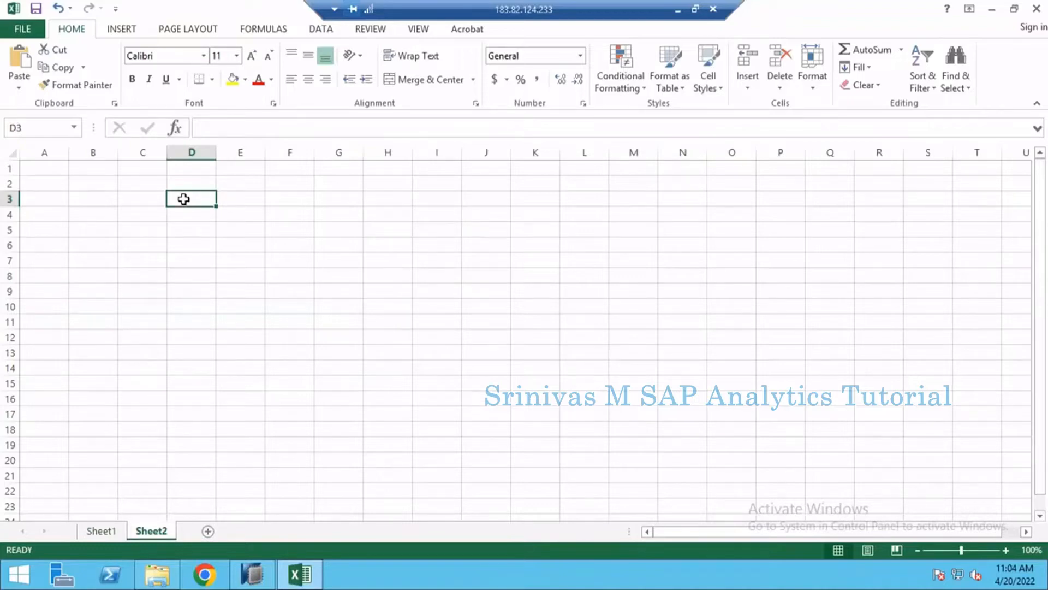
{"action": "type", "text": "DOC"}
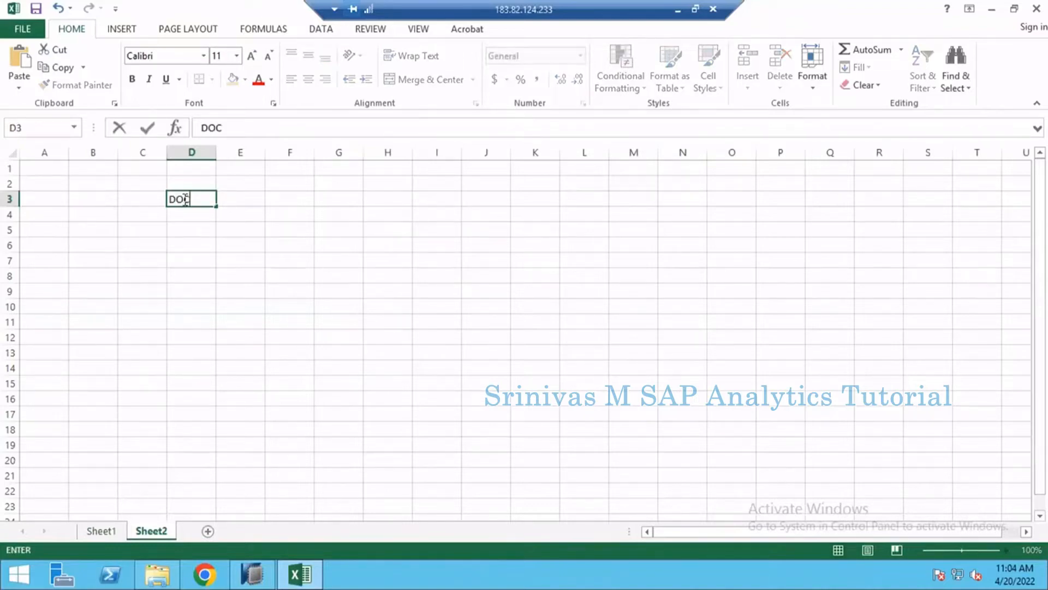
{"action": "type", "text": "_NUMBER"}
{"action": "key", "text": "Tab"}
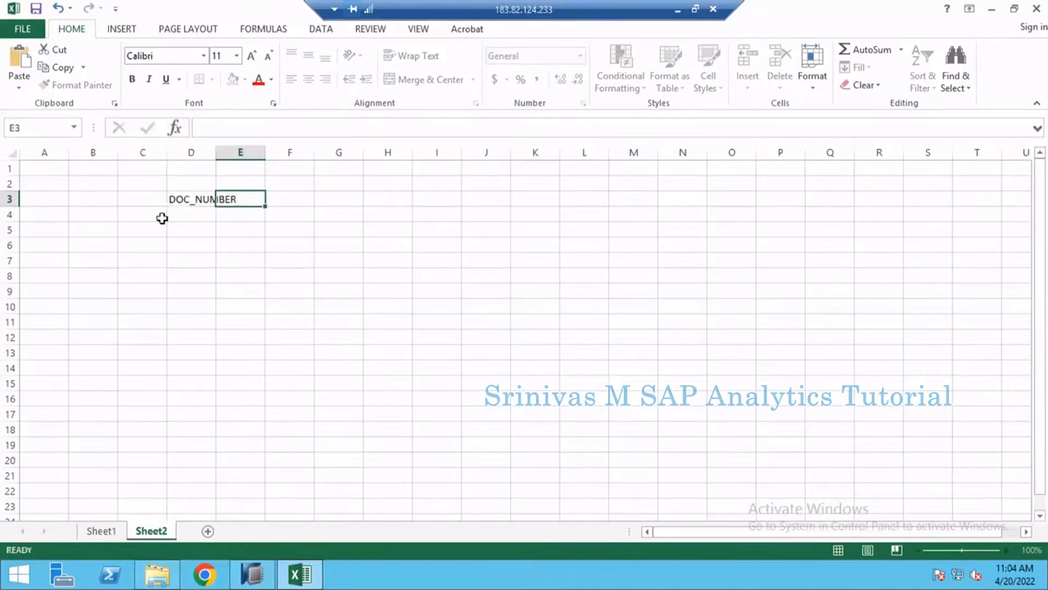
{"action": "double_click", "coordinate": [216, 157]}
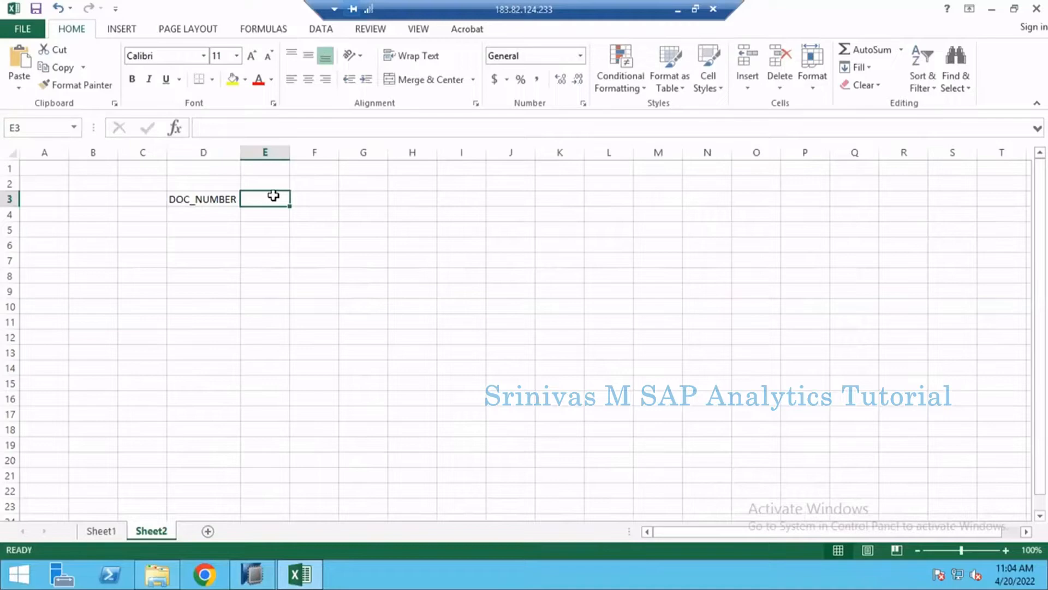
- Enter the header CREATED_ON in cell E3, beside DOC_NUMBER
{"action": "type", "text": "MA"}
{"action": "key", "text": "BackSpace"}
{"action": "key", "text": "BackSpace"}
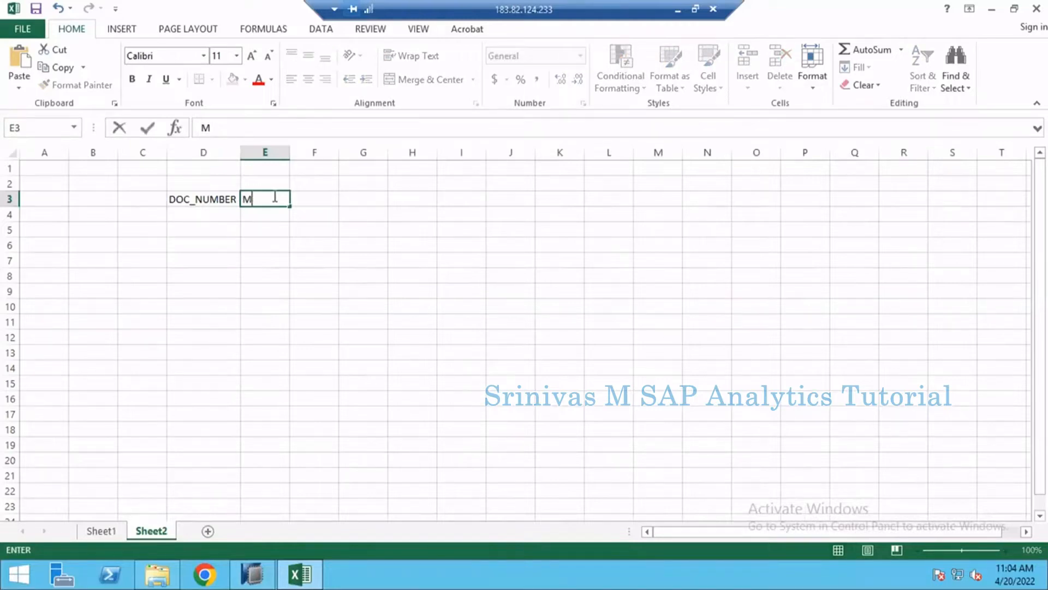
{"action": "type", "text": "CREATED_ON"}
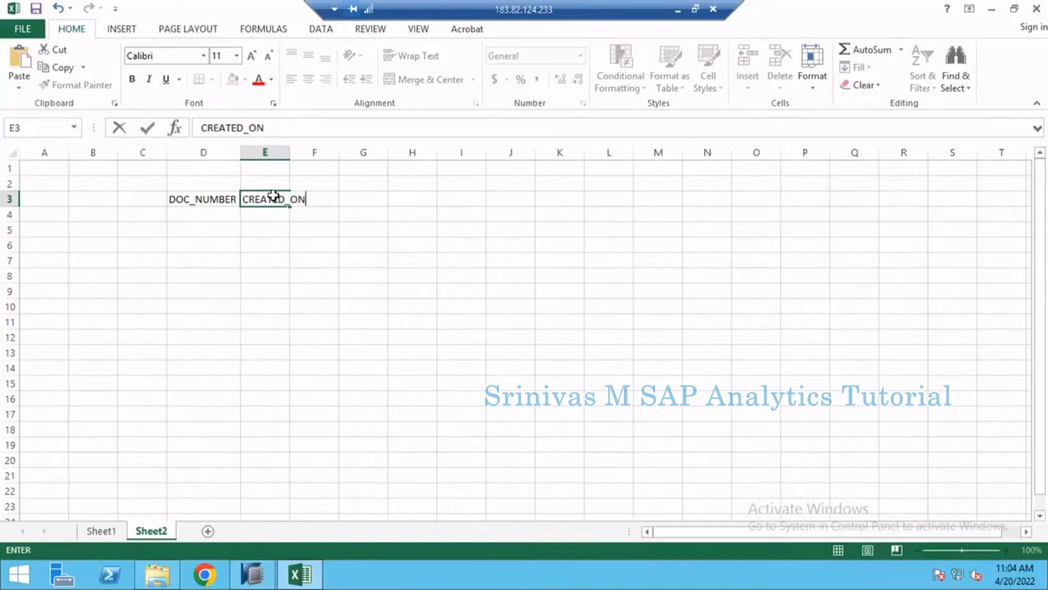
{"action": "key", "text": "Tab"}
- Enter the headers MATERIAL, QUANTITY and UNIT in F3 to H3 and autofit all columns of the sheet
{"action": "type", "text": "MATERIAL"}
{"action": "key", "text": "Tab"}
{"action": "type", "text": "QU"}
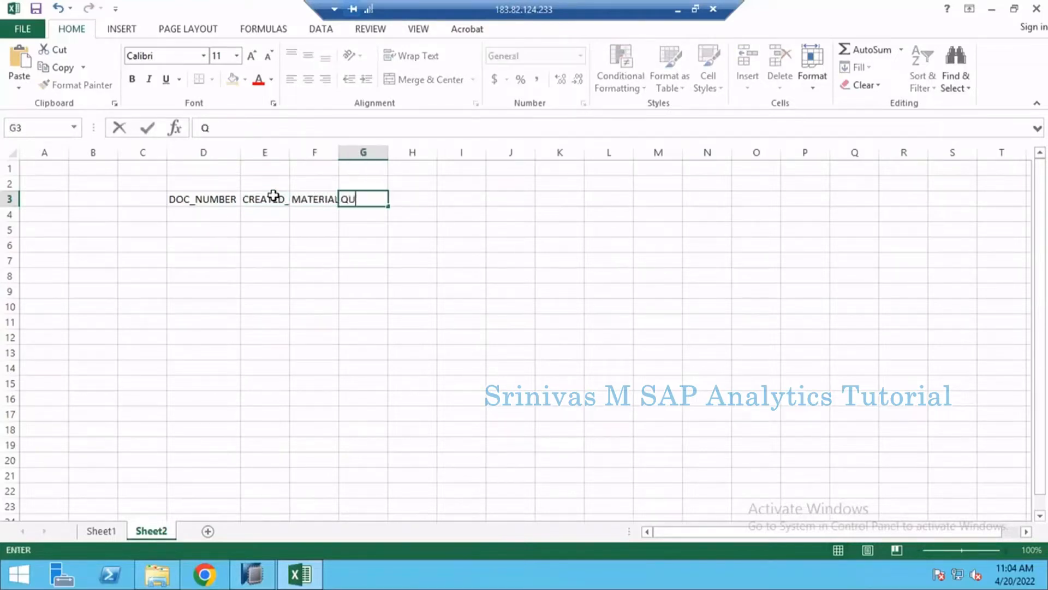
{"action": "type", "text": "ANTITY"}
{"action": "key", "text": "Tab"}
{"action": "type", "text": "UNIT"}
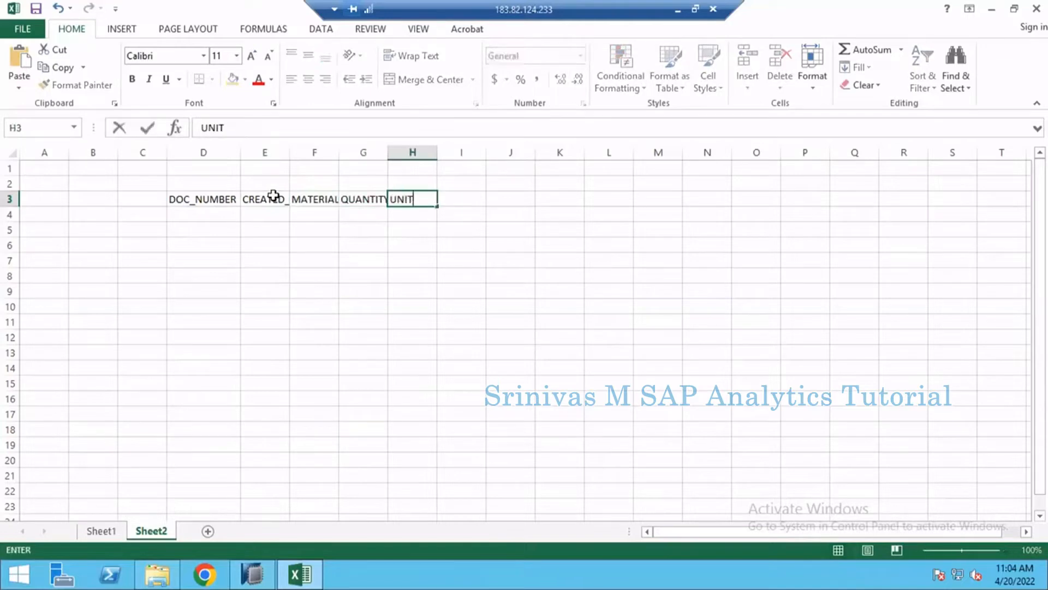
{"action": "key", "text": "Return"}
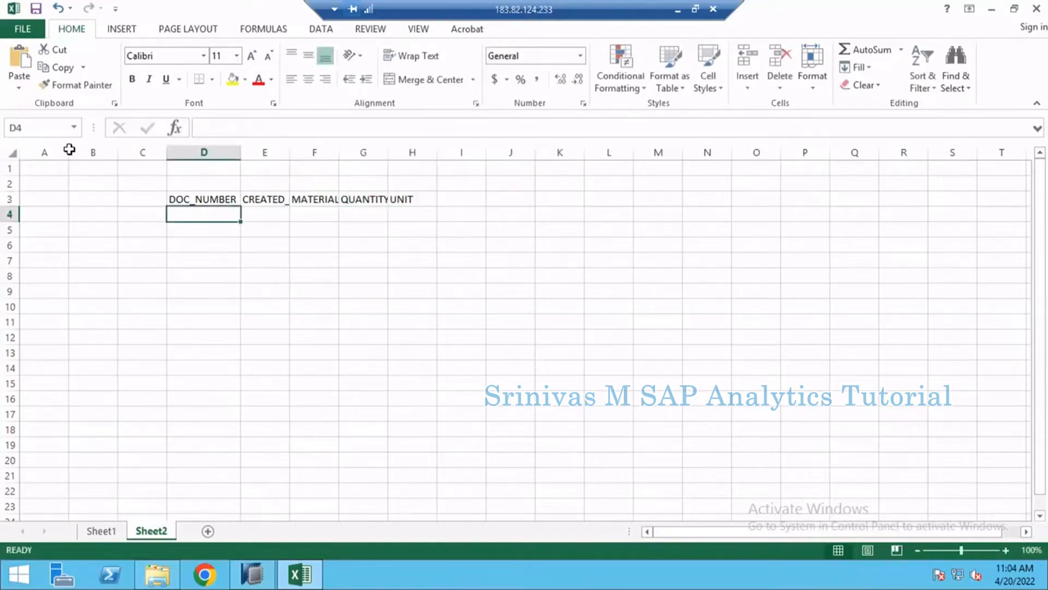
{"action": "left_click", "coordinate": [12, 153]}
{"action": "double_click", "coordinate": [166, 150]}
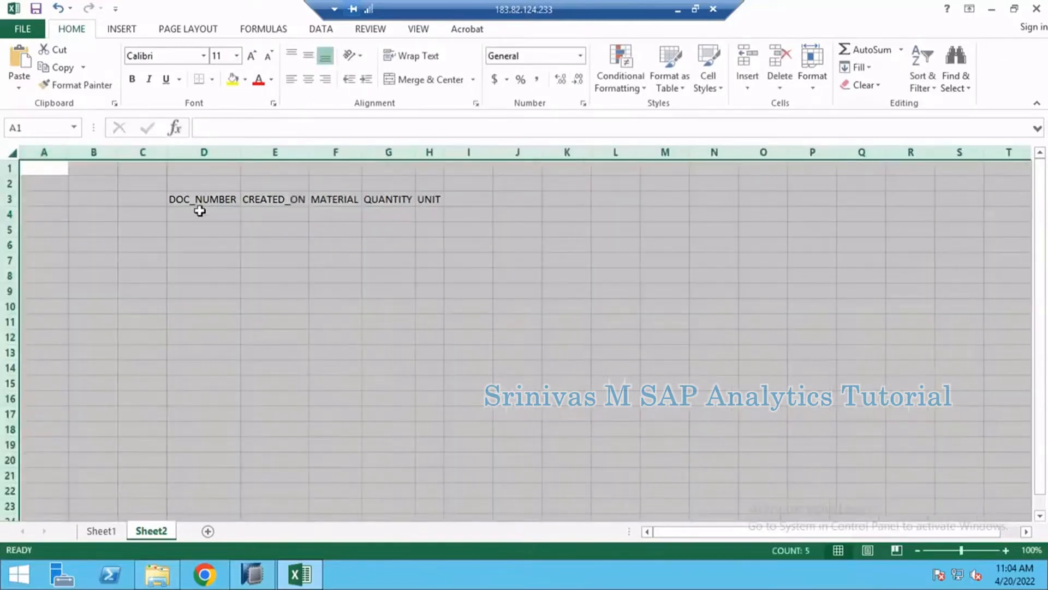
- Fill the first record in row 4 with 1001, 20220101, M1, 100 and PC
{"action": "left_click", "coordinate": [240, 218]}
{"action": "type", "text": "1001"}
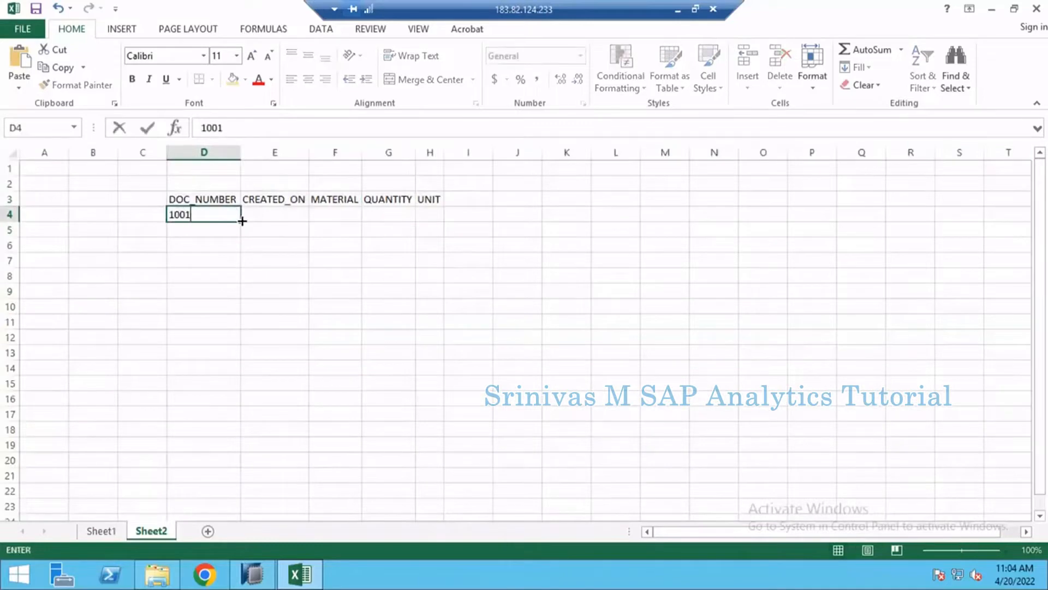
{"action": "key", "text": "Tab"}
{"action": "type", "text": "20220101"}
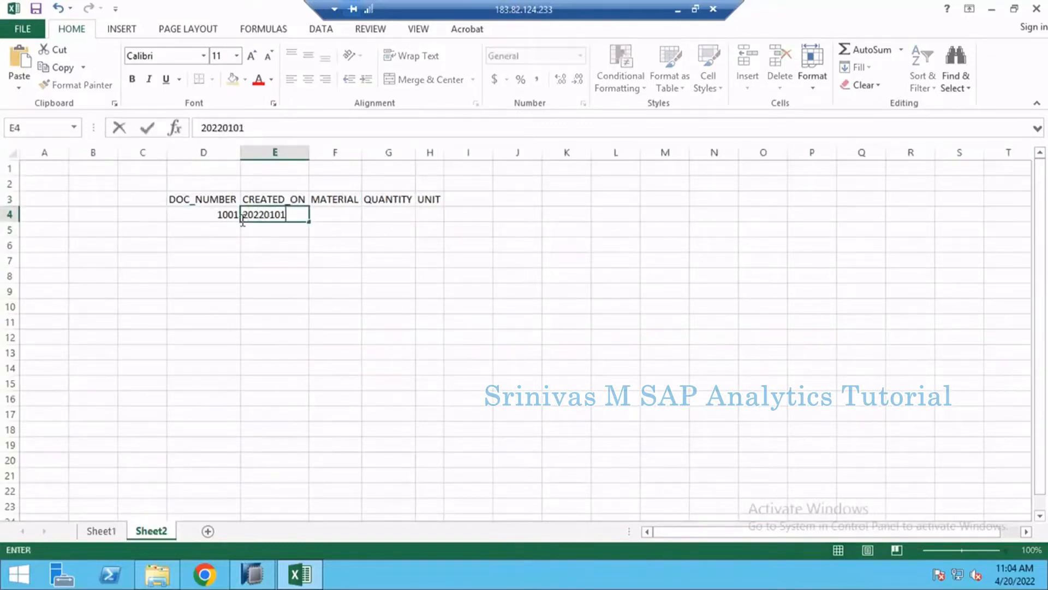
{"action": "key", "text": "Tab"}
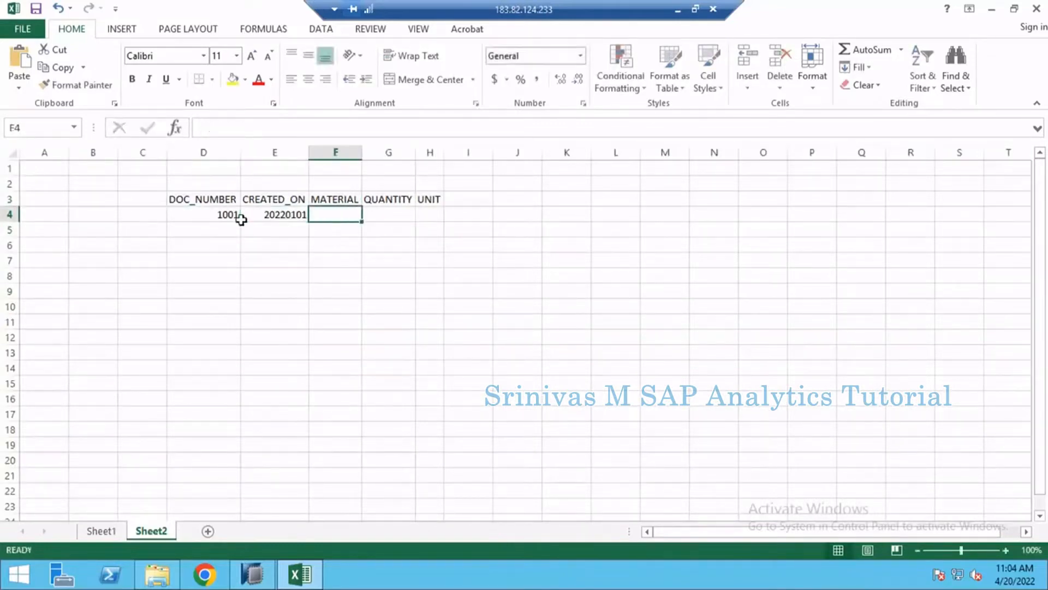
{"action": "type", "text": "M1"}
{"action": "key", "text": "Tab"}
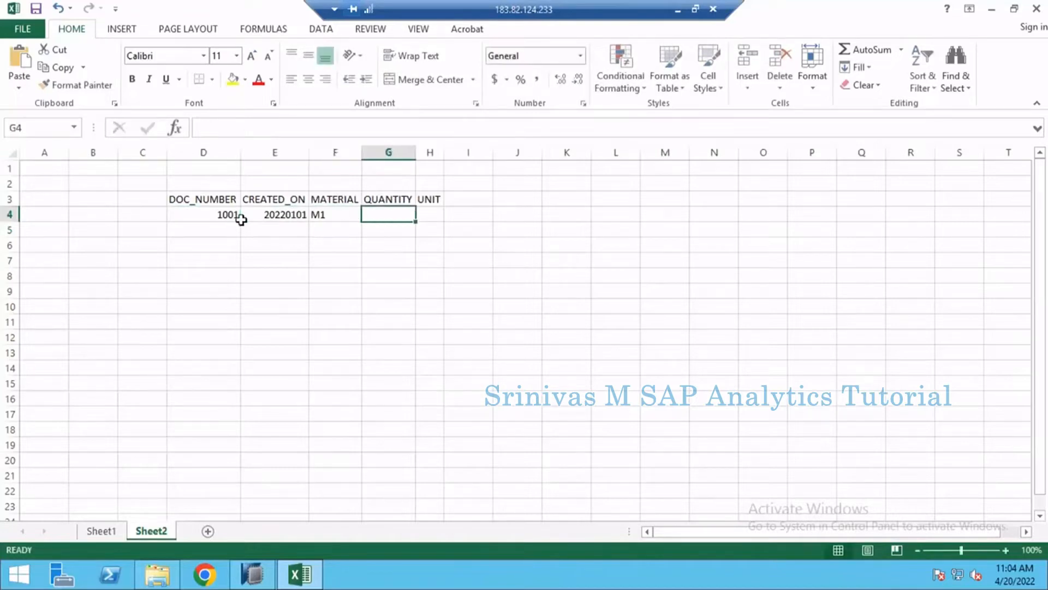
{"action": "type", "text": "100"}
{"action": "key", "text": "Tab"}
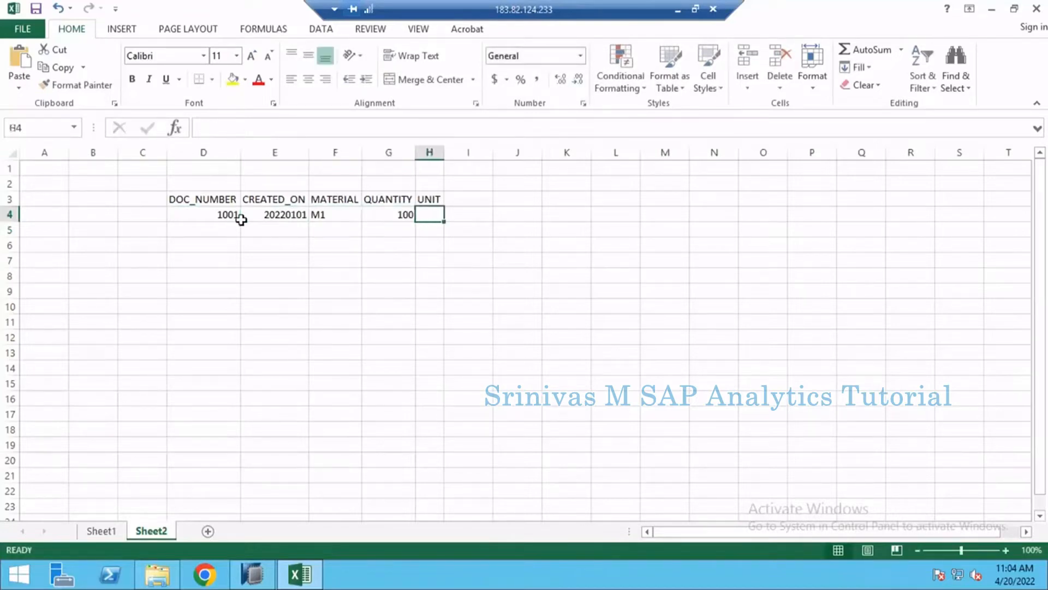
{"action": "type", "text": "PC"}
{"action": "key", "text": "Return"}
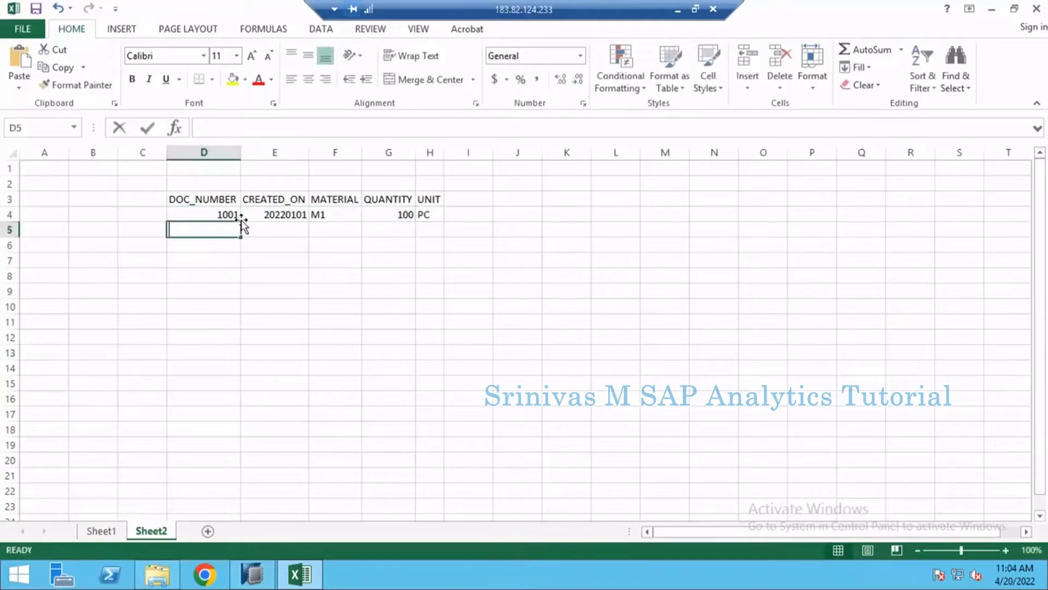
- Fill the second record in row 5 with 1002, 20220101, M2, 150 and PC
{"action": "type", "text": "1002"}
{"action": "key", "text": "Tab"}
{"action": "type", "text": "20222"}
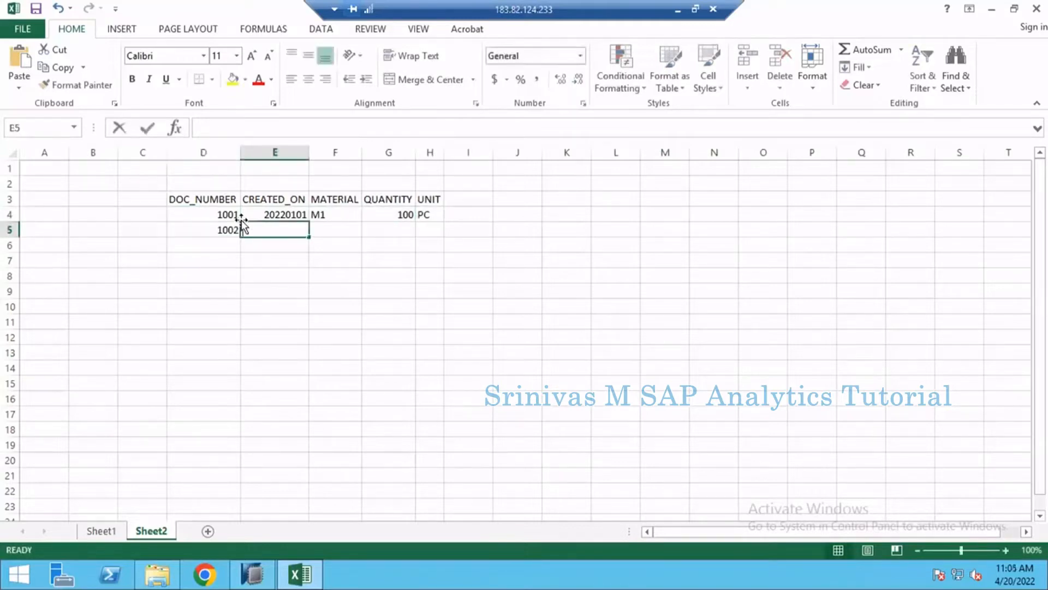
{"action": "key", "text": "BackSpace"}
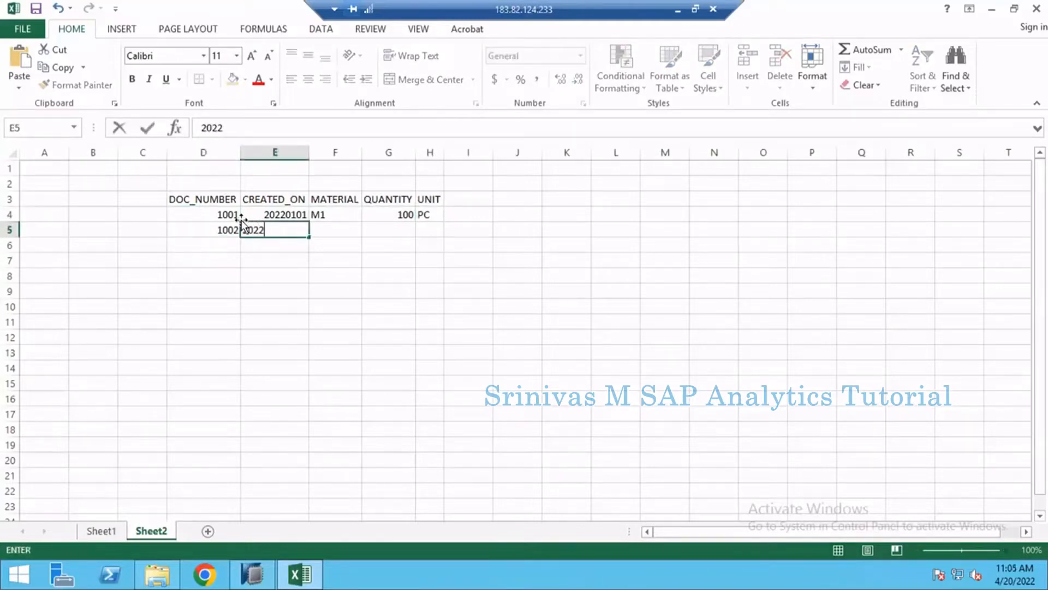
{"action": "type", "text": "0101"}
{"action": "key", "text": "Tab"}
{"action": "type", "text": "M2"}
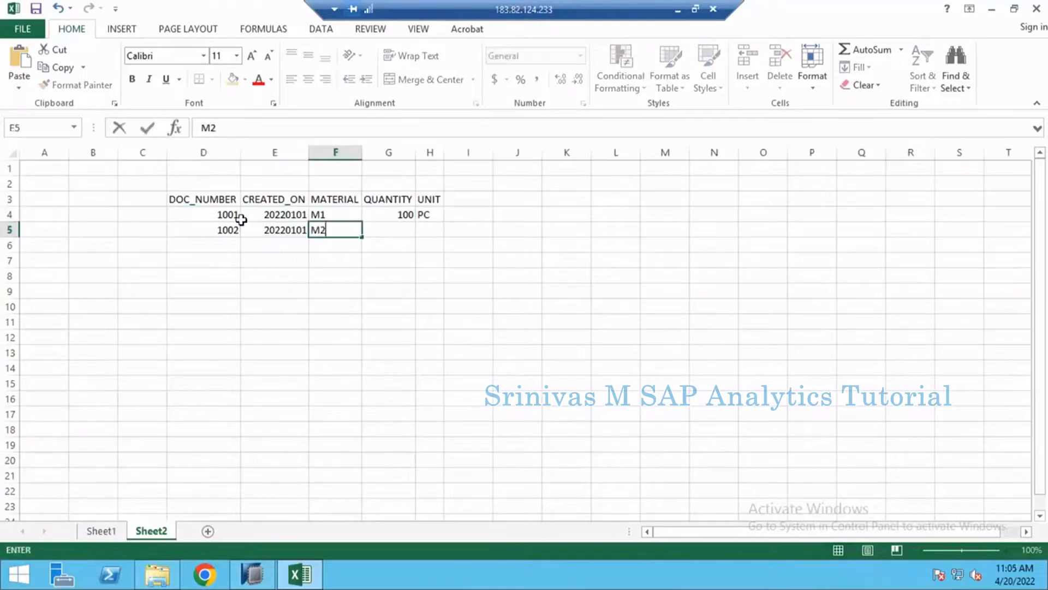
{"action": "key", "text": "Tab"}
{"action": "type", "text": "150"}
{"action": "key", "text": "Tab"}
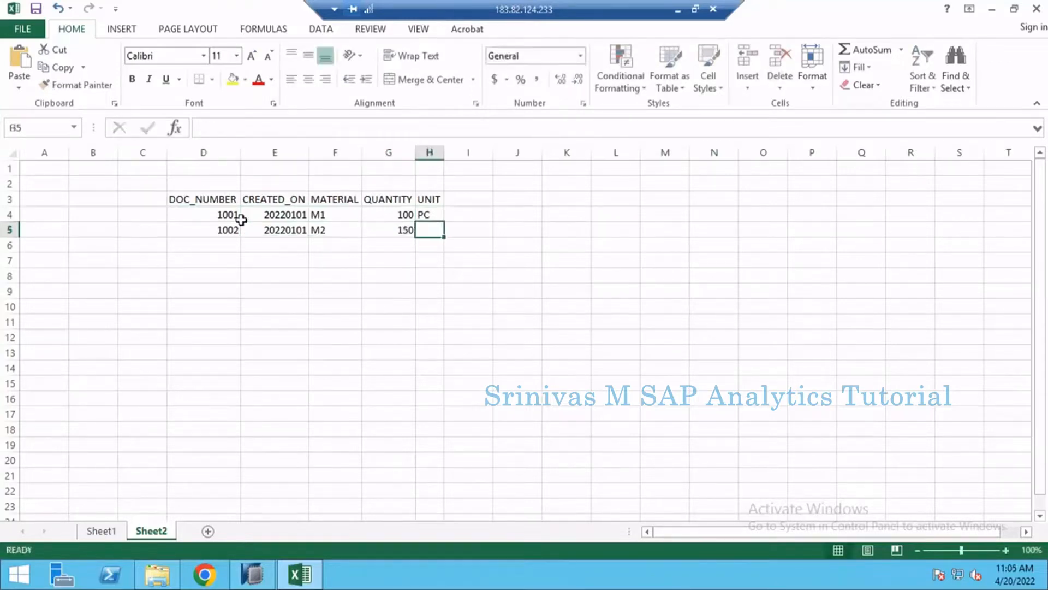
{"action": "type", "text": "PC"}
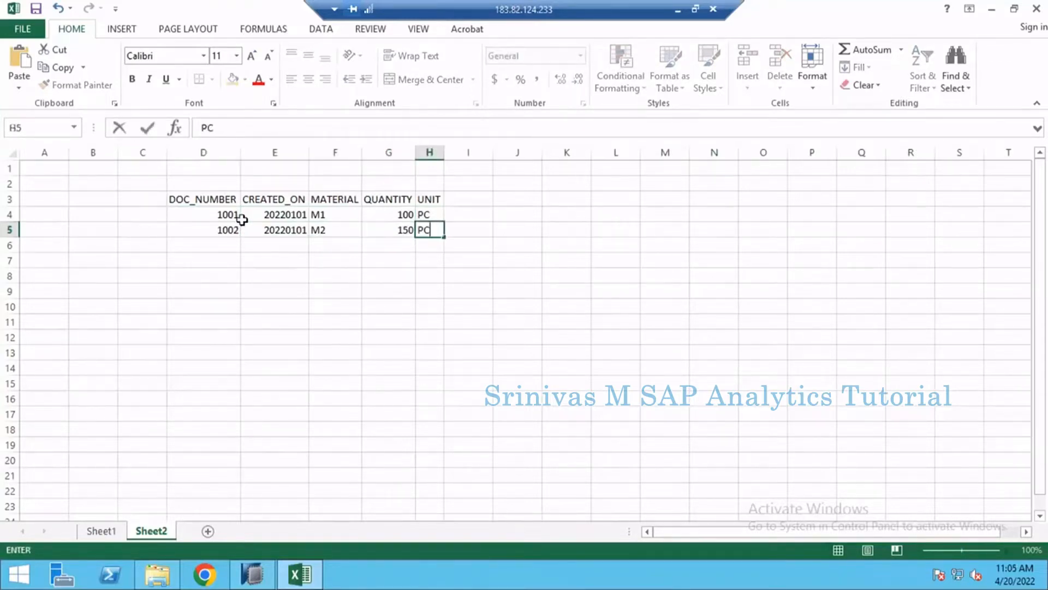
{"action": "key", "text": "Tab"}
- Apply all borders to the sales data table in D3:H5
{"action": "left_click_drag", "start_coordinate": [215, 201], "coordinate": [428, 231]}
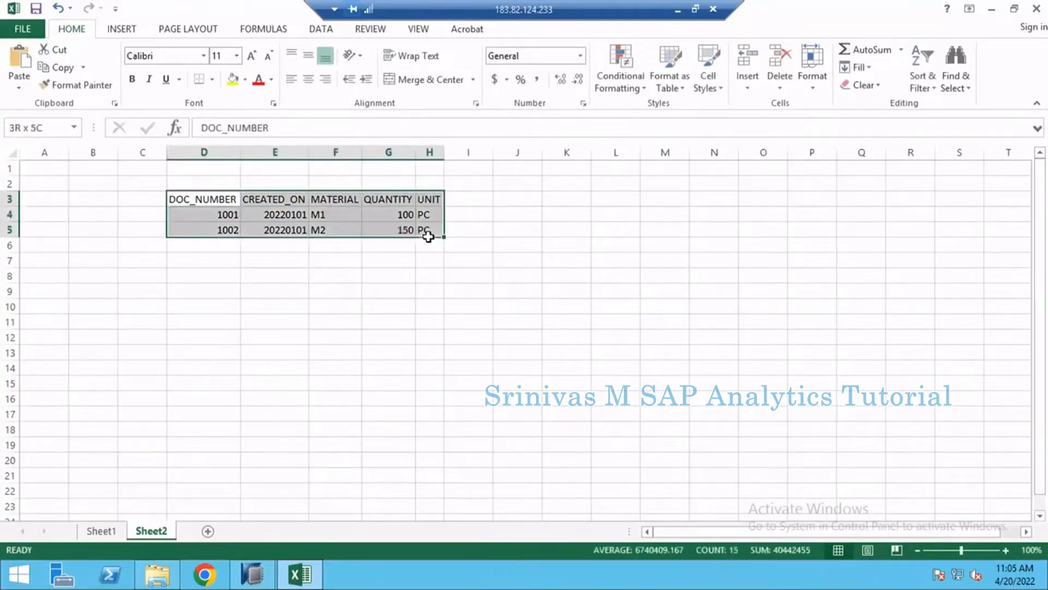
{"action": "left_click", "coordinate": [212, 80]}
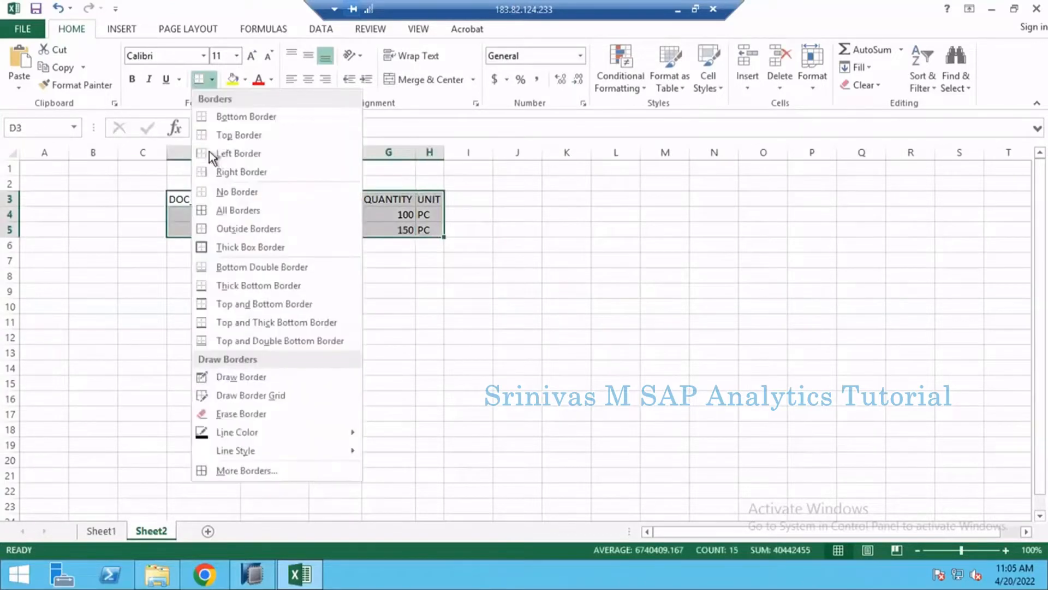
{"action": "left_click", "coordinate": [221, 212]}
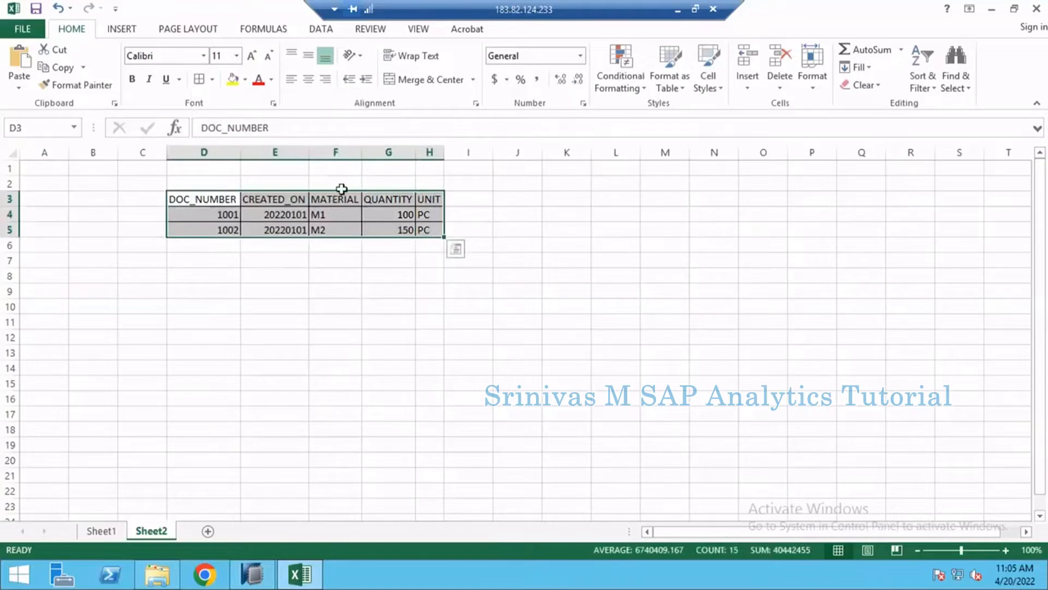
- Enter MATEIRAL in K2 as the title of a second table beside the sales data
{"action": "left_click", "coordinate": [558, 198]}
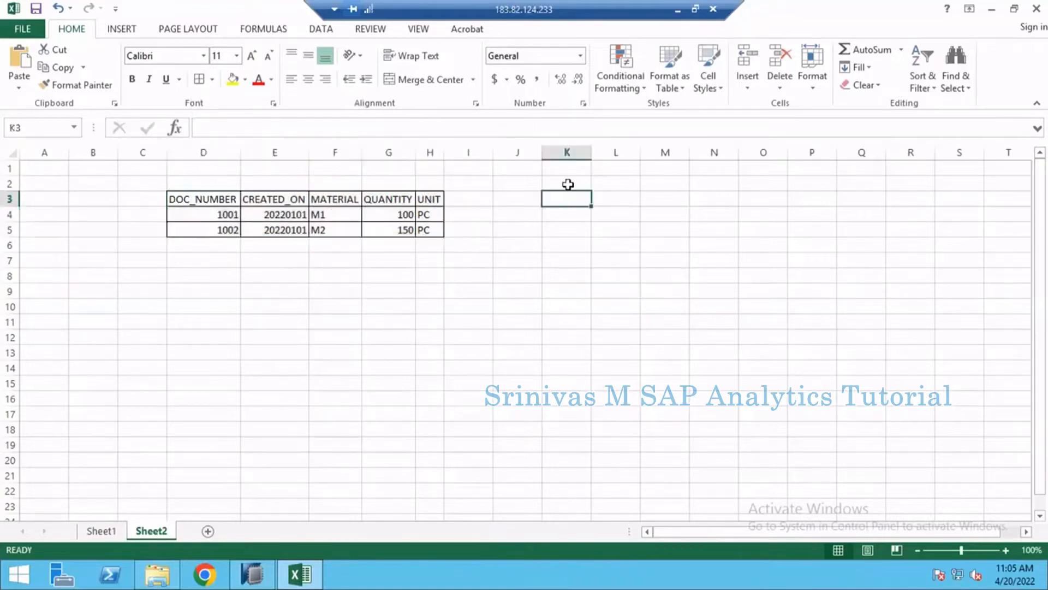
{"action": "left_click", "coordinate": [567, 185]}
{"action": "type", "text": "MATEIRAL"}
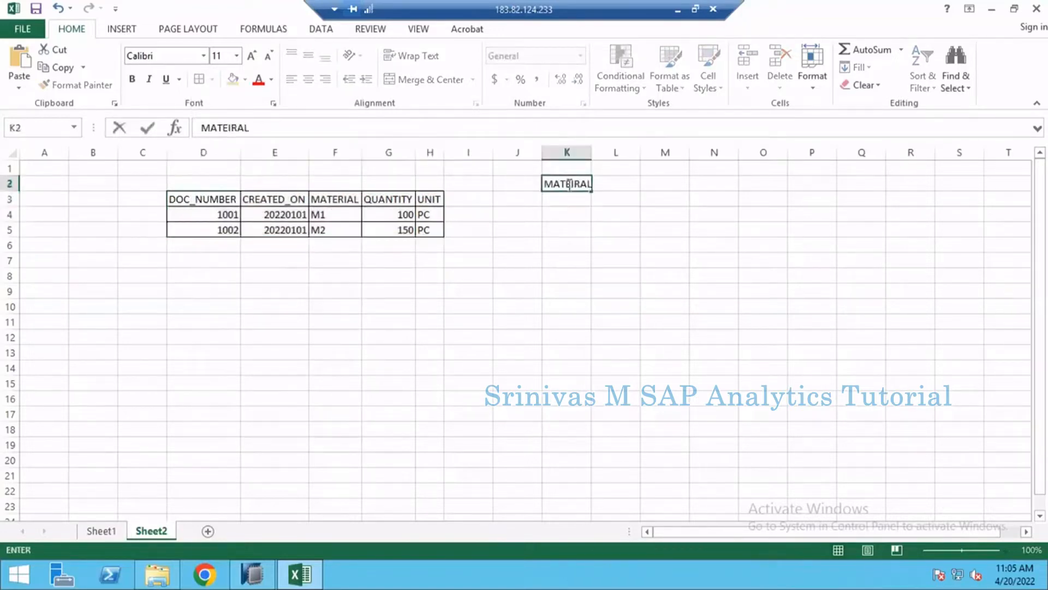
{"action": "key", "text": "Return"}
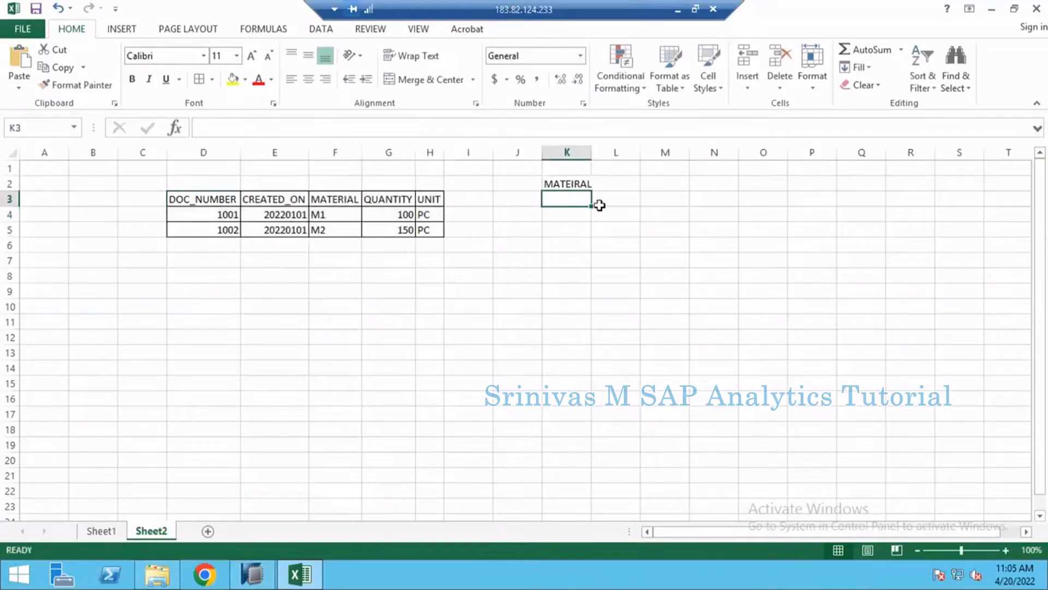
- Enter the headers MATERIAL in K3 and DESCRIPTION in L3, and autofit column L
{"action": "type", "text": "MATER"}
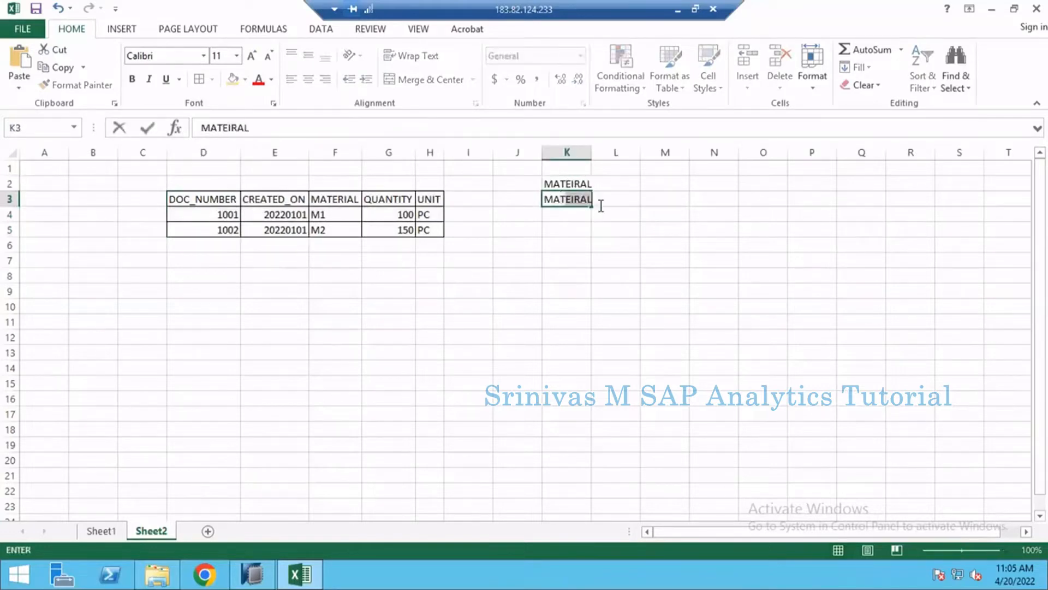
{"action": "type", "text": "IAL"}
{"action": "left_click", "coordinate": [601, 205]}
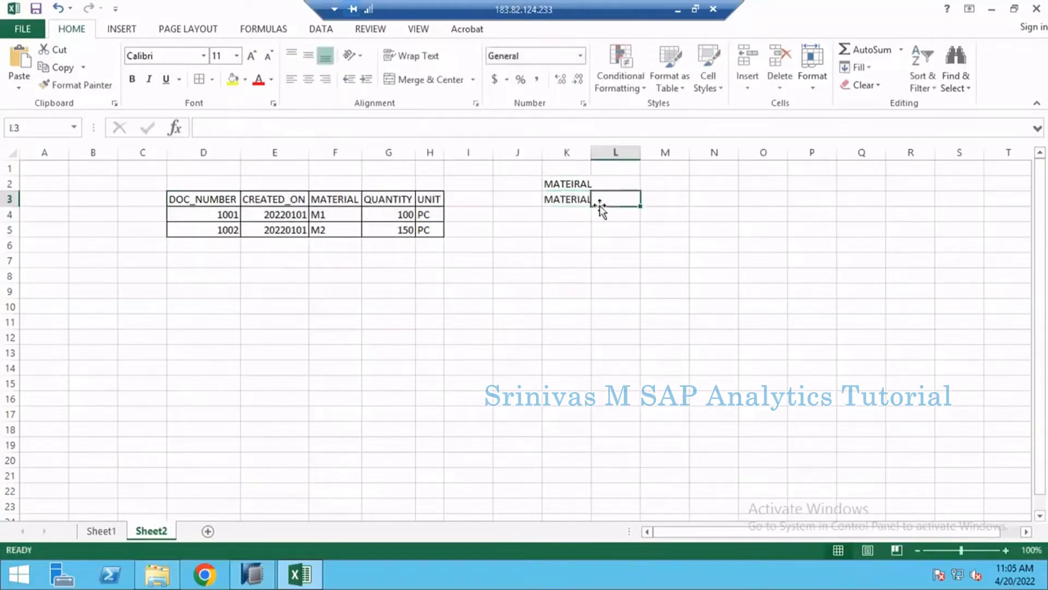
{"action": "double_click", "coordinate": [602, 206]}
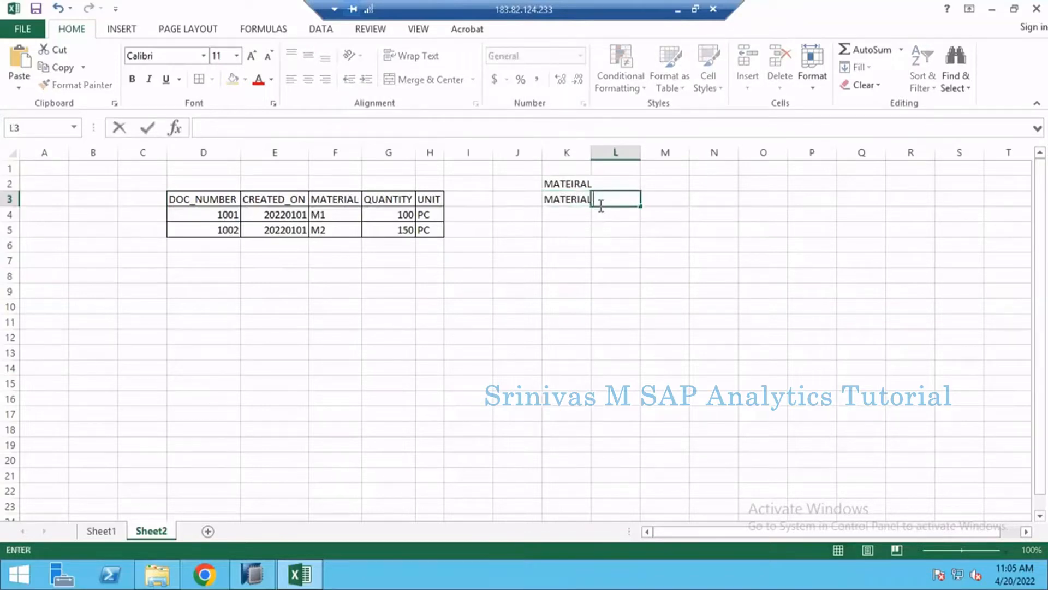
{"action": "type", "text": "DESCRIPTION"}
{"action": "key", "text": "Return"}
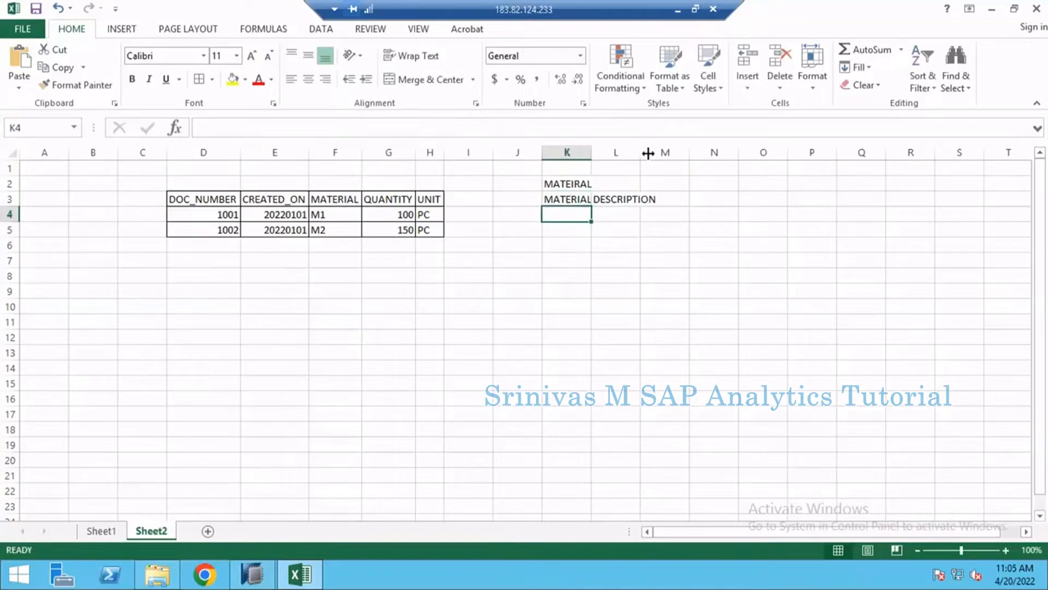
{"action": "double_click", "coordinate": [640, 152]}
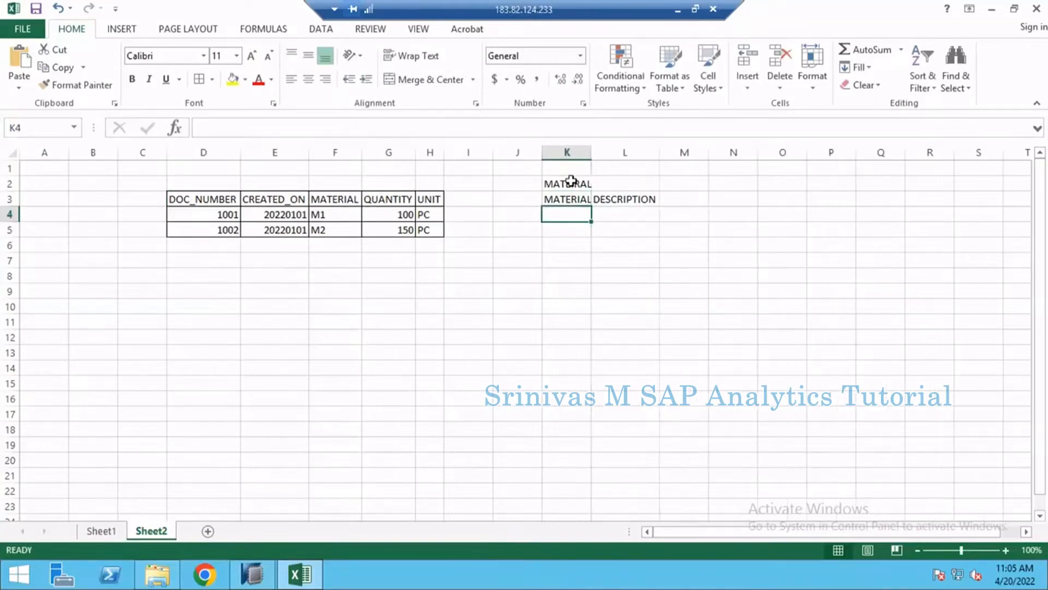
- Extend the title in K2 to read MATEIRAL TEXT MD
{"action": "left_click", "coordinate": [570, 181]}
{"action": "left_click", "coordinate": [318, 128]}
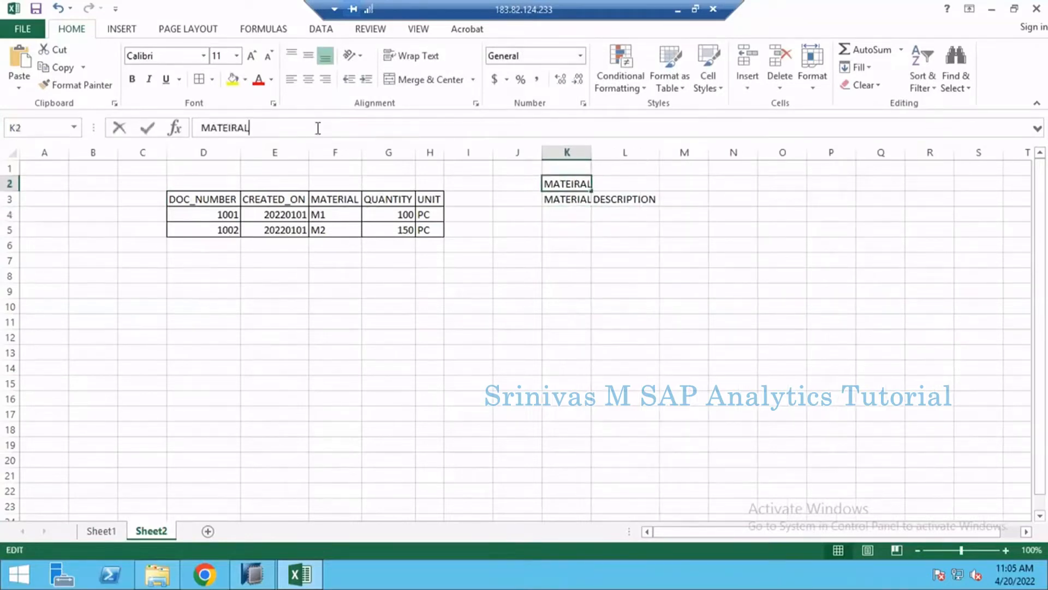
{"action": "type", "text": "TEXT MD"}
{"action": "key", "text": "Return"}
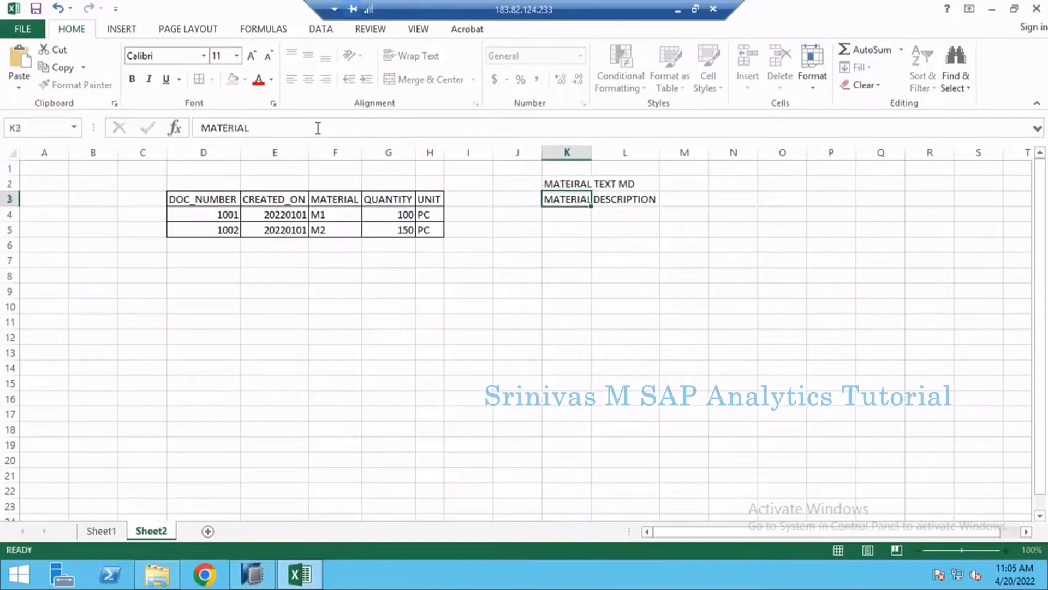
- Fill row 4 of the material table with M1 and the description Material 1
{"action": "left_click", "coordinate": [556, 213]}
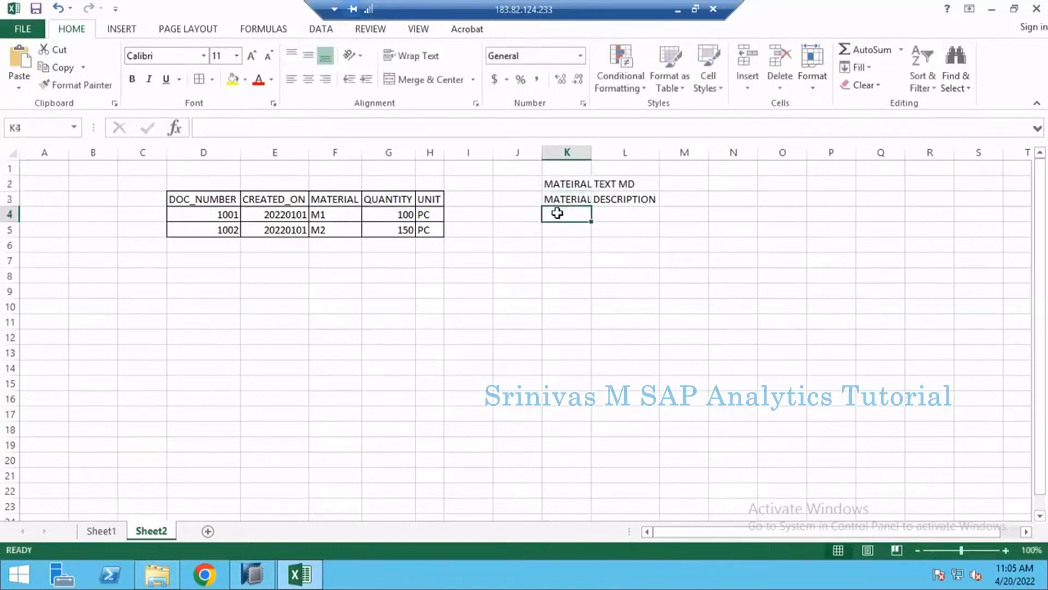
{"action": "type", "text": "M1"}
{"action": "key", "text": "Tab"}
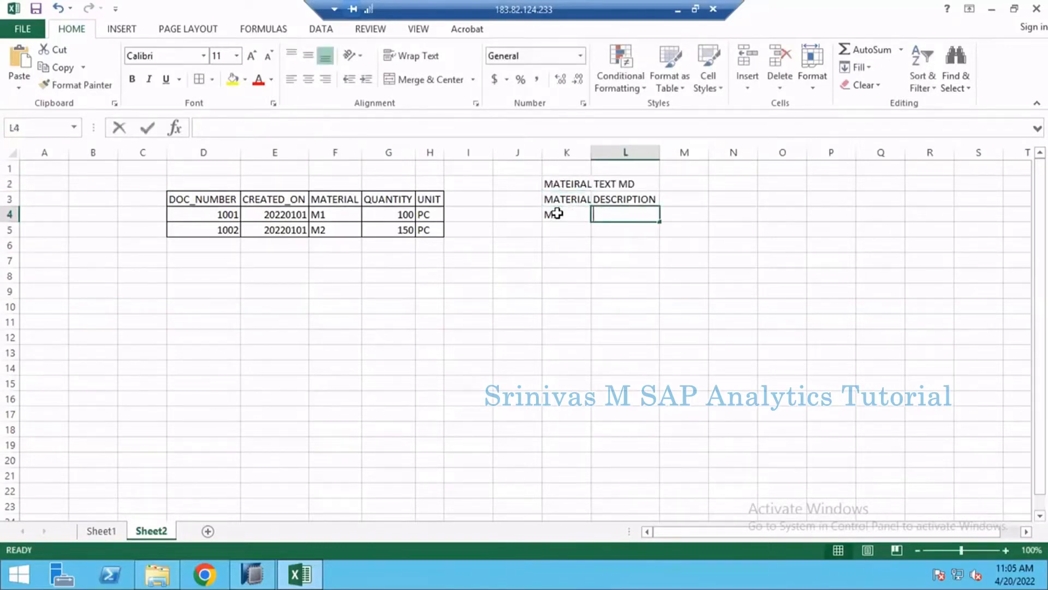
{"action": "type", "text": "Material 1"}
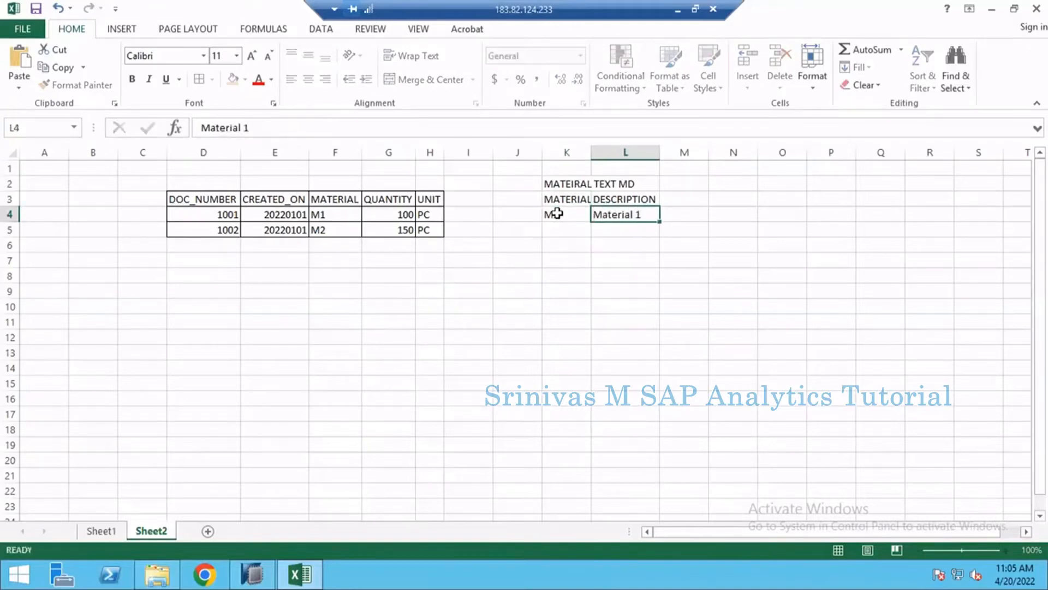
{"action": "key", "text": "Return"}
- Fill row 5 of the material table with M2 and the description Material 2
{"action": "type", "text": "M2"}
{"action": "key", "text": "Tab"}
{"action": "type", "text": "Material 1"}
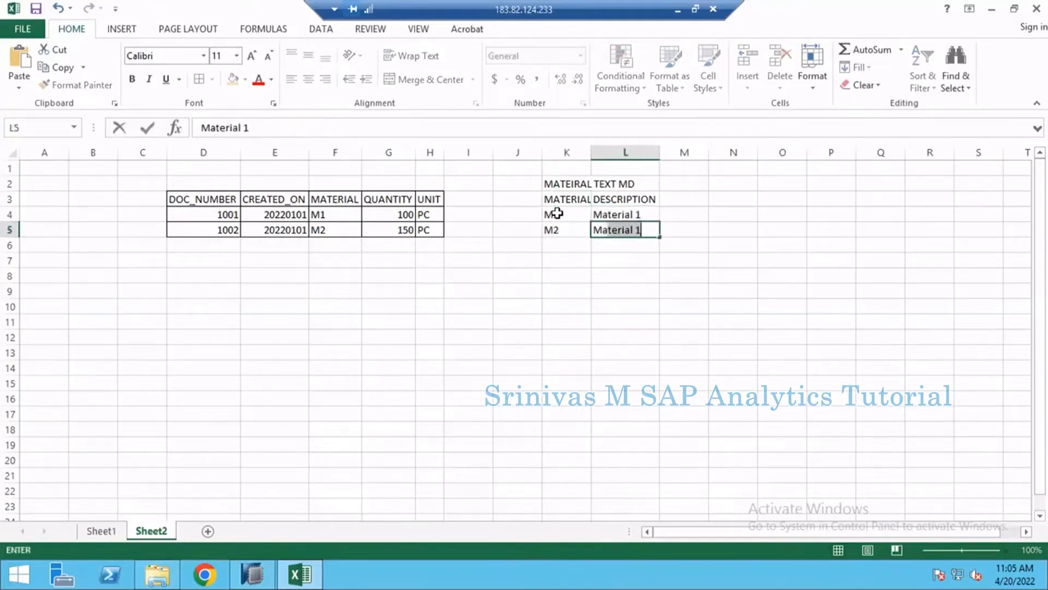
{"action": "key", "text": "BackSpace"}
{"action": "type", "text": "2"}
{"action": "key", "text": "Return"}
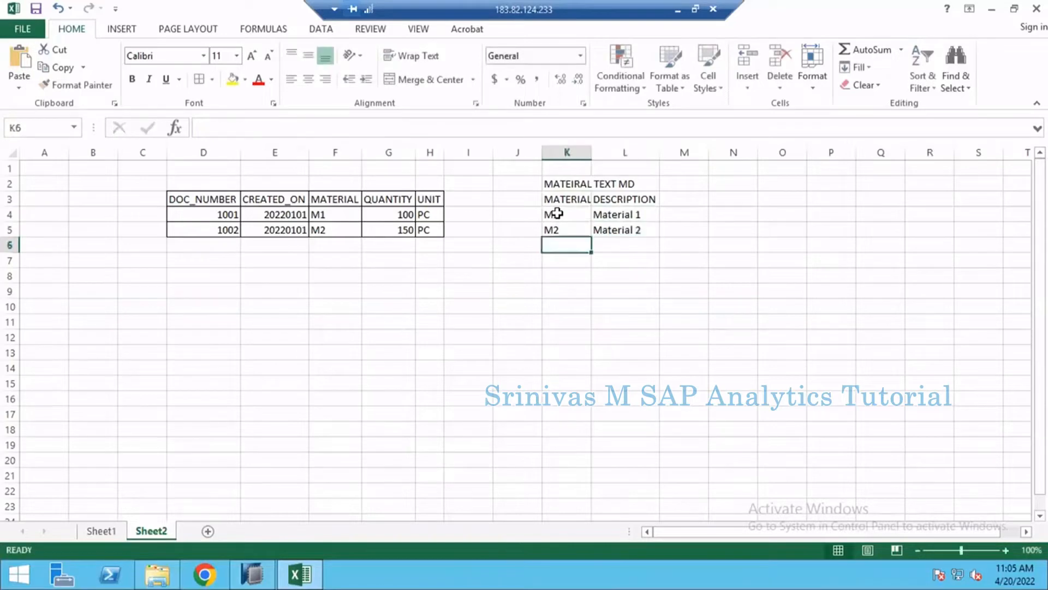
- Fill row 6 of the material table with M3 and the description Material 3
{"action": "type", "text": "M4"}
{"action": "key", "text": "Tab"}
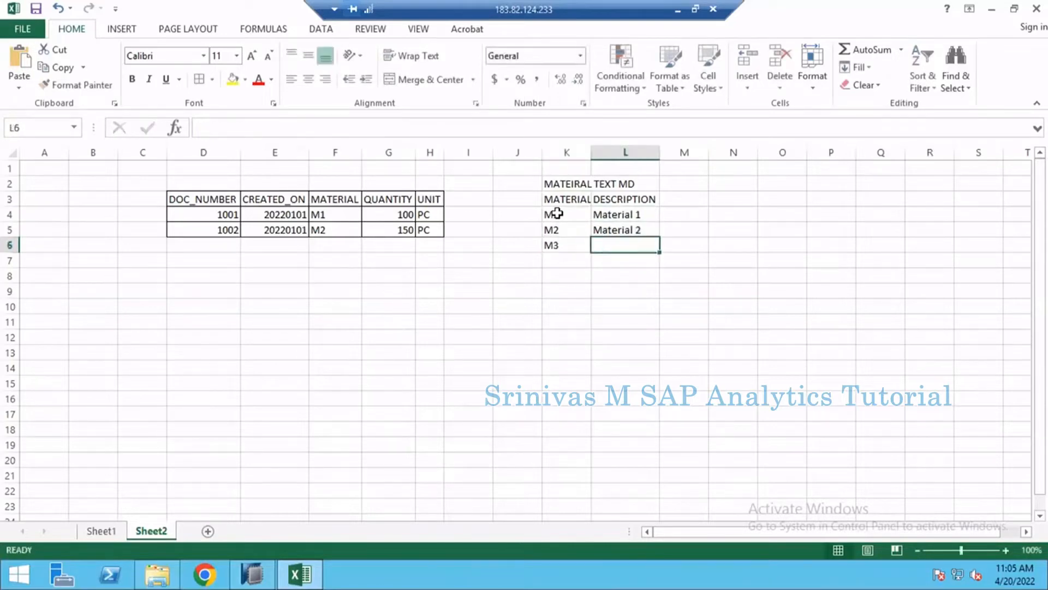
{"action": "type", "text": "Material"}
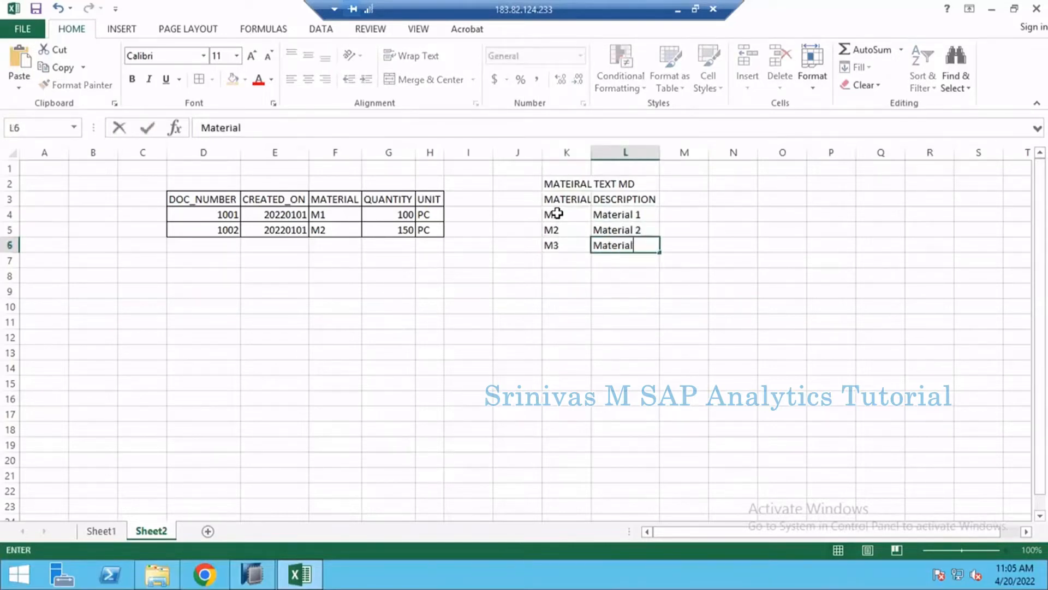
{"action": "type", "text": " 3"}
{"action": "key", "text": "Return"}
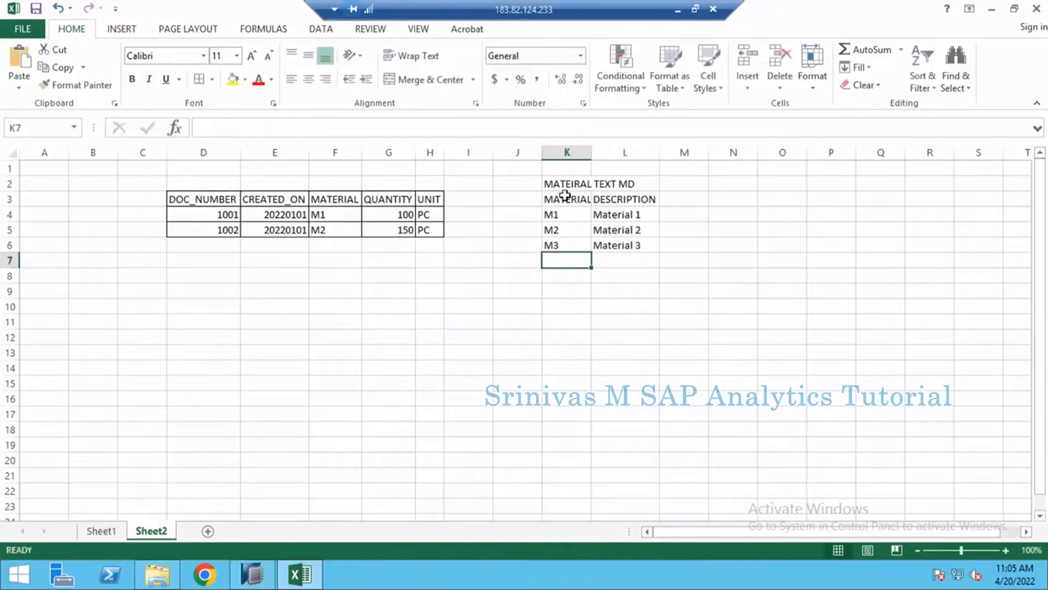
- Apply all borders to the material table in K3:L6
{"action": "left_click_drag", "start_coordinate": [565, 195], "coordinate": [616, 241]}
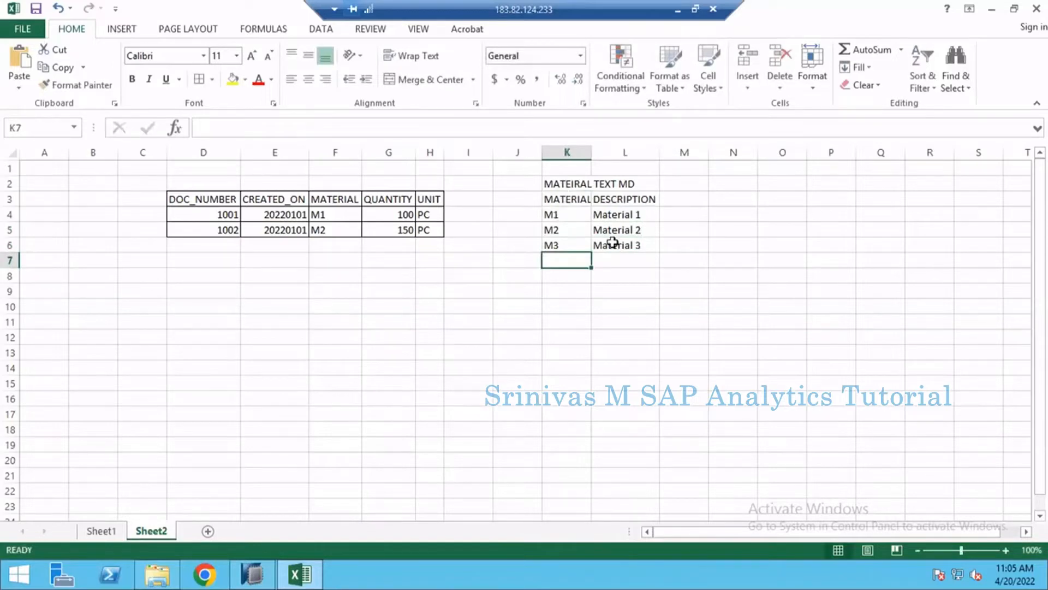
{"action": "left_click", "coordinate": [199, 79]}
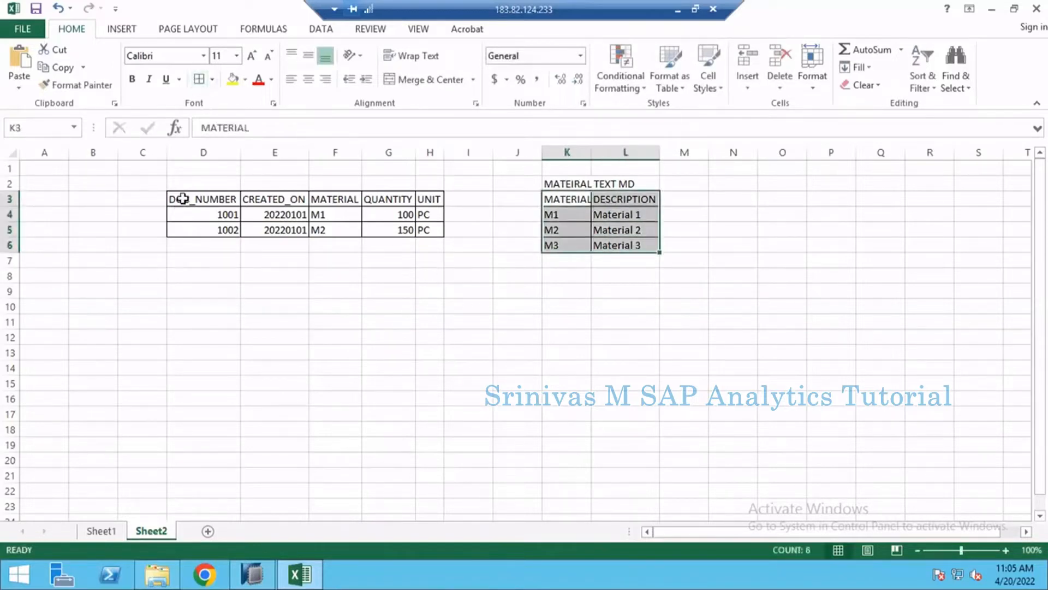
{"action": "left_click_drag", "start_coordinate": [182, 199], "coordinate": [442, 230]}
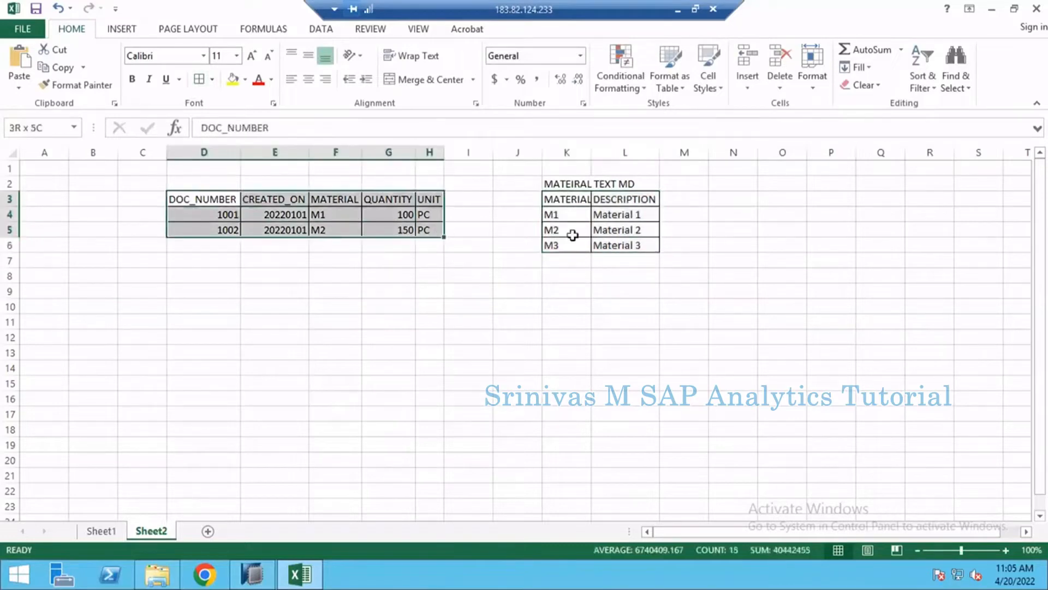
{"action": "left_click_drag", "start_coordinate": [562, 197], "coordinate": [634, 249]}
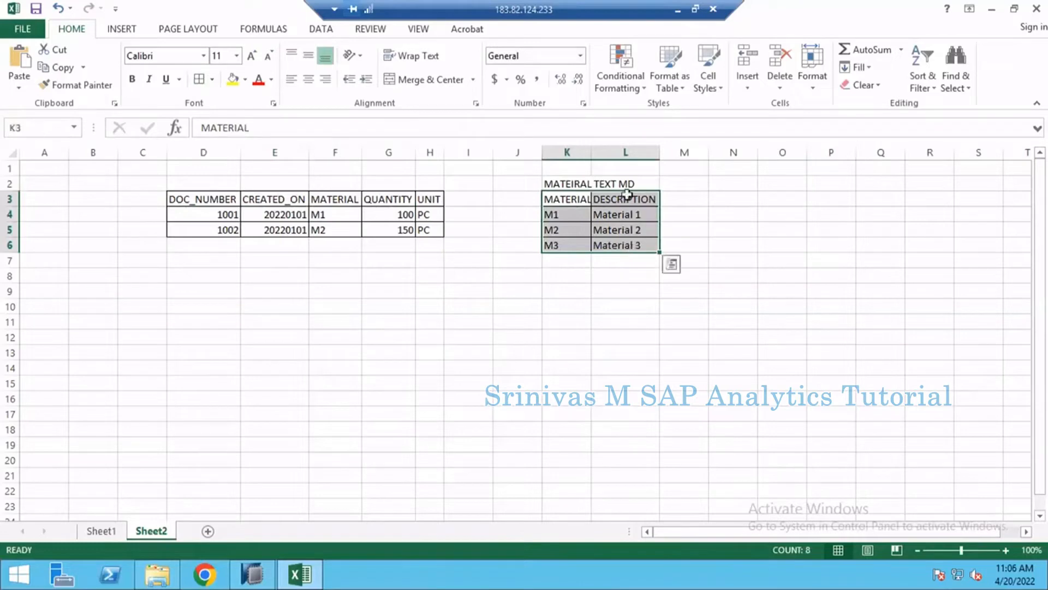
{"action": "left_click", "coordinate": [624, 198]}
{"action": "left_click_drag", "start_coordinate": [629, 239], "coordinate": [631, 247]}
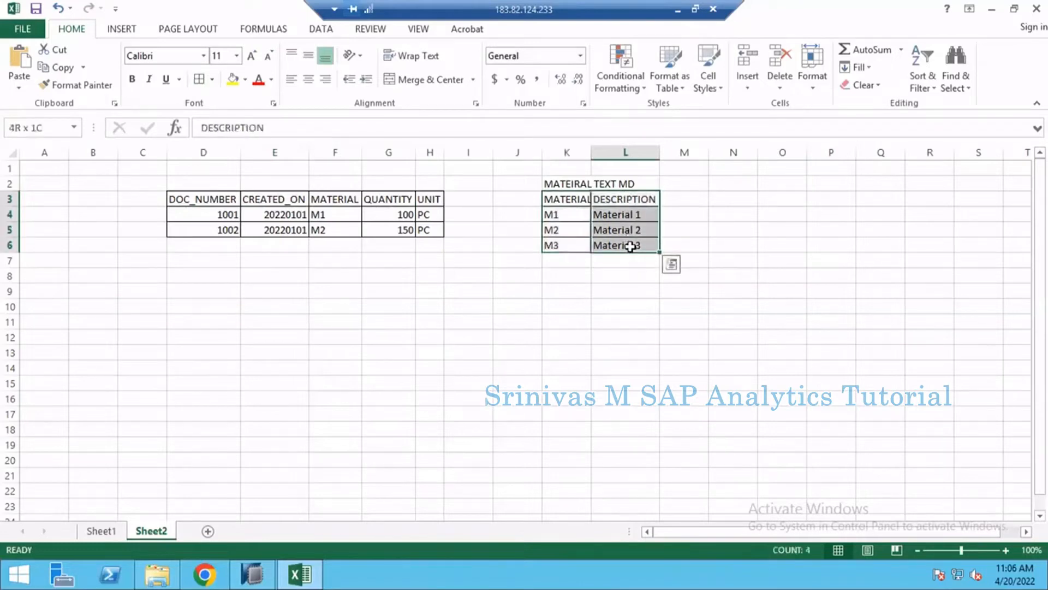
- Copy the sales data table D3:H5 and paste the copy at D12
{"action": "left_click_drag", "start_coordinate": [203, 199], "coordinate": [424, 227]}
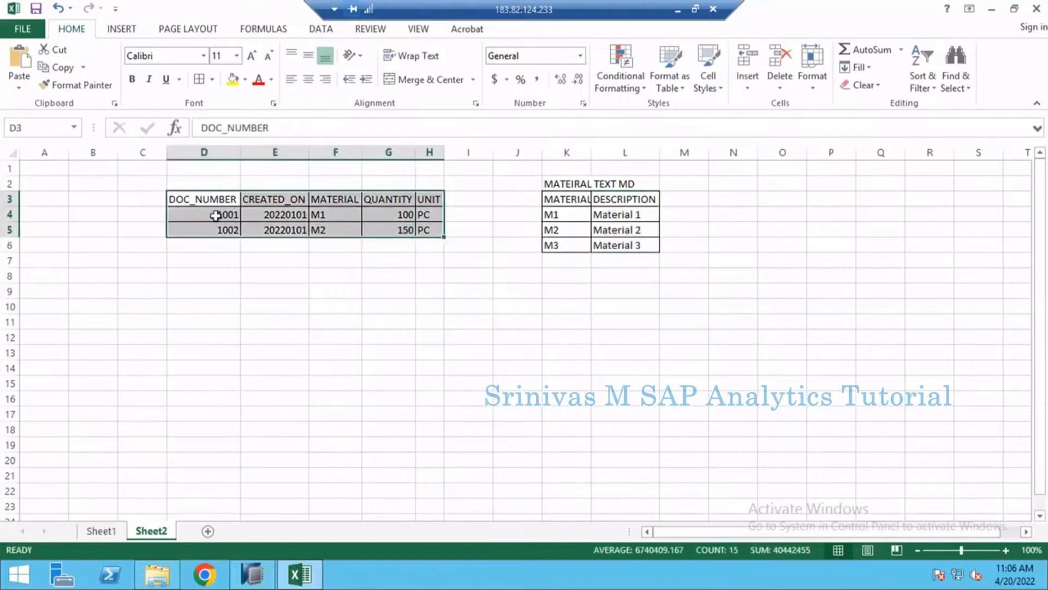
{"action": "key", "text": "ctrl+c"}
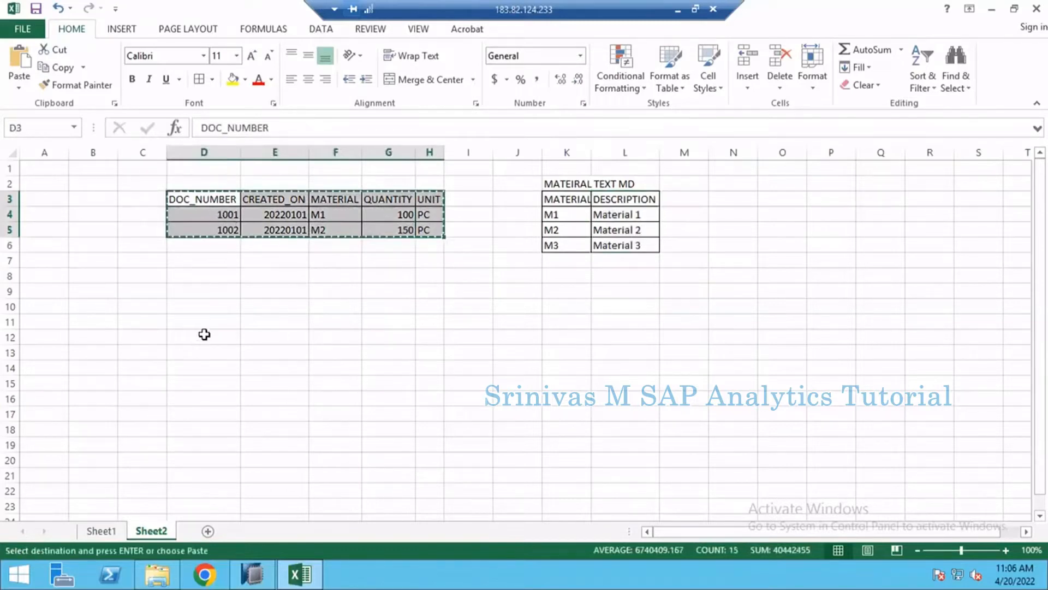
{"action": "left_click", "coordinate": [205, 335]}
{"action": "key", "text": "ctrl+v"}
{"action": "key", "text": "Escape"}
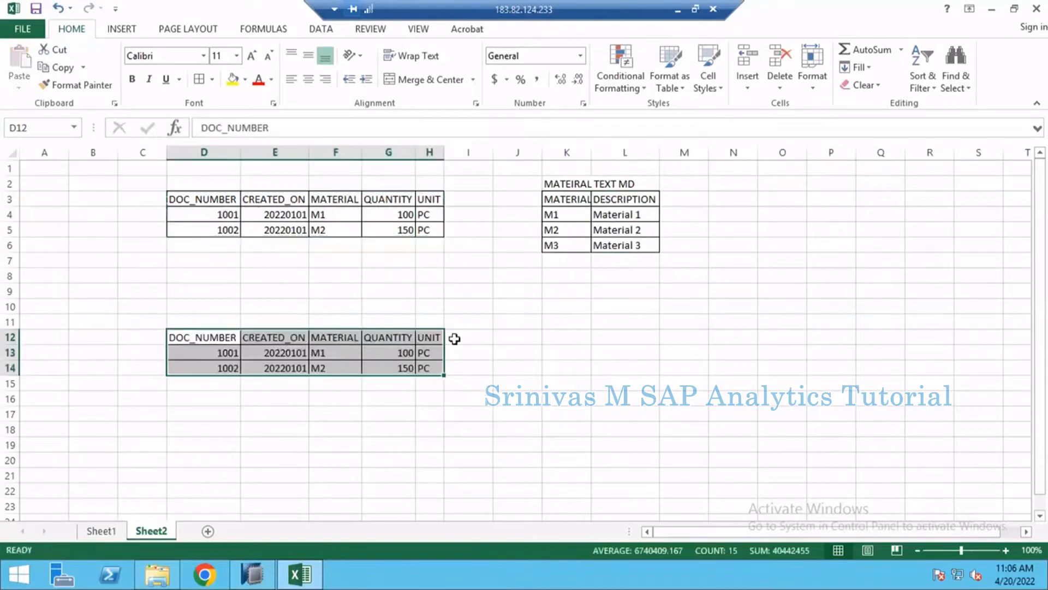
{"action": "left_click", "coordinate": [463, 337]}
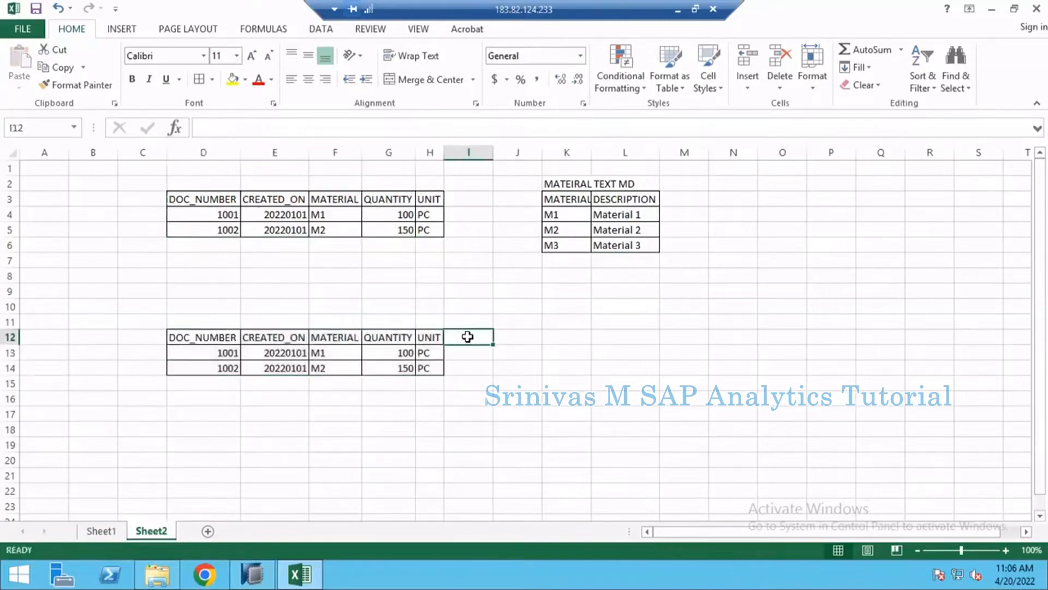
- Add a bordered Mat. Description header in I12 of the copied table and fit column I to its text
{"action": "type", "text": "Mat. D"}
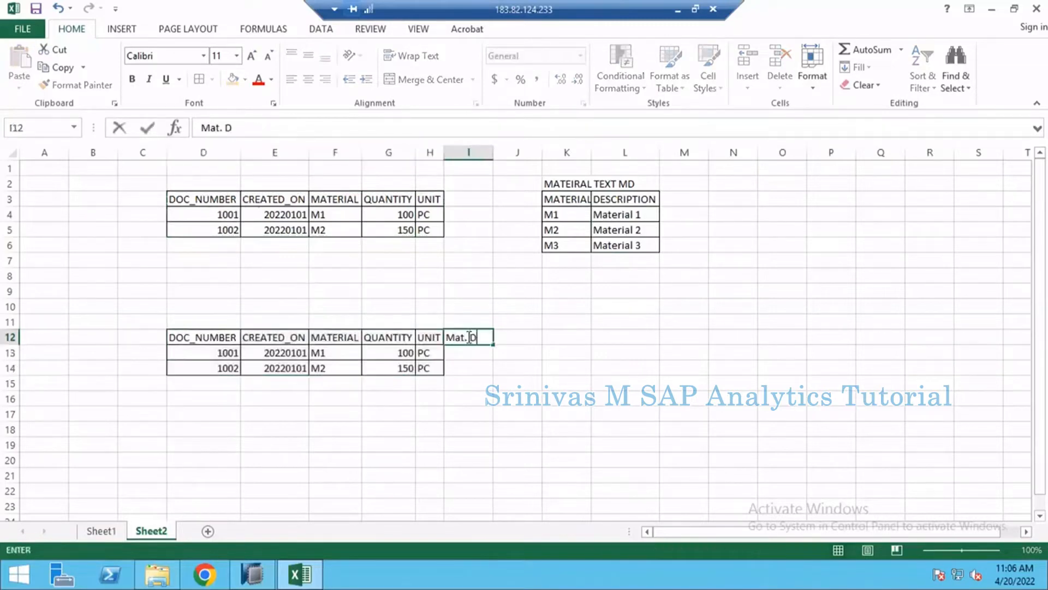
{"action": "type", "text": "escription"}
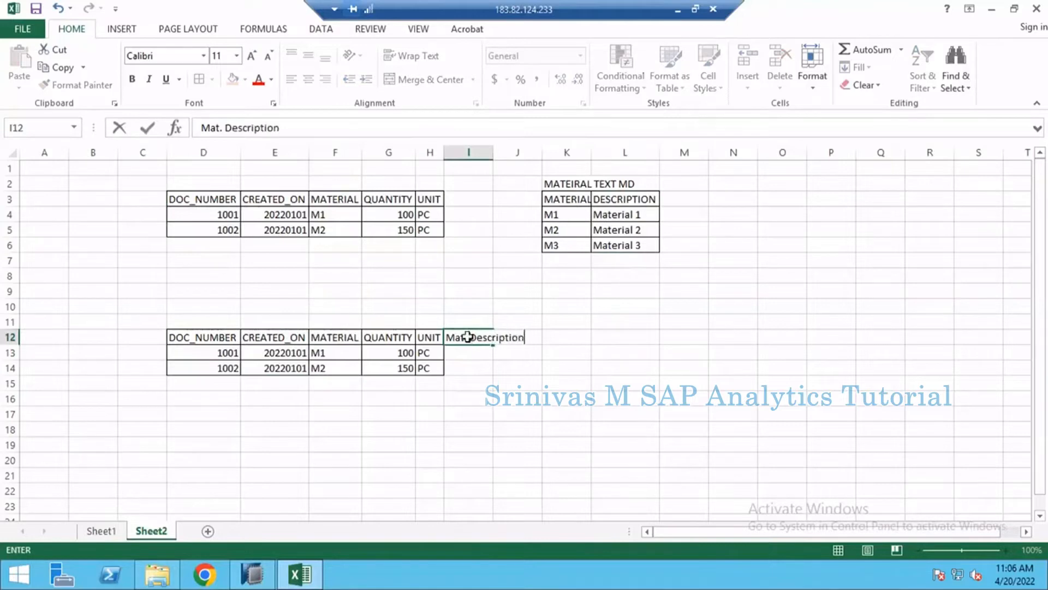
{"action": "key", "text": "Return"}
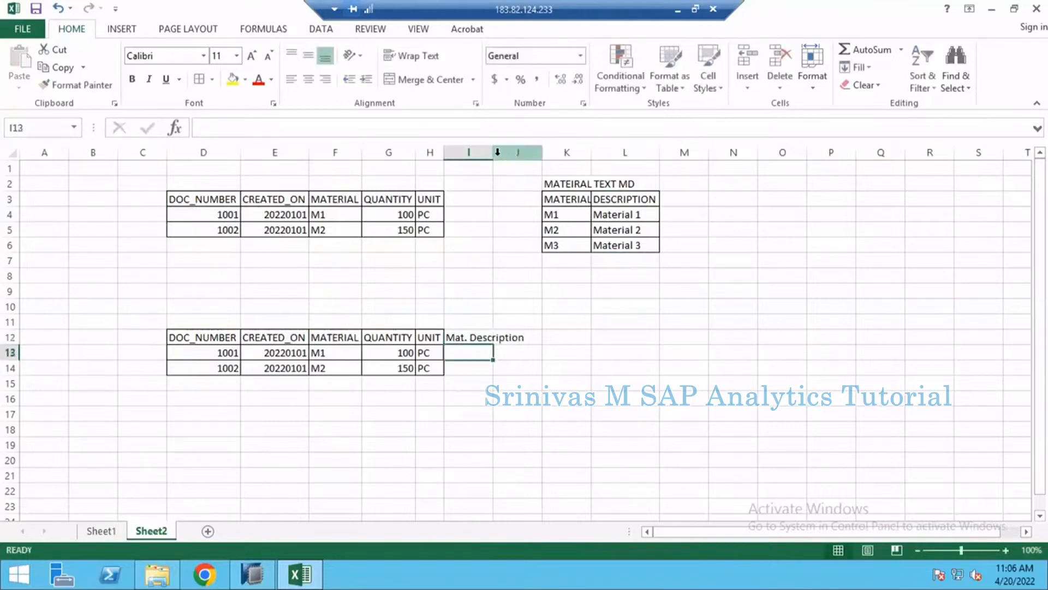
{"action": "double_click", "coordinate": [493, 153]}
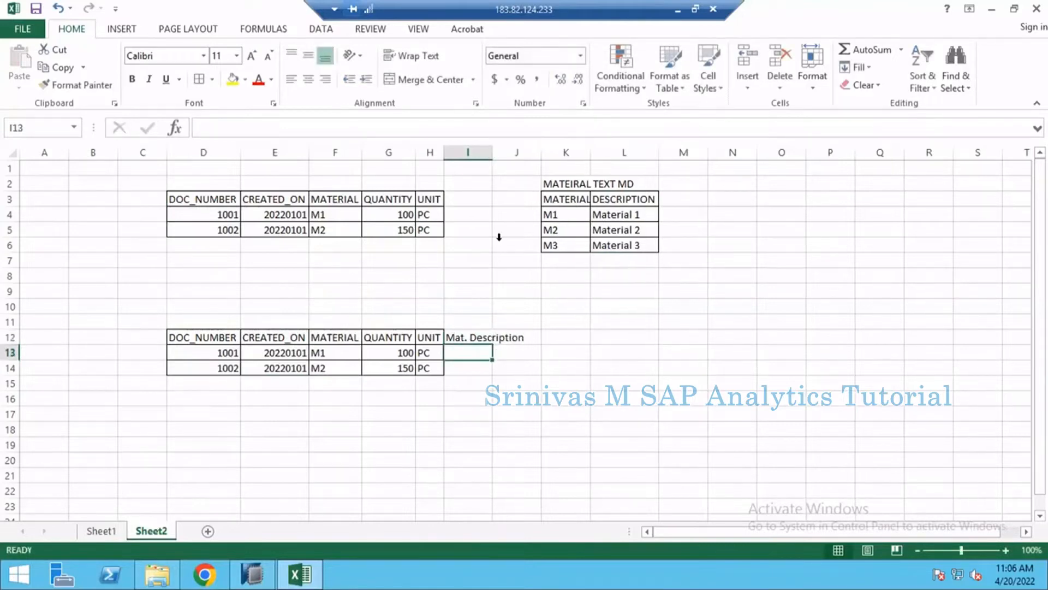
{"action": "left_click", "coordinate": [453, 336]}
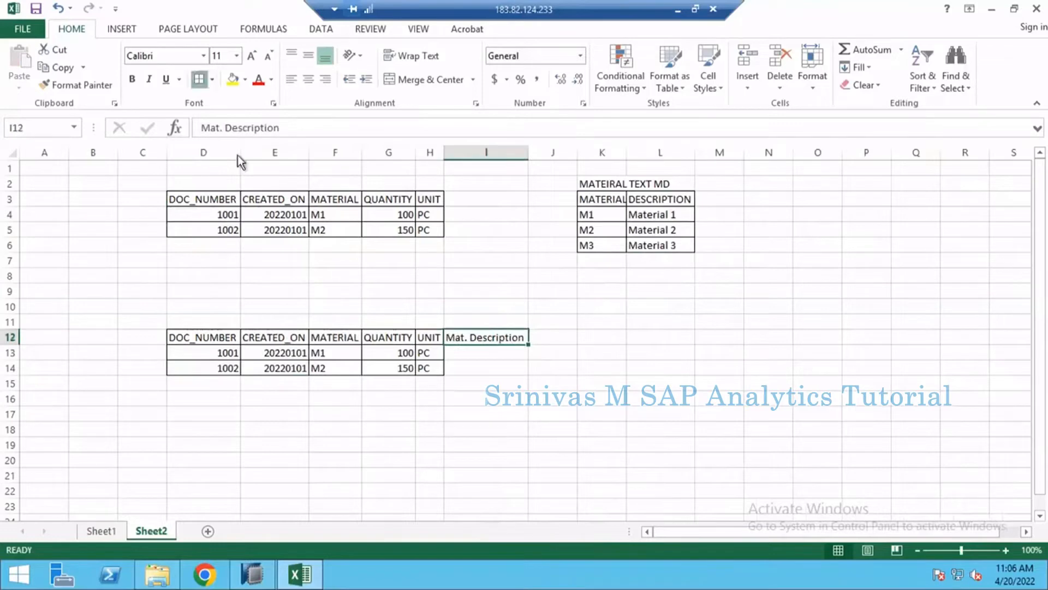
{"action": "left_click", "coordinate": [295, 205]}
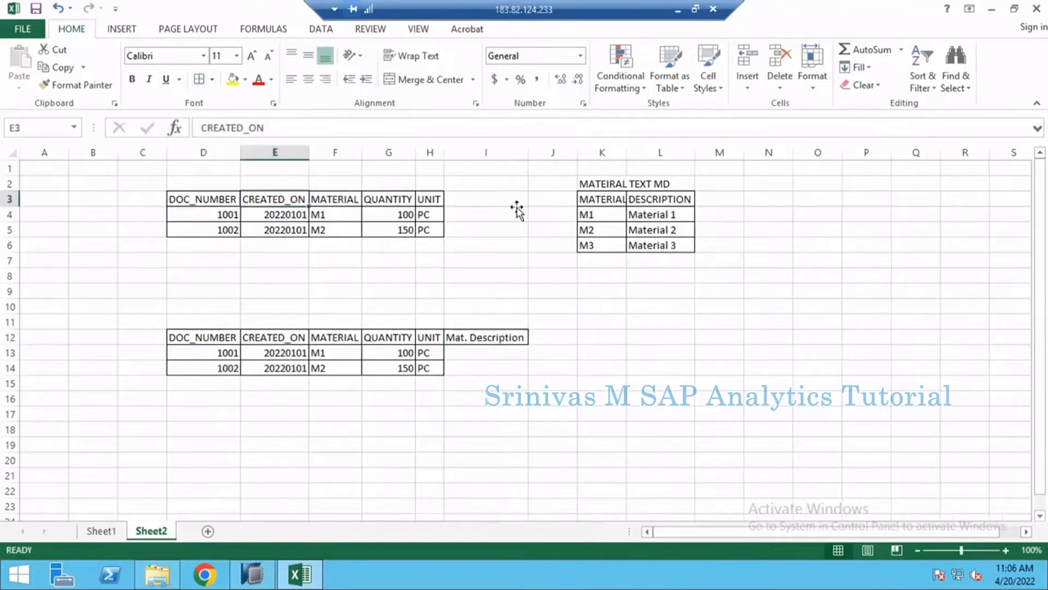
{"action": "left_click", "coordinate": [600, 199]}
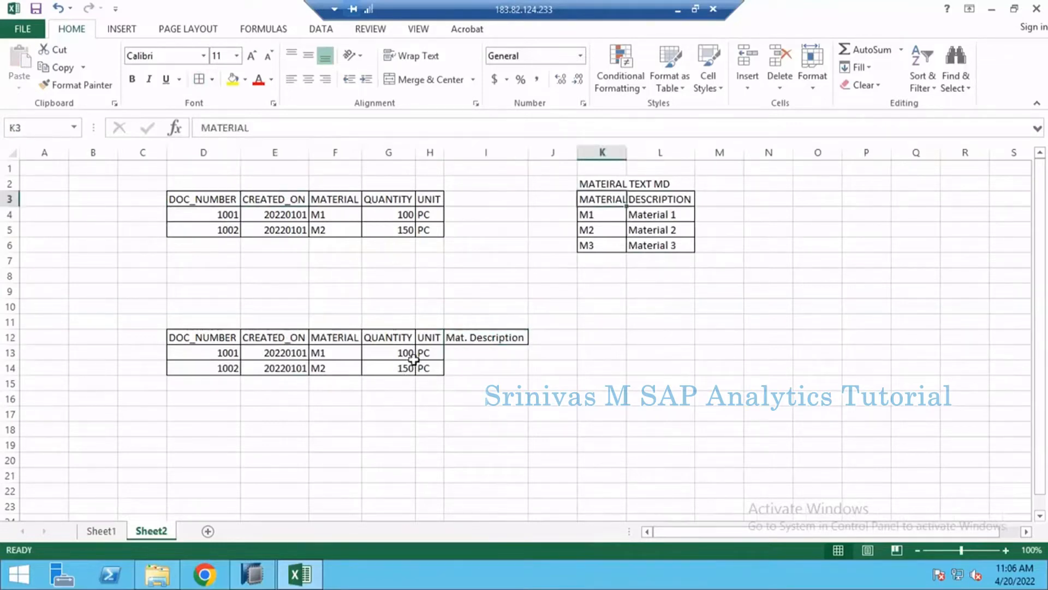
{"action": "left_click", "coordinate": [329, 356]}
{"action": "left_click", "coordinate": [496, 355]}
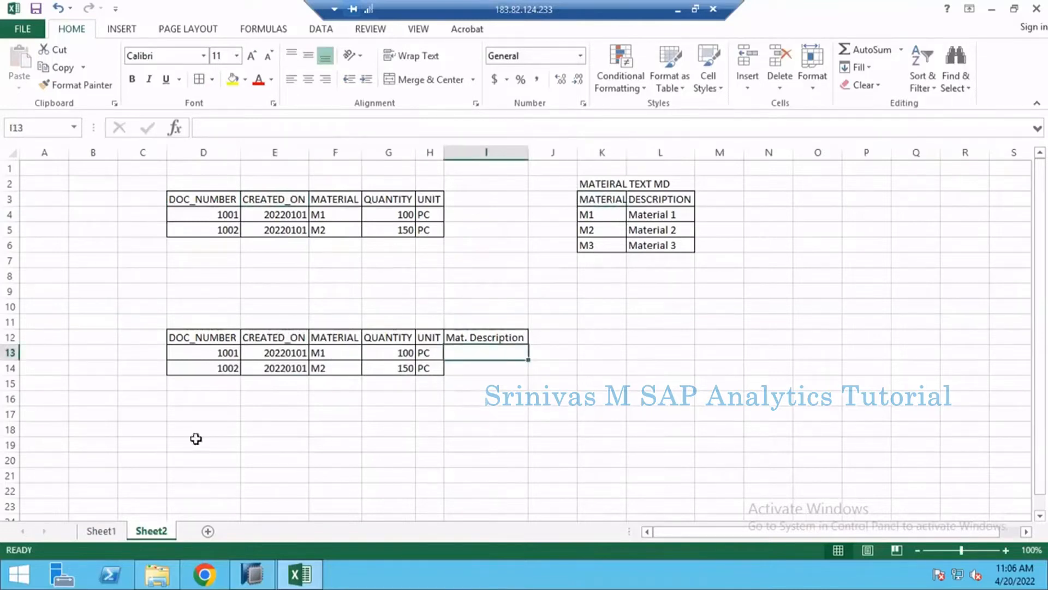
- Rename Sheet2 as Inner Join
{"action": "double_click", "coordinate": [152, 531]}
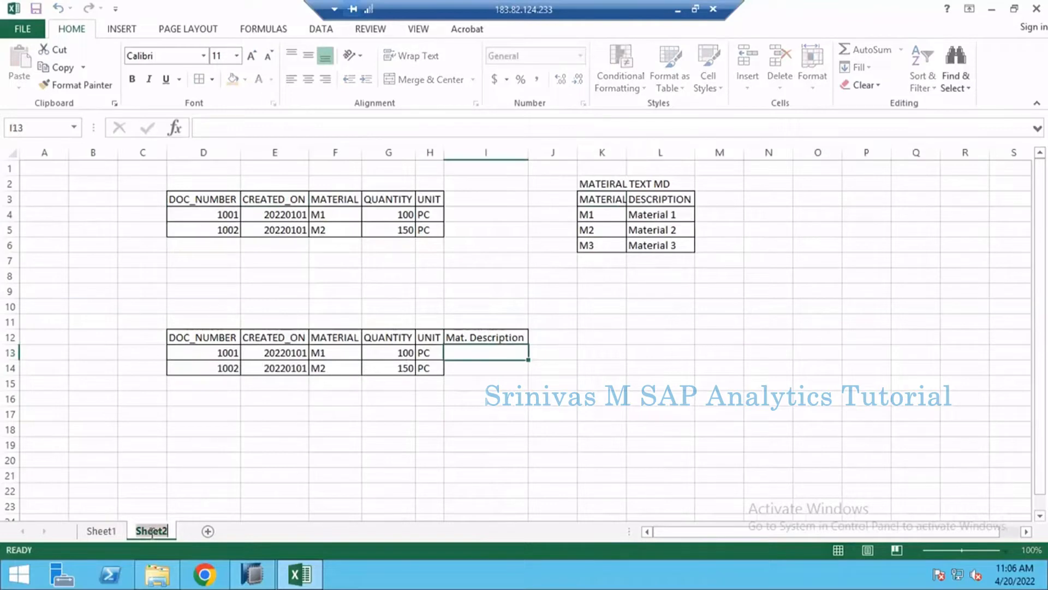
{"action": "type", "text": "Inner"}
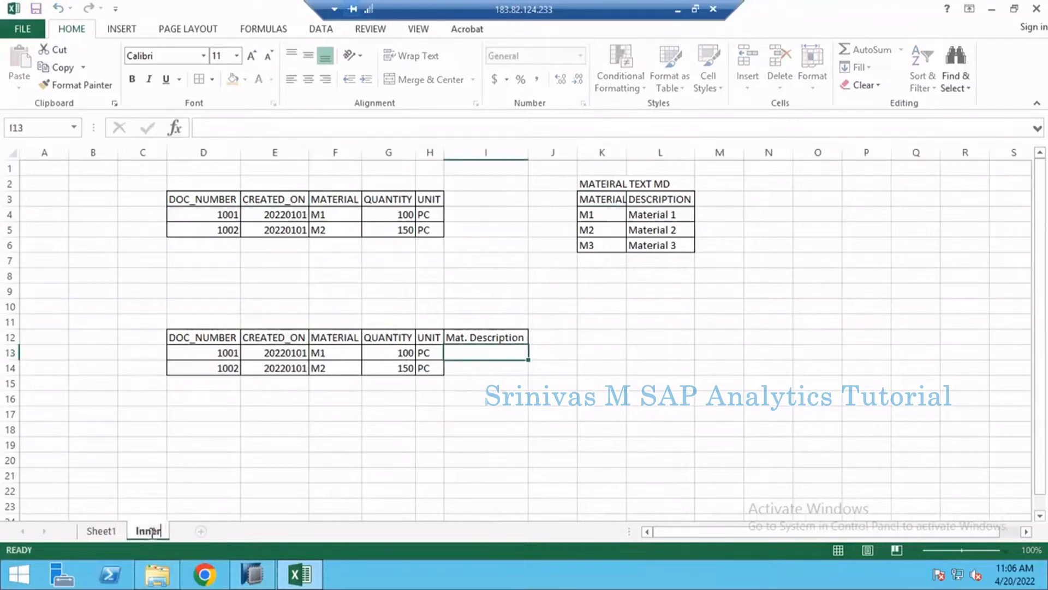
{"action": "type", "text": " Join"}
{"action": "key", "text": "Return"}
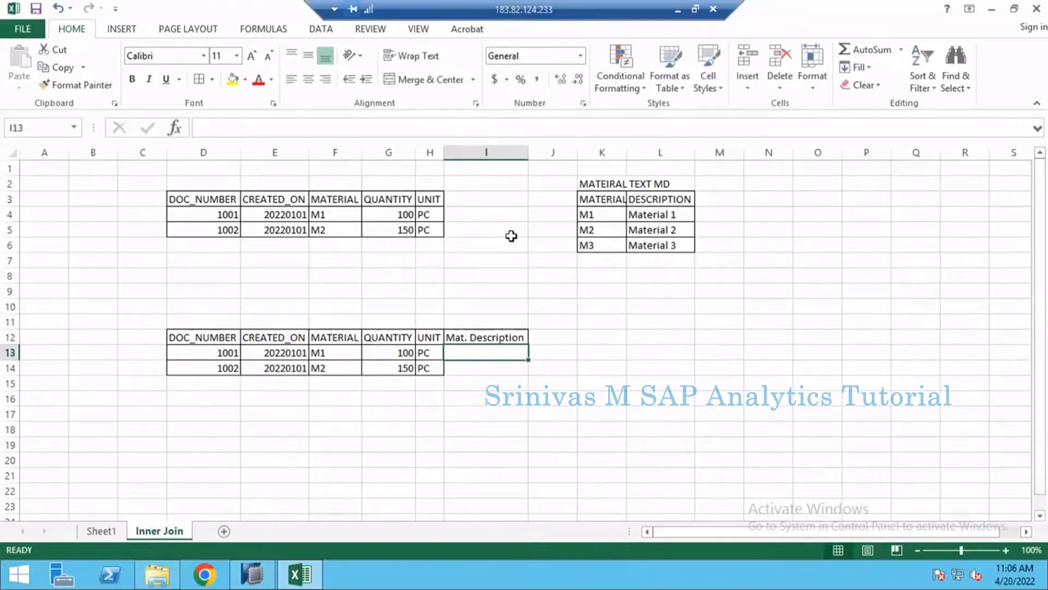
- Enter the label "key join" in cell I7, between the sales and material tables
{"action": "left_click", "coordinate": [484, 260]}
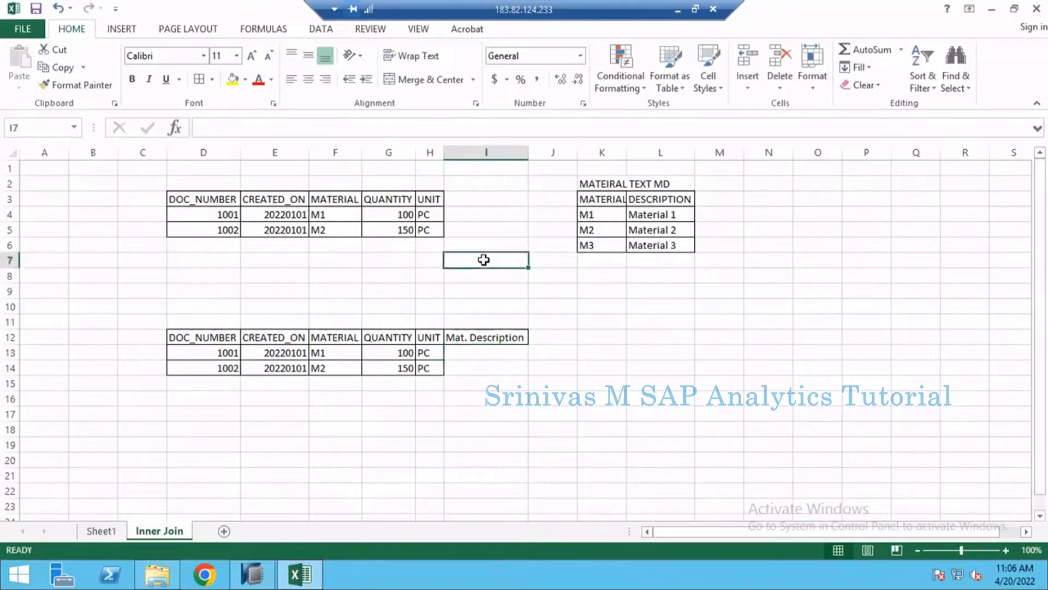
{"action": "type", "text": "key"}
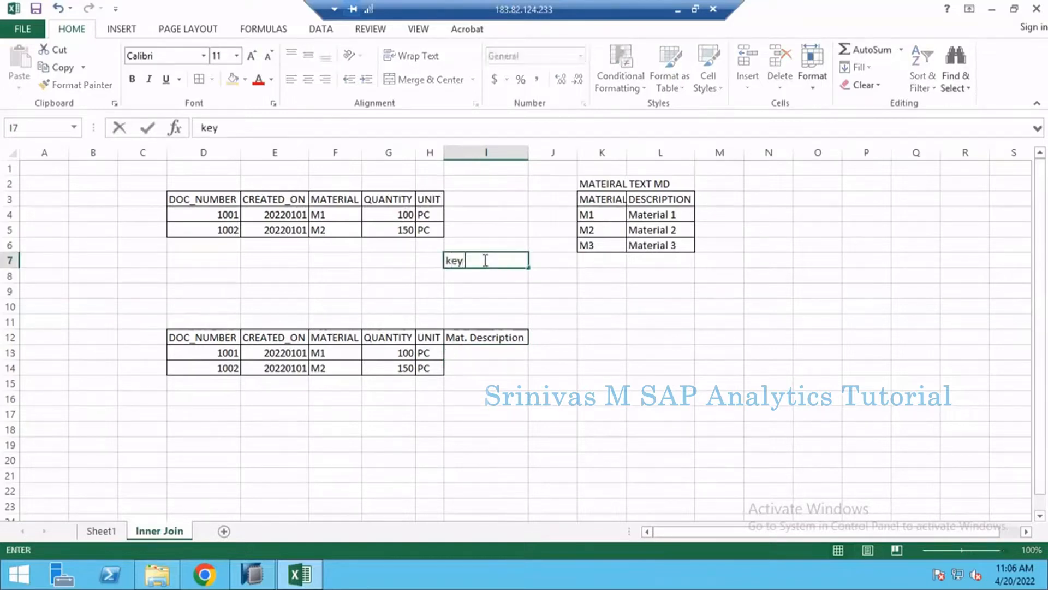
{"action": "type", "text": " join"}
{"action": "key", "text": "Return"}
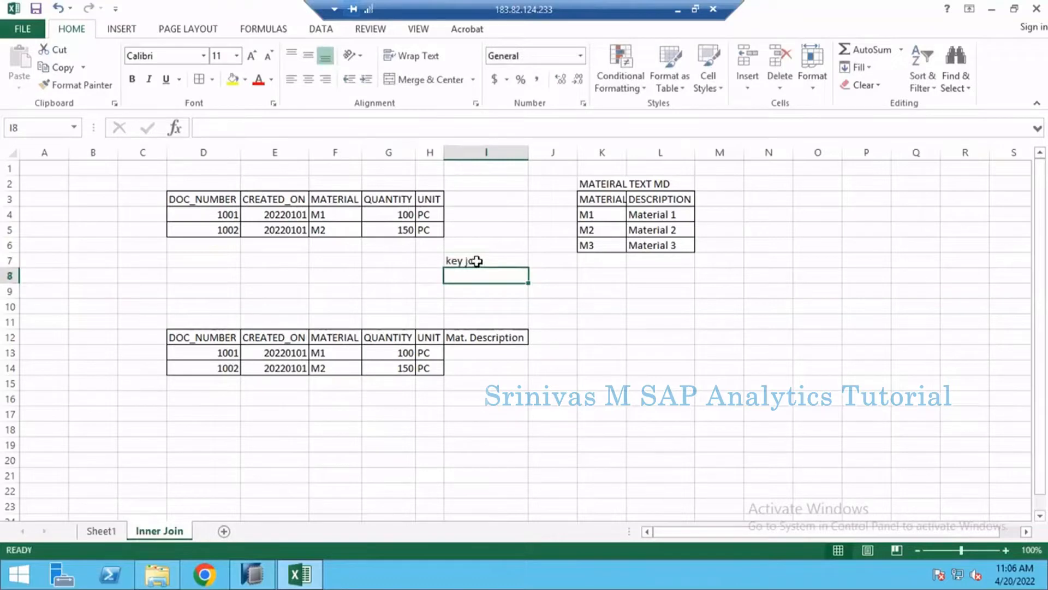
- Change the label in I7 to "key field"
{"action": "left_click", "coordinate": [476, 261]}
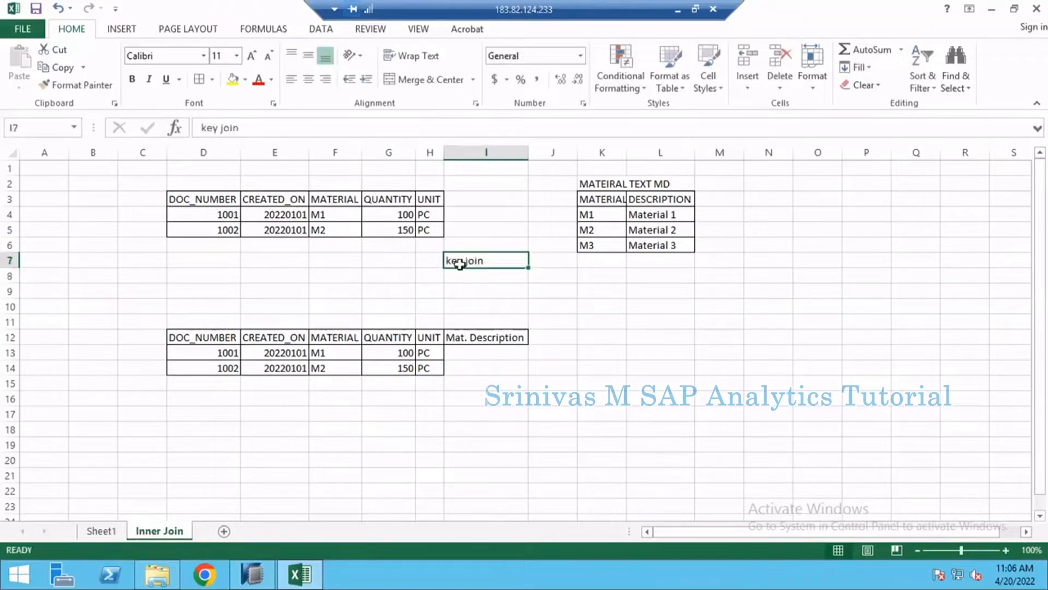
{"action": "double_click", "coordinate": [498, 261]}
{"action": "key", "text": "BackSpace"}
{"action": "key", "text": "BackSpace"}
{"action": "type", "text": "field"}
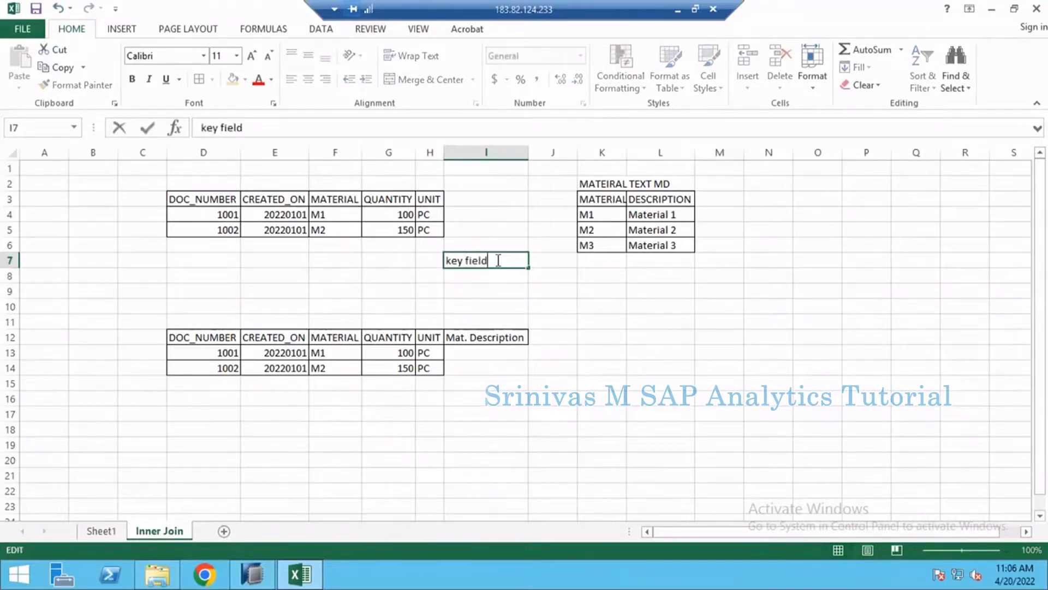
{"action": "key", "text": "Return"}
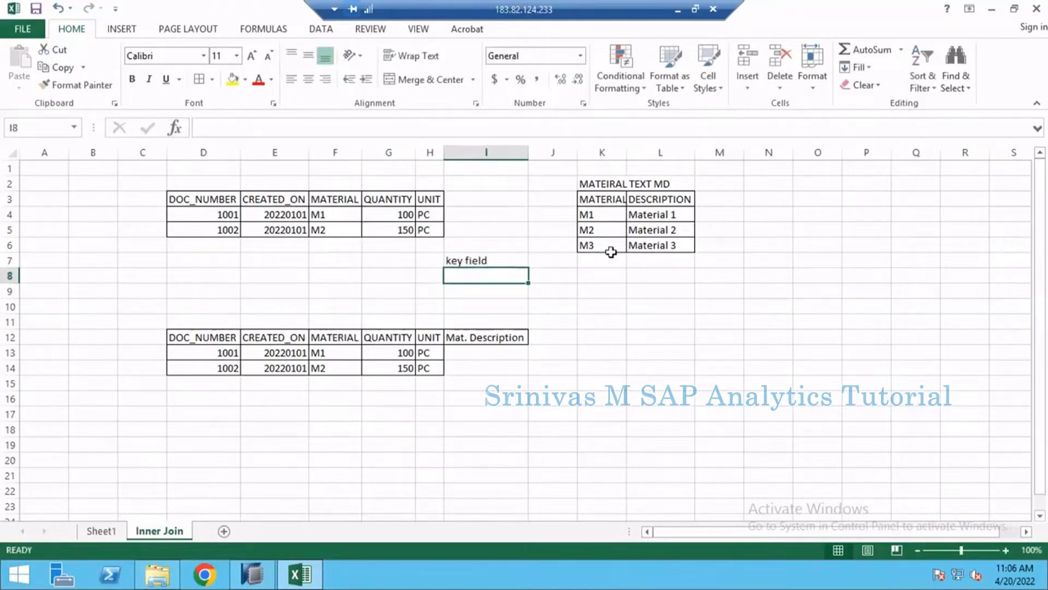
- Fill the MATERIAL columns of both source tables, K3:K6 and F3:F5, with yellow
{"action": "left_click", "coordinate": [667, 151]}
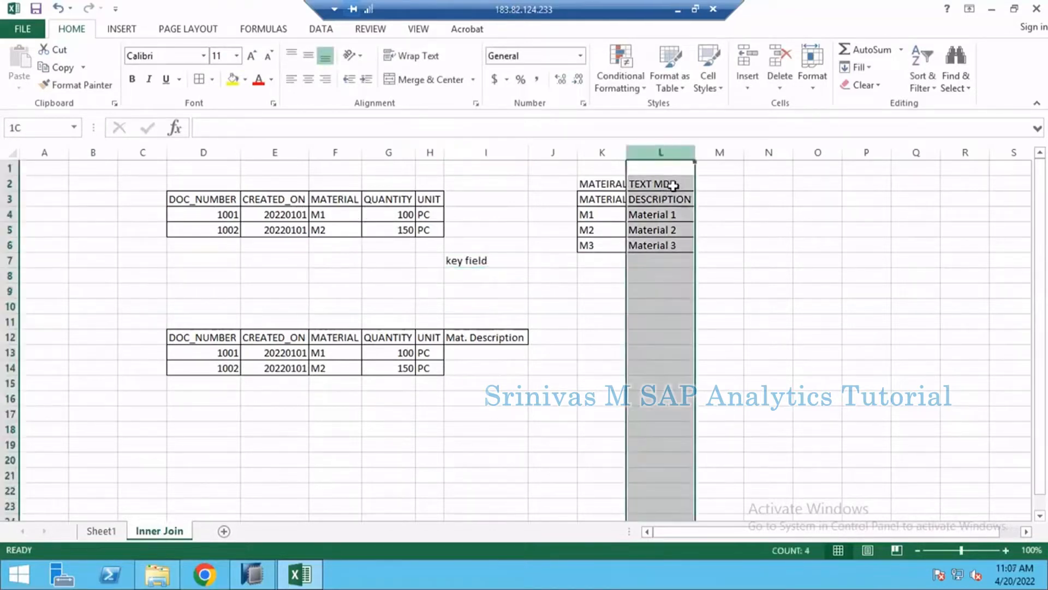
{"action": "left_click", "coordinate": [667, 215]}
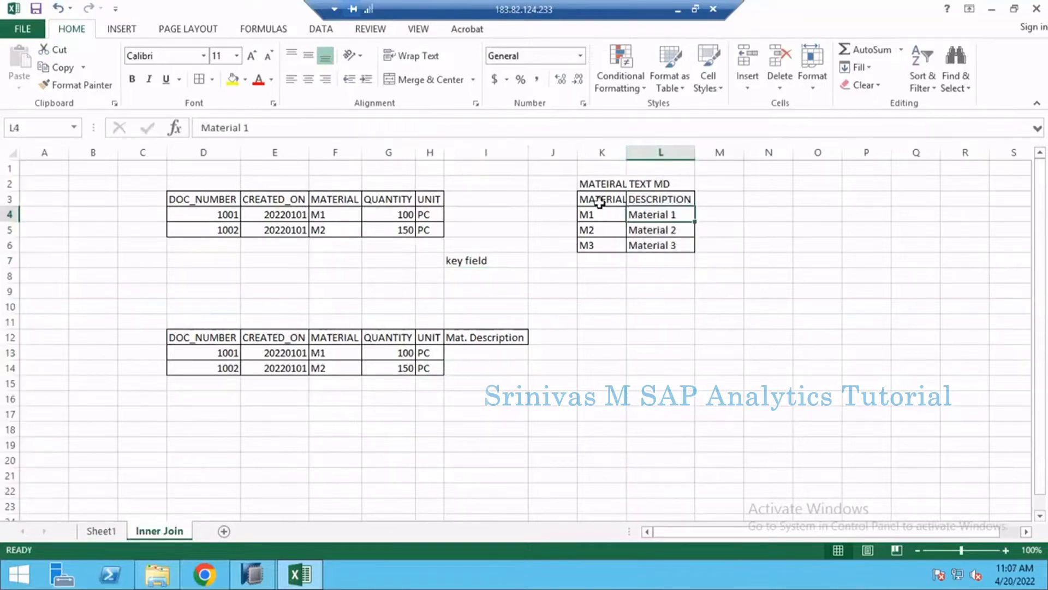
{"action": "left_click_drag", "start_coordinate": [599, 200], "coordinate": [597, 244]}
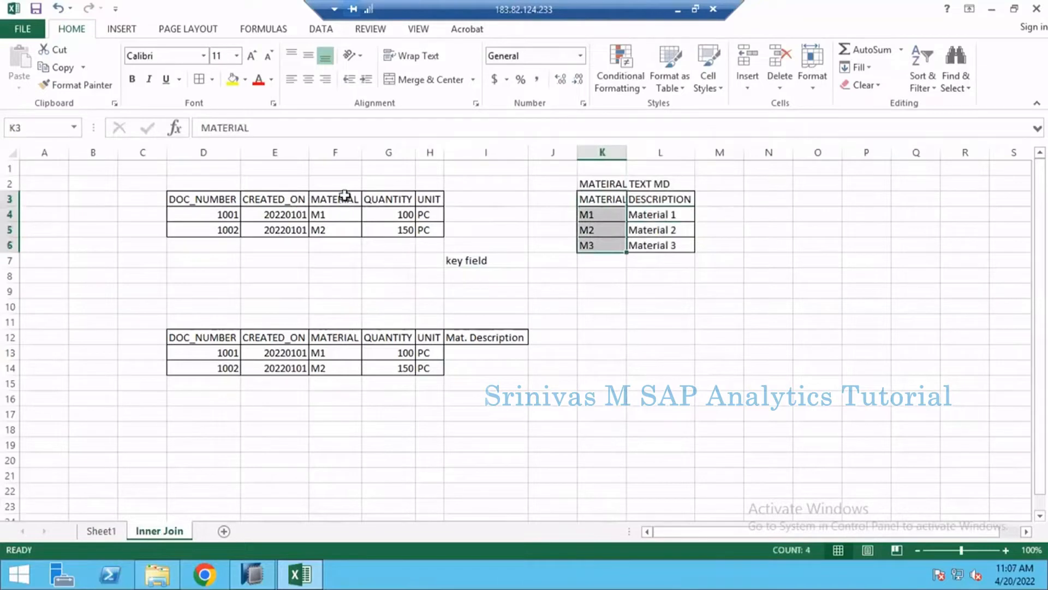
{"action": "left_click_drag", "start_coordinate": [345, 196], "coordinate": [339, 229]}
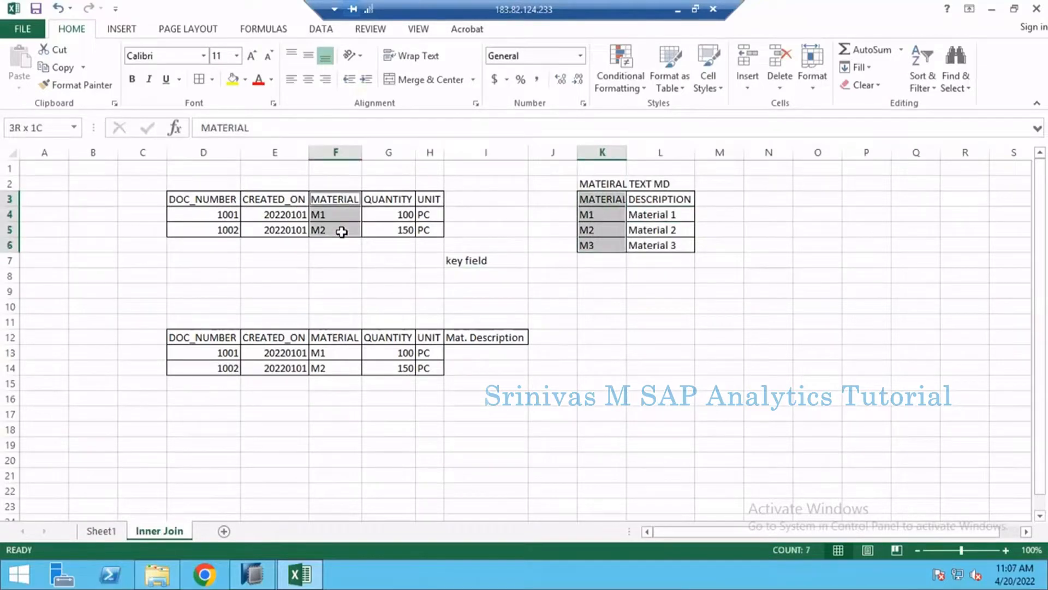
{"action": "left_click", "coordinate": [233, 80]}
{"action": "left_click", "coordinate": [364, 262]}
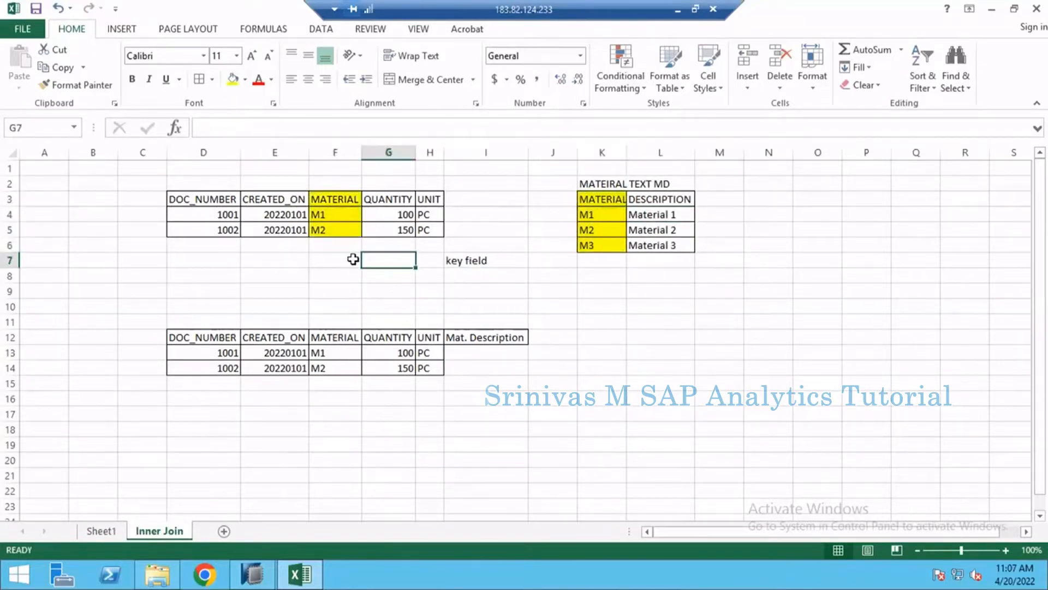
- Examine the MATERIAL key columns of the sales and material tables and the DESCRIPTION column they link to
{"action": "left_click", "coordinate": [337, 230]}
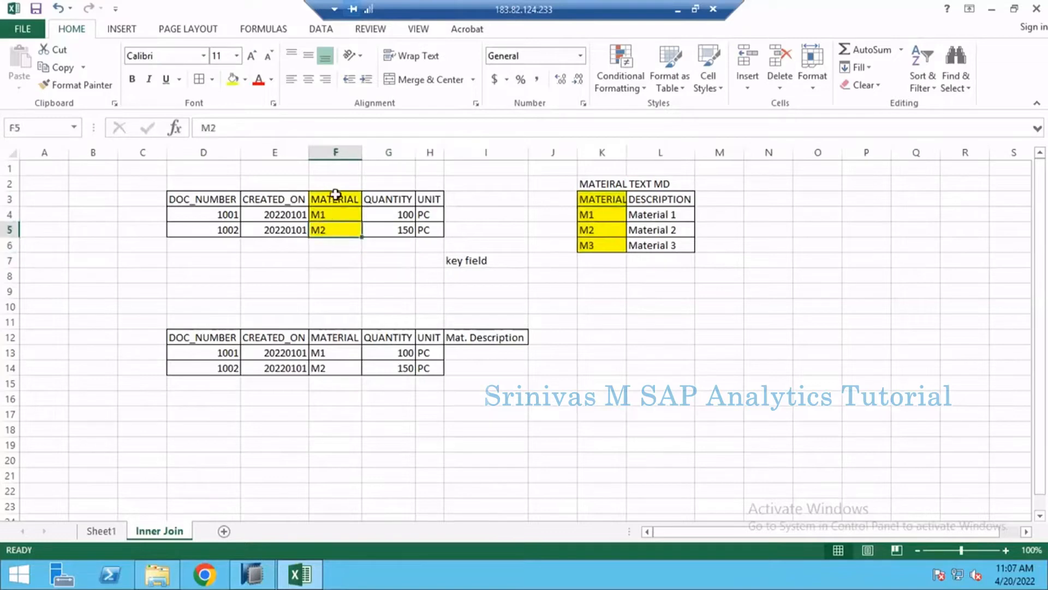
{"action": "left_click_drag", "start_coordinate": [335, 194], "coordinate": [337, 229]}
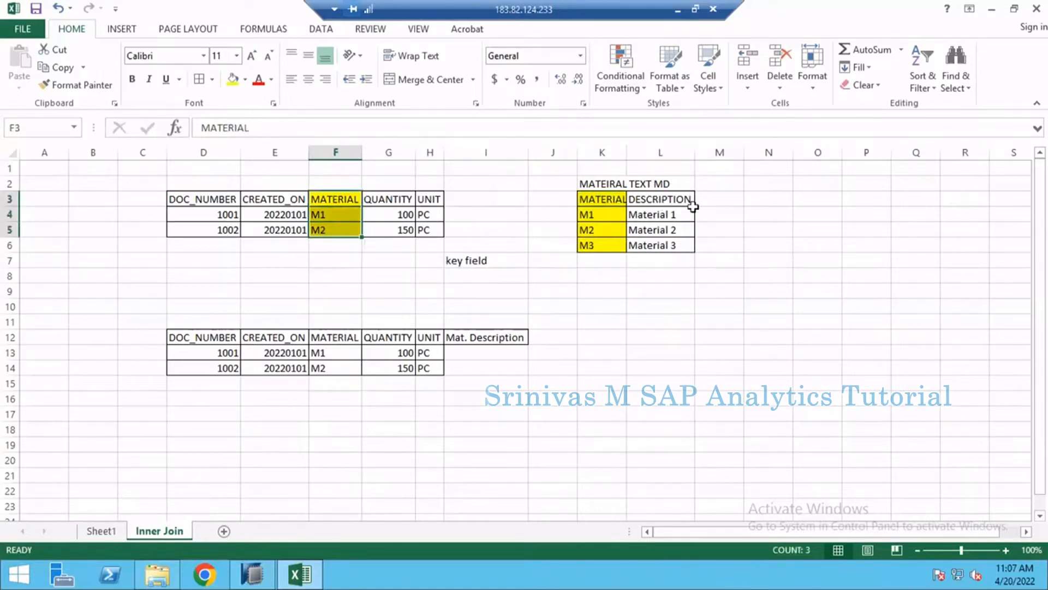
{"action": "left_click_drag", "start_coordinate": [689, 197], "coordinate": [681, 245]}
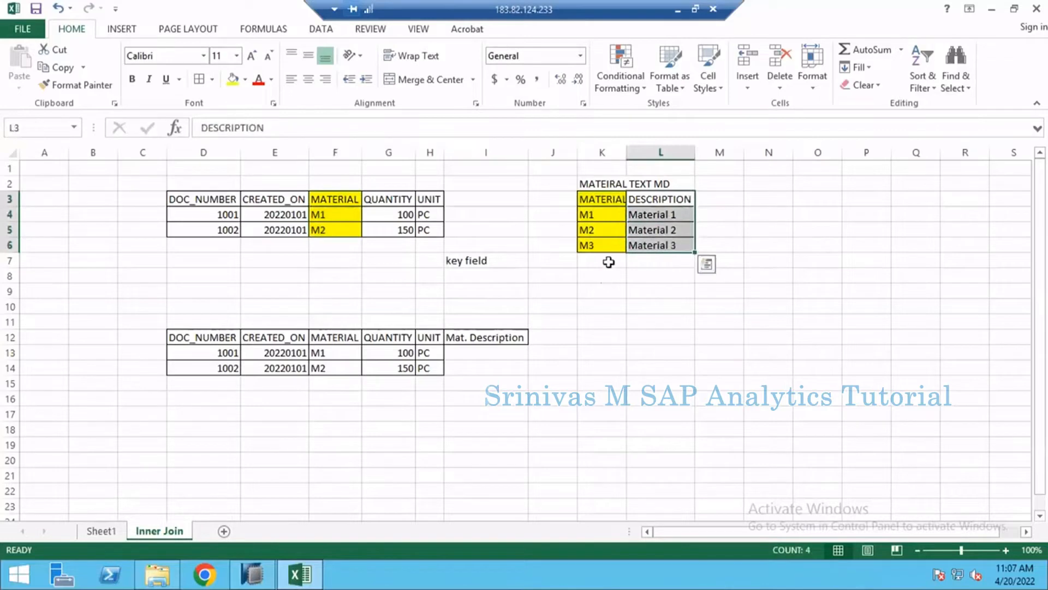
{"action": "left_click", "coordinate": [602, 276]}
{"action": "left_click_drag", "start_coordinate": [314, 194], "coordinate": [339, 228]}
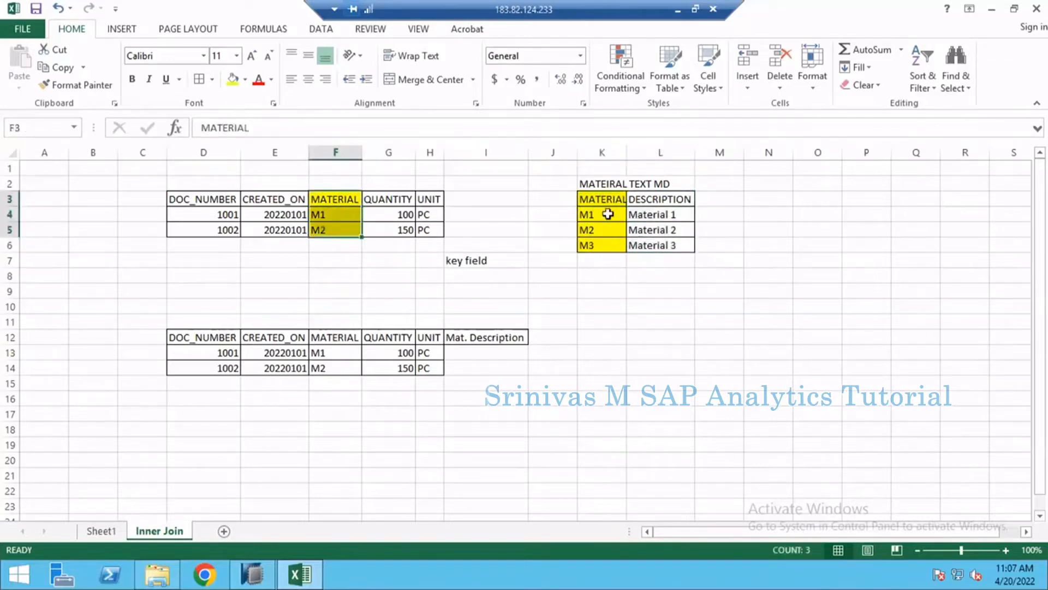
{"action": "left_click_drag", "start_coordinate": [608, 198], "coordinate": [622, 244]}
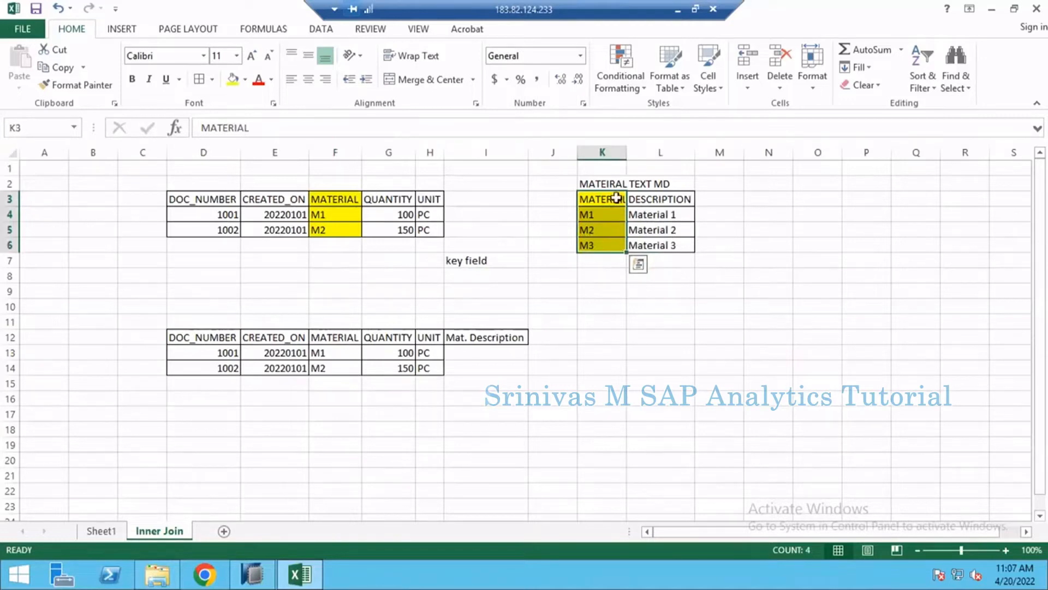
{"action": "left_click_drag", "start_coordinate": [616, 198], "coordinate": [615, 246]}
{"action": "left_click", "coordinate": [513, 245]}
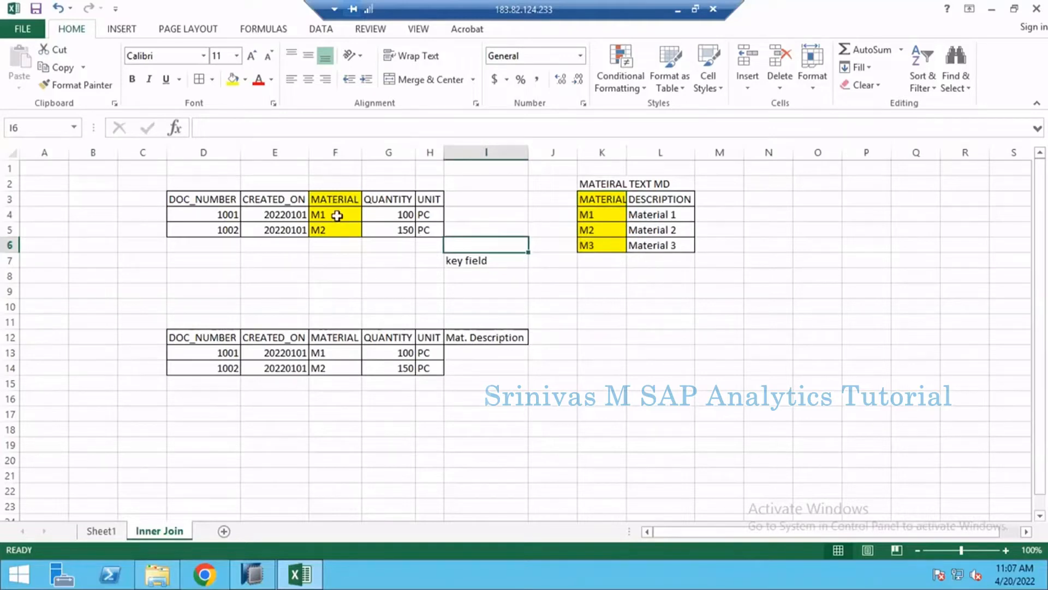
- Compare the M1 and M2 entries of the sales table with the matching material rows and their descriptions
{"action": "left_click_drag", "start_coordinate": [334, 203], "coordinate": [339, 230]}
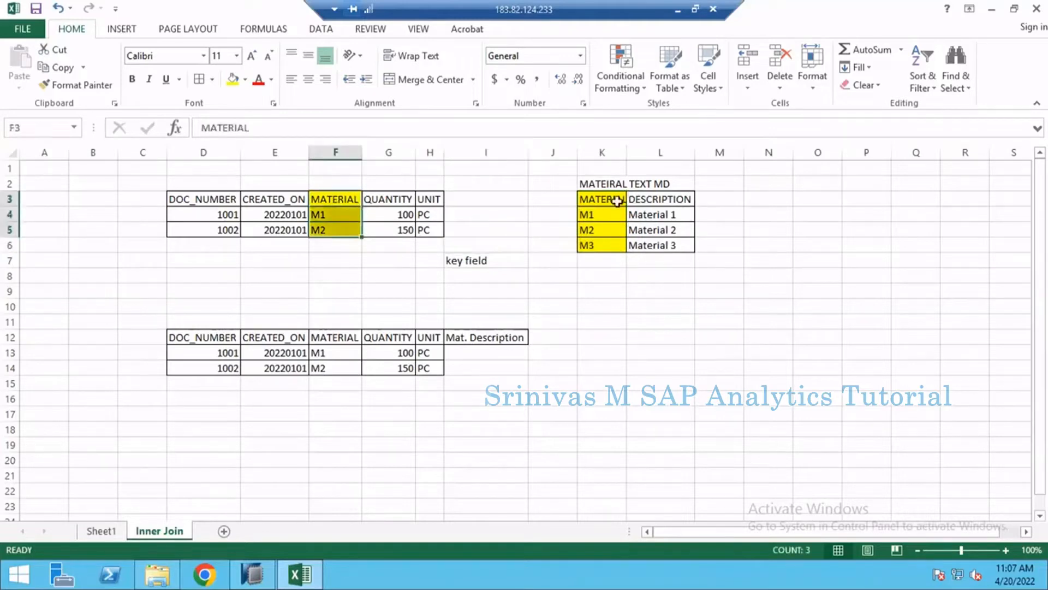
{"action": "left_click", "coordinate": [591, 213]}
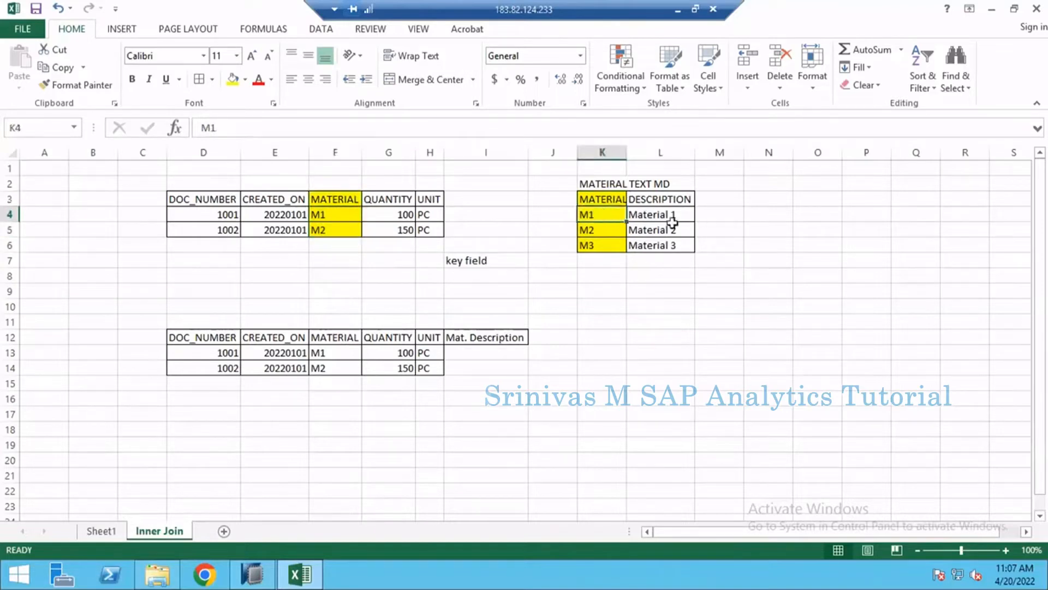
{"action": "left_click_drag", "start_coordinate": [590, 217], "coordinate": [677, 215]}
{"action": "left_click_drag", "start_coordinate": [589, 231], "coordinate": [667, 228]}
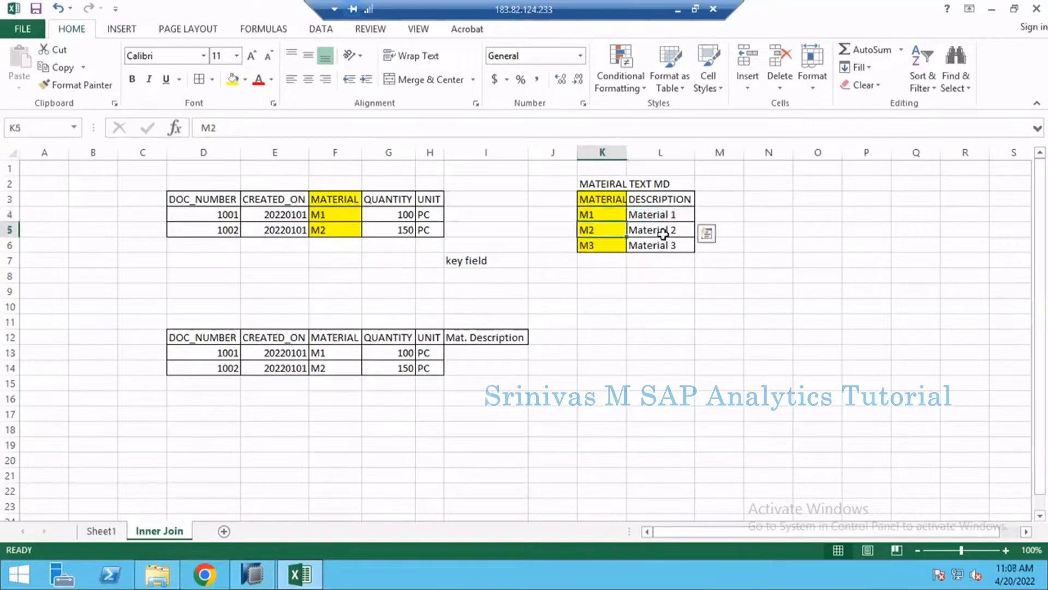
{"action": "left_click", "coordinate": [603, 217]}
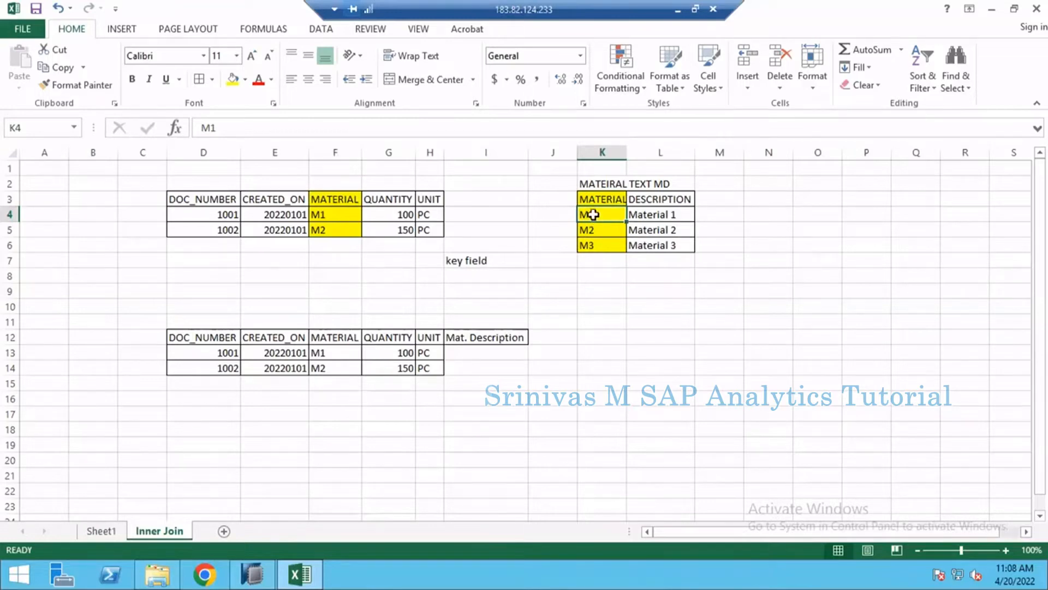
{"action": "left_click_drag", "start_coordinate": [594, 215], "coordinate": [686, 215]}
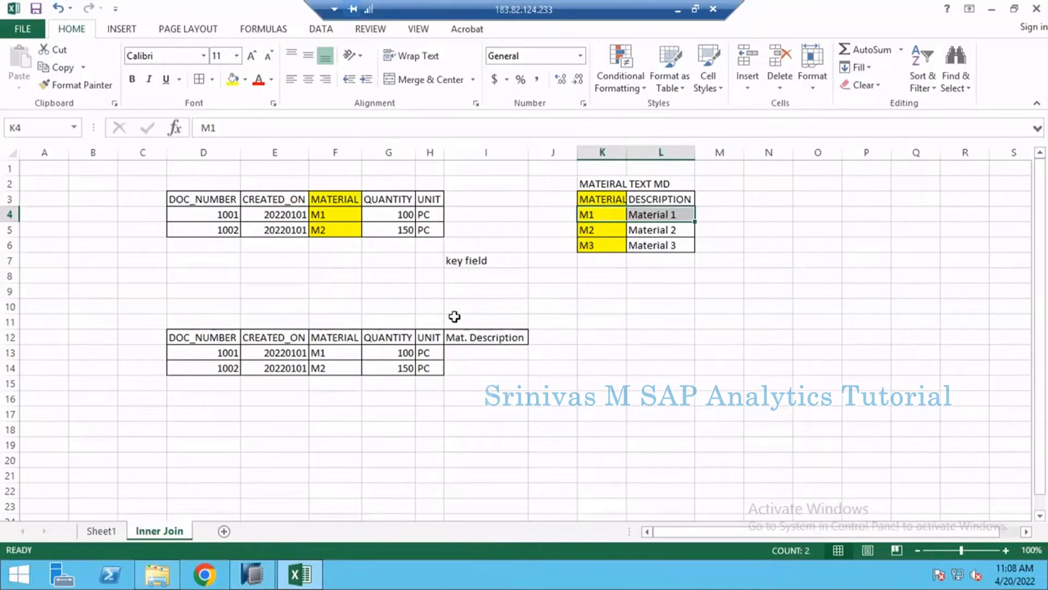
{"action": "left_click", "coordinate": [344, 213]}
{"action": "left_click", "coordinate": [589, 213]}
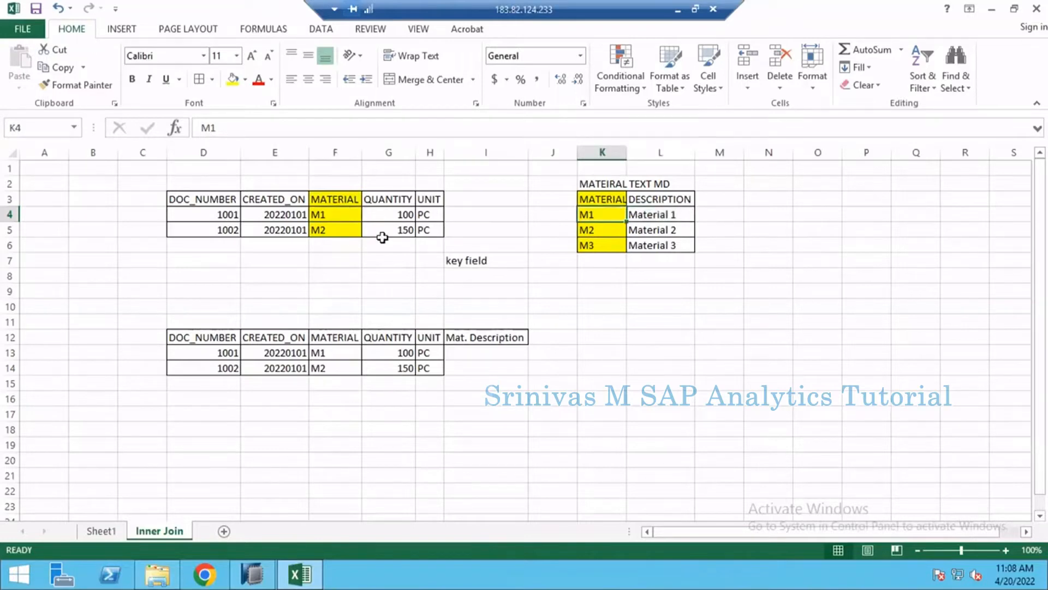
{"action": "left_click", "coordinate": [347, 215]}
{"action": "left_click", "coordinate": [607, 215]}
{"action": "left_click", "coordinate": [326, 216]}
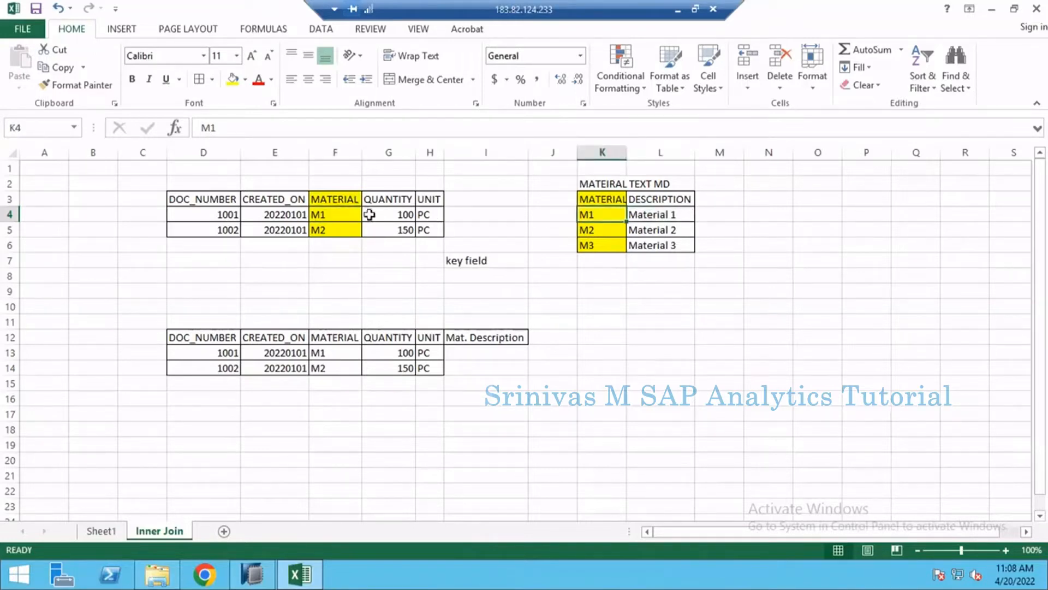
- Compare the M1 row of the sales table with its matching material row, description and the result row for document 1001
{"action": "left_click", "coordinate": [599, 213]}
{"action": "left_click", "coordinate": [670, 215]}
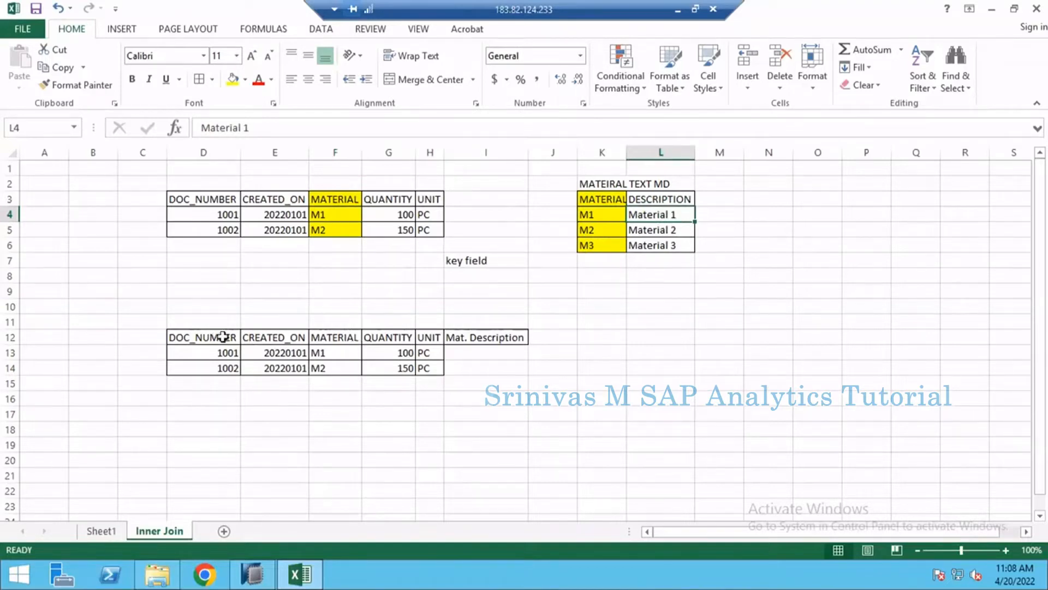
{"action": "left_click_drag", "start_coordinate": [223, 336], "coordinate": [441, 352]}
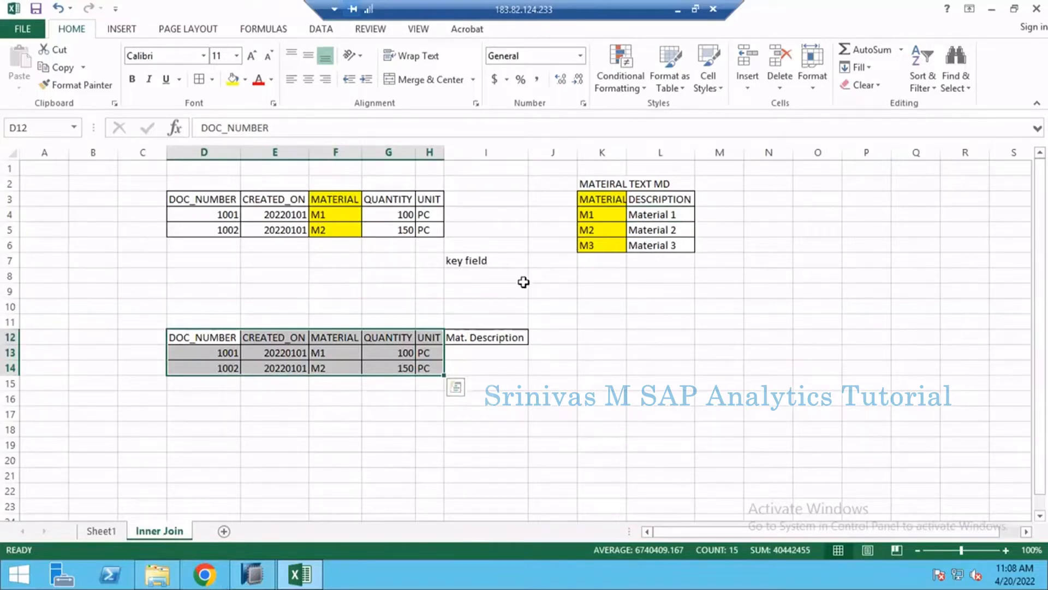
{"action": "left_click", "coordinate": [340, 212]}
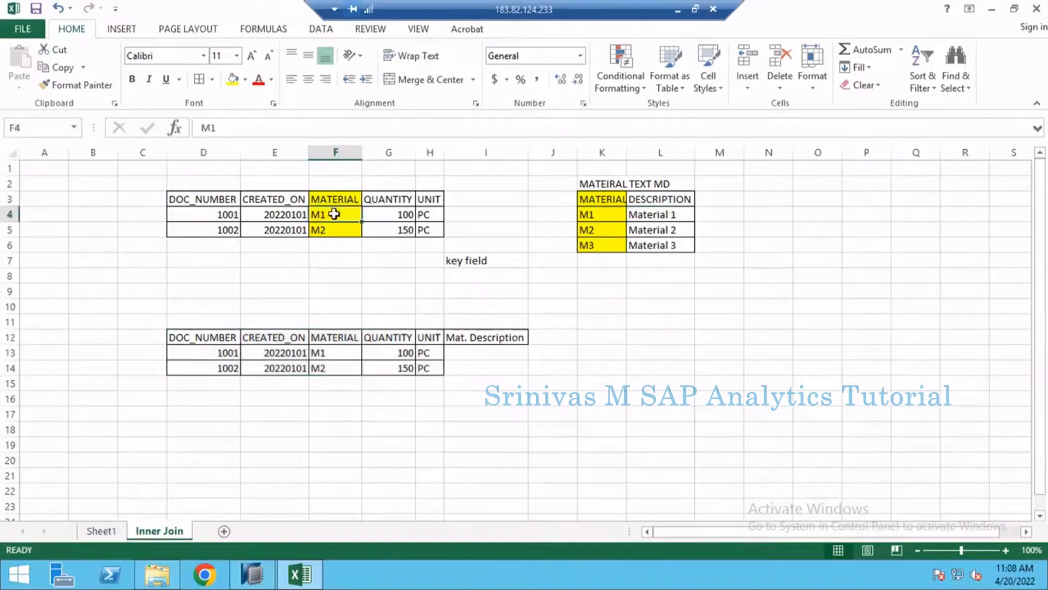
{"action": "left_click_drag", "start_coordinate": [217, 352], "coordinate": [423, 358]}
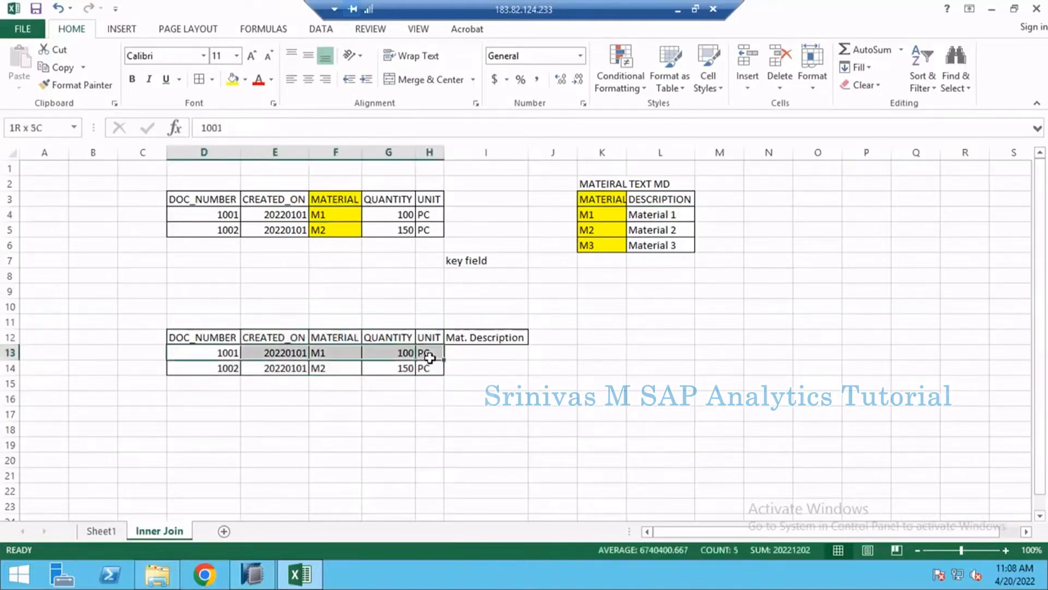
{"action": "left_click", "coordinate": [605, 215]}
{"action": "left_click_drag", "start_coordinate": [677, 214], "coordinate": [677, 215]}
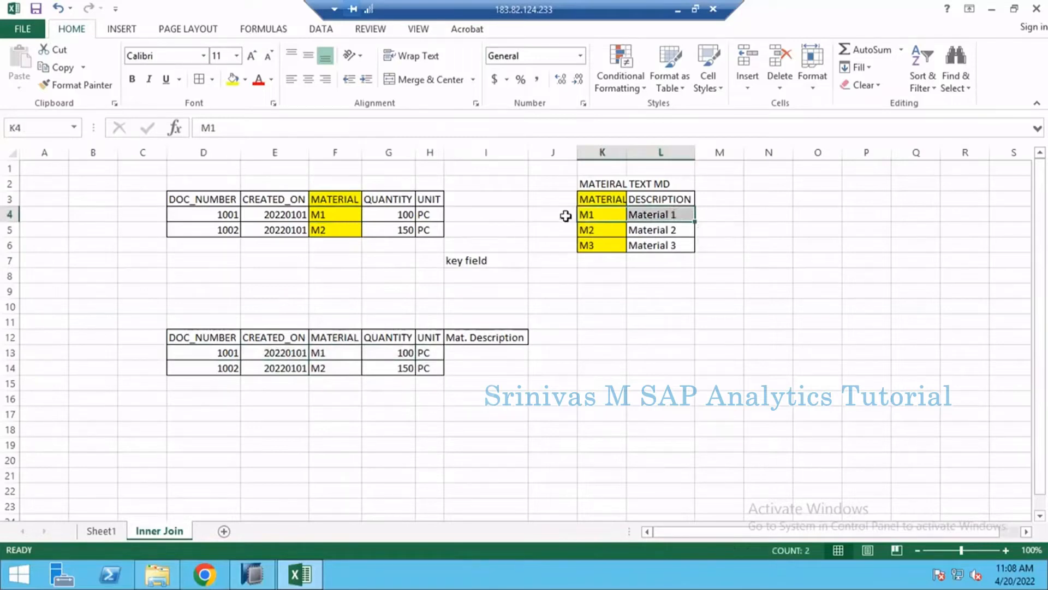
{"action": "left_click", "coordinate": [600, 214]}
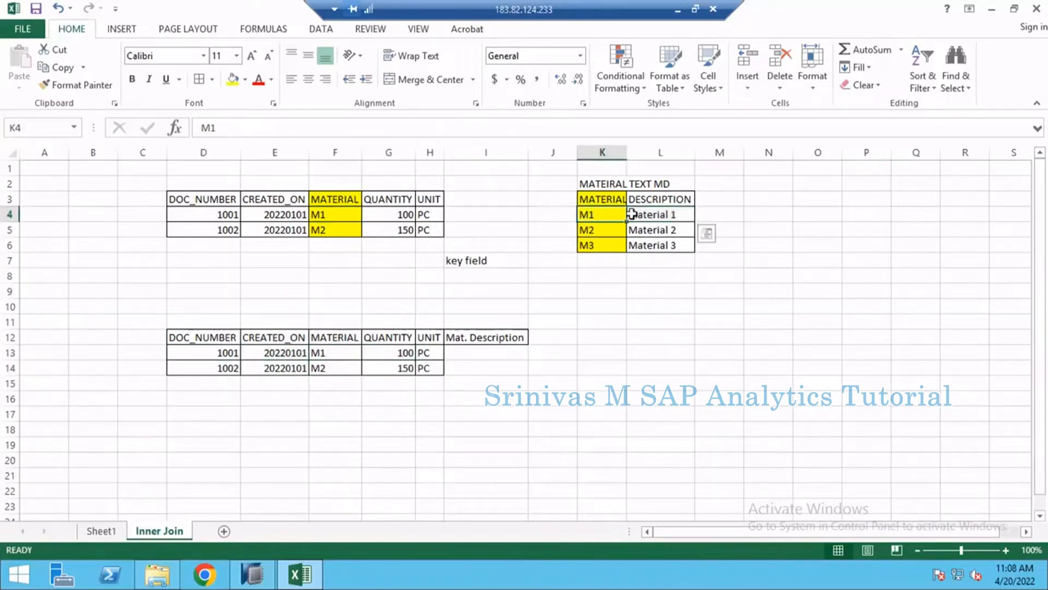
- Copy the description Material 1 from L4 into the Mat. Description cell I13 of the result table
{"action": "left_click", "coordinate": [672, 215]}
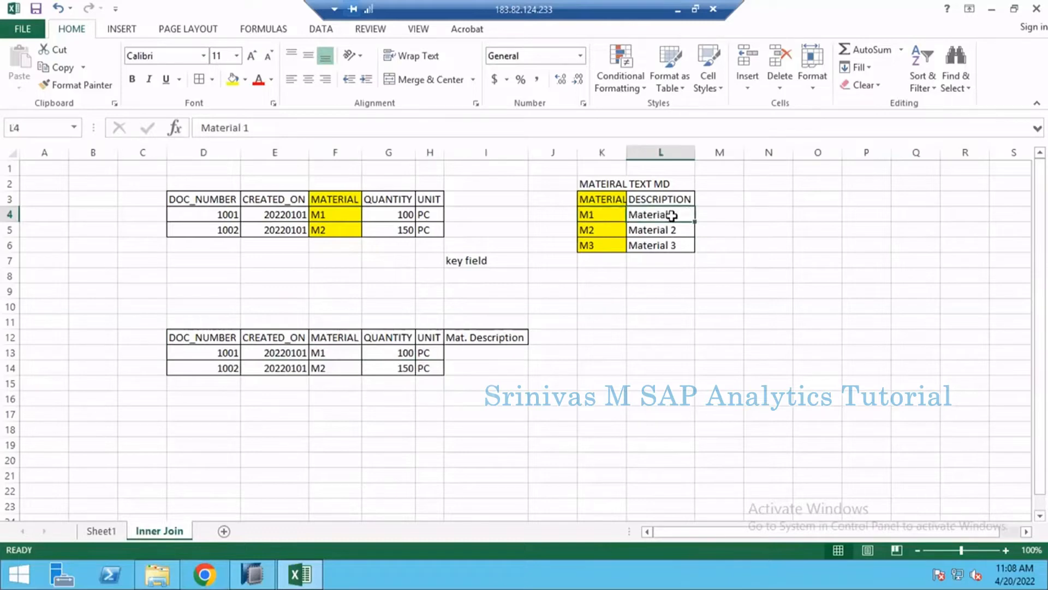
{"action": "key", "text": "ctrl+c"}
{"action": "left_click", "coordinate": [483, 353]}
{"action": "key", "text": "ctrl+v"}
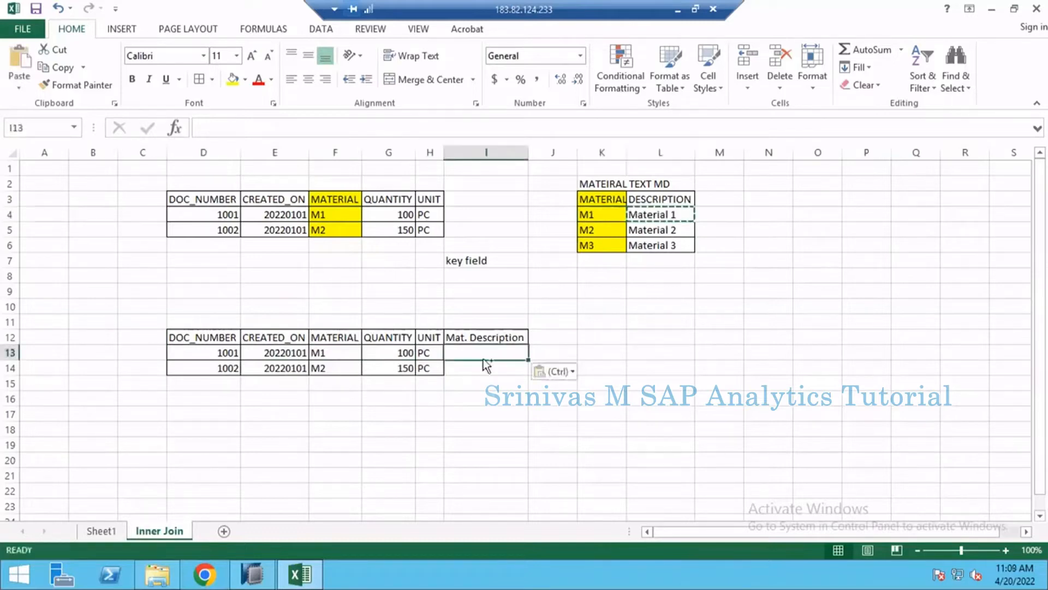
{"action": "key", "text": "Escape"}
{"action": "left_click", "coordinate": [234, 244]}
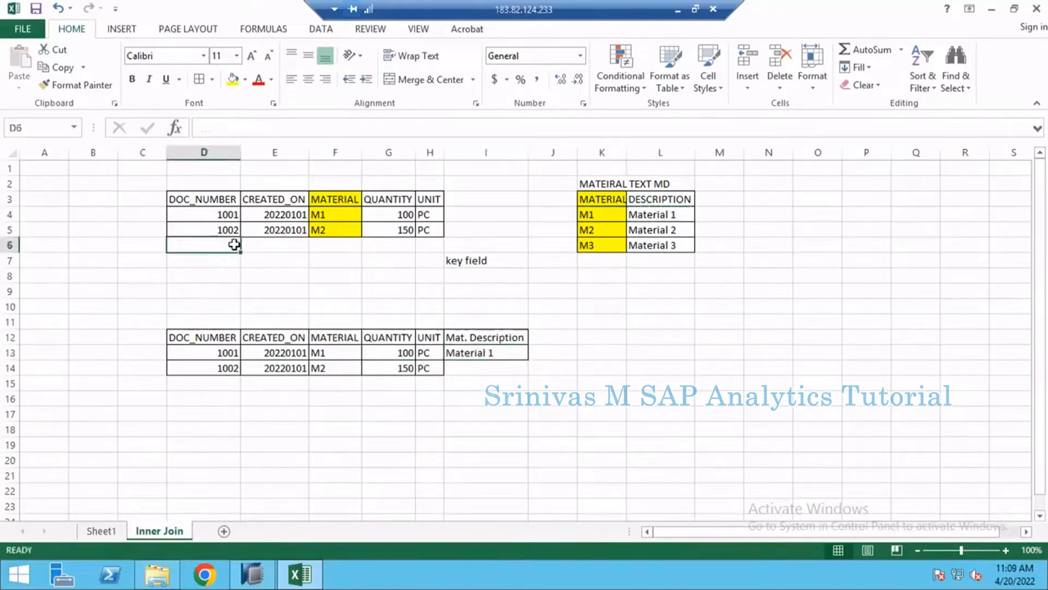
{"action": "type", "text": "100"}
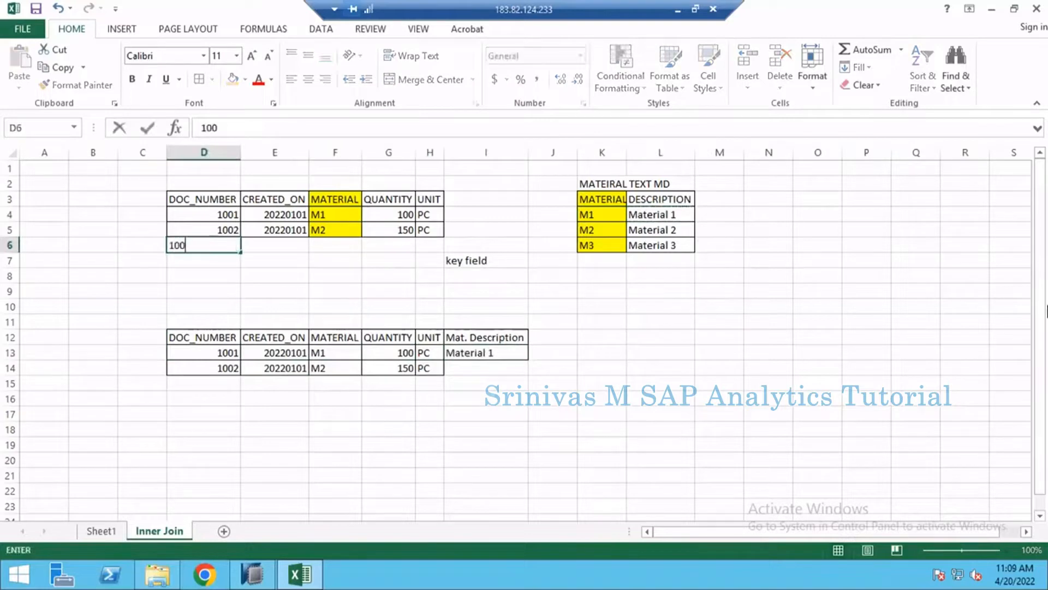
{"action": "key", "text": "Escape"}
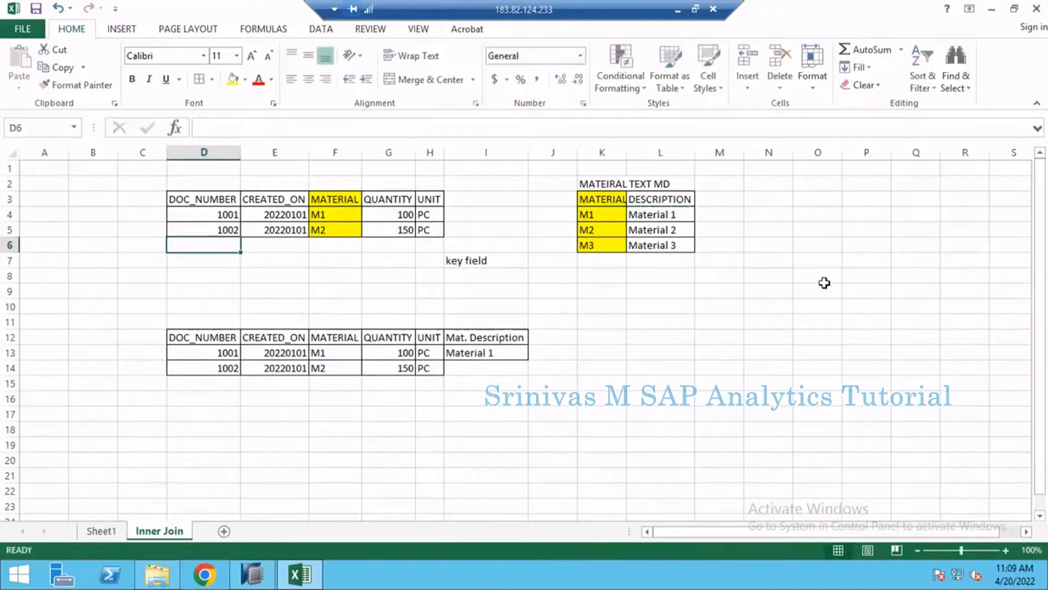
- Match the M2 sales row with the material table and copy its description Material 2 from L5 into I14
{"action": "left_click", "coordinate": [289, 218]}
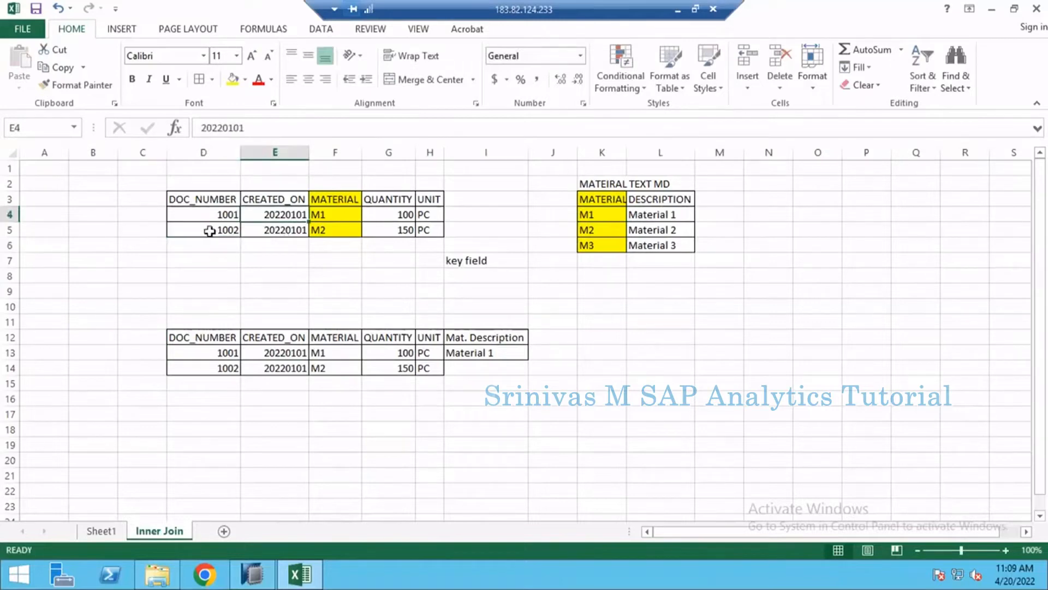
{"action": "left_click_drag", "start_coordinate": [210, 230], "coordinate": [431, 230]}
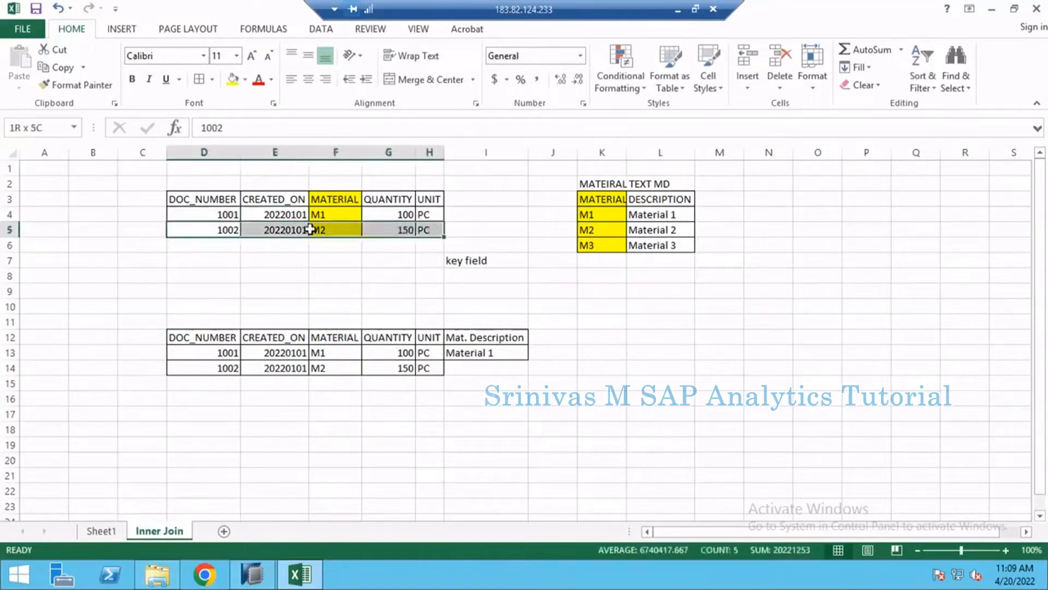
{"action": "left_click", "coordinate": [319, 230]}
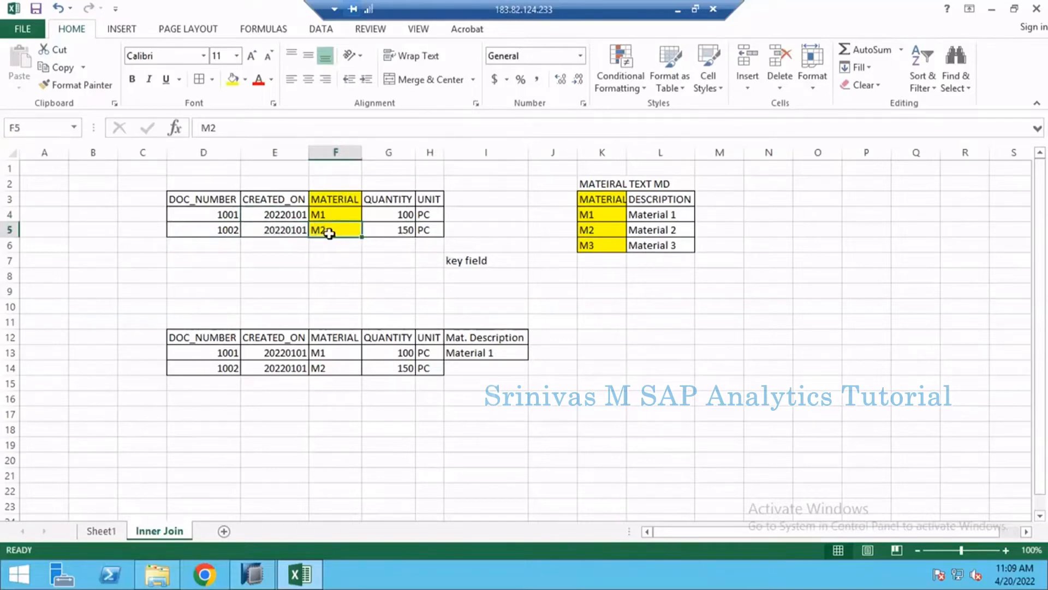
{"action": "left_click_drag", "start_coordinate": [595, 230], "coordinate": [670, 230]}
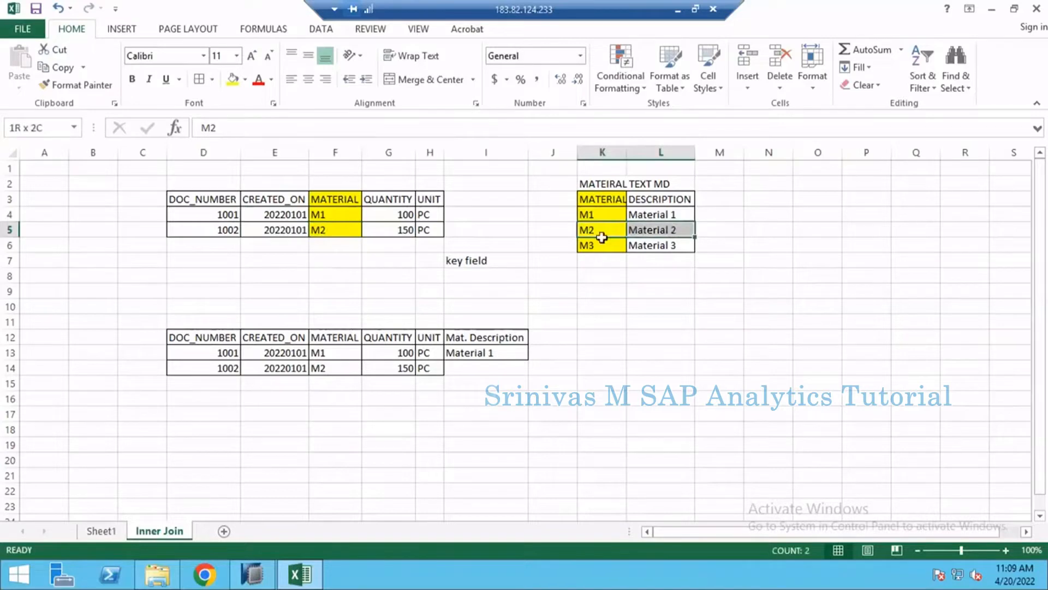
{"action": "left_click", "coordinate": [663, 231]}
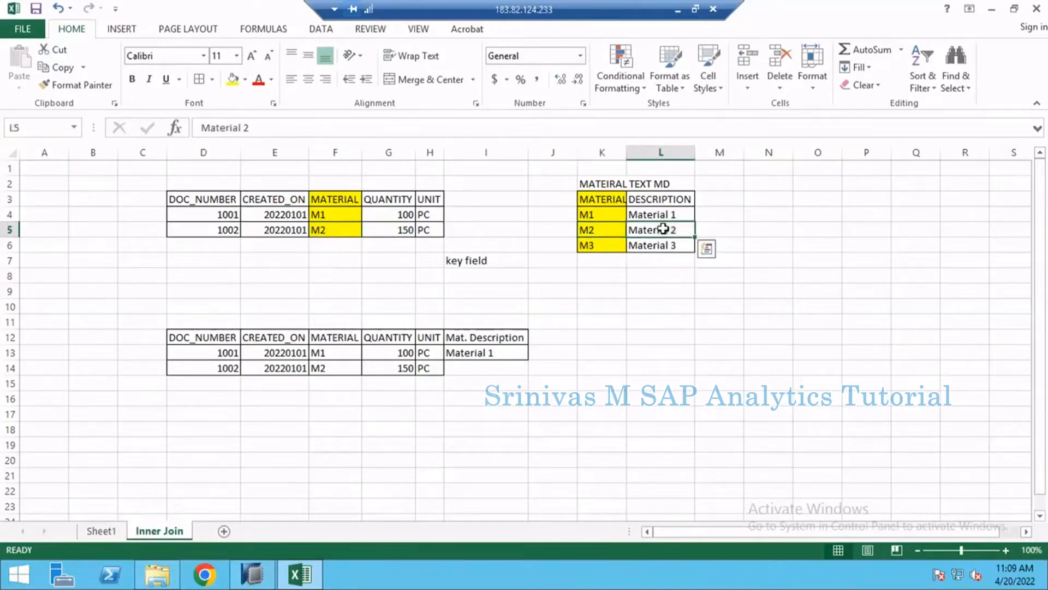
{"action": "key", "text": "ctrl+c"}
{"action": "left_click", "coordinate": [458, 373]}
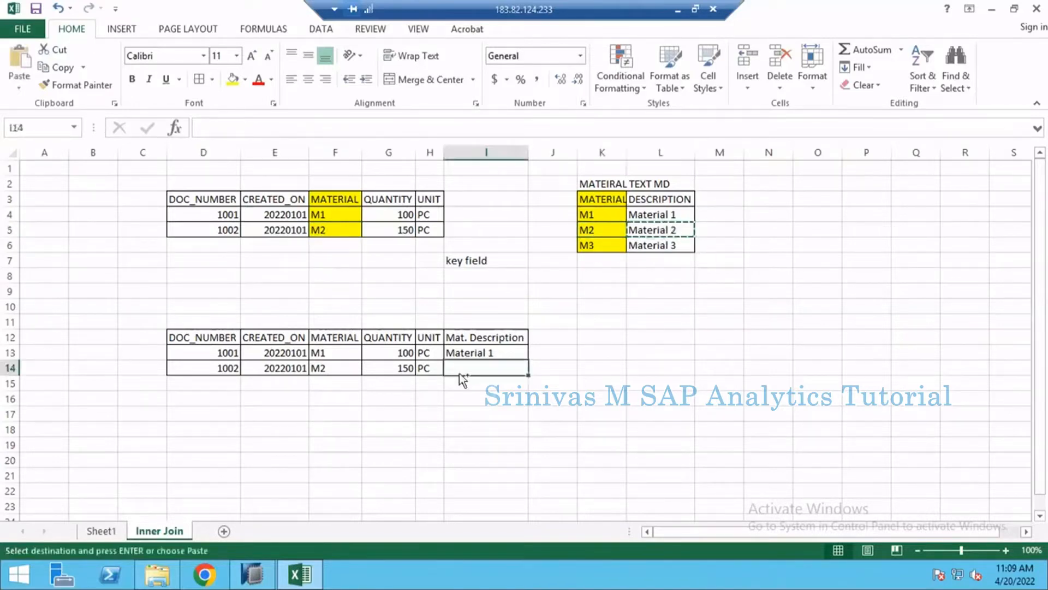
{"action": "key", "text": "ctrl+v"}
{"action": "key", "text": "Escape"}
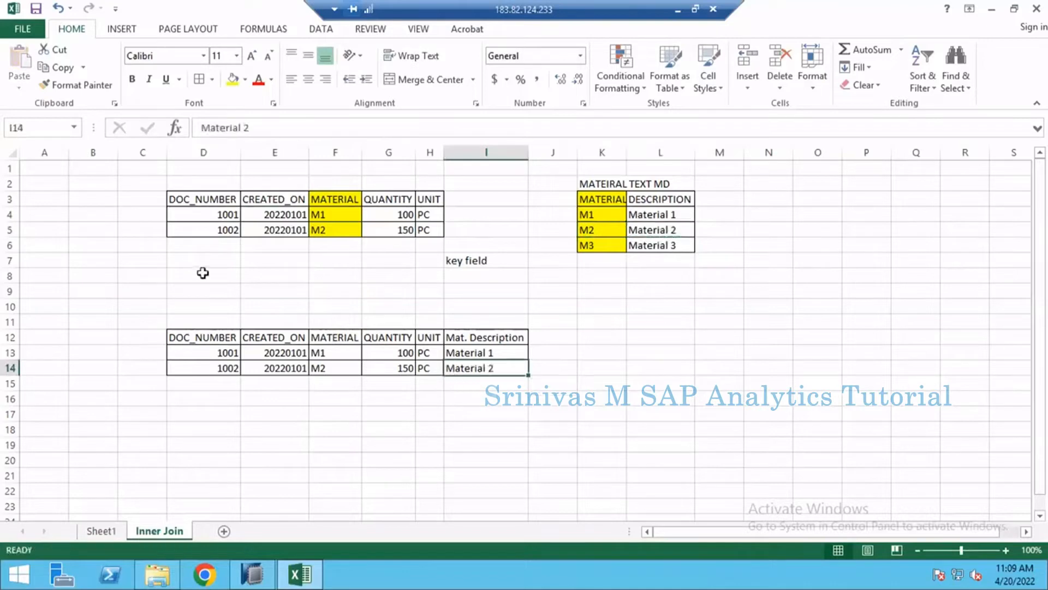
- Add a third sales row in row 6 with document 1003, date 20220101, material M4, quantity 150 and unit PC
{"action": "left_click", "coordinate": [202, 245]}
{"action": "type", "text": "1003"}
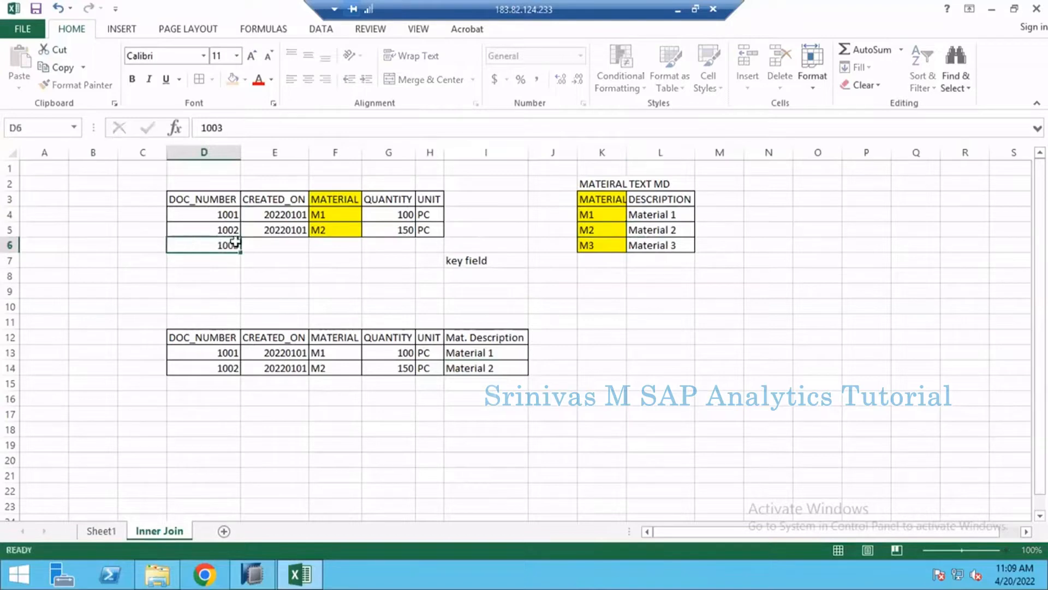
{"action": "key", "text": "Tab"}
{"action": "type", "text": "20220101"}
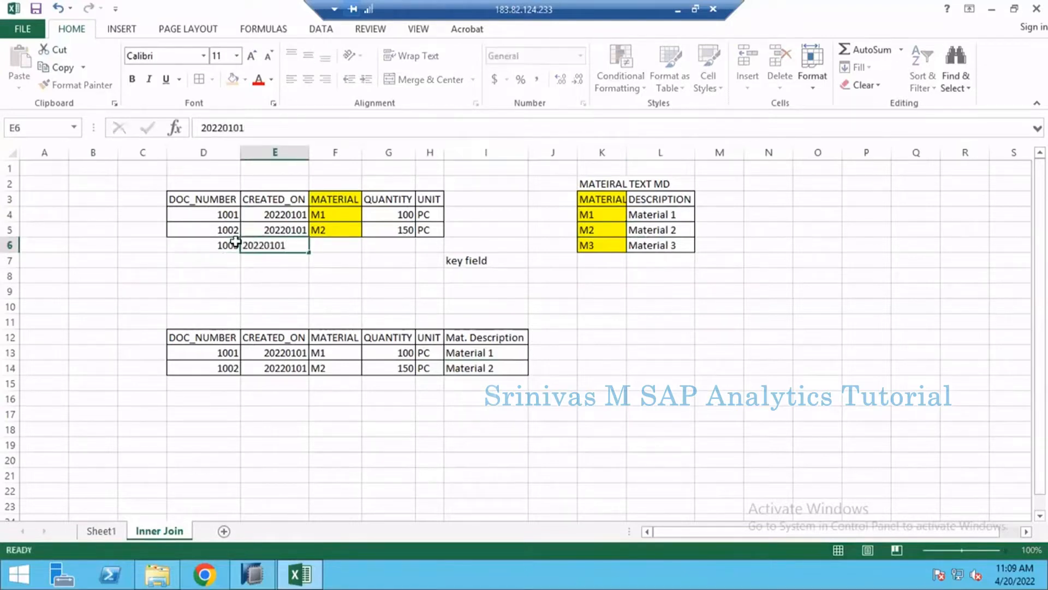
{"action": "key", "text": "Tab"}
{"action": "type", "text": "M"}
{"action": "key", "text": "Tab"}
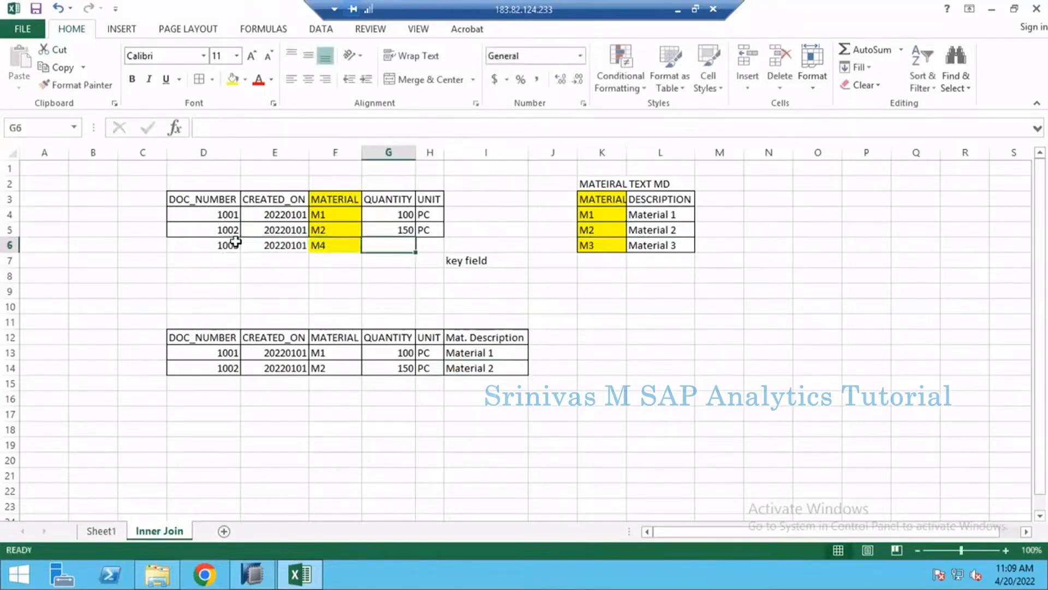
{"action": "type", "text": "150"}
{"action": "key", "text": "Tab"}
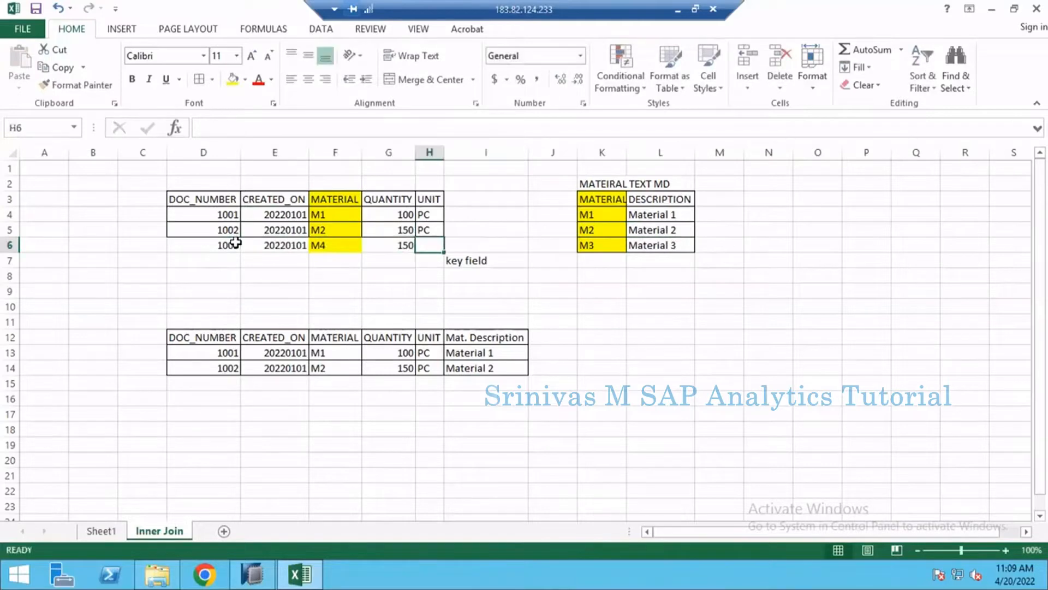
{"action": "type", "text": "PC"}
{"action": "key", "text": "Return"}
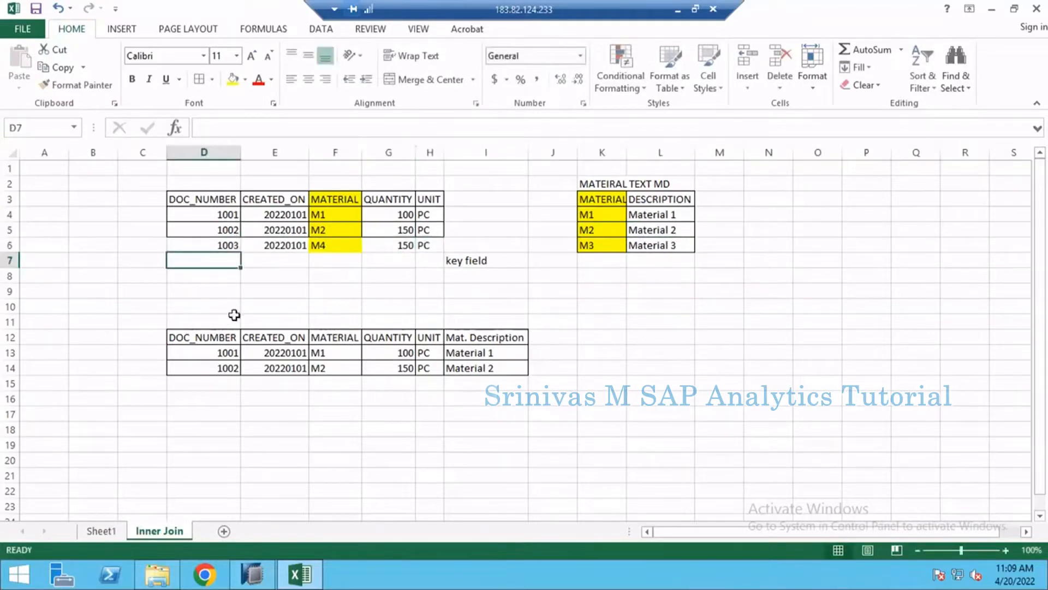
- Compare the M4 row of document 1003 with the keys in the material table and with the rows of the inner join result
{"action": "left_click_drag", "start_coordinate": [218, 245], "coordinate": [431, 245]}
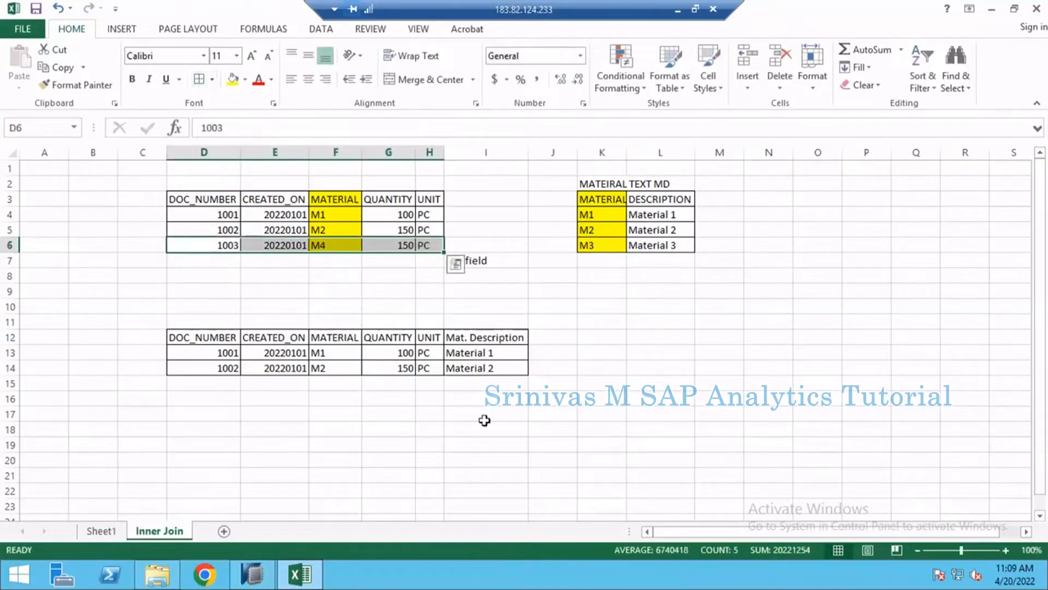
{"action": "left_click", "coordinate": [333, 247]}
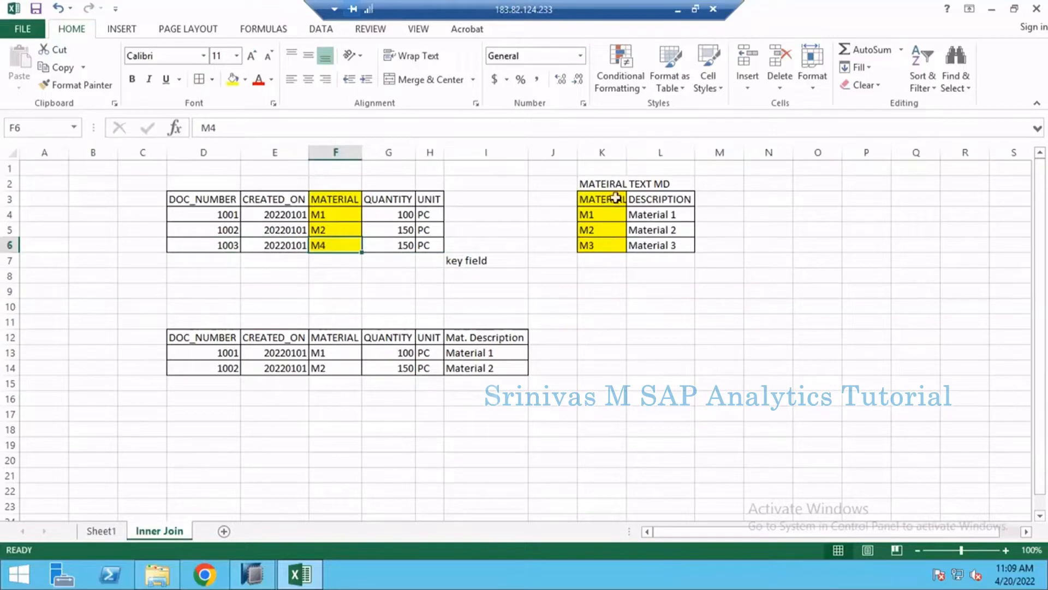
{"action": "left_click_drag", "start_coordinate": [604, 200], "coordinate": [601, 240]}
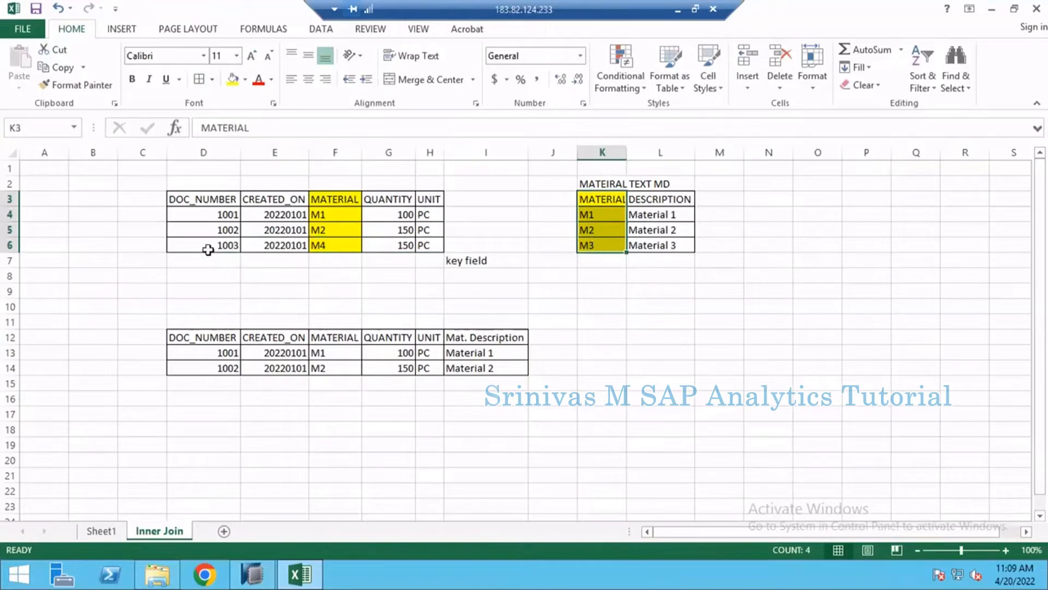
{"action": "left_click_drag", "start_coordinate": [208, 249], "coordinate": [433, 249]}
{"action": "left_click", "coordinate": [481, 262]}
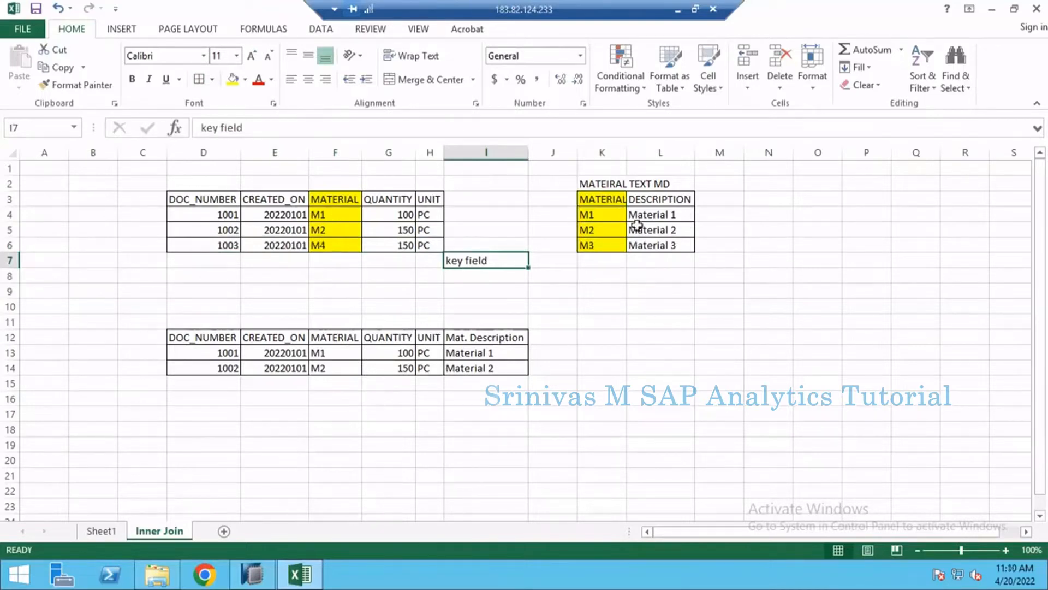
{"action": "left_click", "coordinate": [347, 222]}
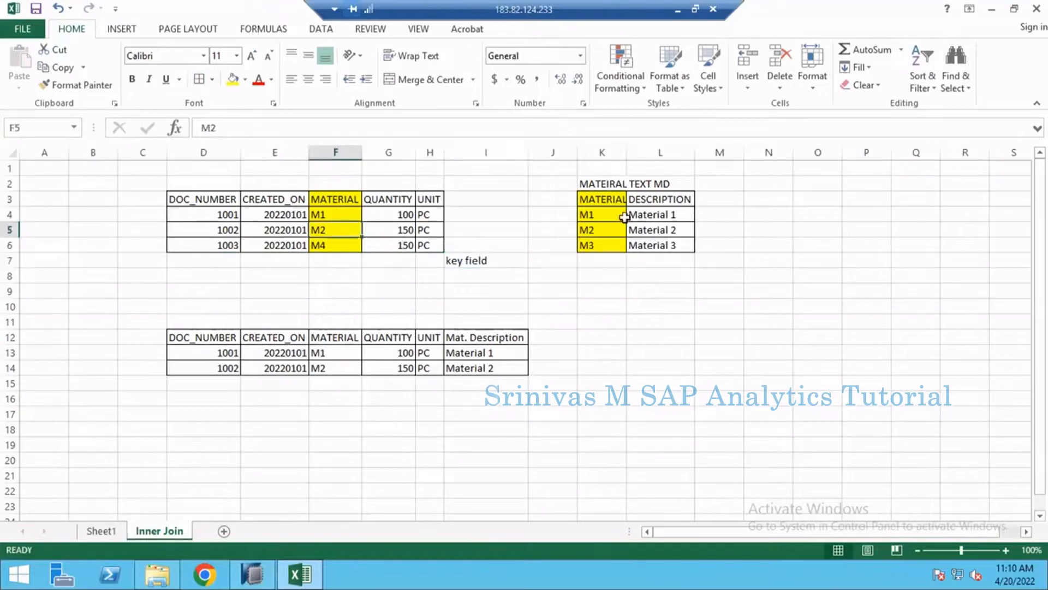
{"action": "left_click", "coordinate": [622, 217]}
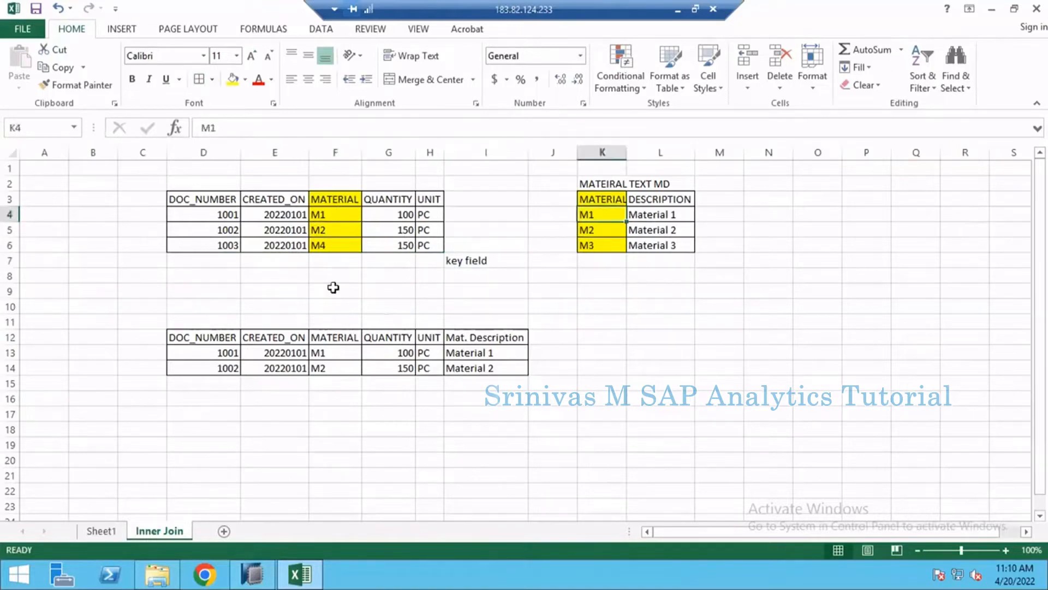
{"action": "left_click_drag", "start_coordinate": [218, 336], "coordinate": [501, 367]}
{"action": "left_click_drag", "start_coordinate": [201, 246], "coordinate": [421, 245]}
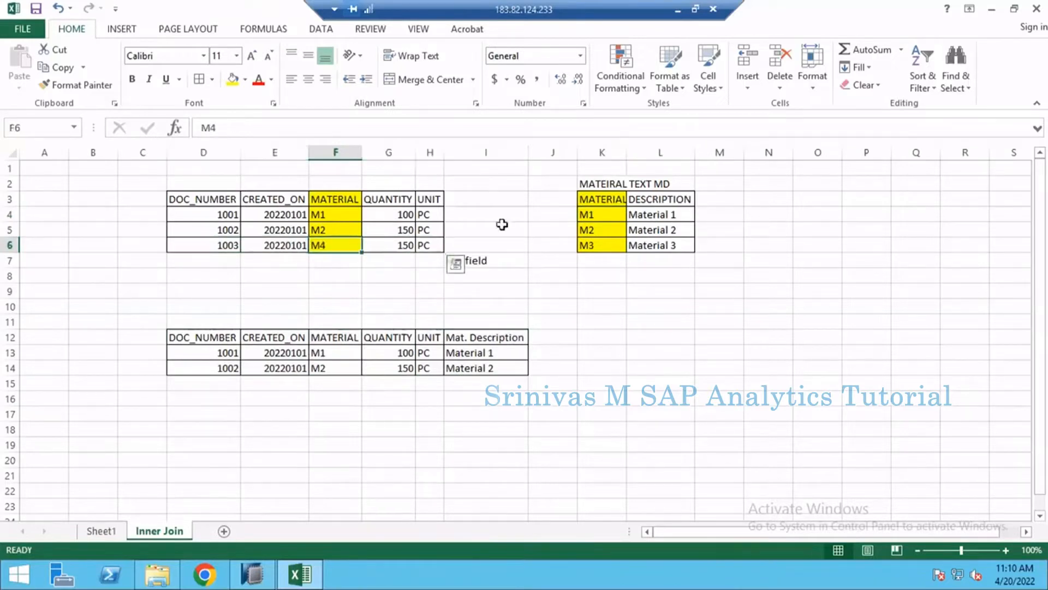
{"action": "left_click", "coordinate": [333, 243]}
{"action": "left_click_drag", "start_coordinate": [598, 199], "coordinate": [633, 249]}
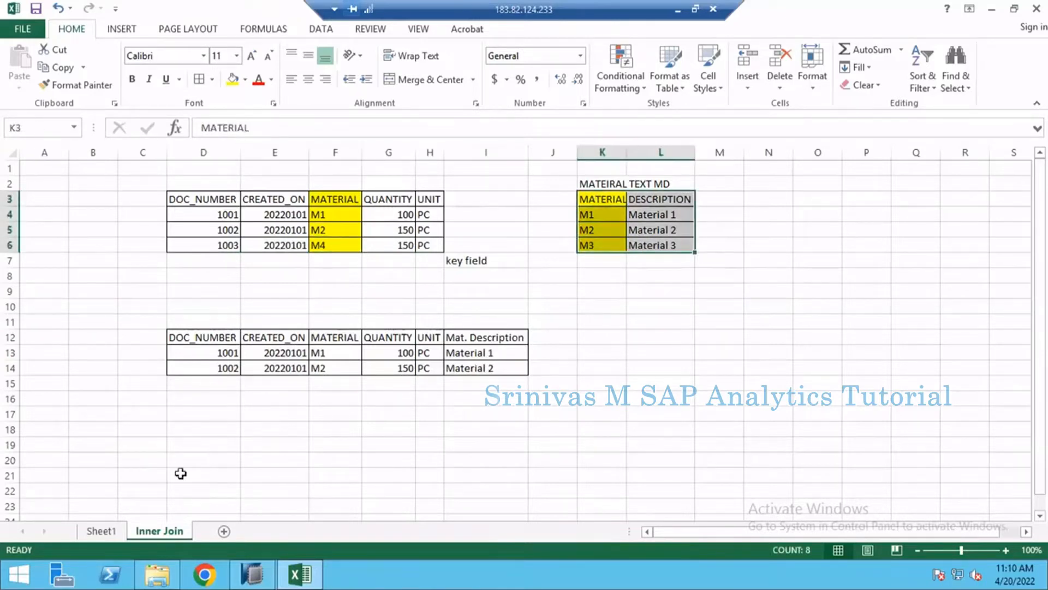
- Add a new worksheet named Left Outer Join, and return to the Inner Join sheet
{"action": "left_click", "coordinate": [224, 531]}
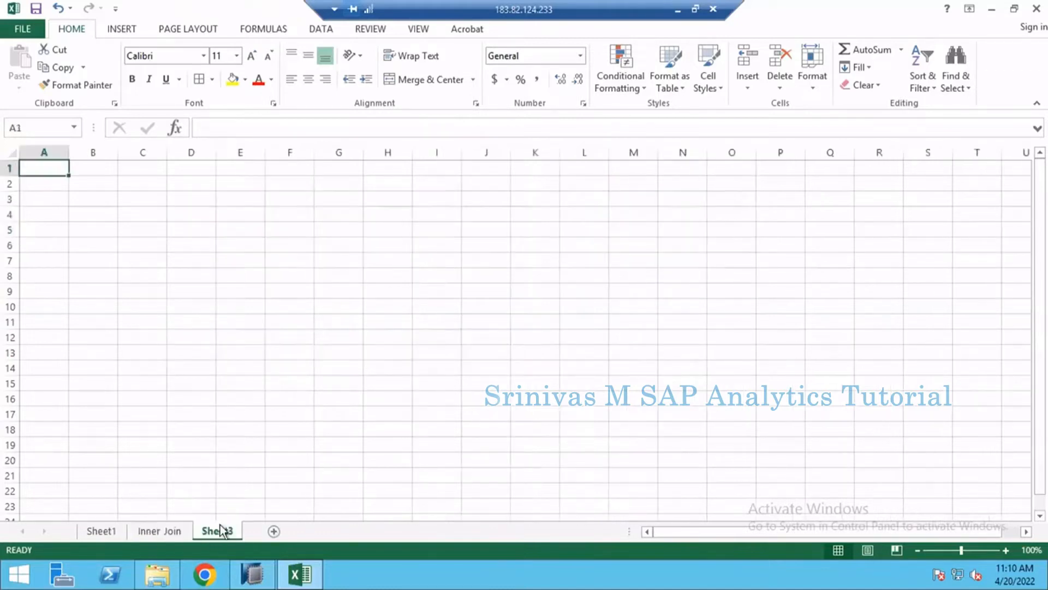
{"action": "double_click", "coordinate": [222, 531]}
{"action": "type", "text": "Le"}
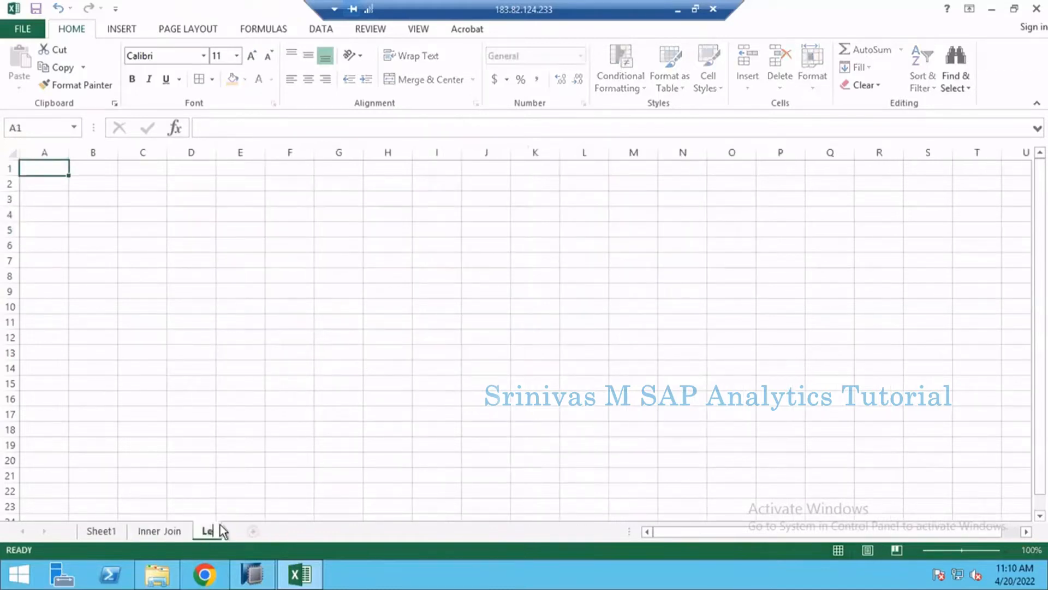
{"action": "type", "text": "ft Outer Join"}
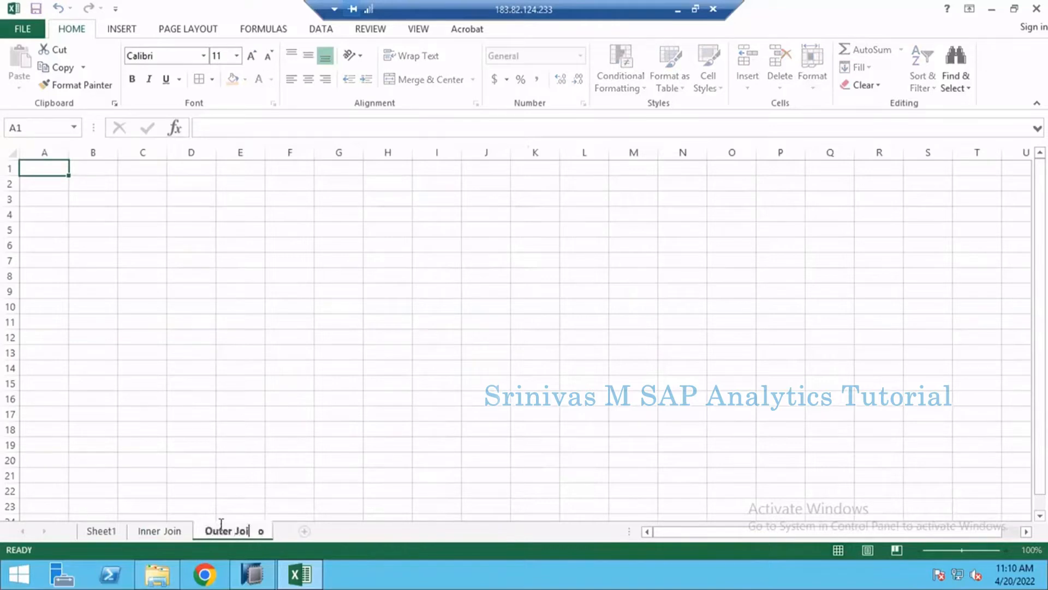
{"action": "key", "text": "Return"}
{"action": "left_click", "coordinate": [159, 531]}
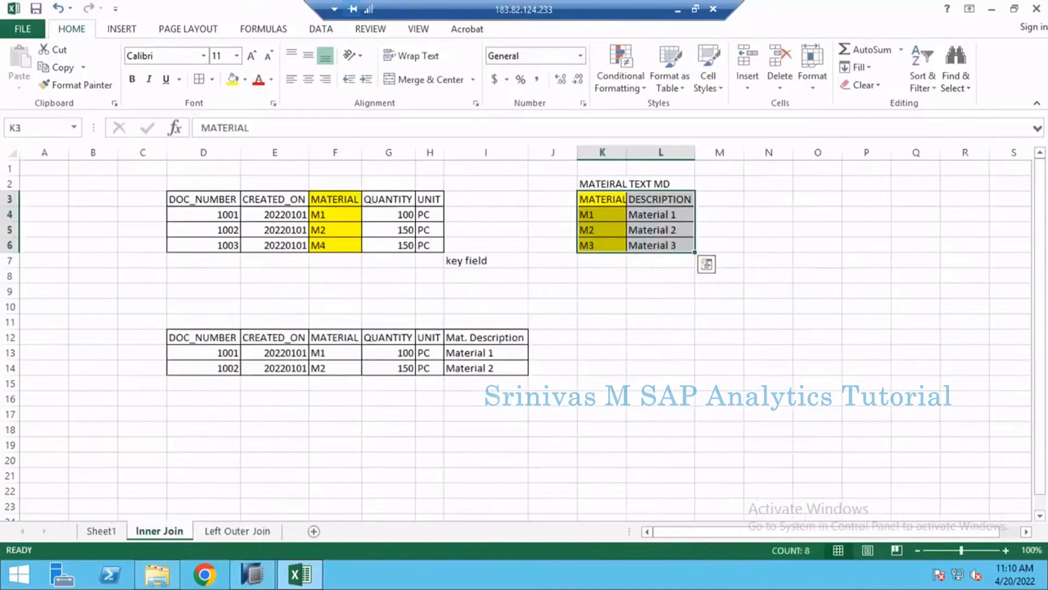
- Copy the entire contents of the Inner Join sheet into the Left Outer Join sheet, starting at A1
{"action": "left_click", "coordinate": [10, 155]}
{"action": "key", "text": "ctrl+c"}
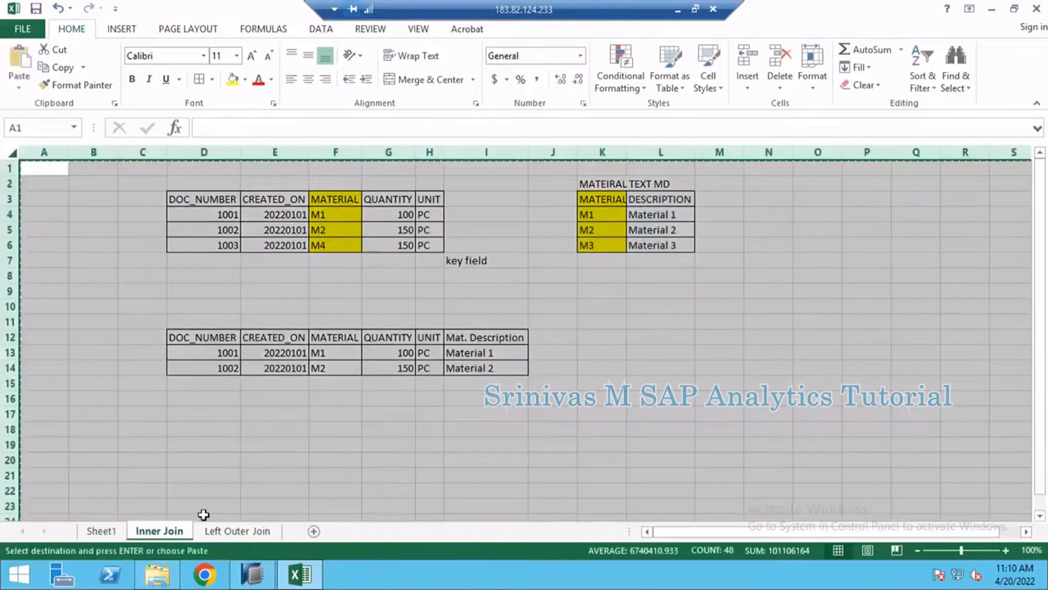
{"action": "left_click", "coordinate": [237, 531]}
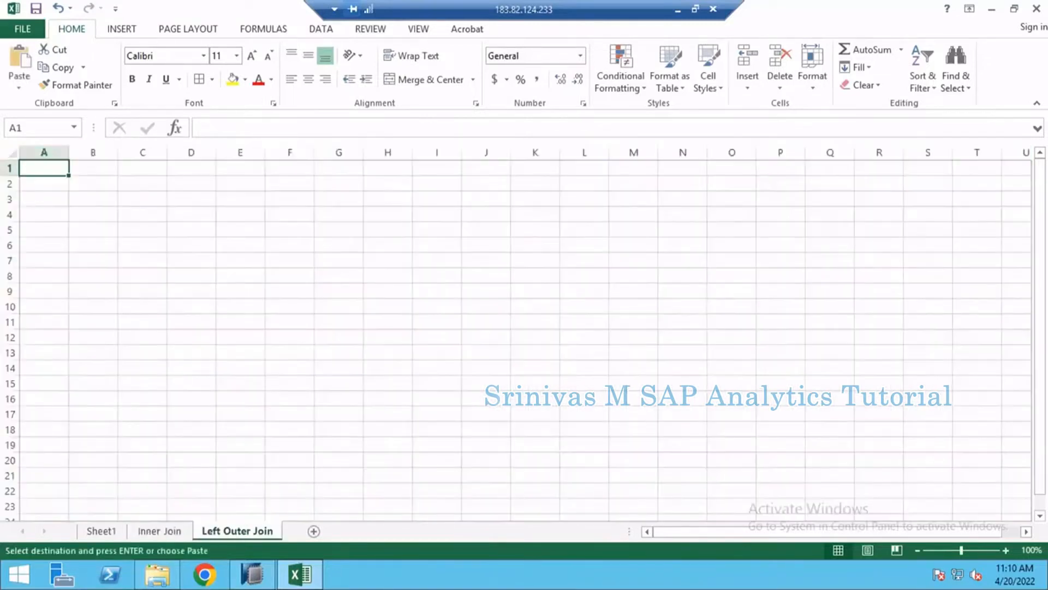
{"action": "left_click", "coordinate": [9, 156]}
{"action": "key", "text": "ctrl+v"}
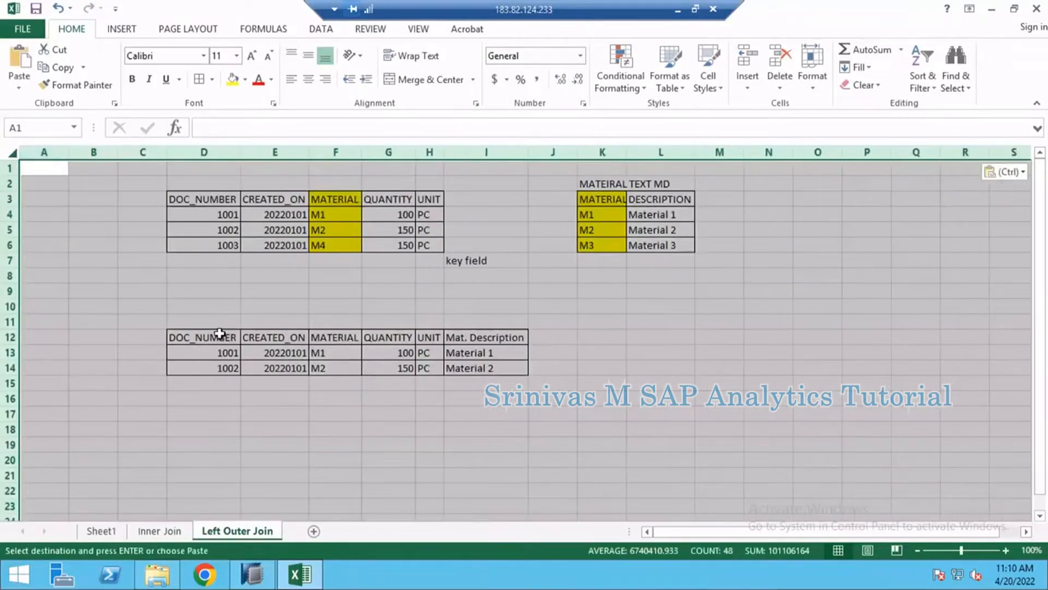
{"action": "left_click", "coordinate": [311, 294]}
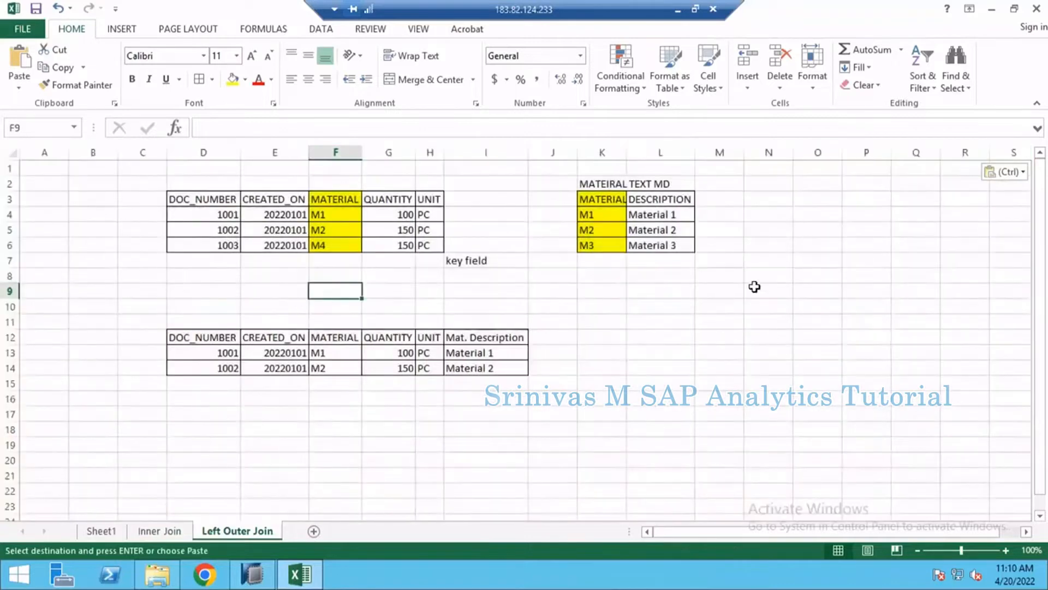
- Enter the label left outer join in N5 and fit the width of column N to the text
{"action": "left_click", "coordinate": [766, 224]}
{"action": "type", "text": "le"}
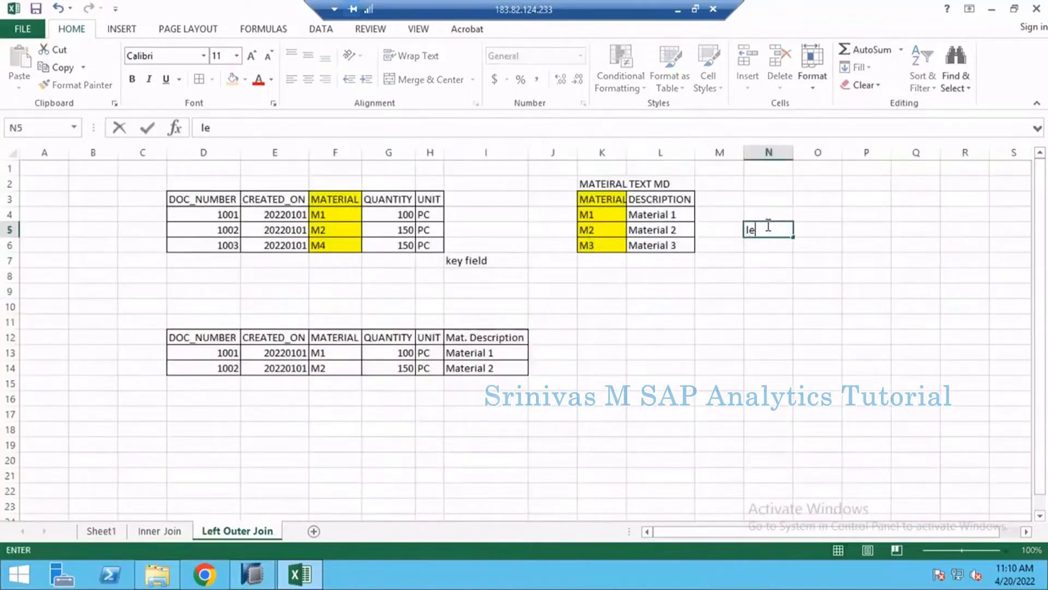
{"action": "type", "text": "ft outer join"}
{"action": "key", "text": "Tab"}
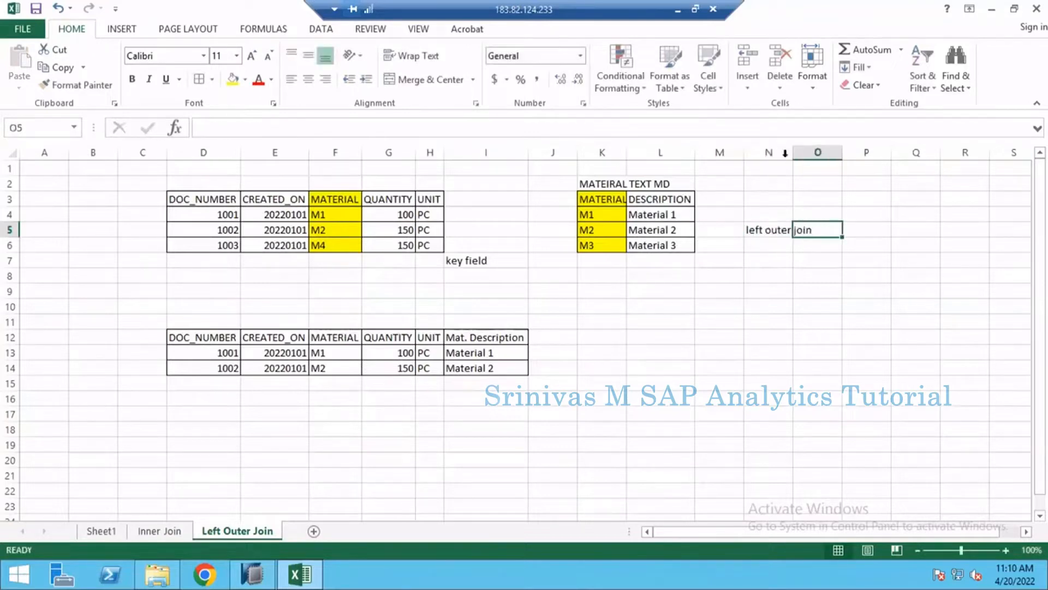
{"action": "double_click", "coordinate": [792, 155]}
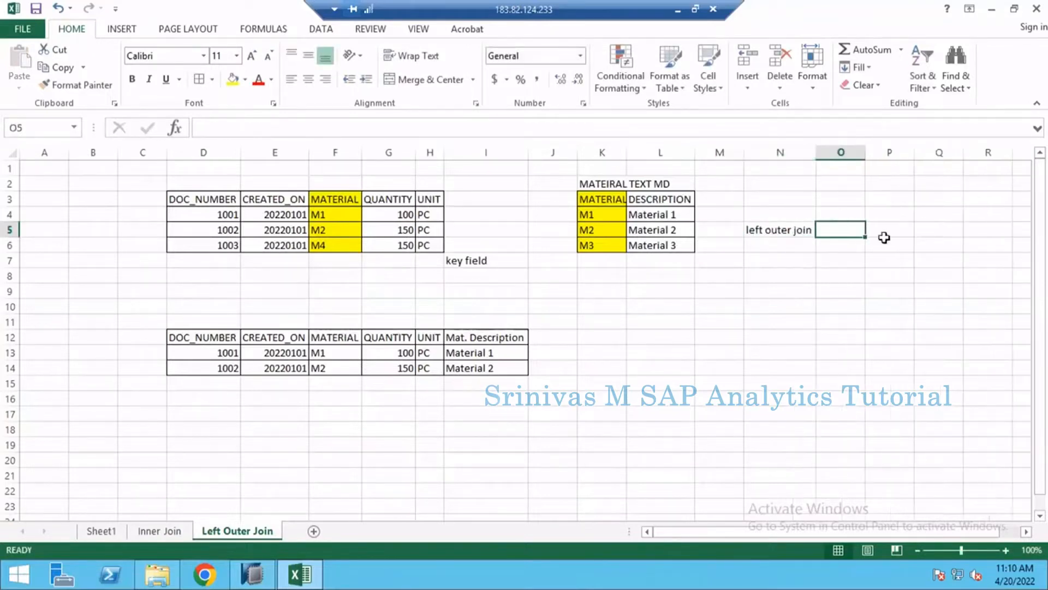
- Describe the join beside its label with Inner Join in O5 and Left over records from Left Table in O6
{"action": "type", "text": "Inner J"}
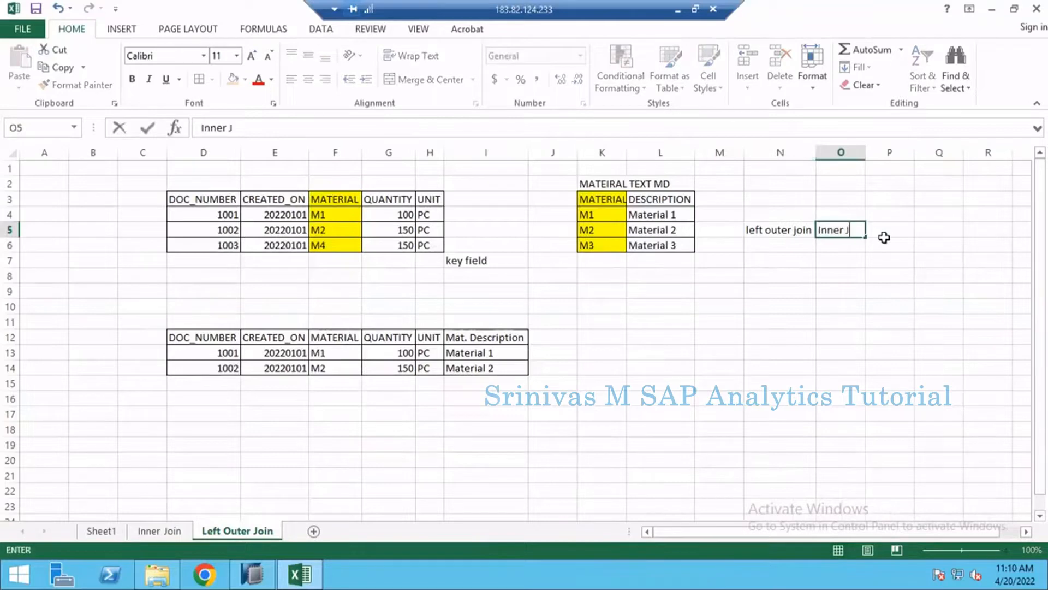
{"action": "type", "text": "oin"}
{"action": "key", "text": "Return"}
{"action": "key", "text": "Right"}
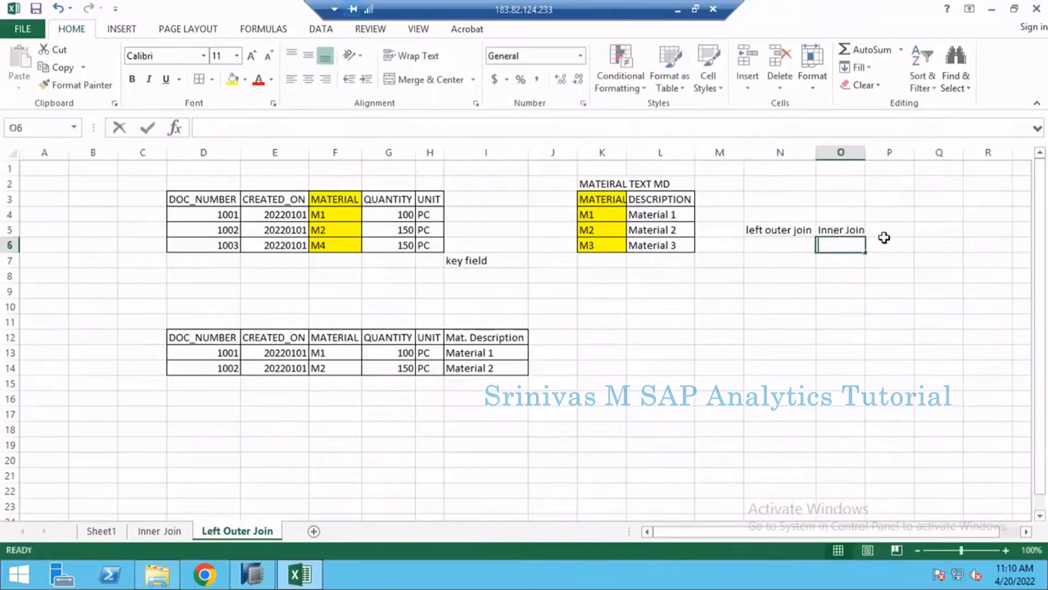
{"action": "type", "text": "Left over records from L"}
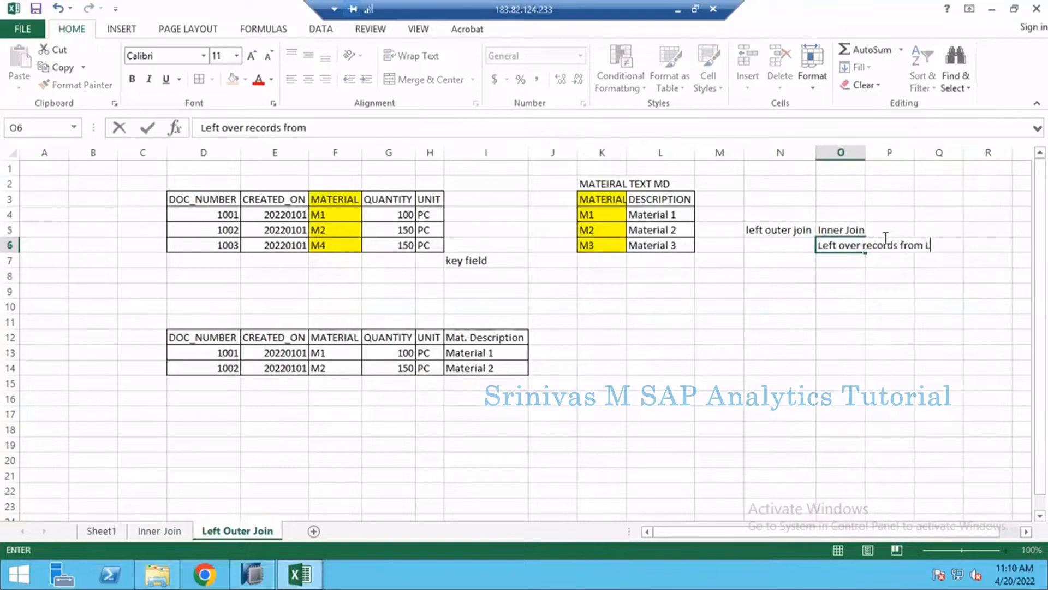
{"action": "type", "text": "ble"}
{"action": "key", "text": "Return"}
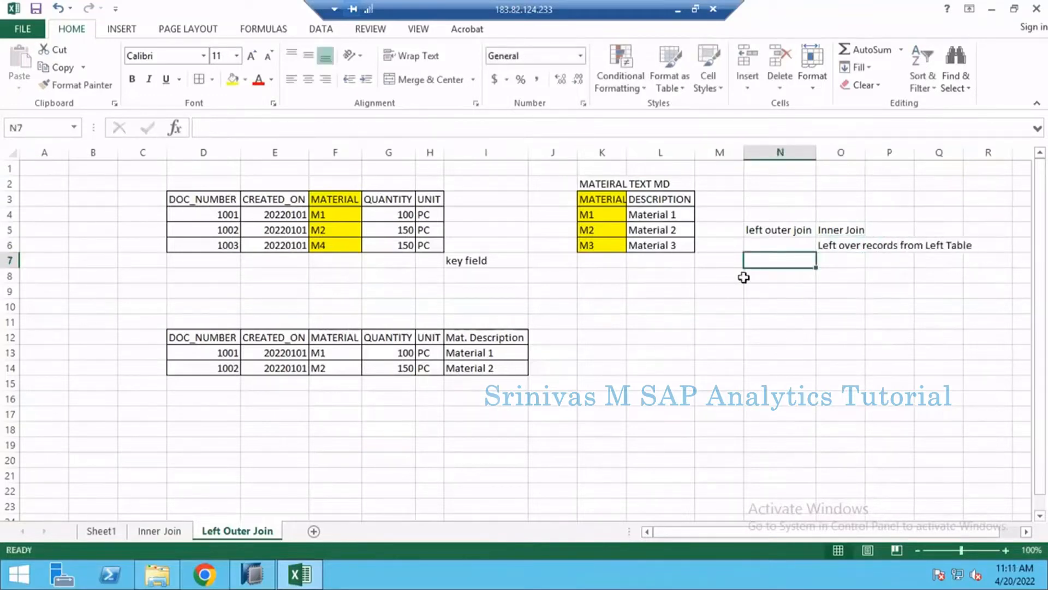
- Compare the inner join part of the definition with the M1 and M2 sales rows and the result table in rows 12 to 14
{"action": "left_click", "coordinate": [839, 229]}
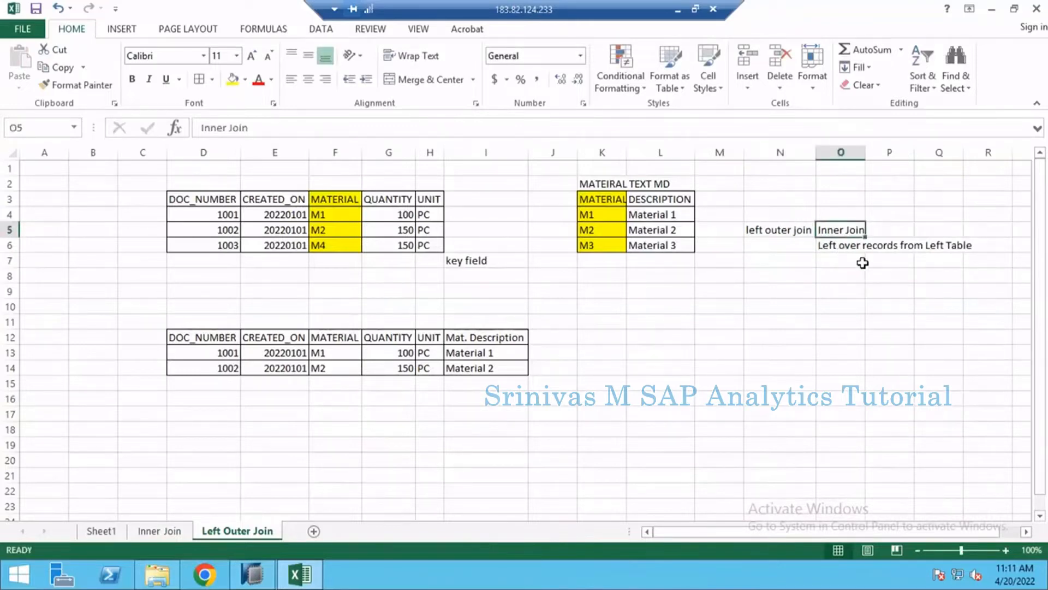
{"action": "left_click", "coordinate": [859, 249]}
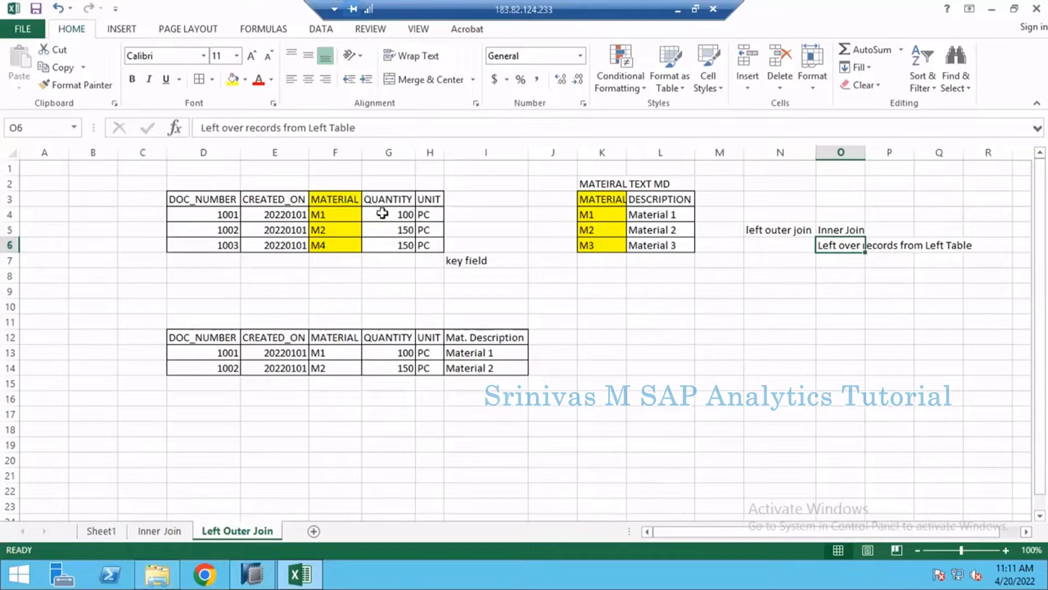
{"action": "left_click", "coordinate": [328, 213]}
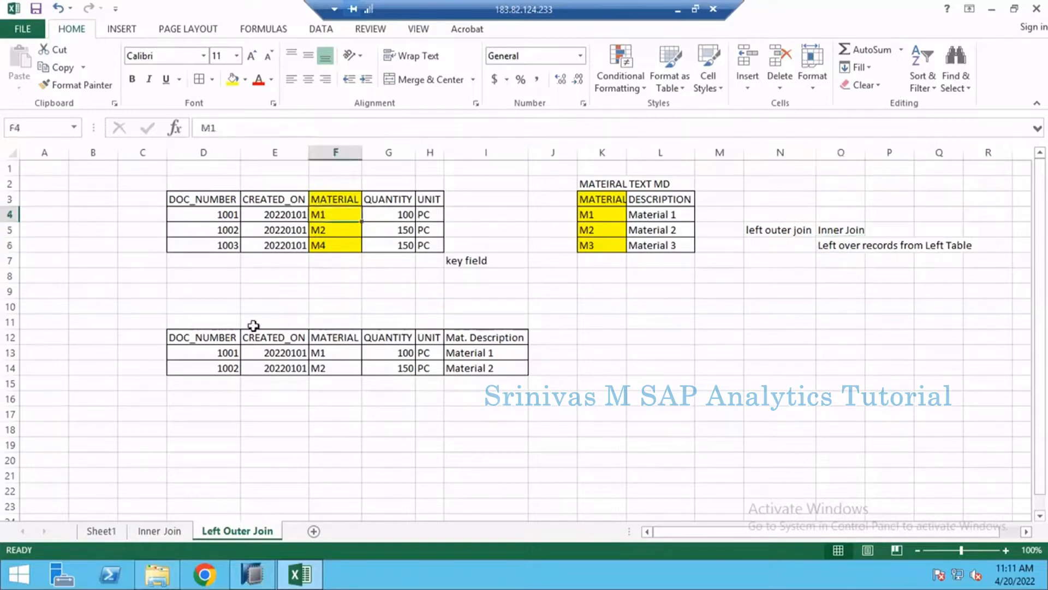
{"action": "left_click", "coordinate": [214, 335]}
{"action": "left_click_drag", "start_coordinate": [295, 365], "coordinate": [486, 373]}
{"action": "left_click_drag", "start_coordinate": [331, 222], "coordinate": [333, 228]}
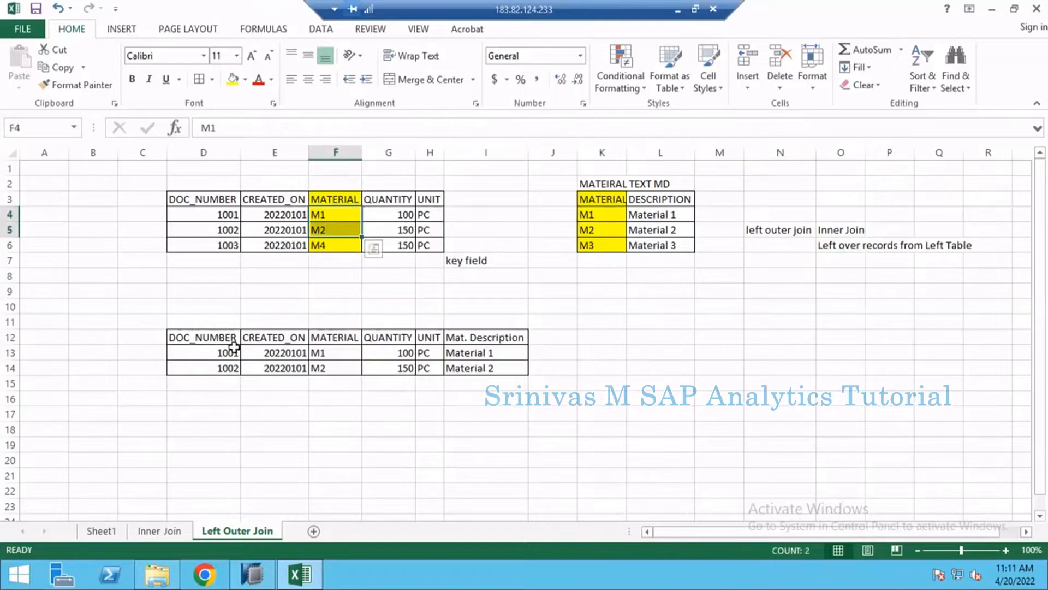
{"action": "left_click_drag", "start_coordinate": [232, 343], "coordinate": [235, 354]}
{"action": "left_click_drag", "start_coordinate": [402, 370], "coordinate": [517, 367]}
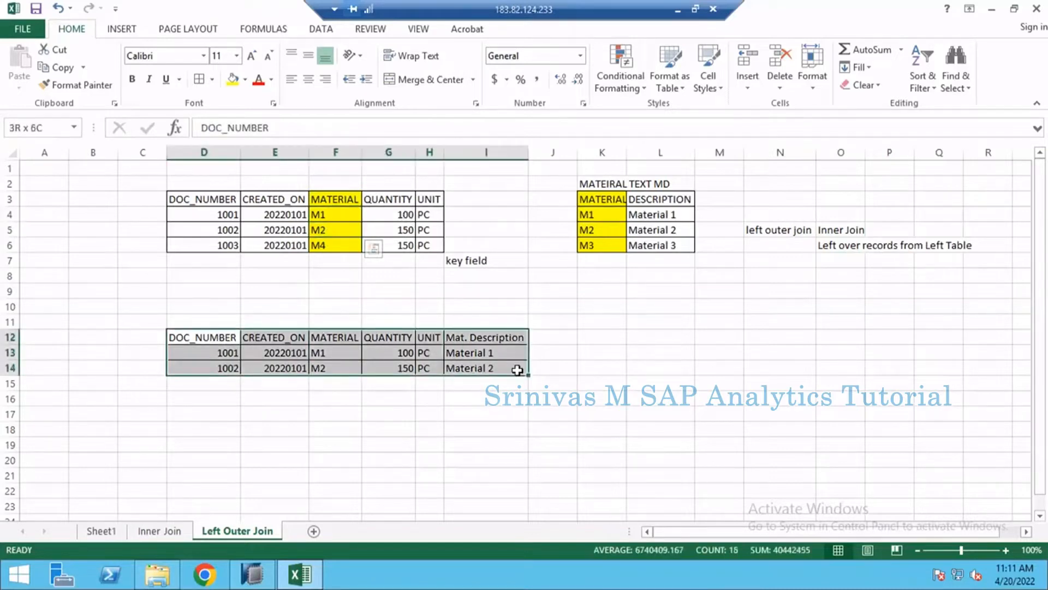
{"action": "left_click", "coordinate": [860, 244]}
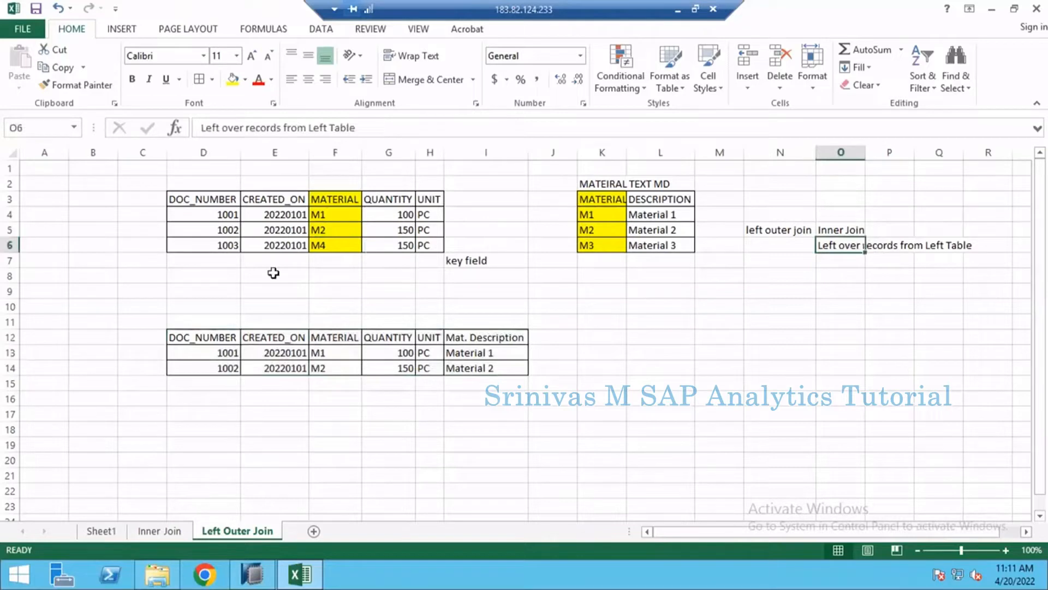
- Mark the sales rows of documents 1001 and 1002 with an x in C4 and C5
{"action": "left_click", "coordinate": [150, 215]}
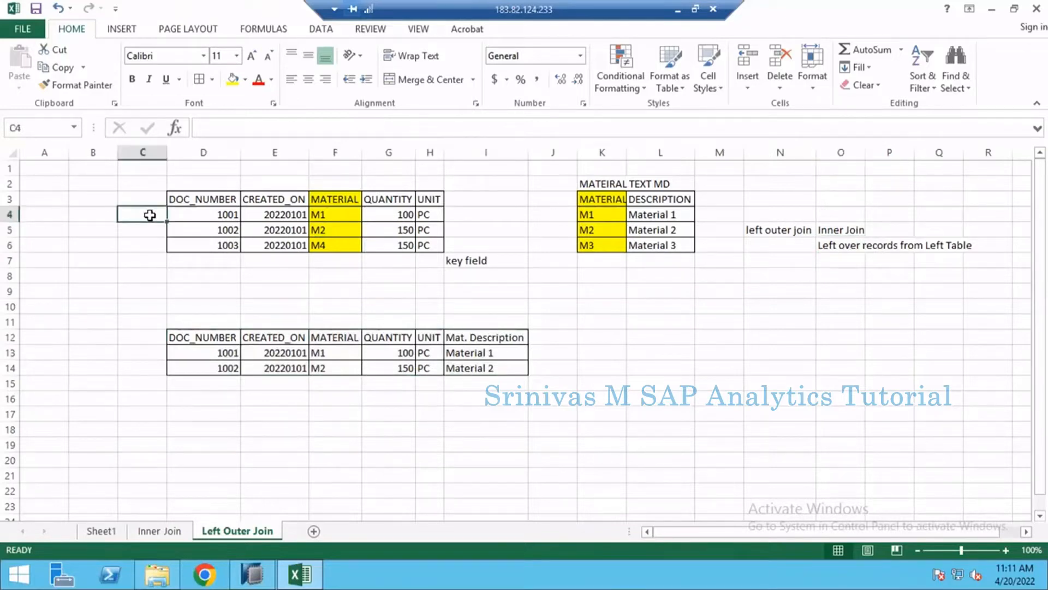
{"action": "type", "text": "x"}
{"action": "key", "text": "Return"}
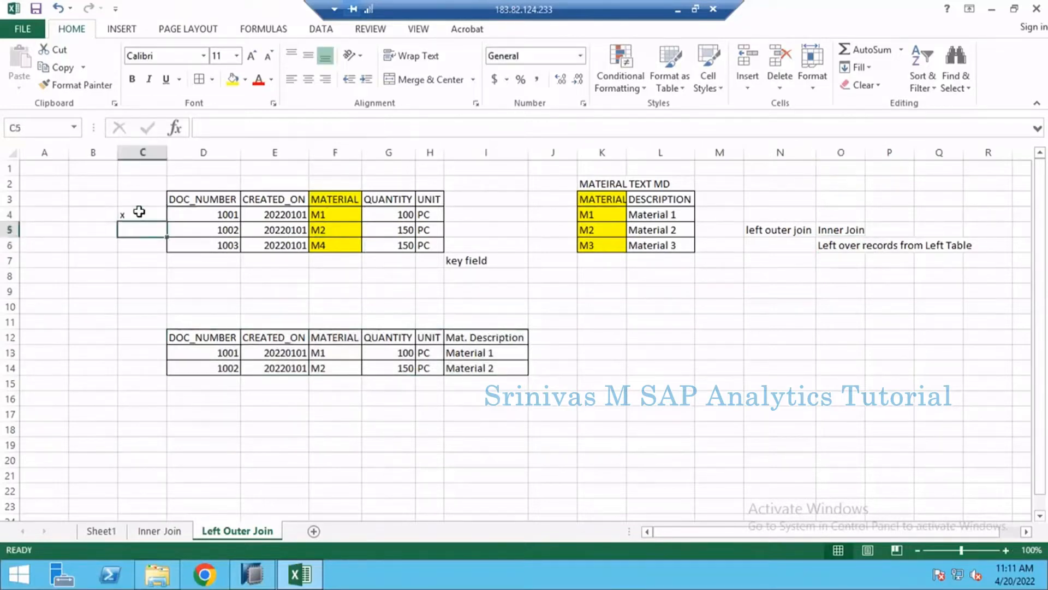
{"action": "type", "text": "x"}
{"action": "key", "text": "Return"}
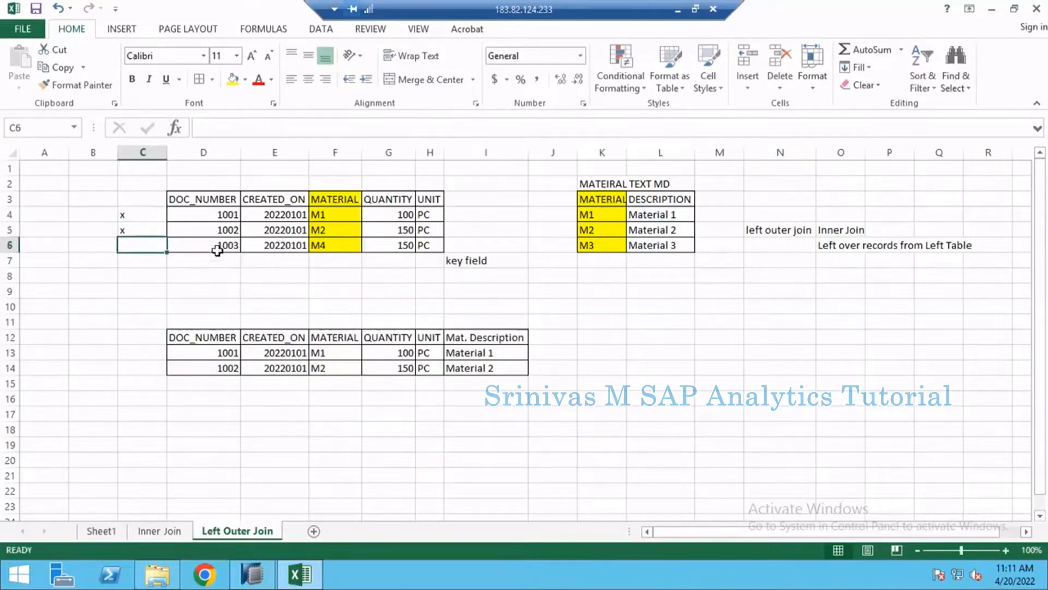
- Examine the unmarked sales row of document 1003 against the note on left over records and the left outer join label
{"action": "left_click_drag", "start_coordinate": [217, 250], "coordinate": [427, 244]}
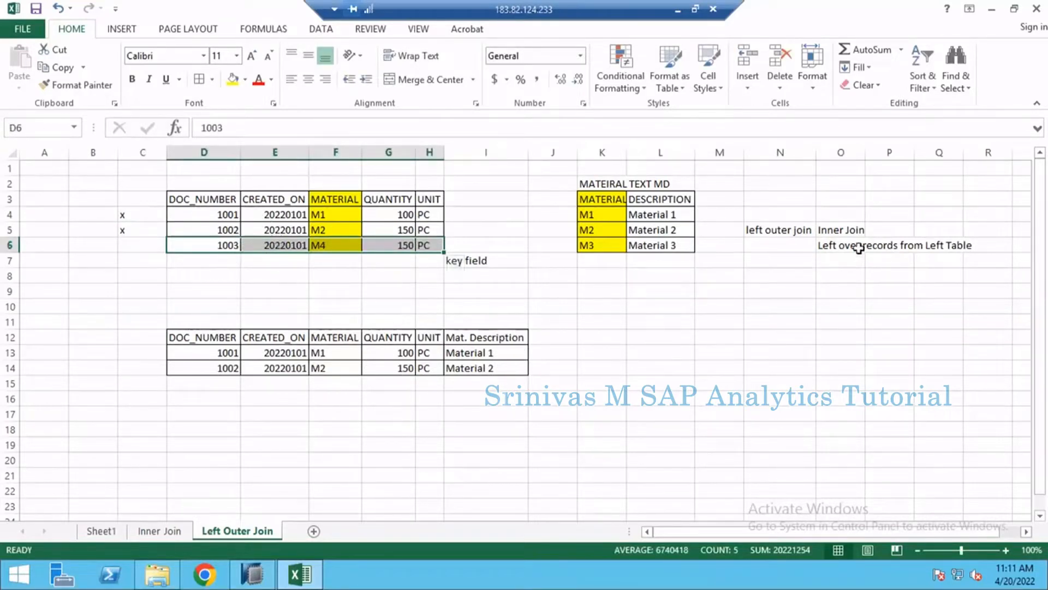
{"action": "left_click", "coordinate": [835, 259]}
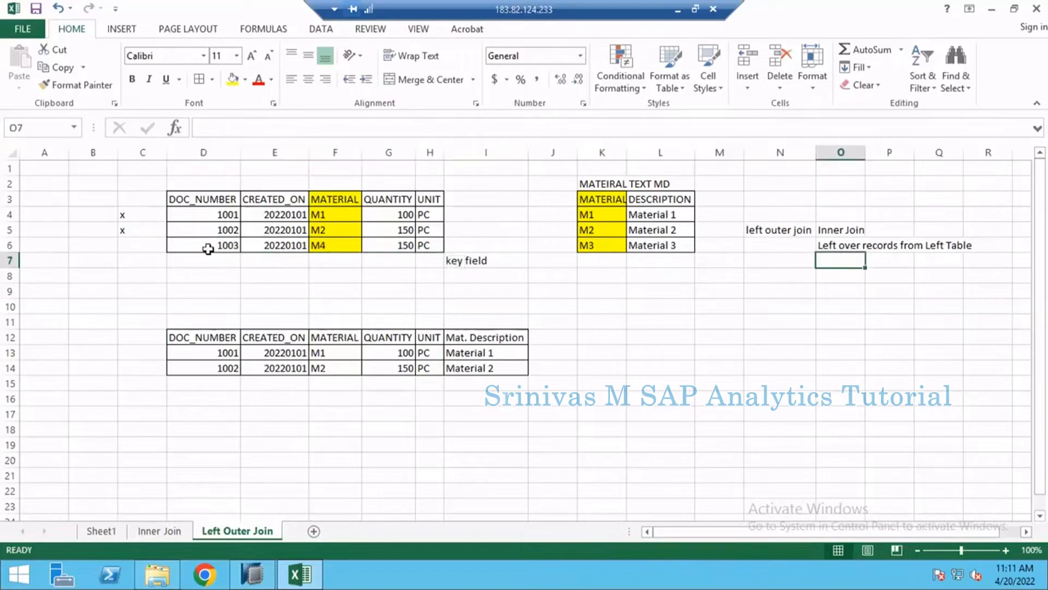
{"action": "left_click_drag", "start_coordinate": [216, 249], "coordinate": [442, 251]}
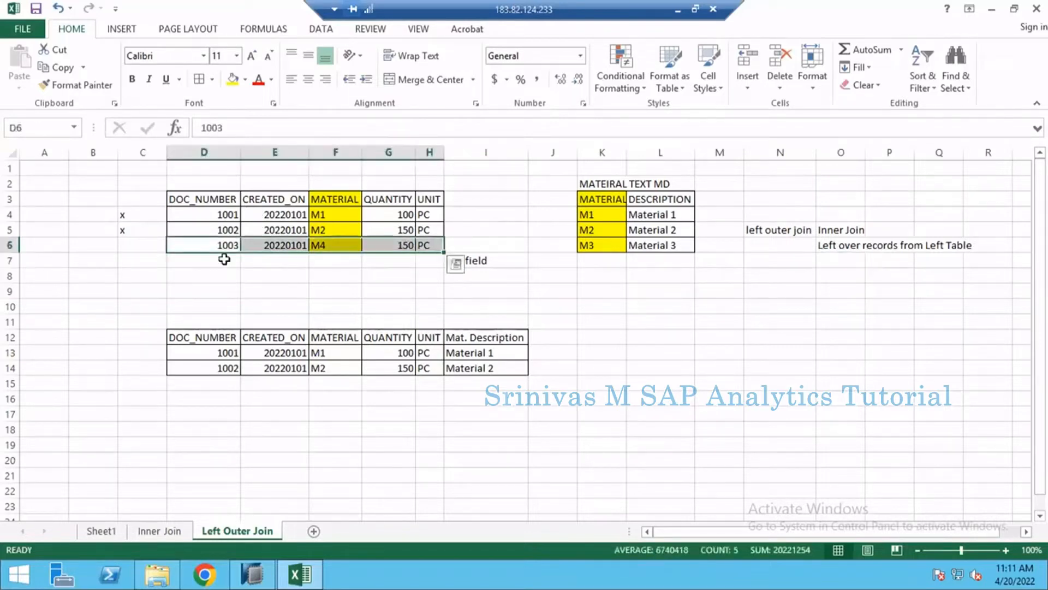
{"action": "left_click_drag", "start_coordinate": [206, 245], "coordinate": [435, 245]}
{"action": "key", "text": "ctrl+q"}
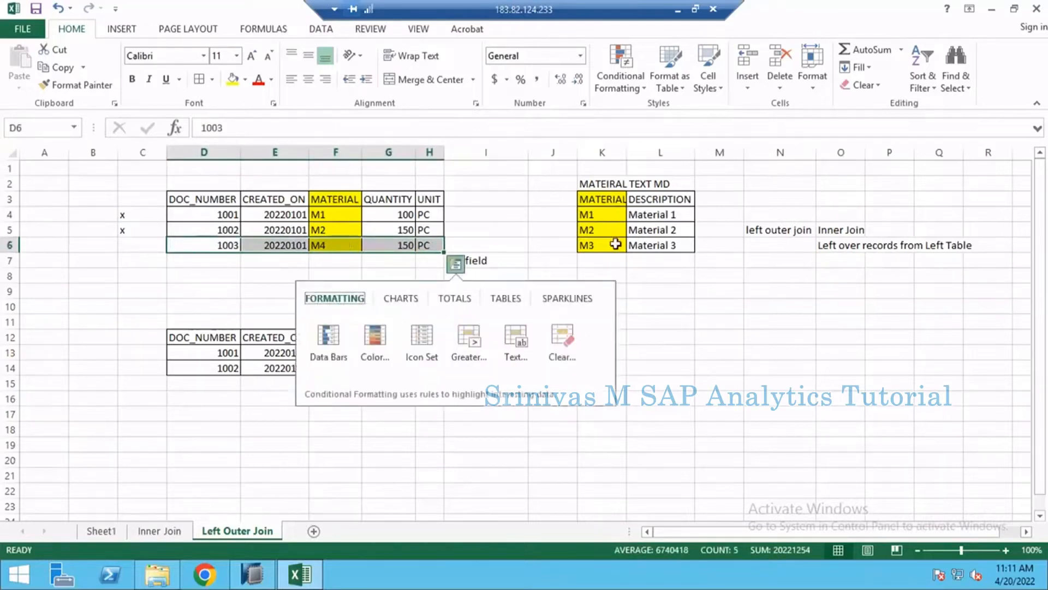
{"action": "key", "text": "Escape"}
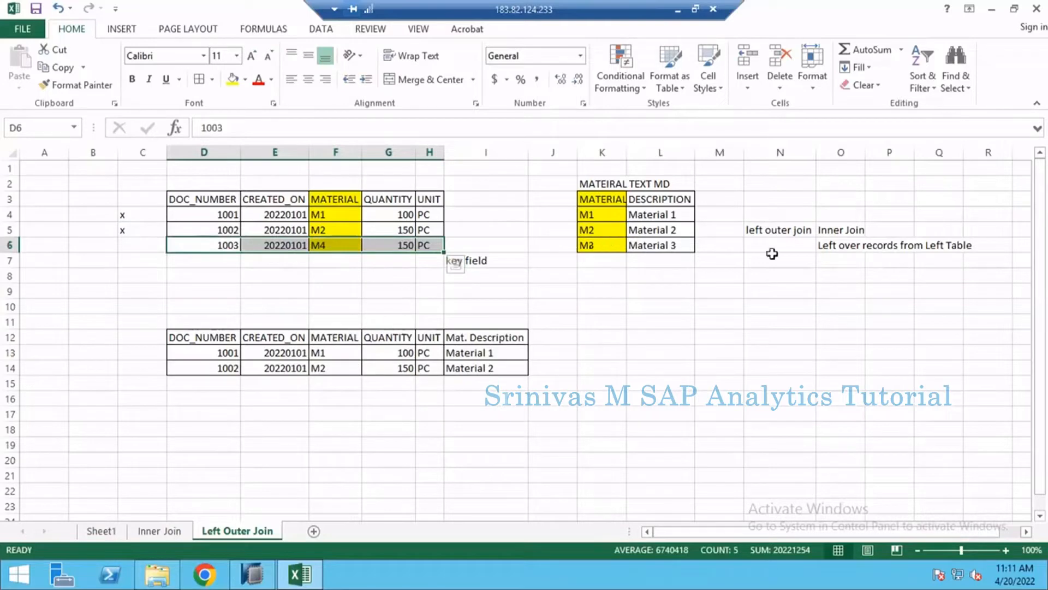
{"action": "left_click", "coordinate": [778, 231]}
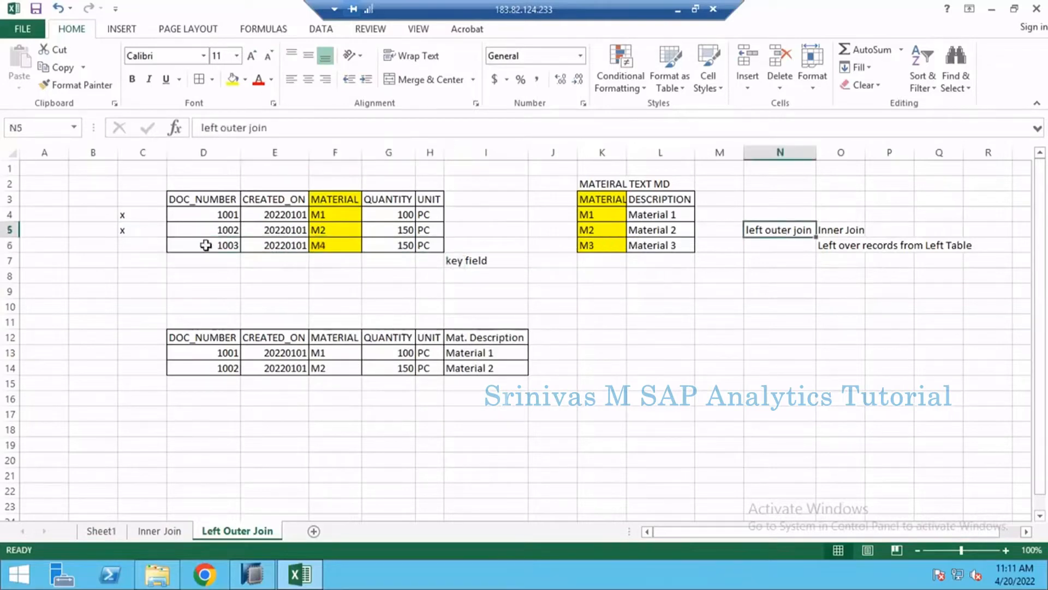
- Copy the sales row of document 1003 from D6:H6 into the result table at D15
{"action": "left_click_drag", "start_coordinate": [206, 245], "coordinate": [429, 246]}
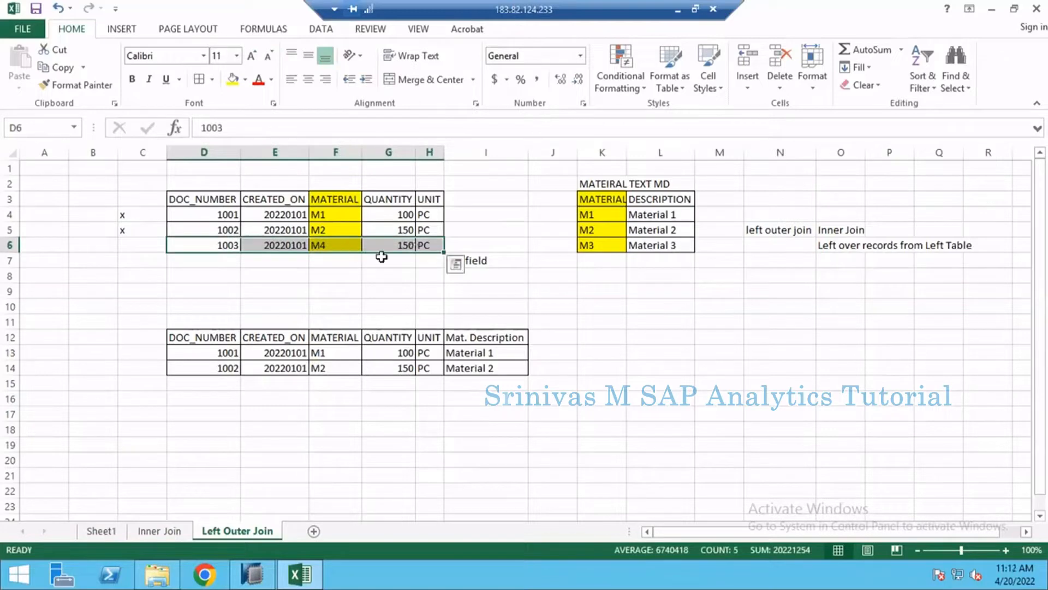
{"action": "key", "text": "ctrl+c"}
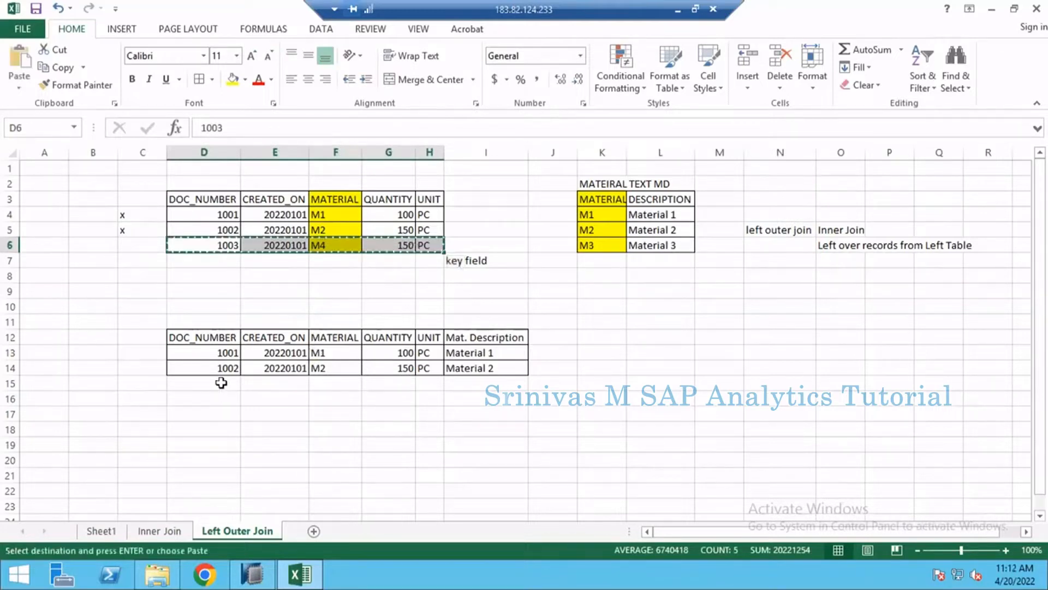
{"action": "left_click", "coordinate": [221, 383]}
{"action": "key", "text": "ctrl+v"}
- Remove the yellow fill from the M4 cell F15 in the result table
{"action": "left_click", "coordinate": [339, 381]}
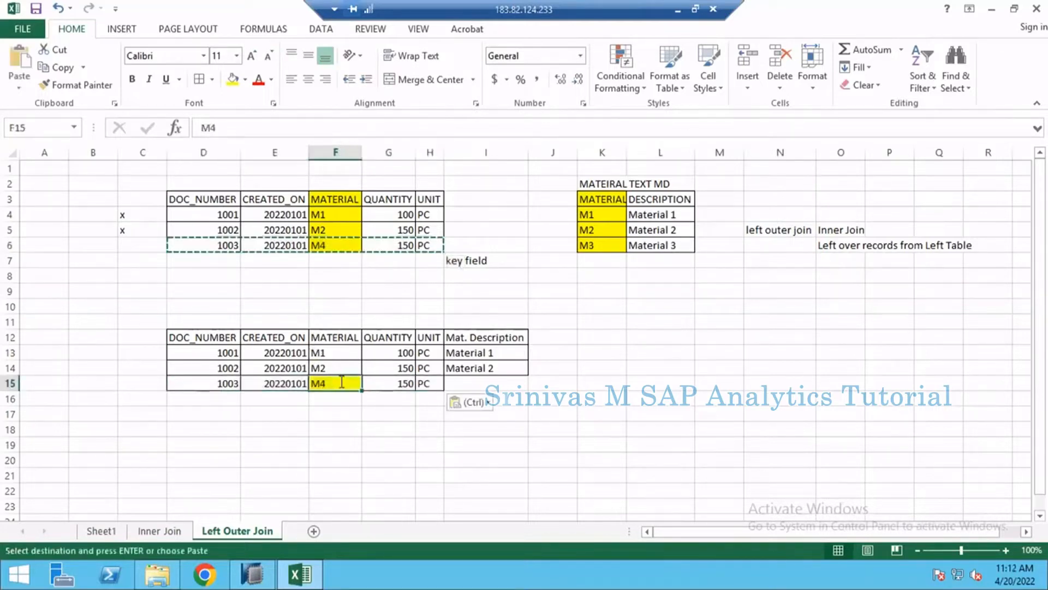
{"action": "type", "text": "M"}
{"action": "key", "text": "Escape"}
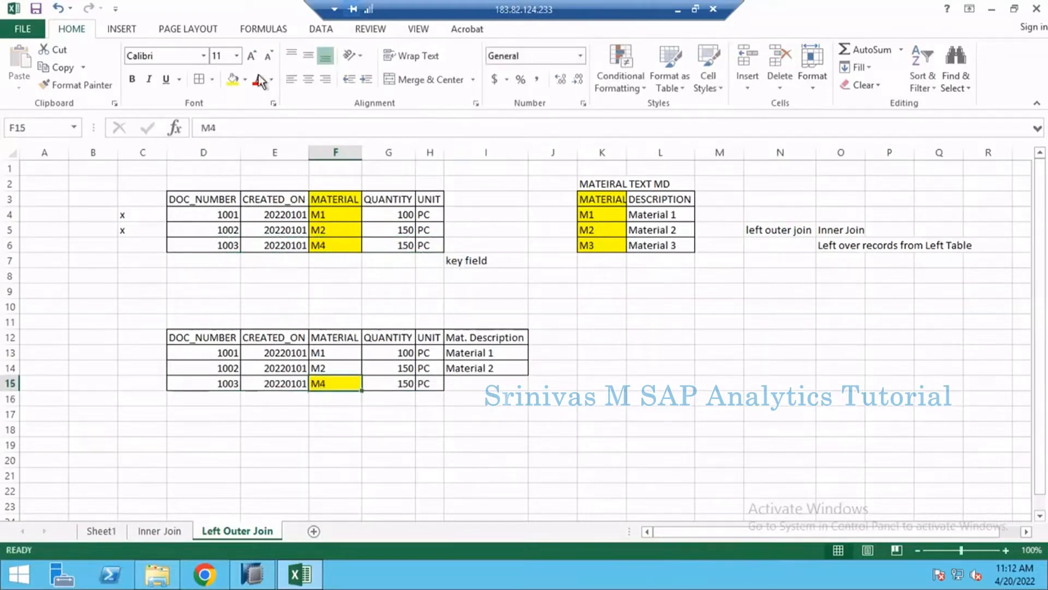
{"action": "left_click", "coordinate": [245, 79]}
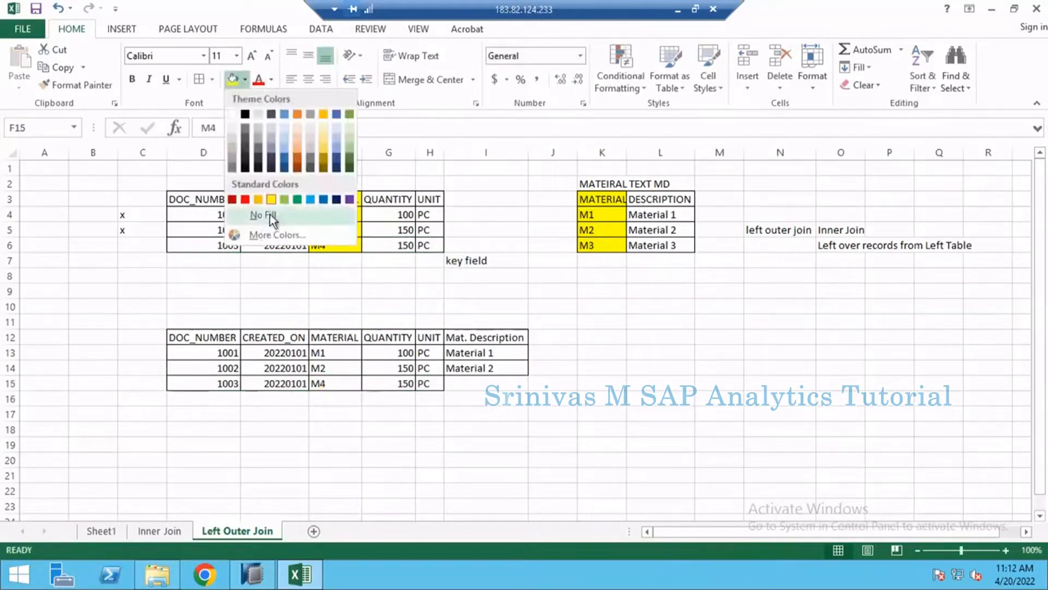
{"action": "left_click", "coordinate": [264, 215]}
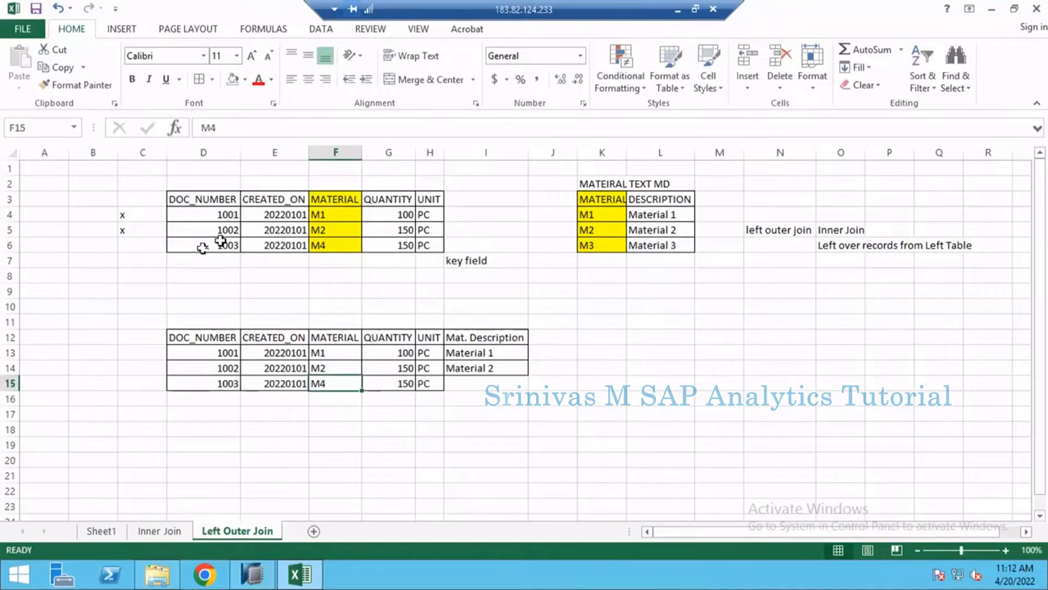
- Compare the complete sales table in D3:H6 with the matching columns of the result table in D12:H15
{"action": "left_click_drag", "start_coordinate": [203, 248], "coordinate": [422, 248]}
{"action": "left_click", "coordinate": [321, 247]}
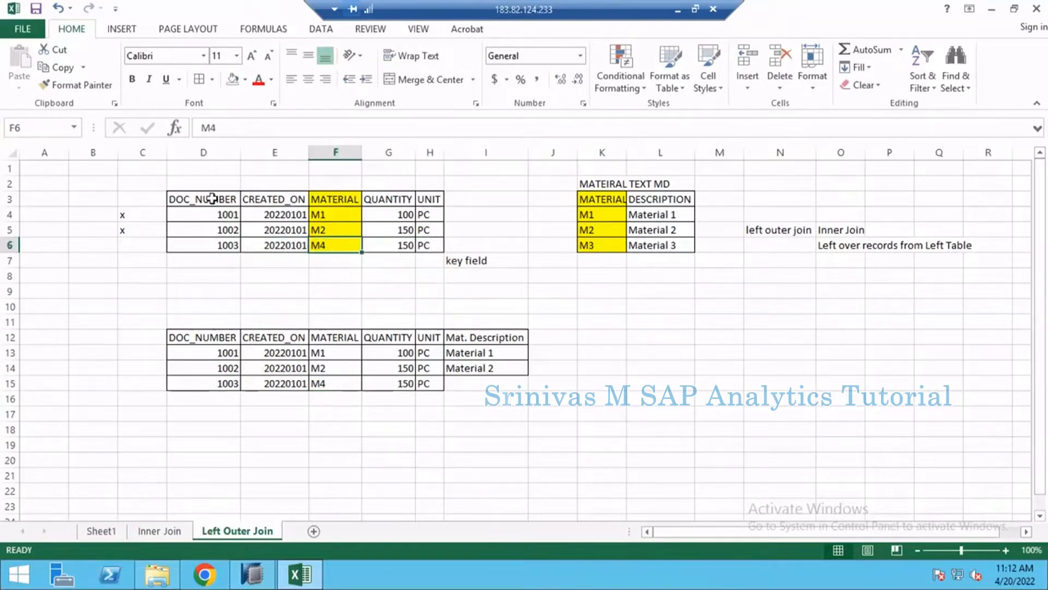
{"action": "left_click", "coordinate": [212, 199]}
{"action": "left_click_drag", "start_coordinate": [203, 199], "coordinate": [430, 247]}
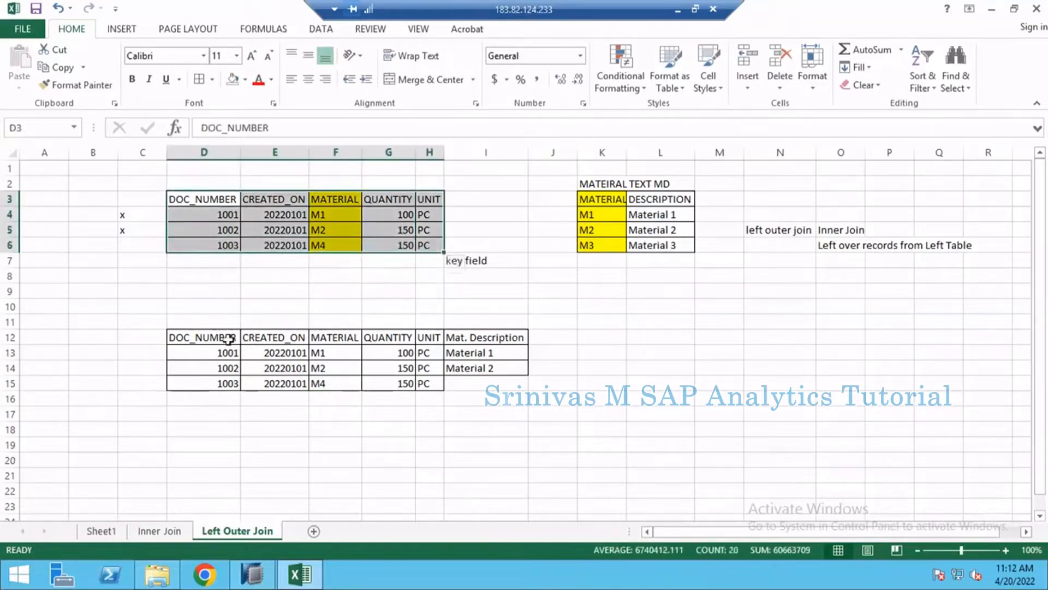
{"action": "left_click_drag", "start_coordinate": [213, 331], "coordinate": [425, 384]}
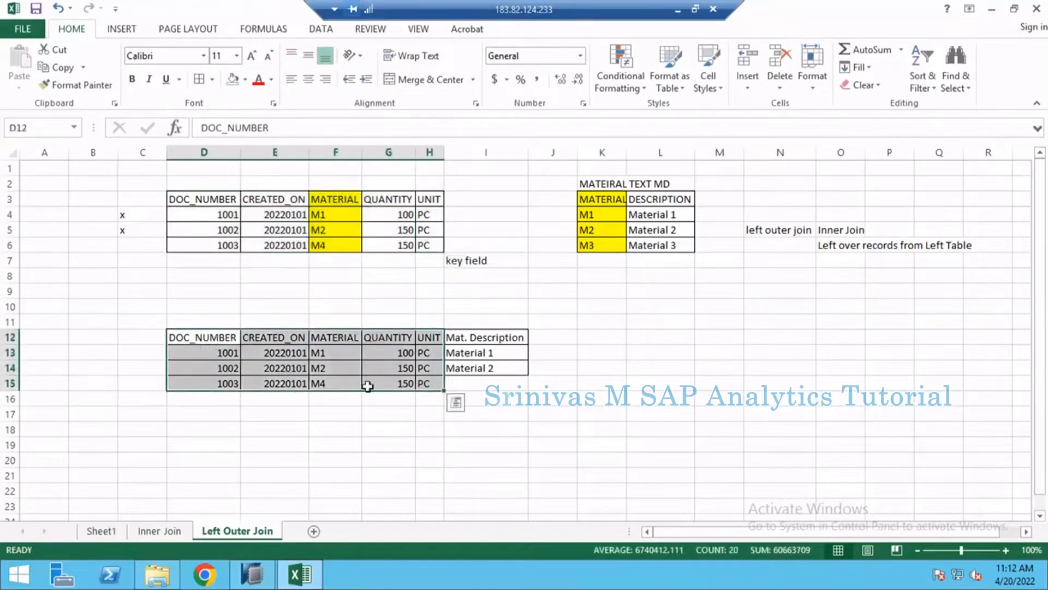
- Compare the document 1003 result row and the Mat. Description column with the material text table in K3:L5
{"action": "left_click", "coordinate": [217, 386]}
{"action": "left_click_drag", "start_coordinate": [217, 386], "coordinate": [426, 384]}
{"action": "left_click_drag", "start_coordinate": [611, 199], "coordinate": [636, 228]}
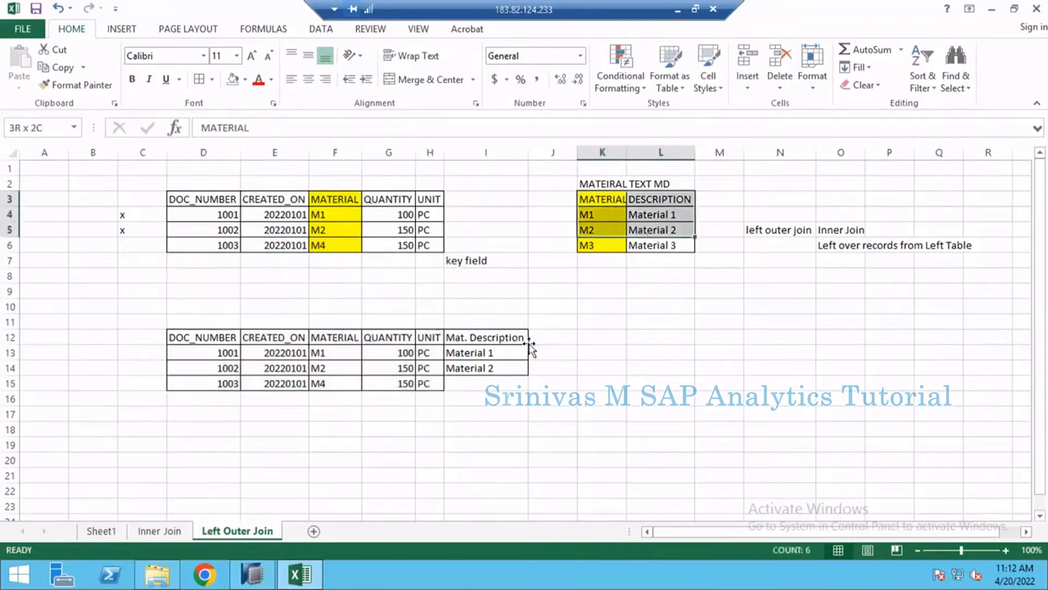
{"action": "left_click_drag", "start_coordinate": [479, 337], "coordinate": [480, 382]}
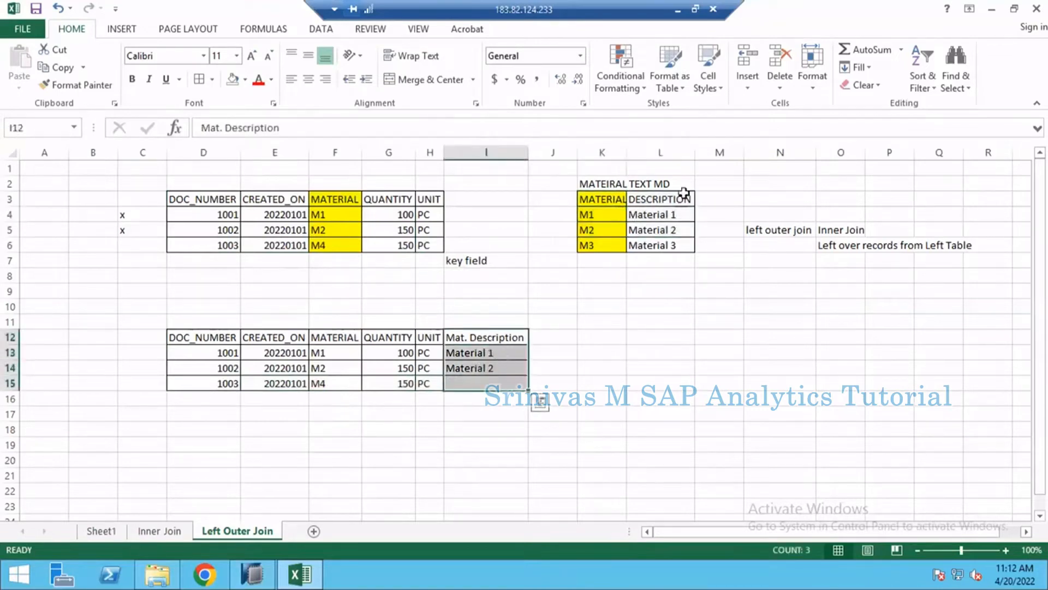
{"action": "left_click", "coordinate": [496, 337]}
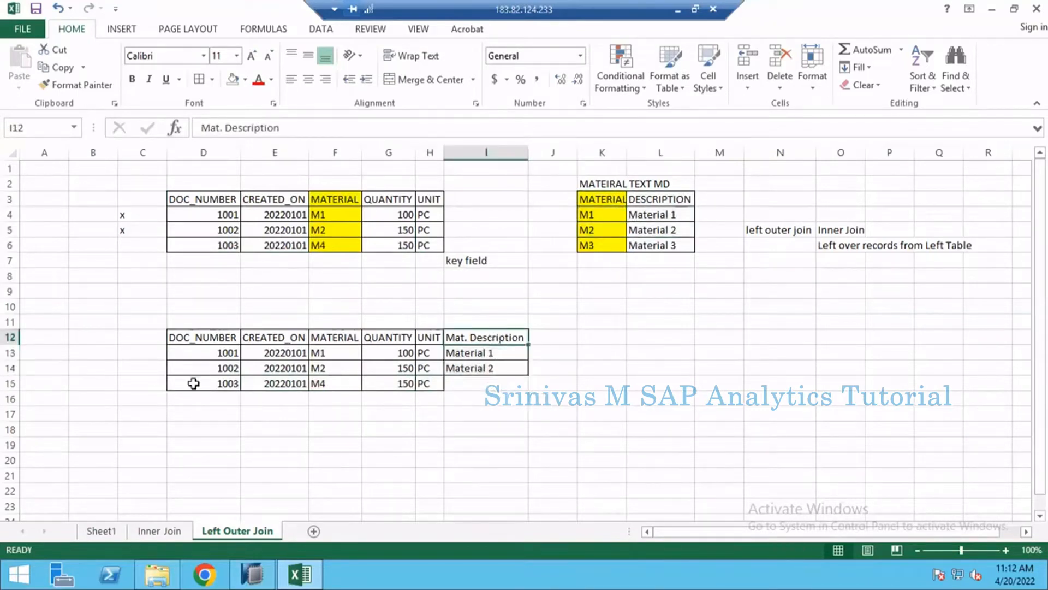
{"action": "left_click_drag", "start_coordinate": [194, 384], "coordinate": [412, 383]}
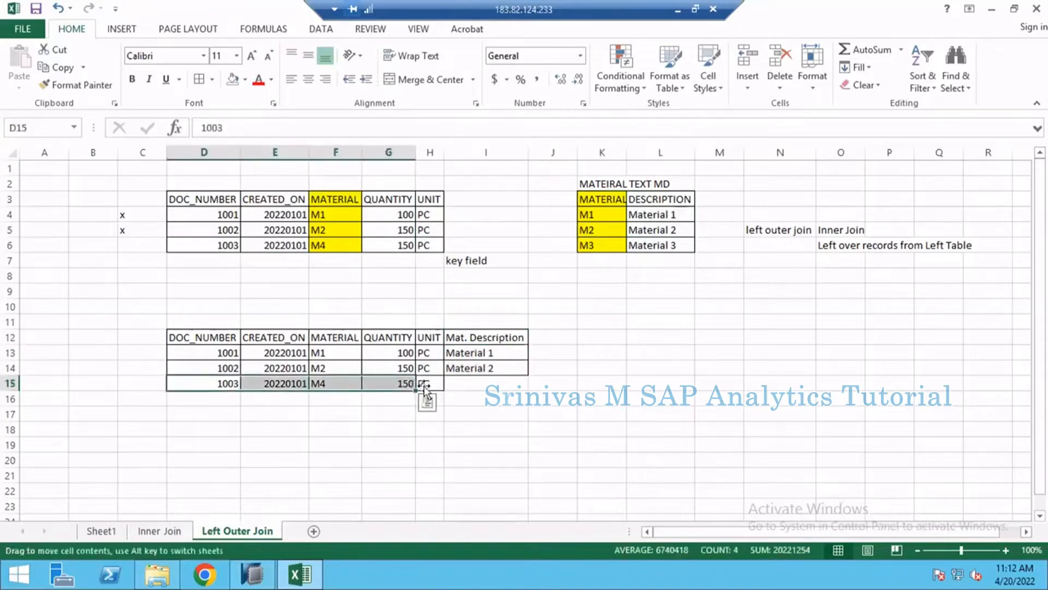
- Enter ? and replace it with NULL as the material description of document 1003 in I15
{"action": "left_click", "coordinate": [460, 388]}
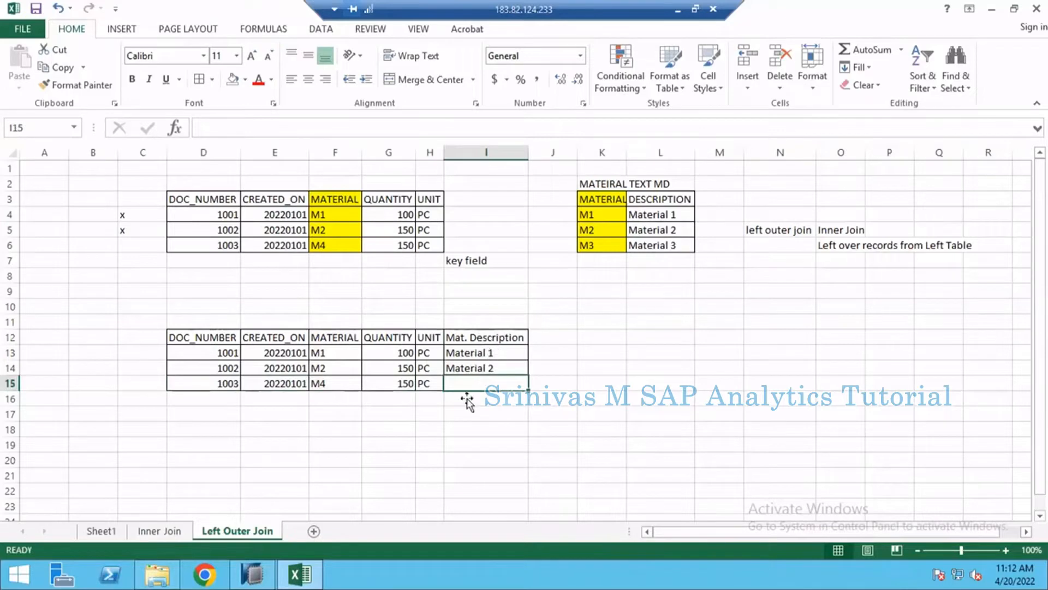
{"action": "type", "text": "?"}
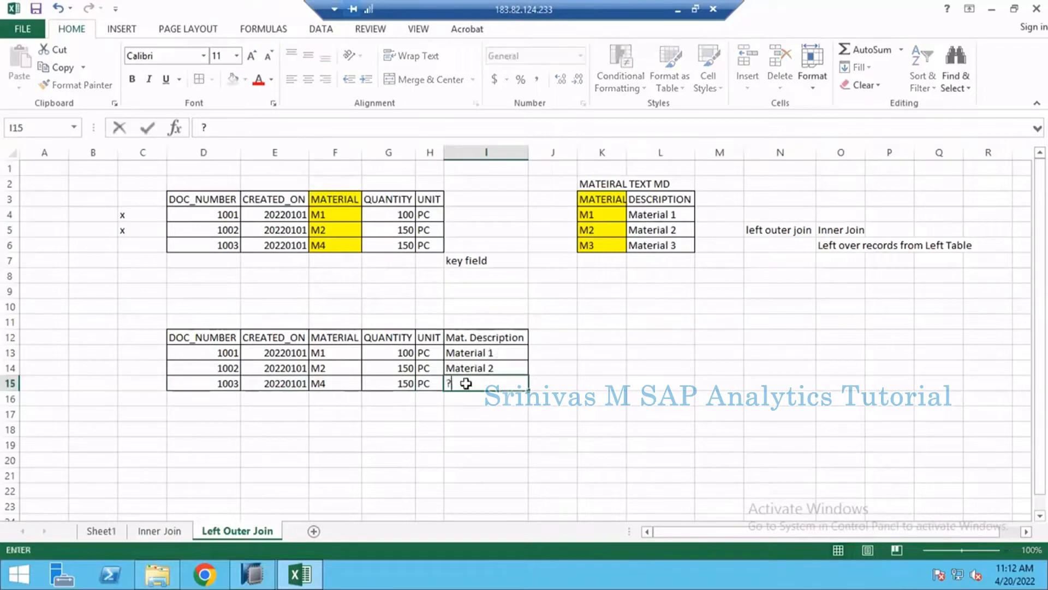
{"action": "key", "text": "Return"}
{"action": "left_click", "coordinate": [465, 384]}
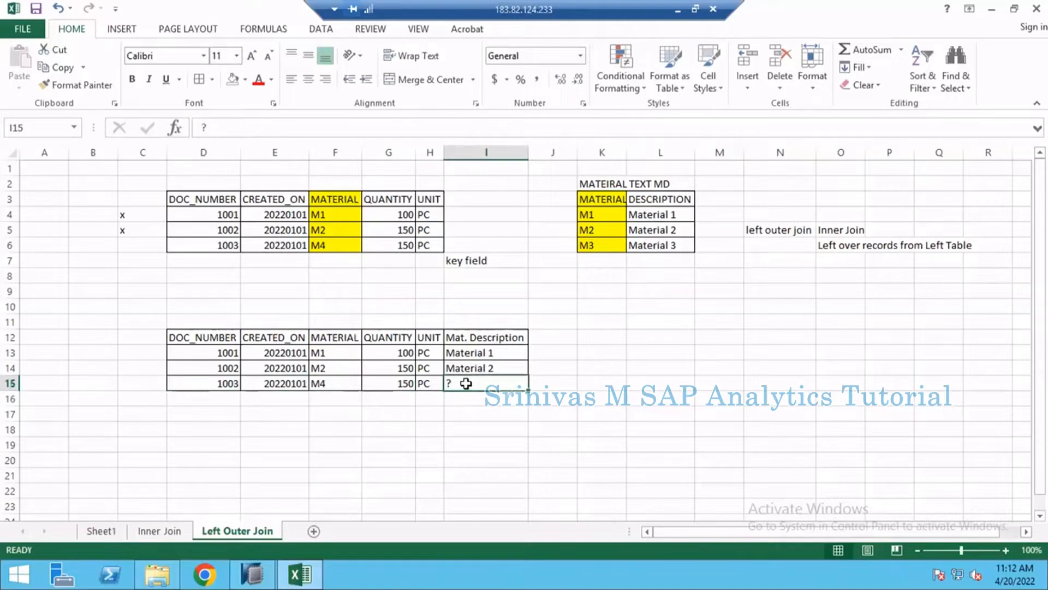
{"action": "type", "text": "NULL"}
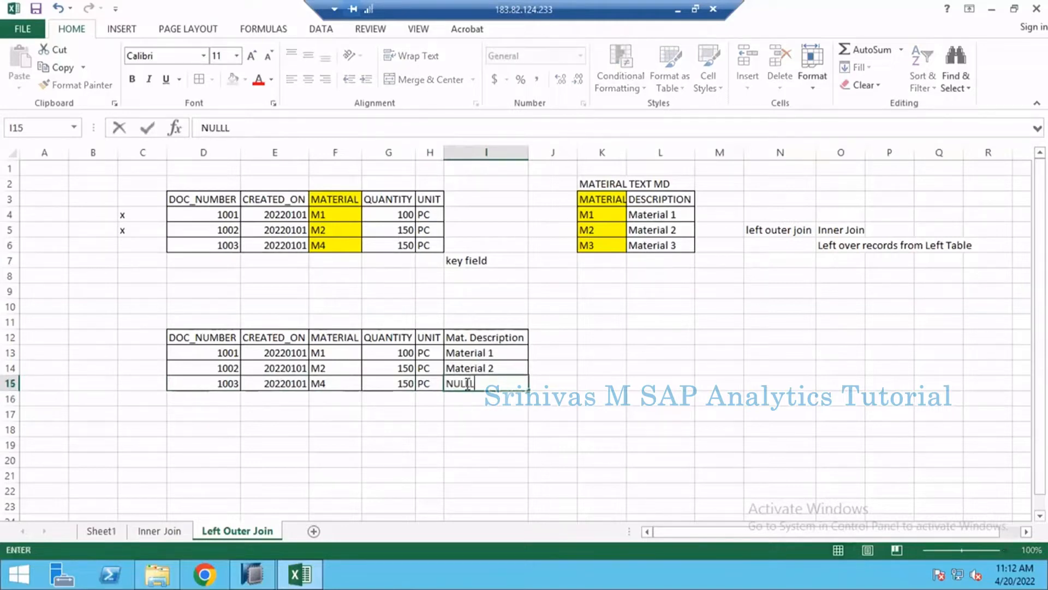
{"action": "key", "text": "Return"}
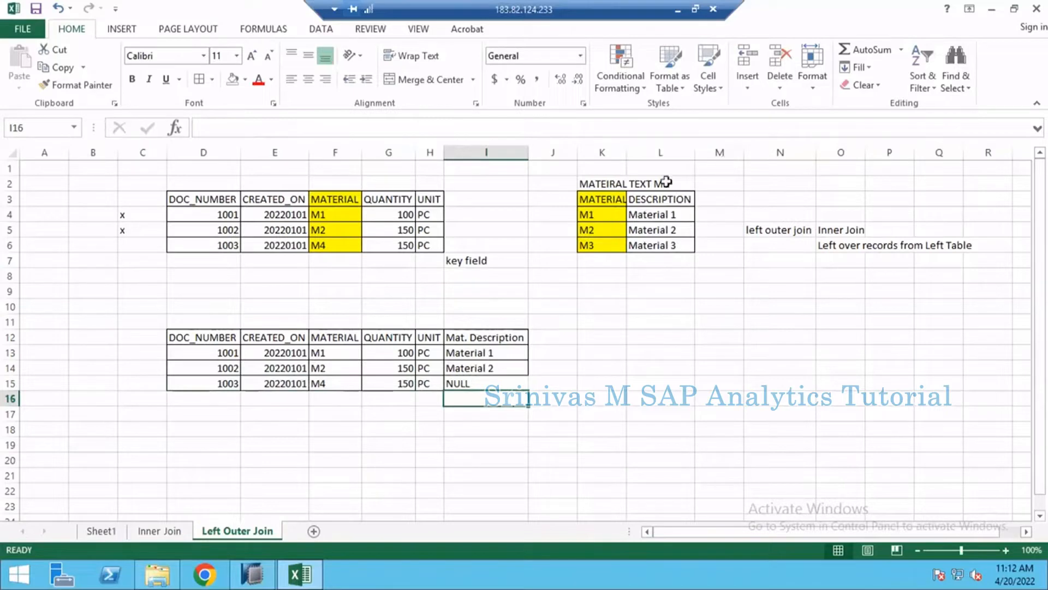
- Set the material description of document 1003 in I15 to ?/NULL and review the join notes in O5:O6
{"action": "left_click", "coordinate": [498, 383]}
{"action": "type", "text": "?/N"}
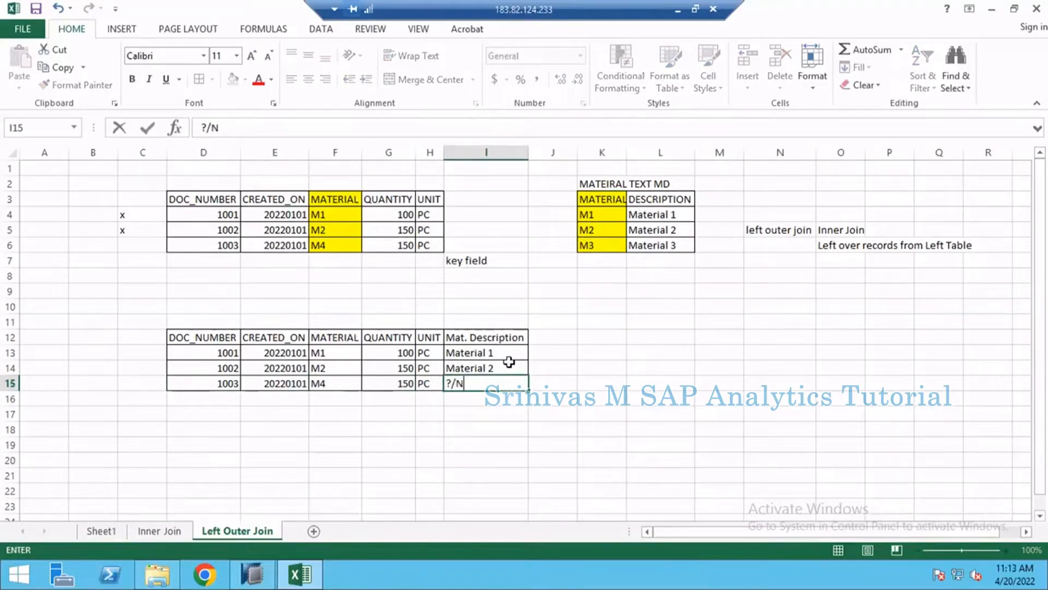
{"action": "type", "text": "LL"}
{"action": "key", "text": "Return"}
{"action": "left_click", "coordinate": [447, 454]}
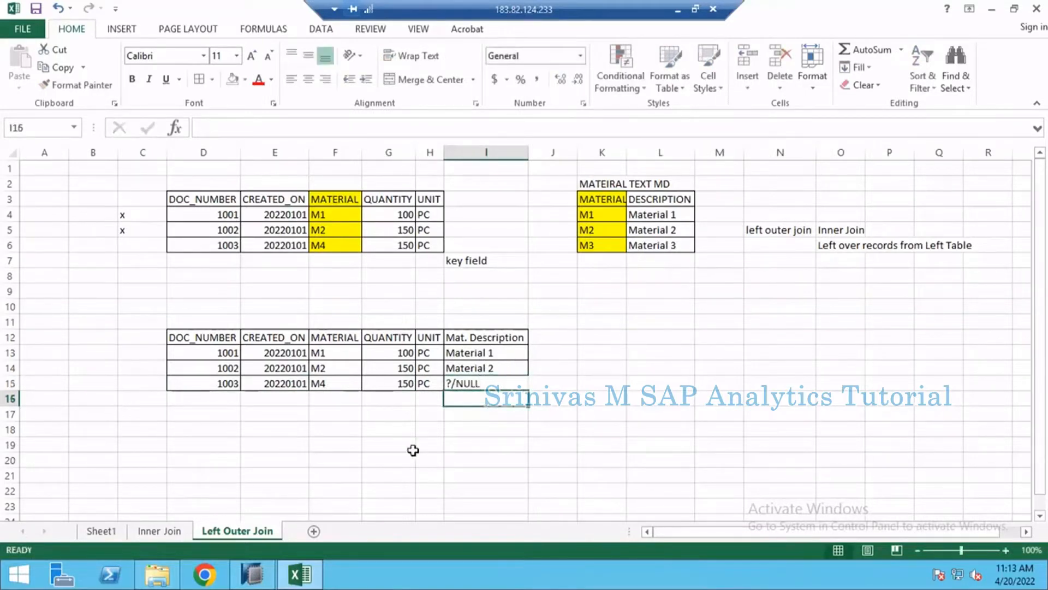
{"action": "left_click", "coordinate": [849, 230]}
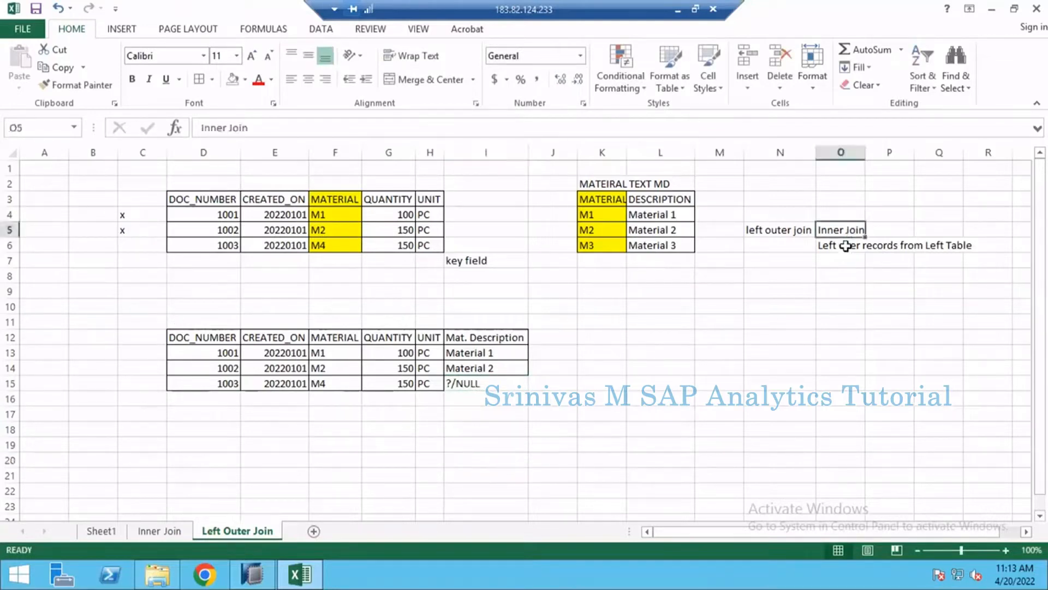
{"action": "left_click", "coordinate": [845, 246]}
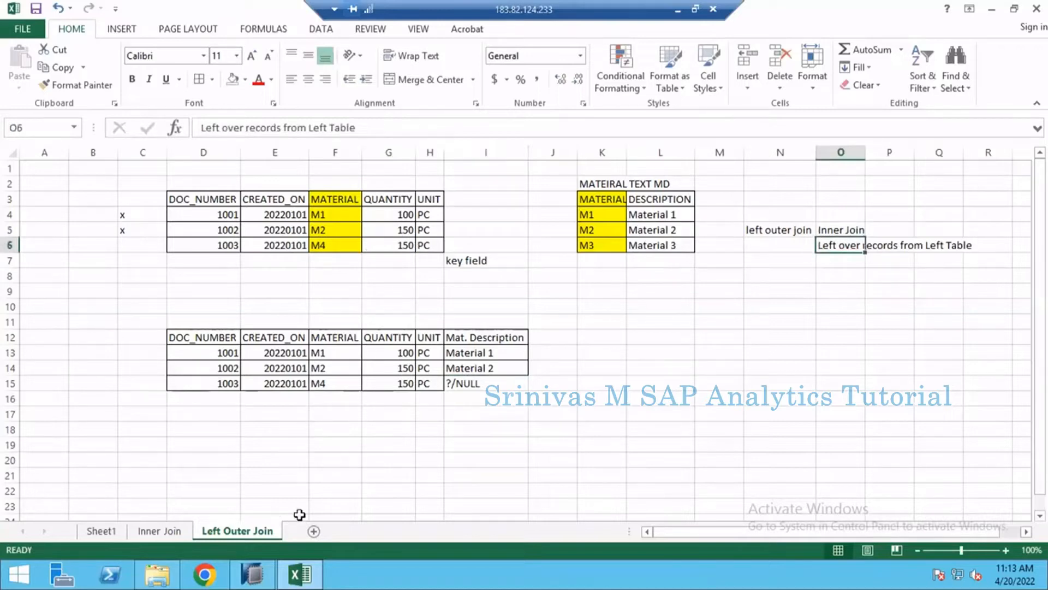
- Add a new worksheet after Left Outer Join and name it Right Outer Join
{"action": "left_click", "coordinate": [318, 535]}
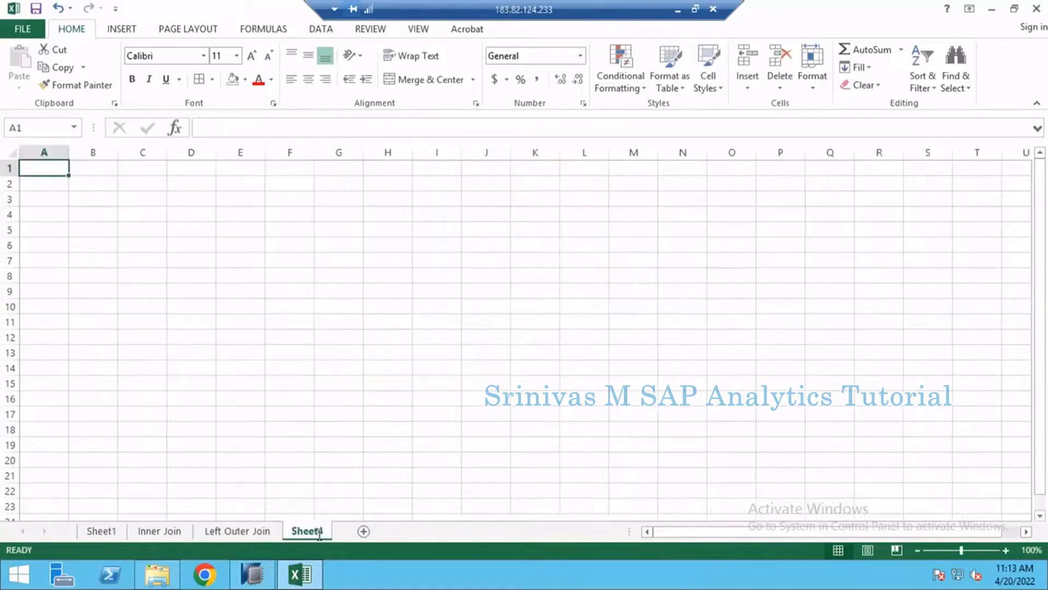
{"action": "double_click", "coordinate": [319, 534]}
{"action": "type", "text": "Right"}
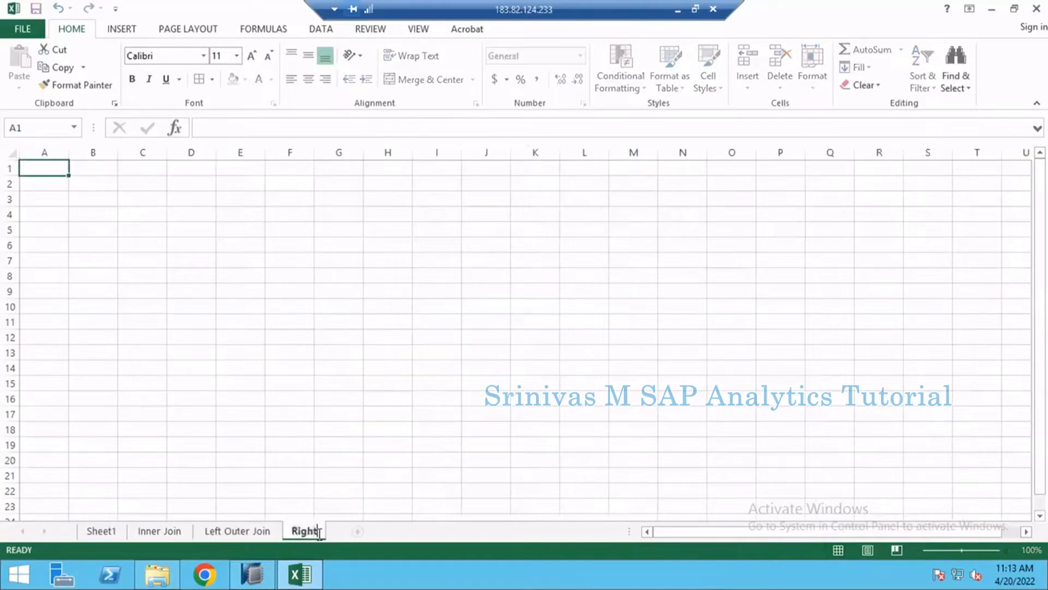
{"action": "type", "text": " Outer Join"}
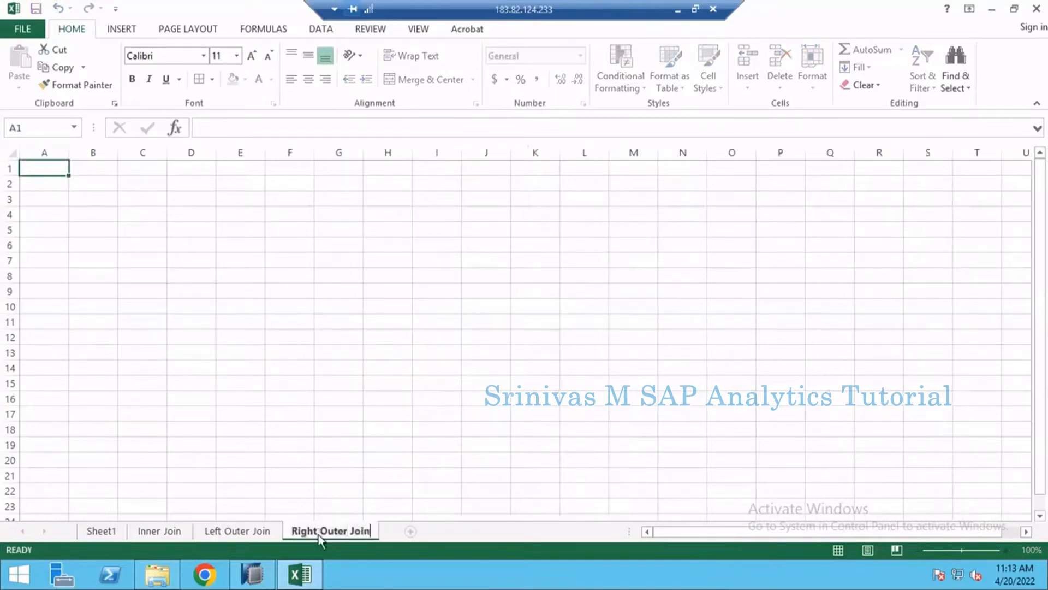
{"action": "key", "text": "Return"}
- Copy the entire contents of the Left Outer Join sheet onto the Right Outer Join sheet
{"action": "key", "text": "ctrl+Page_Up"}
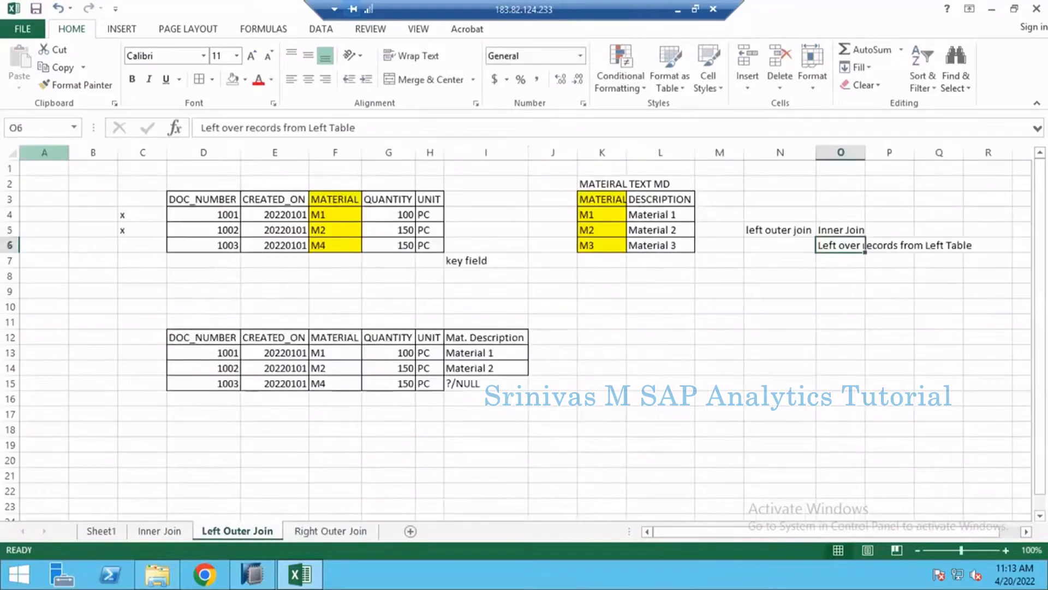
{"action": "left_click", "coordinate": [8, 157]}
{"action": "key", "text": "ctrl+c"}
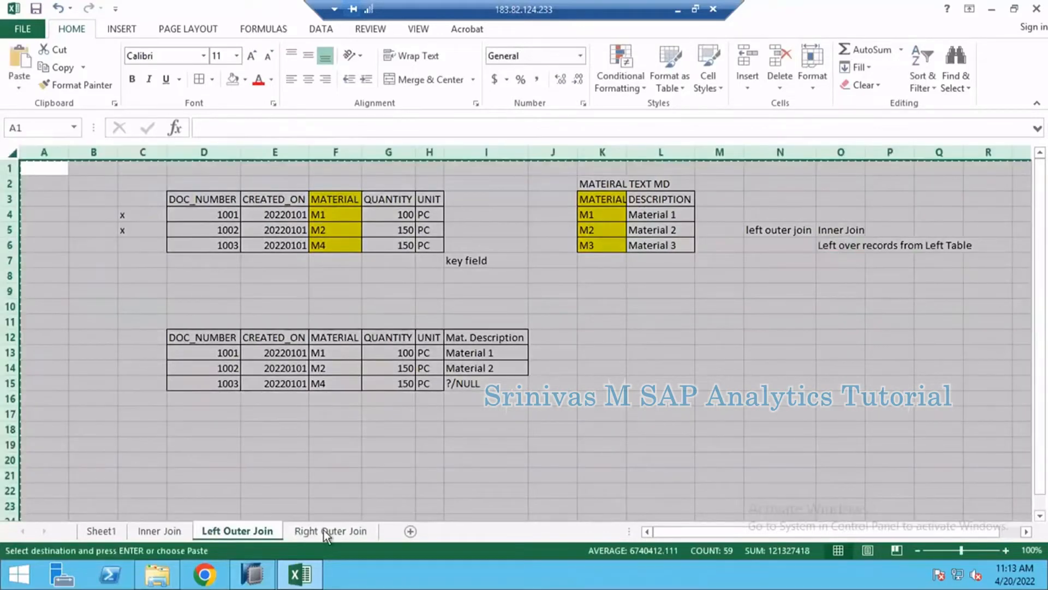
{"action": "left_click", "coordinate": [327, 530]}
{"action": "left_click", "coordinate": [12, 148]}
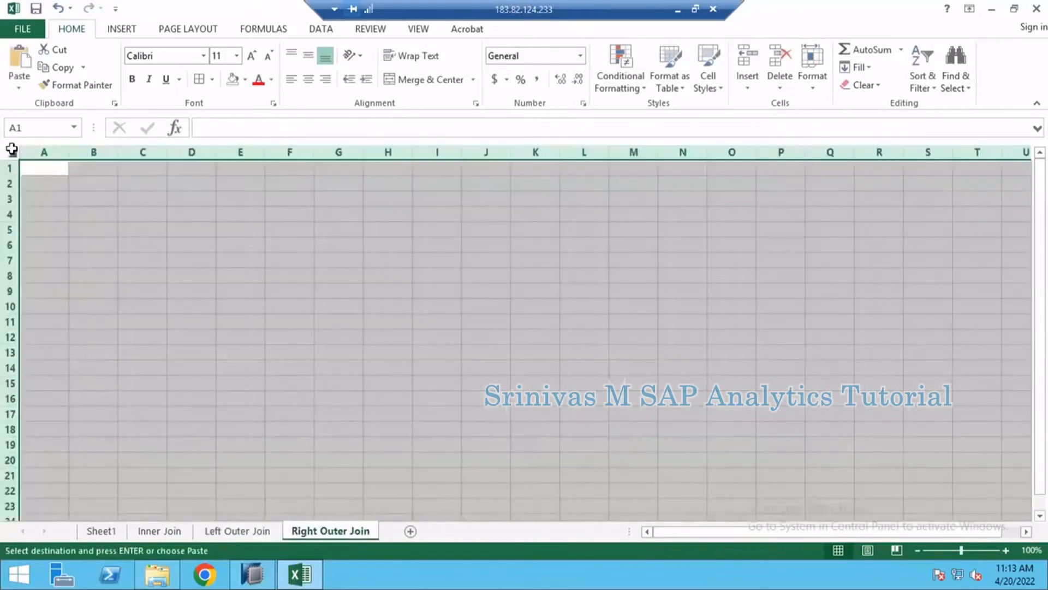
{"action": "key", "text": "ctrl+v"}
{"action": "left_click", "coordinate": [344, 305]}
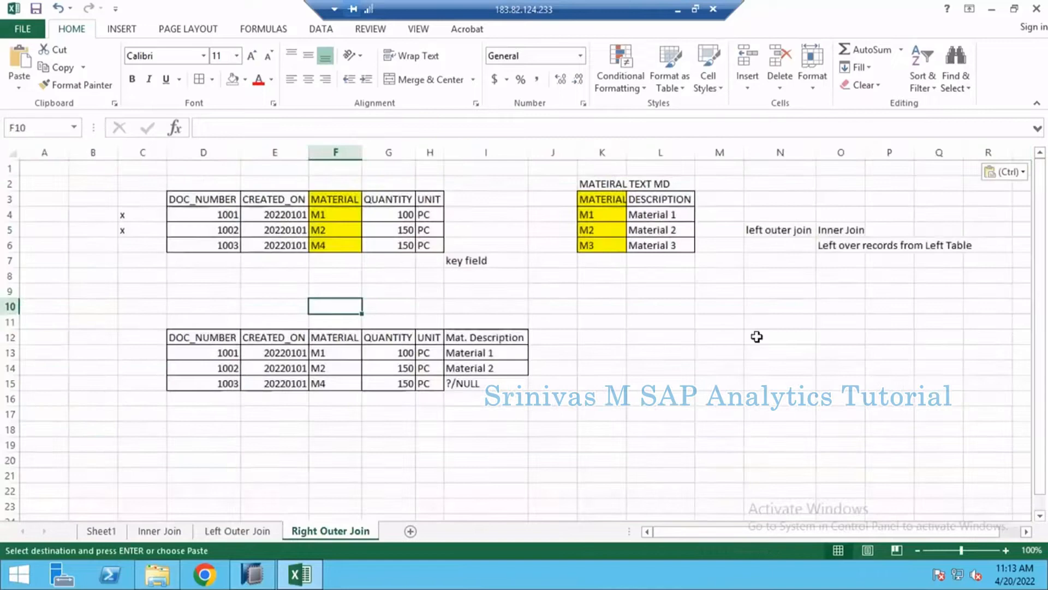
- Change the join label in N5 of the Right Outer Join sheet to "right outer join"
{"action": "left_click", "coordinate": [769, 229]}
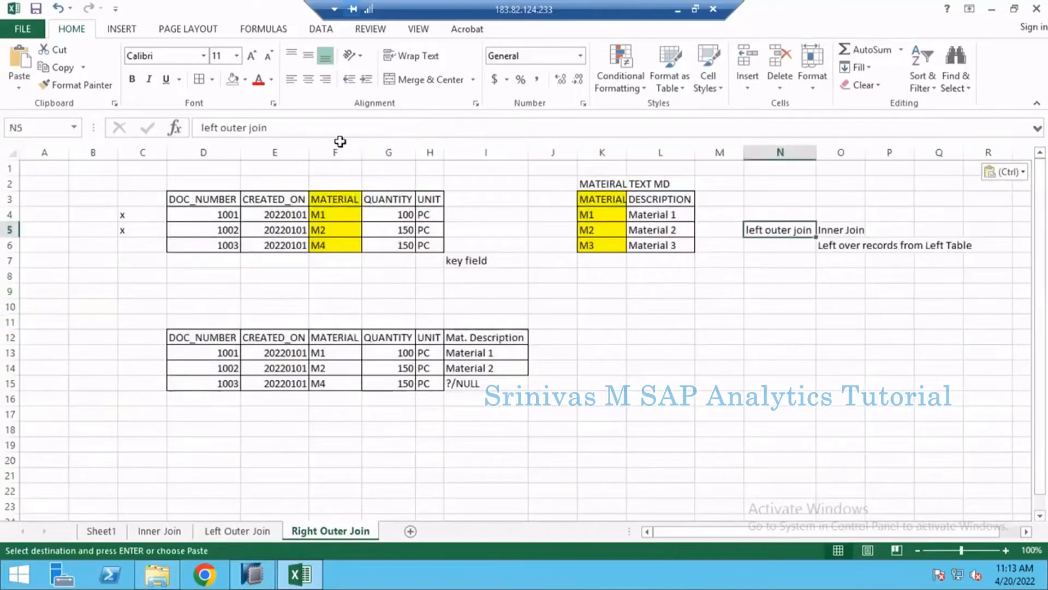
{"action": "double_click", "coordinate": [213, 127]}
{"action": "type", "text": "right"}
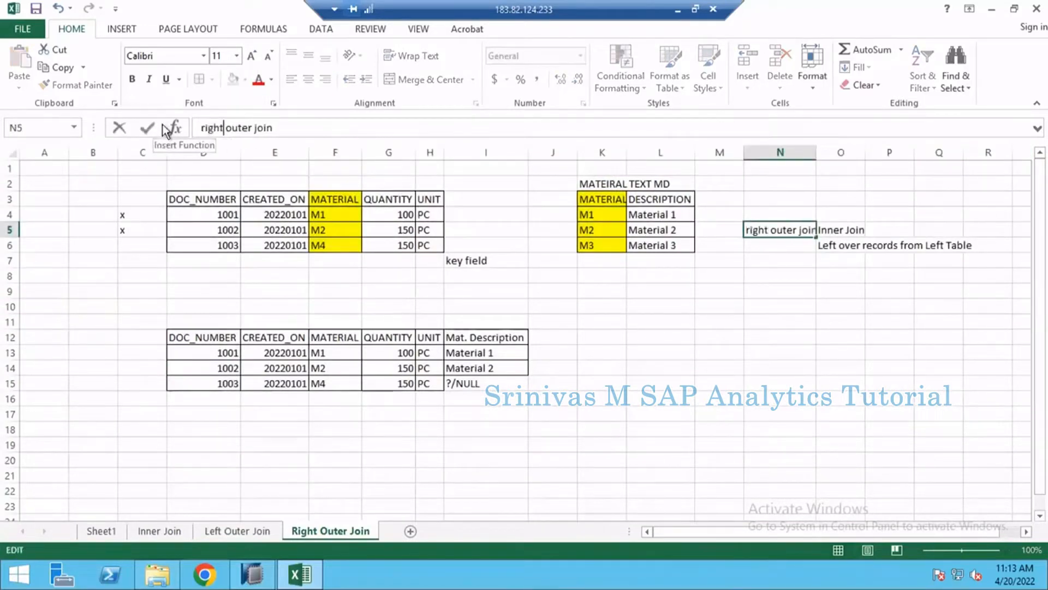
{"action": "key", "text": "Return"}
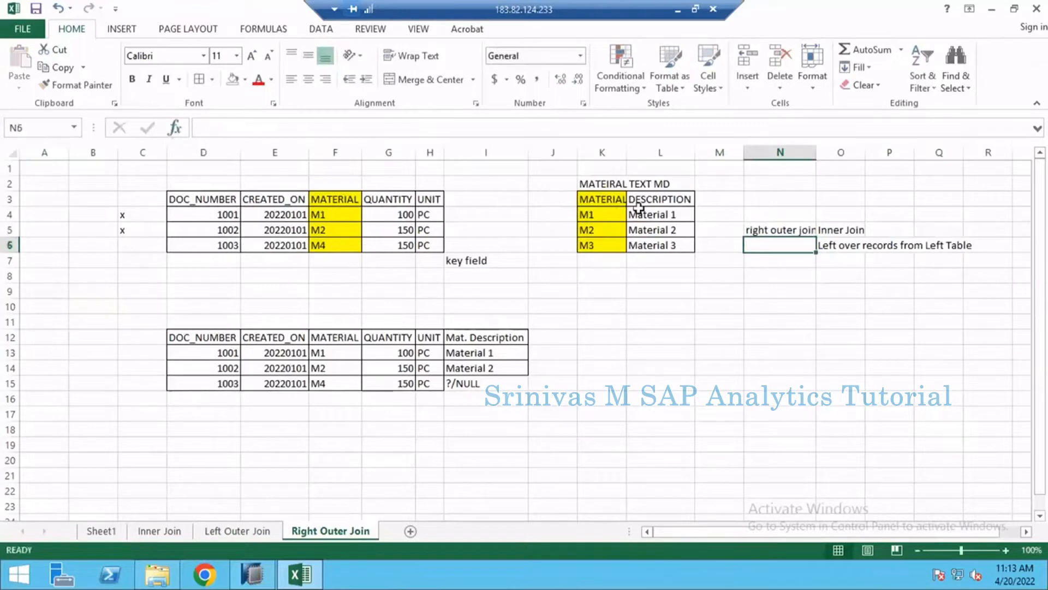
- Change the note in O6 to "Left over records from right Table"
{"action": "left_click", "coordinate": [839, 246]}
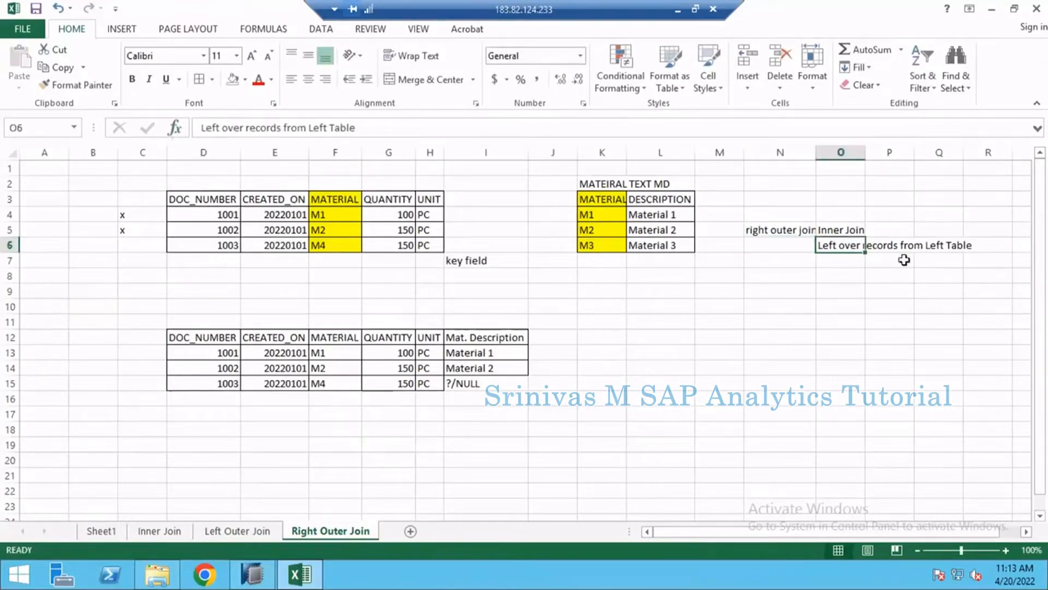
{"action": "left_click", "coordinate": [327, 127]}
{"action": "key", "text": "BackSpace"}
{"action": "key", "text": "BackSpace"}
{"action": "key", "text": "BackSpace"}
{"action": "key", "text": "BackSpace"}
{"action": "key", "text": "BackSpace"}
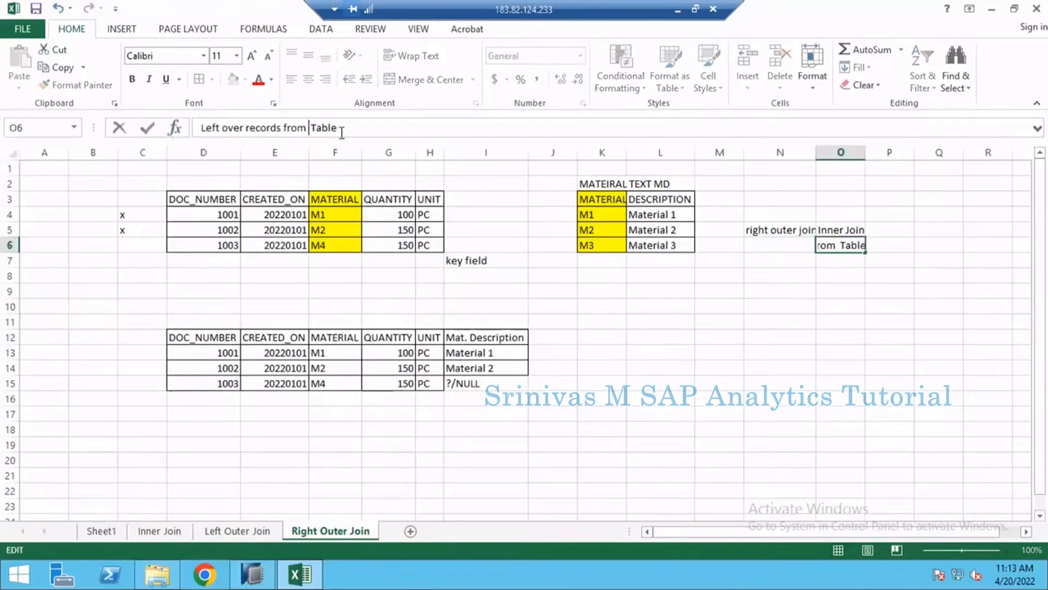
{"action": "type", "text": "right"}
{"action": "key", "text": "Return"}
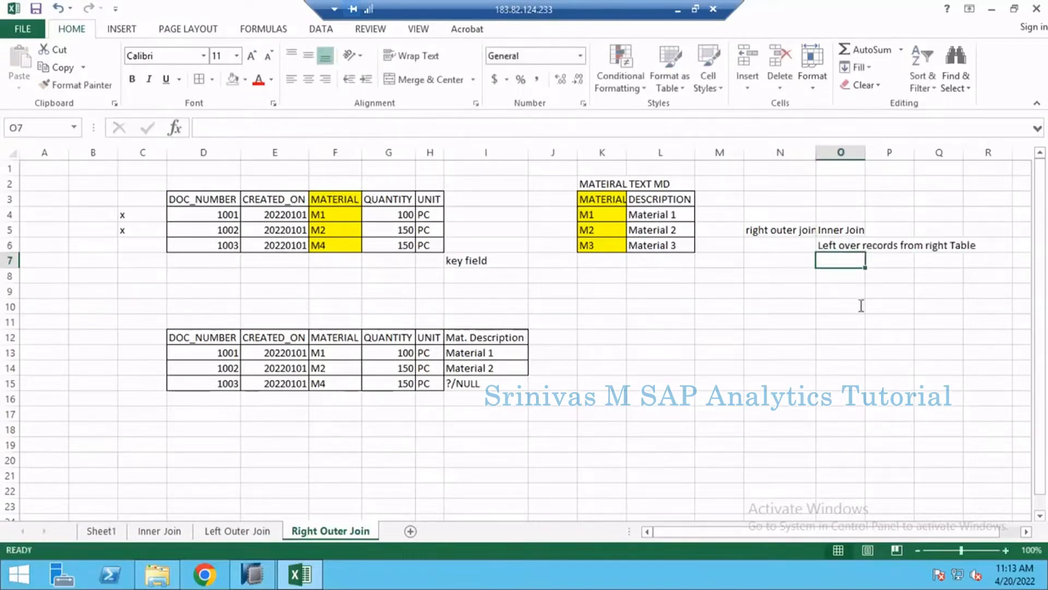
{"action": "left_click", "coordinate": [843, 247]}
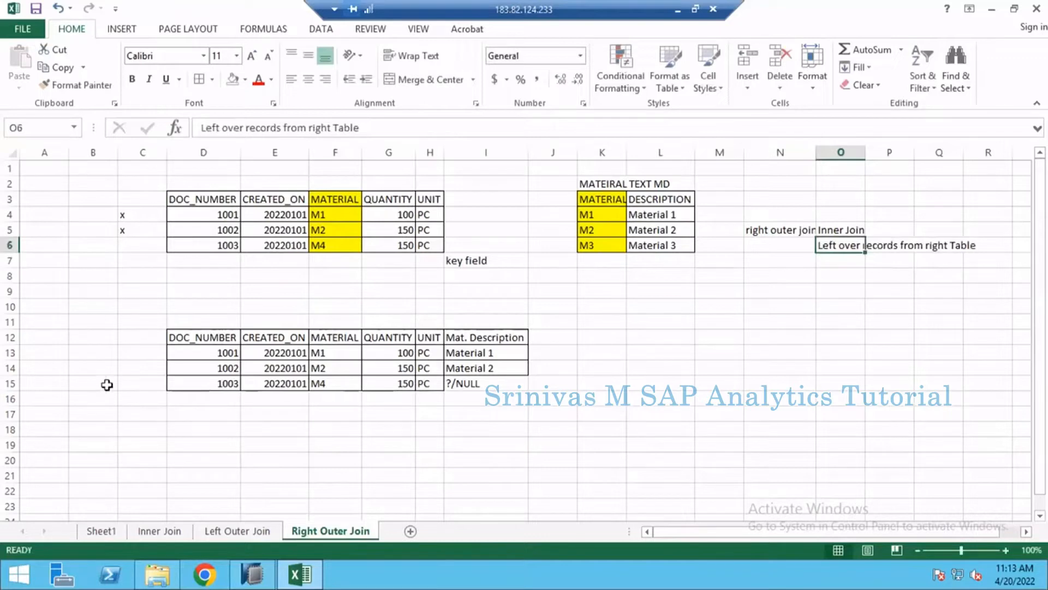
- Delete row 15 with document 1003 from the result table on the Right Outer Join sheet
{"action": "left_click", "coordinate": [11, 384]}
{"action": "right_click", "coordinate": [15, 386]}
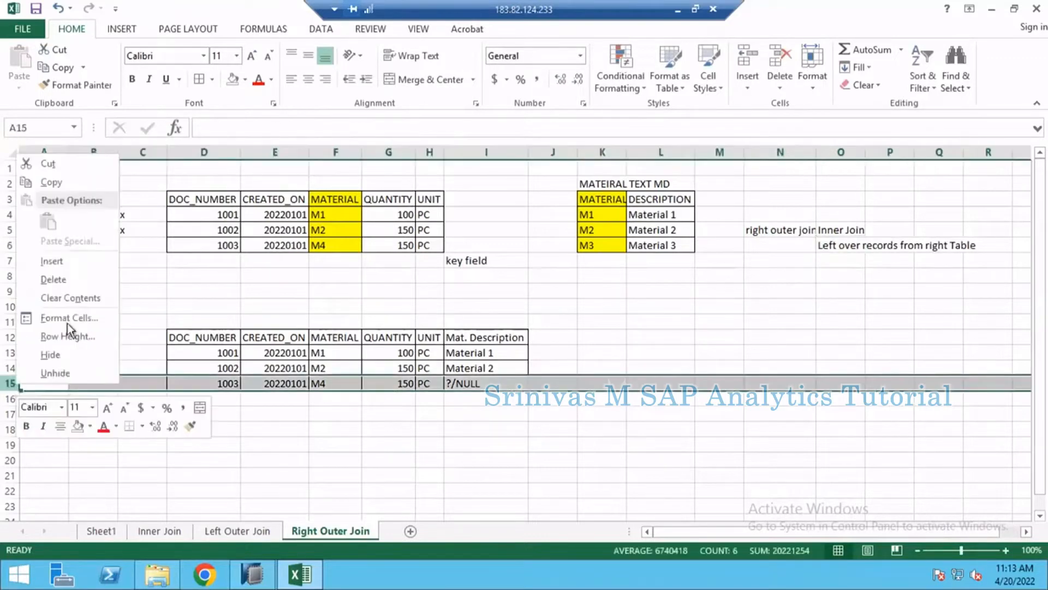
{"action": "left_click", "coordinate": [64, 274]}
{"action": "left_click", "coordinate": [272, 386]}
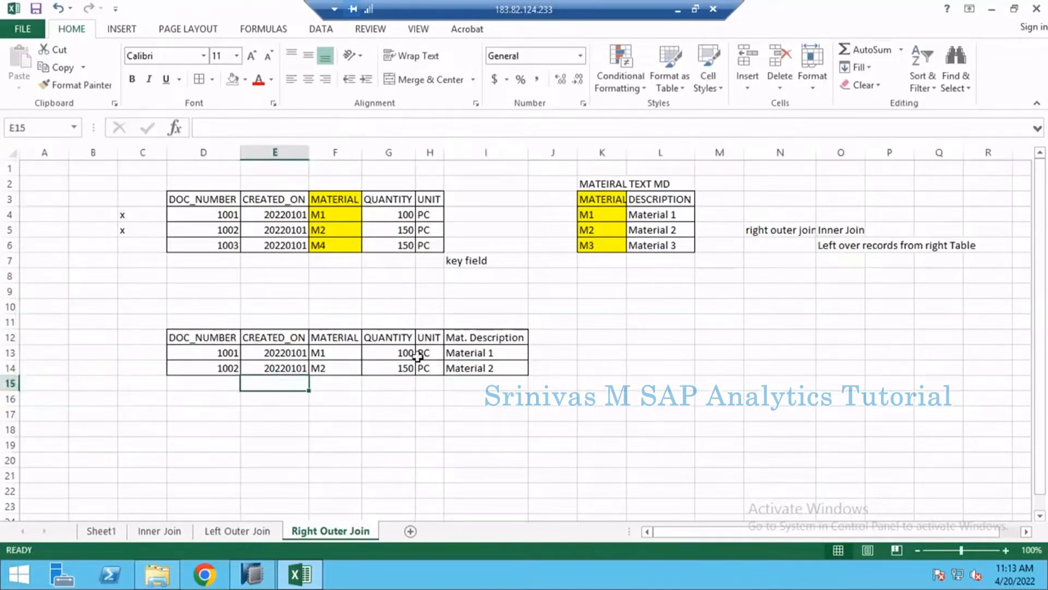
- Check the result table against the join notes and compare materials M1 and M2 between the text and sales tables
{"action": "left_click_drag", "start_coordinate": [205, 337], "coordinate": [468, 360]}
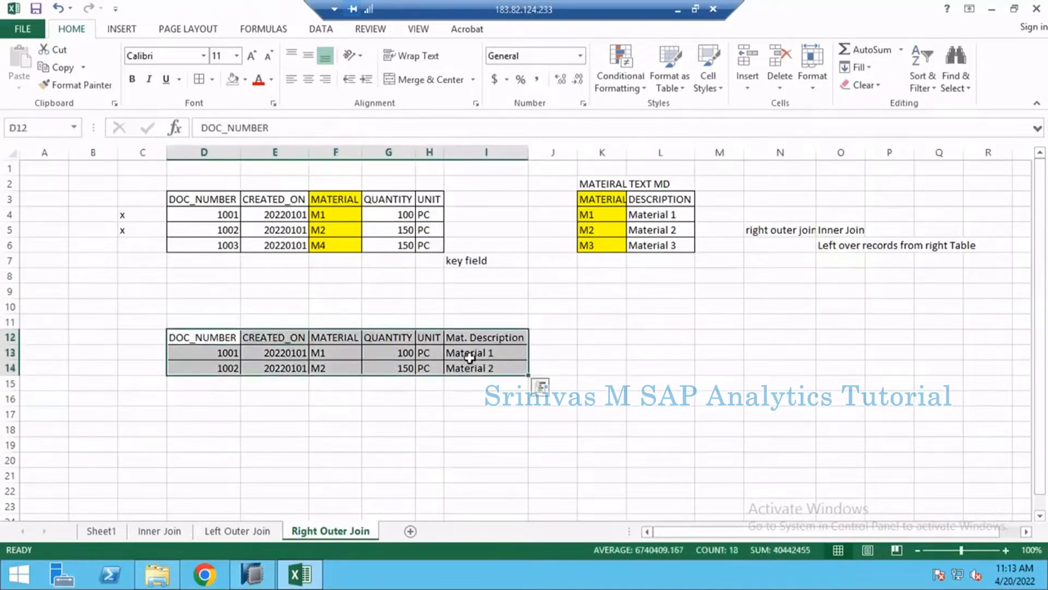
{"action": "left_click", "coordinate": [851, 230]}
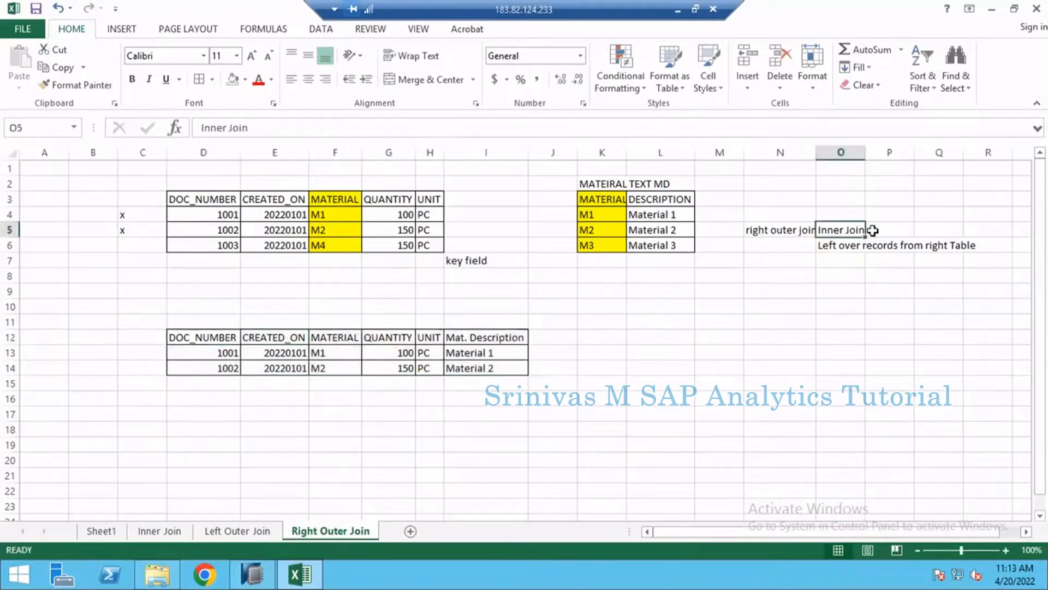
{"action": "left_click", "coordinate": [825, 246]}
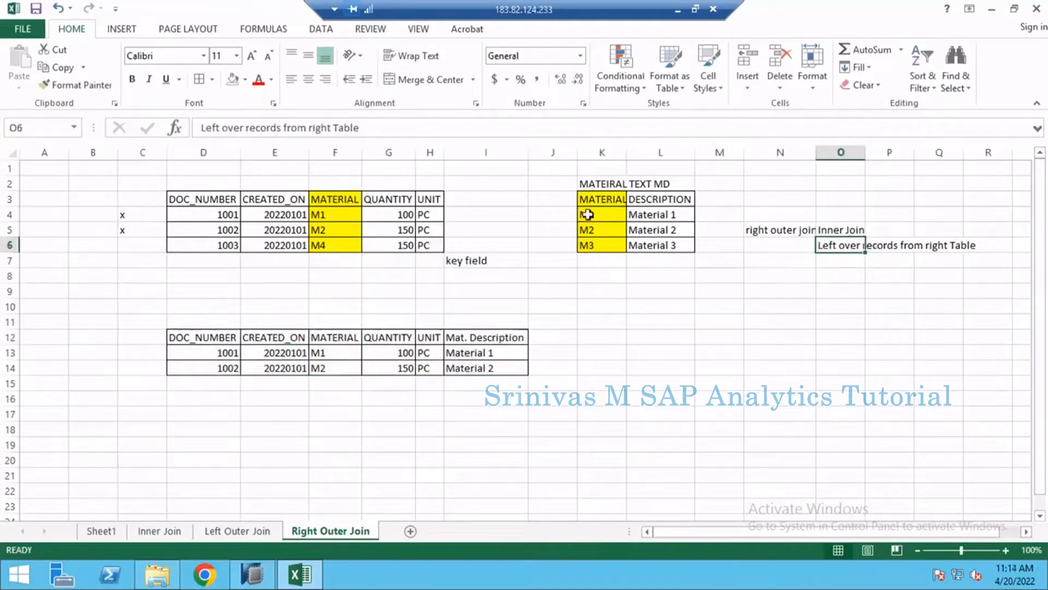
{"action": "left_click", "coordinate": [611, 215]}
{"action": "left_click", "coordinate": [336, 216]}
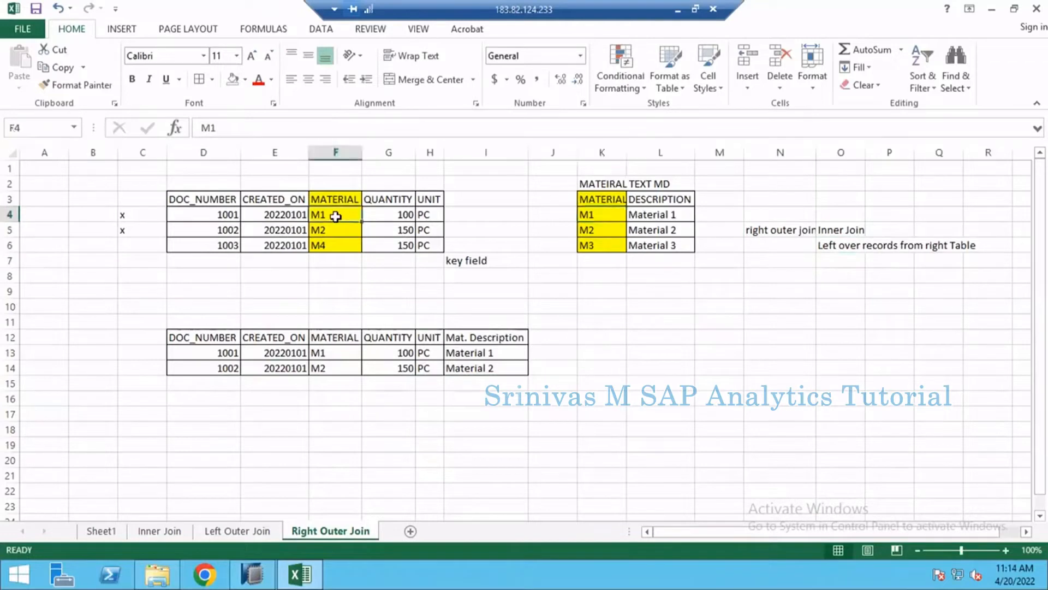
{"action": "left_click", "coordinate": [590, 228]}
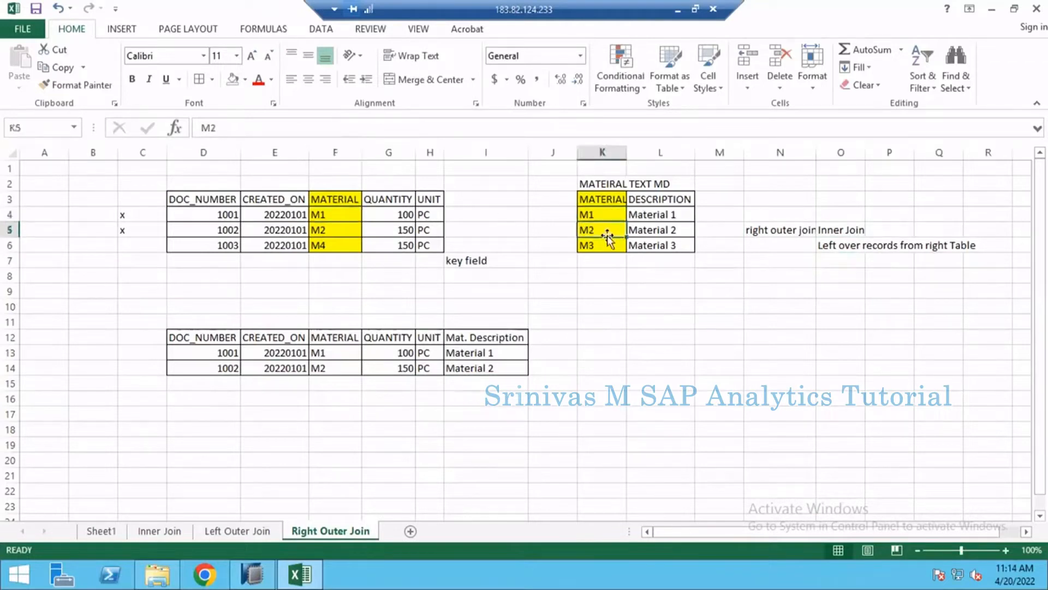
{"action": "left_click", "coordinate": [340, 233]}
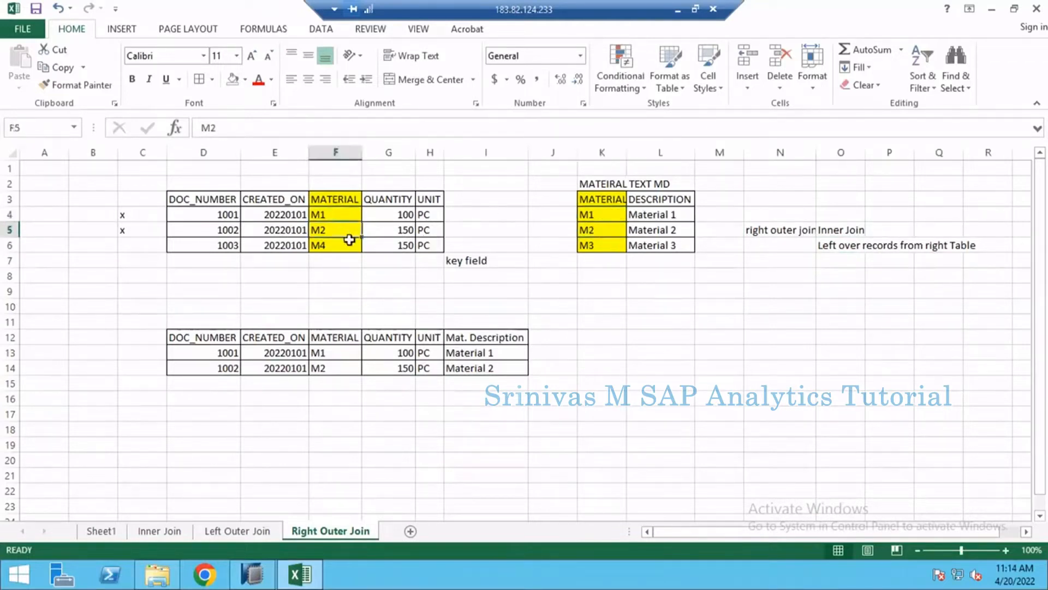
- Enter "Material 3" as the material description in I15, below the last row of the result table
{"action": "left_click_drag", "start_coordinate": [590, 247], "coordinate": [653, 249]}
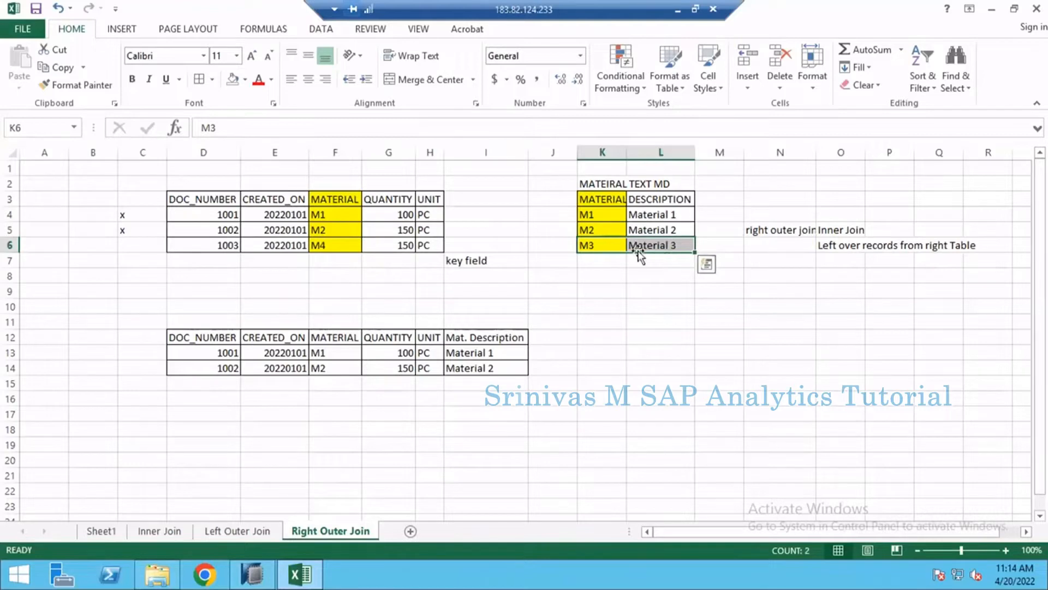
{"action": "left_click", "coordinate": [478, 384]}
{"action": "type", "text": "M"}
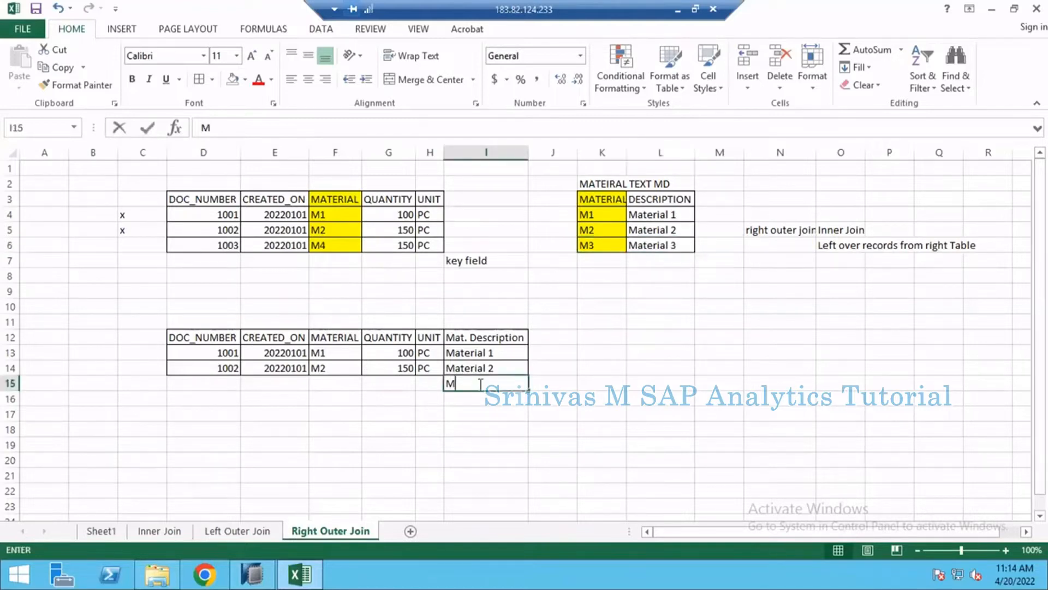
{"action": "type", "text": "aterial 3"}
{"action": "key", "text": "Return"}
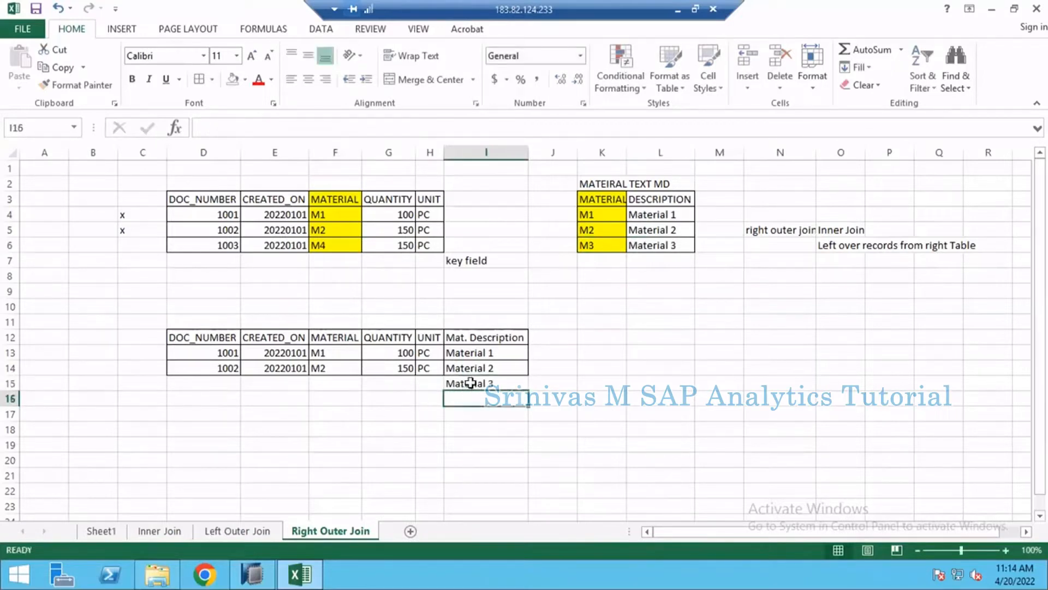
{"action": "left_click", "coordinate": [470, 382]}
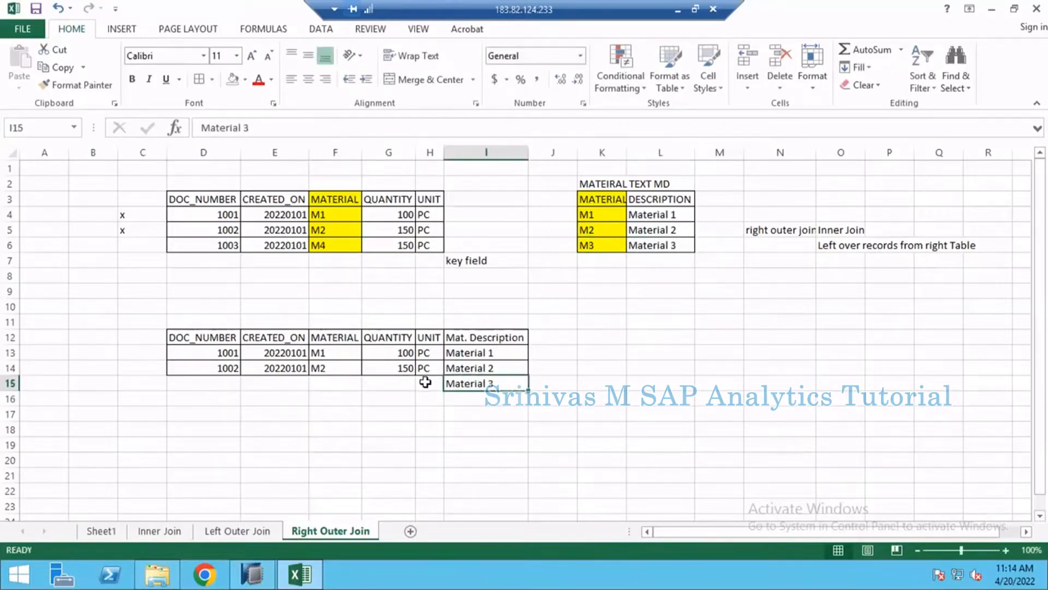
- Fill the document number, date, material, quantity and unit cells D15:H15 with "?"
{"action": "left_click_drag", "start_coordinate": [425, 382], "coordinate": [209, 384]}
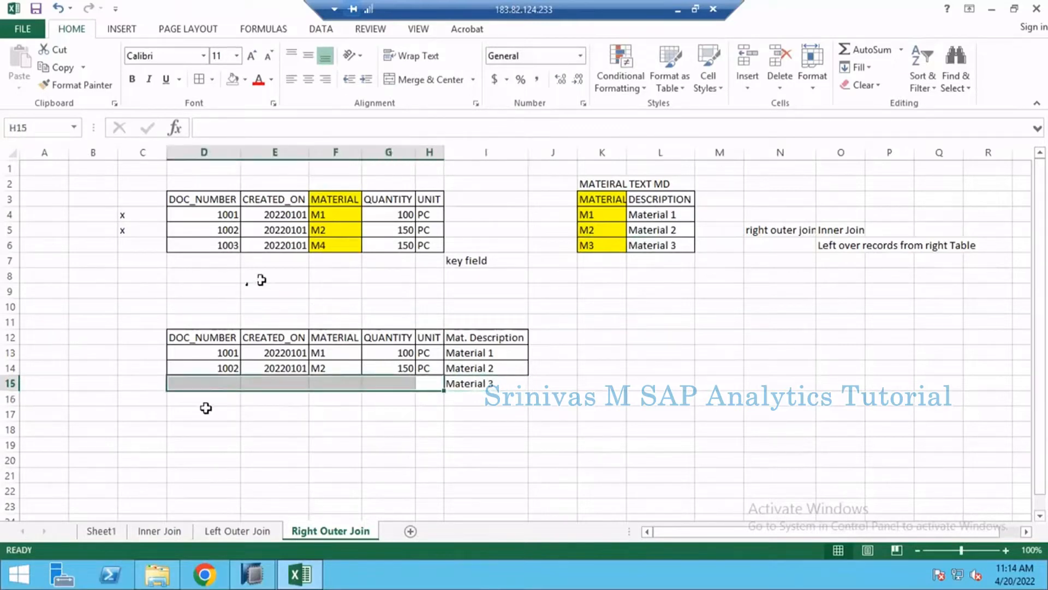
{"action": "left_click", "coordinate": [221, 381]}
{"action": "type", "text": "?"}
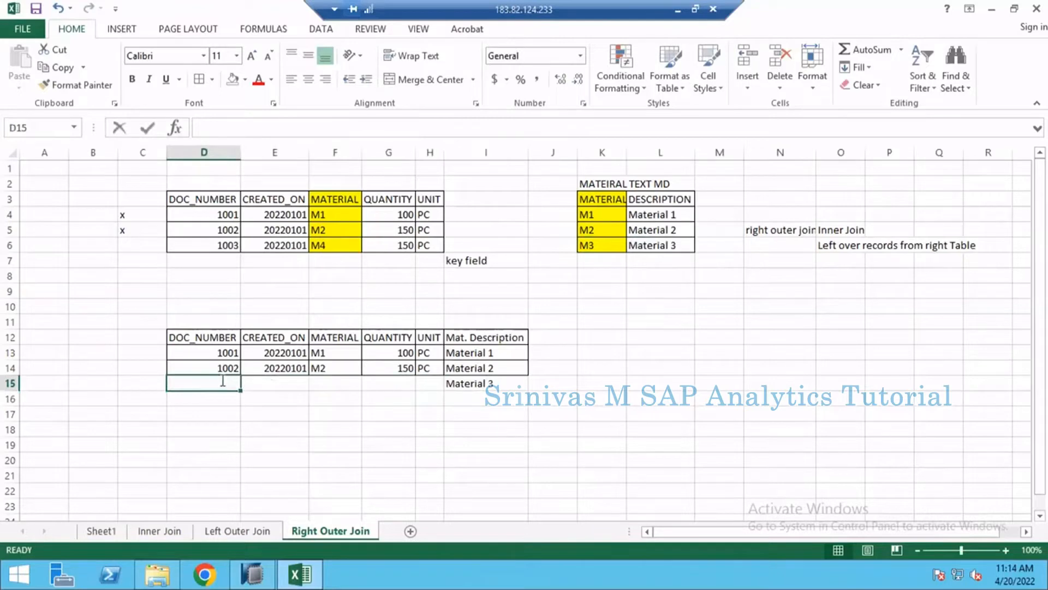
{"action": "key", "text": "Tab"}
{"action": "type", "text": "?"}
{"action": "key", "text": "shift+Tab"}
{"action": "type", "text": "?"}
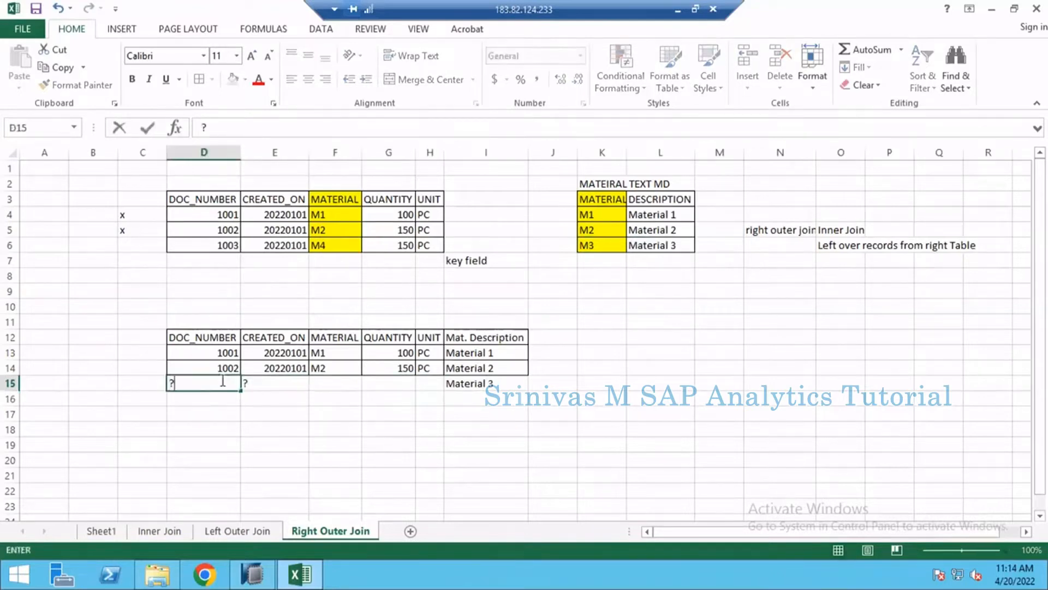
{"action": "key", "text": "Tab"}
{"action": "key", "text": "Tab"}
{"action": "type", "text": "?"}
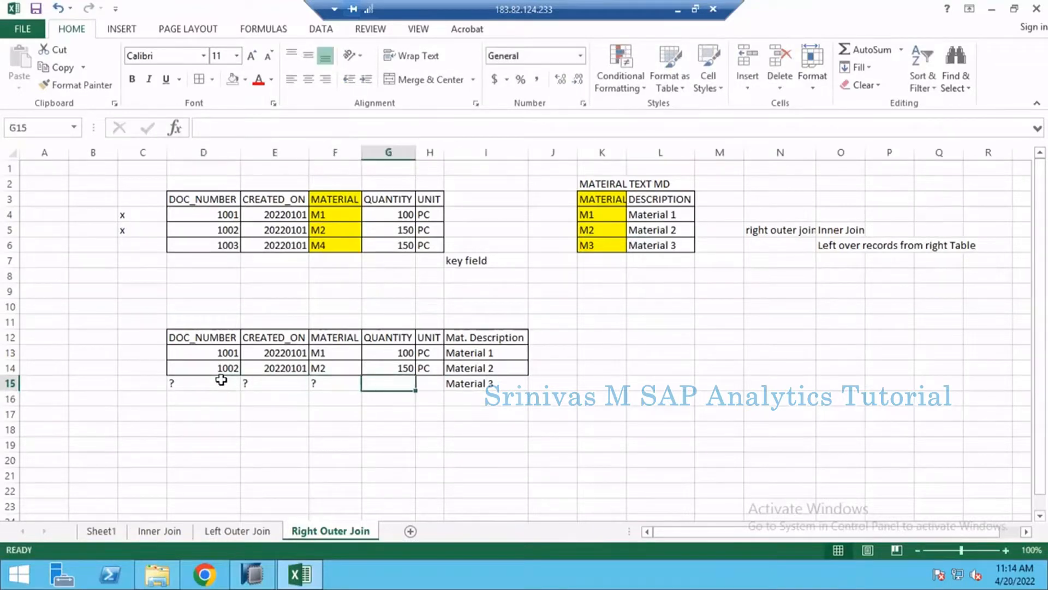
{"action": "key", "text": "Tab"}
{"action": "type", "text": "?"}
{"action": "key", "text": "Tab"}
{"action": "type", "text": "?"}
{"action": "key", "text": "Left"}
- Compare the matched result rows and the Material 3 row with the text table's materials and the right-table note
{"action": "left_click_drag", "start_coordinate": [202, 337], "coordinate": [502, 369]}
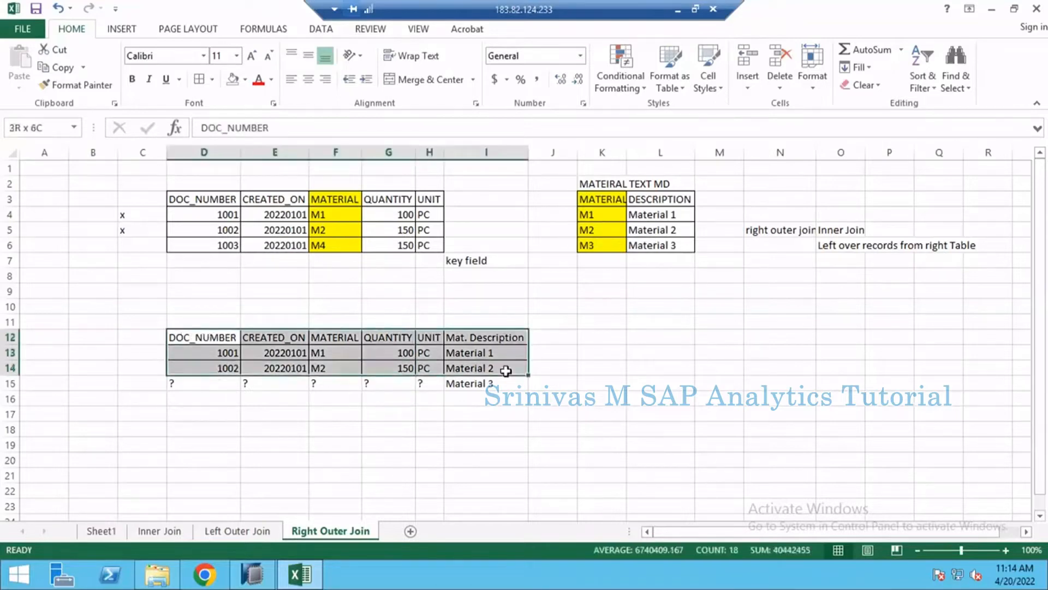
{"action": "left_click", "coordinate": [839, 247]}
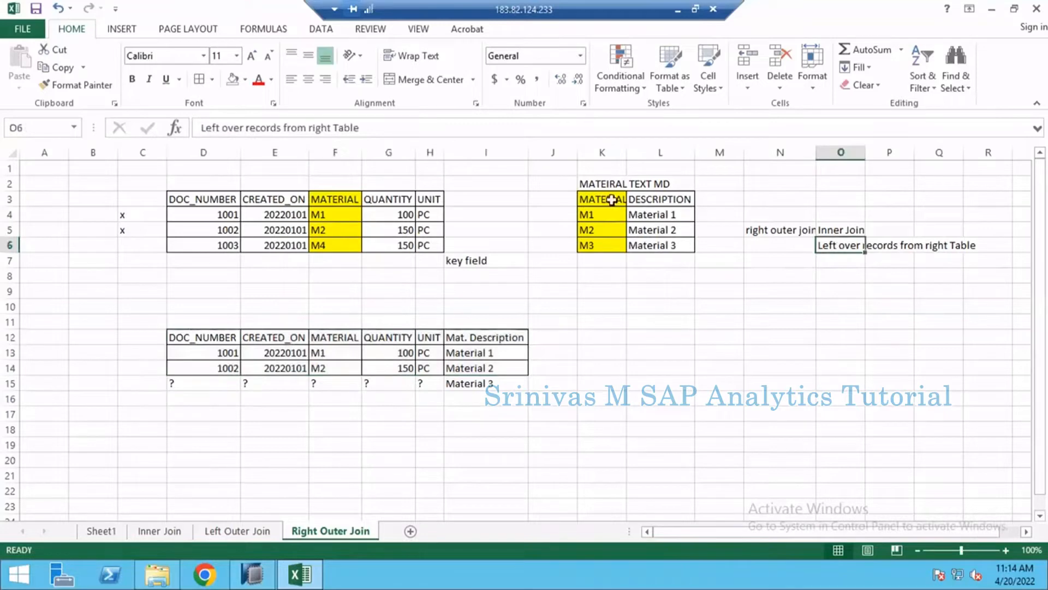
{"action": "left_click_drag", "start_coordinate": [610, 201], "coordinate": [601, 250]}
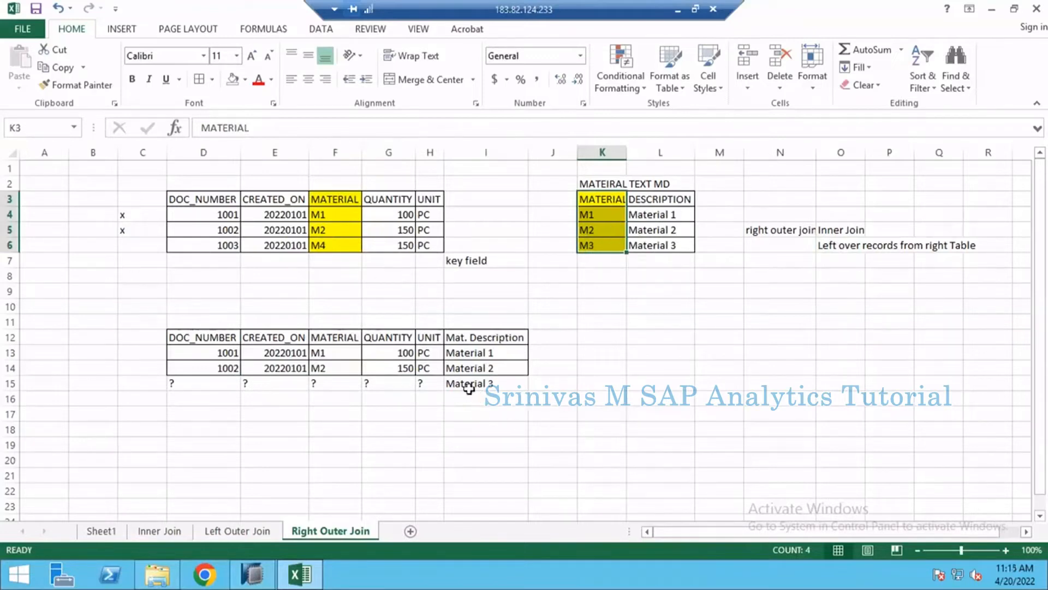
{"action": "left_click_drag", "start_coordinate": [479, 386], "coordinate": [195, 388]}
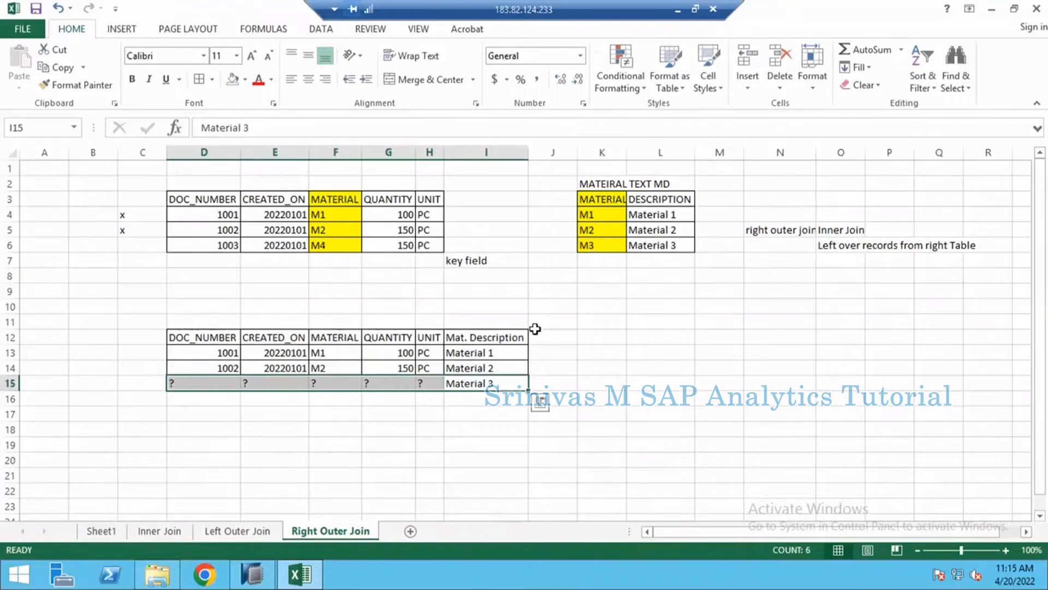
{"action": "left_click", "coordinate": [848, 247]}
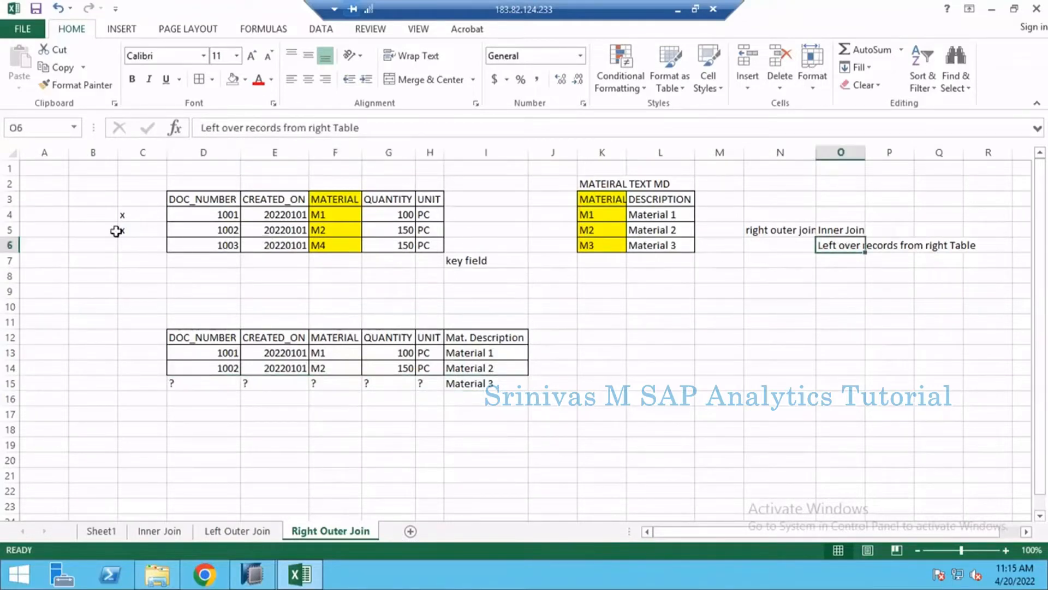
- Clear the x marks beside documents 1001 and 1002 in column C
{"action": "left_click", "coordinate": [125, 200]}
{"action": "left_click_drag", "start_coordinate": [128, 238], "coordinate": [126, 247]}
{"action": "key", "text": "Delete"}
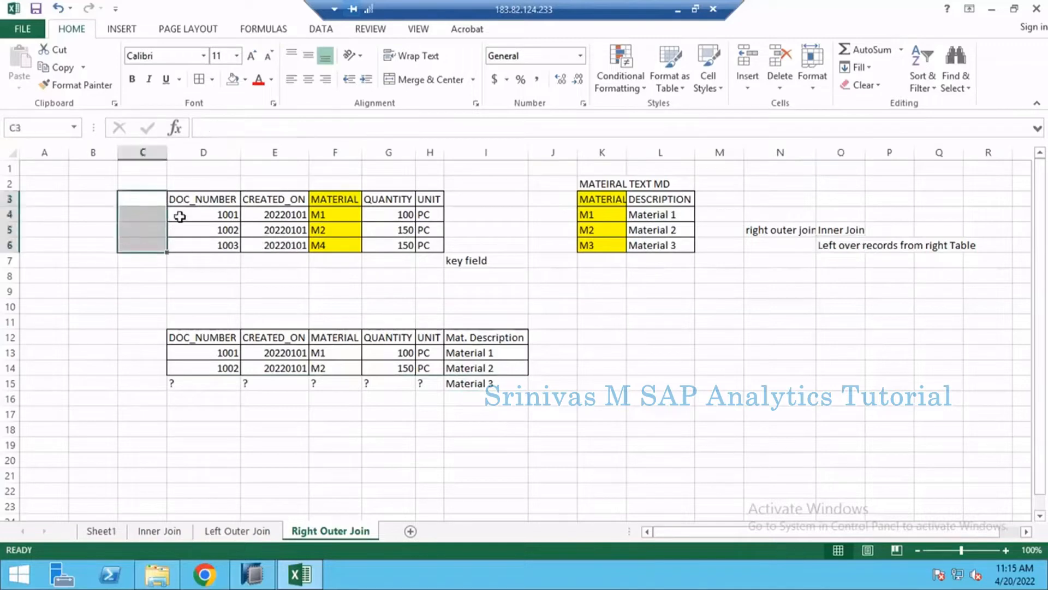
- Review on the Left Outer Join sheet how document 1001 gets its description from the material text table
{"action": "left_click", "coordinate": [176, 200]}
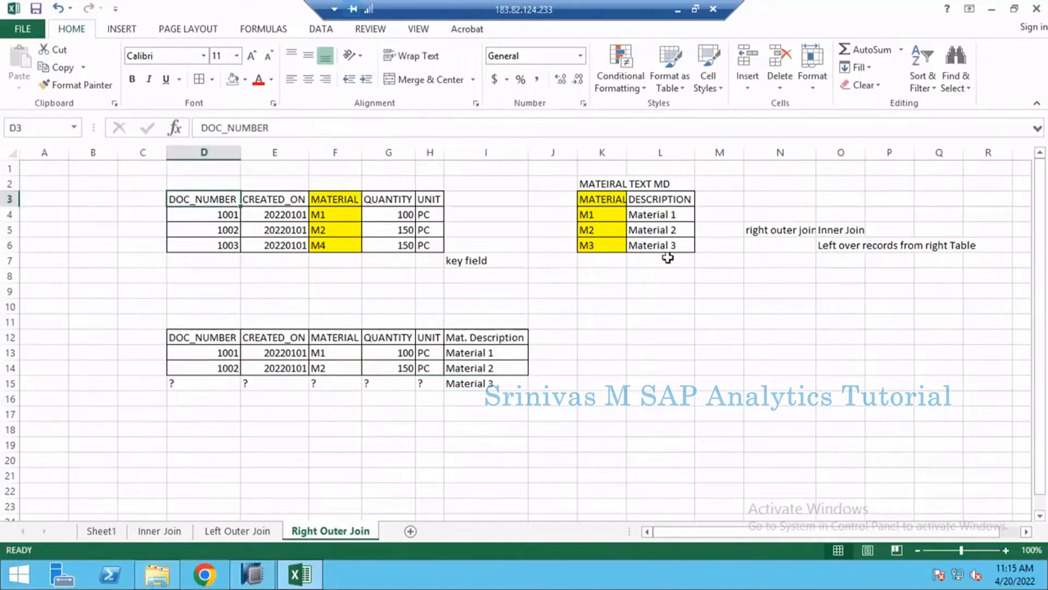
{"action": "left_click", "coordinate": [693, 214]}
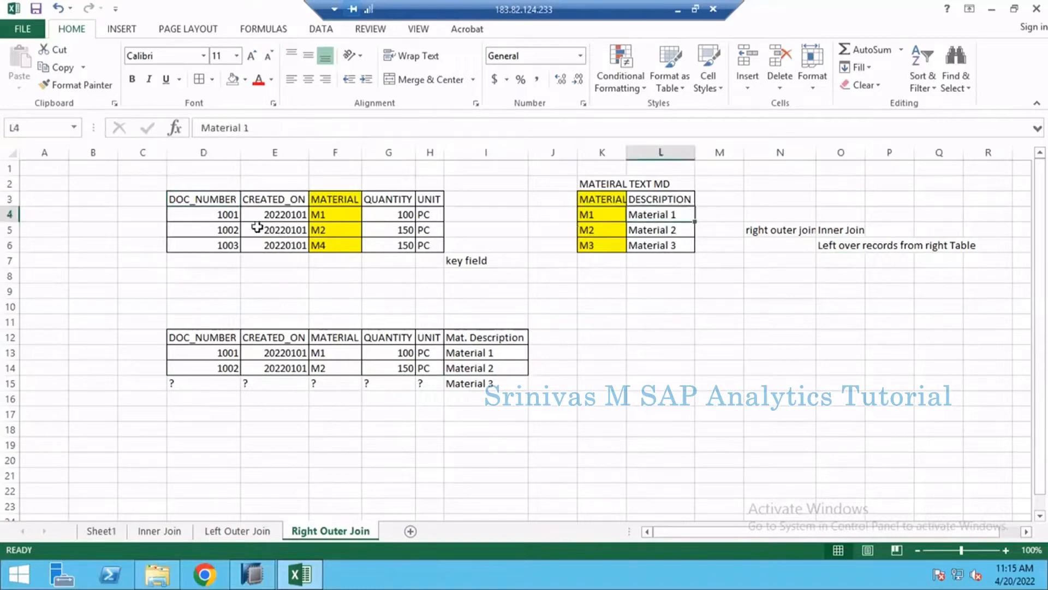
{"action": "left_click", "coordinate": [225, 533]}
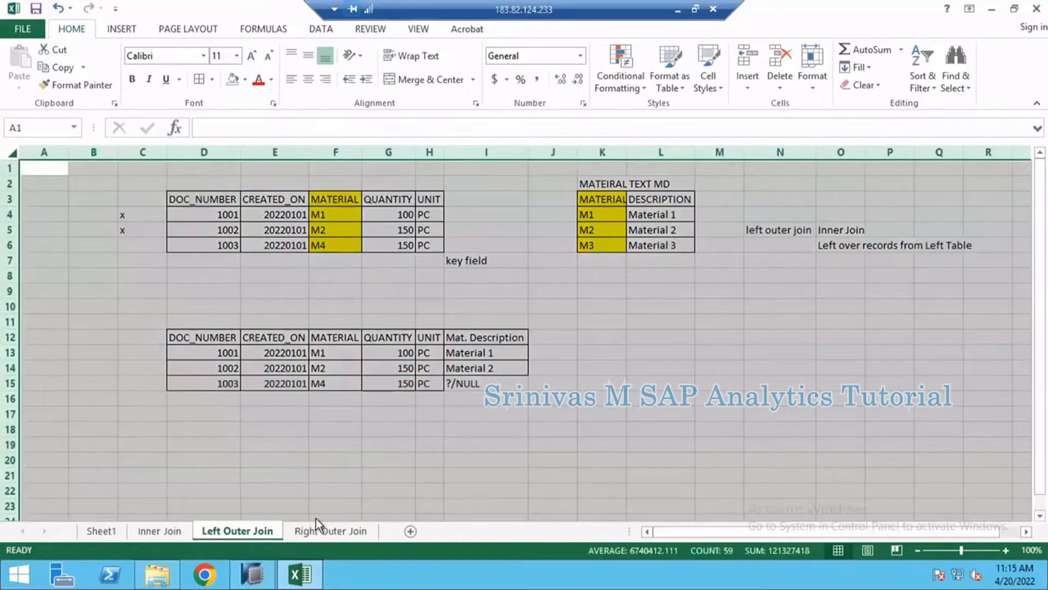
{"action": "left_click", "coordinate": [391, 458]}
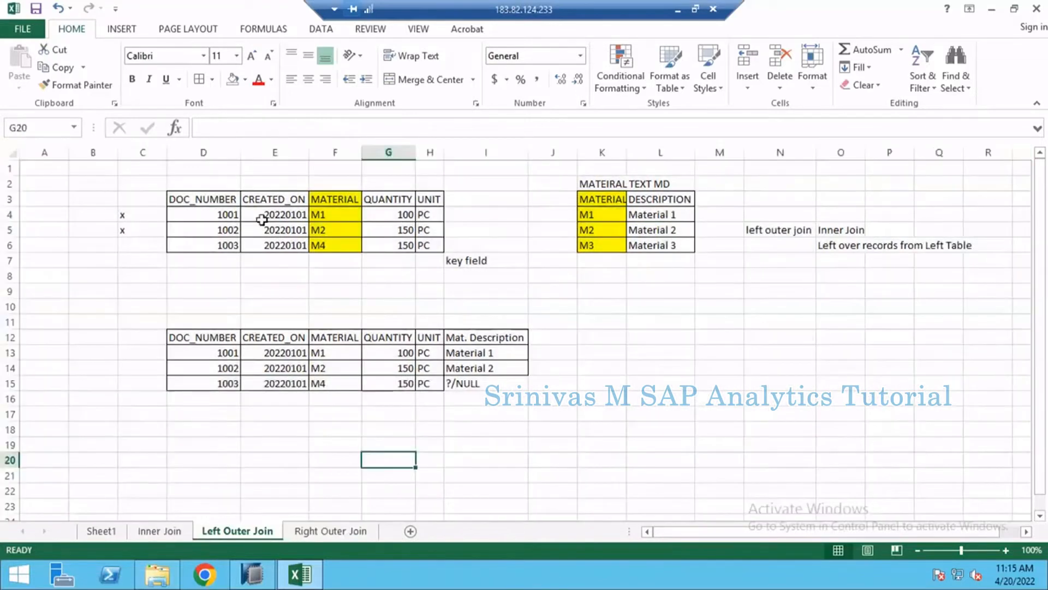
{"action": "left_click_drag", "start_coordinate": [232, 218], "coordinate": [399, 218]}
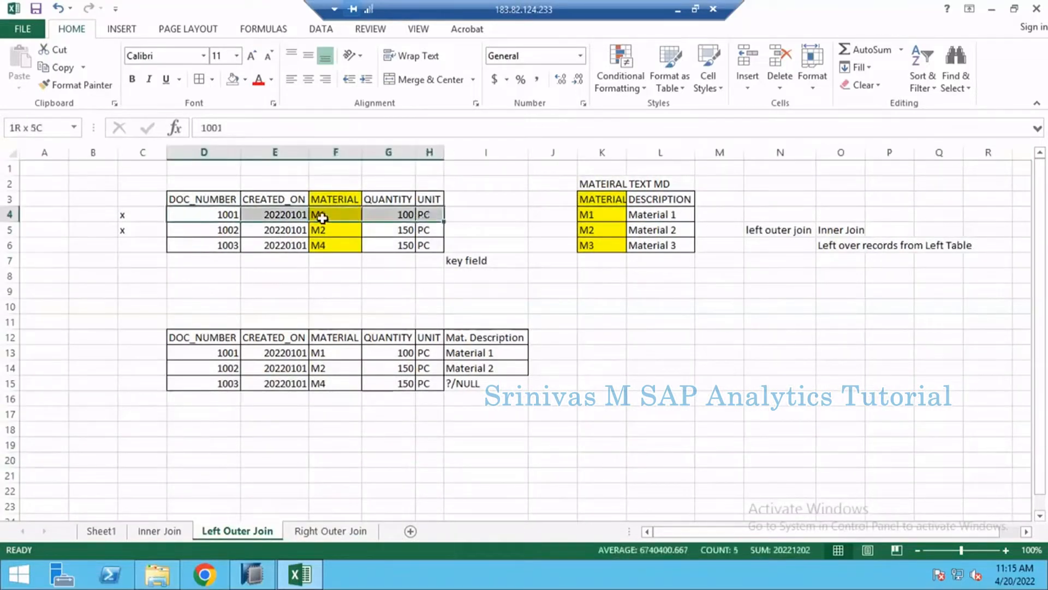
{"action": "left_click", "coordinate": [615, 214]}
{"action": "left_click", "coordinate": [662, 214]}
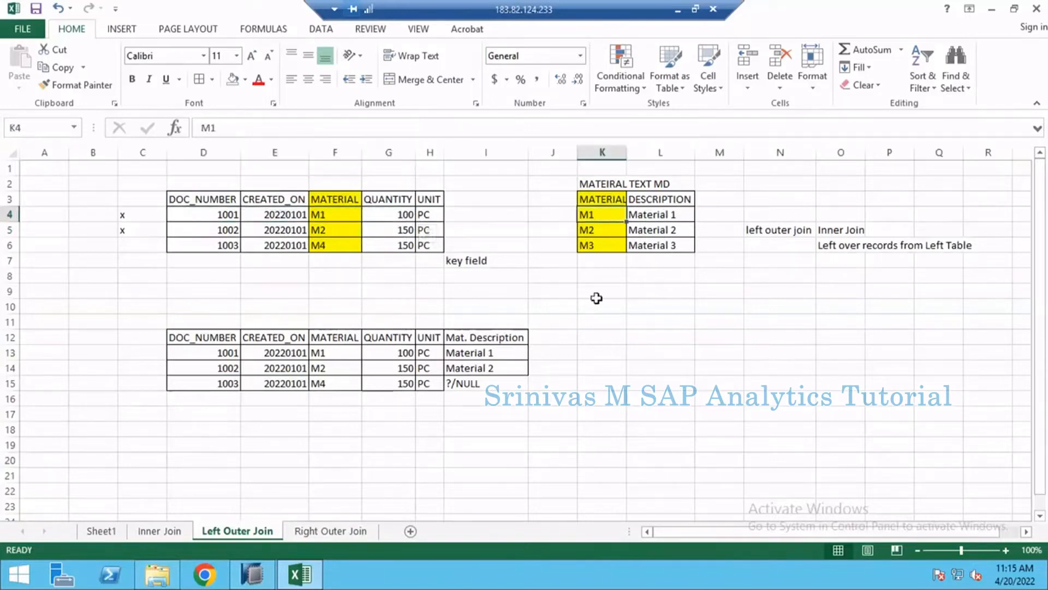
{"action": "left_click", "coordinate": [495, 357]}
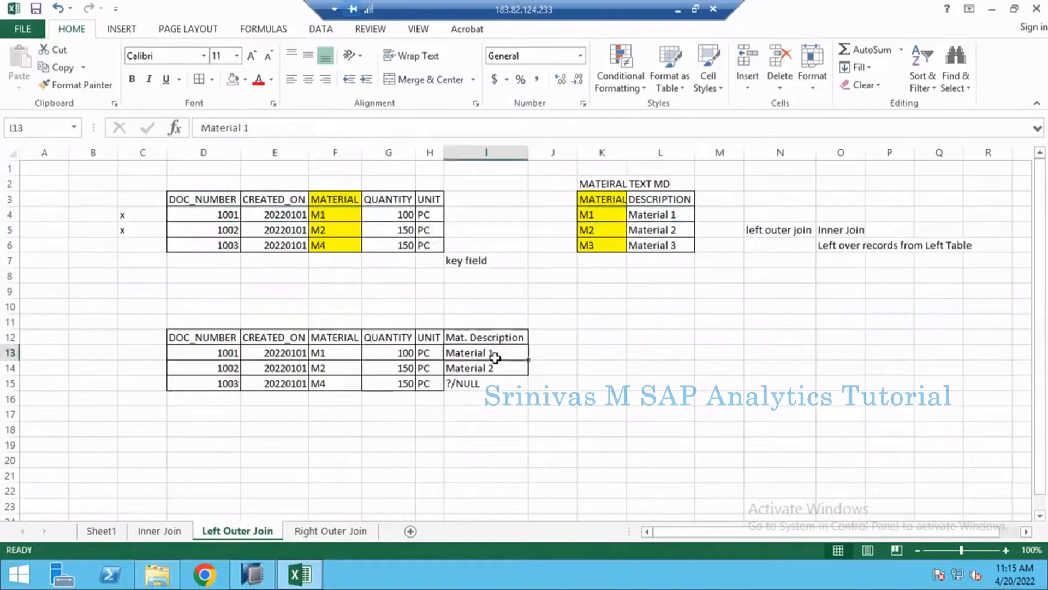
- On the Right Outer Join sheet, move the material text columns K:M in front of column B
{"action": "left_click", "coordinate": [318, 539]}
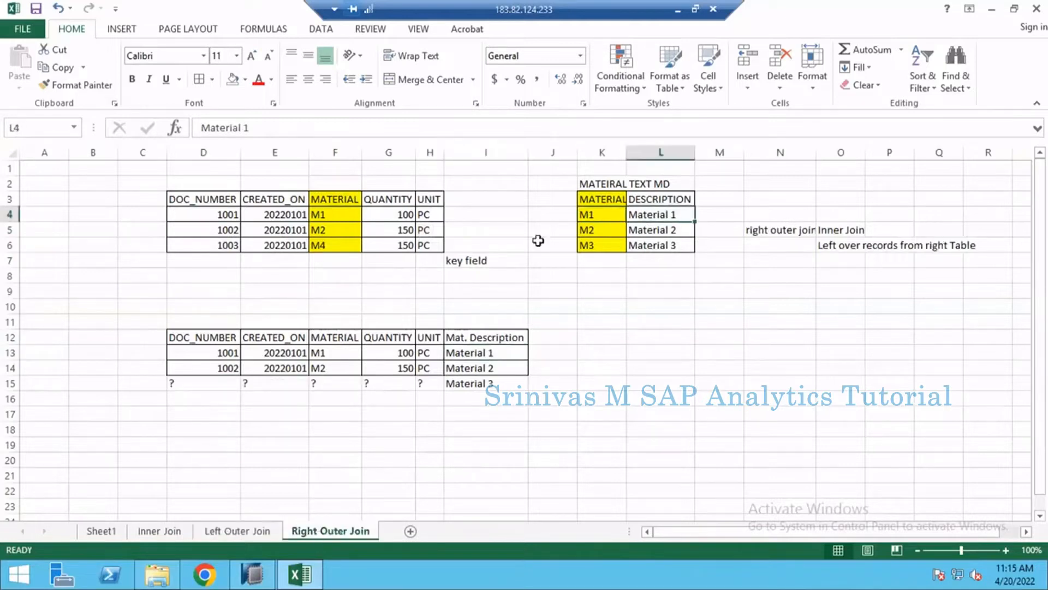
{"action": "left_click_drag", "start_coordinate": [578, 152], "coordinate": [730, 153]}
{"action": "left_click", "coordinate": [593, 214]}
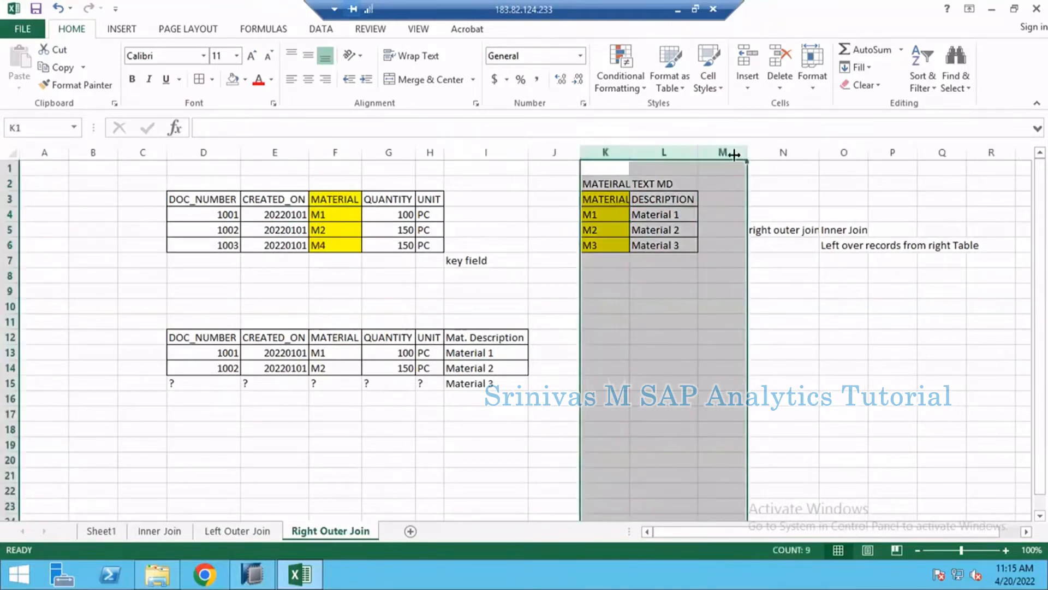
{"action": "key", "text": "ctrl+c"}
{"action": "left_click", "coordinate": [109, 153]}
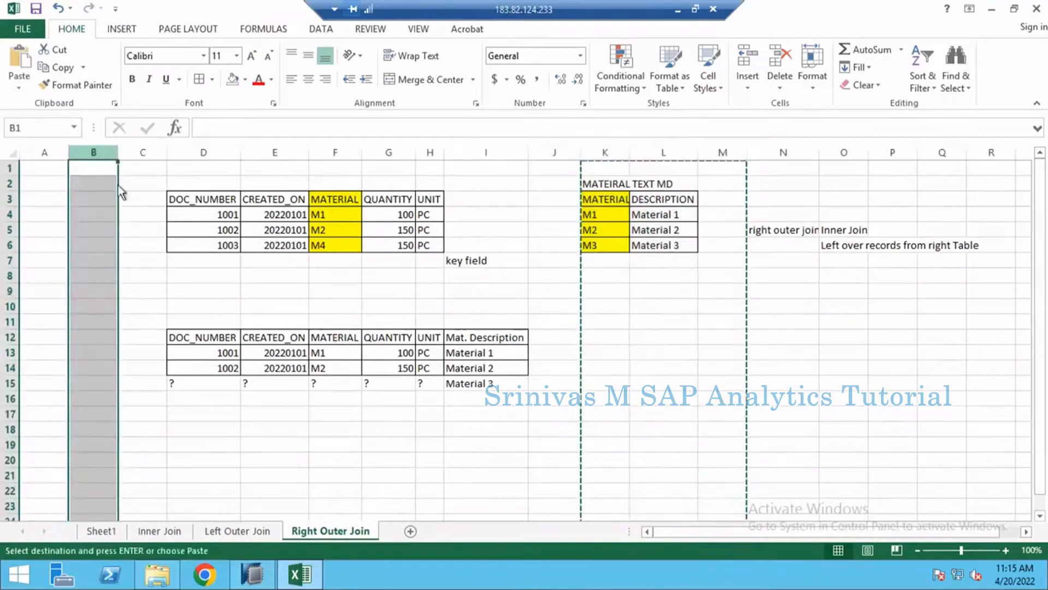
{"action": "right_click", "coordinate": [113, 153]}
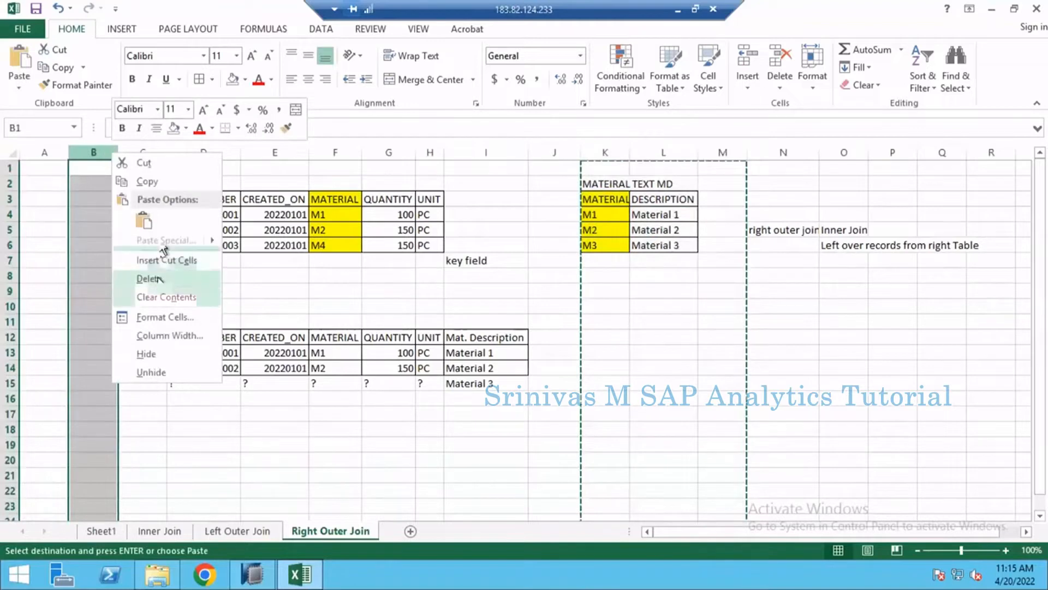
{"action": "left_click", "coordinate": [162, 260]}
{"action": "left_click", "coordinate": [276, 293]}
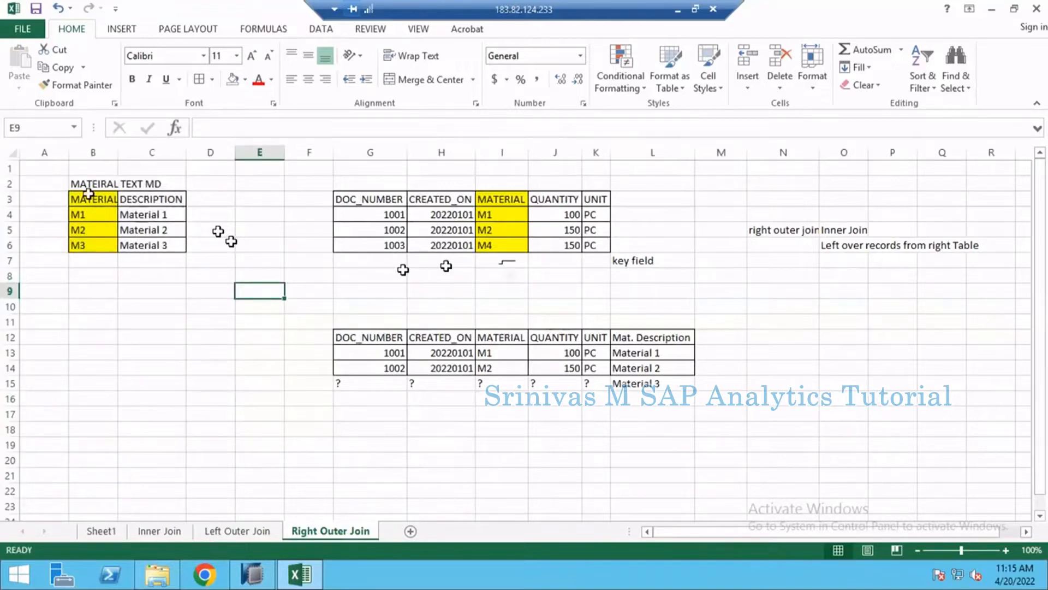
- Trace materials M1 and M2 from the text table through the sales table to their result rows
{"action": "left_click_drag", "start_coordinate": [88, 193], "coordinate": [169, 244]}
{"action": "left_click", "coordinate": [97, 217]}
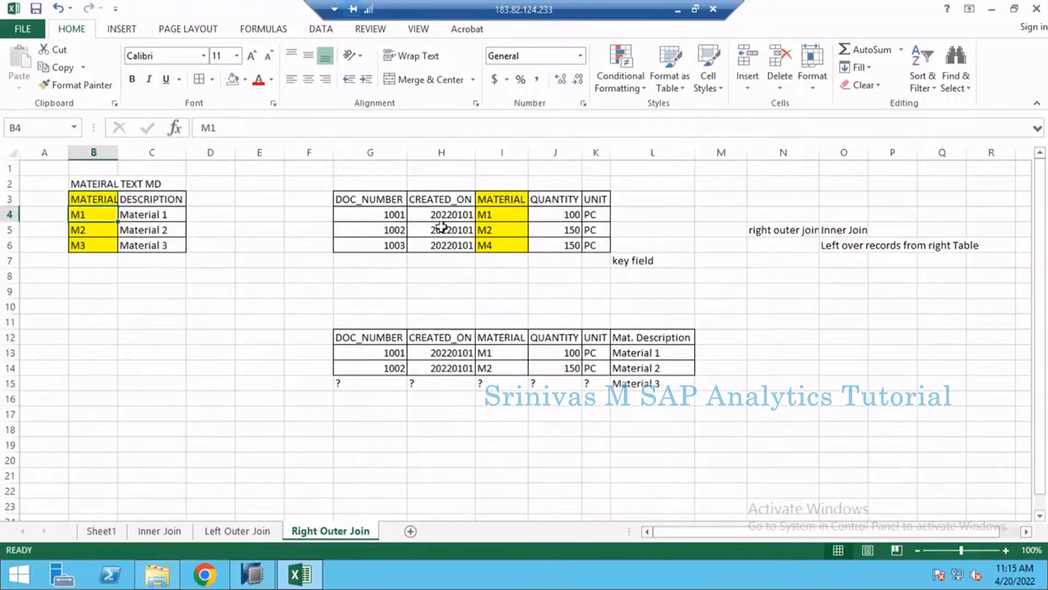
{"action": "left_click_drag", "start_coordinate": [375, 212], "coordinate": [603, 215]}
{"action": "left_click_drag", "start_coordinate": [386, 351], "coordinate": [534, 332]}
{"action": "left_click_drag", "start_coordinate": [90, 238], "coordinate": [148, 237]}
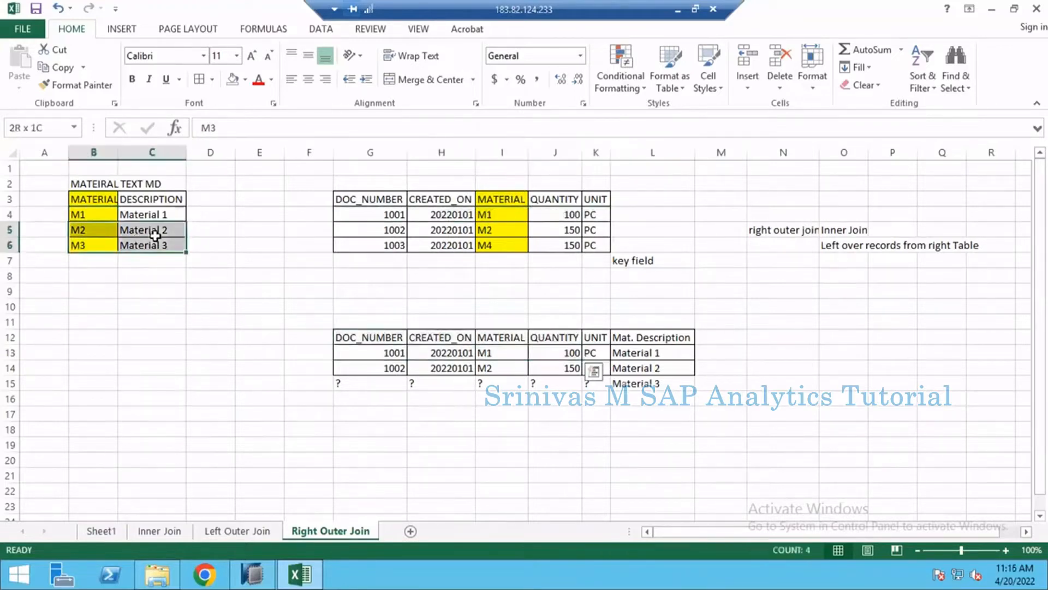
{"action": "left_click_drag", "start_coordinate": [382, 230], "coordinate": [598, 230]}
{"action": "left_click", "coordinate": [385, 368]}
{"action": "left_click_drag", "start_coordinate": [474, 368], "coordinate": [653, 368]}
- Trace material M3 to its result row and check its "?" fields against the sales table
{"action": "left_click", "coordinate": [84, 243]}
{"action": "left_click_drag", "start_coordinate": [160, 247], "coordinate": [164, 247]}
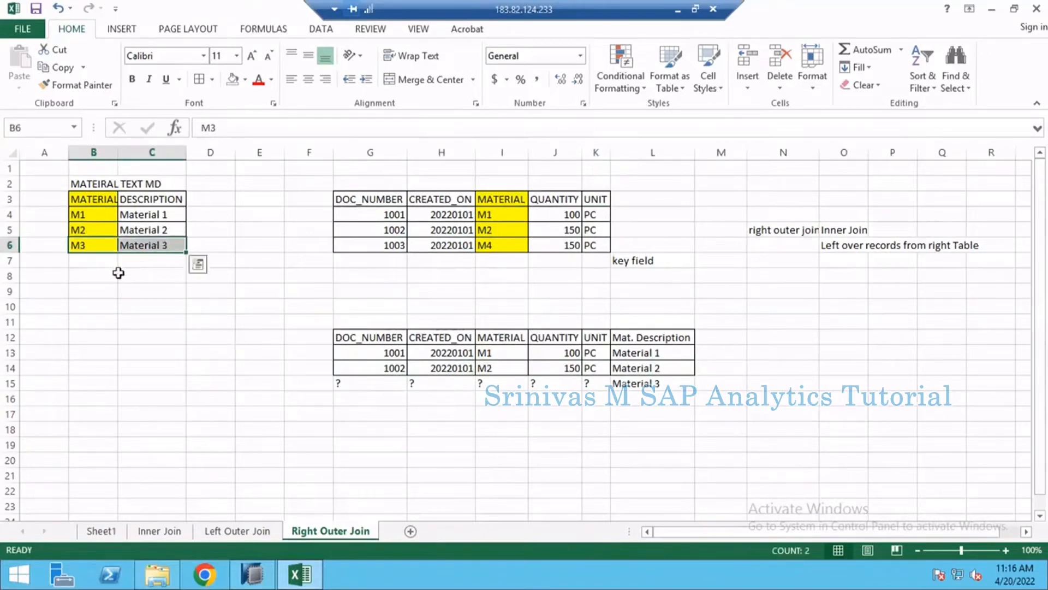
{"action": "left_click", "coordinate": [647, 382]}
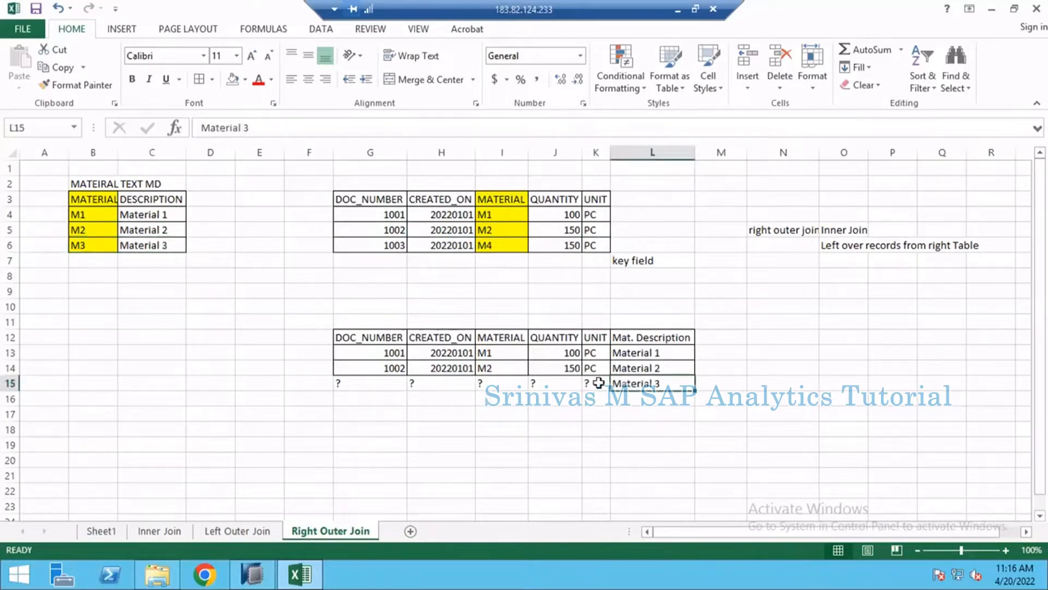
{"action": "left_click_drag", "start_coordinate": [601, 382], "coordinate": [358, 386]}
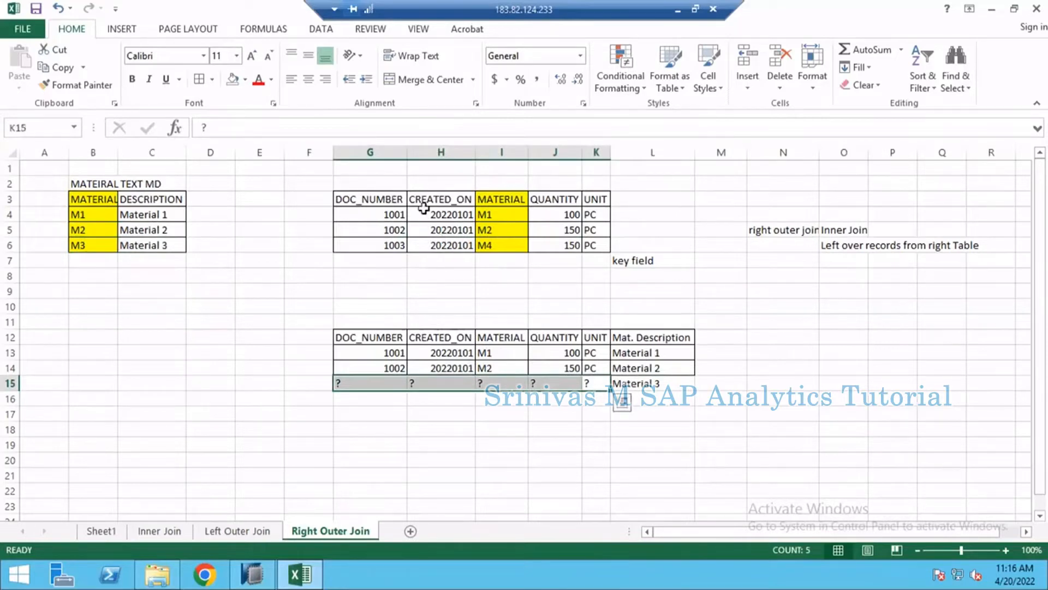
{"action": "left_click_drag", "start_coordinate": [371, 183], "coordinate": [565, 246]}
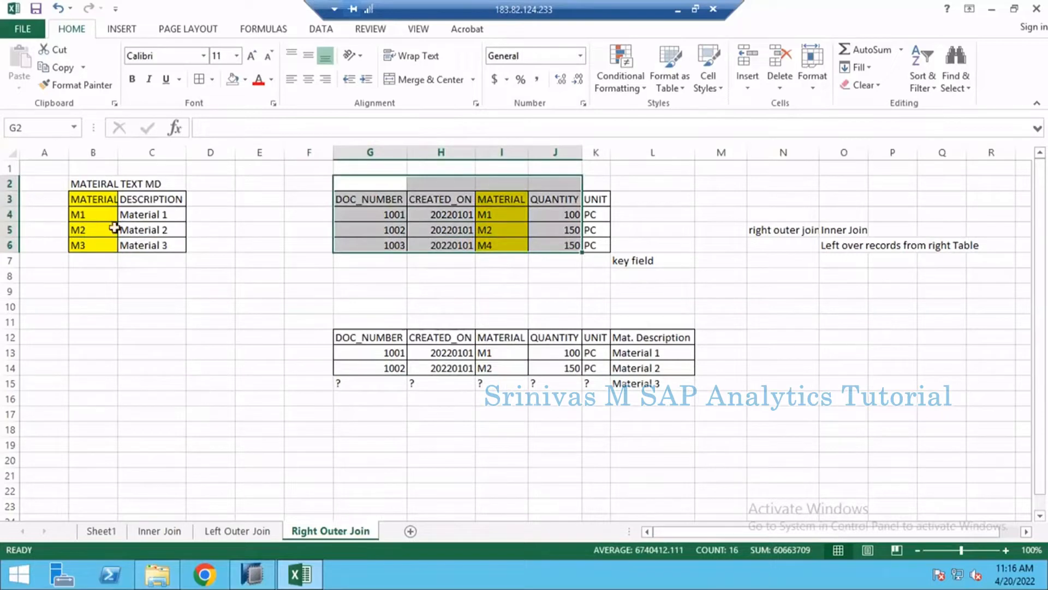
- Undo the move of the material text columns and clear the pending cut selection
{"action": "left_click_drag", "start_coordinate": [89, 153], "coordinate": [210, 153]}
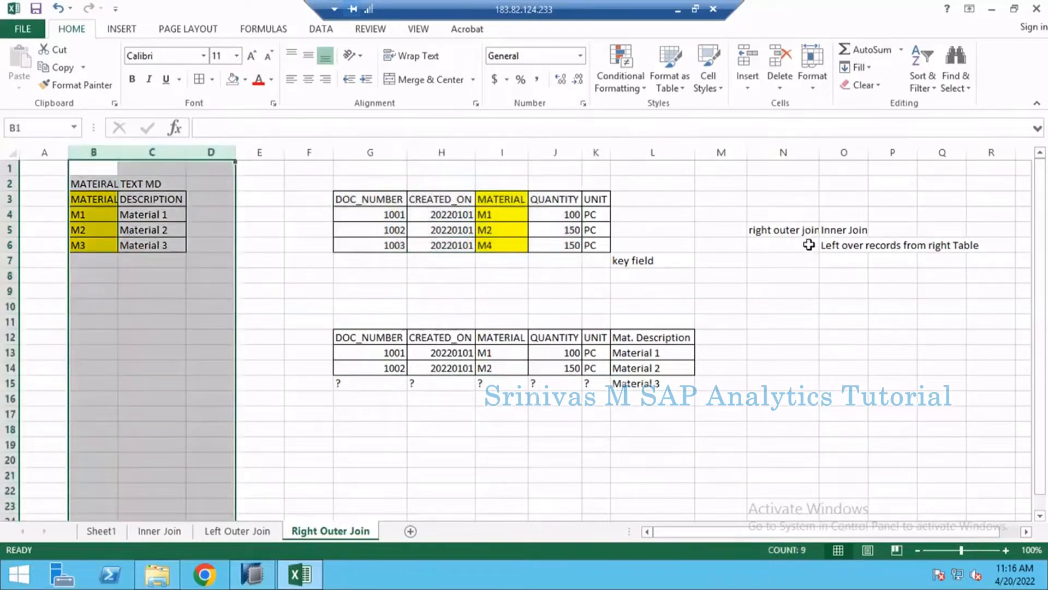
{"action": "key", "text": "ctrl+z"}
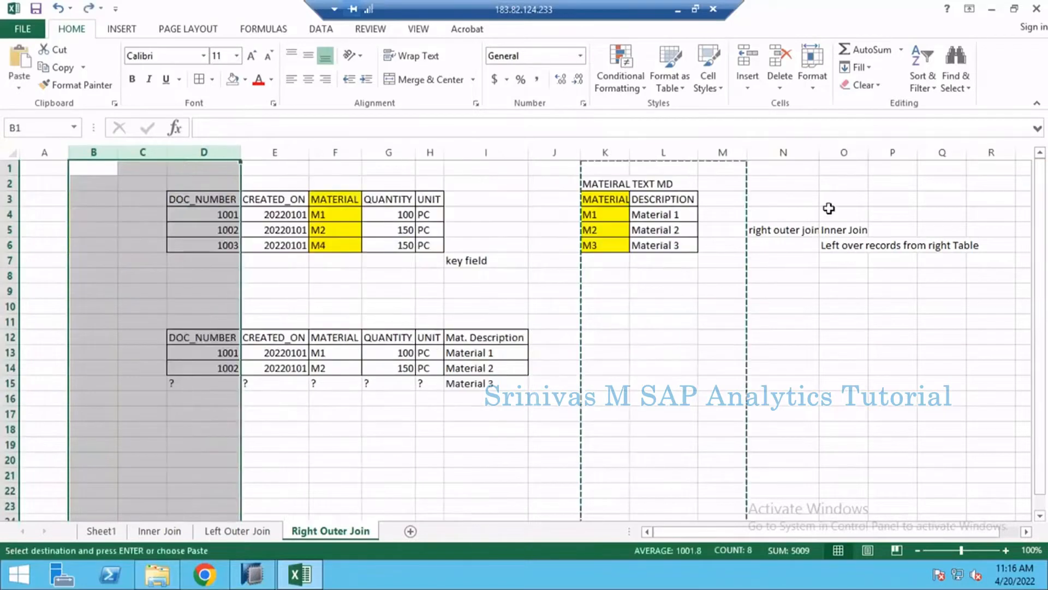
{"action": "left_click", "coordinate": [658, 297]}
{"action": "key", "text": "Escape"}
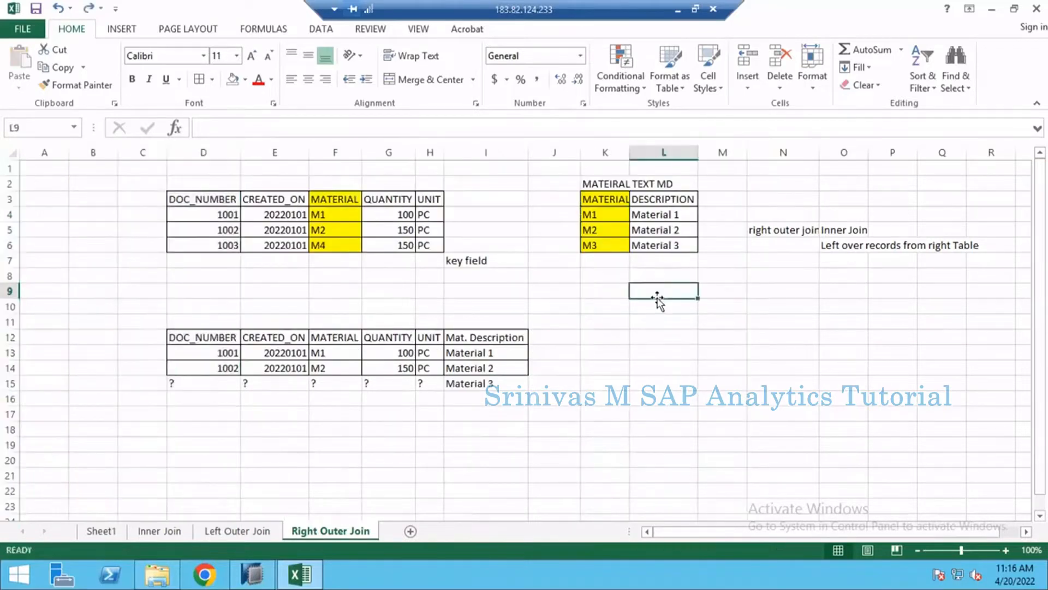
- Review the right outer join result table, including its headers, and compare it with the Inner Join sheet
{"action": "left_click_drag", "start_coordinate": [217, 340], "coordinate": [524, 389]}
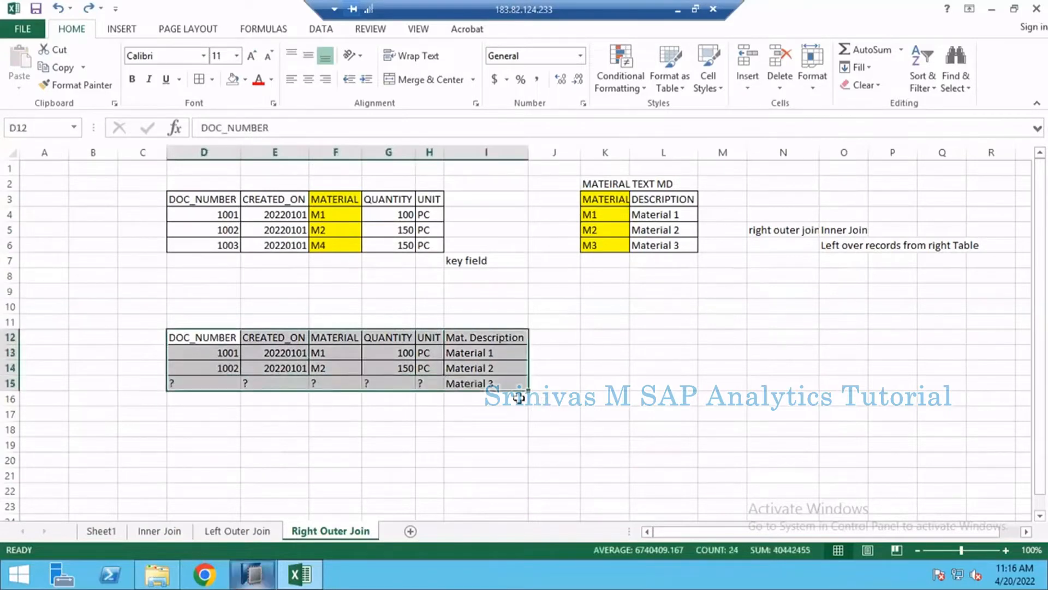
{"action": "left_click", "coordinate": [159, 531]}
{"action": "left_click", "coordinate": [312, 401]}
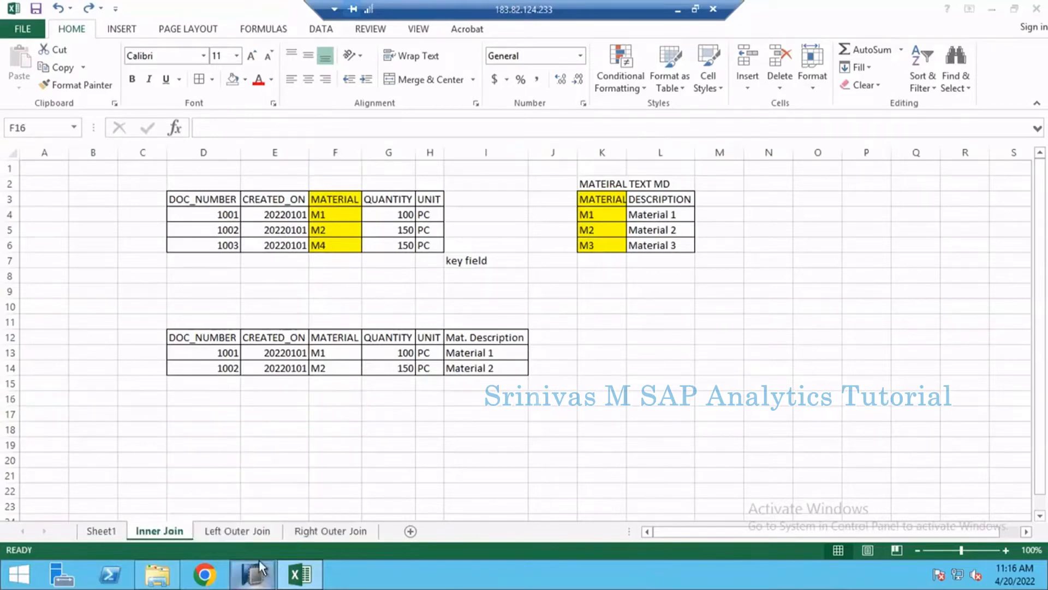
- Switch to SAP HANA Studio and close all open table and SQL console editors without saving the consoles
{"action": "left_click", "coordinate": [259, 560]}
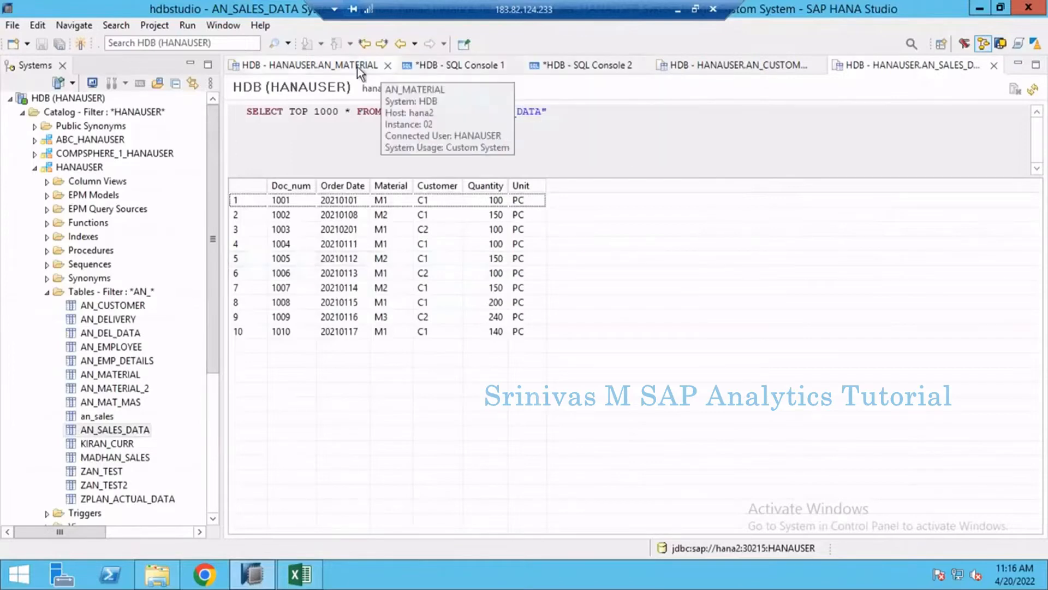
{"action": "left_click", "coordinate": [377, 67]}
{"action": "left_click", "coordinate": [388, 65]}
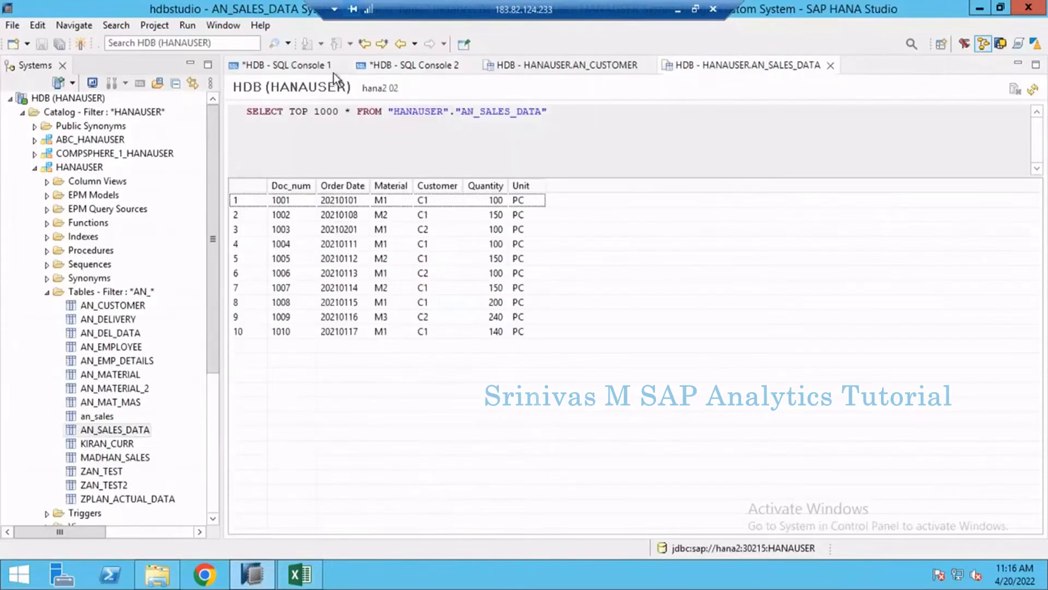
{"action": "left_click", "coordinate": [342, 65]}
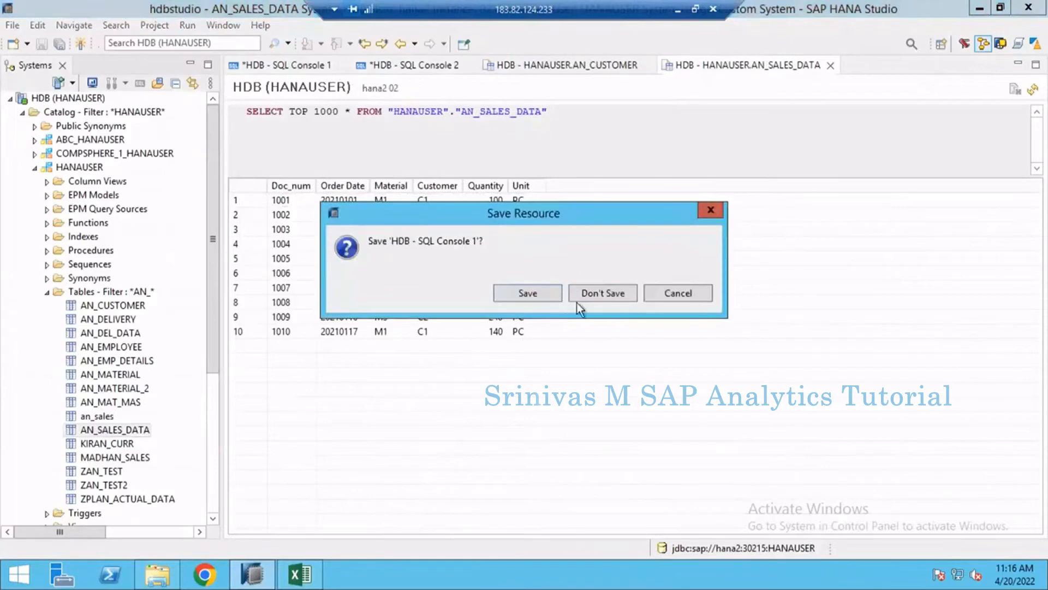
{"action": "left_click", "coordinate": [602, 293]}
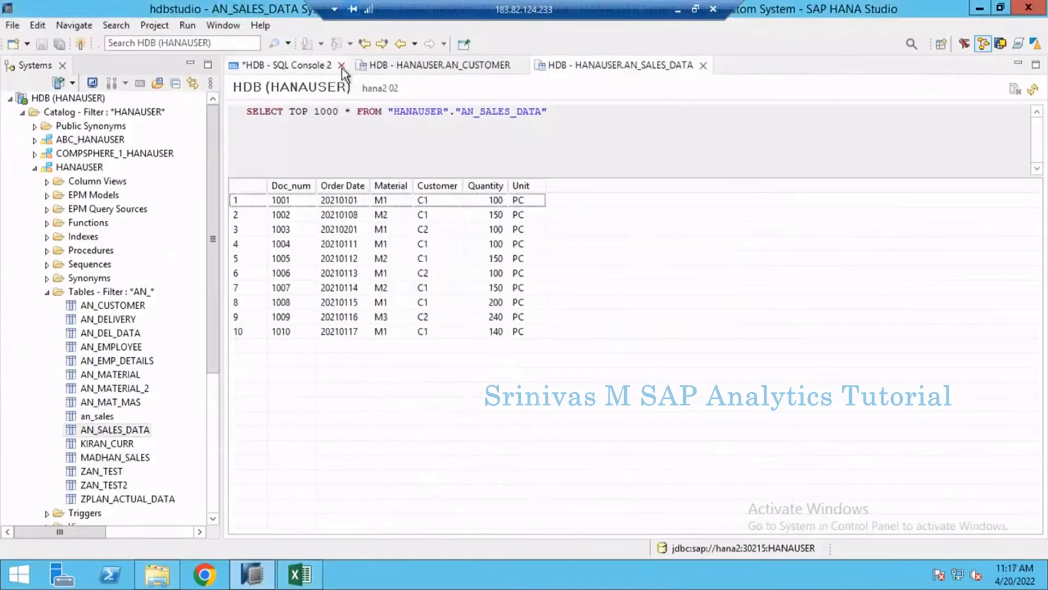
{"action": "left_click", "coordinate": [342, 68]}
{"action": "left_click", "coordinate": [602, 292]}
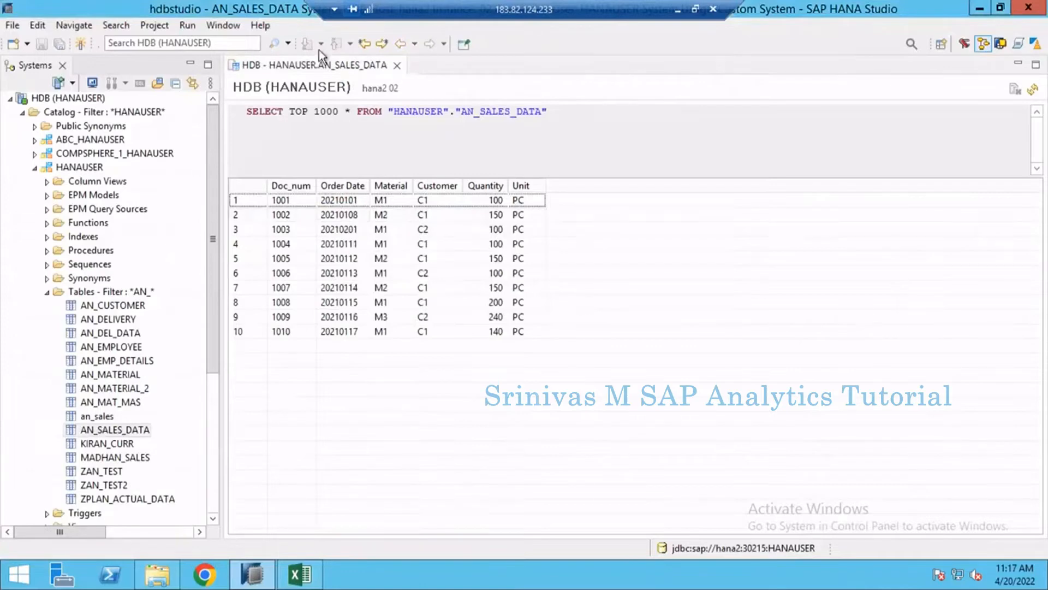
{"action": "left_click", "coordinate": [397, 65]}
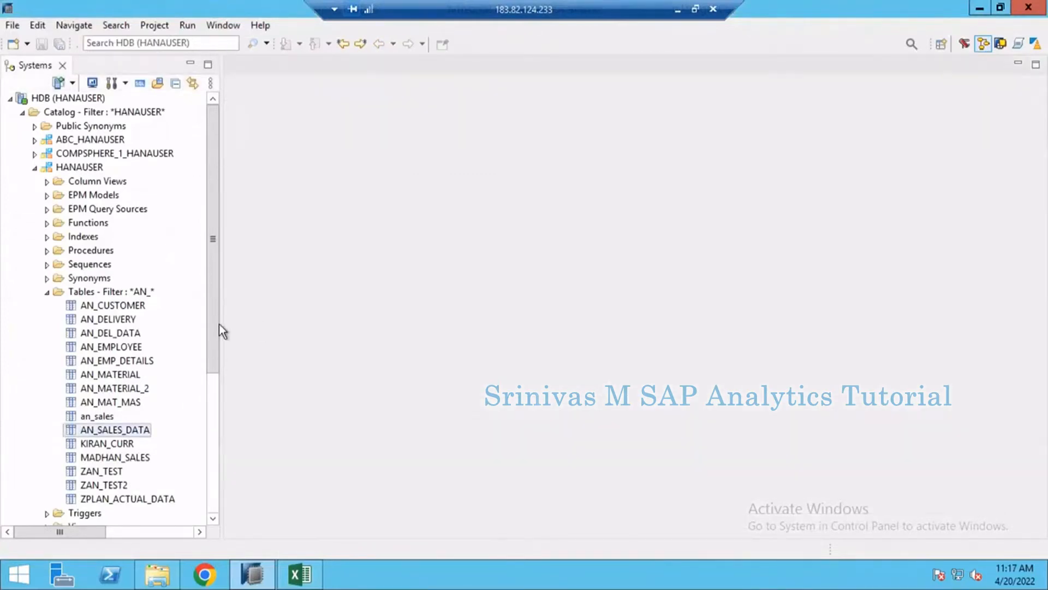
- Open the content of the AN_SALES_DATA table from the HANAUSER schema to view its records
{"action": "left_click_drag", "start_coordinate": [217, 322], "coordinate": [213, 383]}
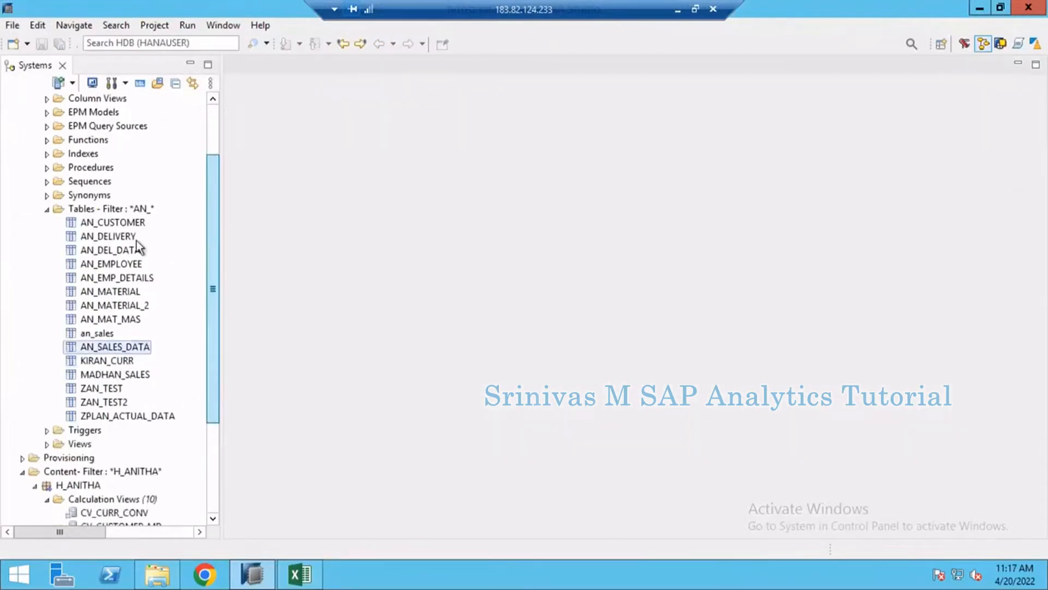
{"action": "left_click", "coordinate": [118, 352]}
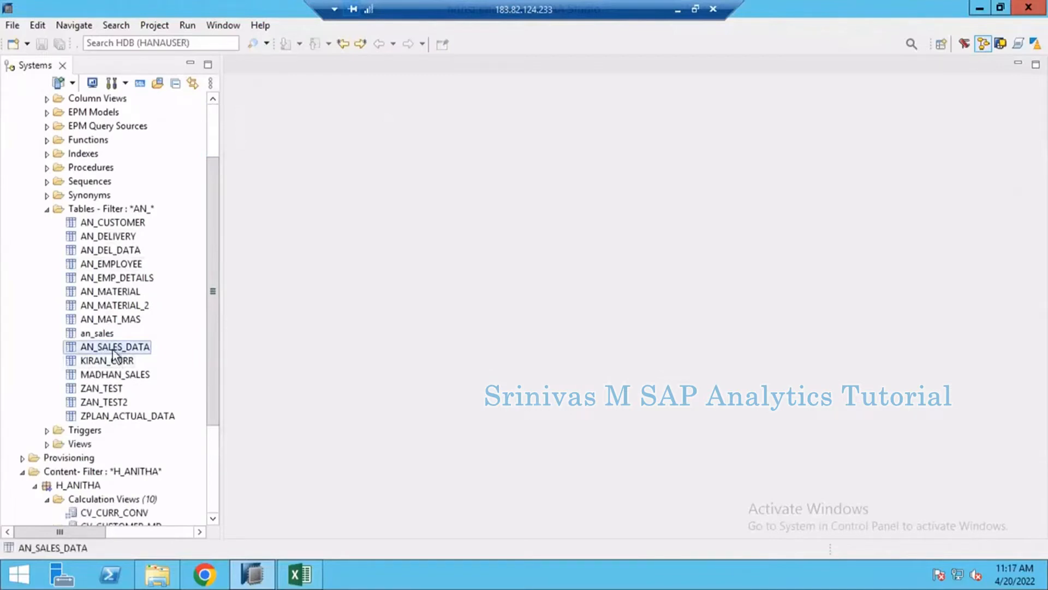
{"action": "right_click", "coordinate": [113, 350]}
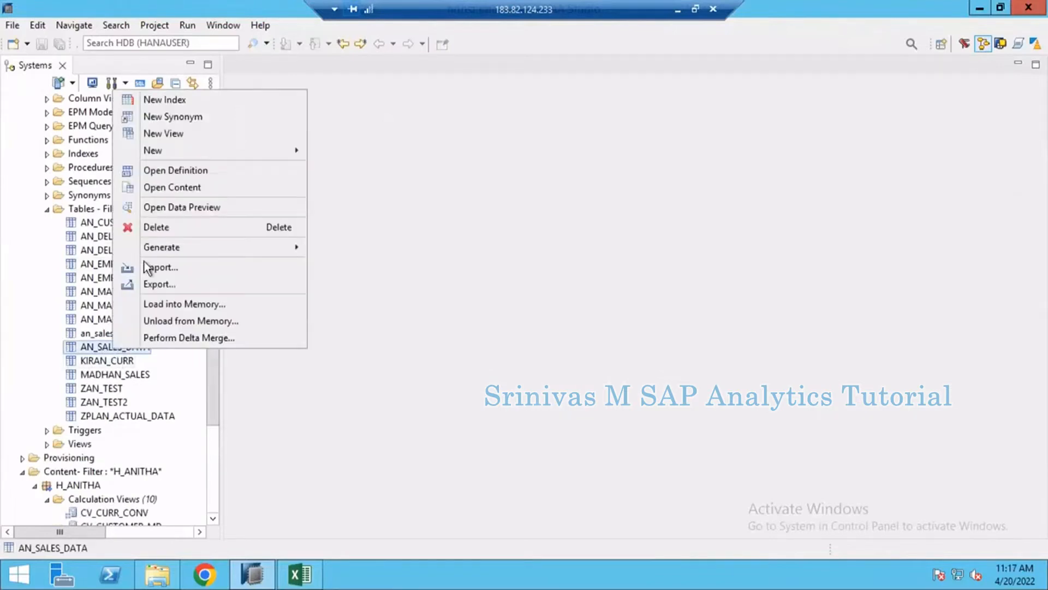
{"action": "left_click", "coordinate": [178, 187]}
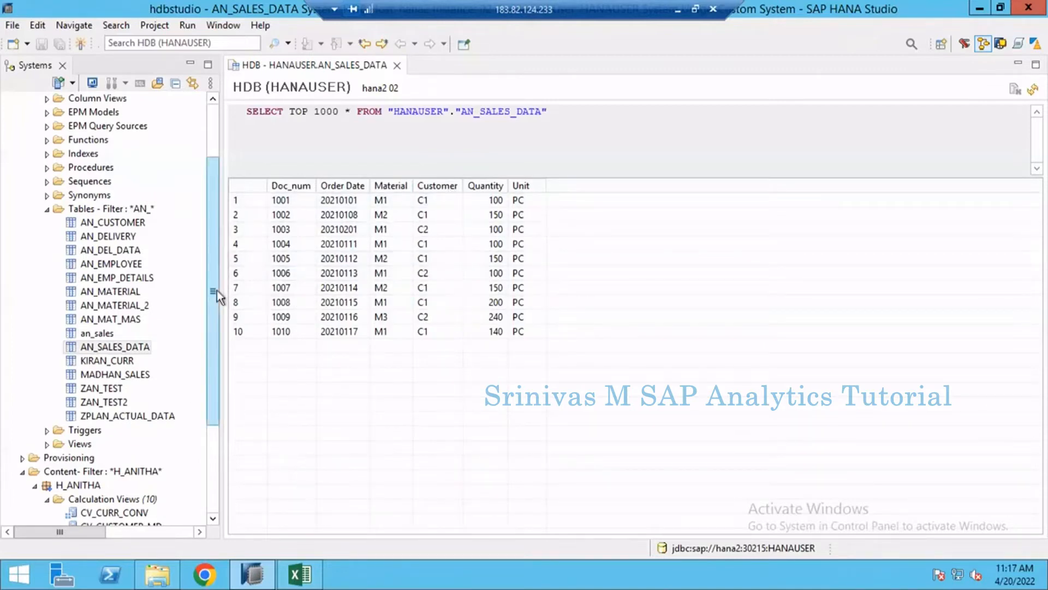
- Create a standard graphical calculation view named CV_SALES_JOIN_EXMP with data category CUBE and no star join
{"action": "left_click_drag", "start_coordinate": [217, 290], "coordinate": [217, 298]}
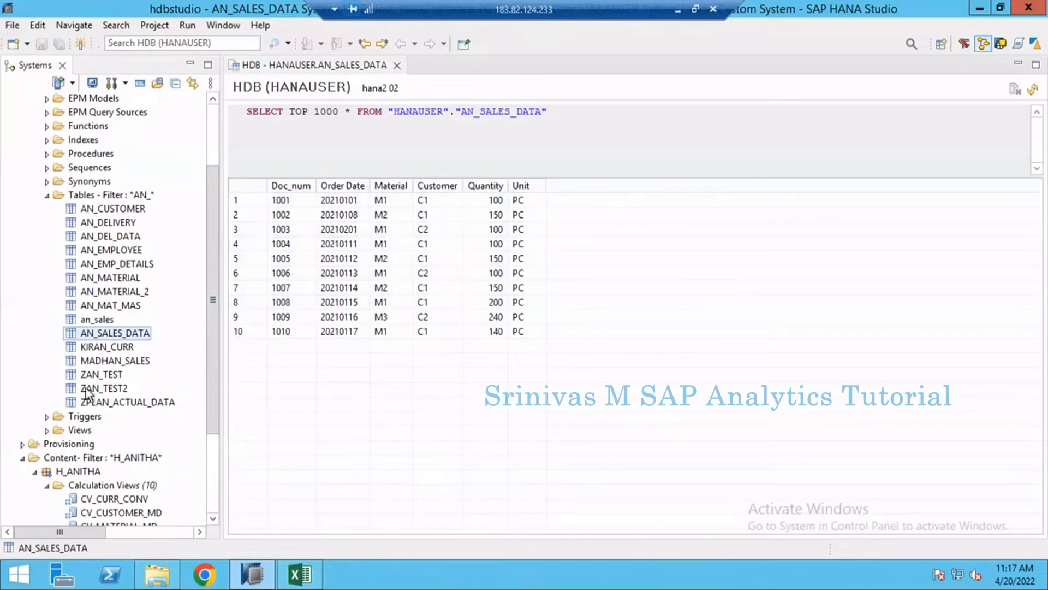
{"action": "left_click", "coordinate": [94, 486]}
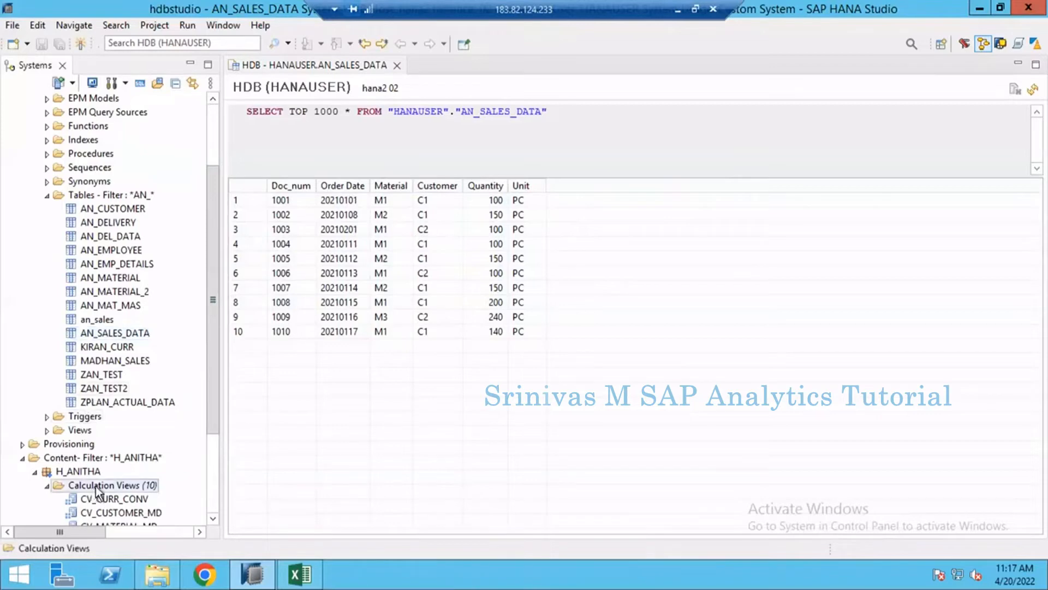
{"action": "scroll", "coordinate": [112, 426], "scroll_direction": "down", "scroll_amount": 3}
{"action": "right_click", "coordinate": [113, 365]}
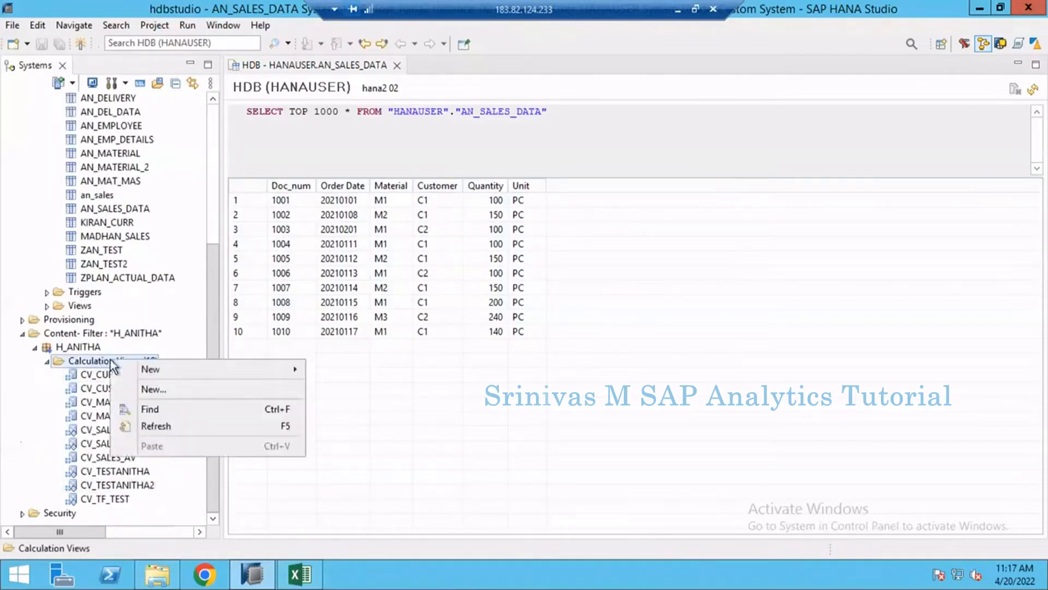
{"action": "left_click", "coordinate": [178, 389]}
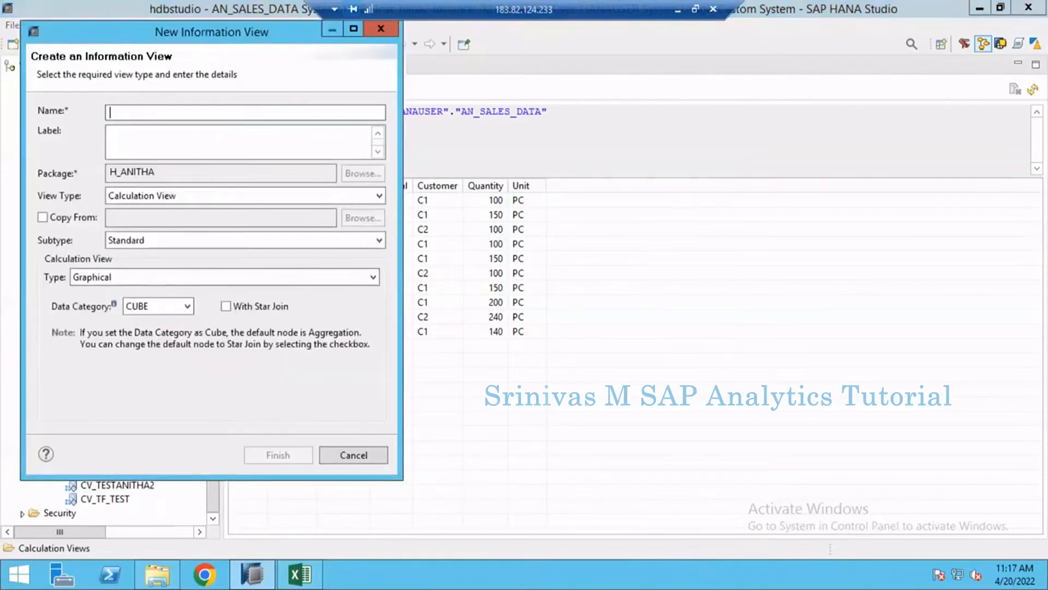
{"action": "type", "text": "CV_SALES_JOIN_EXMP"}
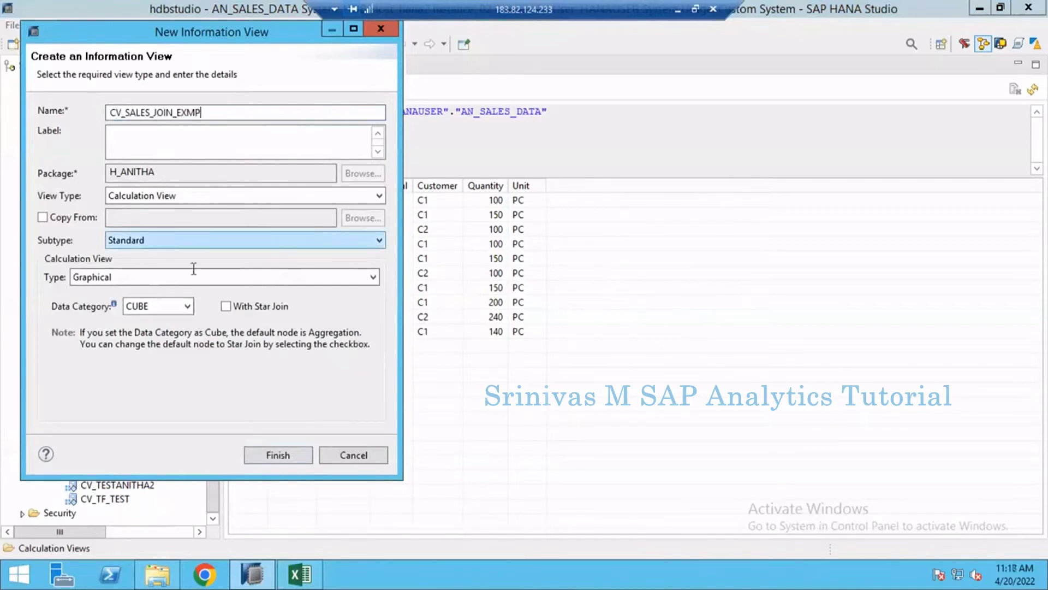
{"action": "left_click", "coordinate": [279, 455]}
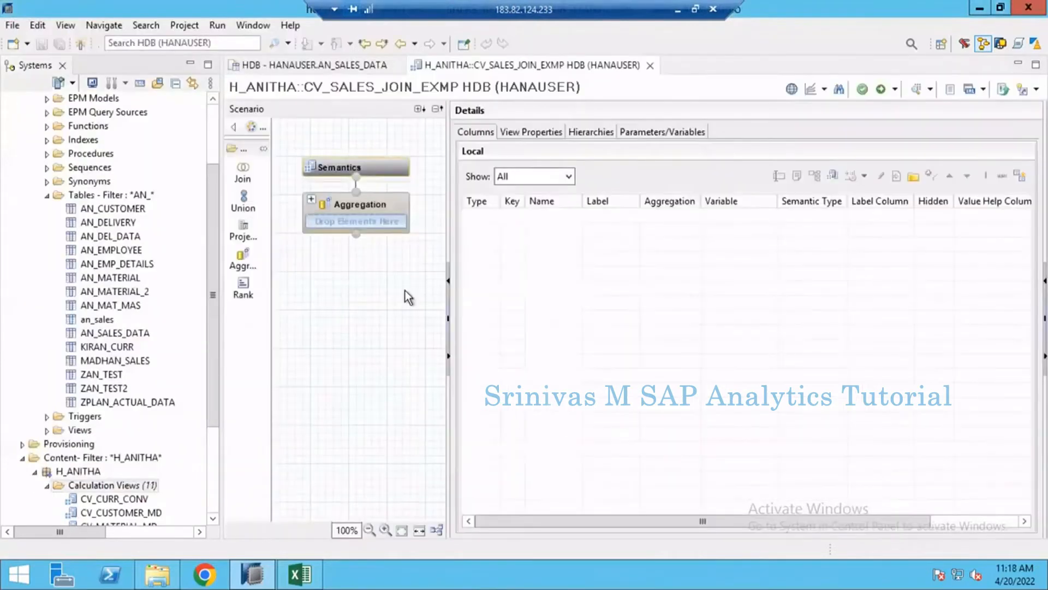
- Widen the scenario area, add a projection node below the Aggregation node and assign the AN_SALES_DATA table to it
{"action": "left_click_drag", "start_coordinate": [522, 224], "coordinate": [580, 225]}
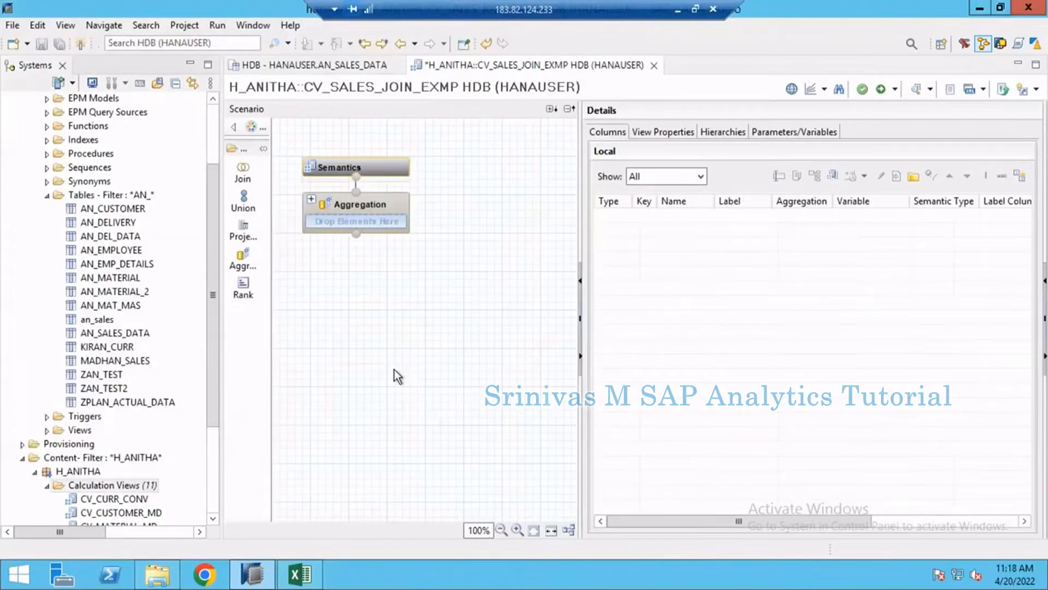
{"action": "left_click", "coordinate": [244, 230]}
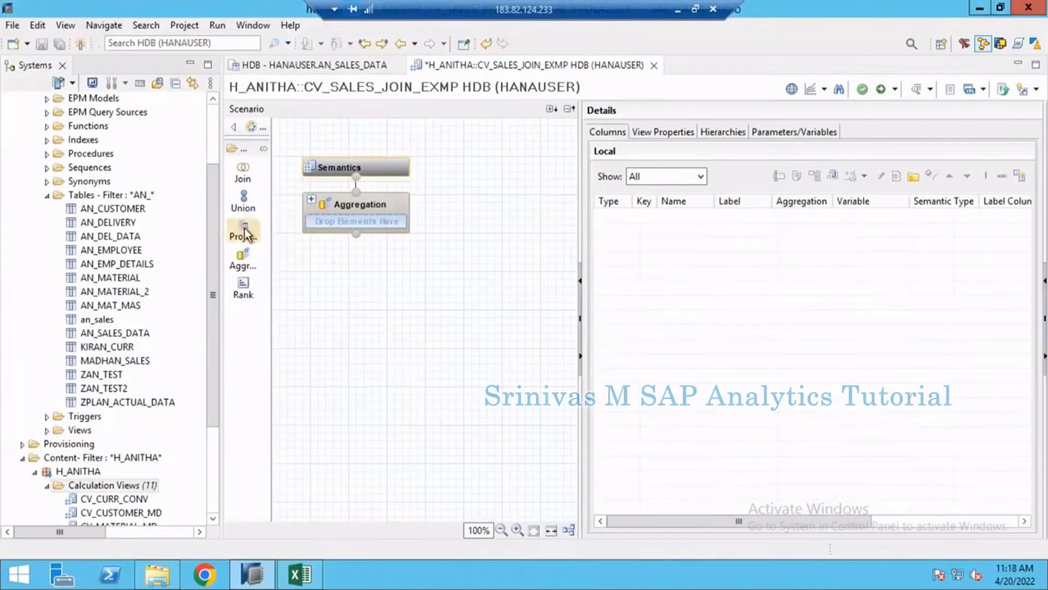
{"action": "left_click", "coordinate": [342, 409]}
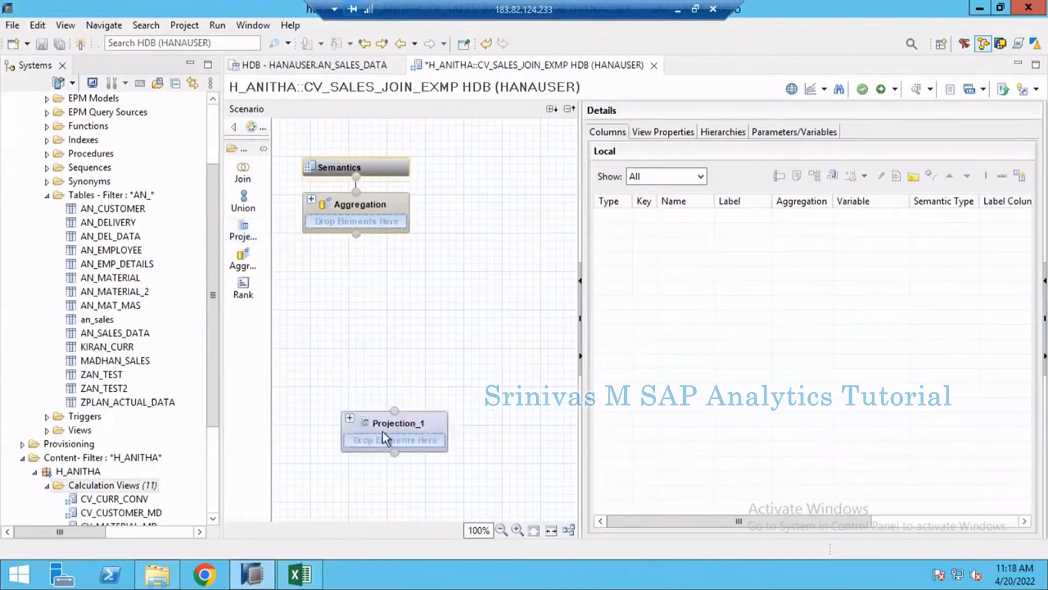
{"action": "left_click_drag", "start_coordinate": [389, 421], "coordinate": [364, 374]}
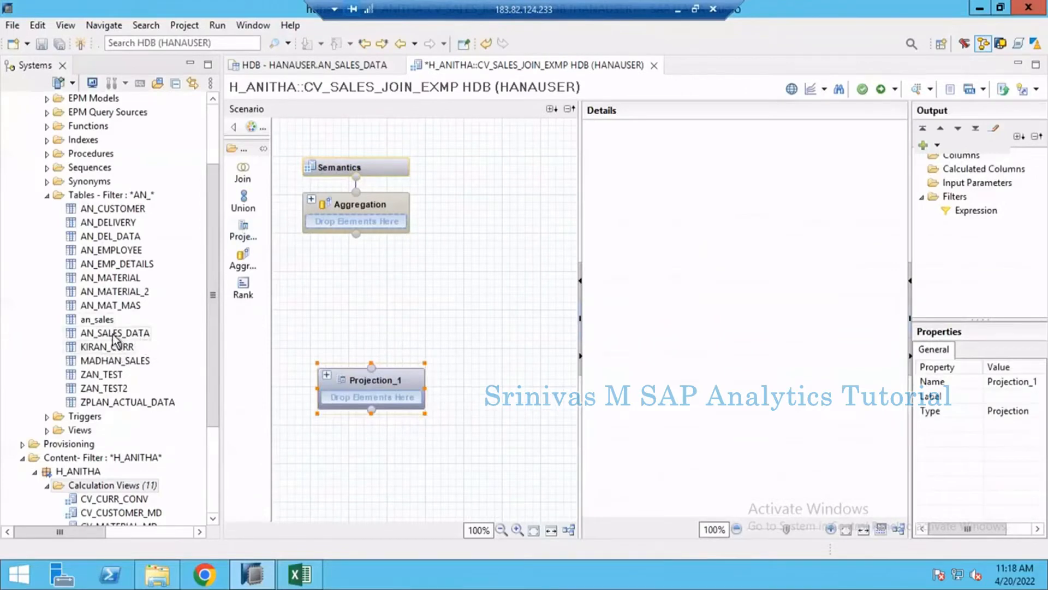
{"action": "left_click", "coordinate": [100, 334]}
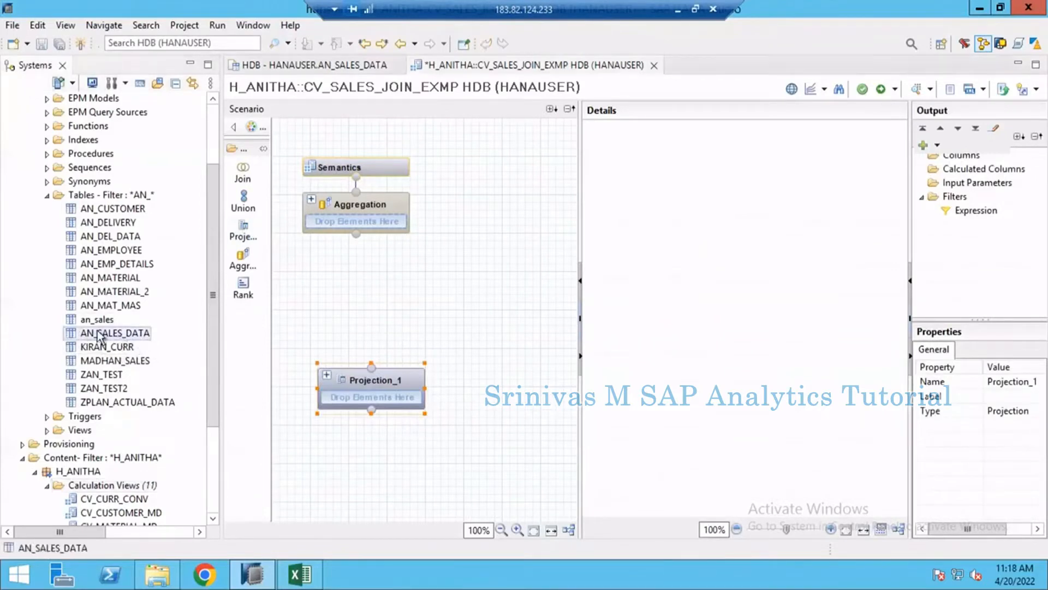
{"action": "left_click_drag", "start_coordinate": [100, 334], "coordinate": [375, 400]}
{"action": "left_click", "coordinate": [375, 401]}
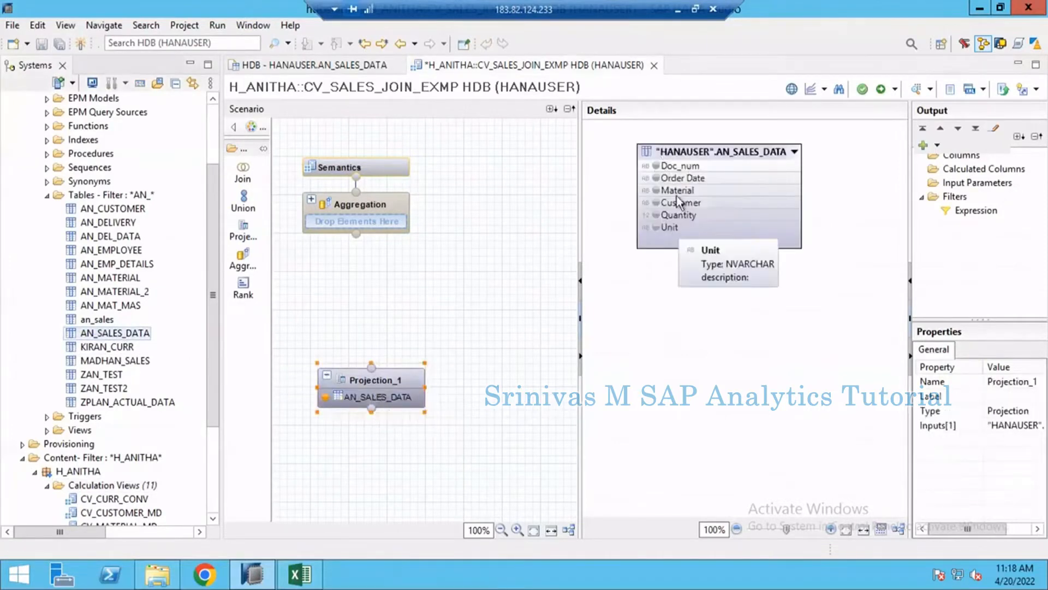
- Add all AN_SALES_DATA columns to the sales projection's output and widen the output area to check them
{"action": "right_click", "coordinate": [702, 152]}
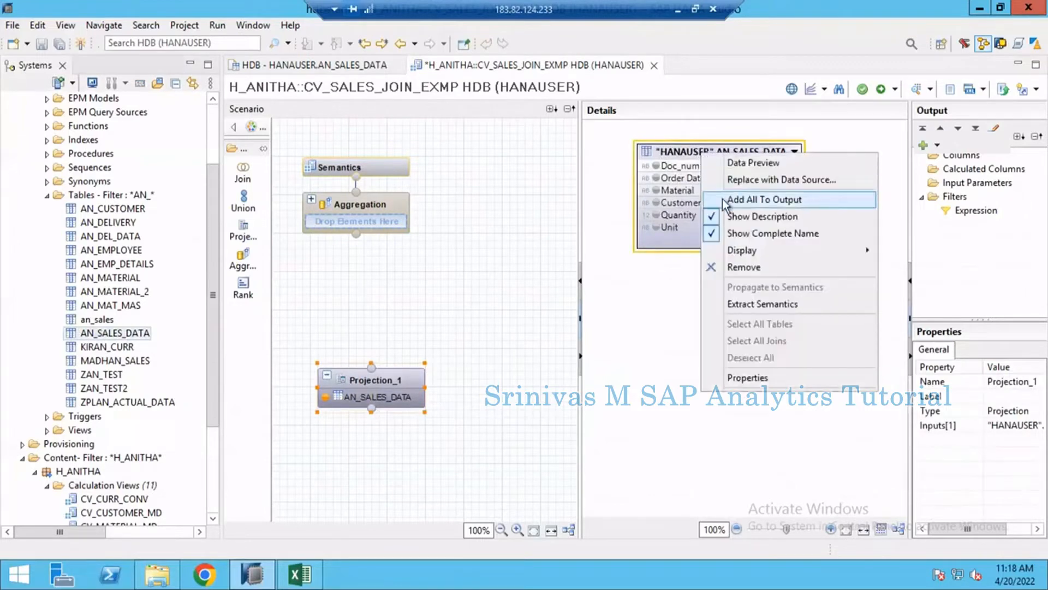
{"action": "left_click", "coordinate": [725, 201]}
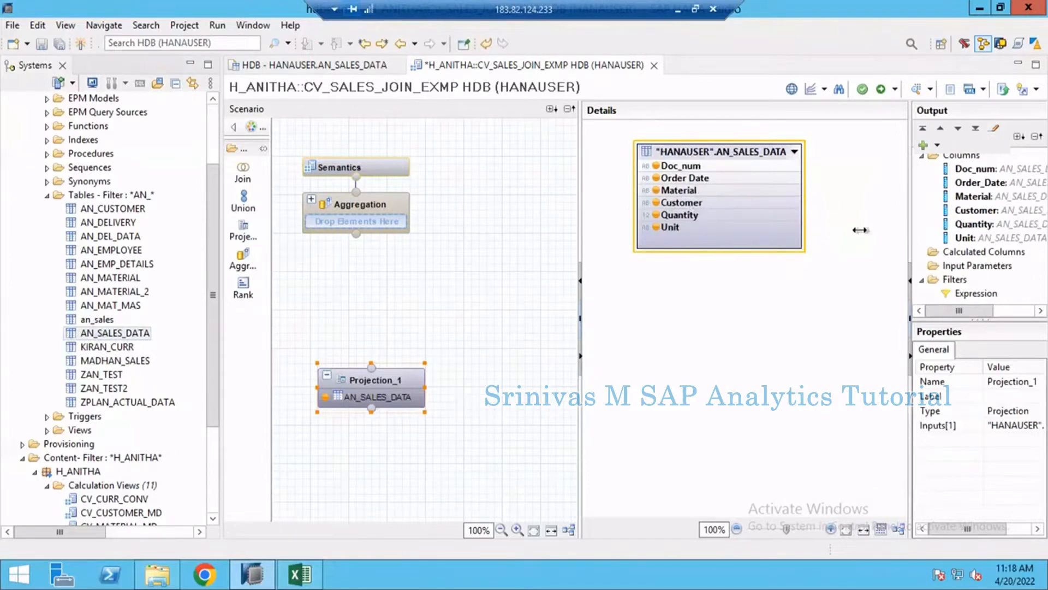
{"action": "left_click_drag", "start_coordinate": [860, 230], "coordinate": [840, 229]}
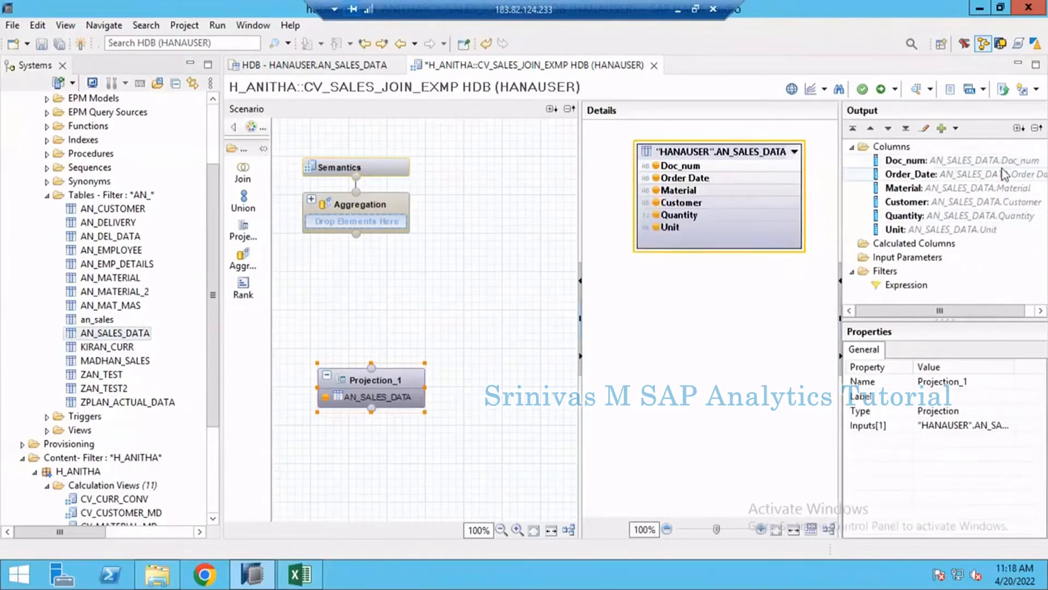
{"action": "left_click", "coordinate": [891, 148]}
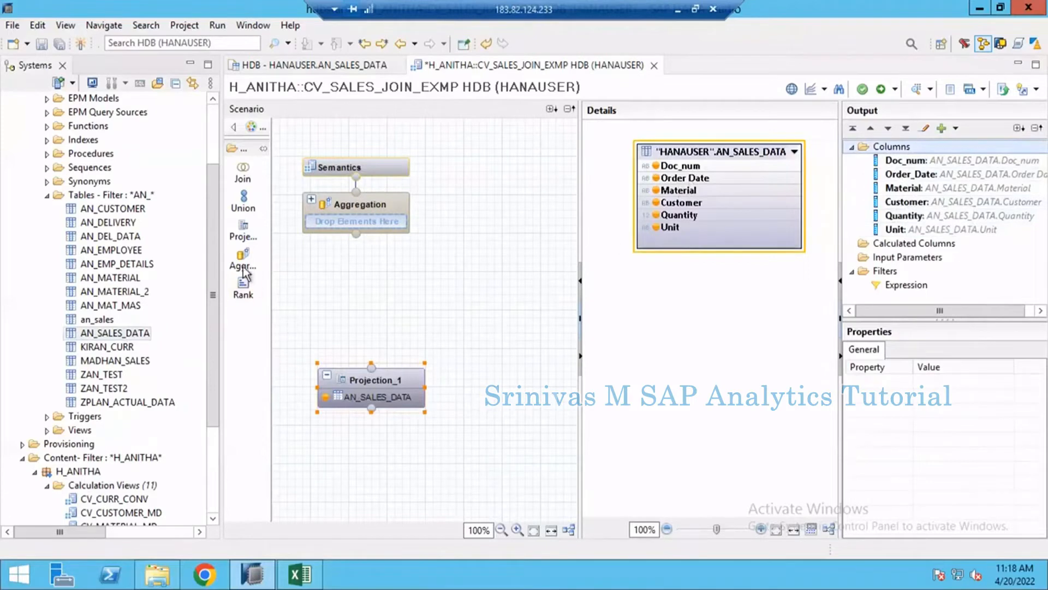
- Add a second projection node with the AN_CUSTOMER table as its source and place it beside the sales projection
{"action": "left_click", "coordinate": [241, 232]}
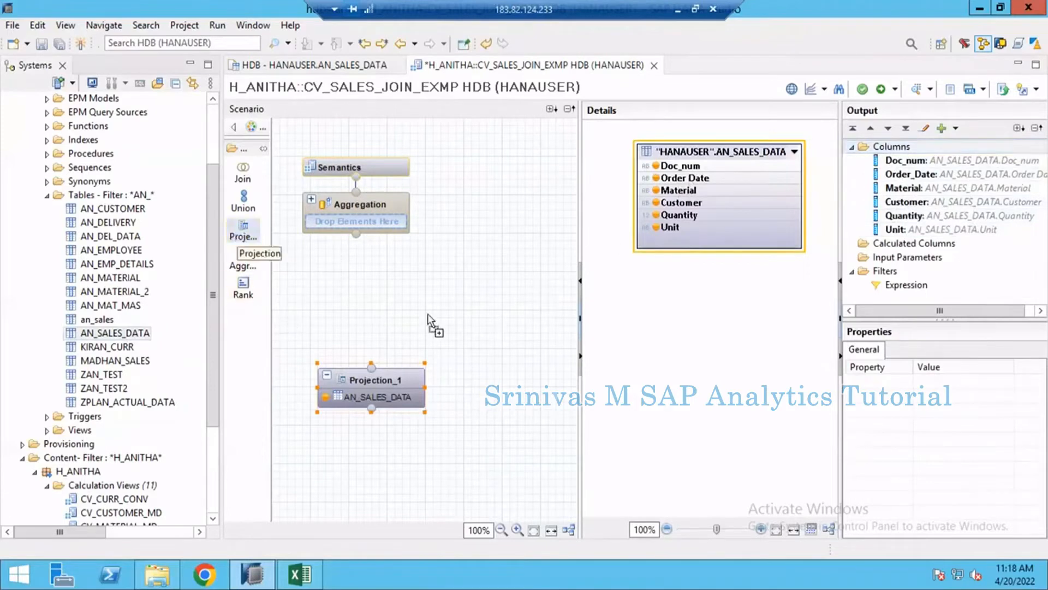
{"action": "left_click", "coordinate": [478, 405]}
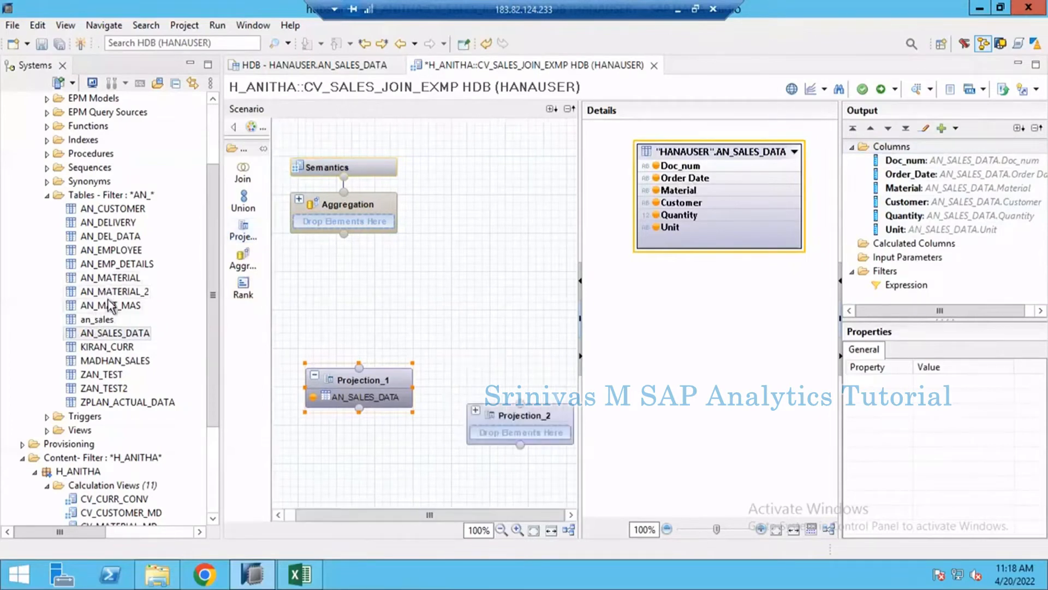
{"action": "left_click", "coordinate": [102, 210]}
{"action": "left_click_drag", "start_coordinate": [102, 212], "coordinate": [509, 433]}
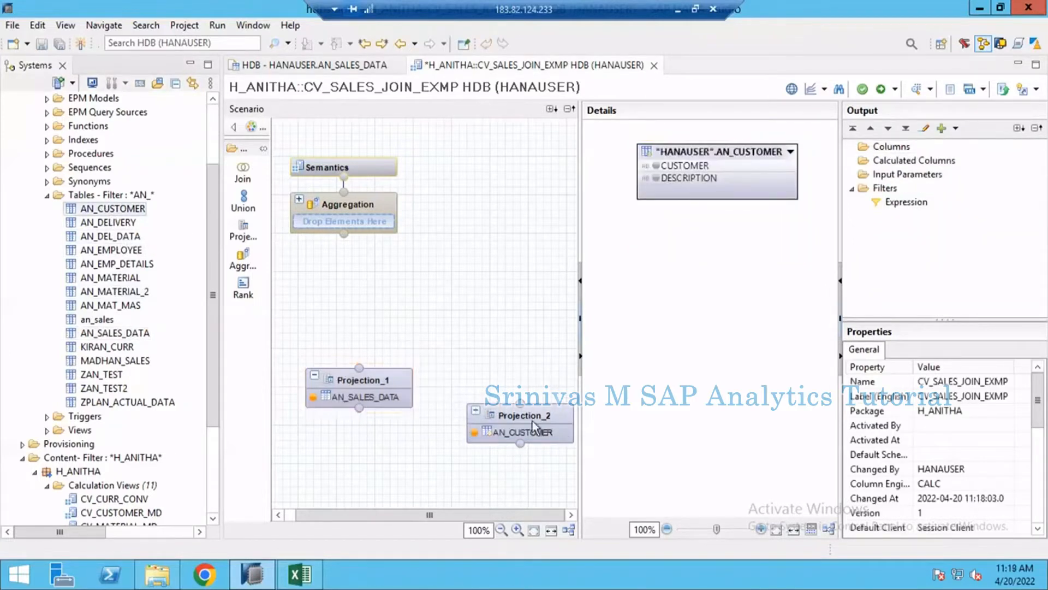
{"action": "left_click_drag", "start_coordinate": [522, 417], "coordinate": [503, 378]}
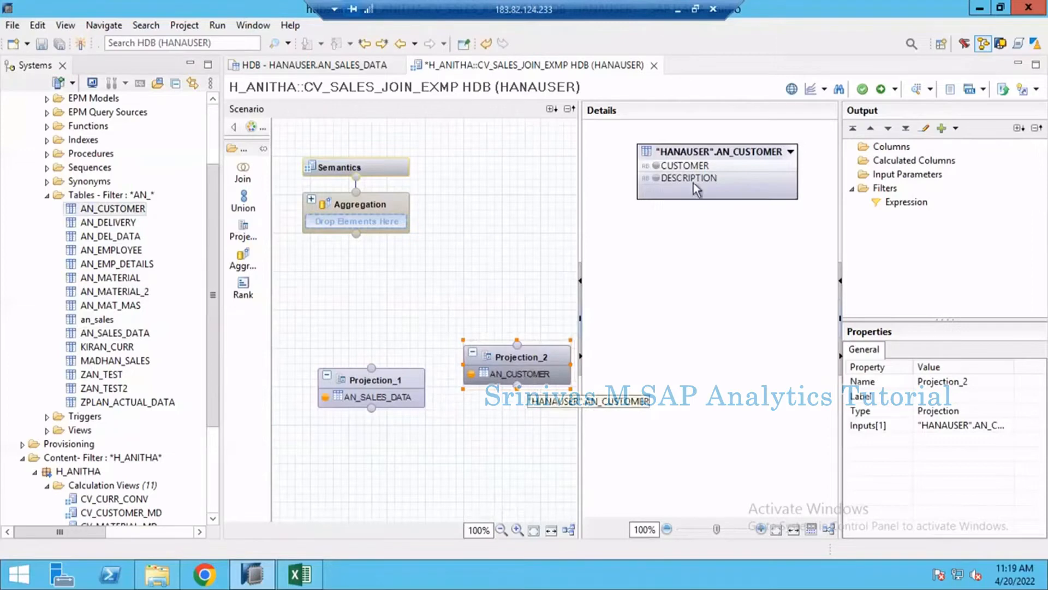
- Add all AN_CUSTOMER columns to the customer projection's output and widen the output area to check them
{"action": "right_click", "coordinate": [699, 153]}
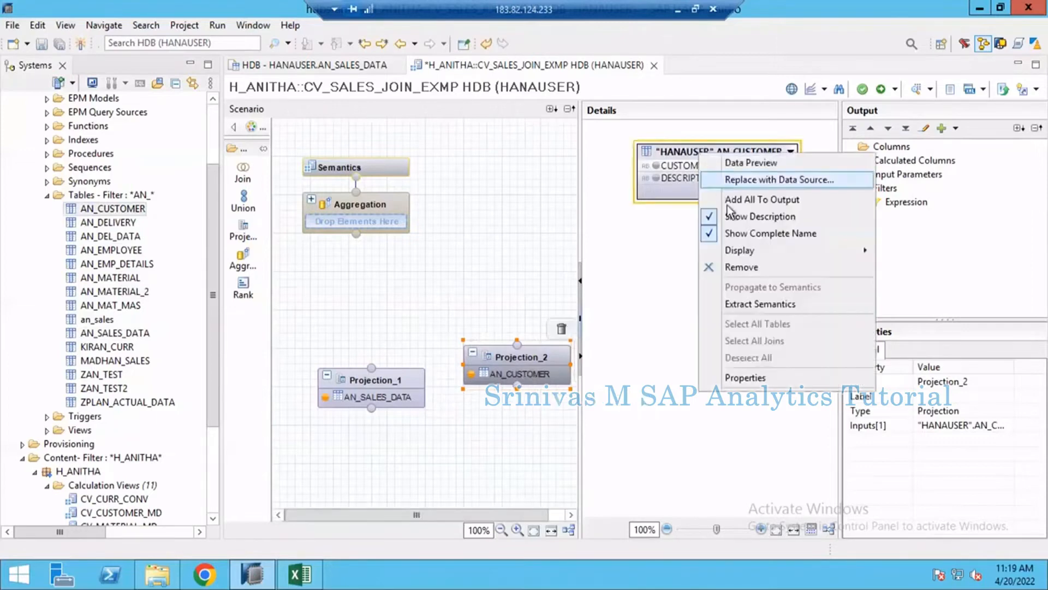
{"action": "left_click", "coordinate": [673, 145]}
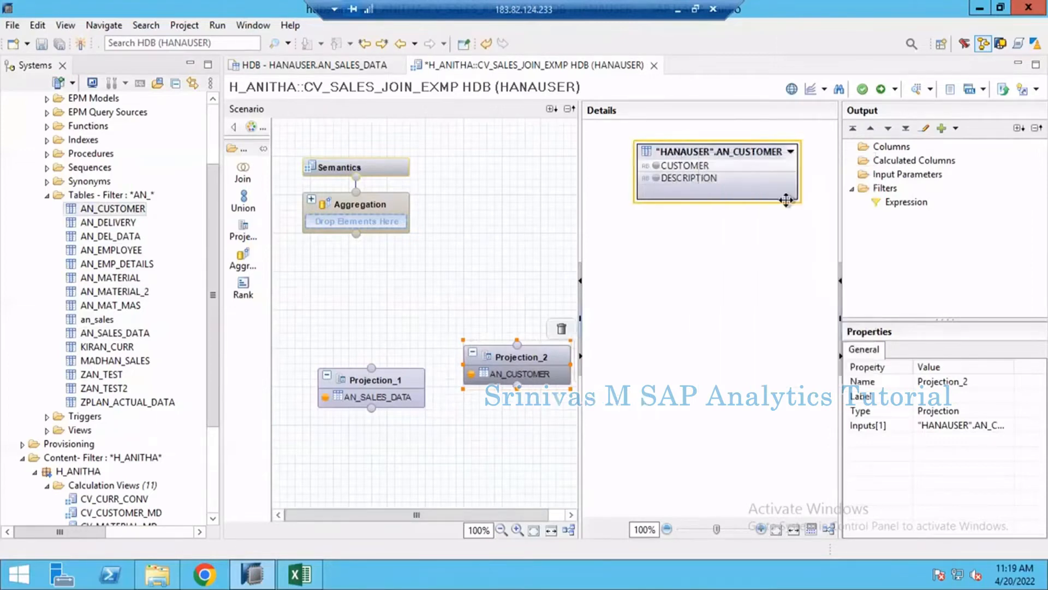
{"action": "left_click", "coordinate": [893, 152]}
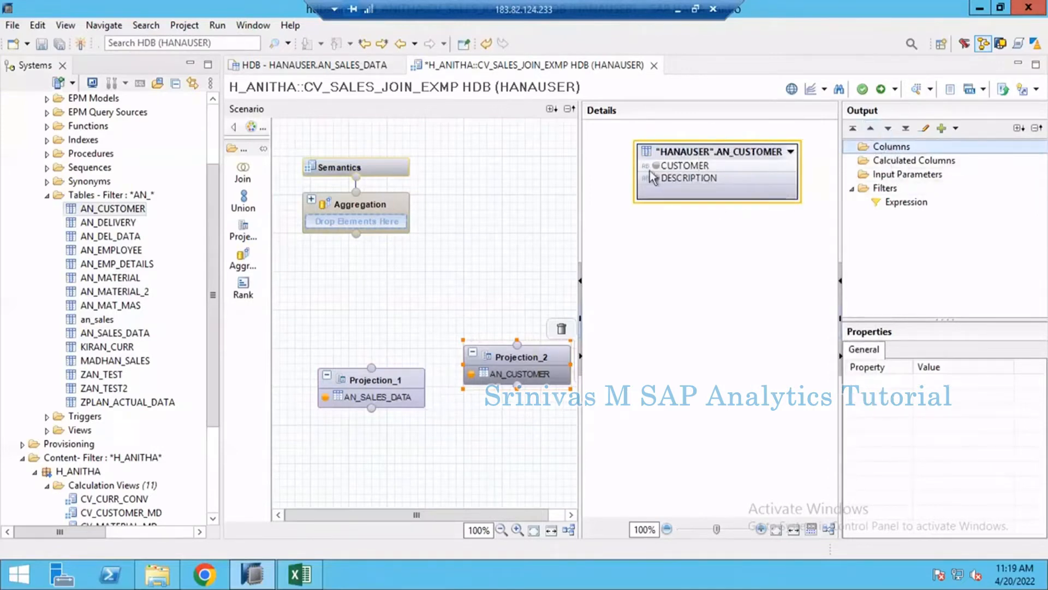
{"action": "right_click", "coordinate": [702, 158]}
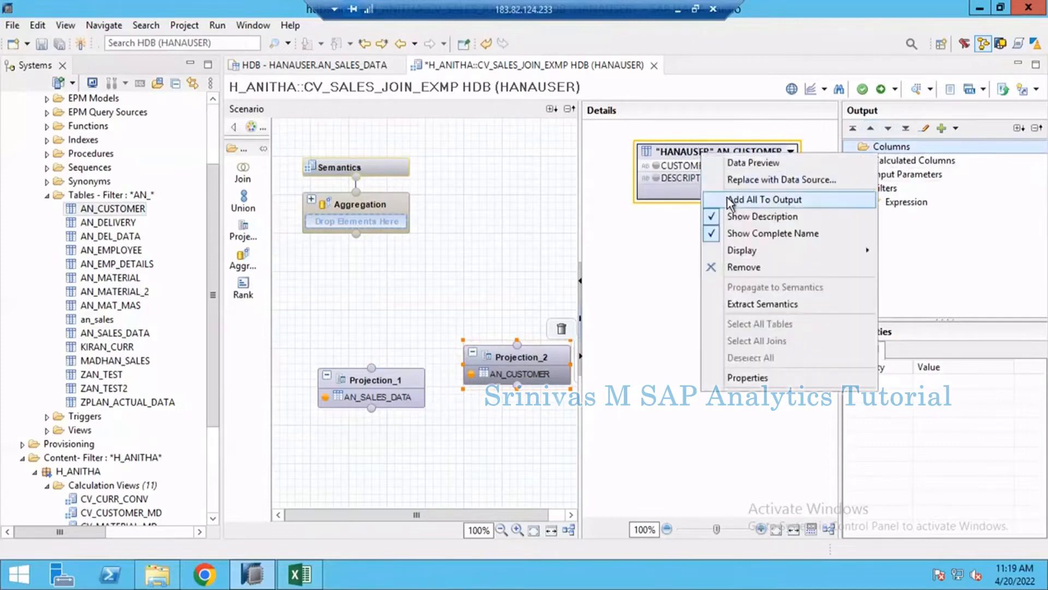
{"action": "left_click", "coordinate": [730, 199]}
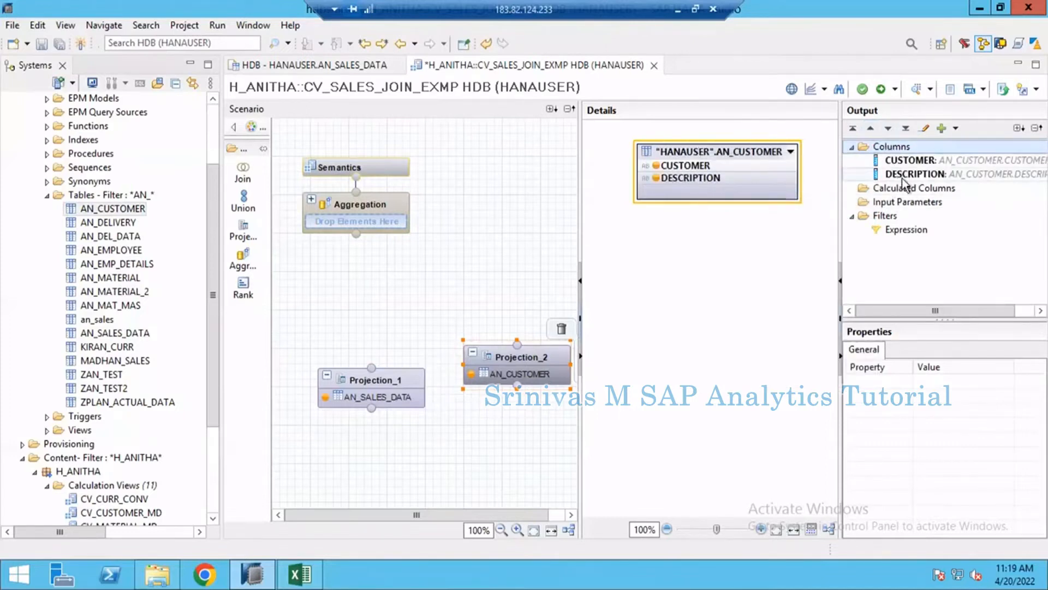
{"action": "left_click_drag", "start_coordinate": [839, 215], "coordinate": [780, 221]}
{"action": "left_click", "coordinate": [840, 163]}
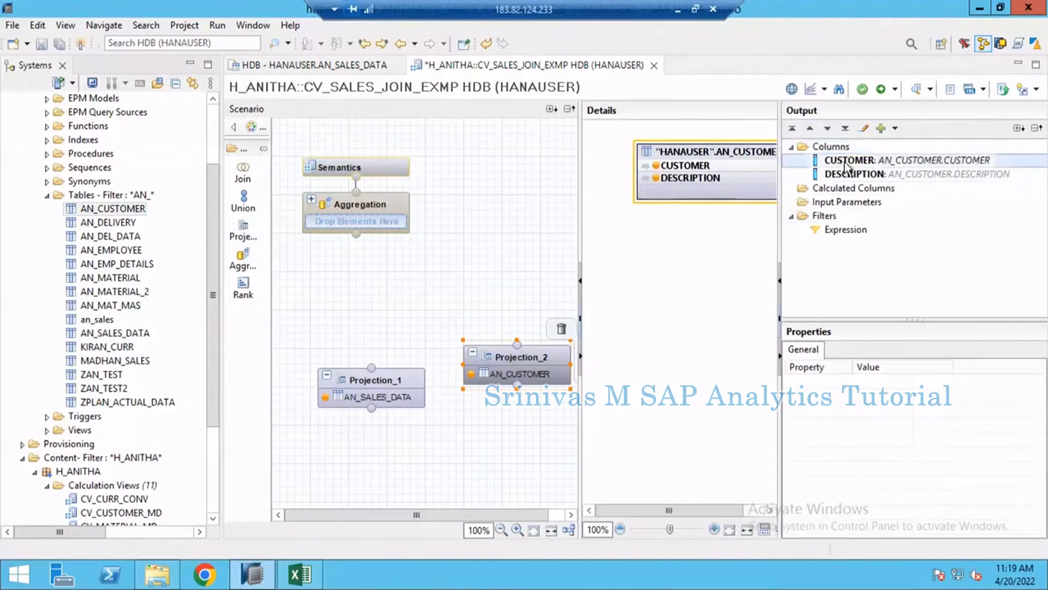
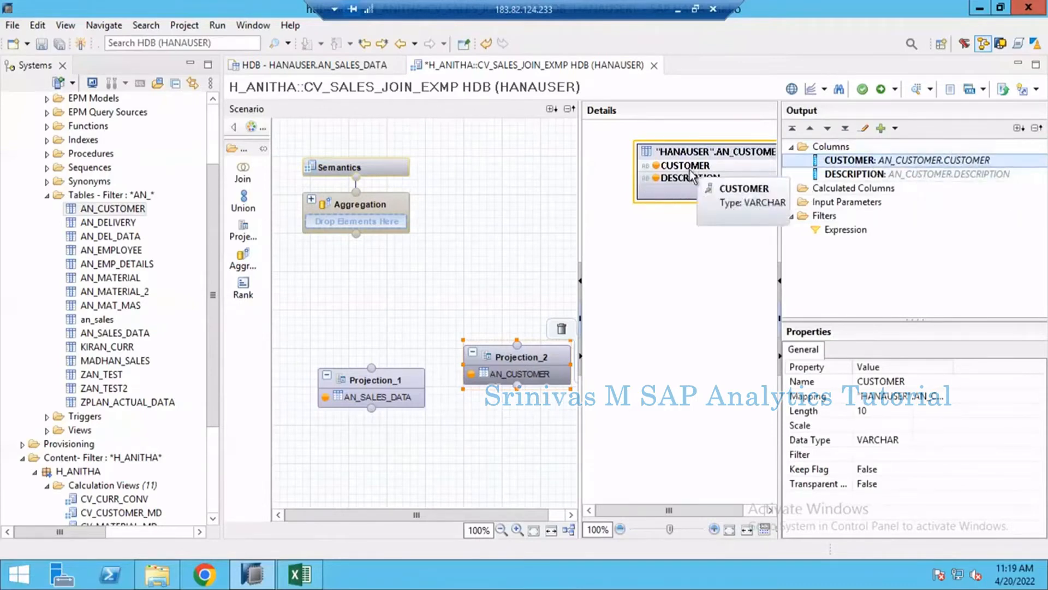
- Try to rename the customer projection's DESCRIPTION output column to "Cust. Tex"
{"action": "left_click", "coordinate": [853, 176]}
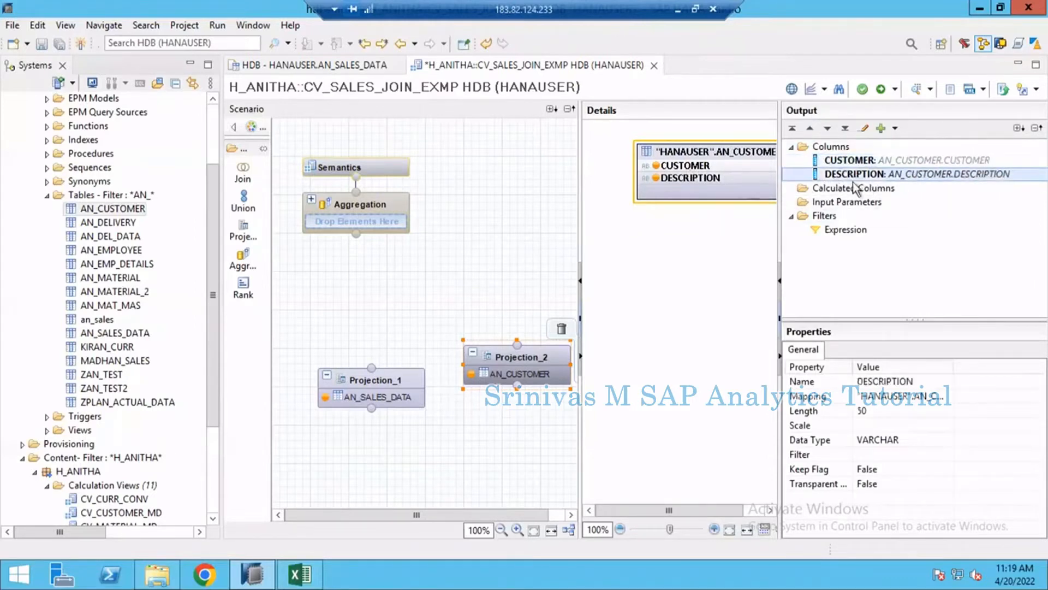
{"action": "left_click", "coordinate": [917, 381]}
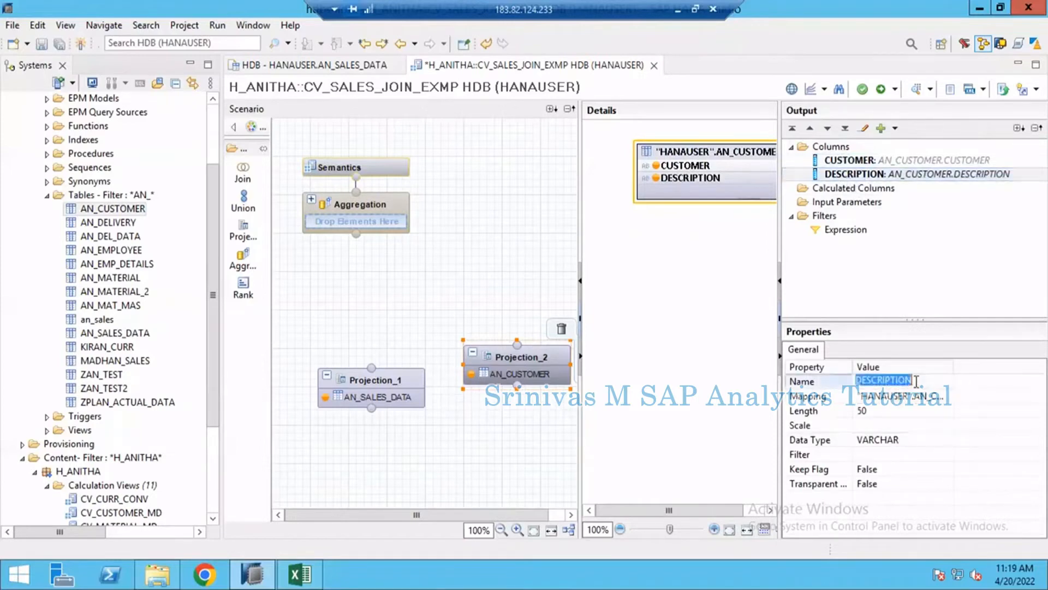
{"action": "type", "text": "M"}
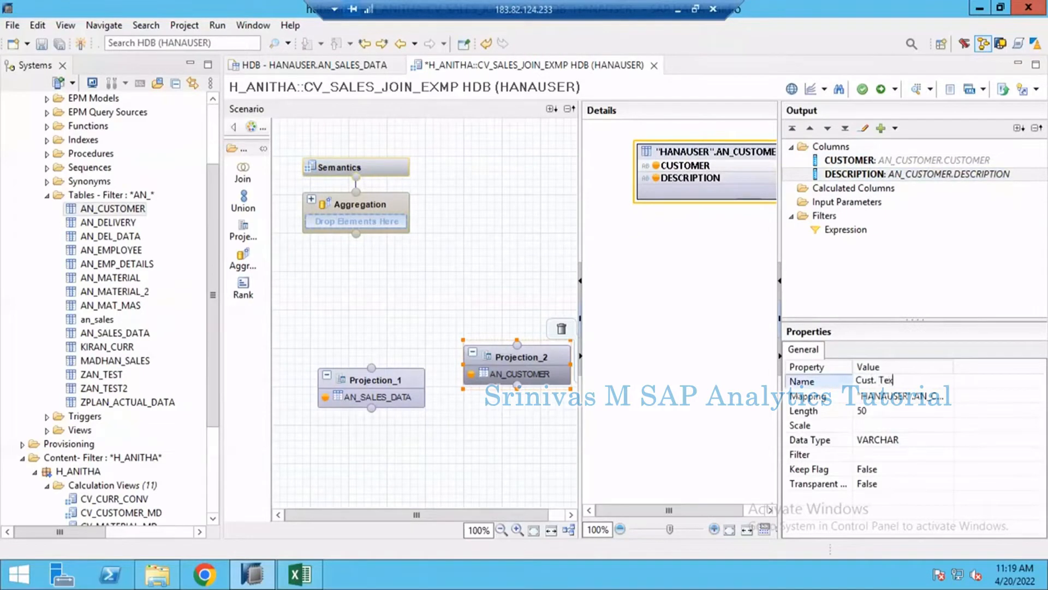
{"action": "type", "text": "ust. Tex"}
{"action": "key", "text": "Return"}
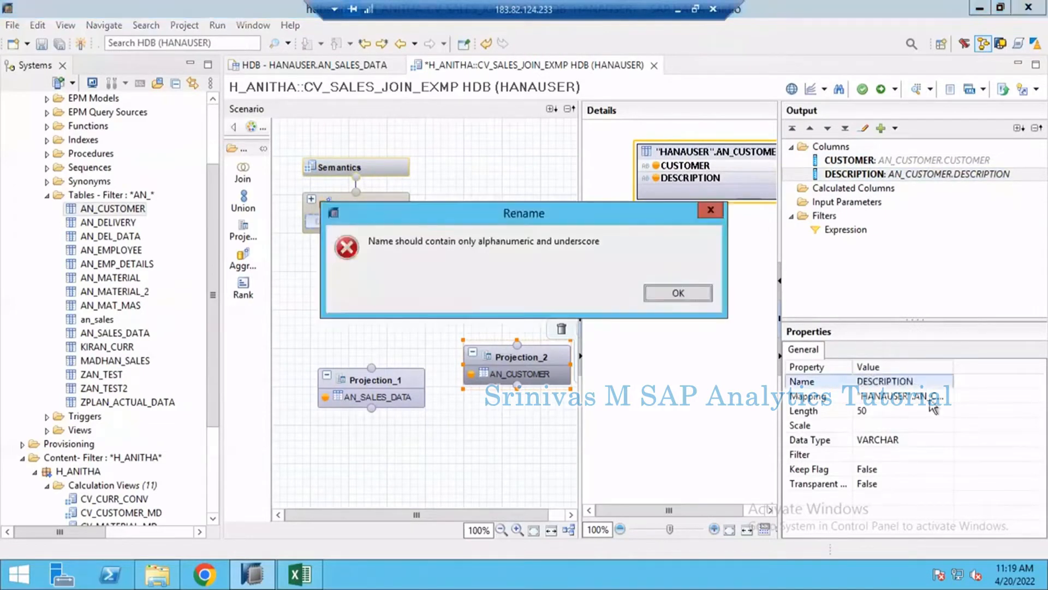
{"action": "left_click", "coordinate": [678, 293]}
- Rename the customer projection's DESCRIPTION output column to Cust_Text
{"action": "left_click", "coordinate": [876, 382]}
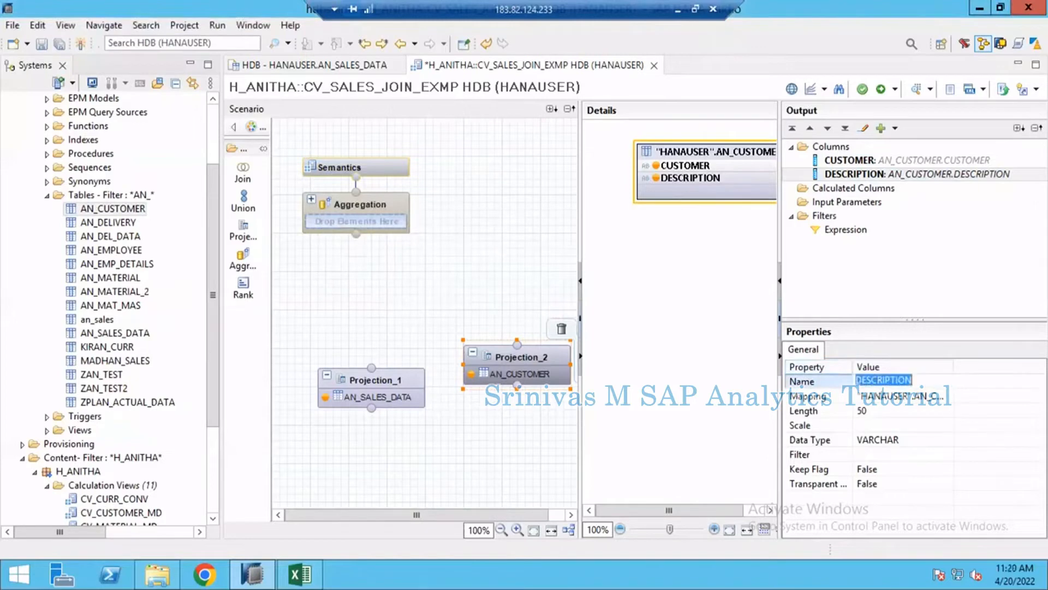
{"action": "type", "text": "Cust_Text"}
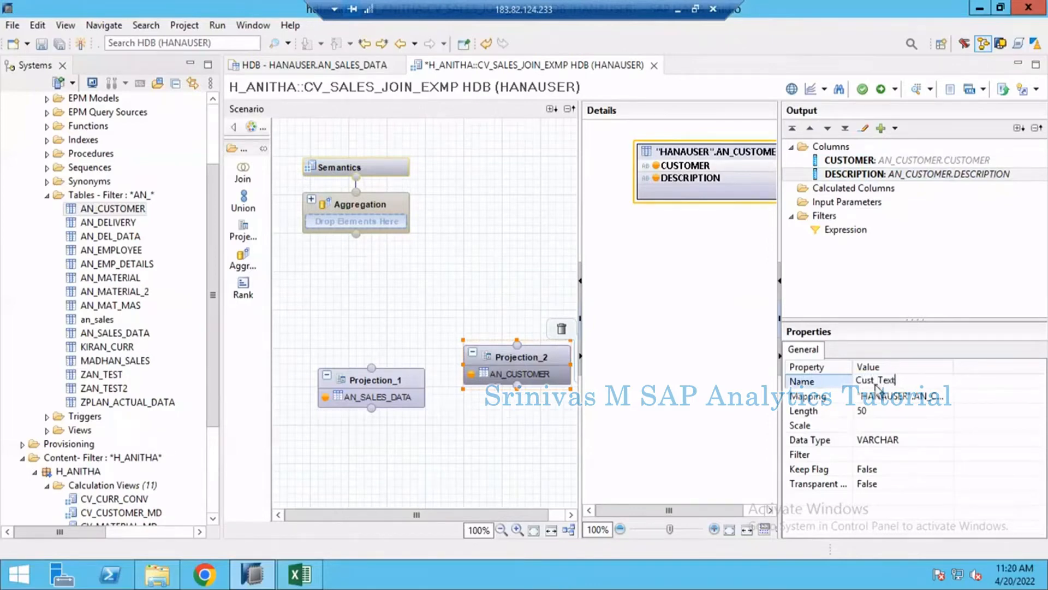
{"action": "key", "text": "Return"}
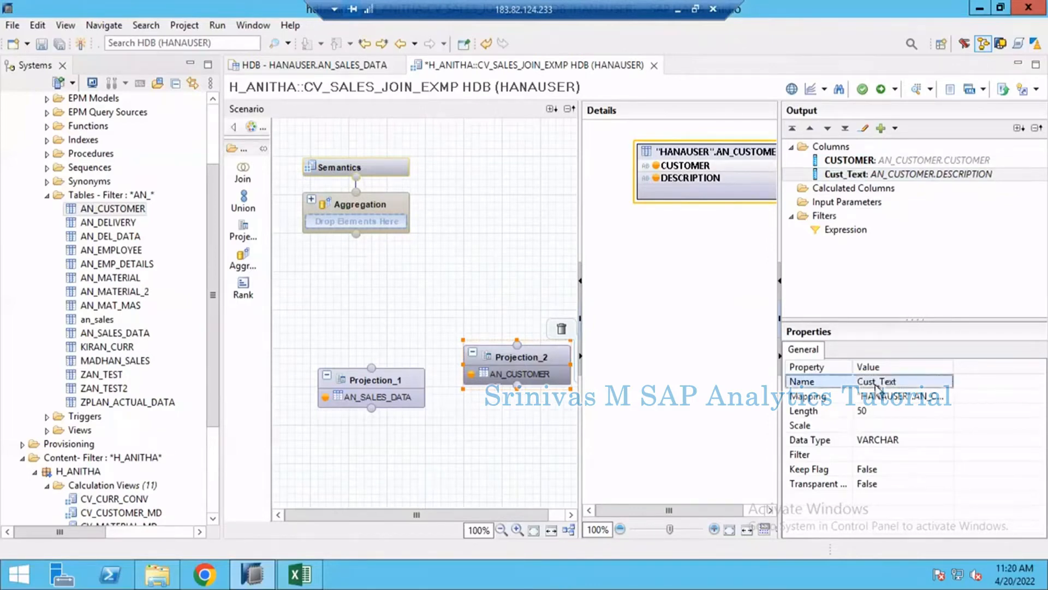
{"action": "left_click", "coordinate": [835, 174]}
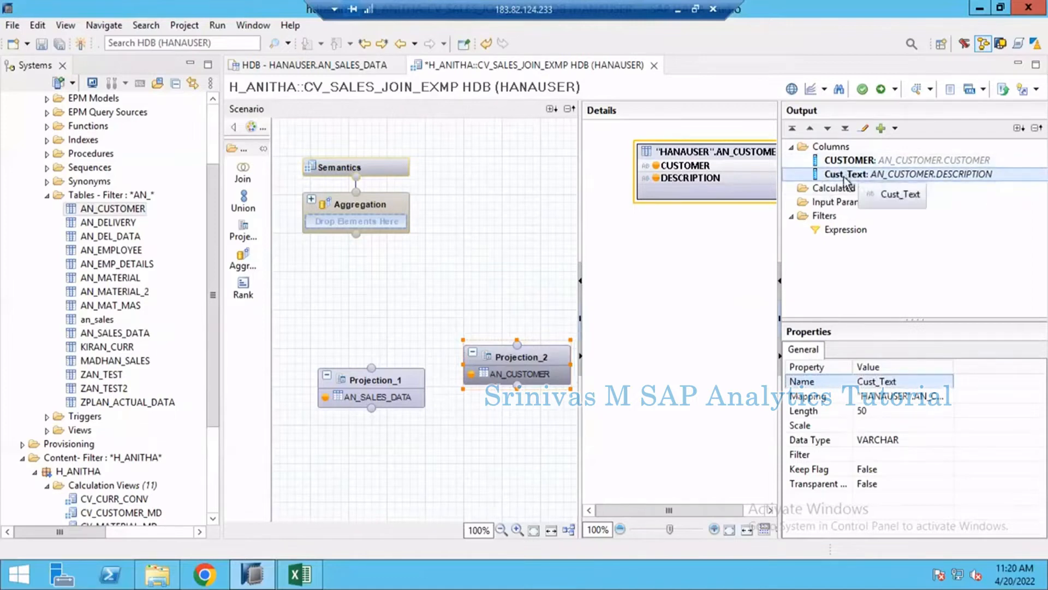
- Place a Join node between the Aggregation node and the two projections, and connect Projection_1 to it as an input
{"action": "left_click", "coordinate": [529, 374]}
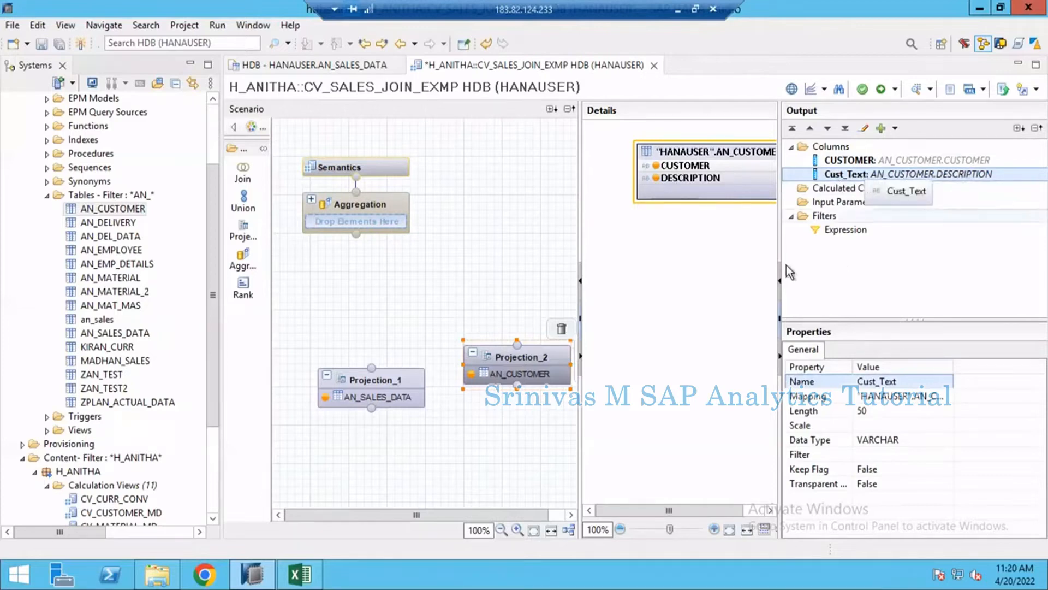
{"action": "mouse_move", "coordinate": [481, 373]}
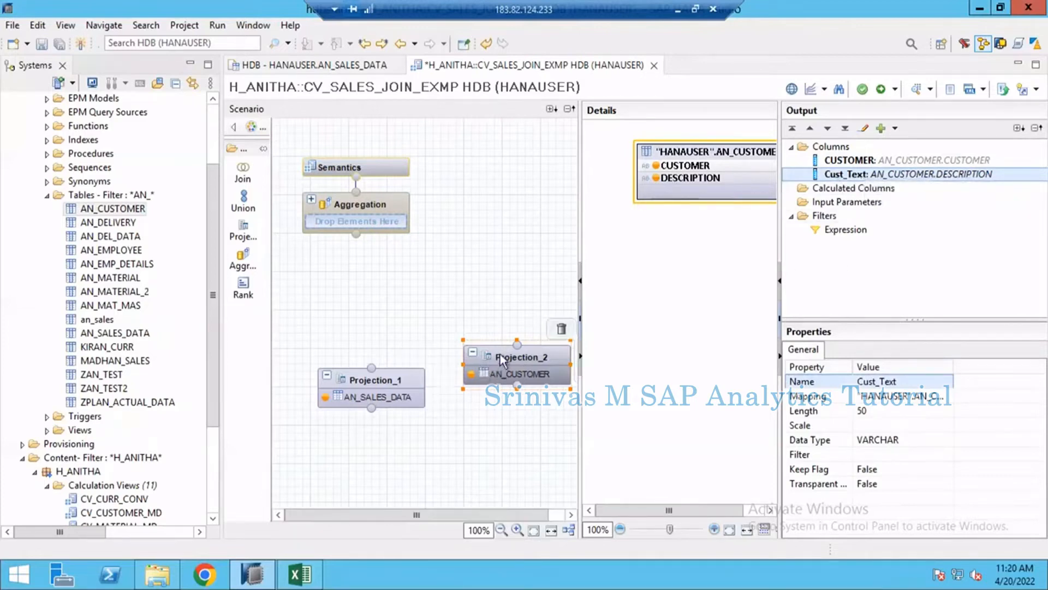
{"action": "left_click", "coordinate": [500, 355]}
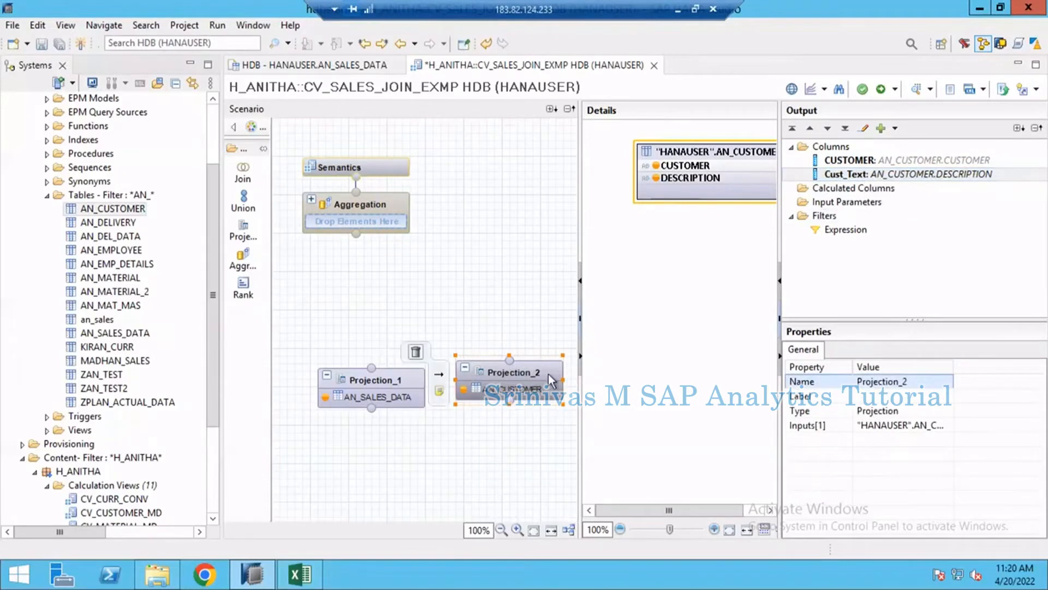
{"action": "left_click", "coordinate": [246, 173]}
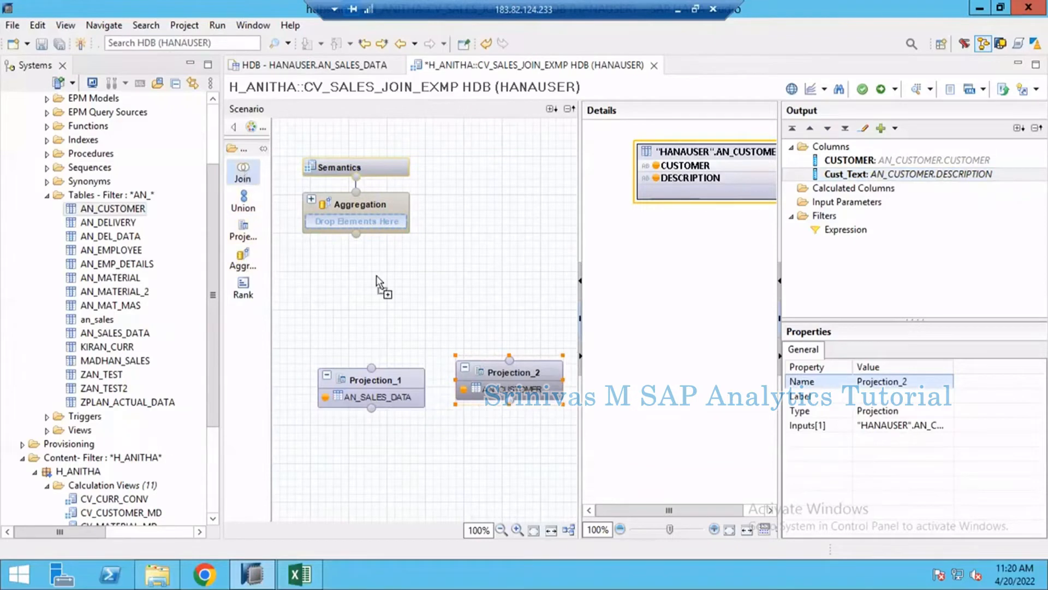
{"action": "left_click", "coordinate": [380, 311]}
{"action": "left_click_drag", "start_coordinate": [417, 336], "coordinate": [401, 301]}
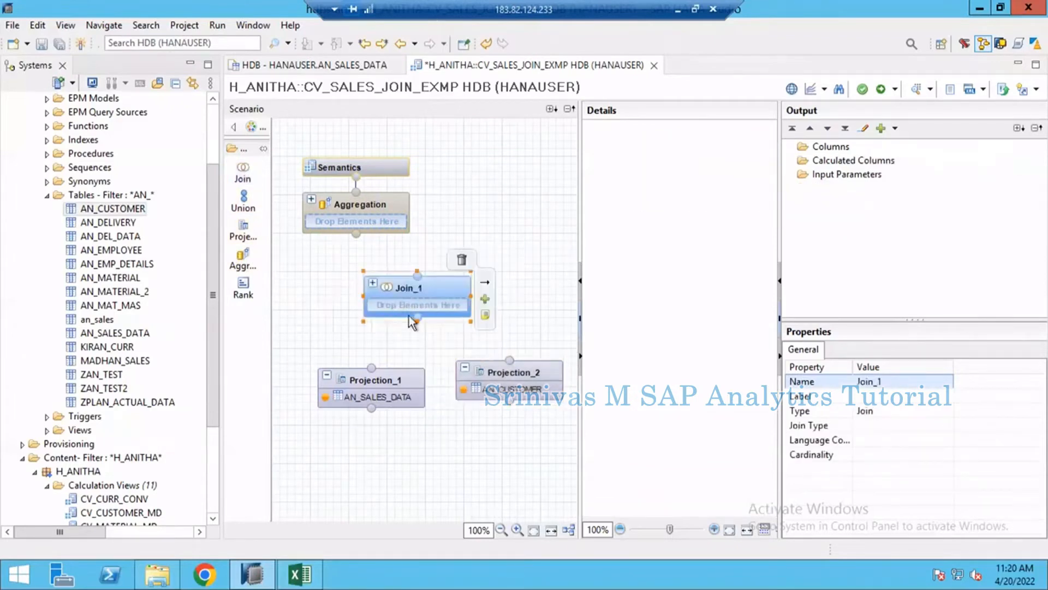
{"action": "mouse_move", "coordinate": [402, 382]}
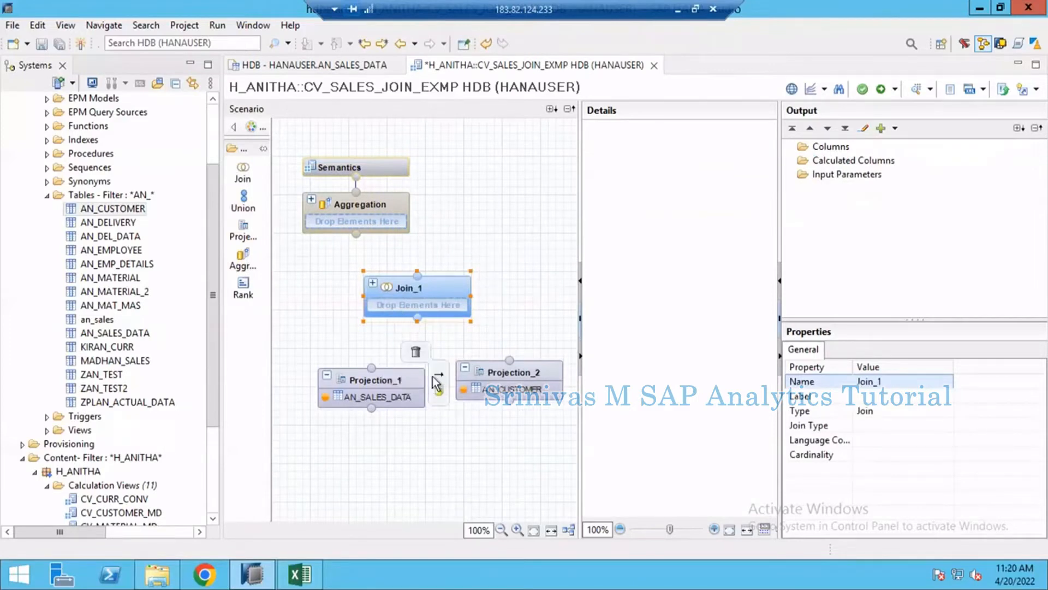
{"action": "left_click_drag", "start_coordinate": [438, 381], "coordinate": [425, 312]}
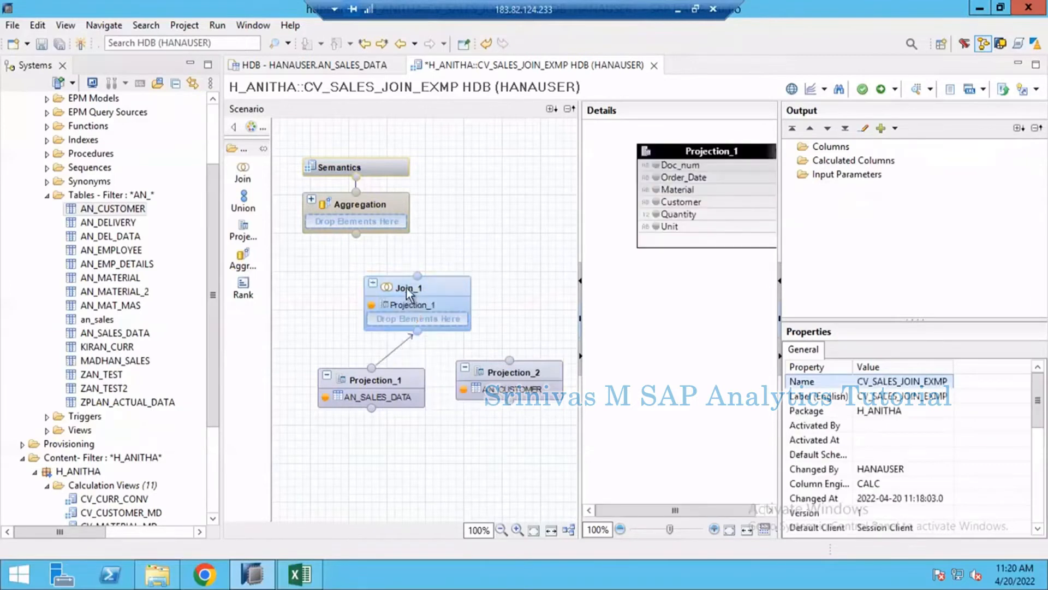
- Widen the scenario area and connect Projection_2 to the join node as its second input
{"action": "left_click", "coordinate": [542, 374]}
{"action": "left_click_drag", "start_coordinate": [575, 379], "coordinate": [443, 319]}
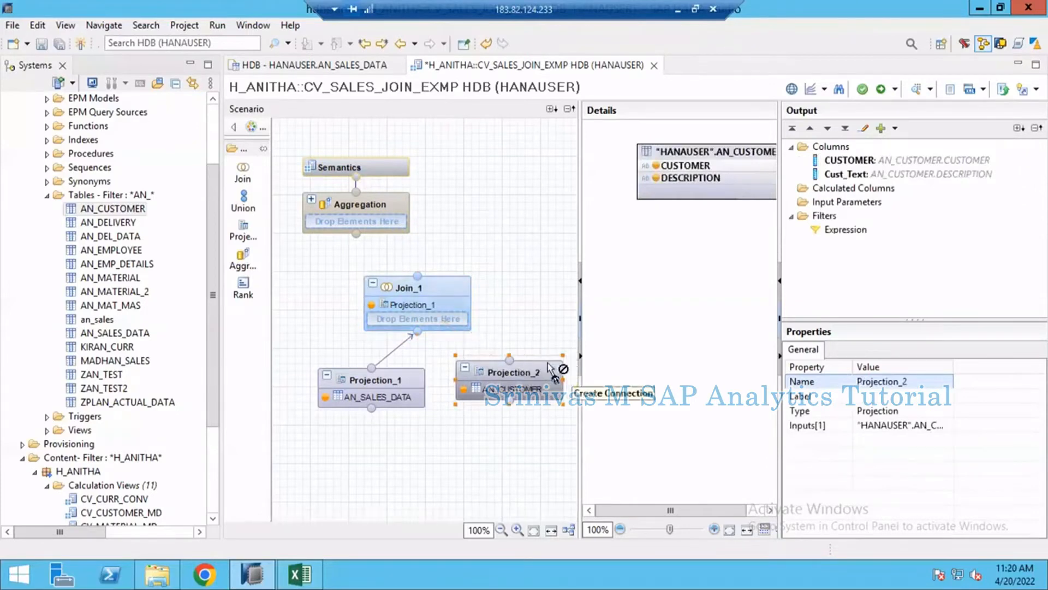
{"action": "left_click_drag", "start_coordinate": [579, 255], "coordinate": [638, 255]}
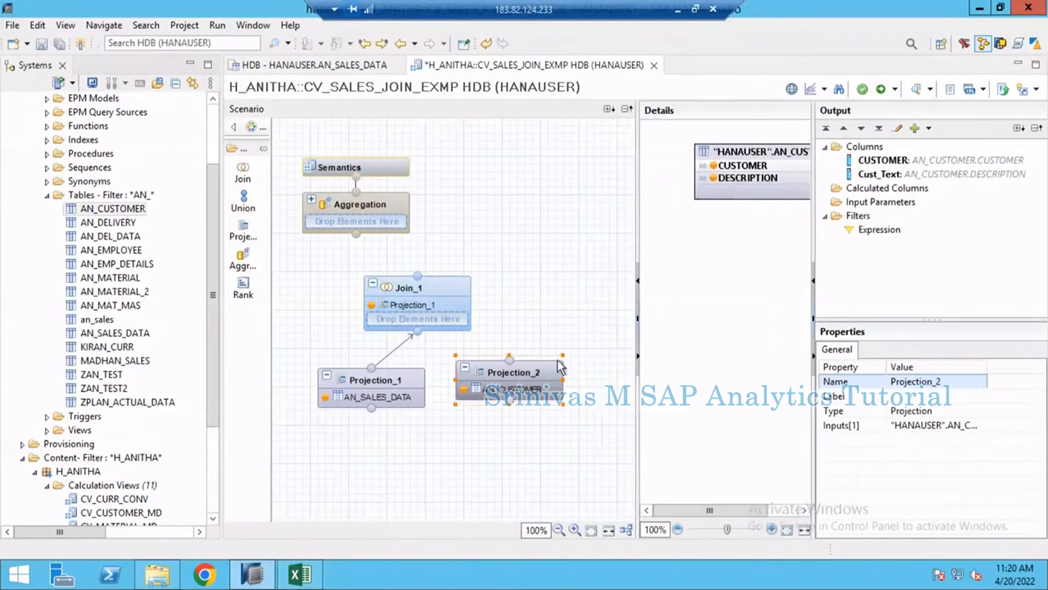
{"action": "mouse_move", "coordinate": [533, 376]}
{"action": "key", "text": "F2"}
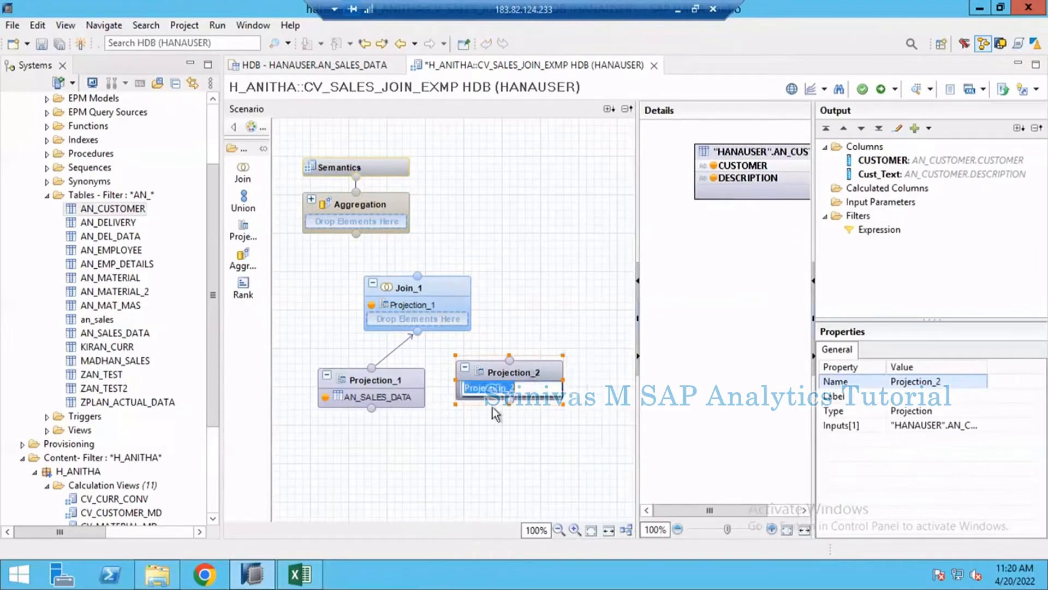
{"action": "left_click", "coordinate": [536, 365]}
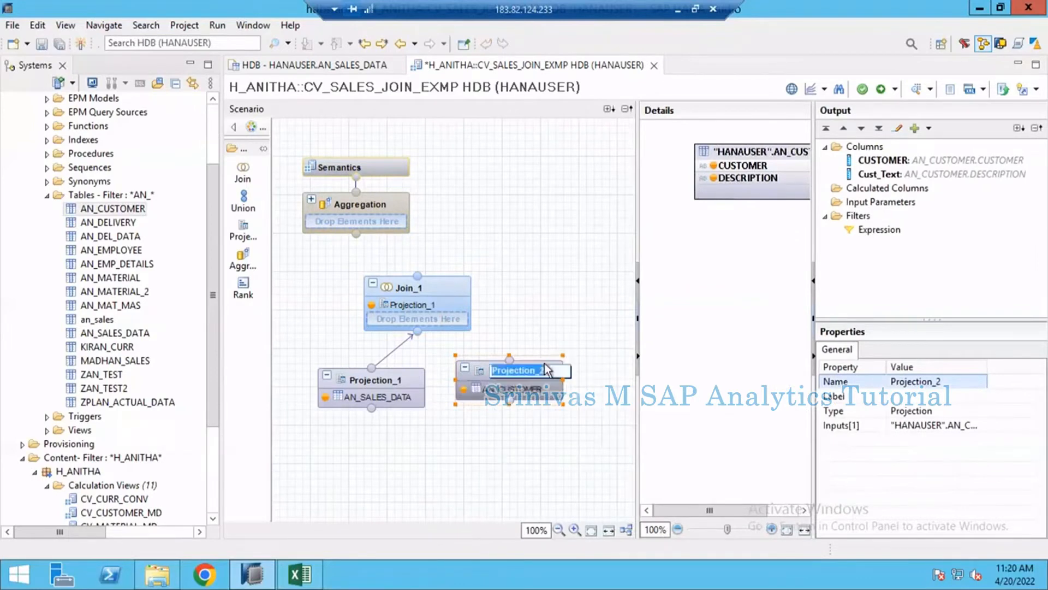
{"action": "left_click", "coordinate": [533, 436]}
{"action": "mouse_move", "coordinate": [552, 369]}
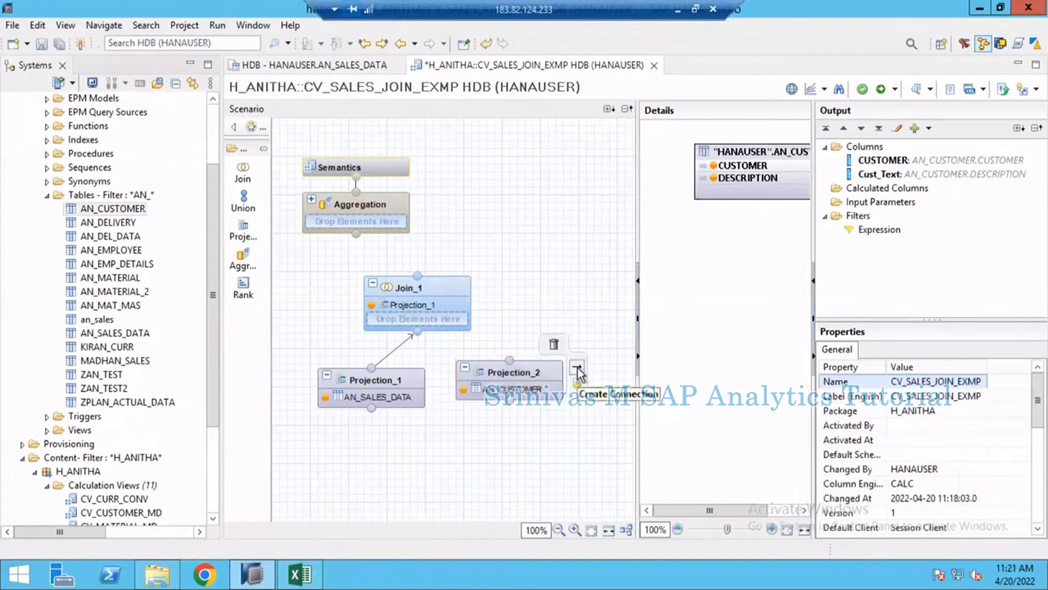
{"action": "left_click_drag", "start_coordinate": [578, 373], "coordinate": [444, 323]}
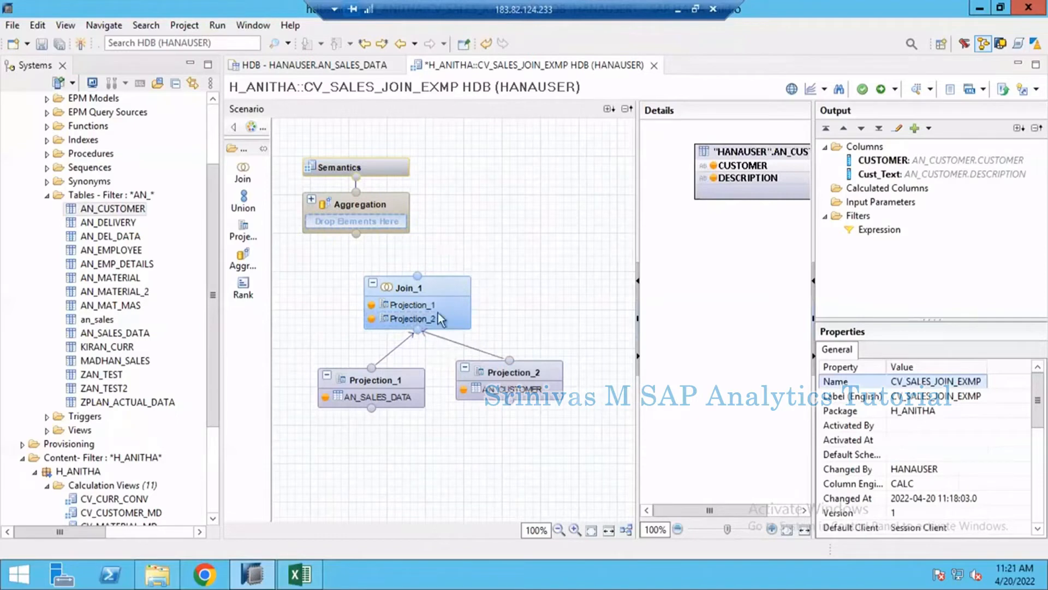
- Open the join node's details and widen the details area to examine the columns of both input projections
{"action": "mouse_move", "coordinate": [434, 334]}
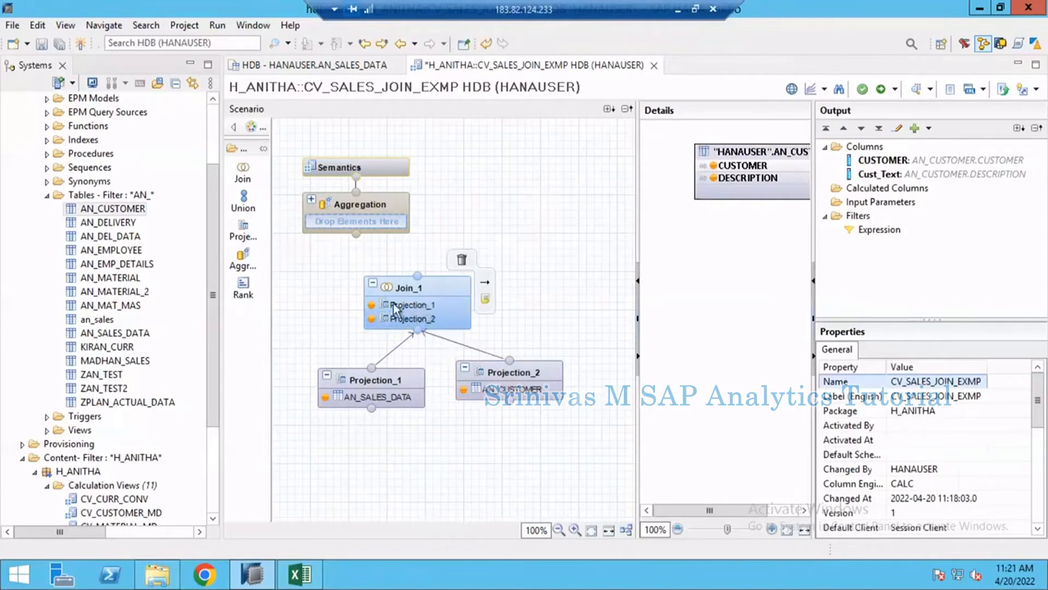
{"action": "left_click", "coordinate": [423, 306]}
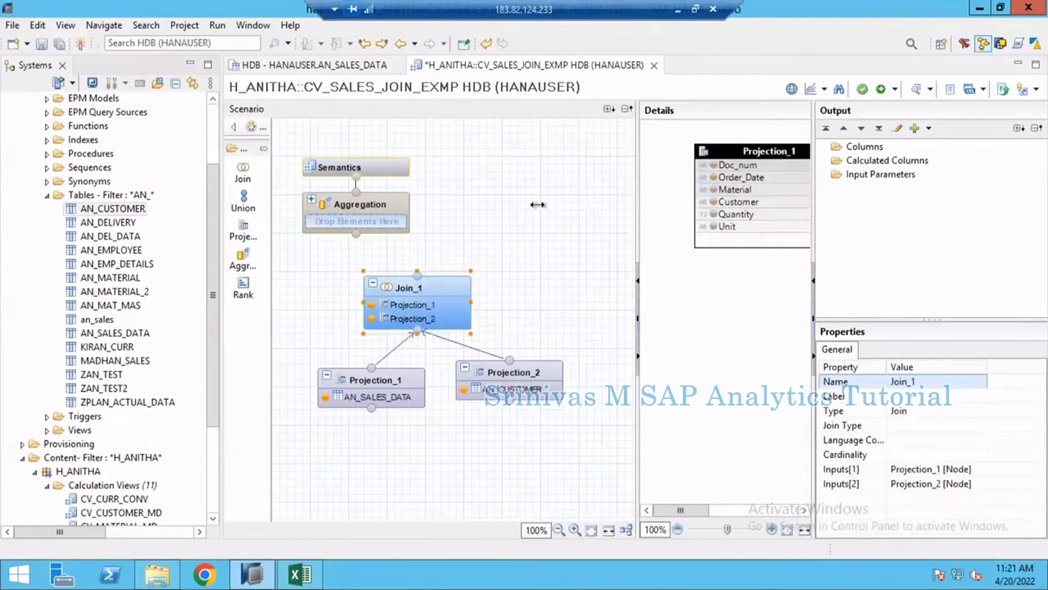
{"action": "left_click_drag", "start_coordinate": [538, 204], "coordinate": [522, 204]}
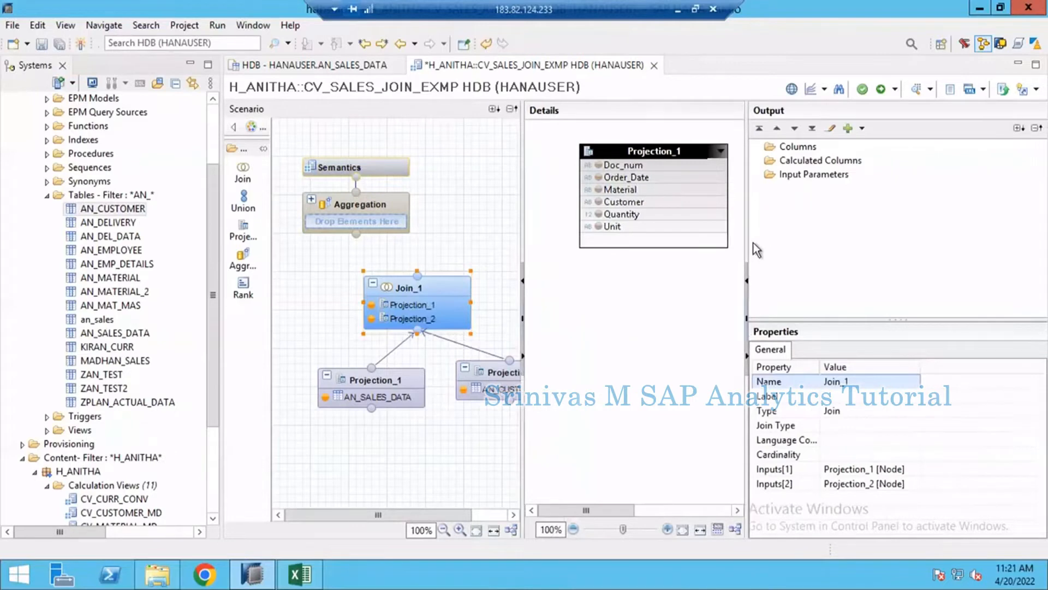
{"action": "left_click_drag", "start_coordinate": [747, 238], "coordinate": [931, 240]}
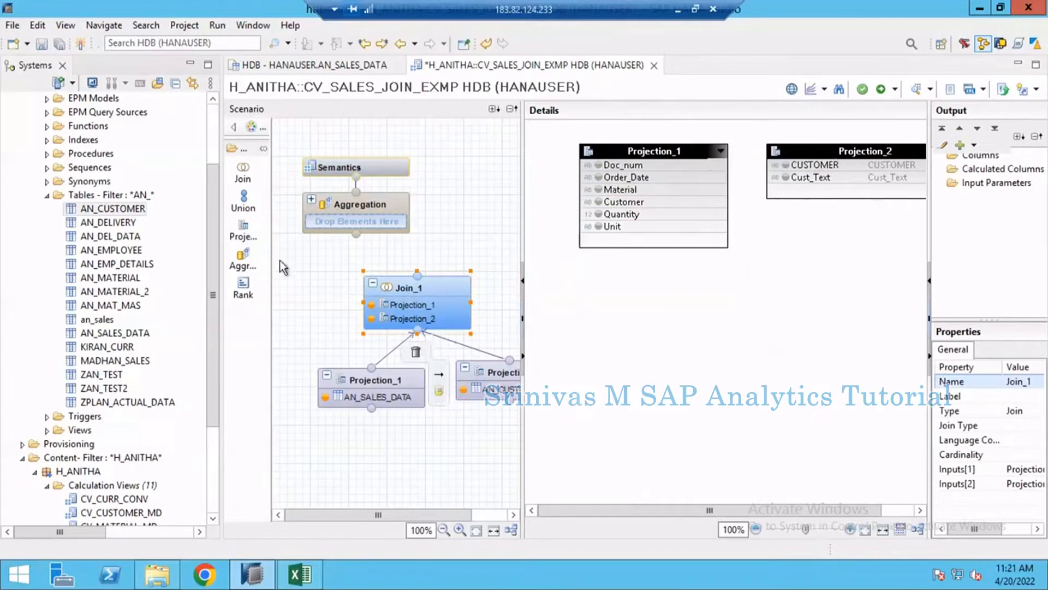
- Rename the Projection_1 node, which holds AN_SALES_DATA, to Sales
{"action": "left_click", "coordinate": [370, 381]}
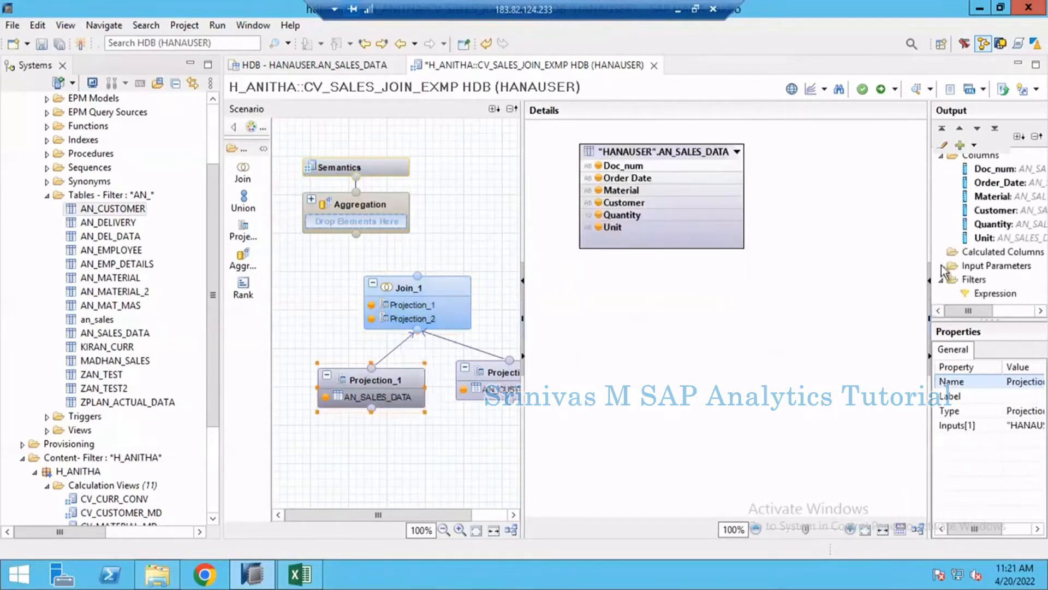
{"action": "left_click_drag", "start_coordinate": [848, 254], "coordinate": [835, 254]}
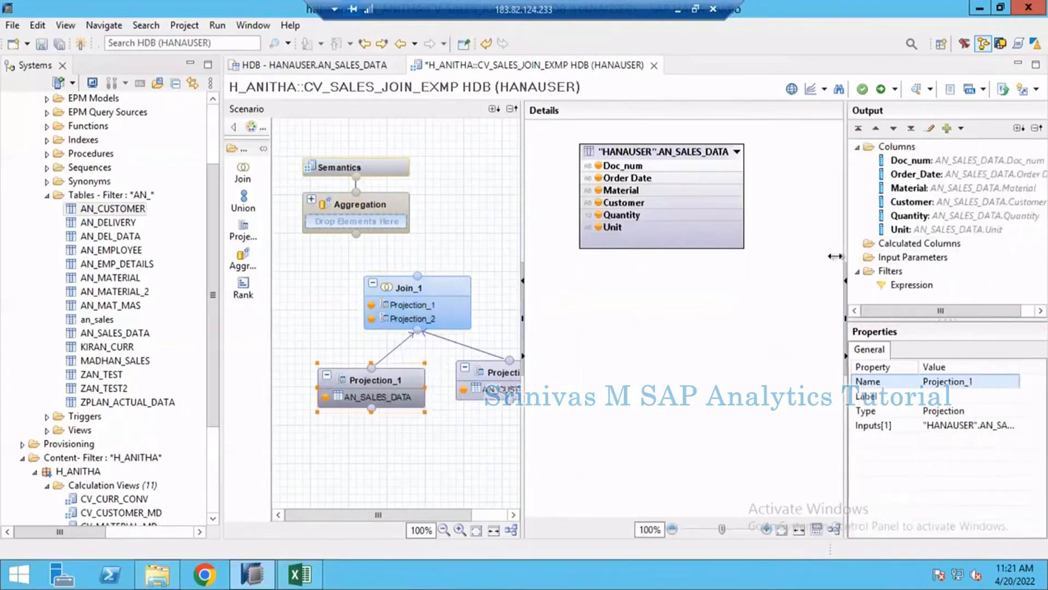
{"action": "left_click", "coordinate": [941, 383]}
{"action": "type", "text": "S"}
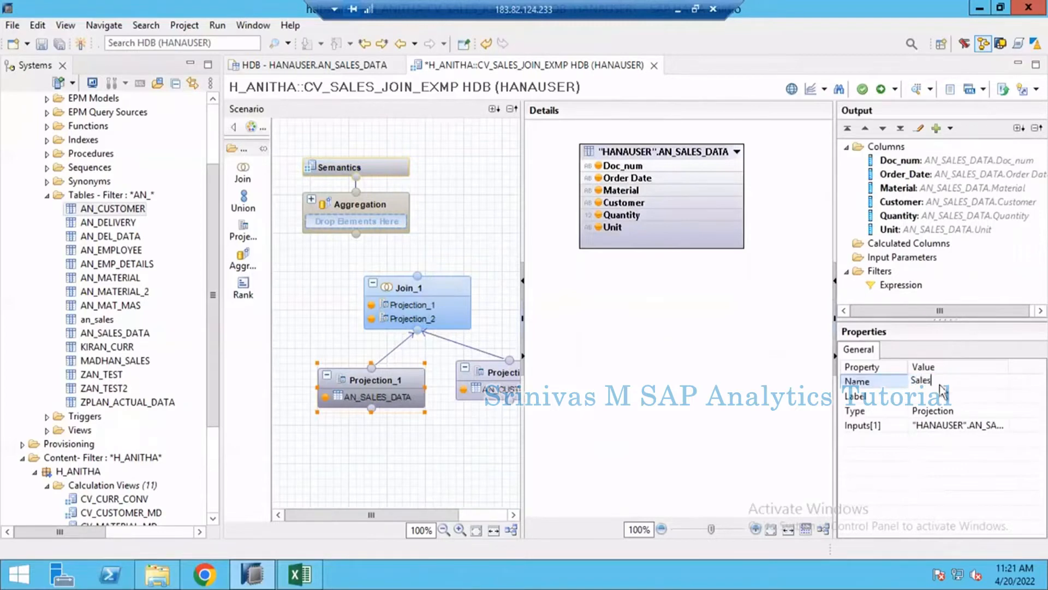
{"action": "type", "text": "ales"}
{"action": "key", "text": "Return"}
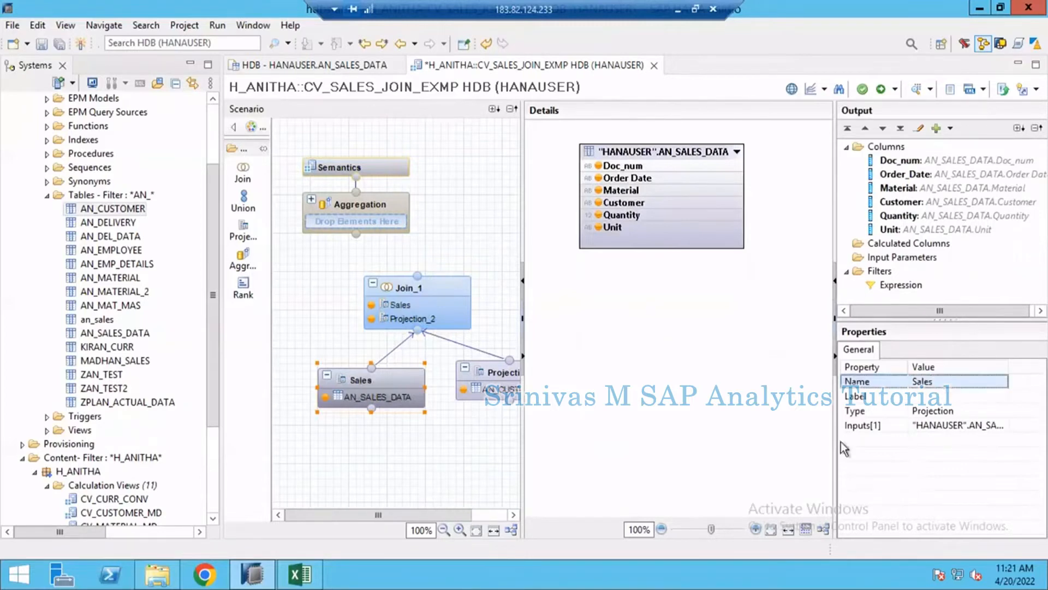
- Try to give the Projection_2 node a customer-related name
{"action": "left_click", "coordinate": [501, 376]}
{"action": "left_click", "coordinate": [941, 383]}
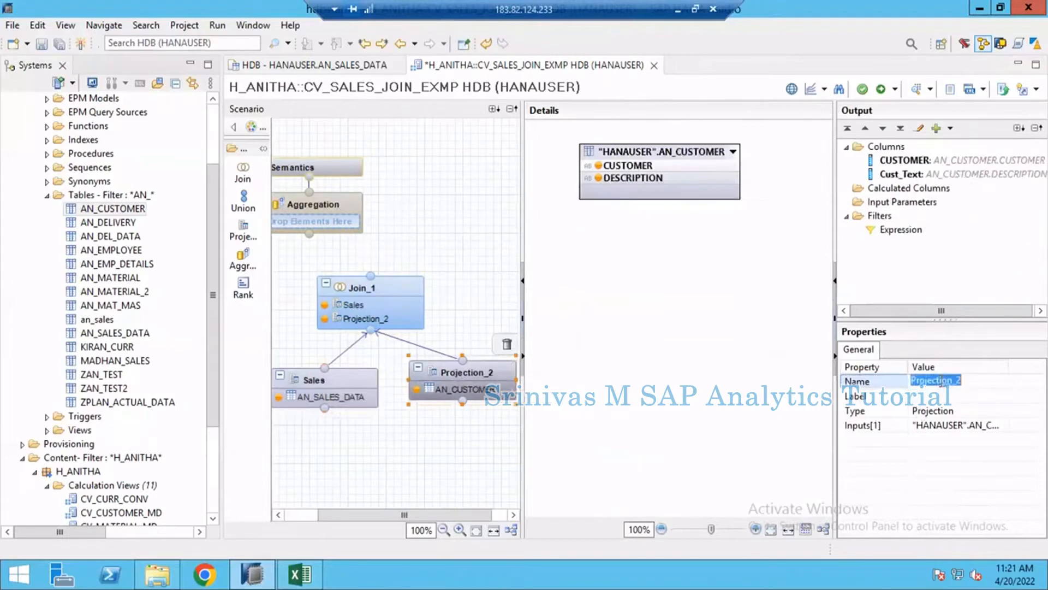
{"action": "type", "text": "Customer"}
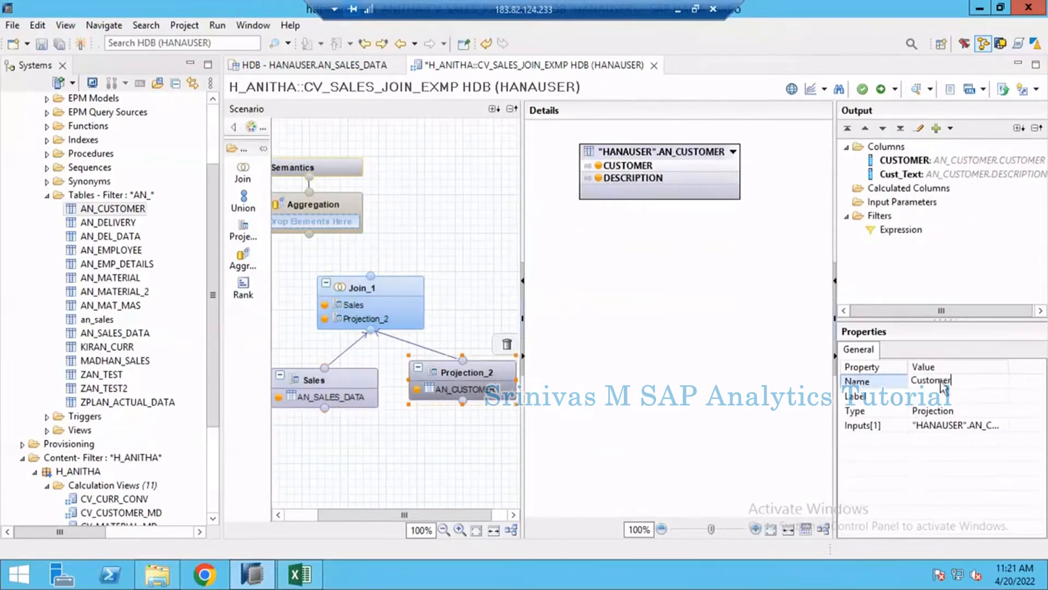
{"action": "key", "text": "Return"}
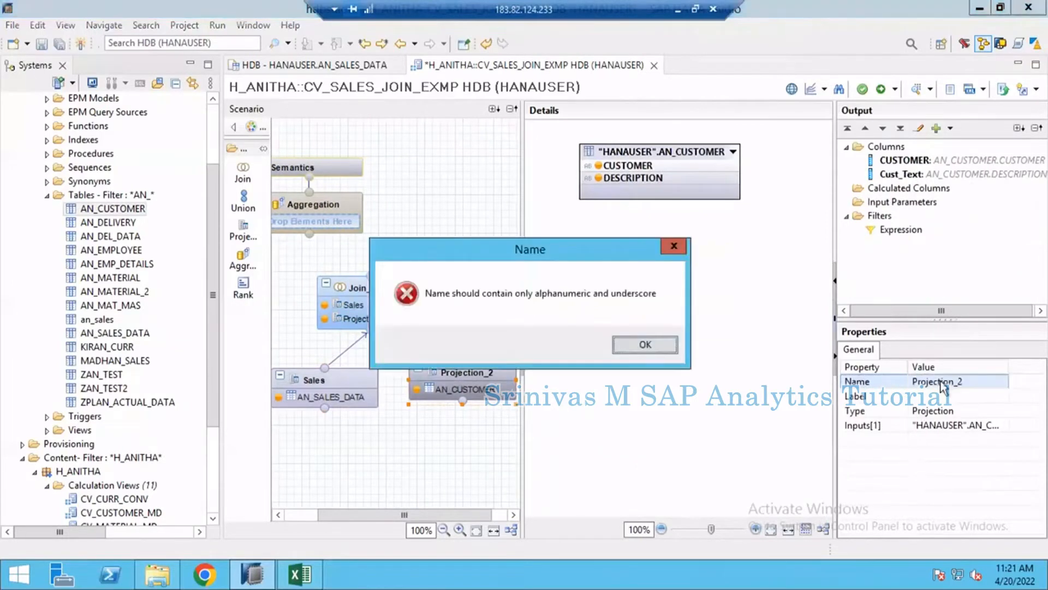
{"action": "key", "text": "Return"}
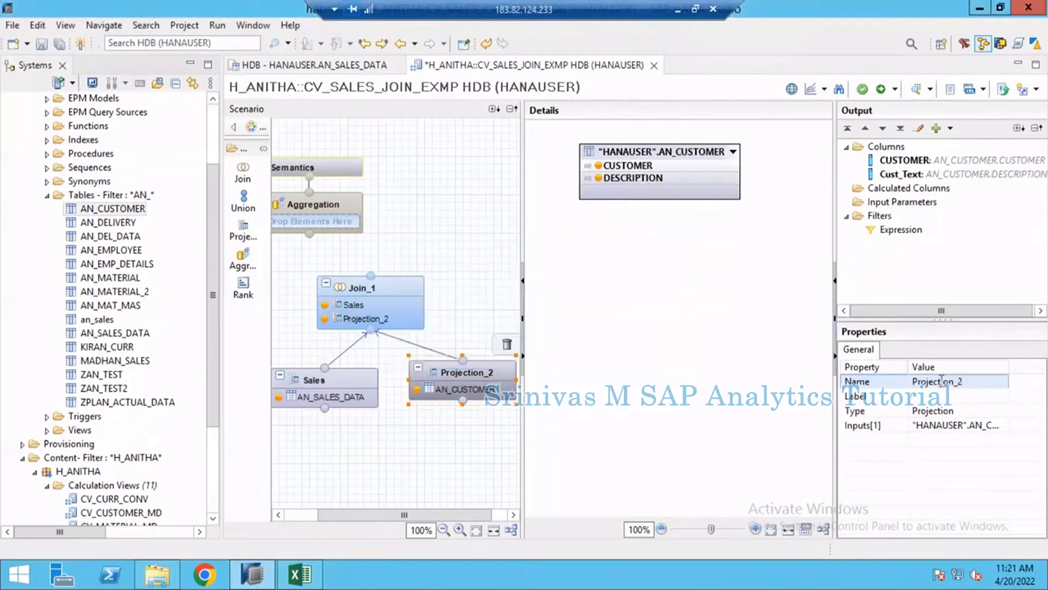
- Rename the Projection_2 node to Customer_MD and open the join node's details
{"action": "left_click", "coordinate": [941, 381]}
{"action": "type", "text": "Custo"}
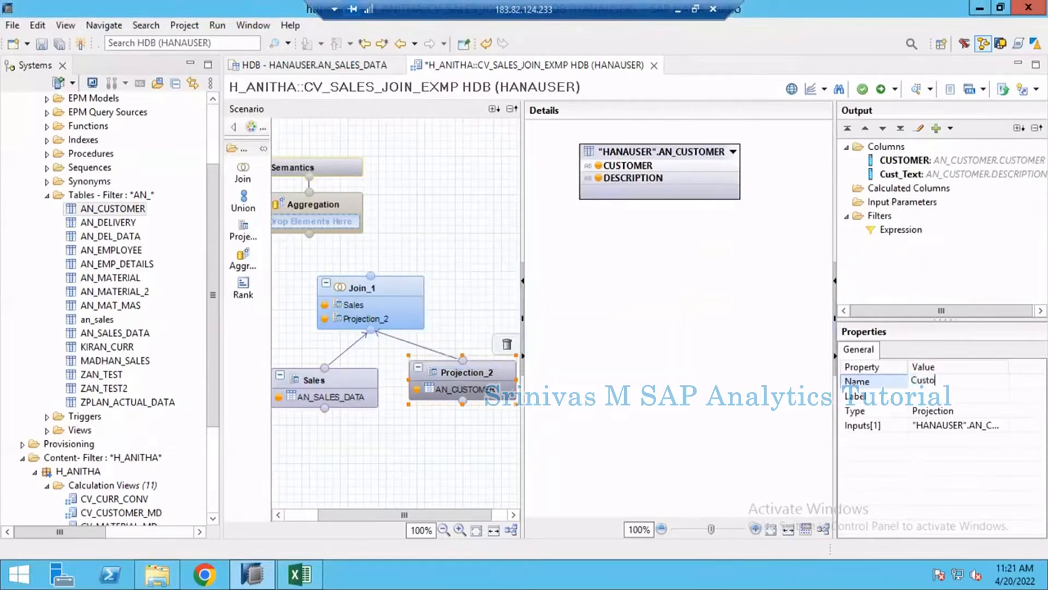
{"action": "type", "text": "mer_MD"}
{"action": "key", "text": "Return"}
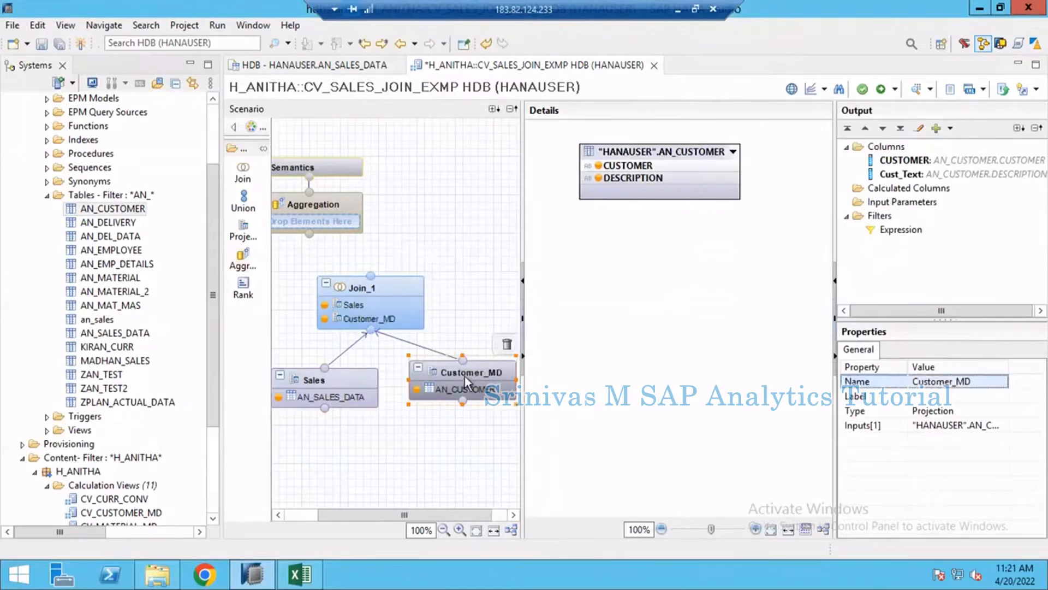
{"action": "left_click", "coordinate": [373, 298]}
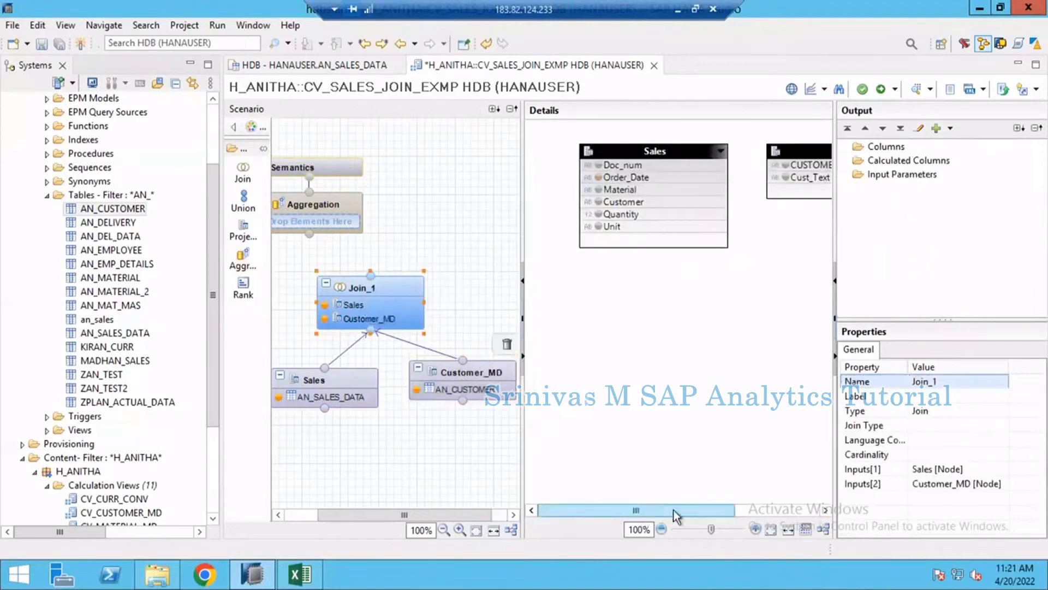
- Add all columns of Sales and the Cust_Text column of Customer_MD to the join node's output
{"action": "left_click_drag", "start_coordinate": [637, 512], "coordinate": [682, 516]}
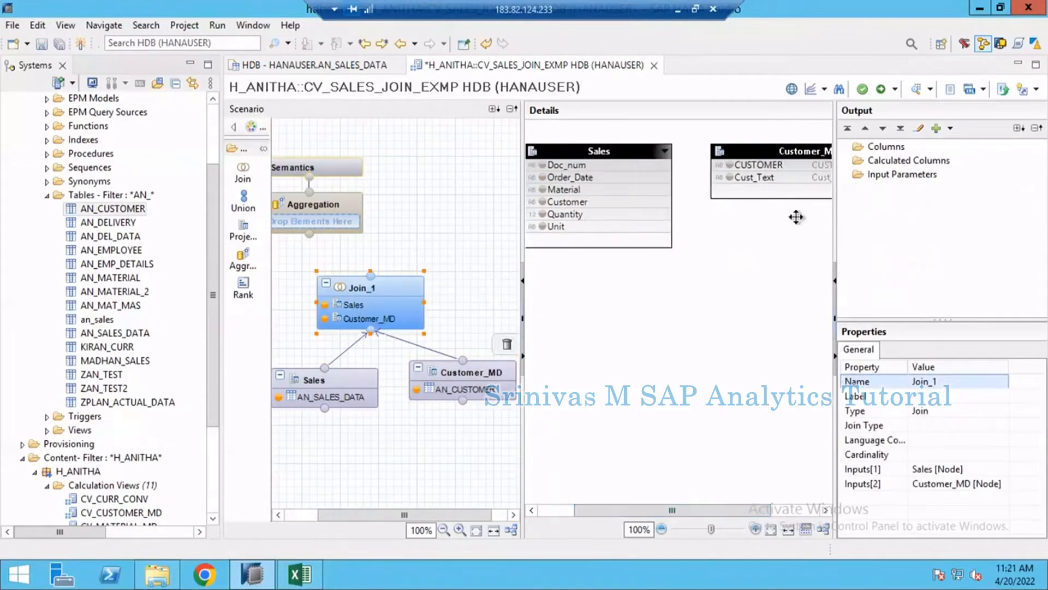
{"action": "left_click_drag", "start_coordinate": [834, 217], "coordinate": [919, 219]}
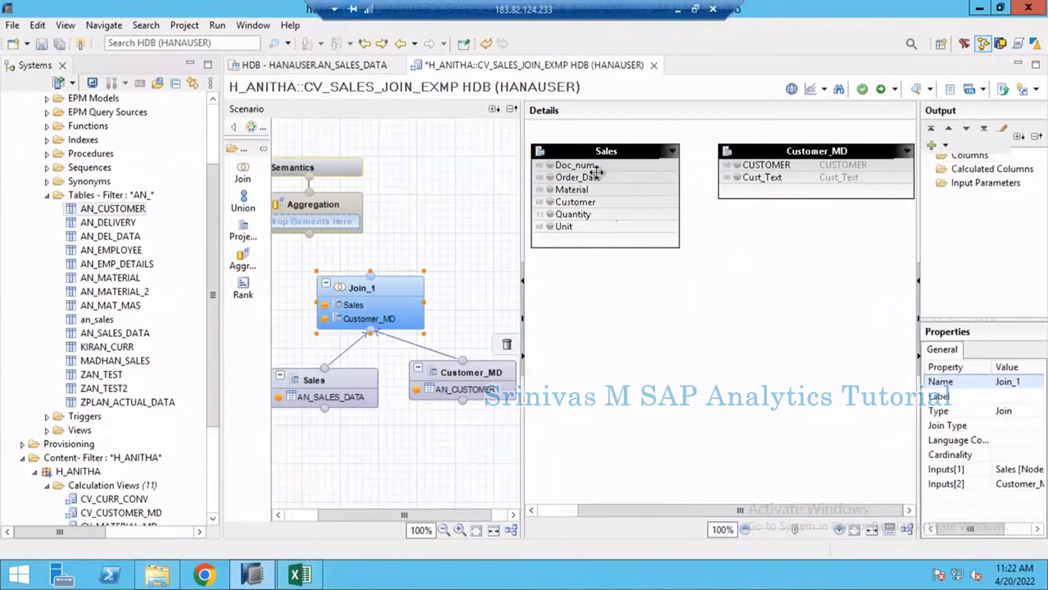
{"action": "right_click", "coordinate": [598, 150]}
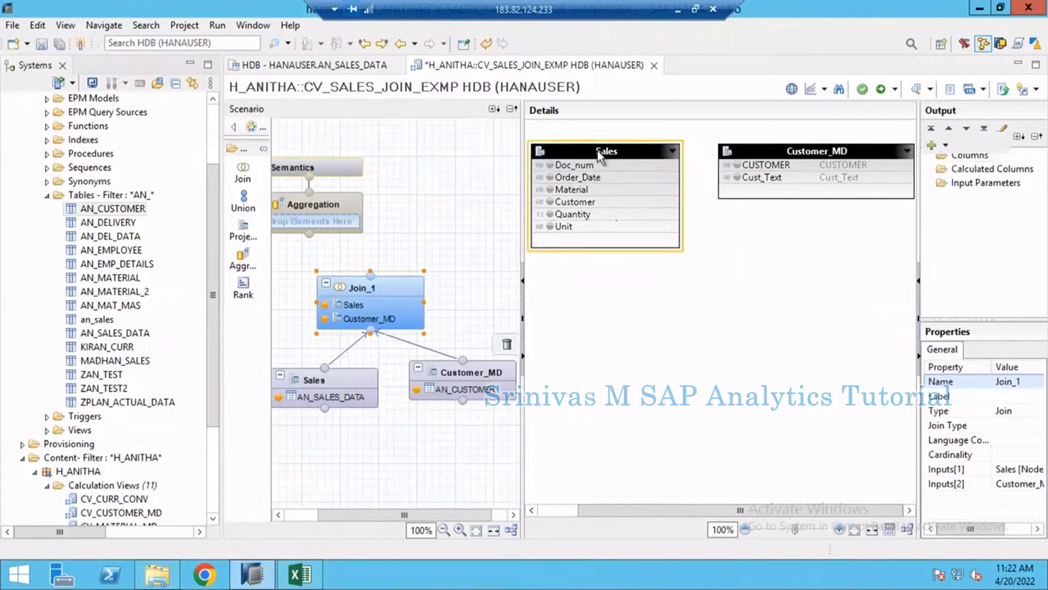
{"action": "key", "text": "Return"}
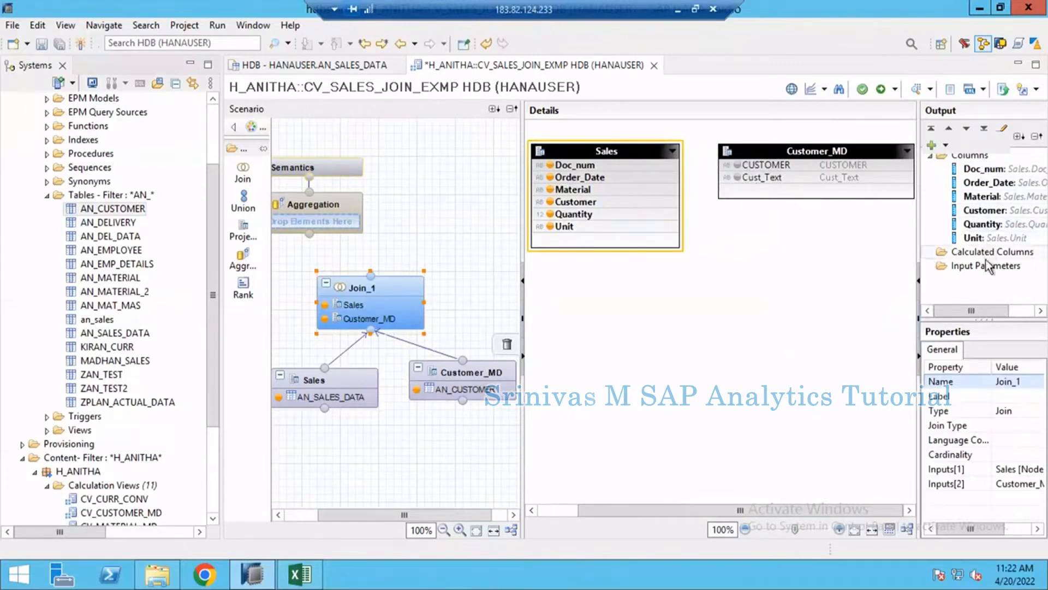
{"action": "left_click", "coordinate": [737, 181]}
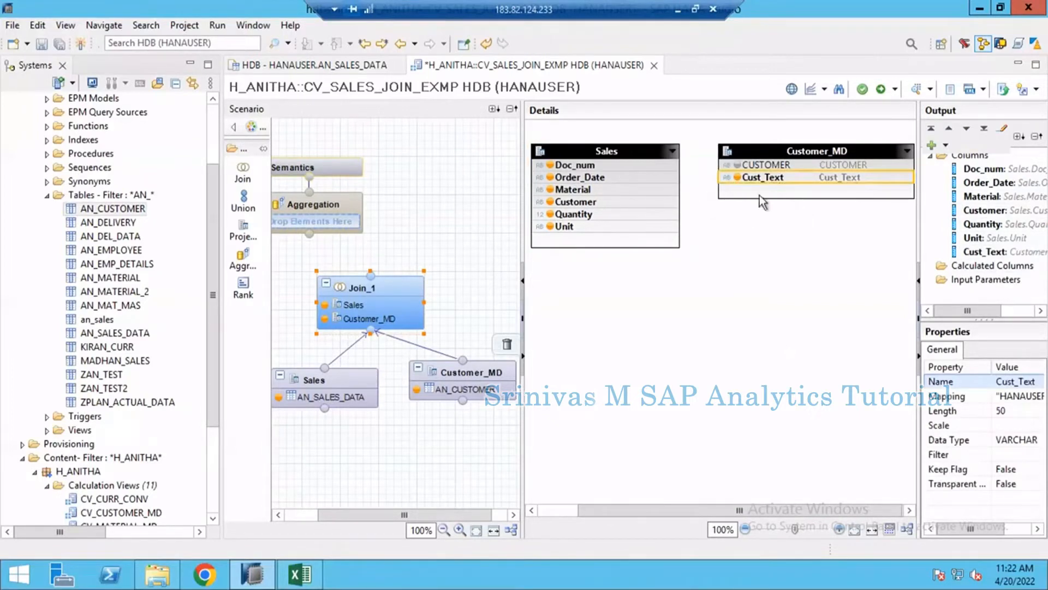
- Join the Customer column of Sales to the CUSTOMER column of Customer_MD and set the join's cardinality to n..1
{"action": "left_click", "coordinate": [661, 203]}
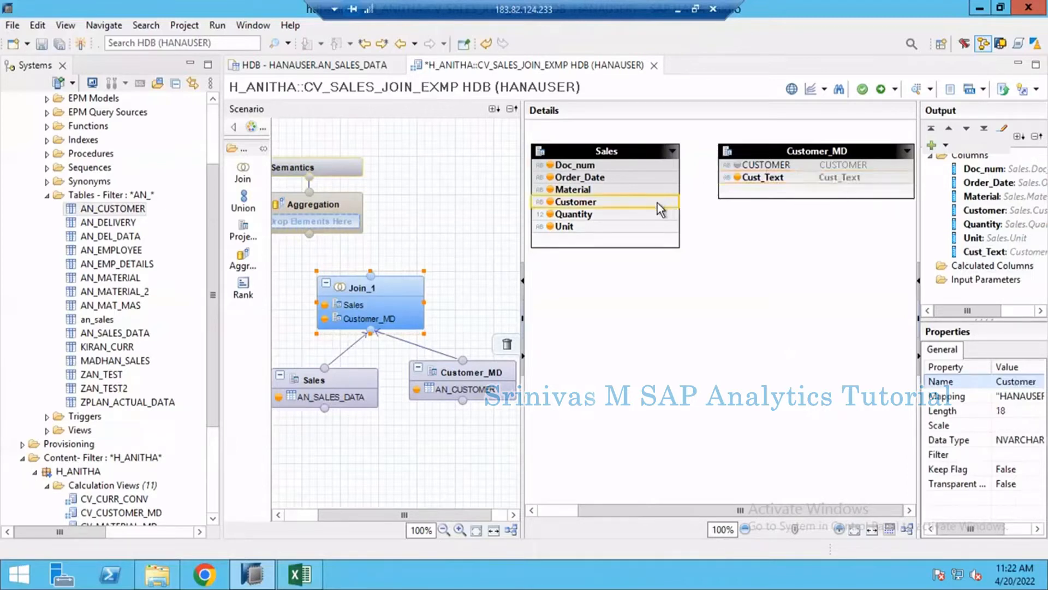
{"action": "left_click_drag", "start_coordinate": [657, 202], "coordinate": [742, 170]}
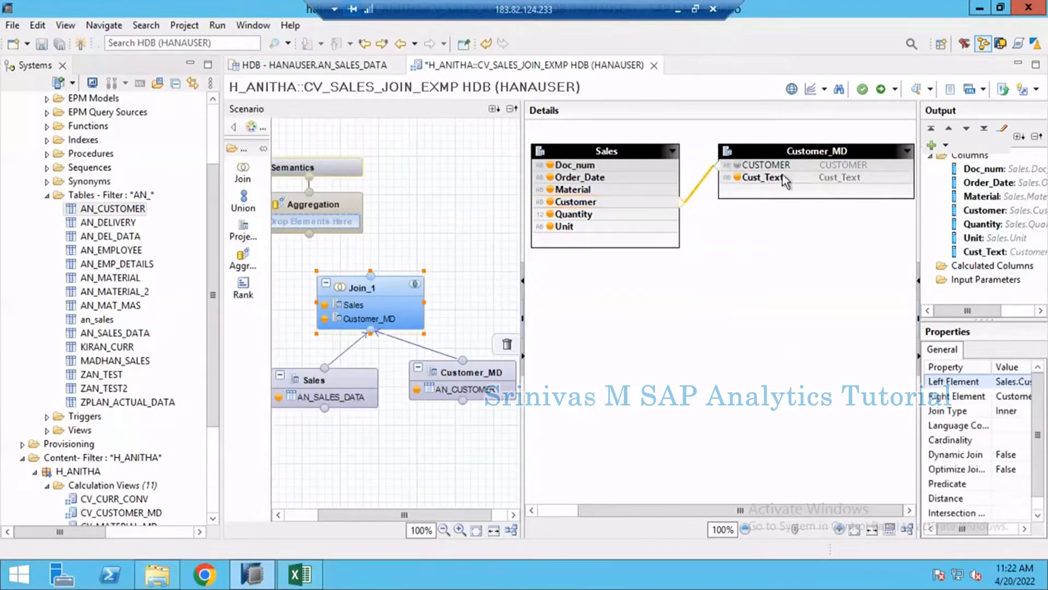
{"action": "double_click", "coordinate": [701, 189]}
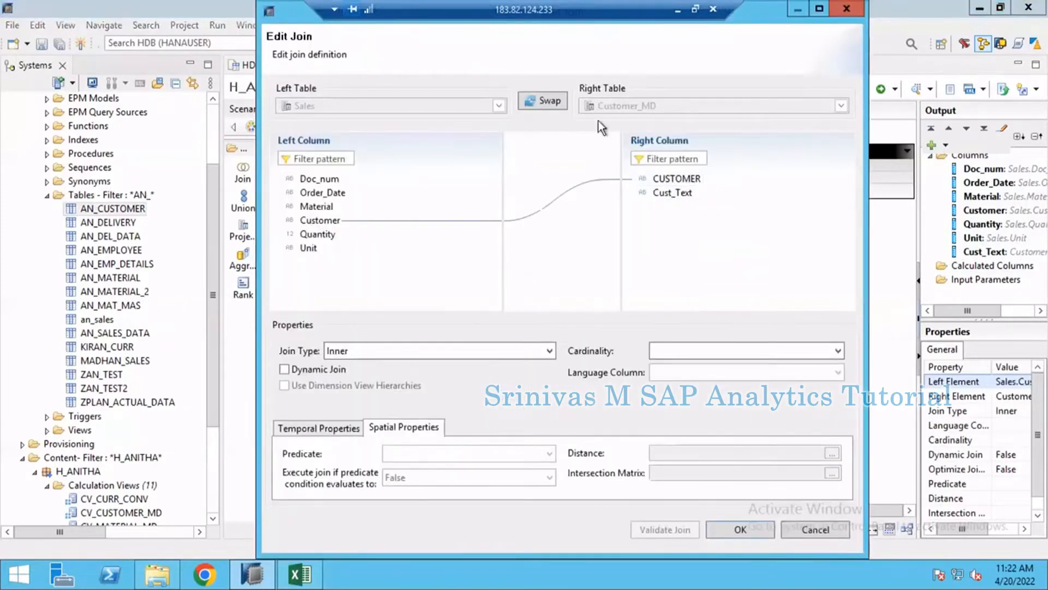
{"action": "left_click", "coordinate": [319, 221]}
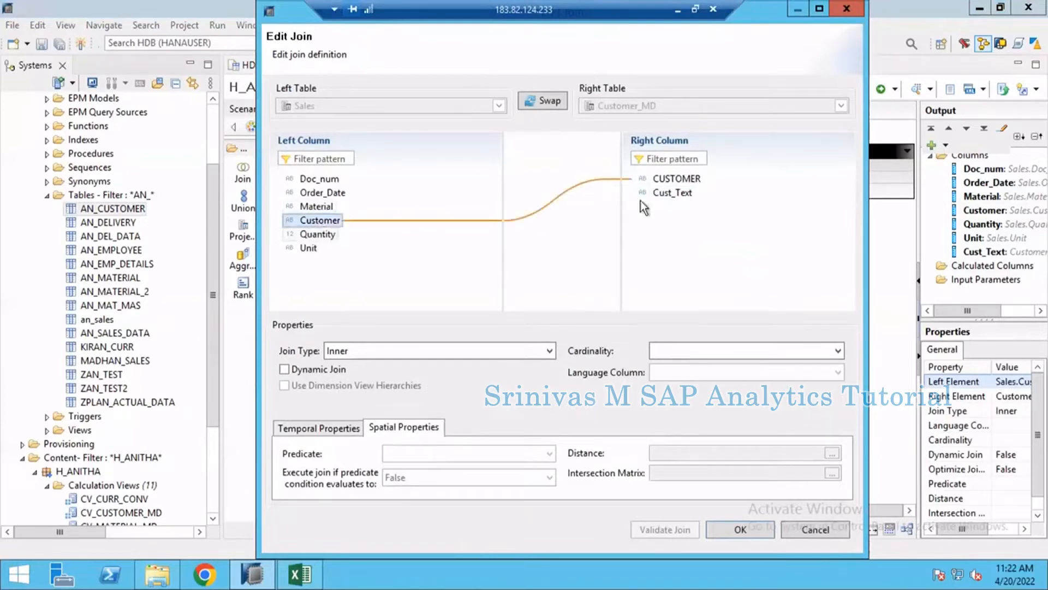
{"action": "left_click", "coordinate": [682, 182]}
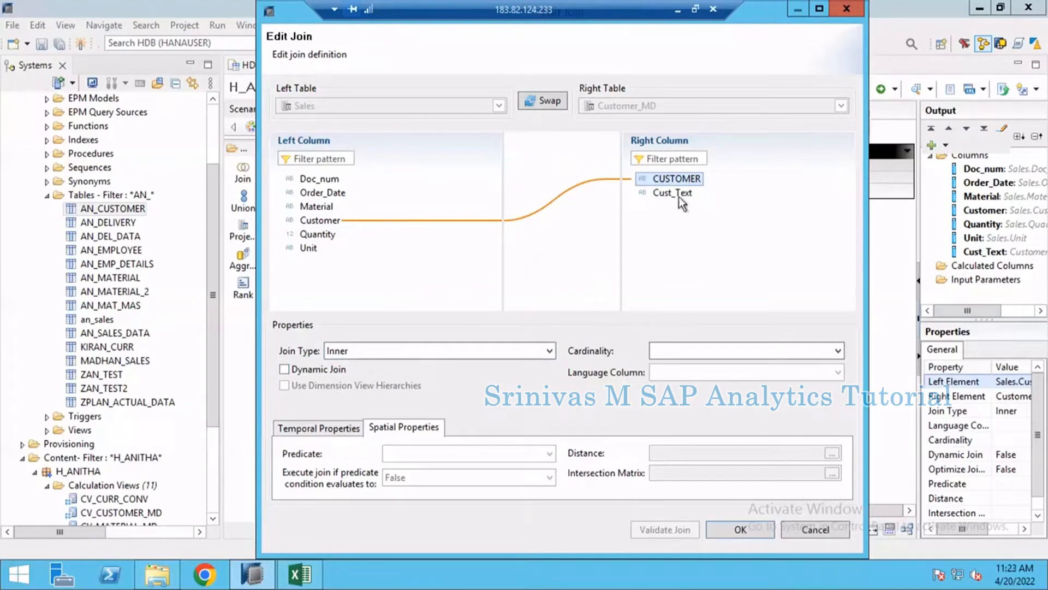
{"action": "left_click", "coordinate": [717, 353]}
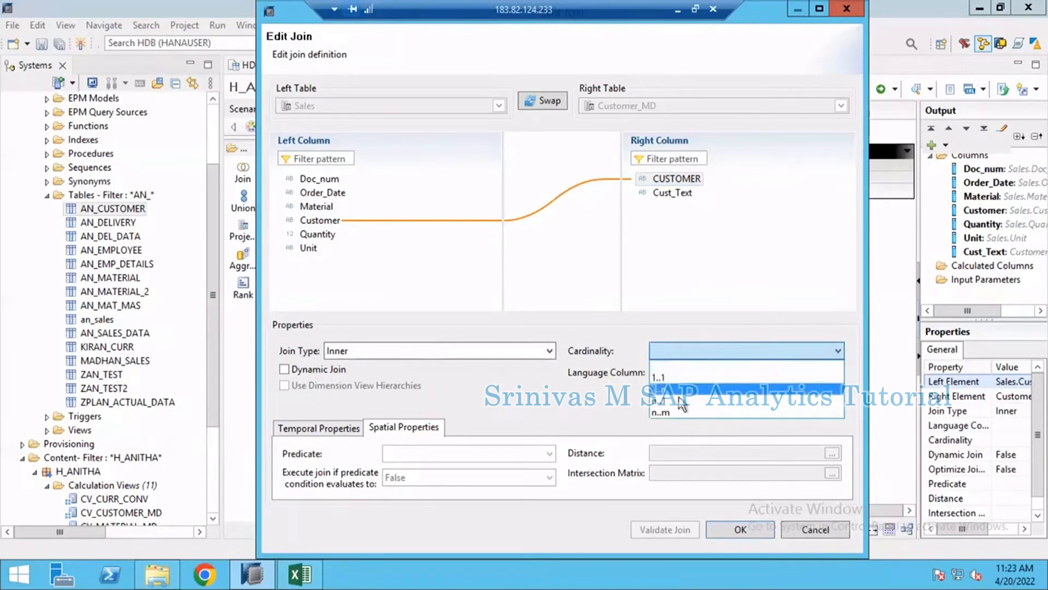
{"action": "left_click", "coordinate": [658, 401]}
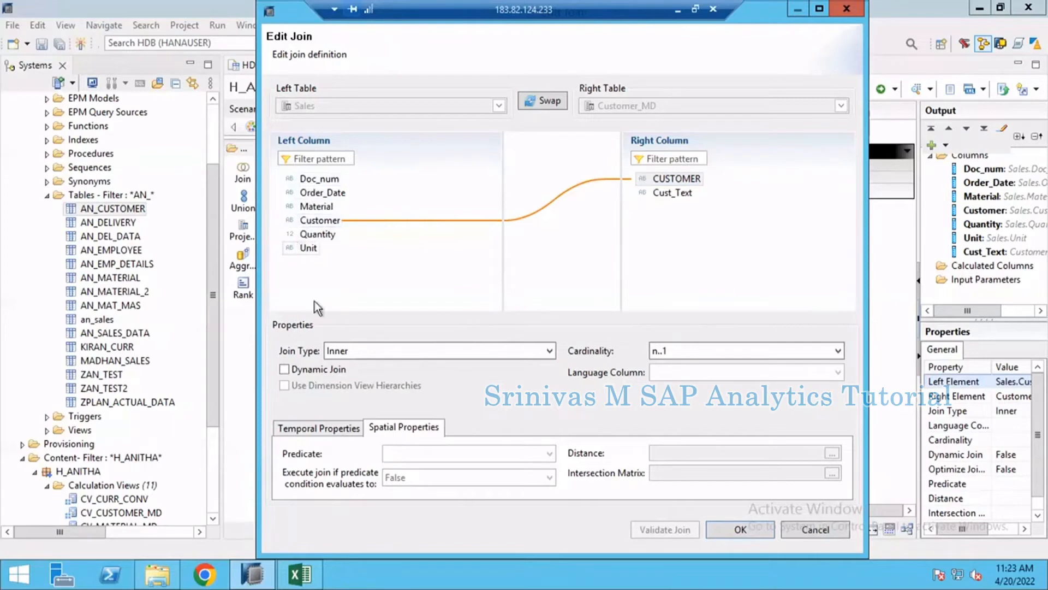
{"action": "left_click", "coordinate": [693, 175]}
{"action": "left_click", "coordinate": [735, 530]}
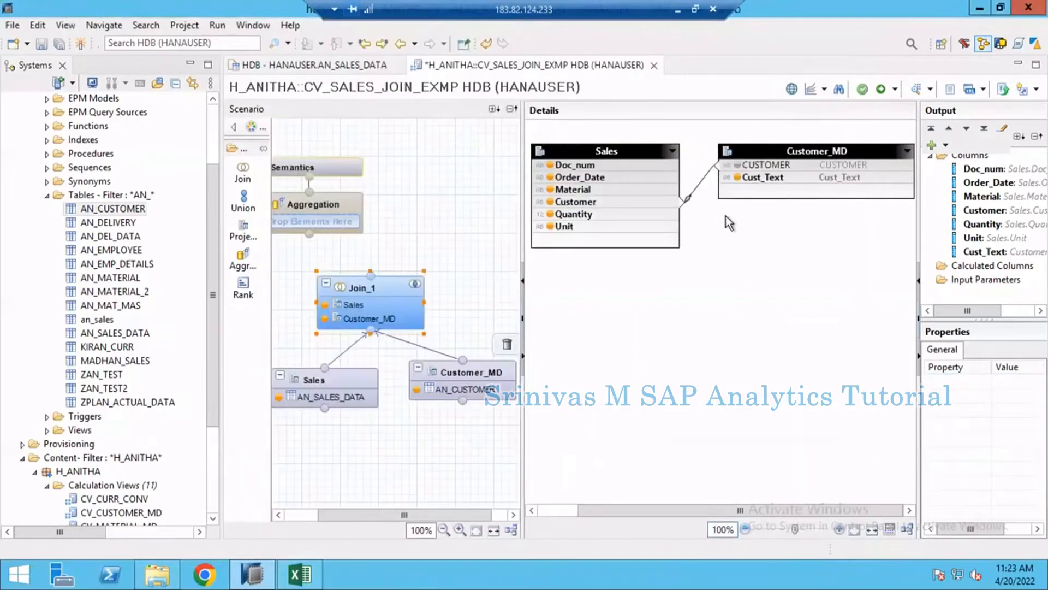
- Review the Join_1 node's join type, cardinality and output columns
{"action": "left_click", "coordinate": [385, 286]}
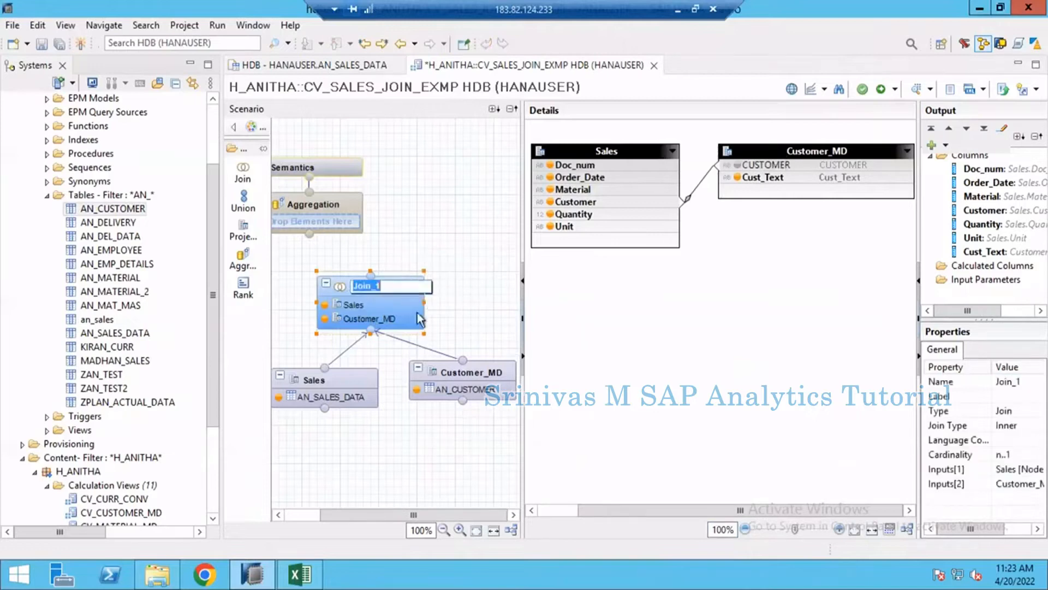
{"action": "left_click", "coordinate": [444, 298]}
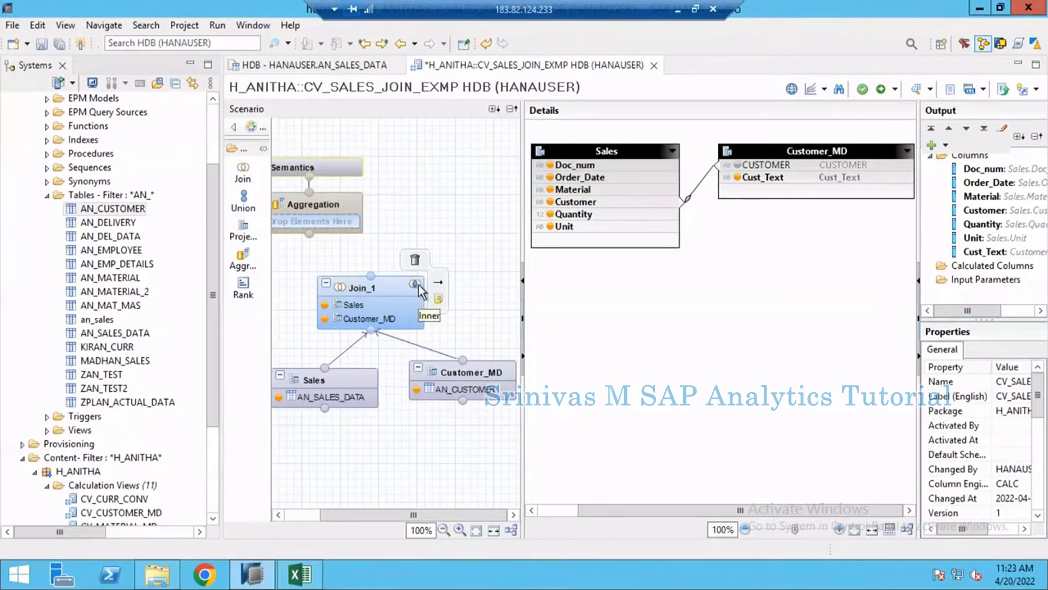
{"action": "left_click", "coordinate": [376, 290]}
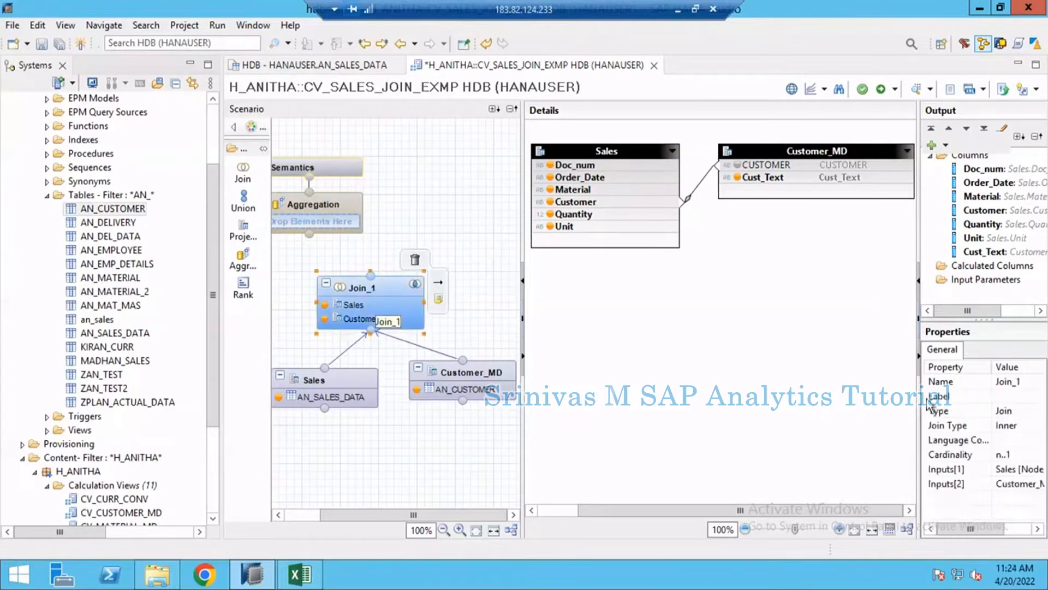
{"action": "left_click_drag", "start_coordinate": [919, 246], "coordinate": [856, 246]}
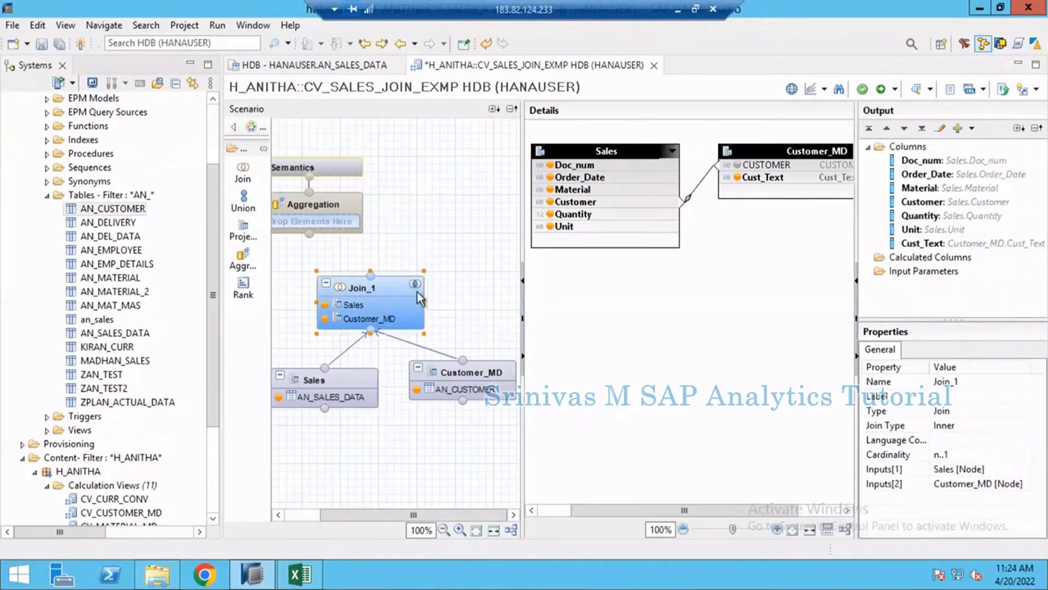
{"action": "mouse_move", "coordinate": [417, 291]}
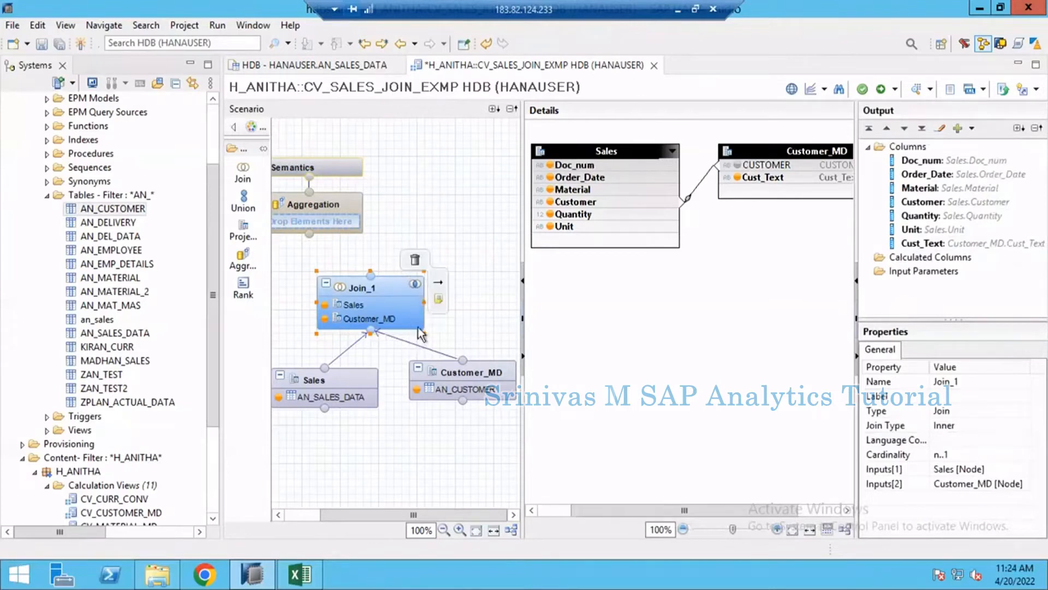
{"action": "left_click", "coordinate": [394, 280]}
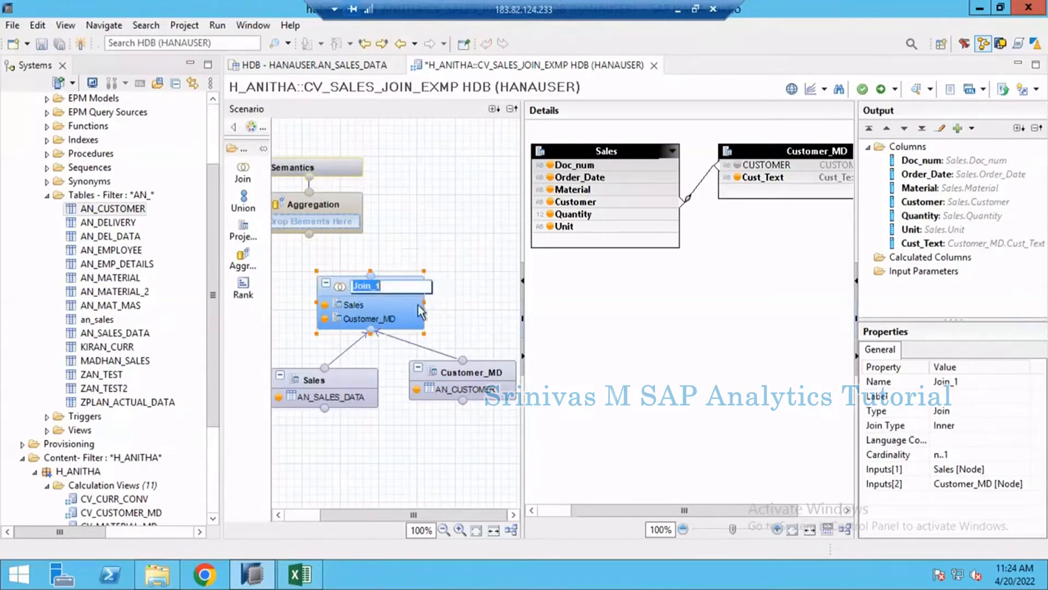
{"action": "left_click", "coordinate": [369, 291]}
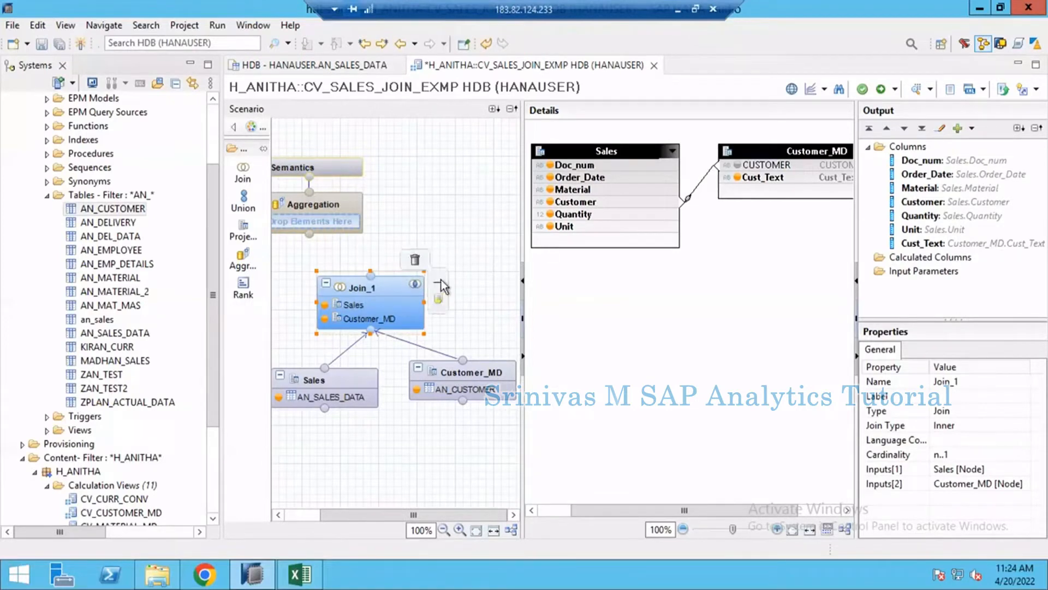
- Connect the Join_1 node to the Aggregation node and open the Aggregation node's details
{"action": "left_click_drag", "start_coordinate": [463, 254], "coordinate": [333, 224]}
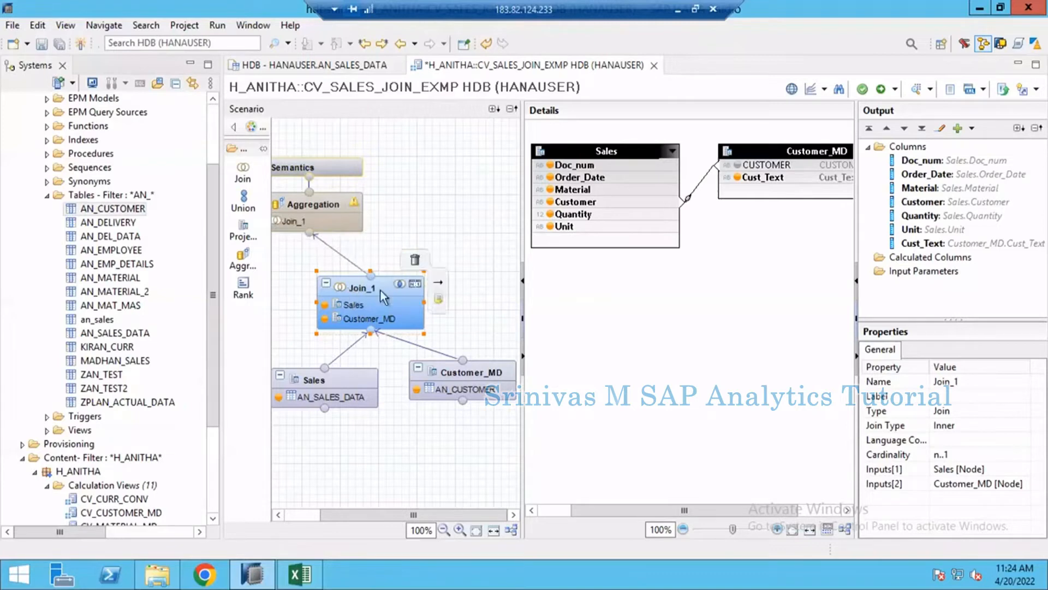
{"action": "left_click", "coordinate": [335, 203]}
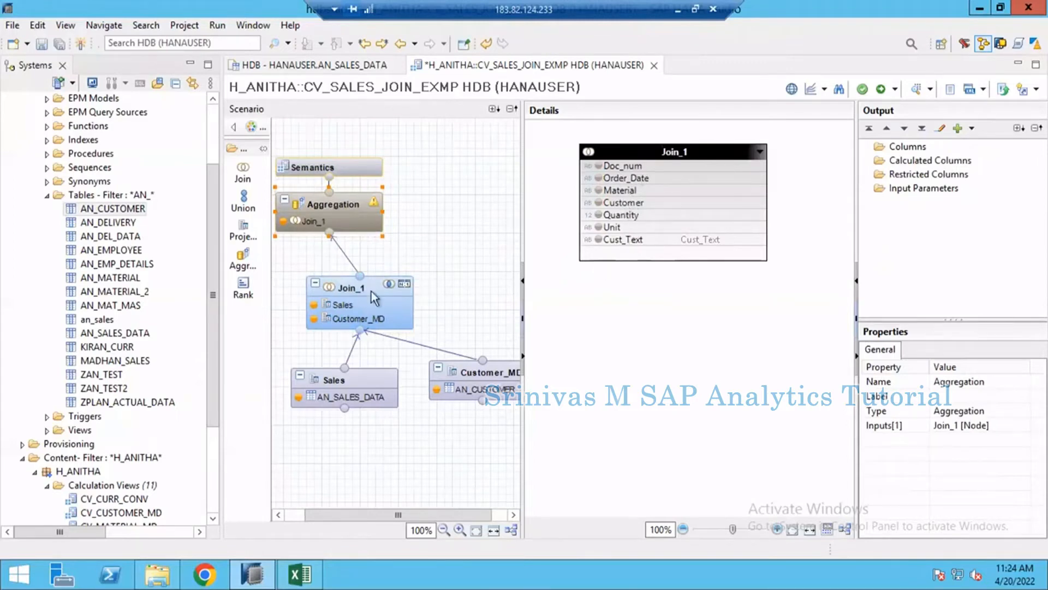
{"action": "mouse_move", "coordinate": [371, 290]}
- Add all Join_1 columns to the Aggregation node's output and move Cust_Text directly below Customer
{"action": "right_click", "coordinate": [646, 151]}
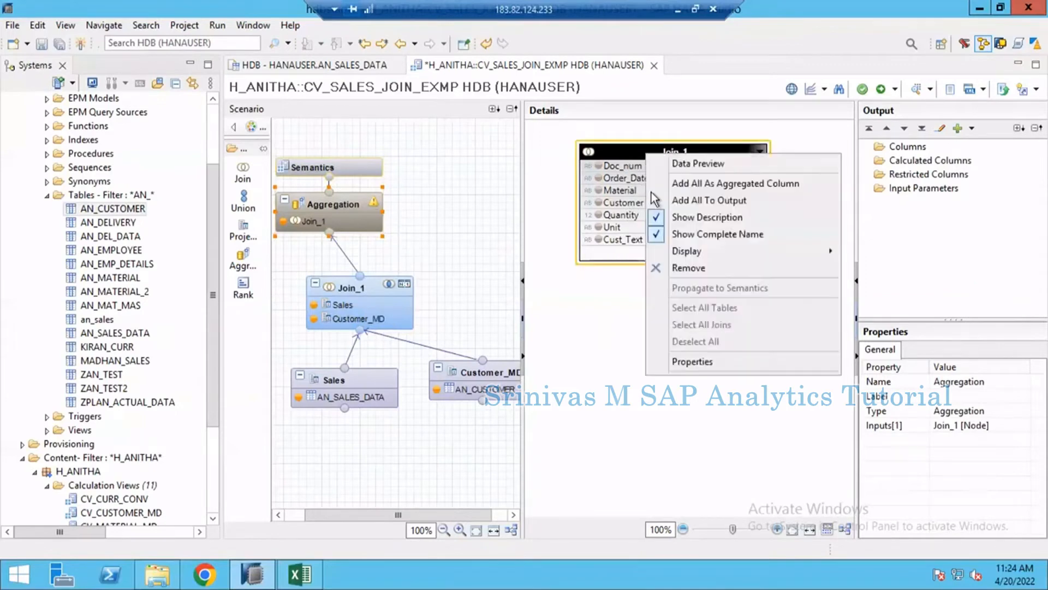
{"action": "left_click", "coordinate": [685, 201]}
{"action": "left_click", "coordinate": [913, 246]}
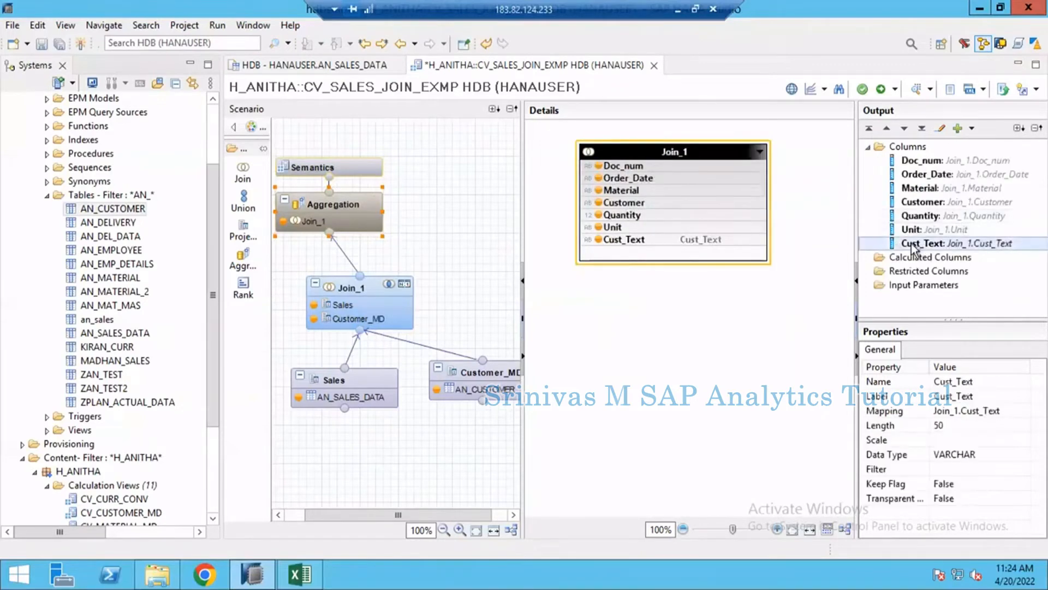
{"action": "left_click_drag", "start_coordinate": [913, 248], "coordinate": [917, 219]}
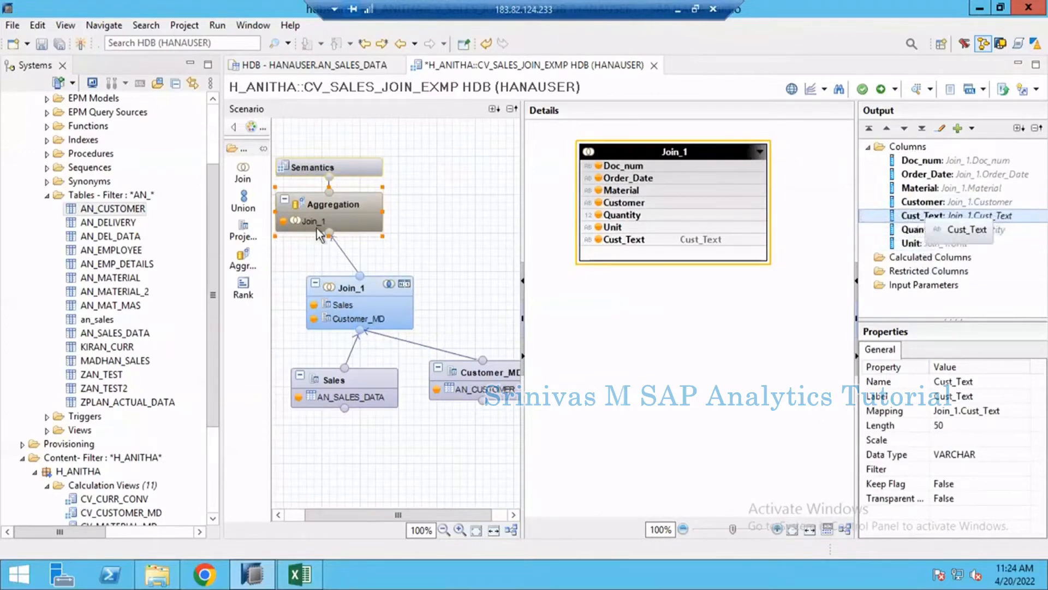
- Open the Semantics node's columns, widen the Name column and auto-assign the attribute and measure types
{"action": "left_click", "coordinate": [353, 168]}
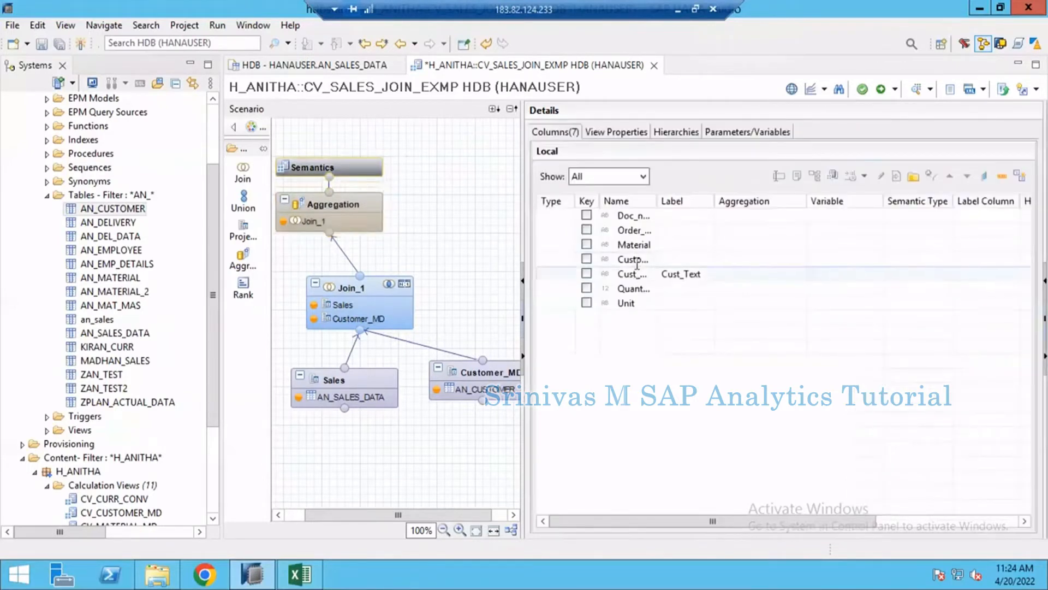
{"action": "double_click", "coordinate": [656, 200]}
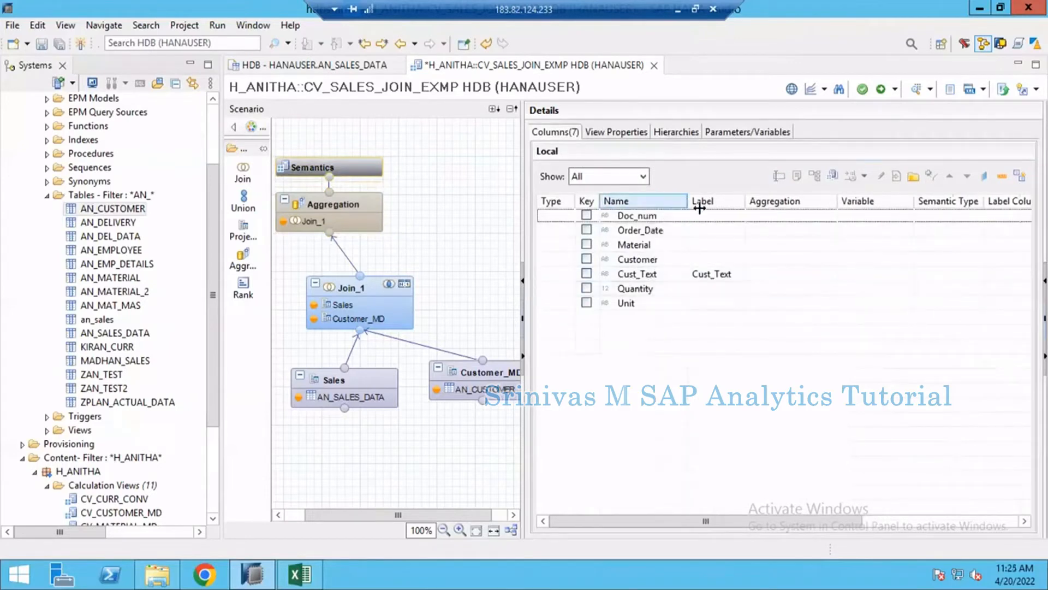
{"action": "left_click_drag", "start_coordinate": [699, 208], "coordinate": [703, 208]}
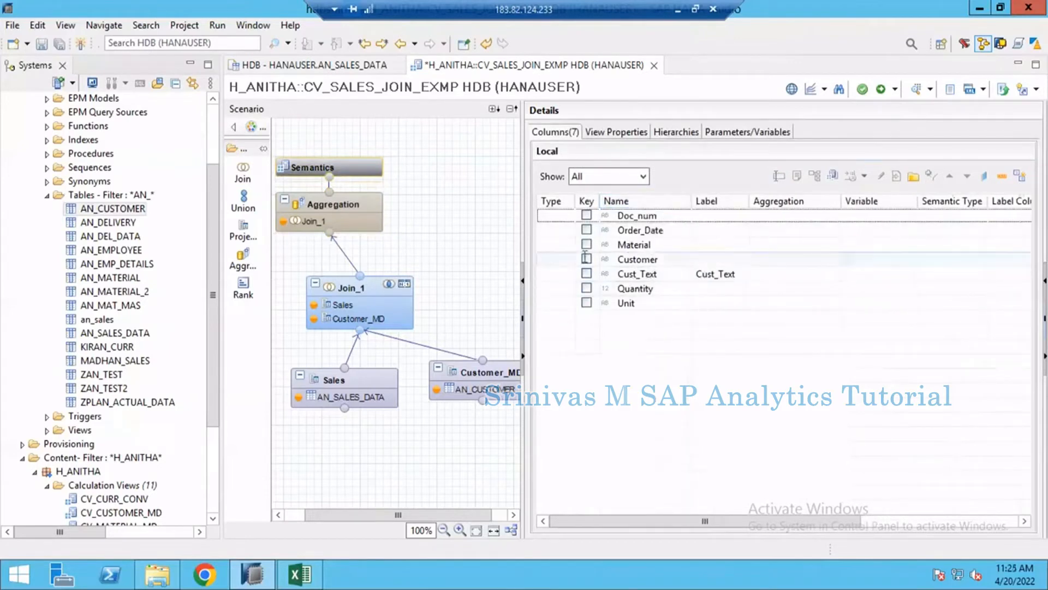
{"action": "left_click", "coordinate": [1022, 182]}
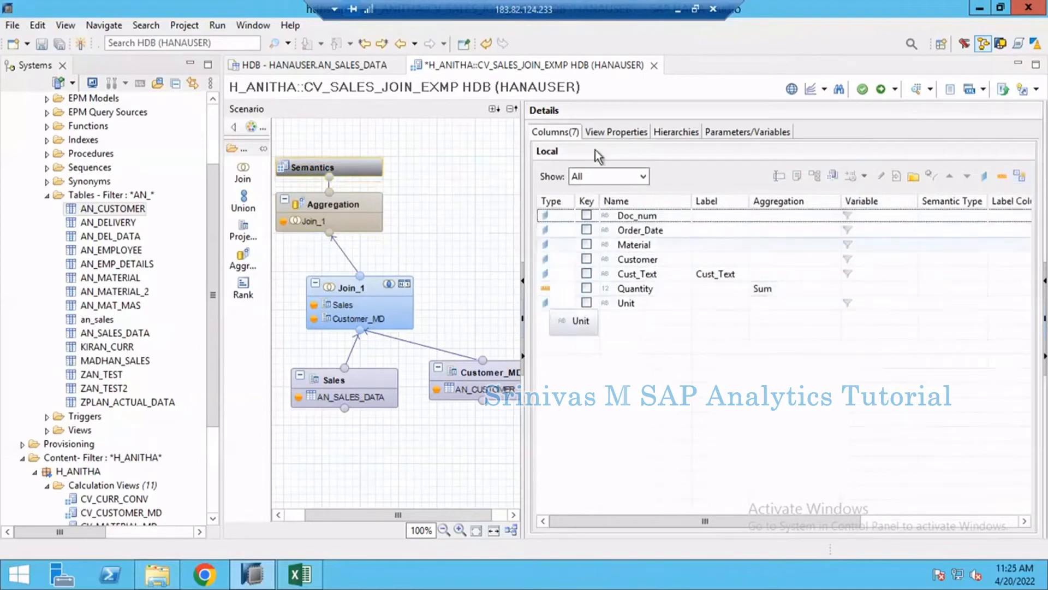
- Set the view's Apply Privileges property to blank and return to the Semantics column list
{"action": "left_click", "coordinate": [616, 136]}
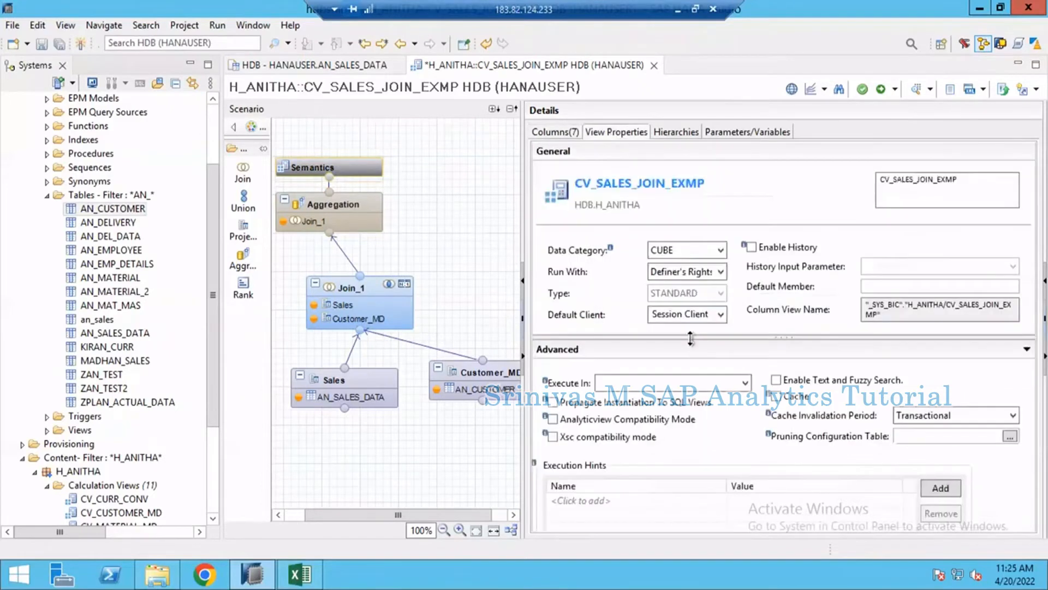
{"action": "left_click_drag", "start_coordinate": [690, 338], "coordinate": [692, 447]}
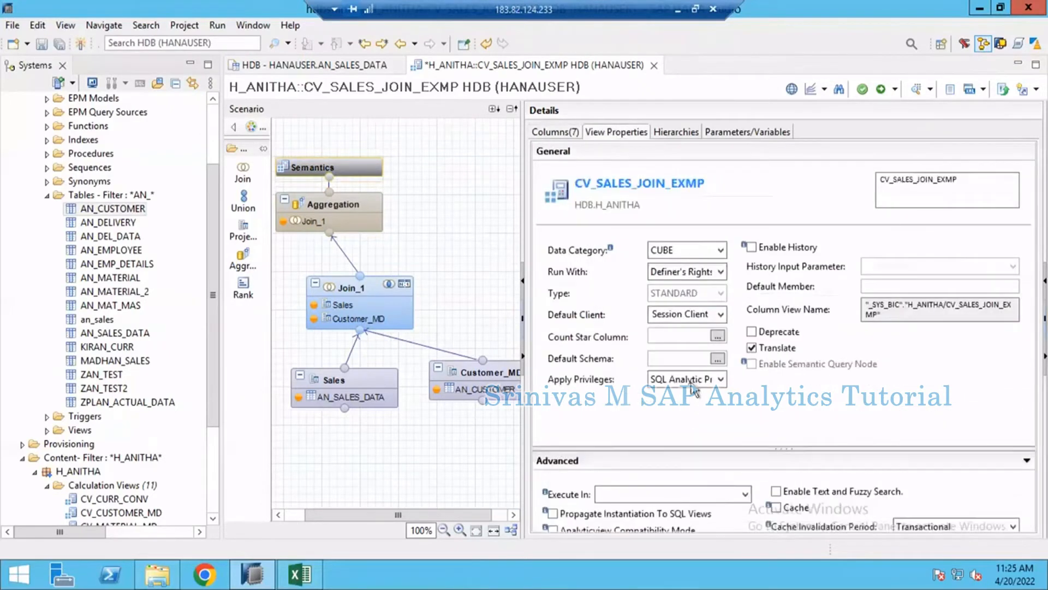
{"action": "left_click", "coordinate": [695, 382]}
{"action": "left_click", "coordinate": [684, 406]}
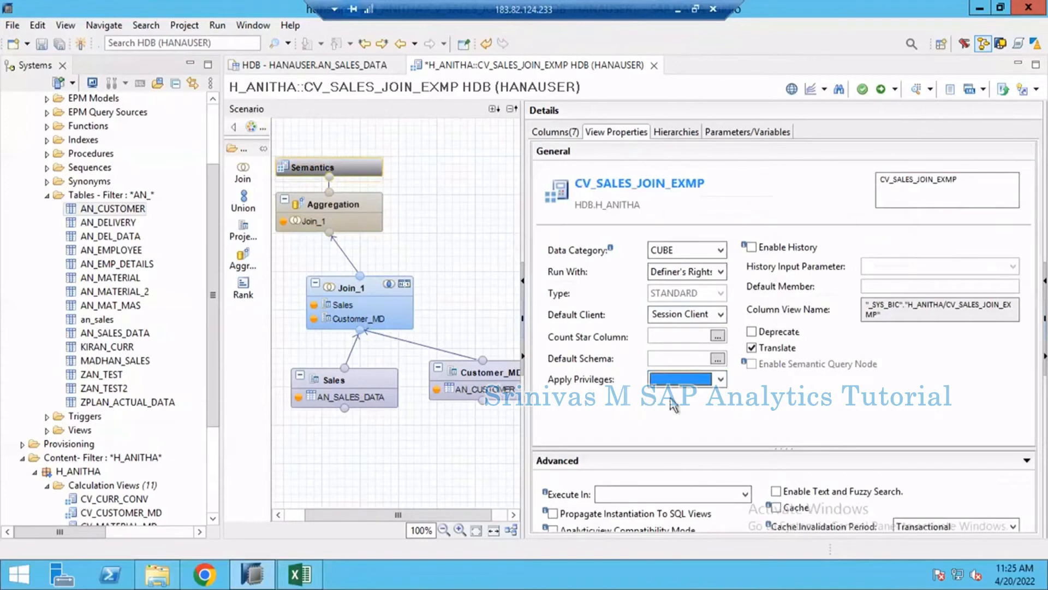
{"action": "left_click", "coordinate": [568, 133]}
- Activate the CV_SALES_JOIN_EXMP view, preview its raw data and return to the view's editor
{"action": "left_click", "coordinate": [879, 90]}
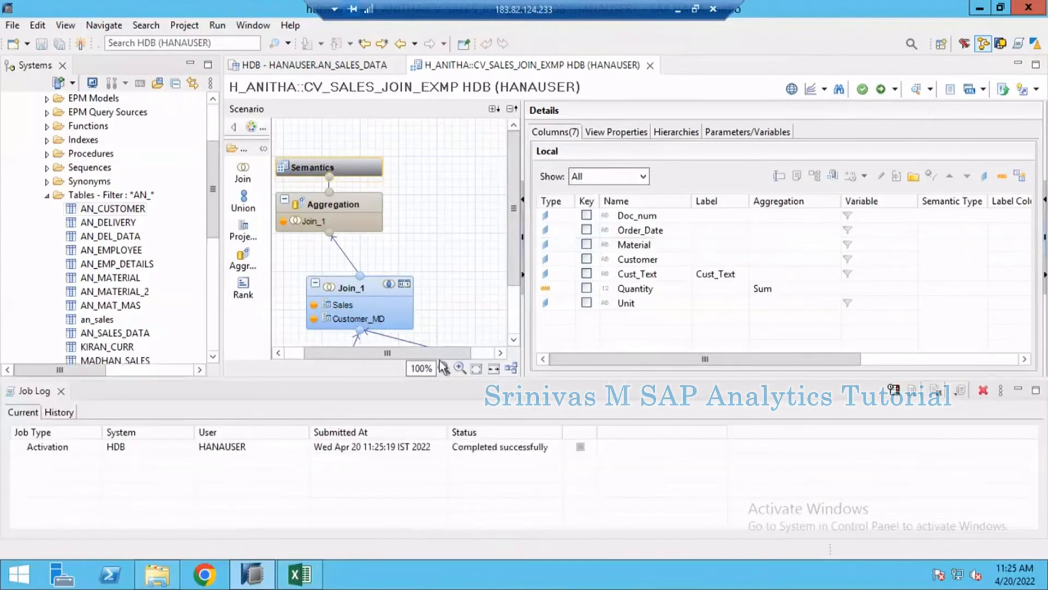
{"action": "left_click", "coordinate": [914, 93]}
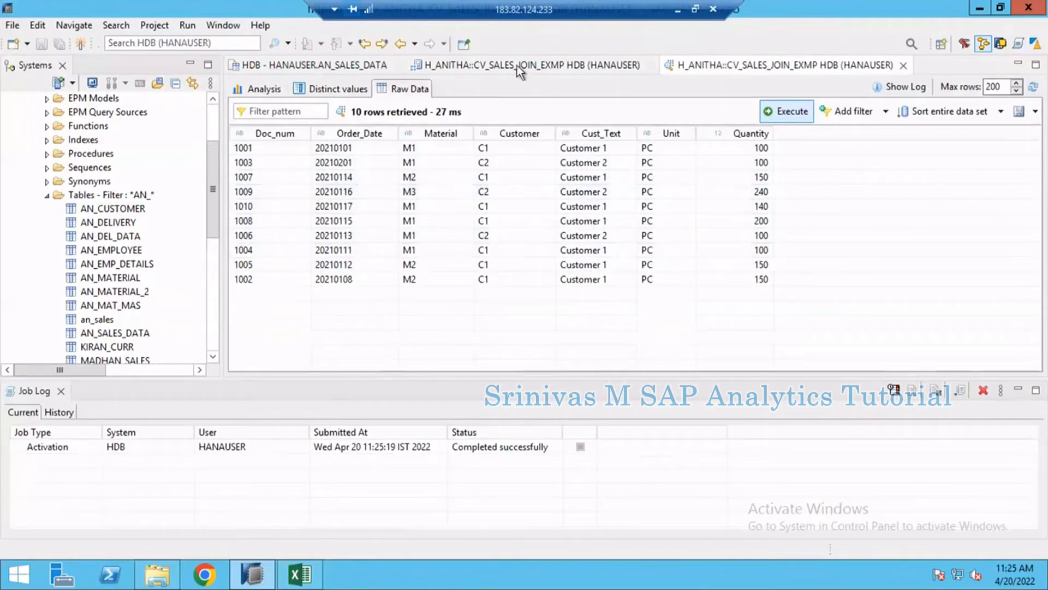
{"action": "left_click", "coordinate": [497, 65]}
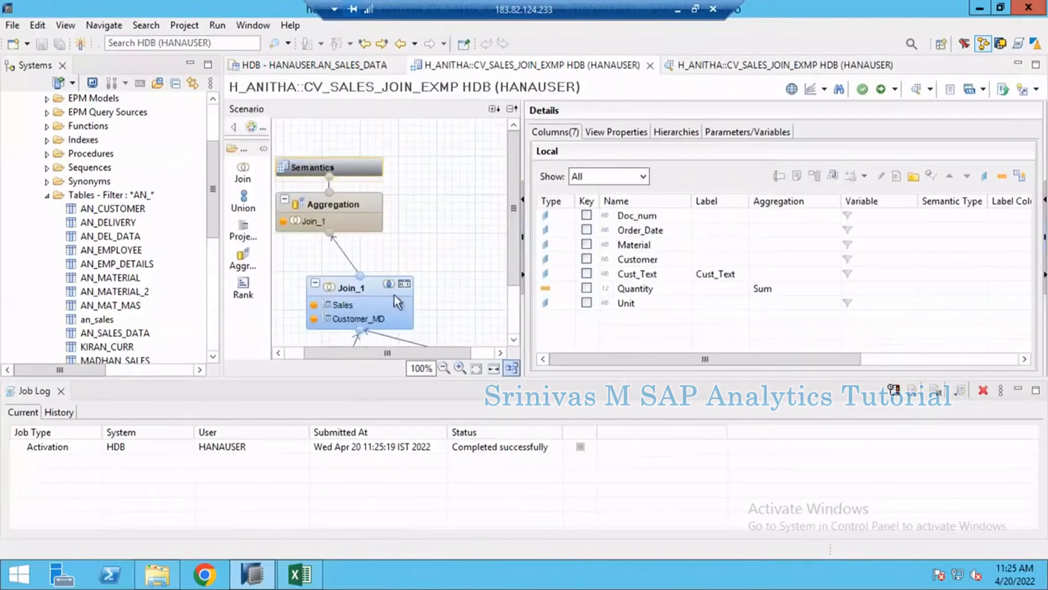
- Auto-arrange the nodes in the calculation view's scenario and open the content of the AN_CUSTOMER table
{"action": "left_click", "coordinate": [511, 368]}
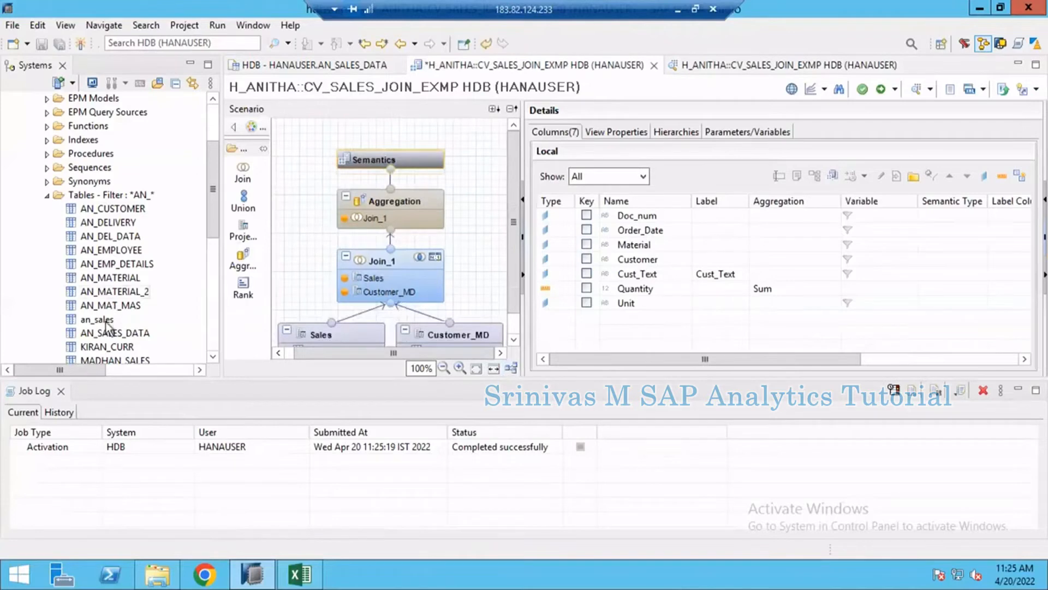
{"action": "right_click", "coordinate": [114, 213]}
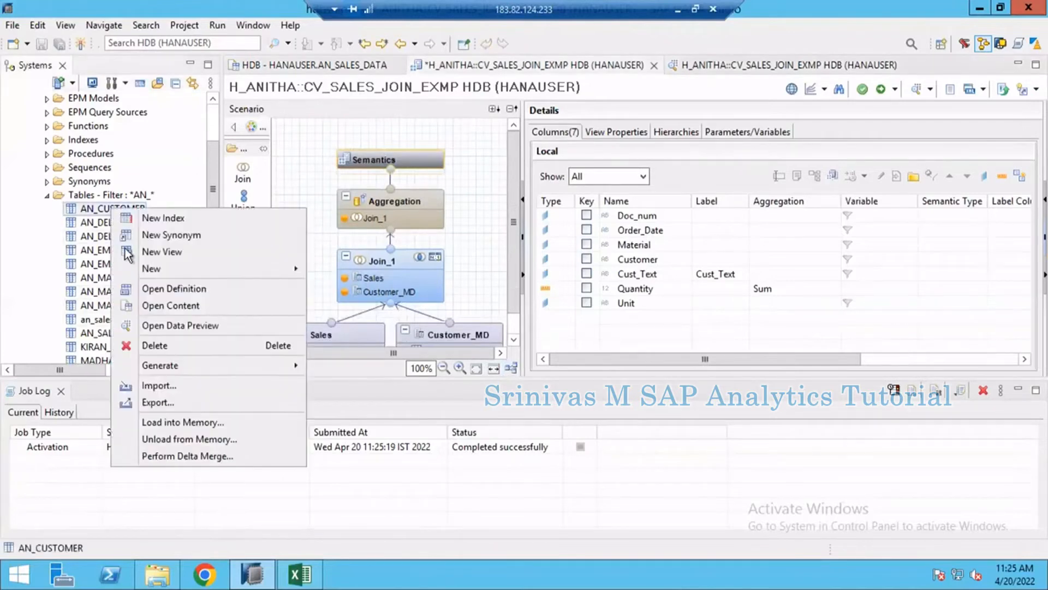
{"action": "left_click", "coordinate": [176, 307]}
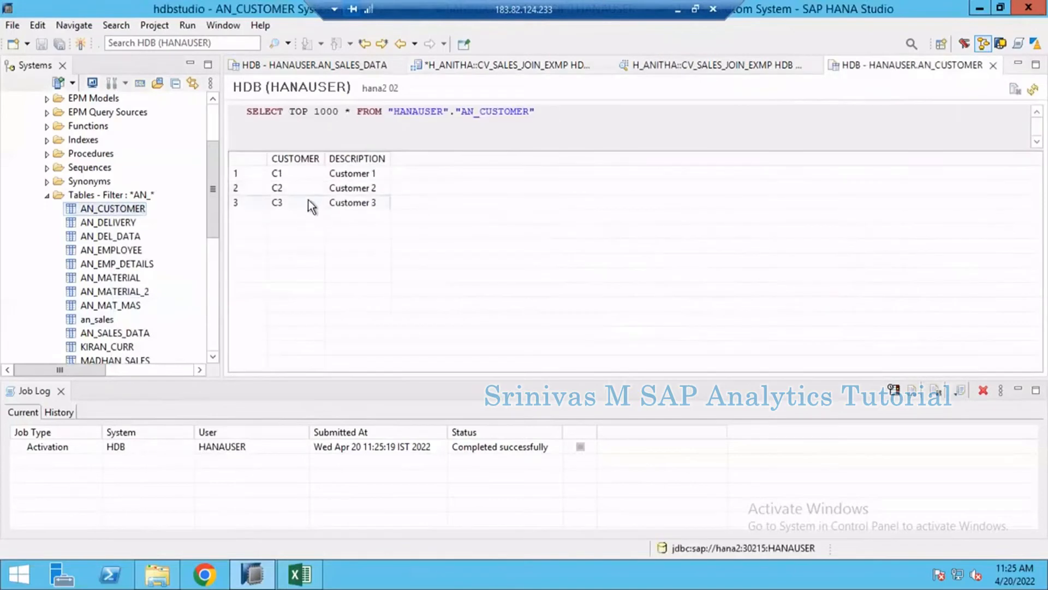
{"action": "left_click", "coordinate": [327, 188]}
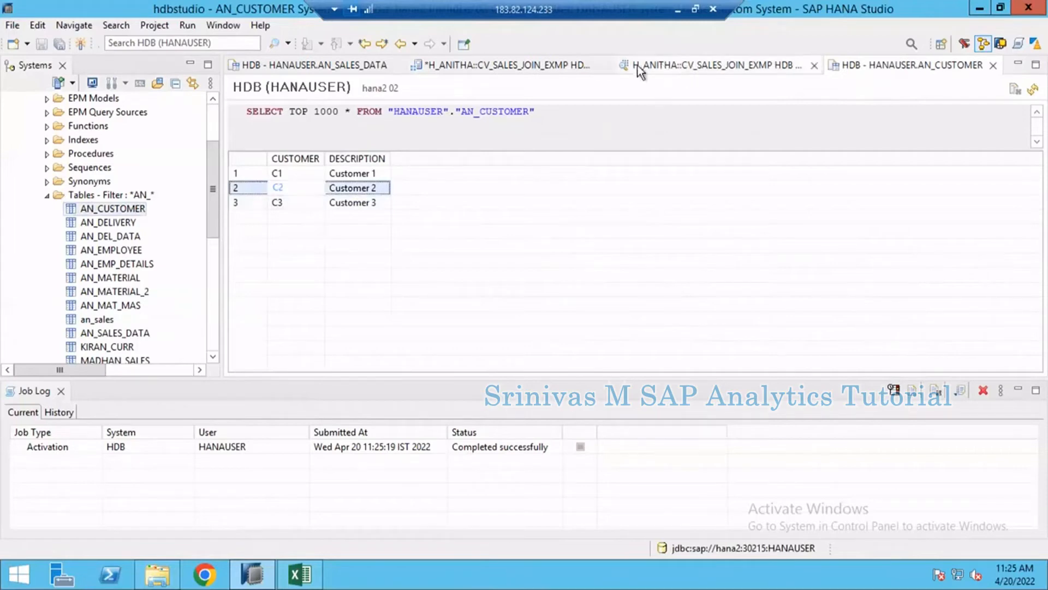
- Compare the customer values in the AN_SALES_DATA content with those in the AN_CUSTOMER table
{"action": "left_click", "coordinate": [343, 66]}
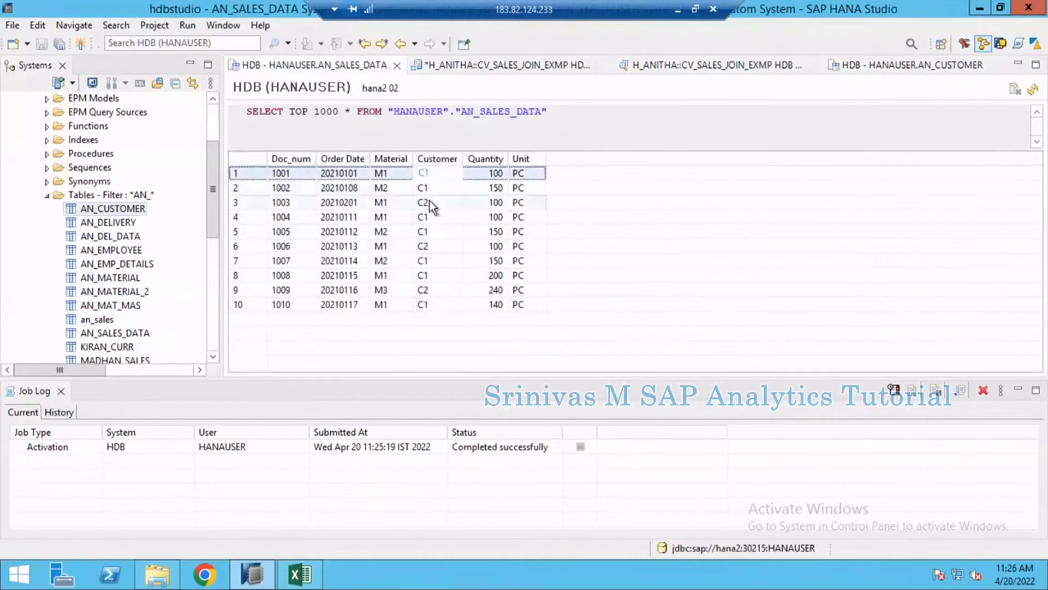
{"action": "left_click", "coordinate": [430, 201]}
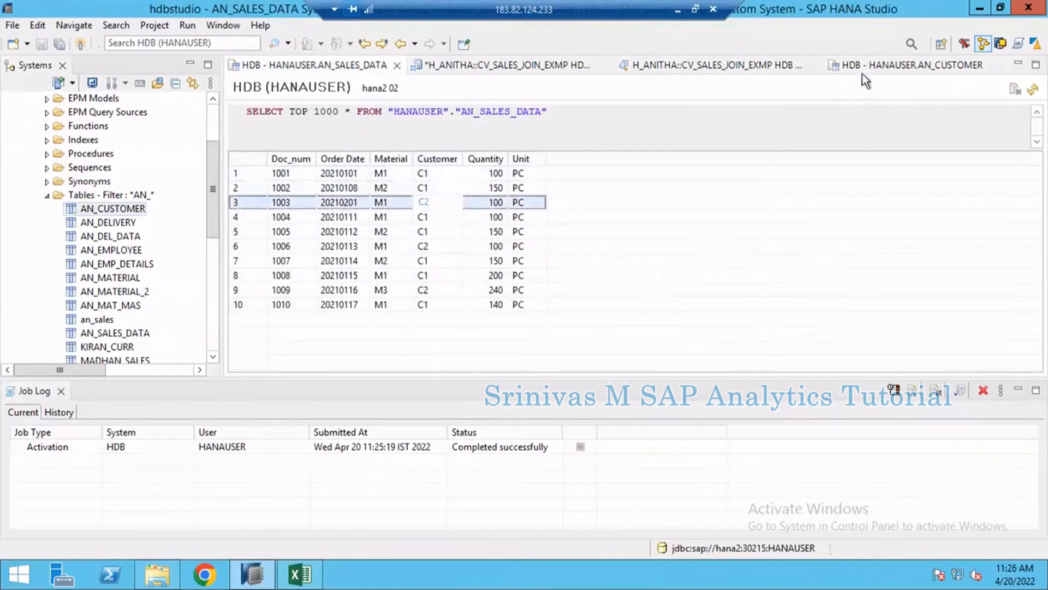
{"action": "left_click", "coordinate": [887, 67]}
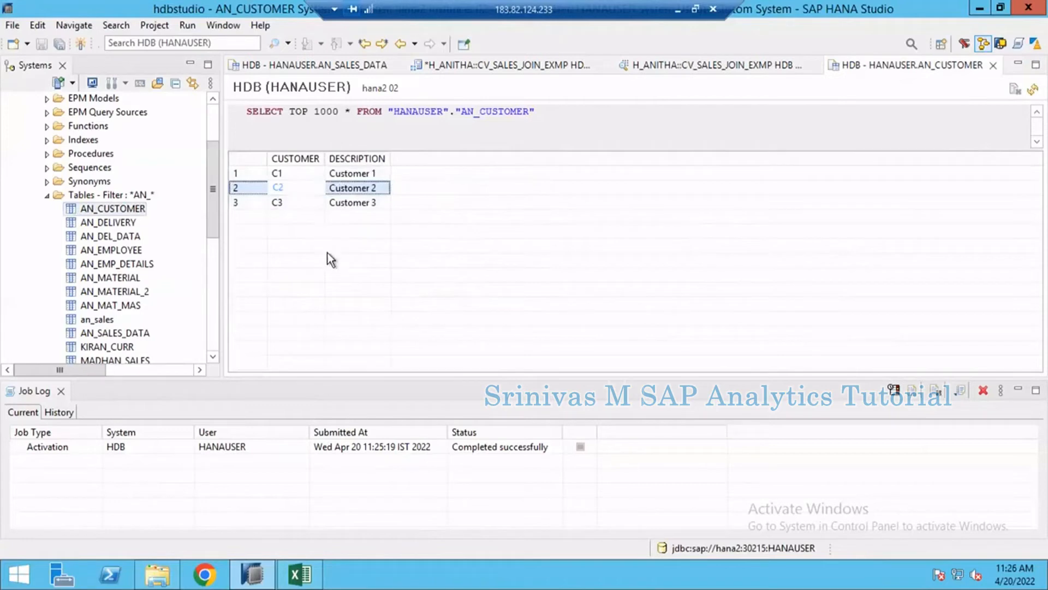
{"action": "left_click", "coordinate": [316, 61]}
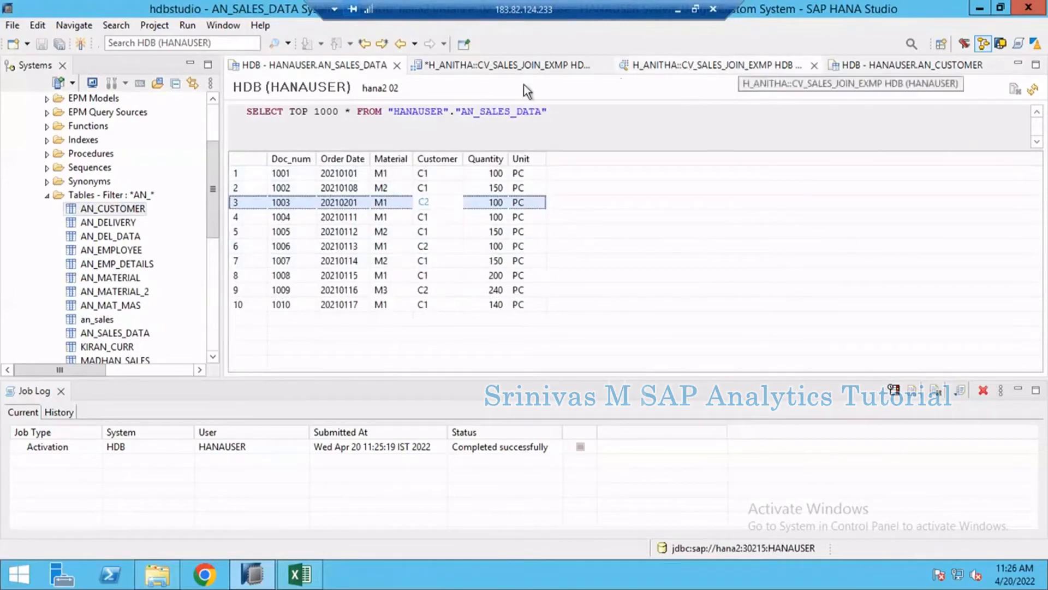
{"action": "left_click", "coordinate": [856, 66]}
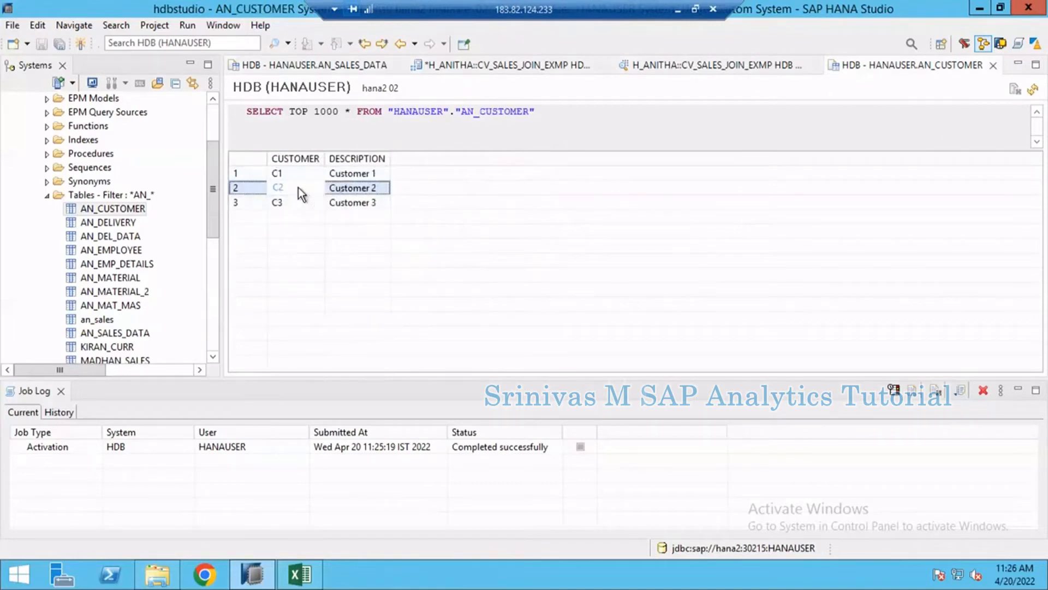
- Open a SQL console and start a Delete statement for "HANAUSER"."AN_CUSTOMER" ending with a where clause
{"action": "left_click", "coordinate": [86, 208]}
{"action": "left_click", "coordinate": [137, 83]}
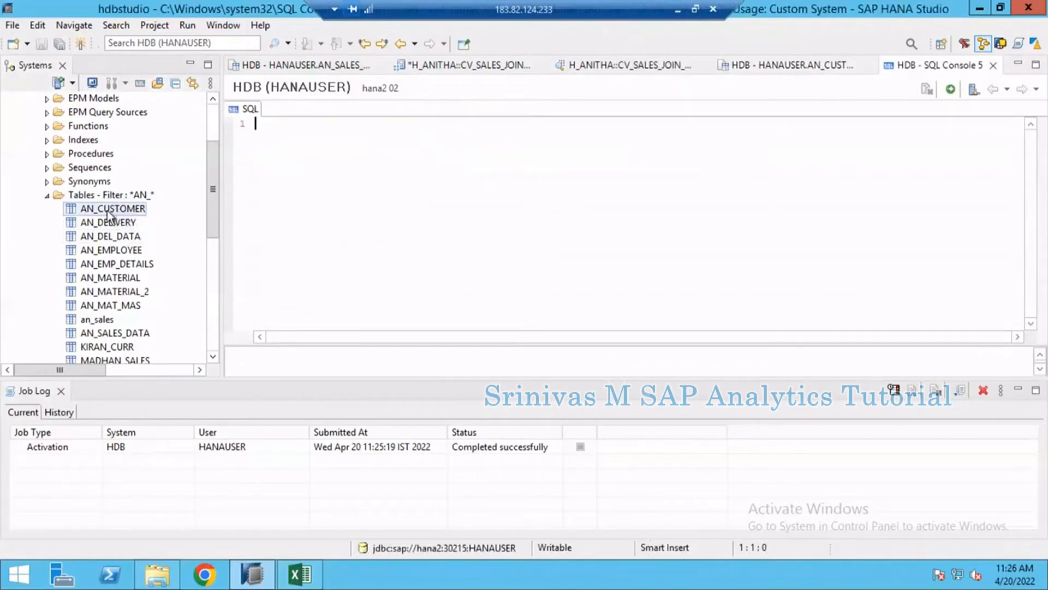
{"action": "type", "text": "Delete"}
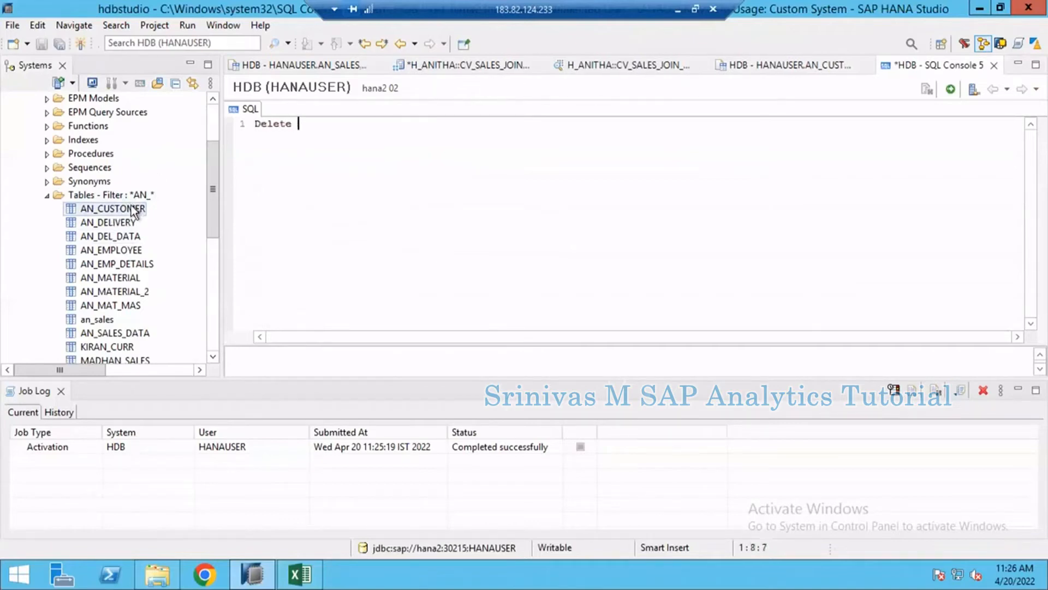
{"action": "left_click_drag", "start_coordinate": [131, 209], "coordinate": [417, 137]}
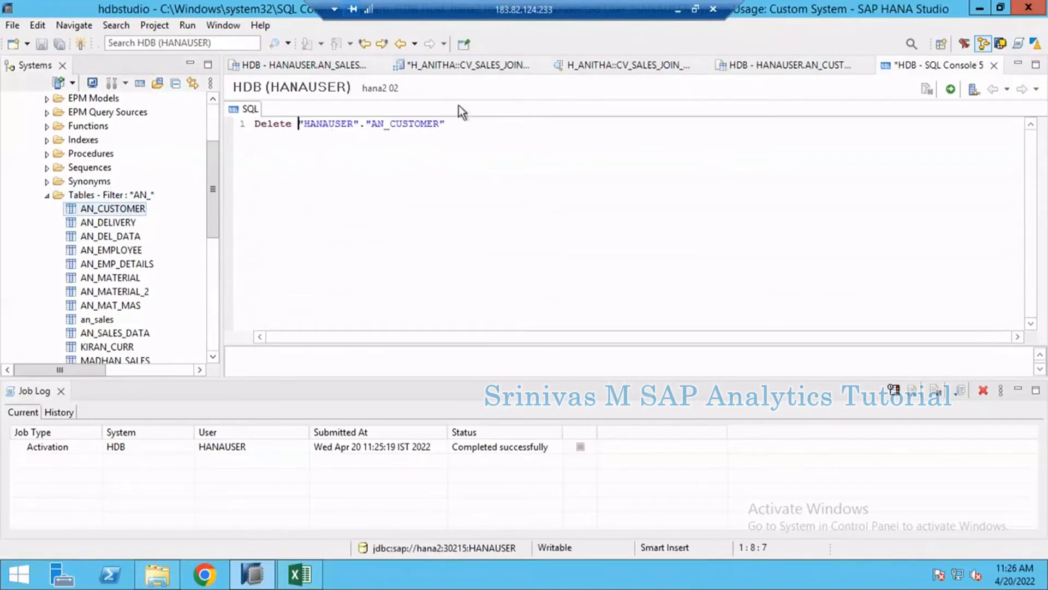
{"action": "left_click", "coordinate": [468, 123]}
{"action": "type", "text": "where"}
- Check the key column name in AN_CUSTOMER, complete the condition as customer = 'C2' and execute the statement
{"action": "left_click", "coordinate": [723, 74]}
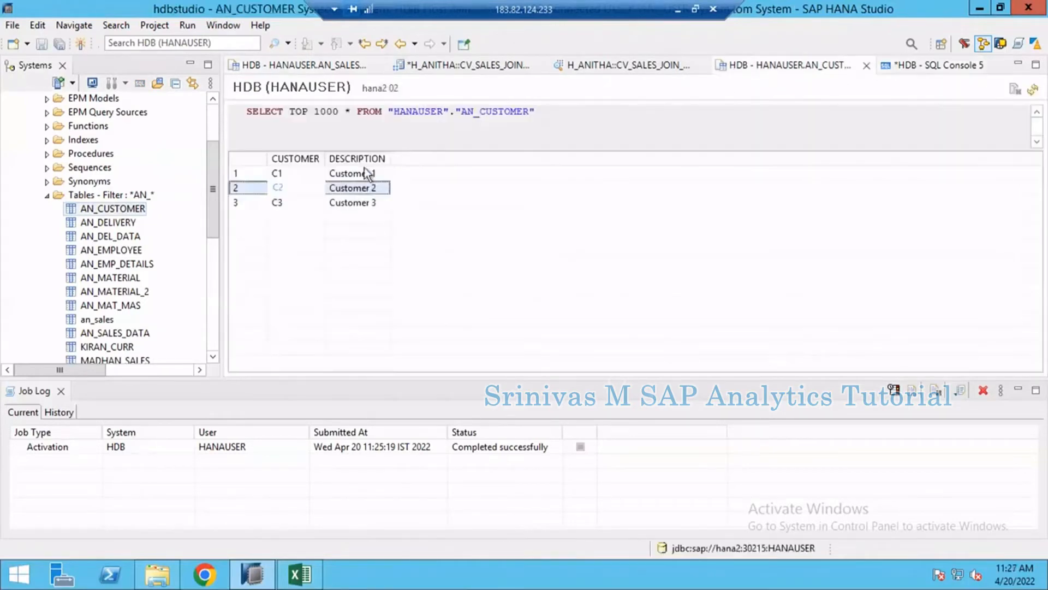
{"action": "left_click", "coordinate": [910, 66]}
{"action": "type", "text": "cus"}
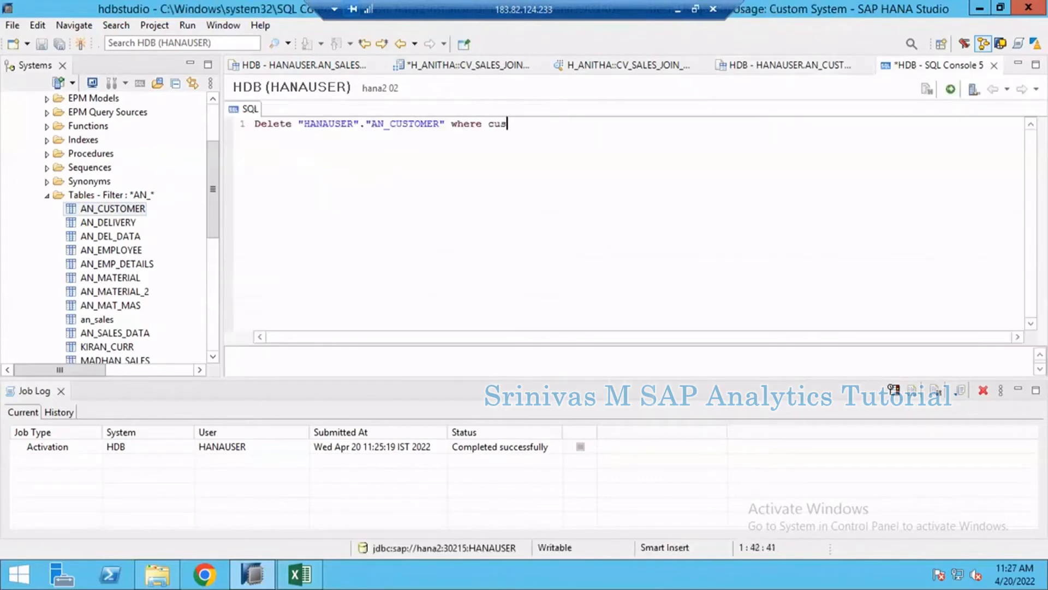
{"action": "type", "text": "tomer = \"C2\""}
{"action": "key", "text": "BackSpace"}
{"action": "key", "text": "BackSpace"}
{"action": "key", "text": "BackSpace"}
{"action": "key", "text": "BackSpace"}
{"action": "type", "text": "'C2'"}
{"action": "left_click", "coordinate": [950, 90]}
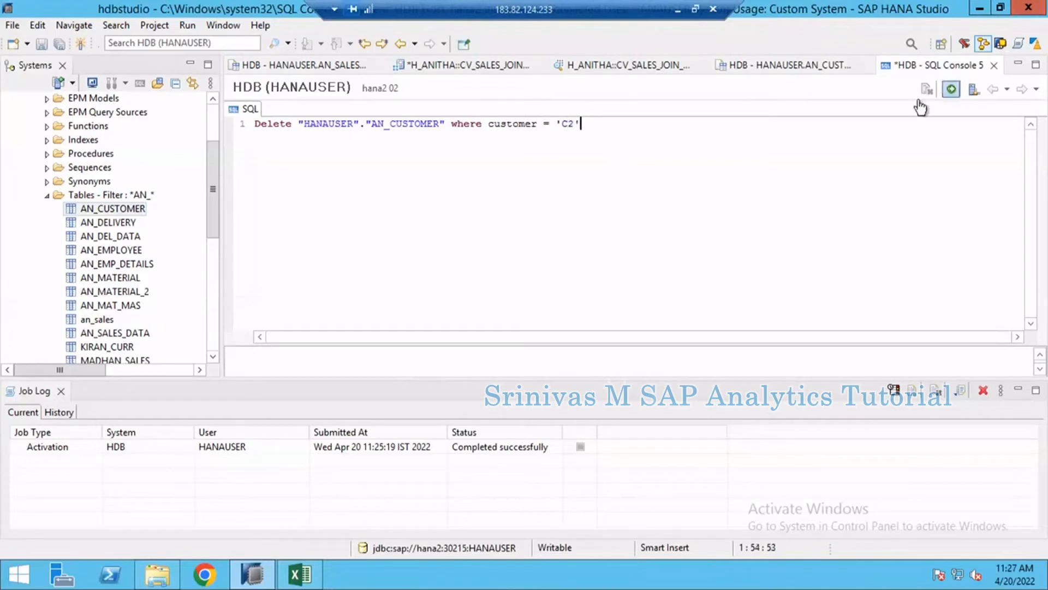
- Try executing the statement with the word table inserted after Delete
{"action": "left_click", "coordinate": [308, 129]}
{"action": "type", "text": "table"}
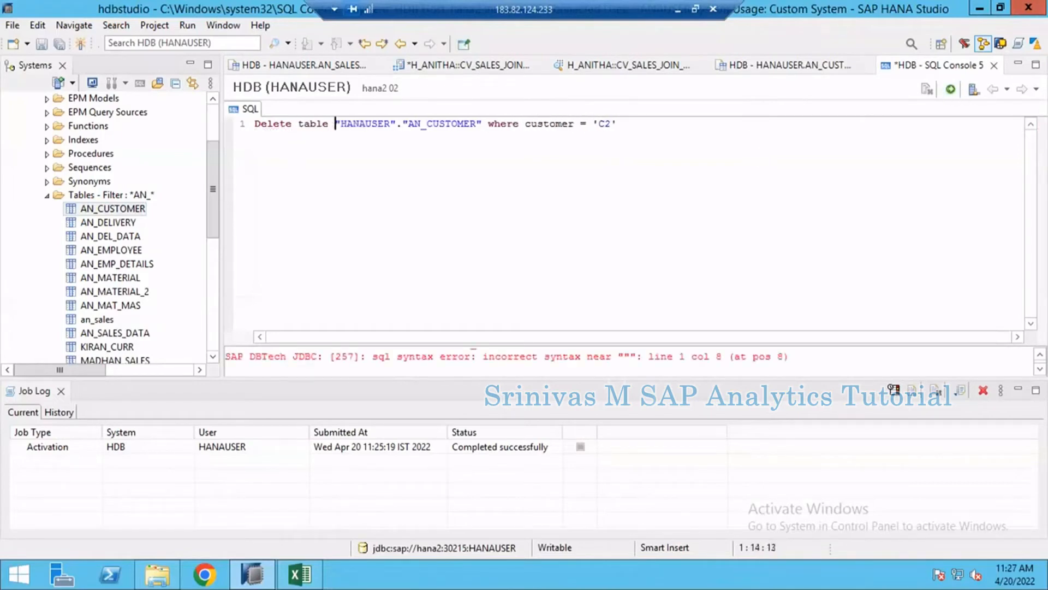
{"action": "left_click", "coordinate": [950, 89]}
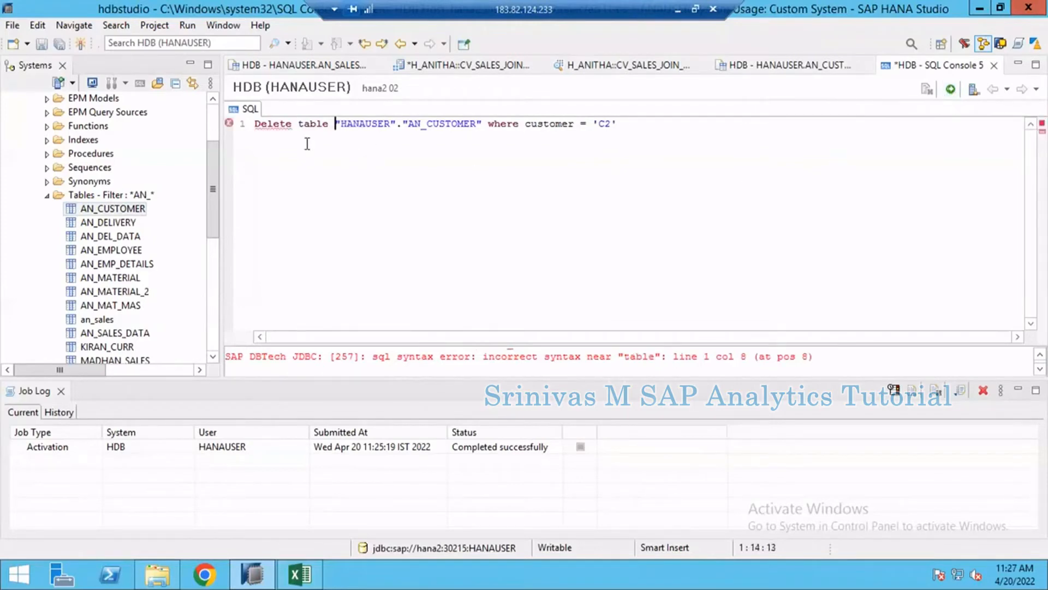
- Correct the statement to Delete from "HANAUSER"."AN_CUSTOMER" where customer = 'C2' and execute it
{"action": "left_click", "coordinate": [297, 123]}
{"action": "type", "text": "from"}
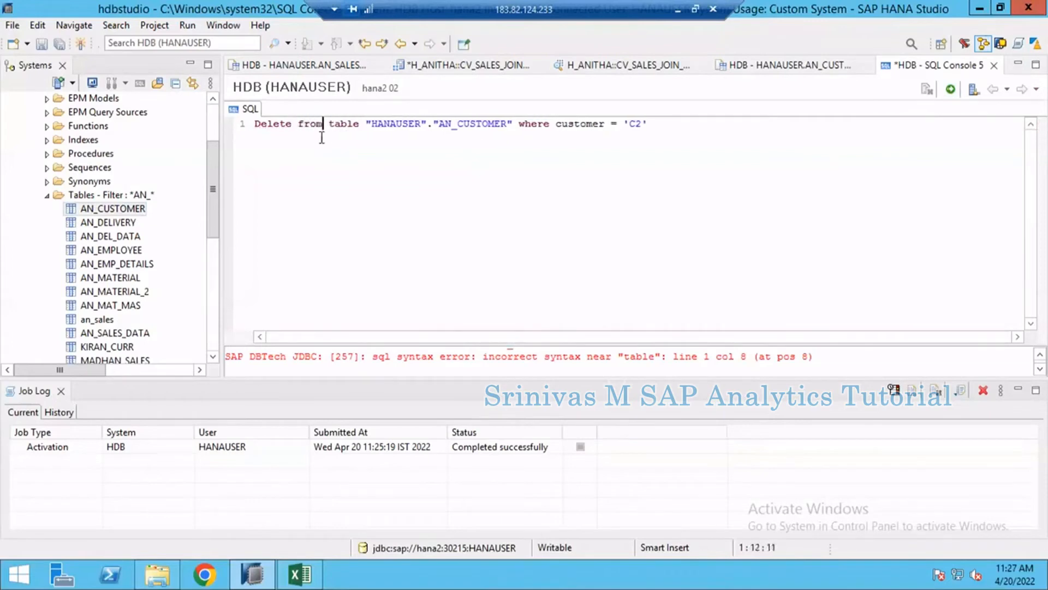
{"action": "key", "text": "Delete"}
{"action": "key", "text": "Delete"}
{"action": "key", "text": "Delete"}
{"action": "key", "text": "Delete"}
{"action": "key", "text": "Delete"}
{"action": "key", "text": "Delete"}
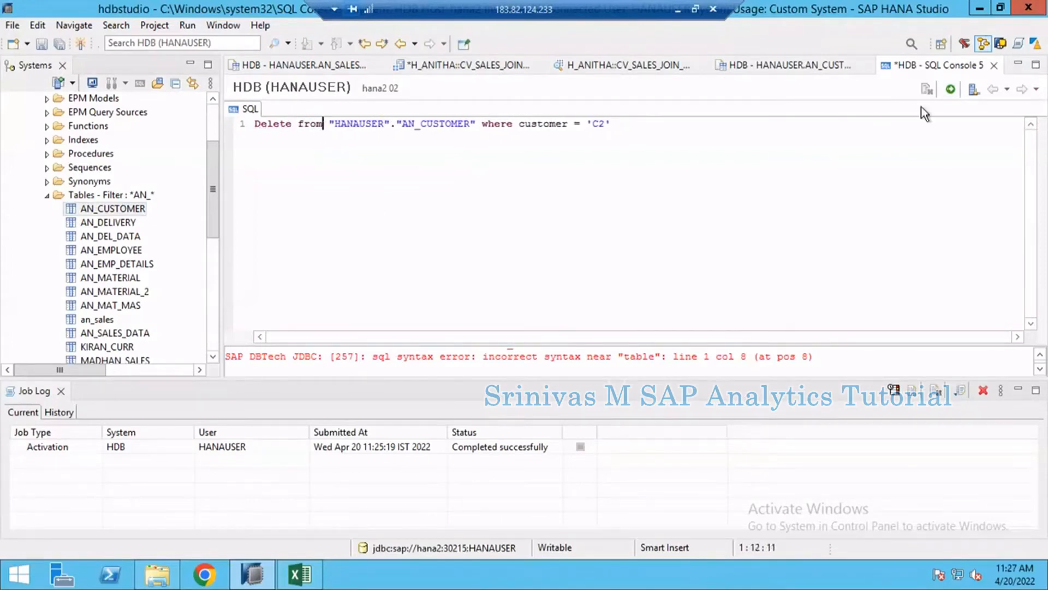
{"action": "left_click", "coordinate": [950, 89]}
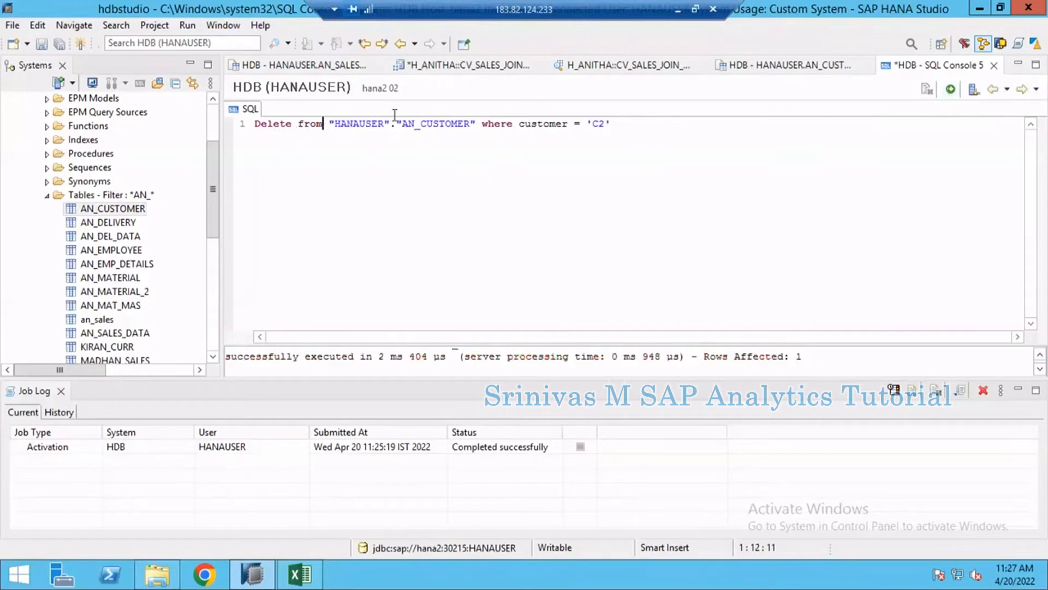
- Refresh the AN_CUSTOMER content and open a new raw data preview of the CV_SALES_JOIN_EXMP view
{"action": "left_click", "coordinate": [787, 70]}
{"action": "left_click", "coordinate": [1033, 87]}
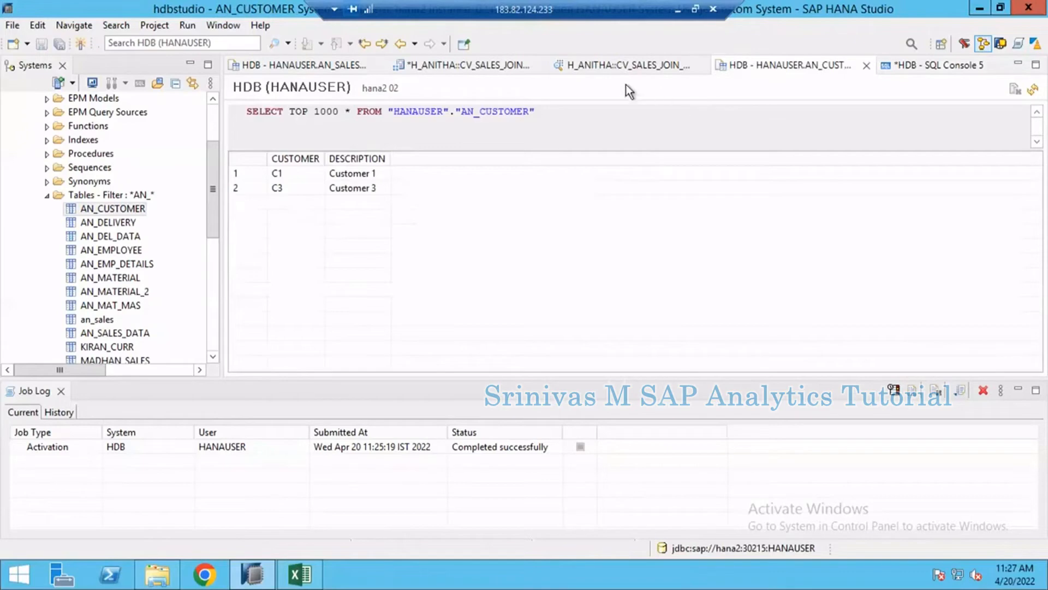
{"action": "left_click", "coordinate": [635, 67]}
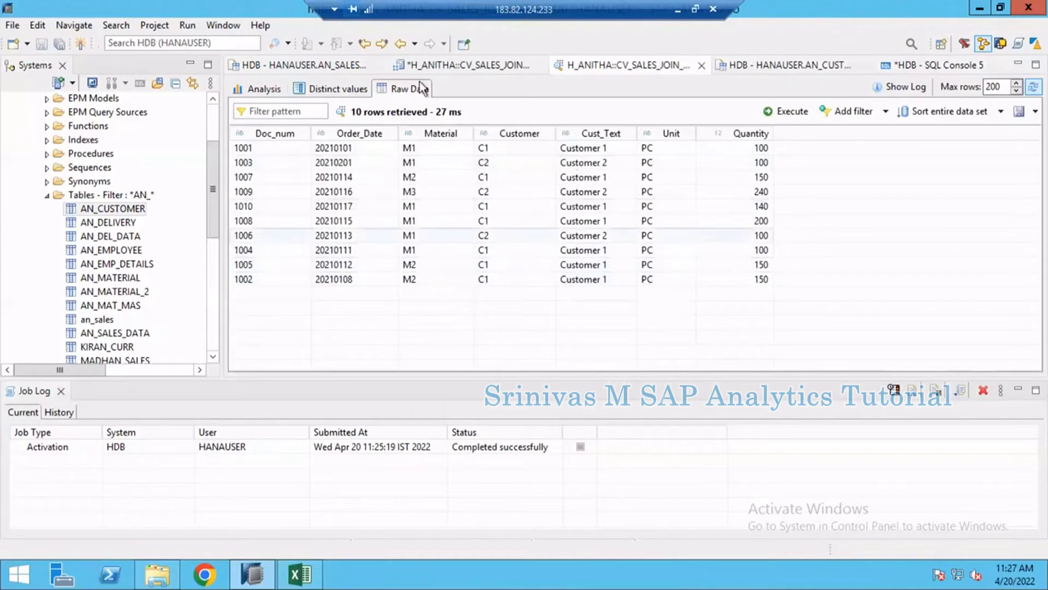
{"action": "left_click", "coordinate": [431, 62]}
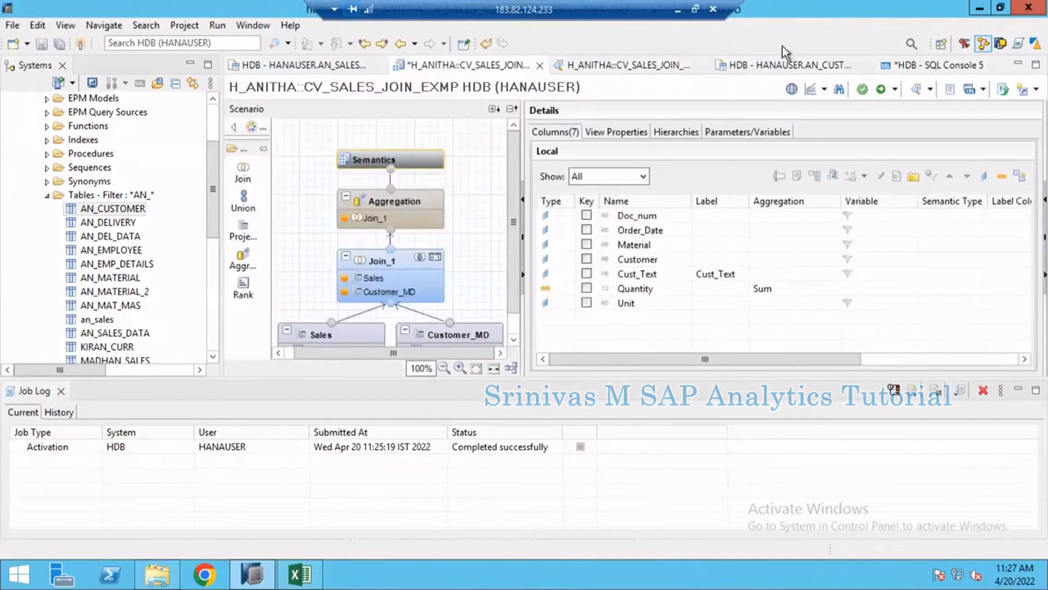
{"action": "left_click", "coordinate": [920, 89]}
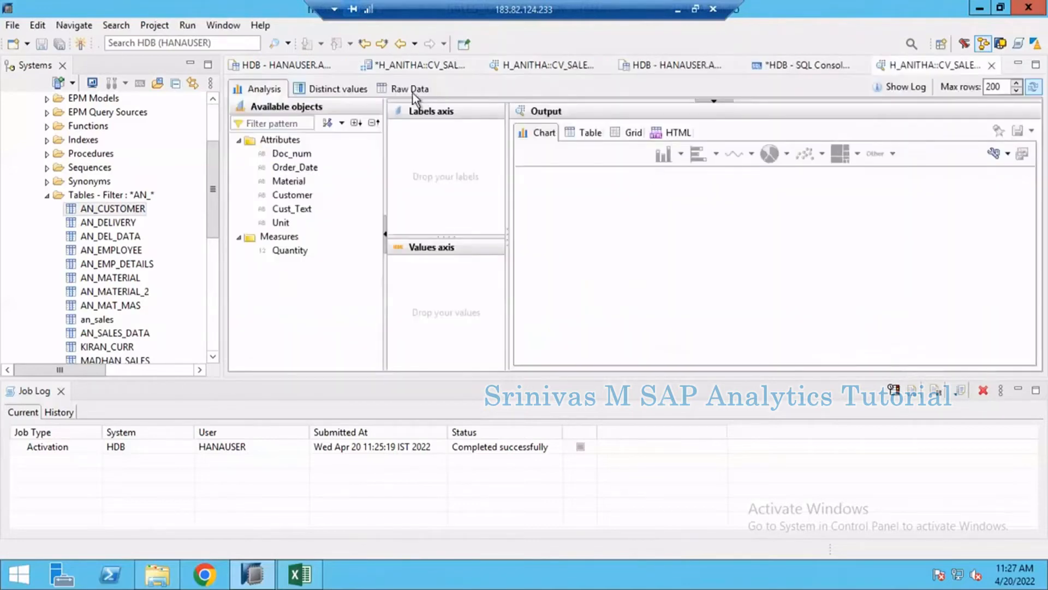
{"action": "left_click", "coordinate": [413, 90]}
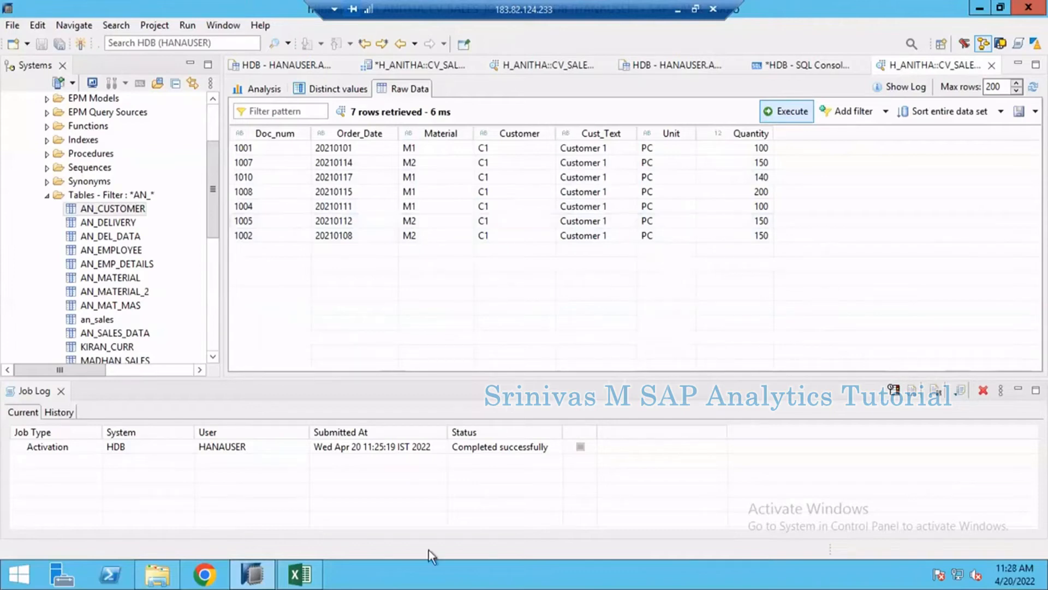
- Switch to Excel, select the M2 row of the material text table on the Inner Join sheet, and return to HANA Studio
{"action": "left_click", "coordinate": [320, 577]}
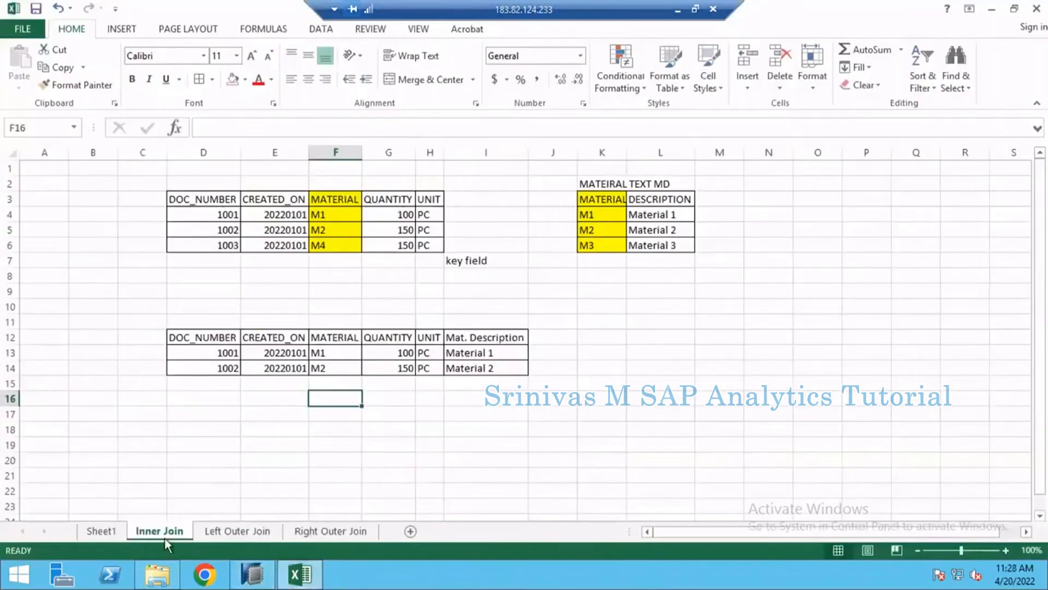
{"action": "left_click_drag", "start_coordinate": [597, 228], "coordinate": [710, 229]}
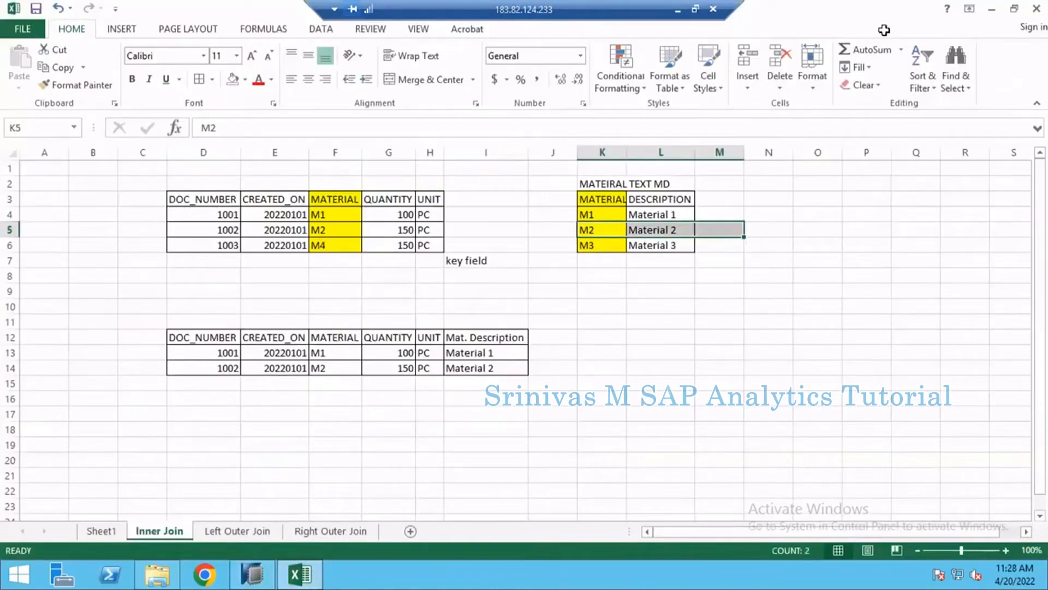
{"action": "left_click", "coordinate": [992, 9]}
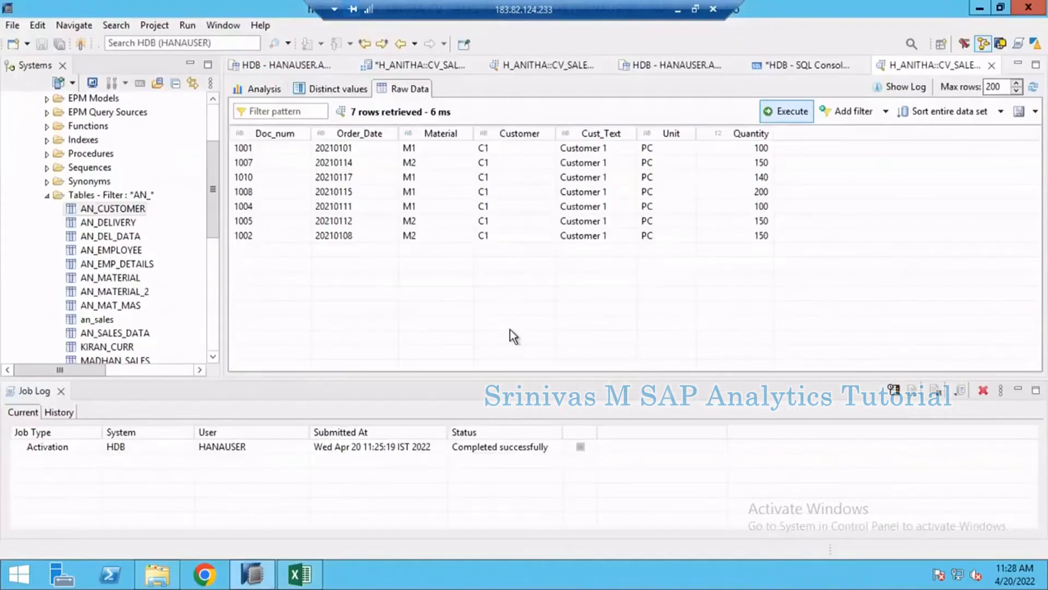
- Replace the delete statement in the SQL console with insert into "HANAUSER"."AN_CUSTOMER"
{"action": "left_click", "coordinate": [771, 68]}
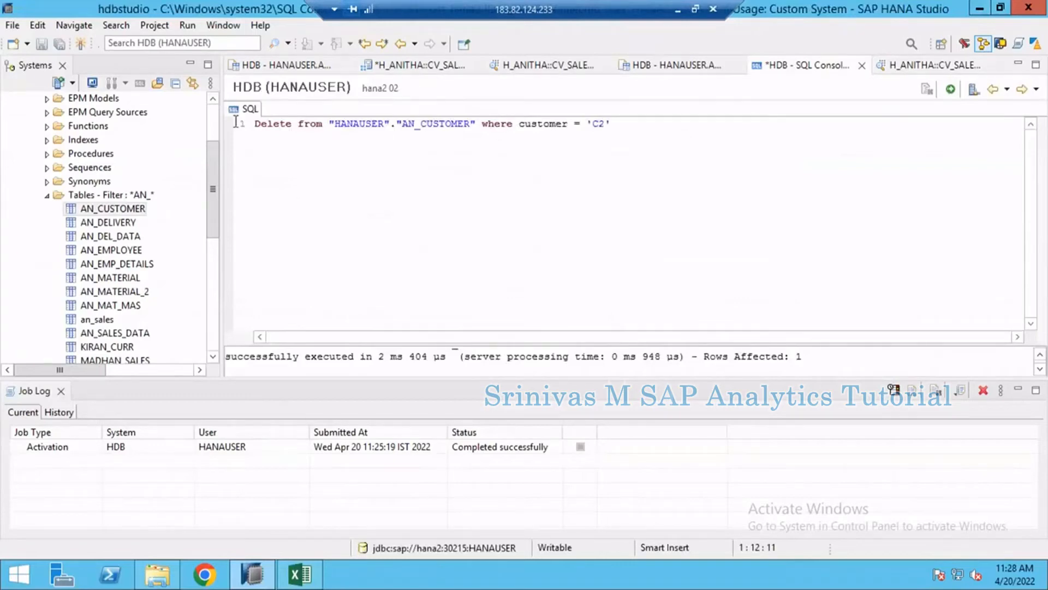
{"action": "key", "text": "ctrl+a"}
{"action": "key", "text": "BackSpace"}
{"action": "type", "text": "iner"}
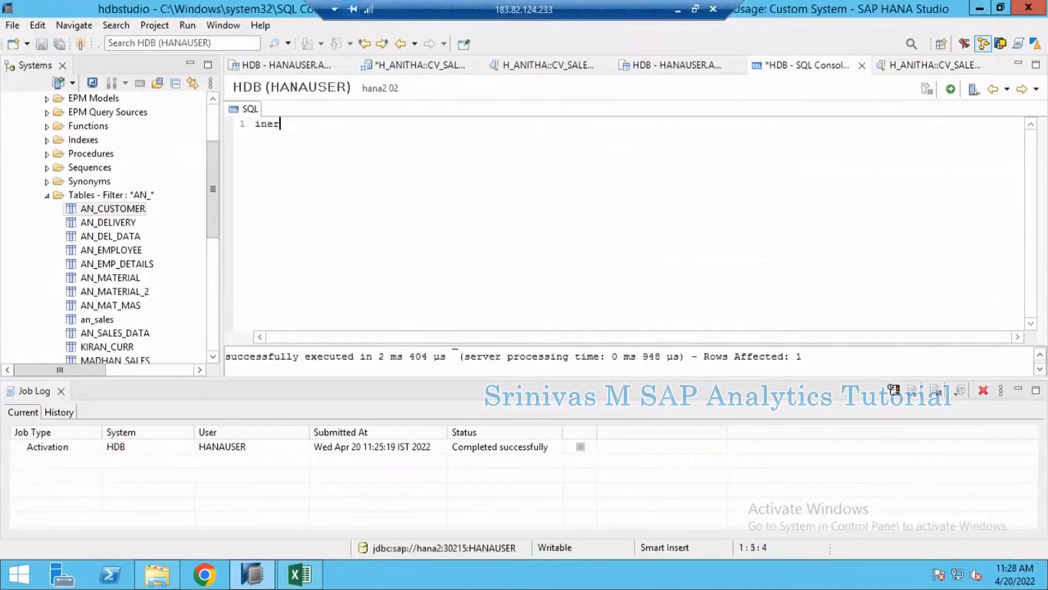
{"action": "key", "text": "BackSpace"}
{"action": "key", "text": "BackSpace"}
{"action": "type", "text": "sert into"}
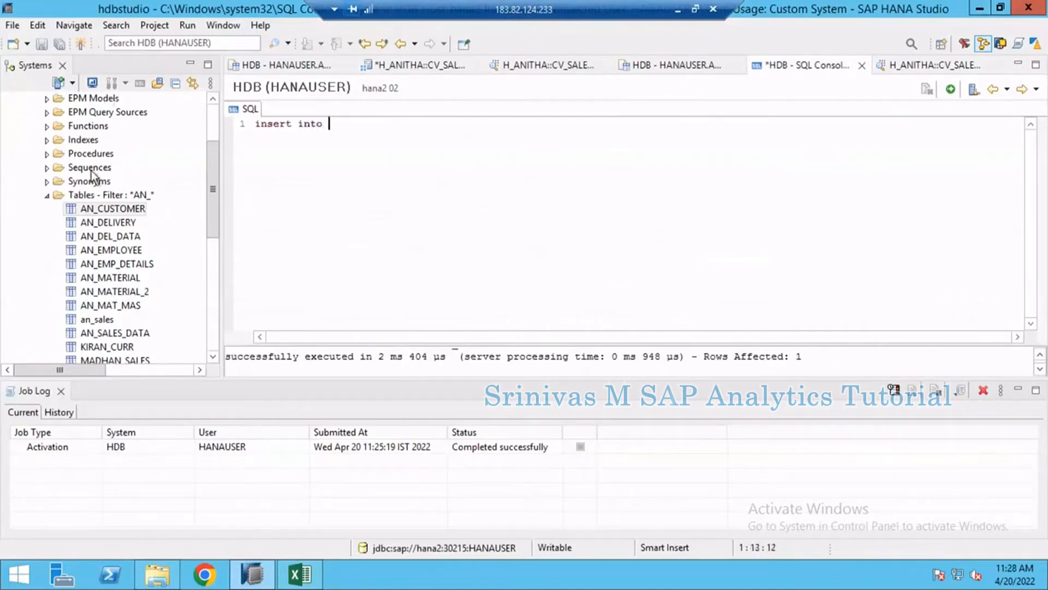
{"action": "left_click_drag", "start_coordinate": [104, 208], "coordinate": [496, 133]}
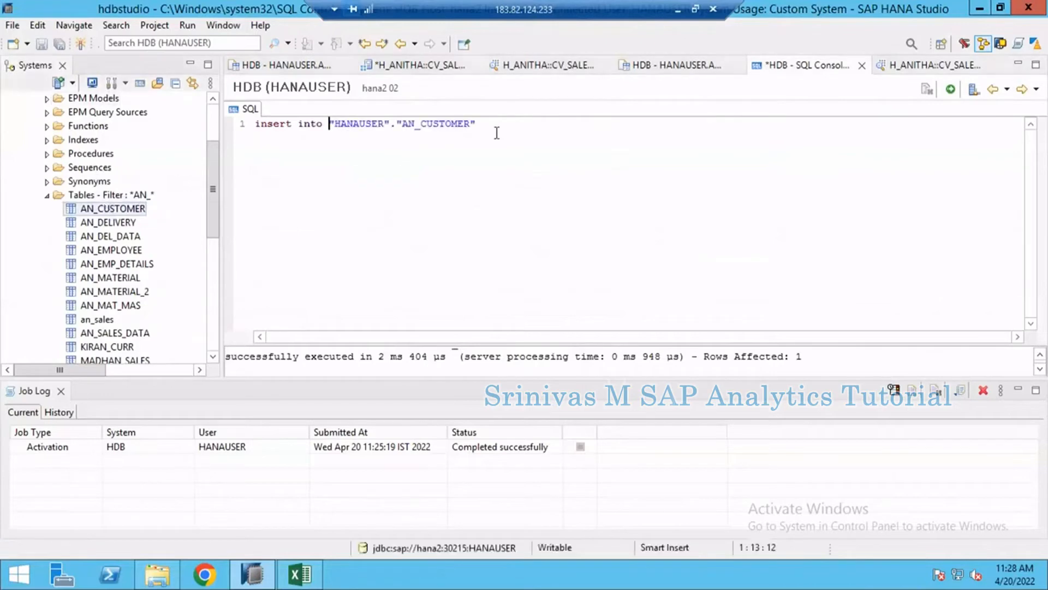
- Complete the insert statement with values ('C2','Customer 2'), execute it, and refresh the AN_CUSTOMER content
{"action": "type", "text": "values ('C2','Customer 2"}
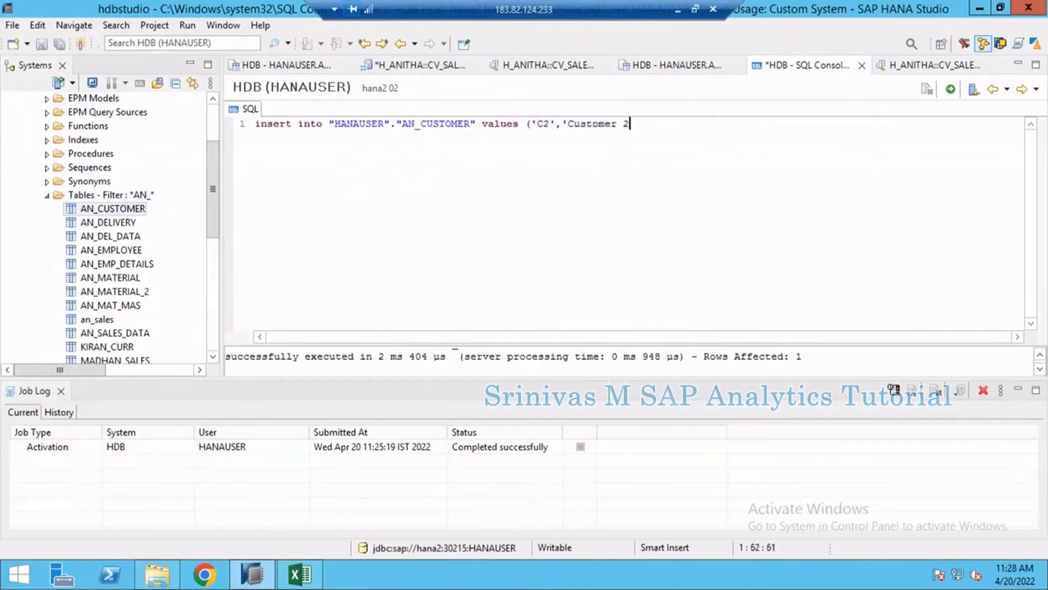
{"action": "type", "text": "')"}
{"action": "left_click", "coordinate": [951, 89]}
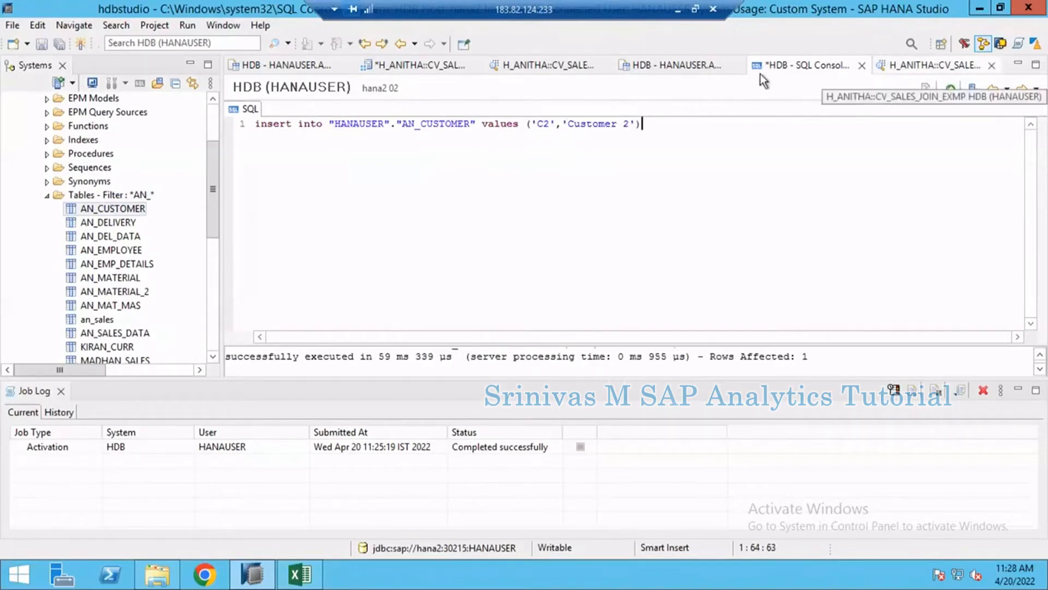
{"action": "left_click", "coordinate": [697, 73]}
{"action": "left_click", "coordinate": [1032, 89]}
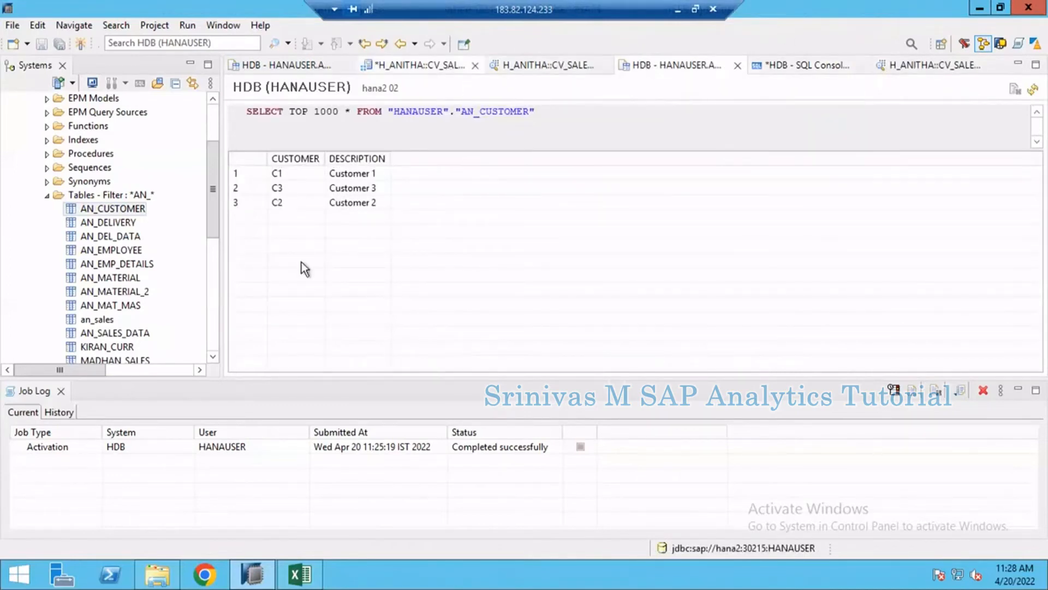
- Return to the CV_SALES_JOIN_EXMP model and enlarge its scenario area in width and height
{"action": "left_click", "coordinate": [419, 66]}
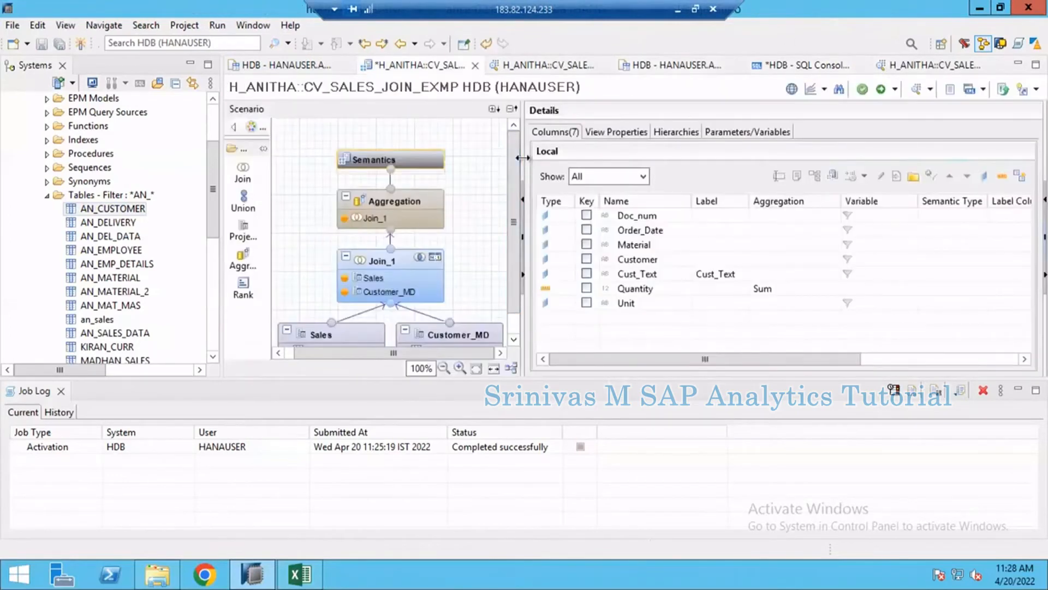
{"action": "left_click_drag", "start_coordinate": [523, 157], "coordinate": [637, 157]}
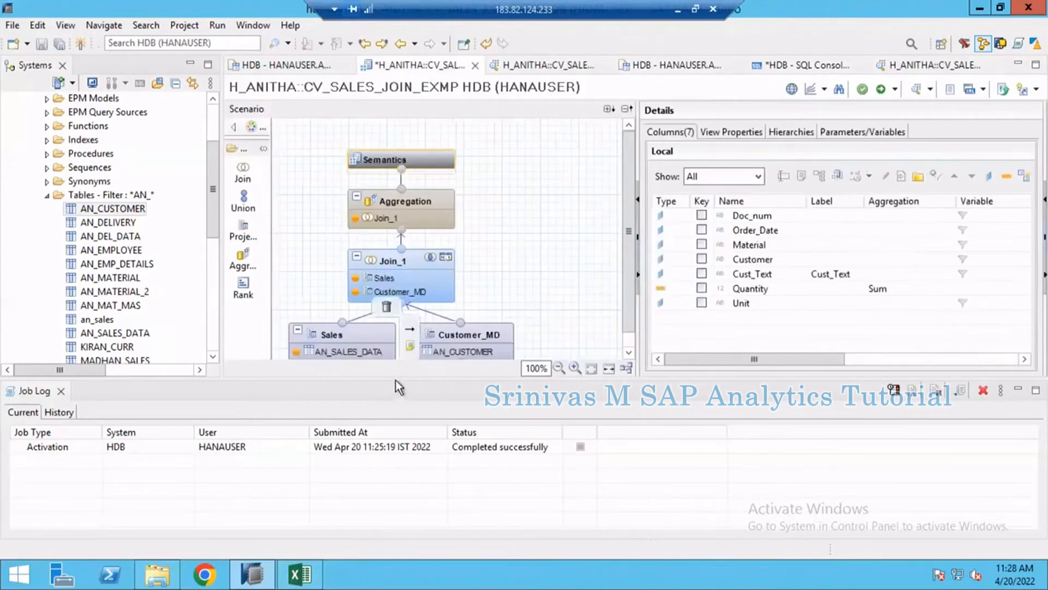
{"action": "left_click_drag", "start_coordinate": [395, 380], "coordinate": [394, 487]}
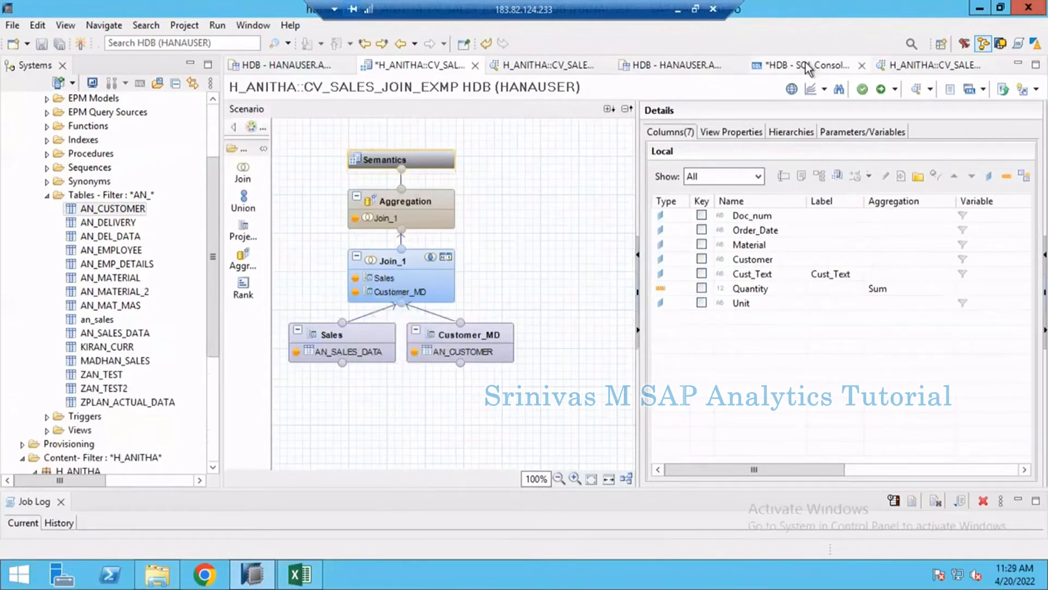
- Comment out the insert statement in the SQL console with --
{"action": "left_click", "coordinate": [349, 124]}
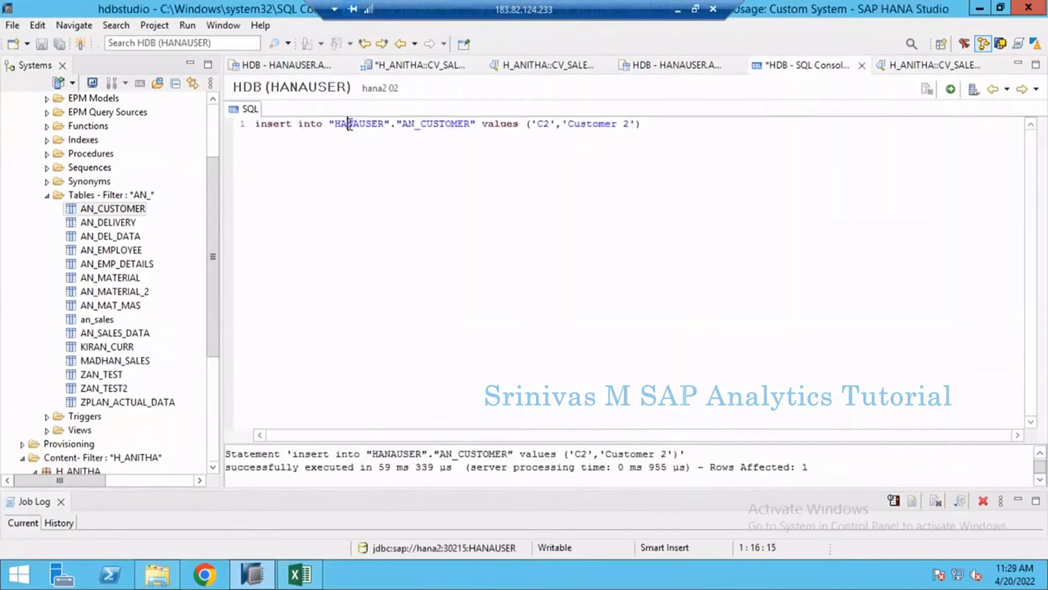
{"action": "key", "text": "Home"}
{"action": "type", "text": "--"}
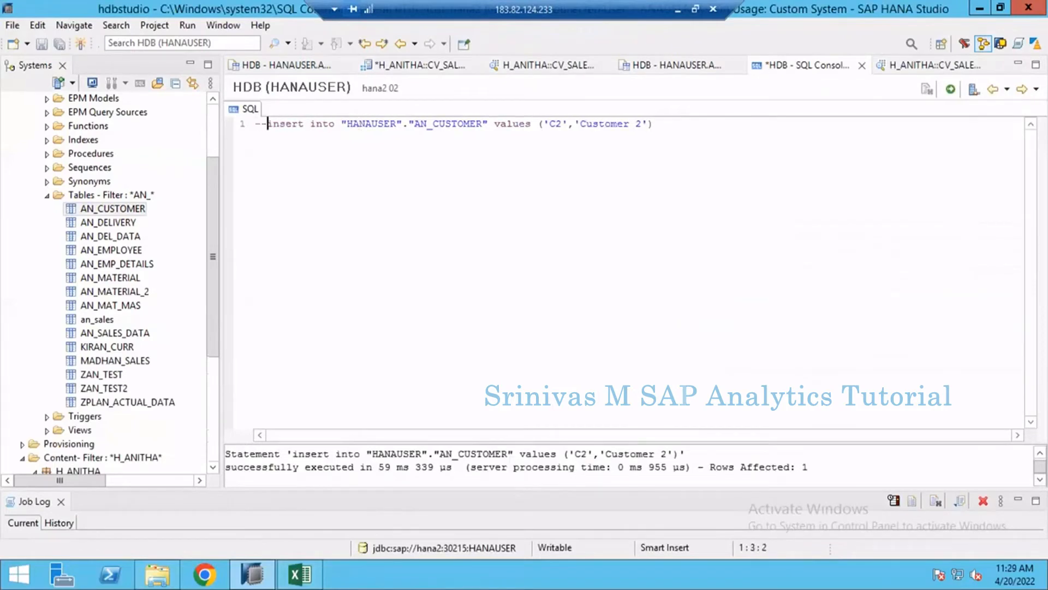
- Add a second line reading delete from "HANAUSER"."AN_CUSTOMER" where customer = 'C2' and execute it
{"action": "key", "text": "End"}
{"action": "key", "text": "Return"}
{"action": "type", "text": "delete from"}
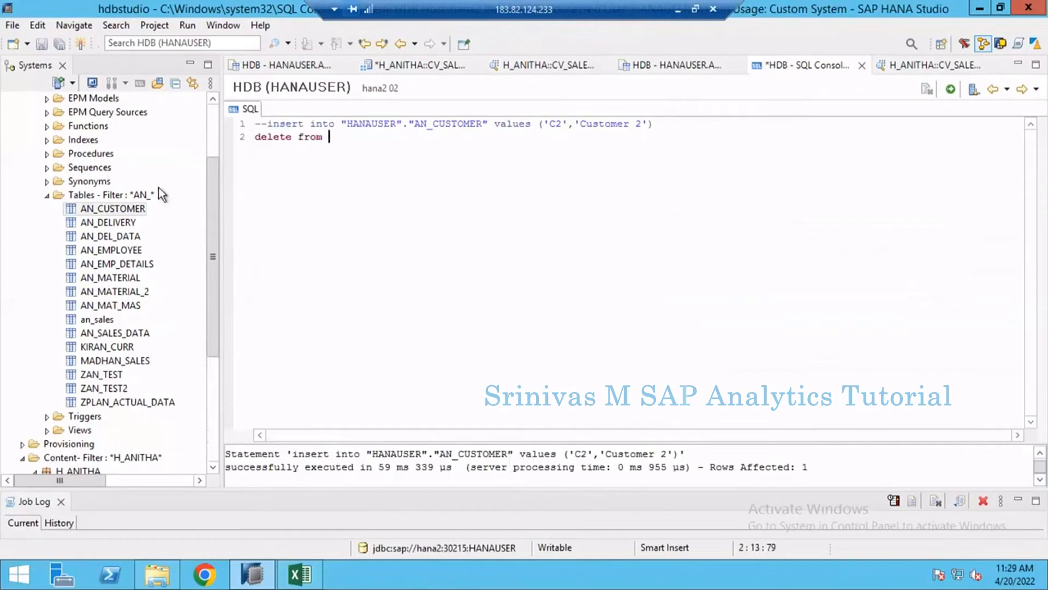
{"action": "left_click_drag", "start_coordinate": [123, 208], "coordinate": [418, 141]}
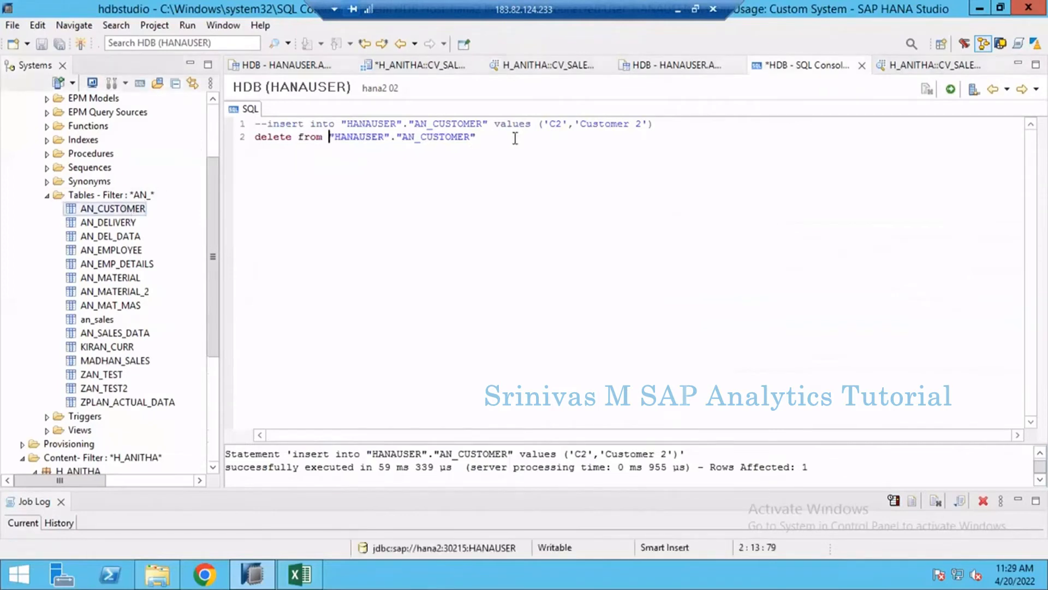
{"action": "left_click", "coordinate": [541, 138]}
{"action": "type", "text": "where customer "}
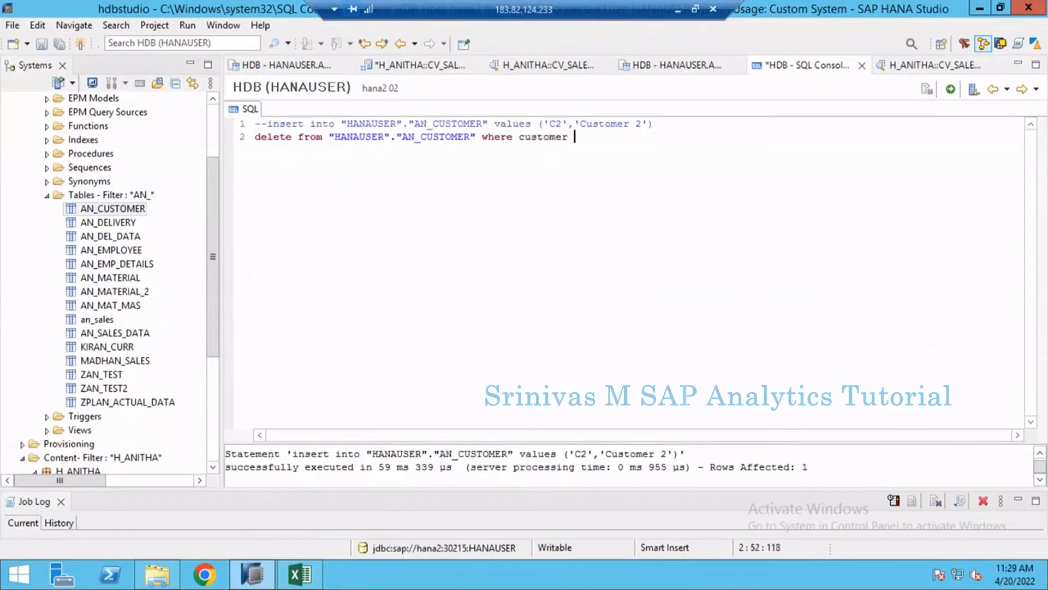
{"action": "type", "text": "= 'C2'."}
{"action": "key", "text": "BackSpace"}
{"action": "left_click", "coordinate": [951, 89]}
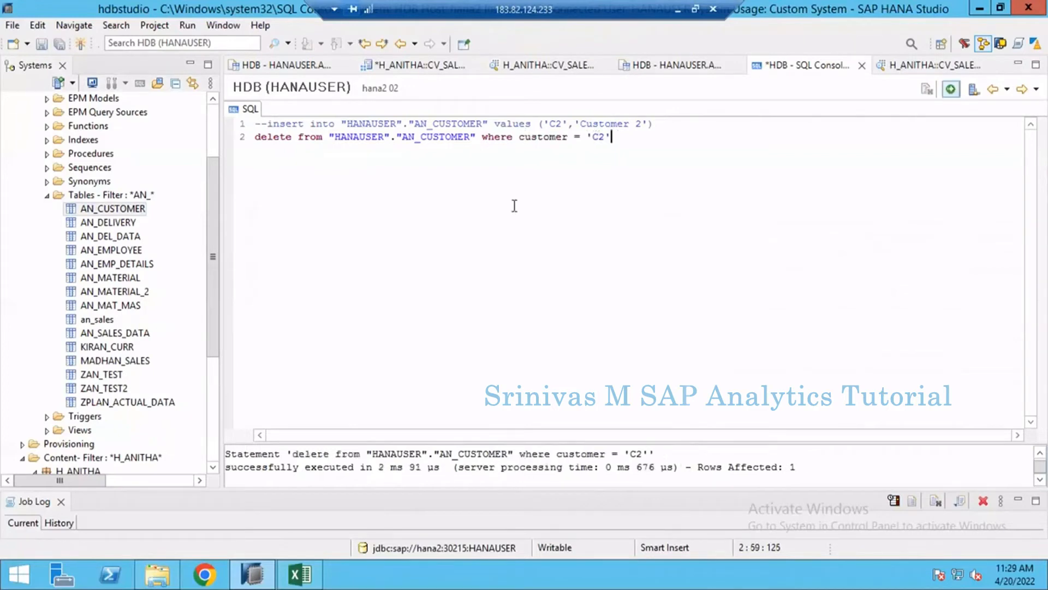
- Refresh the AN_CUSTOMER content and open the details of the Join_1 node in the CV_SALES_JOIN_EXMP model
{"action": "left_click", "coordinate": [651, 63]}
{"action": "left_click", "coordinate": [1032, 89]}
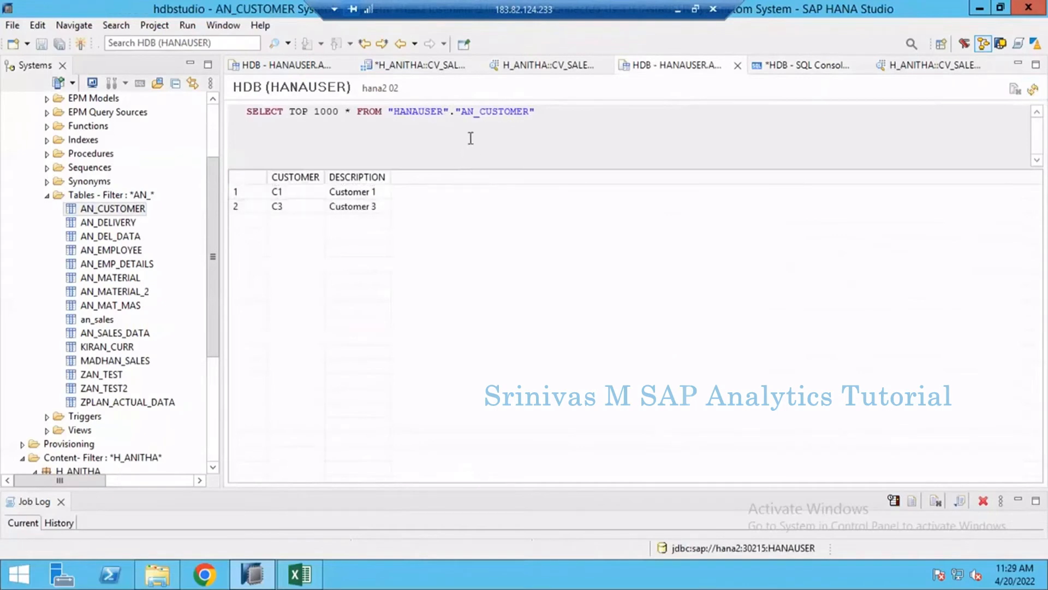
{"action": "left_click", "coordinate": [407, 65]}
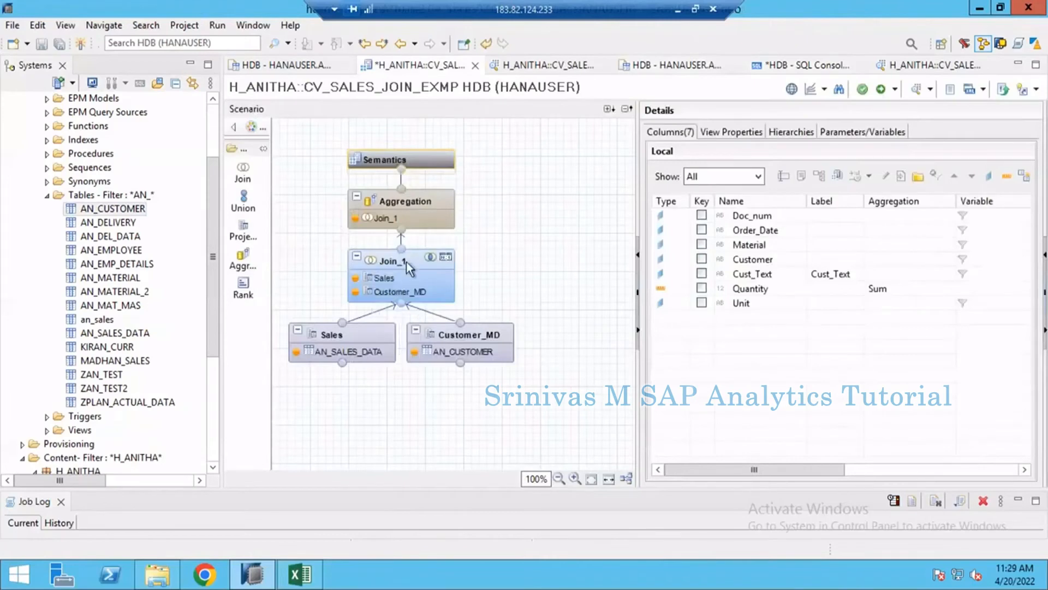
{"action": "left_click", "coordinate": [426, 273]}
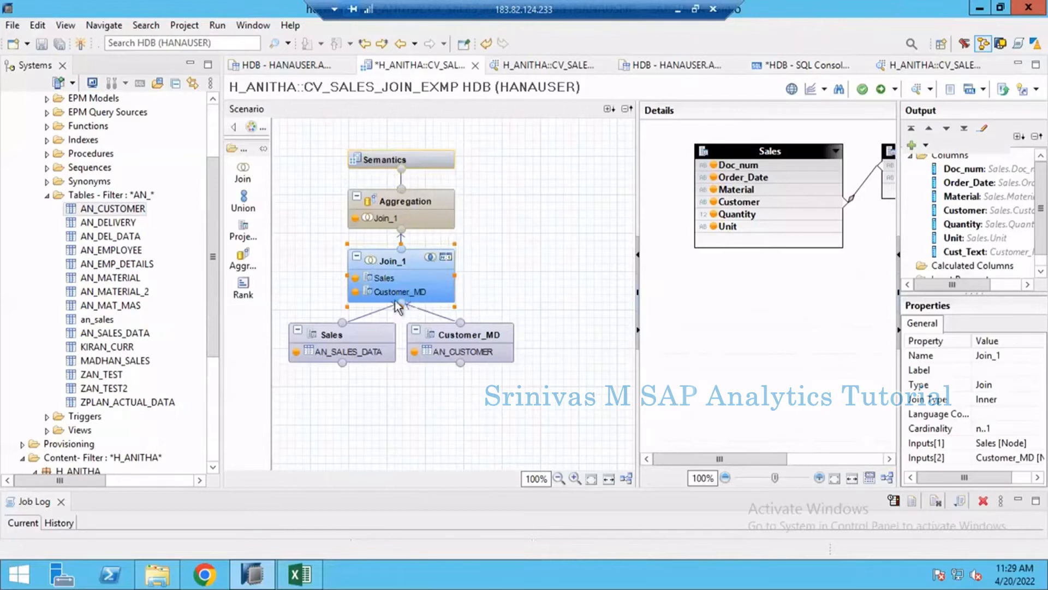
- Switch to Excel, review the material keys, result table and left-over records note on the Left Outer Join sheet, and return to HANA Studio
{"action": "left_click", "coordinate": [300, 574]}
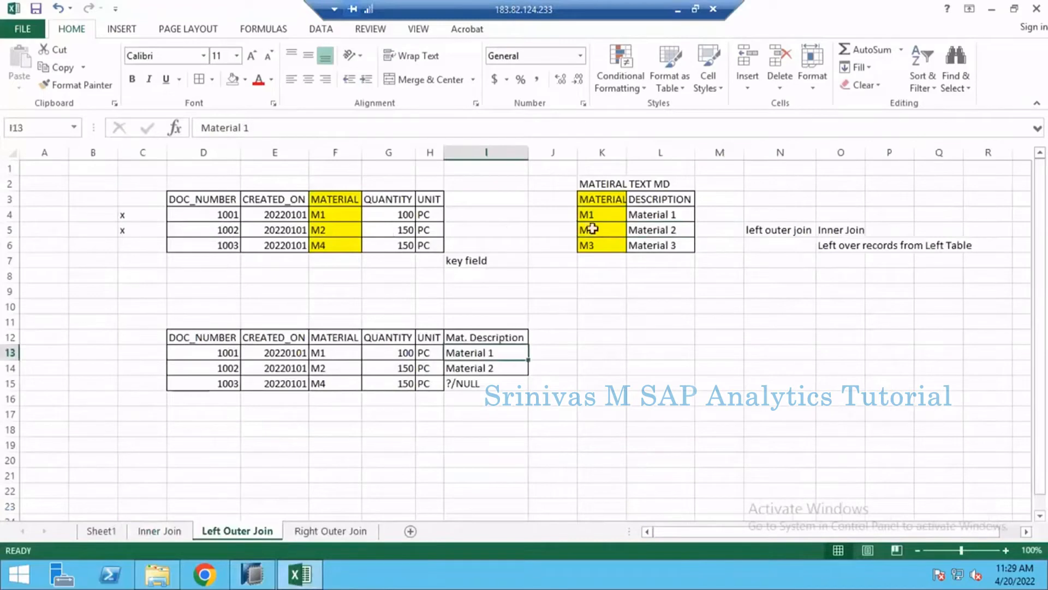
{"action": "left_click_drag", "start_coordinate": [607, 203], "coordinate": [611, 249]}
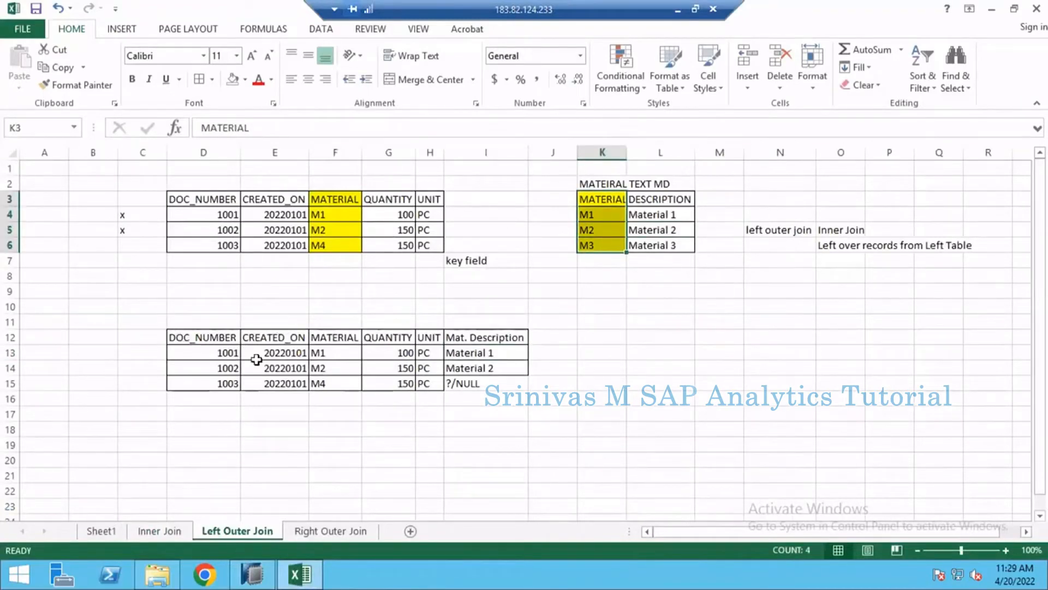
{"action": "left_click_drag", "start_coordinate": [203, 337], "coordinate": [486, 383]}
{"action": "left_click", "coordinate": [841, 246]}
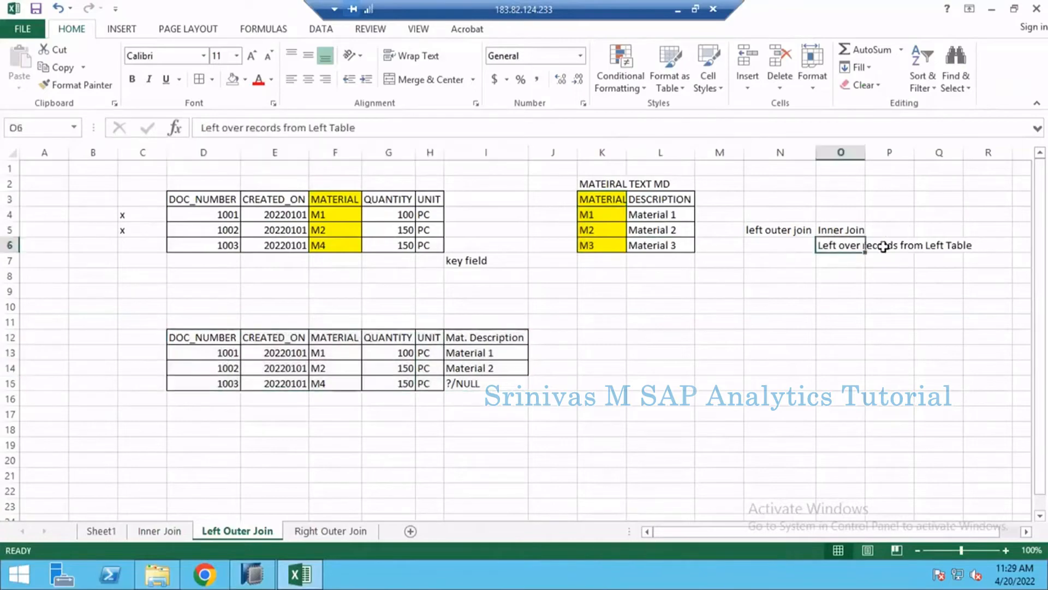
{"action": "left_click_drag", "start_coordinate": [884, 247], "coordinate": [889, 246]}
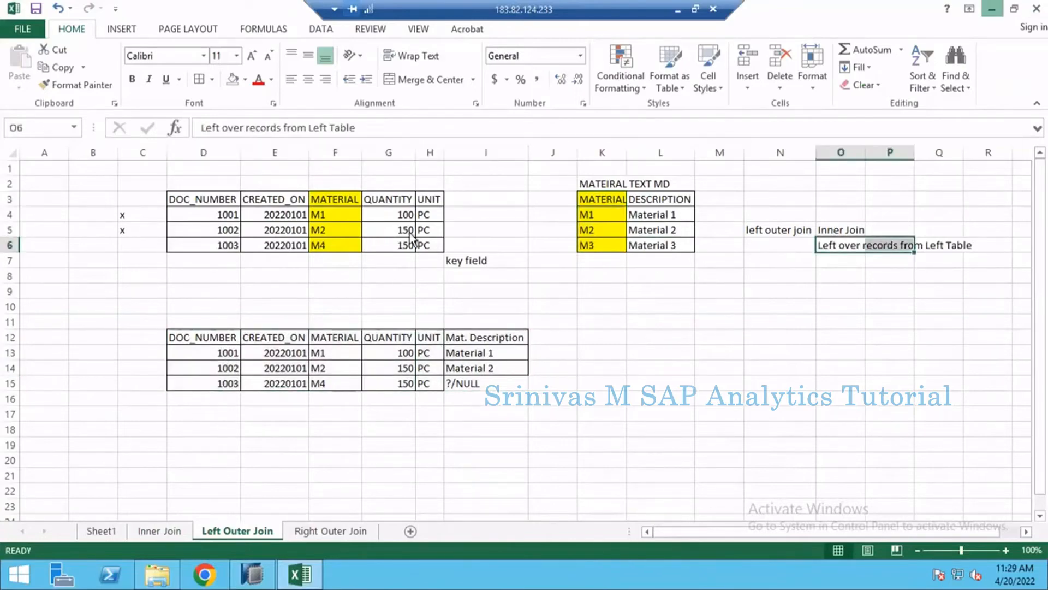
{"action": "key", "text": "alt+Tab"}
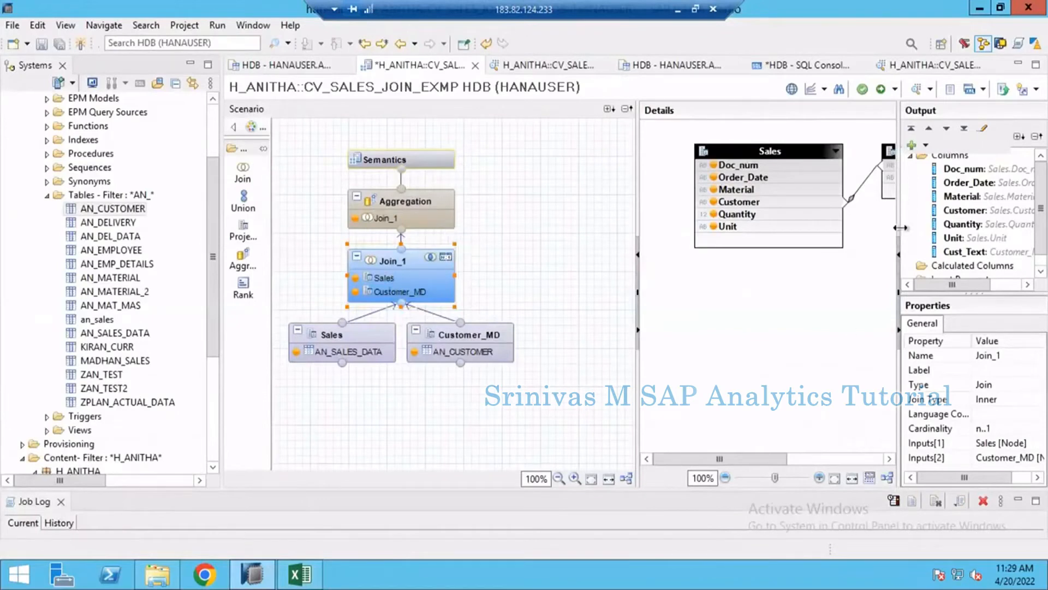
- Widen the properties area of Join_1 and set its join type to Left Outer
{"action": "left_click_drag", "start_coordinate": [816, 230], "coordinate": [805, 229]}
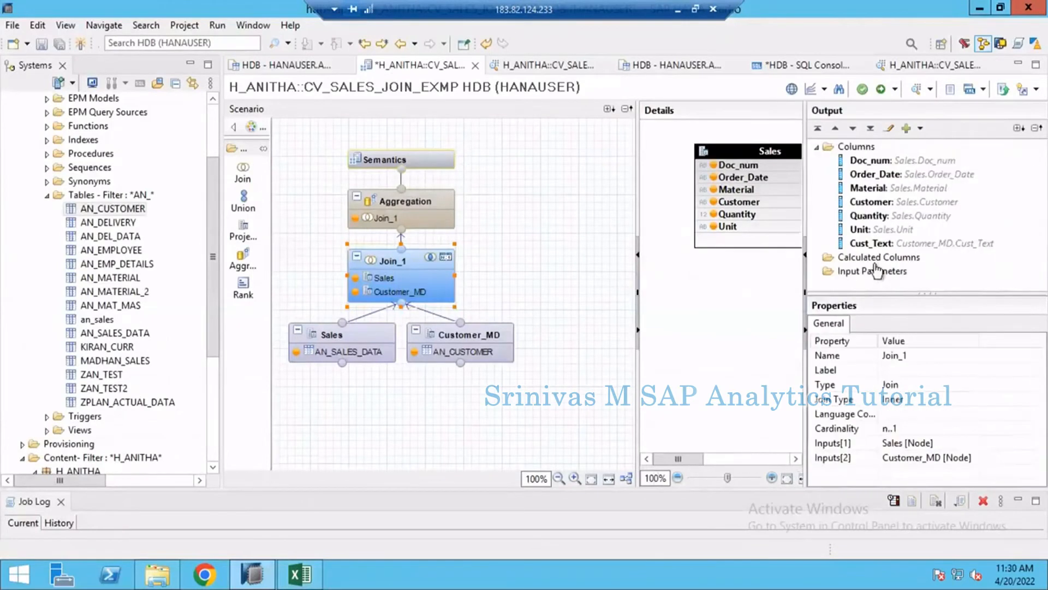
{"action": "left_click", "coordinate": [896, 400]}
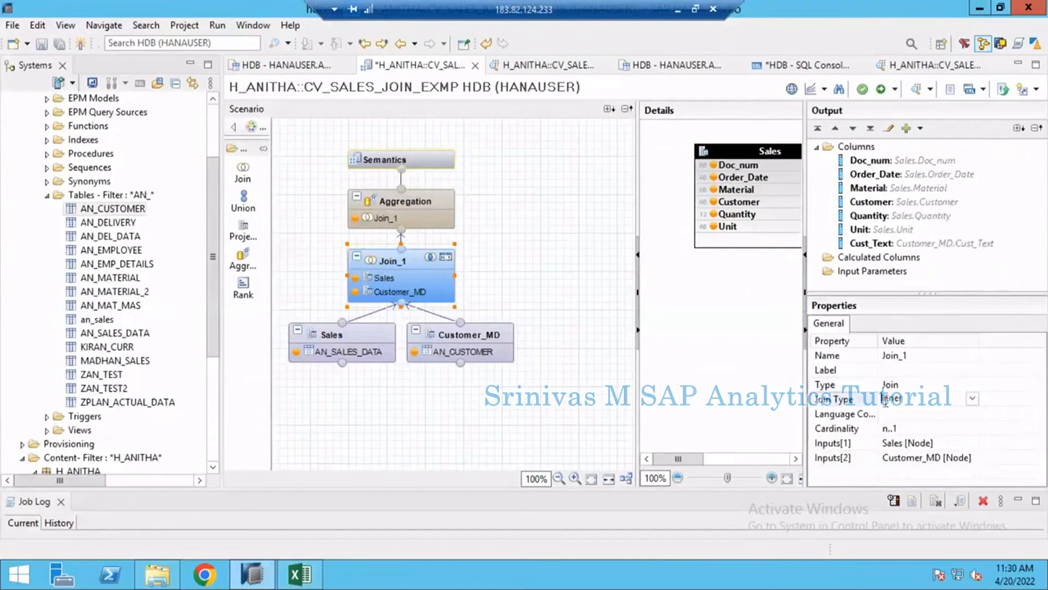
{"action": "left_click", "coordinate": [972, 399]}
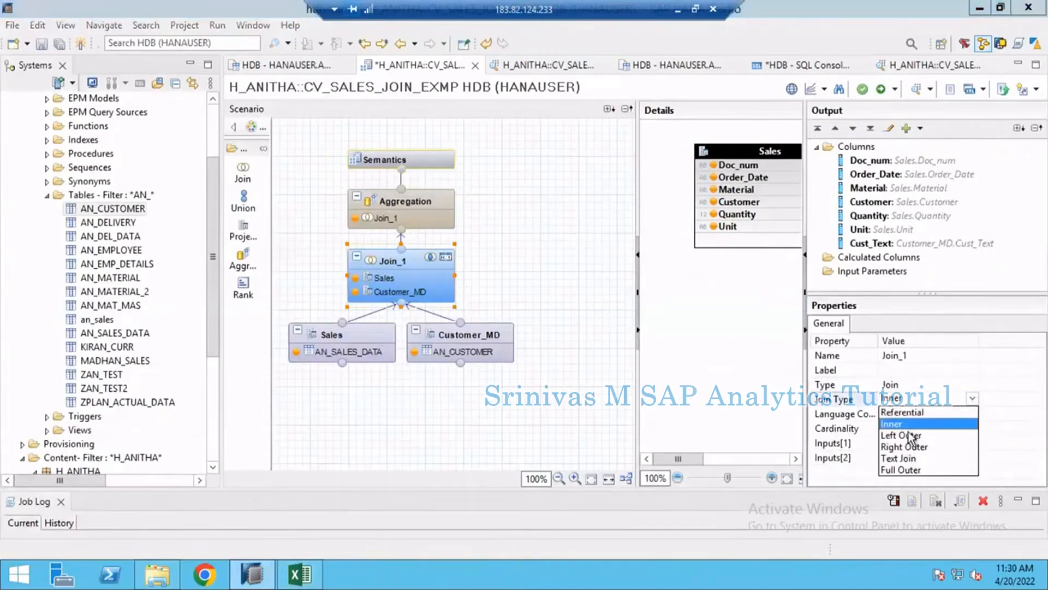
{"action": "left_click", "coordinate": [909, 436]}
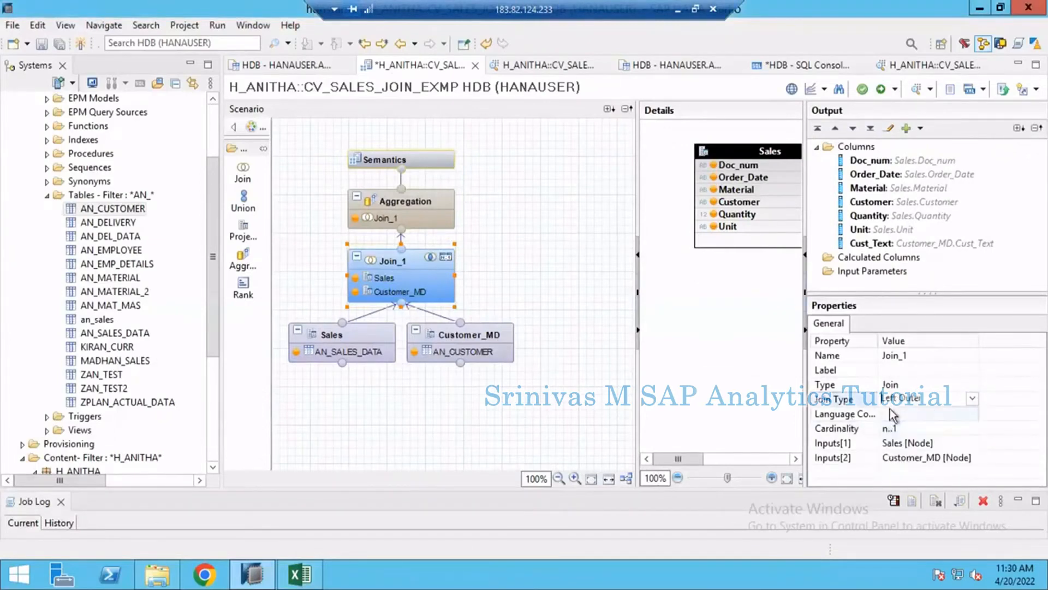
{"action": "left_click", "coordinate": [723, 375]}
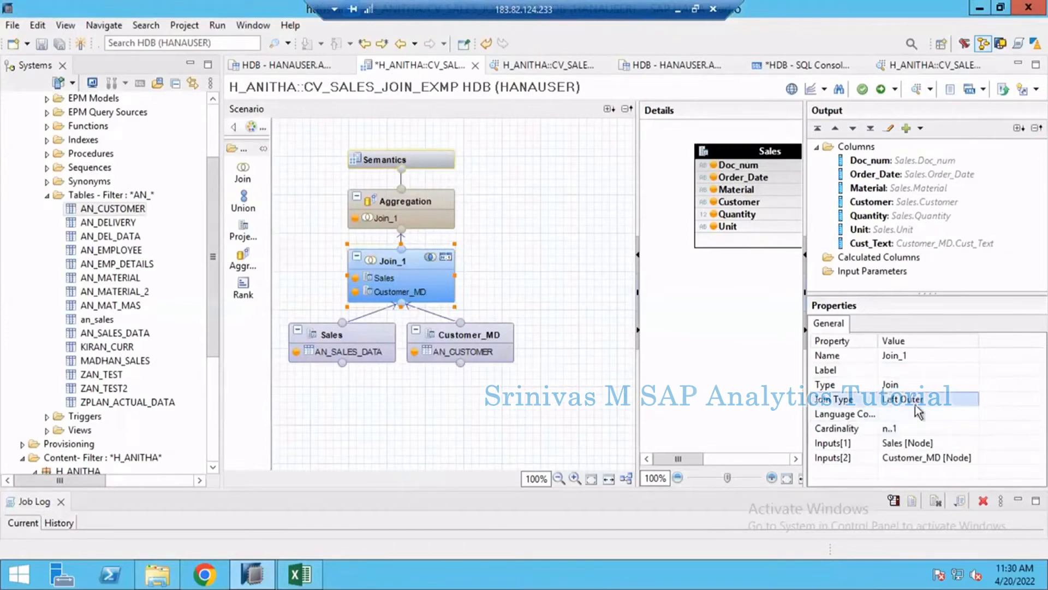
- Save and activate CV_SALES_JOIN_EXMP, open a new data preview, and show its raw data after checking the previous preview
{"action": "mouse_move", "coordinate": [427, 261]}
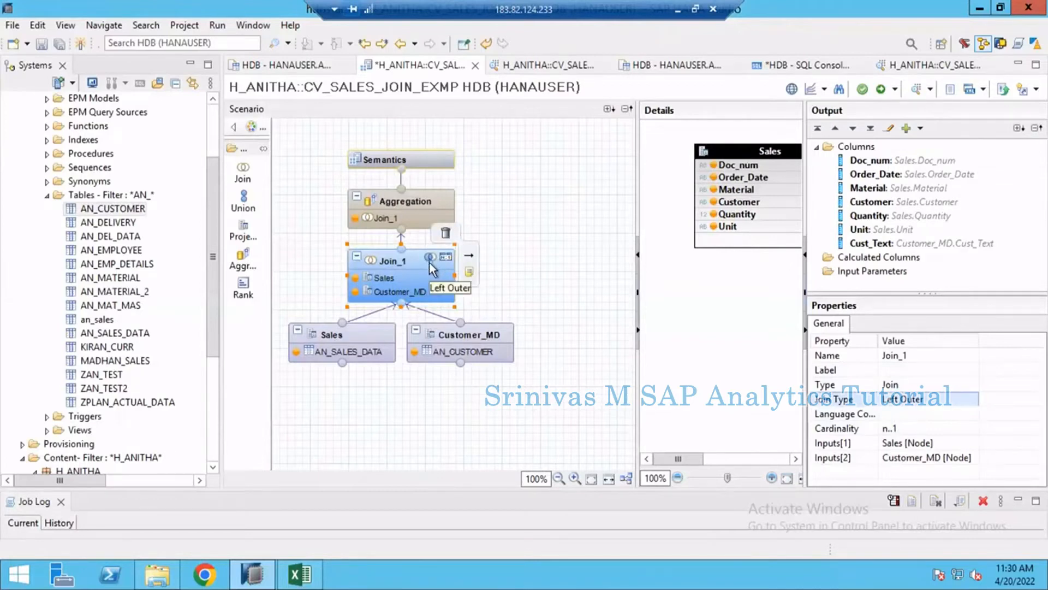
{"action": "left_click", "coordinate": [879, 90]}
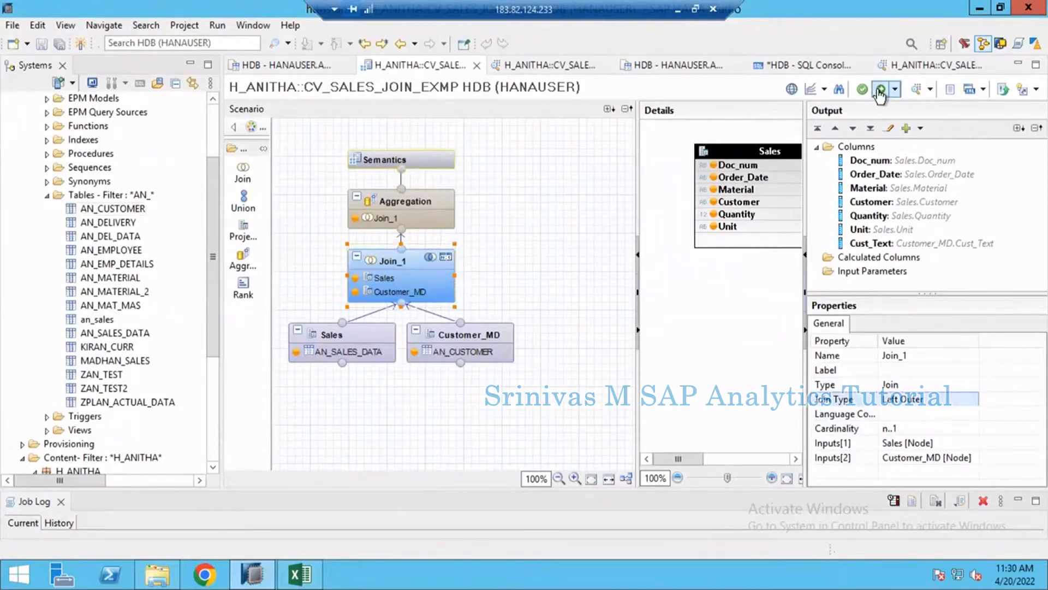
{"action": "left_click", "coordinate": [916, 94]}
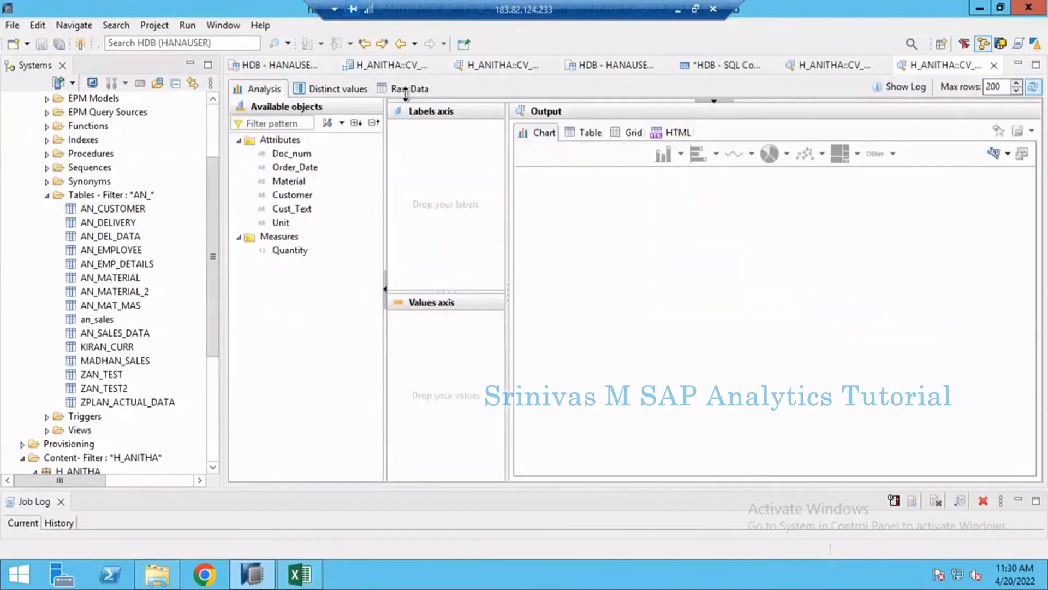
{"action": "left_click", "coordinate": [814, 64]}
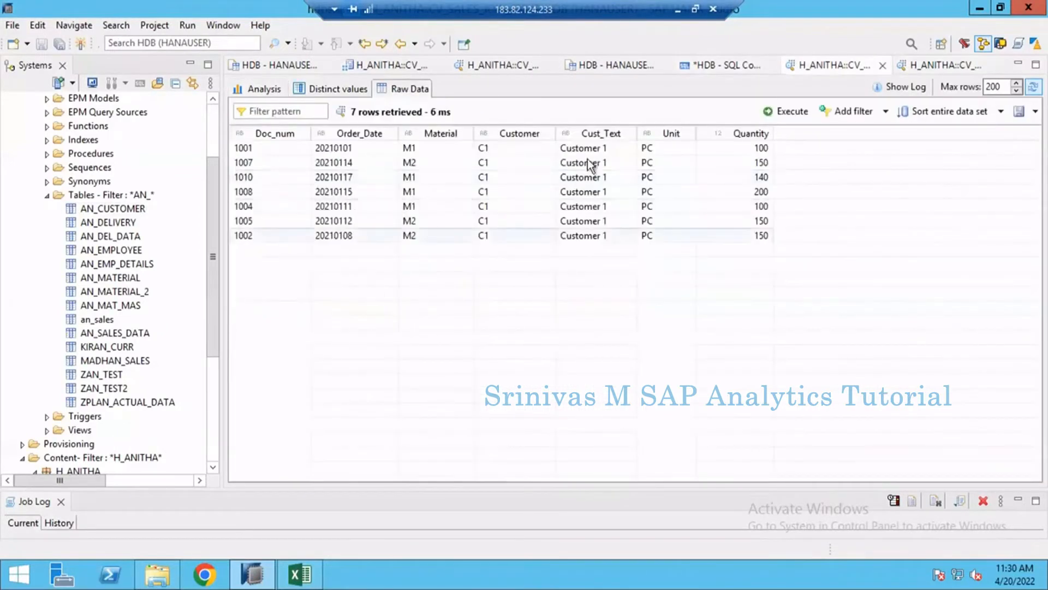
{"action": "left_click", "coordinate": [932, 67]}
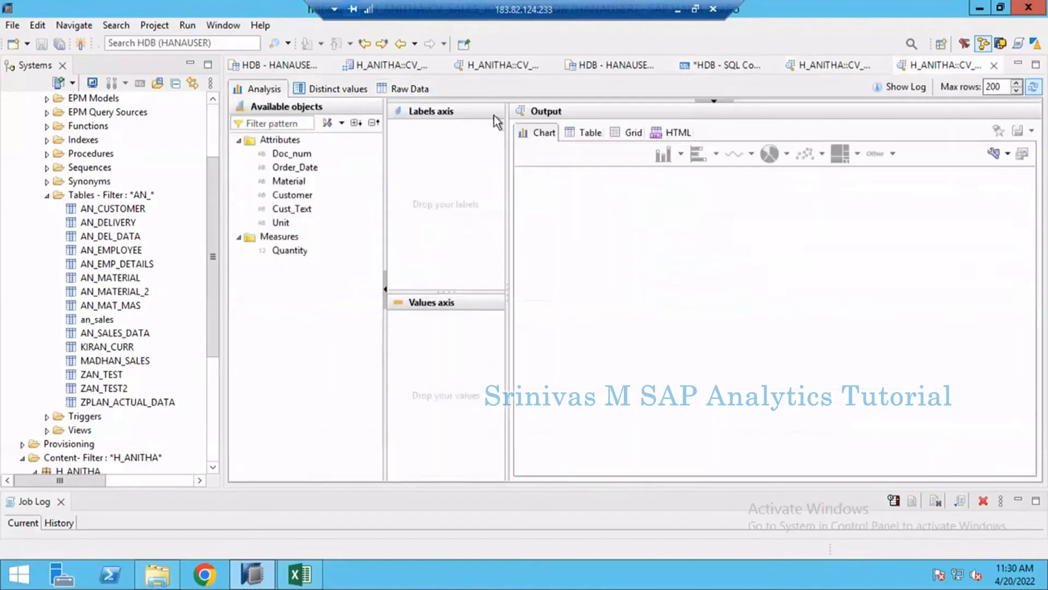
{"action": "left_click", "coordinate": [406, 90]}
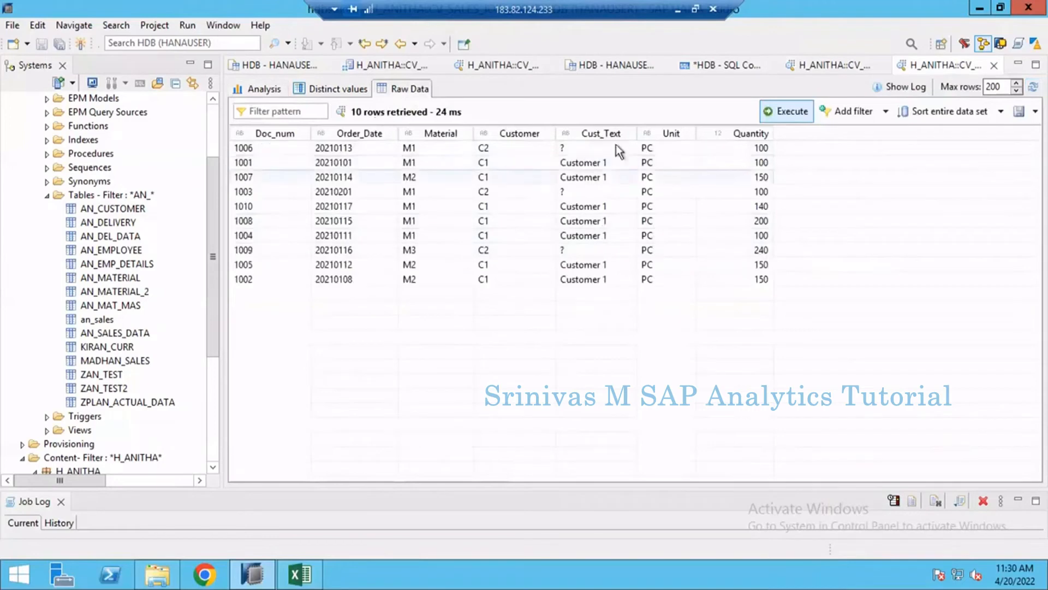
- Examine the Cust_Text values of the C2 records 1006, 1003 and 1009 in the raw data
{"action": "left_click", "coordinate": [588, 150]}
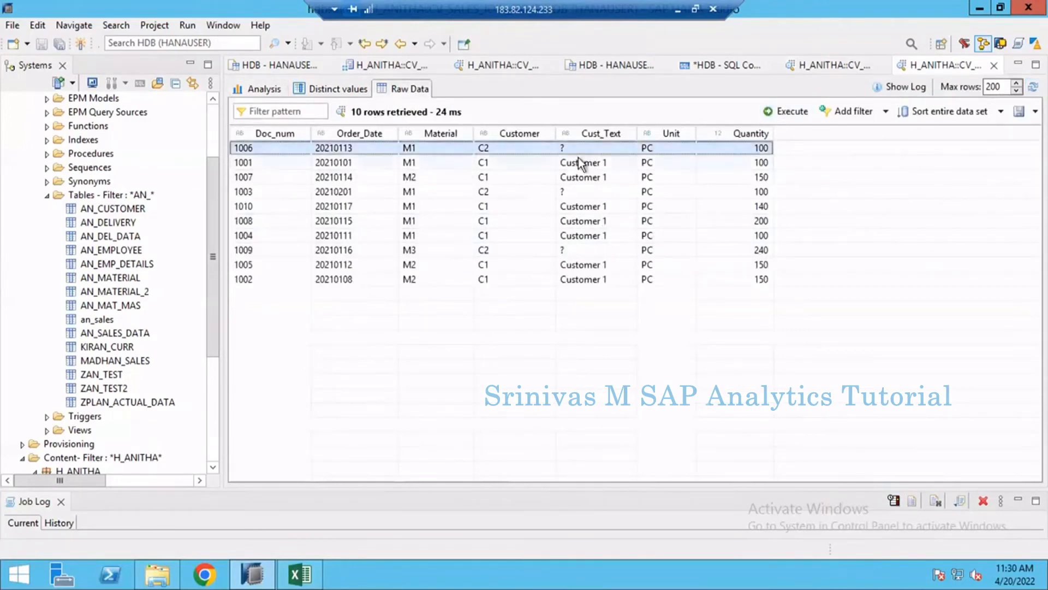
{"action": "left_click", "coordinate": [571, 192]}
{"action": "left_click", "coordinate": [568, 252]}
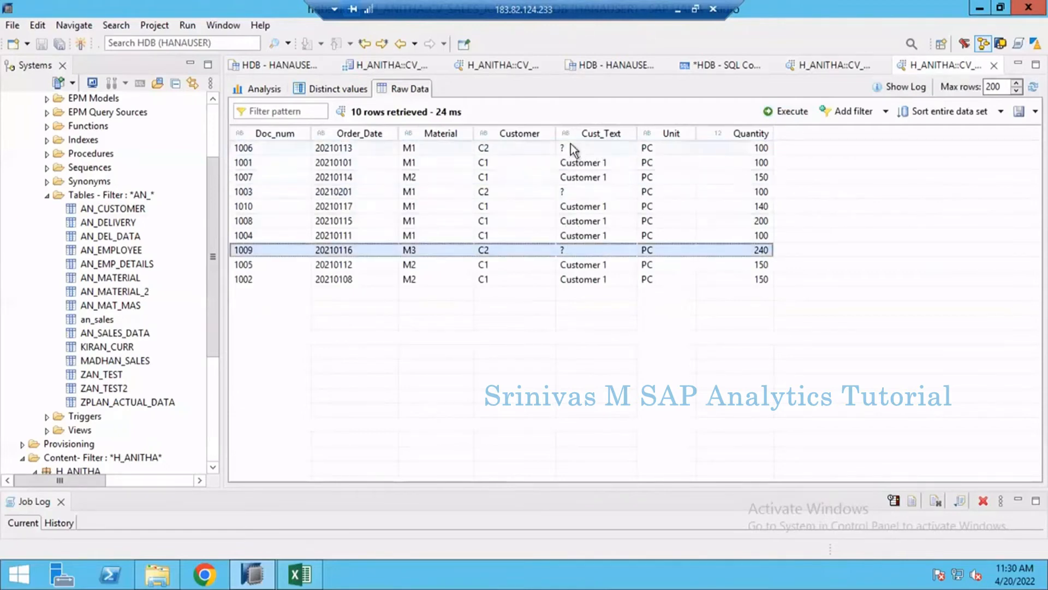
{"action": "left_click", "coordinate": [571, 144]}
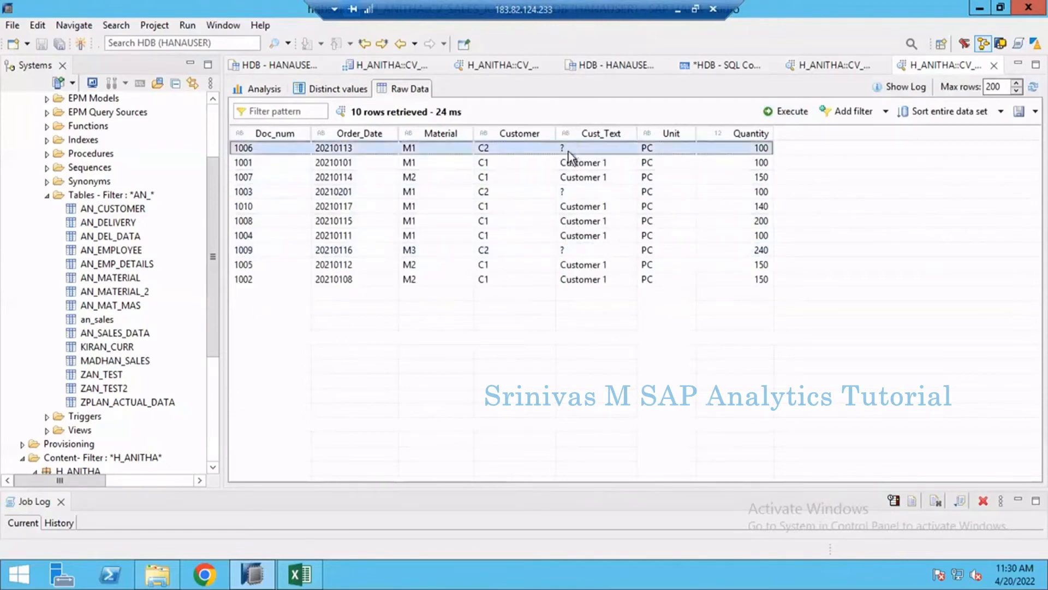
{"action": "left_click", "coordinate": [578, 188]}
- Check the C2 record 1009 in the raw data, then set the join type of Join_1 in CV_SALES_JOIN_EXMP to Right Outer
{"action": "left_click", "coordinate": [583, 249]}
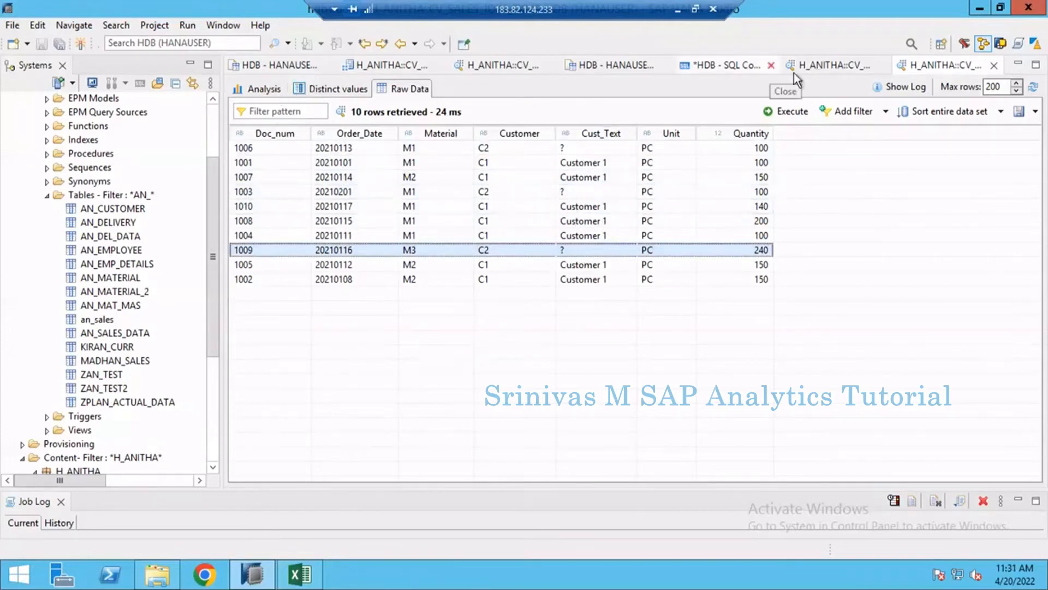
{"action": "left_click", "coordinate": [386, 67]}
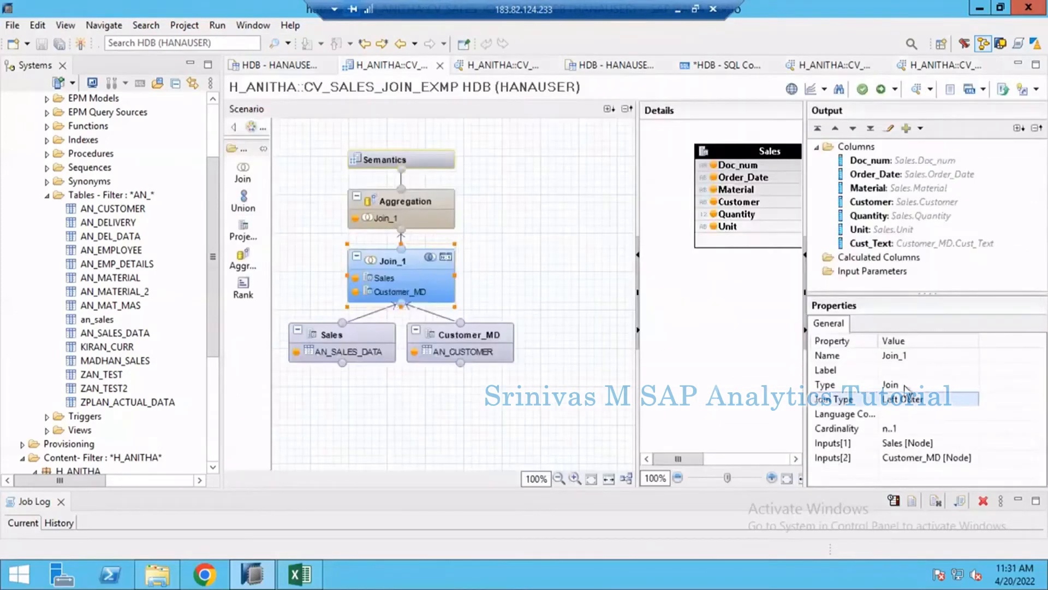
{"action": "left_click", "coordinate": [964, 401]}
{"action": "left_click", "coordinate": [972, 401]}
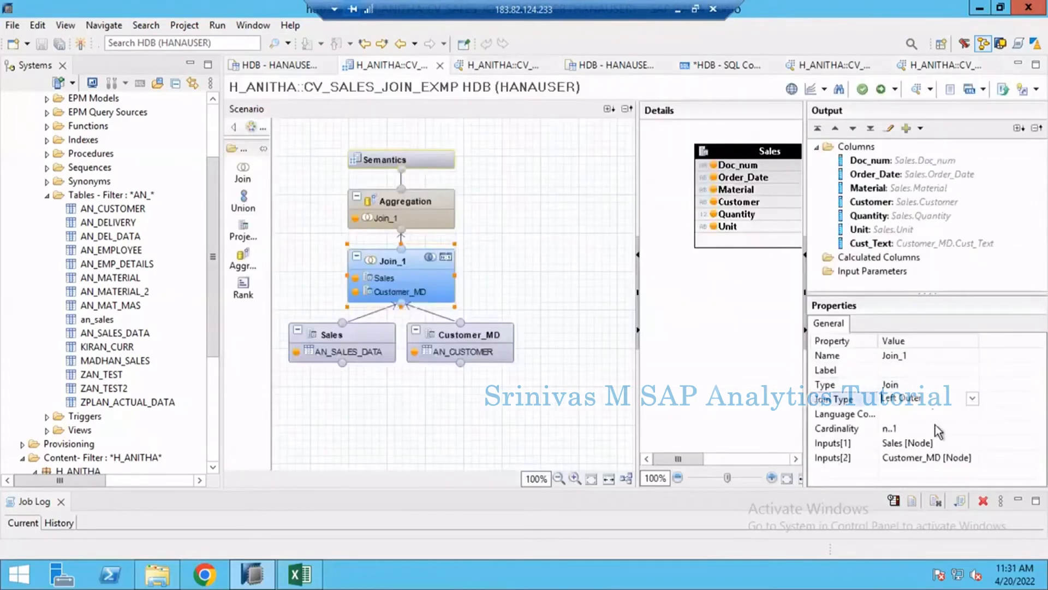
{"action": "left_click", "coordinate": [905, 447]}
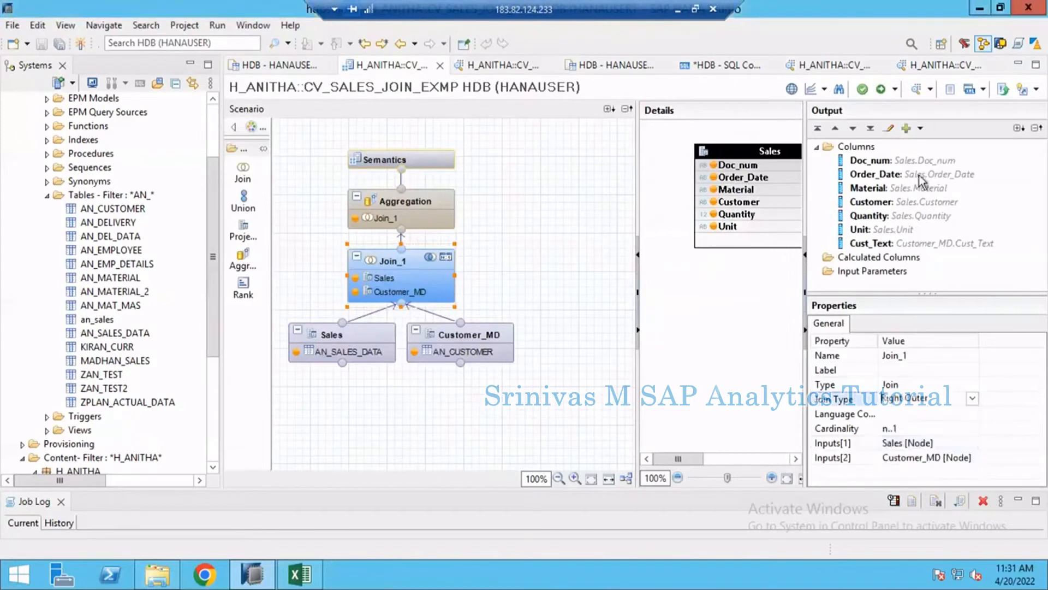
- Save and activate CV_SALES_JOIN_EXMP, show the raw data in a new data preview, and select the C3 record
{"action": "left_click", "coordinate": [883, 91]}
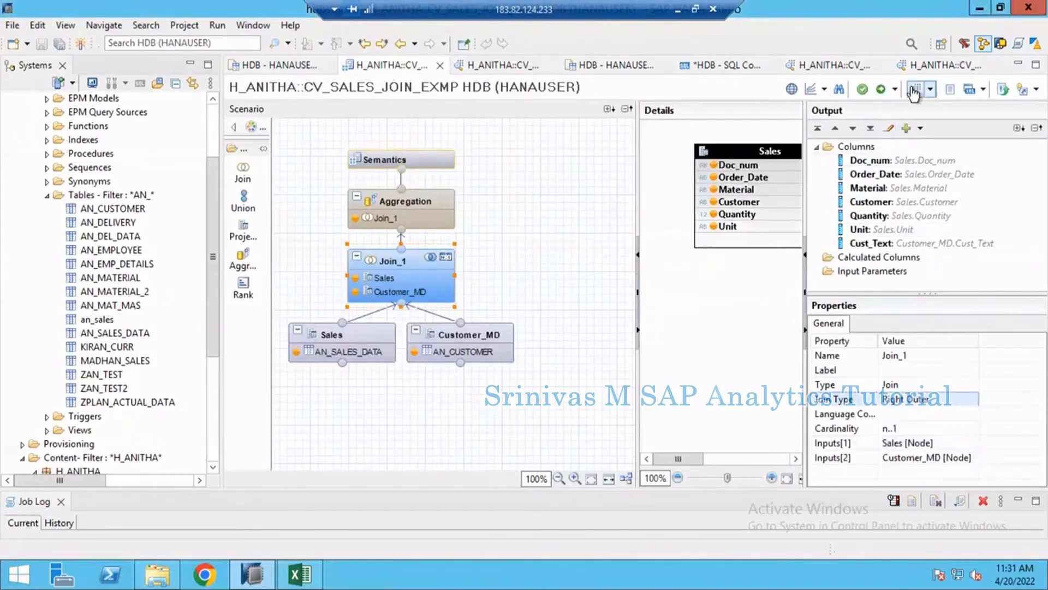
{"action": "left_click", "coordinate": [882, 90]}
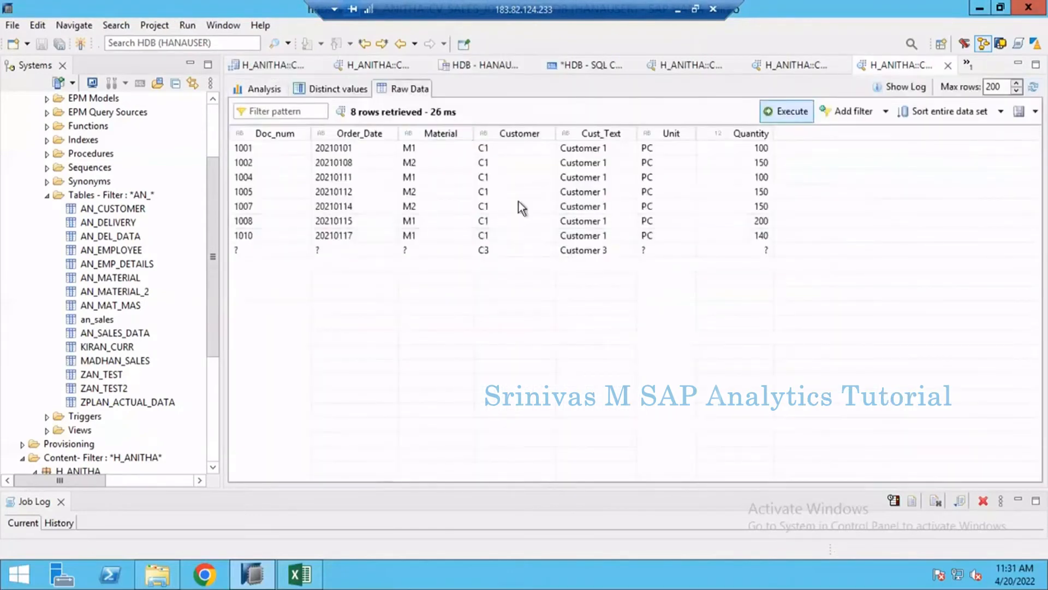
{"action": "left_click", "coordinate": [489, 251]}
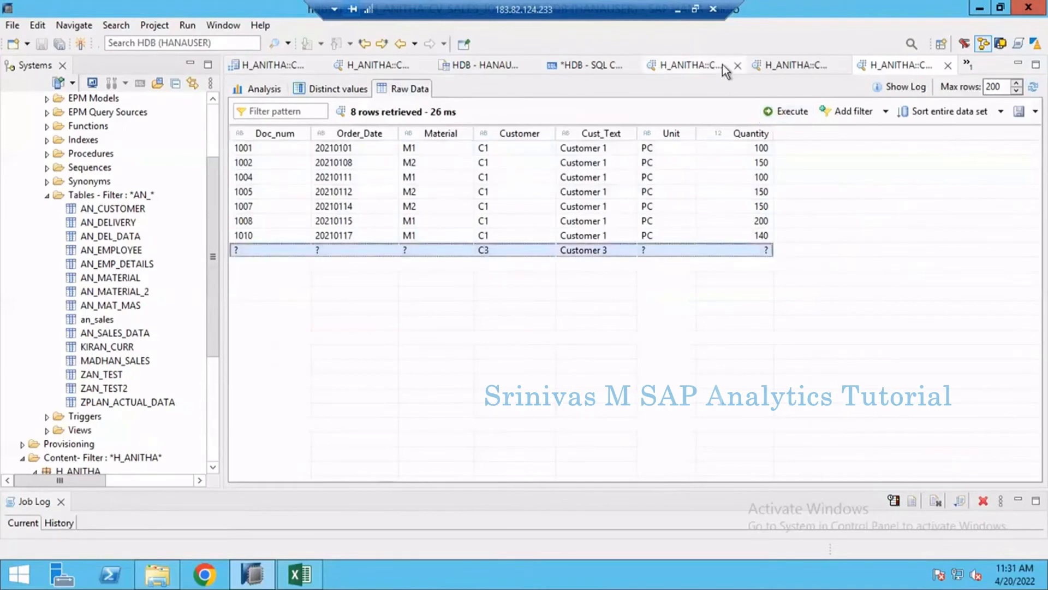
- Compare the C3 record in the right outer join preview with an earlier preview and the customers in the AN_CUSTOMER table
{"action": "left_click", "coordinate": [776, 67]}
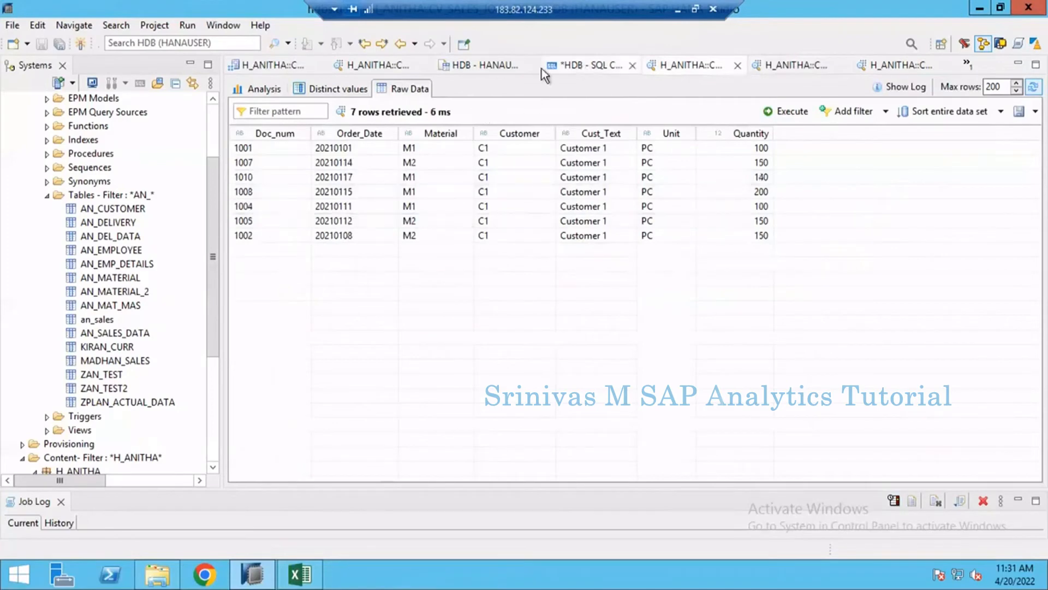
{"action": "left_click", "coordinate": [578, 67]}
{"action": "left_click", "coordinate": [483, 67]}
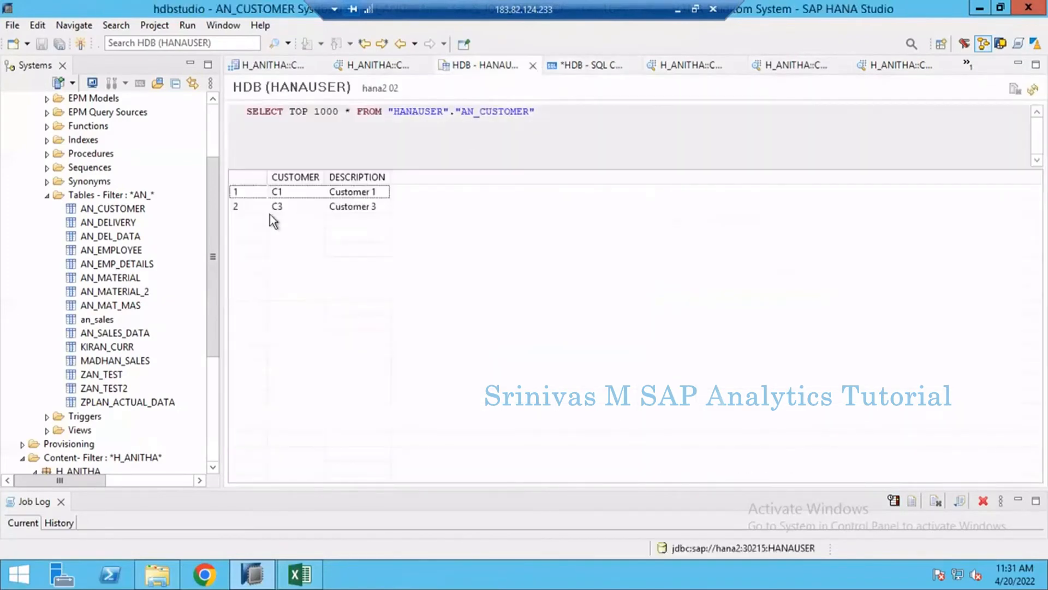
{"action": "left_click", "coordinate": [341, 205]}
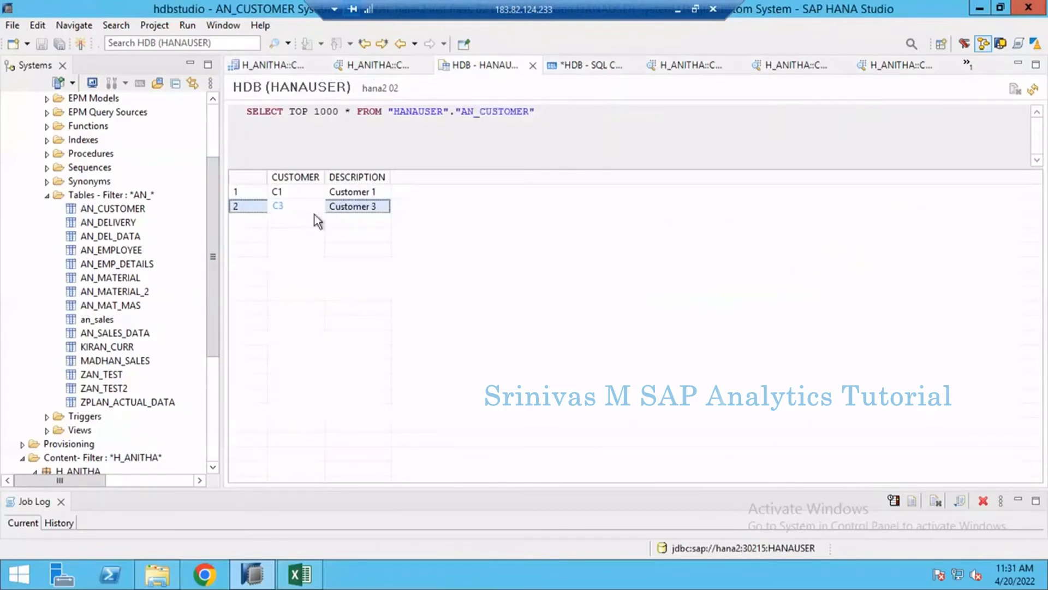
{"action": "left_click", "coordinate": [909, 71]}
{"action": "left_click", "coordinate": [430, 254]}
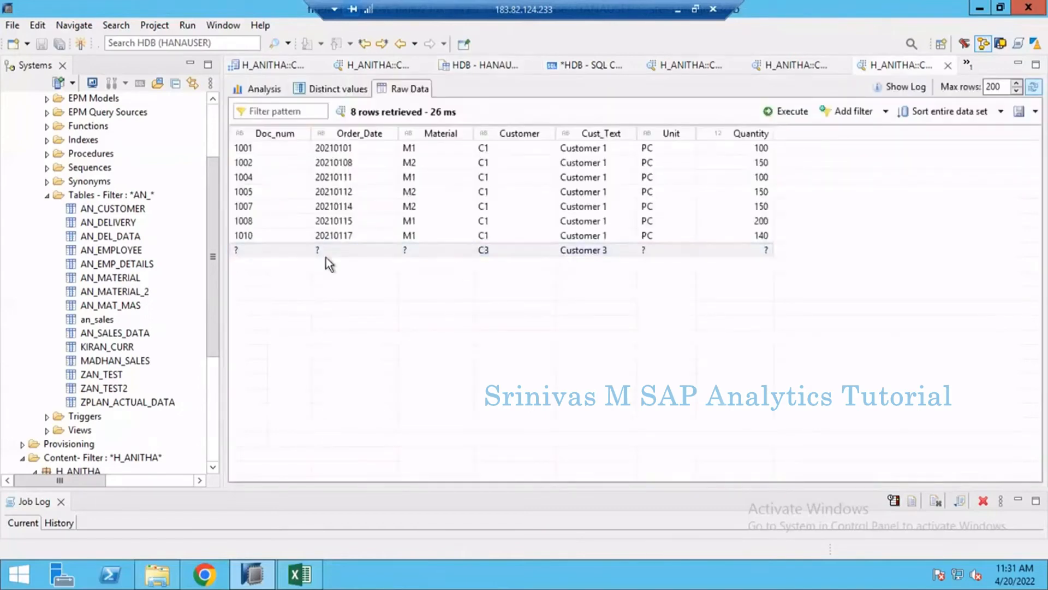
{"action": "left_click", "coordinate": [247, 250]}
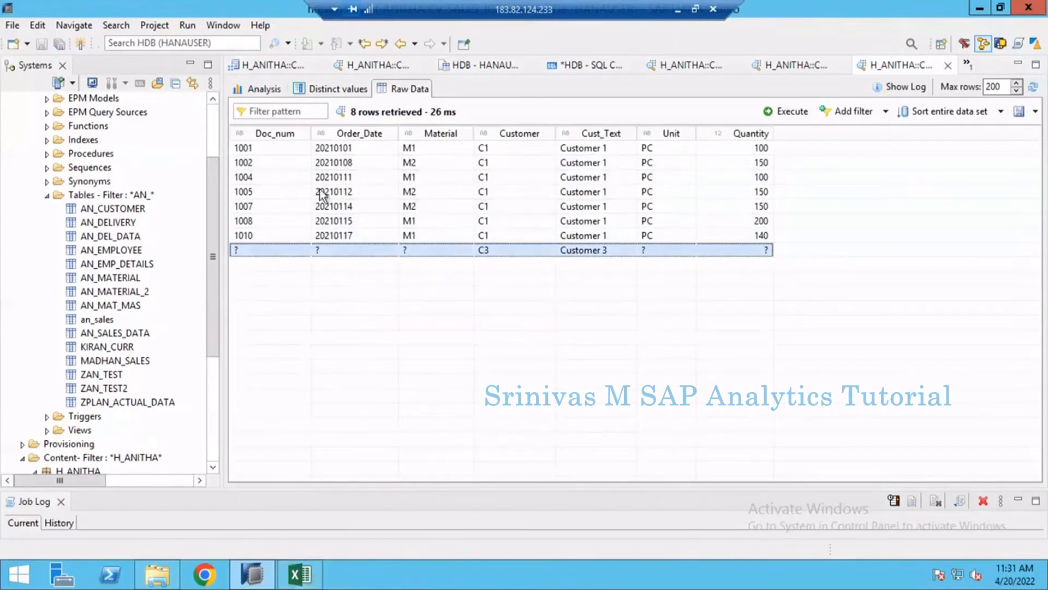
{"action": "left_click", "coordinate": [479, 67]}
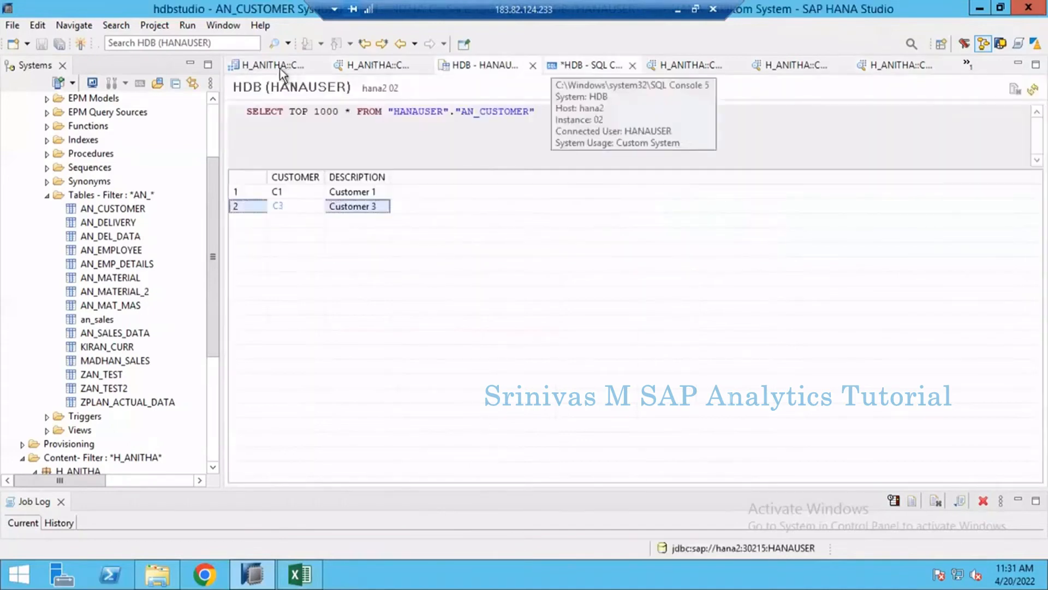
- Return to the CV_SALES_JOIN_EXMP editor and set the join type of Join_1 to Full Outer
{"action": "left_click", "coordinate": [269, 66]}
{"action": "left_click", "coordinate": [937, 406]}
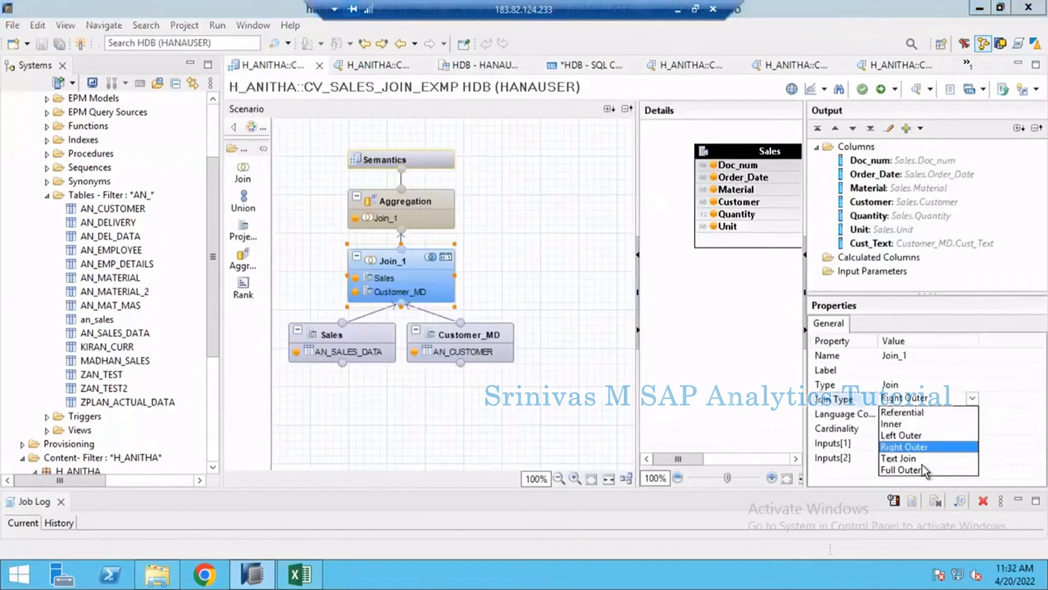
{"action": "left_click", "coordinate": [919, 471]}
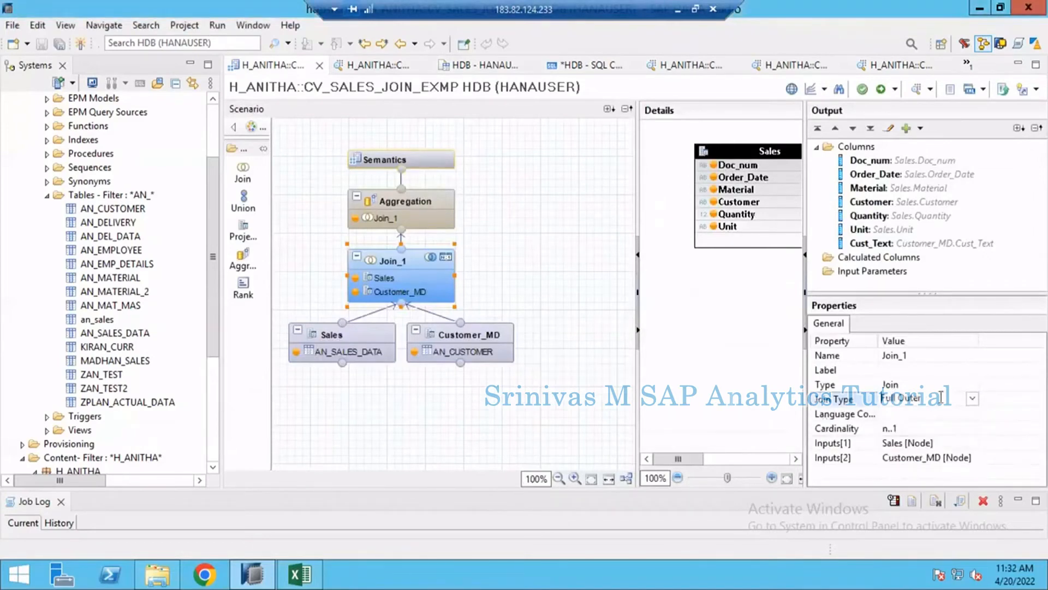
- Switch to Excel, review the notes on the Left Outer Join and Right Outer Join sheets, and return to HANA Studio
{"action": "left_click", "coordinate": [300, 574]}
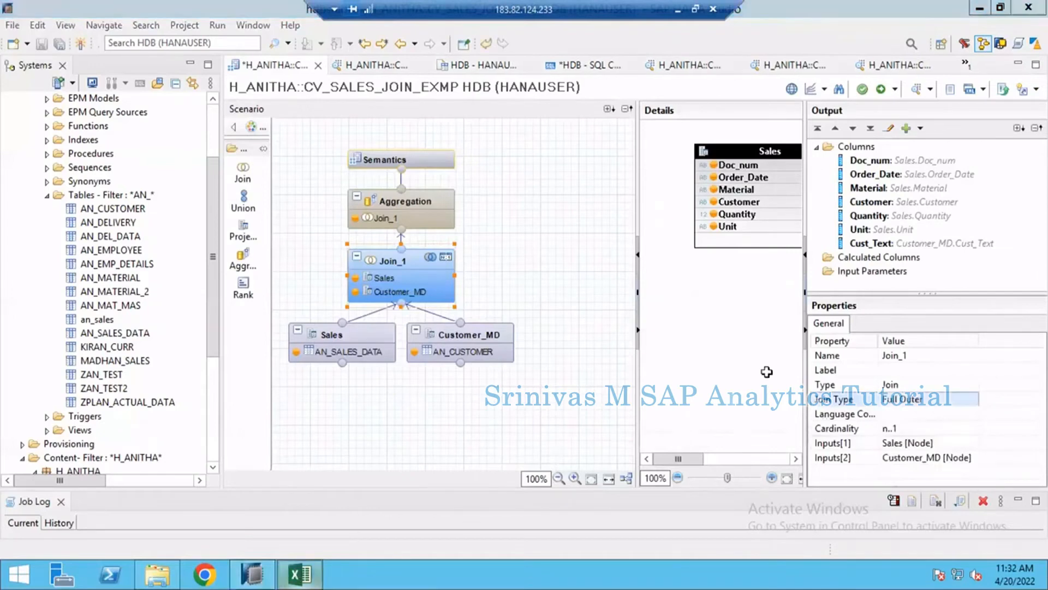
{"action": "key", "text": "Up"}
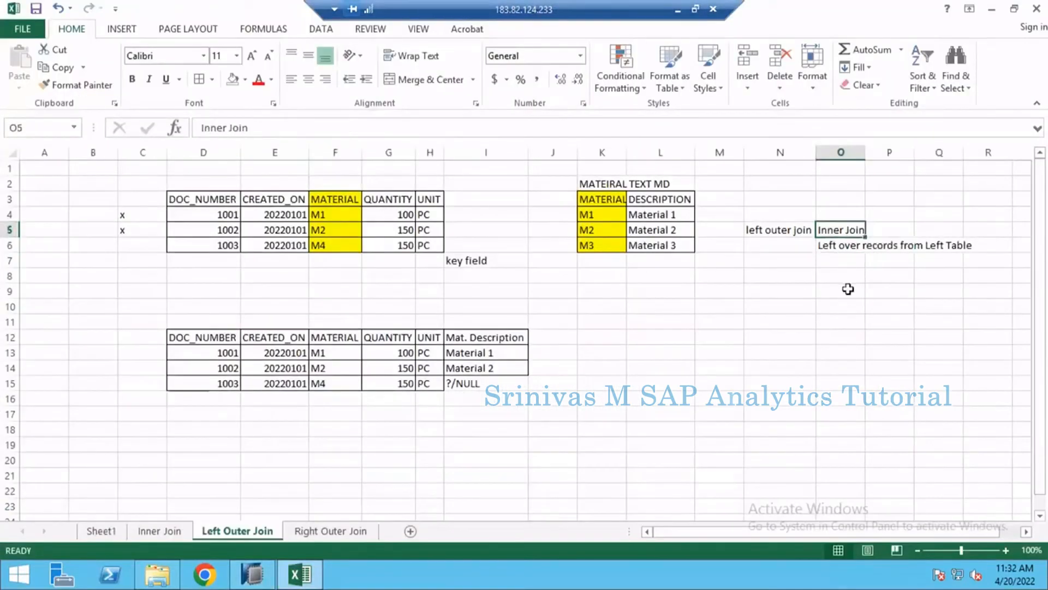
{"action": "left_click", "coordinate": [832, 244]}
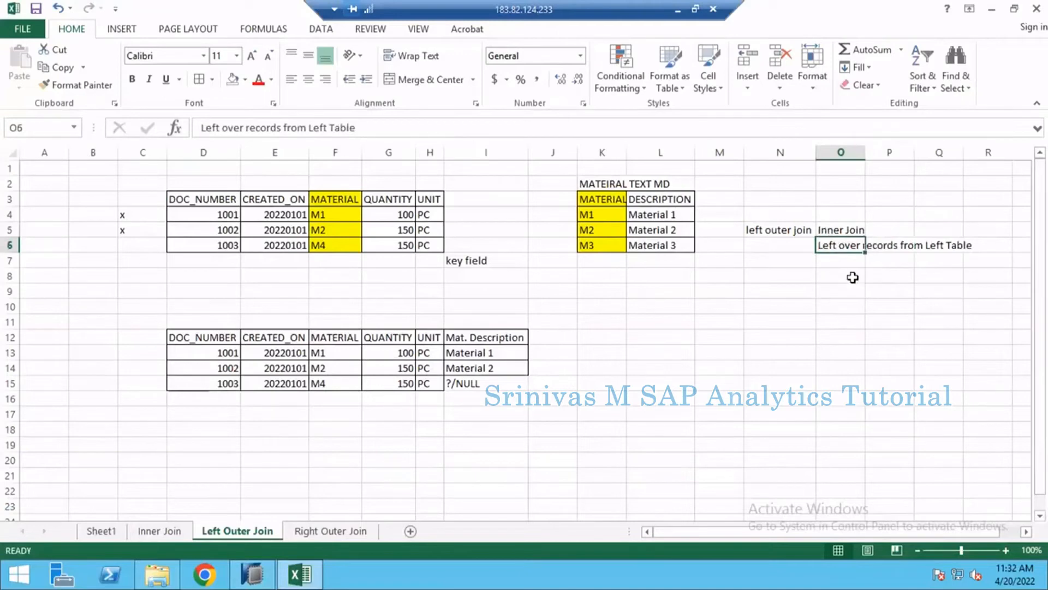
{"action": "left_click", "coordinate": [837, 261]}
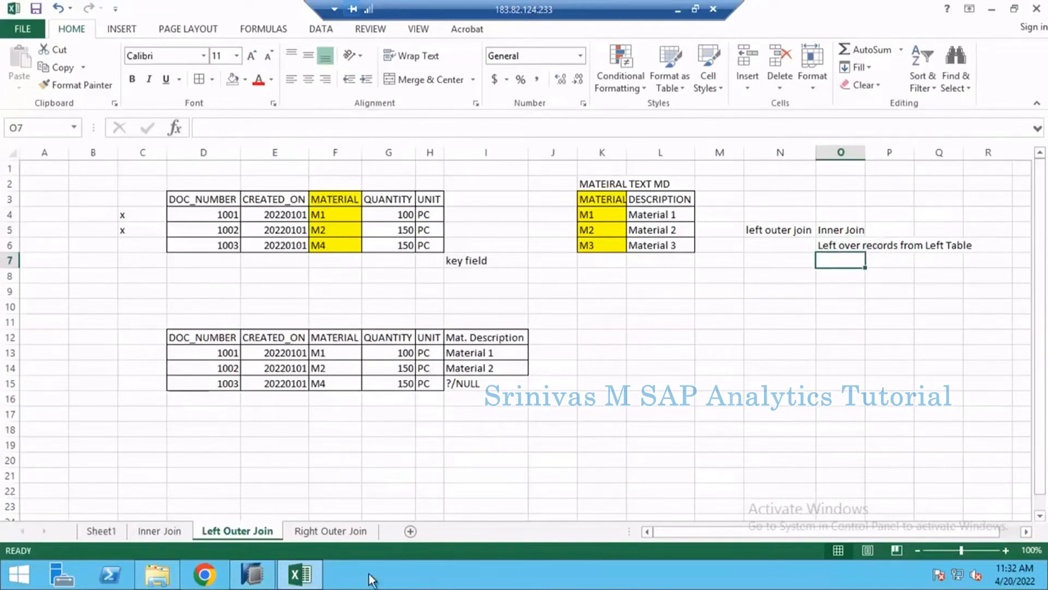
{"action": "left_click", "coordinate": [346, 534]}
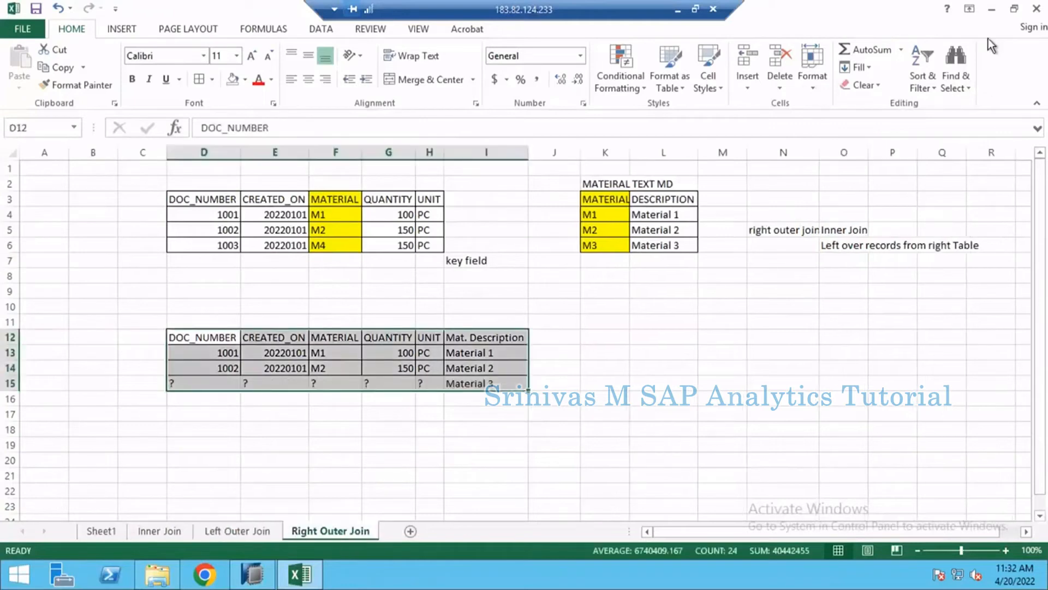
{"action": "left_click", "coordinate": [990, 13]}
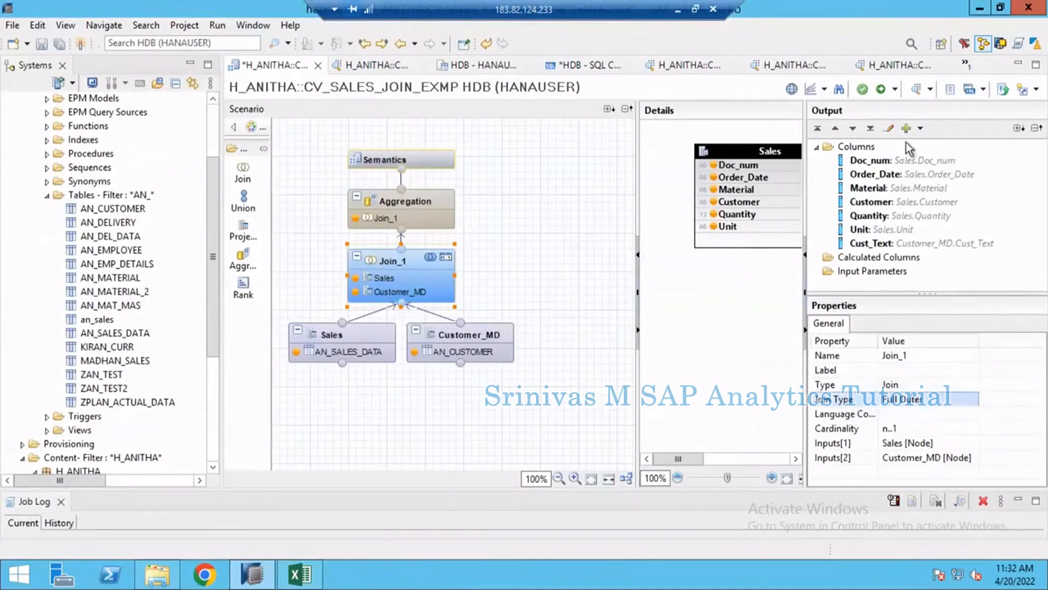
- Save and activate CV_SALES_JOIN_EXMP with the full outer join and show the raw data in a new data preview
{"action": "left_click", "coordinate": [881, 89]}
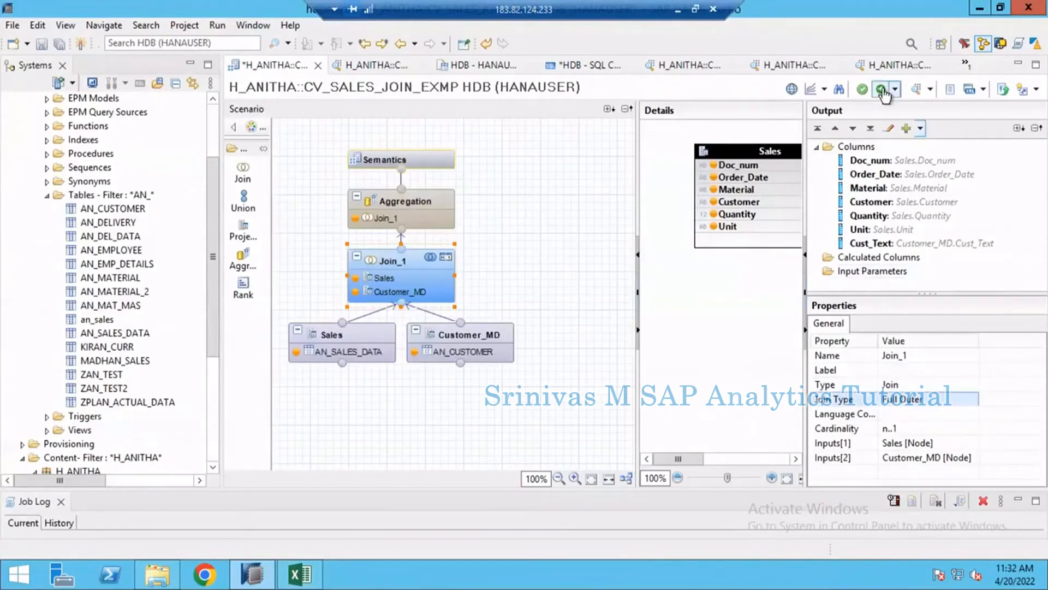
{"action": "left_click", "coordinate": [918, 91]}
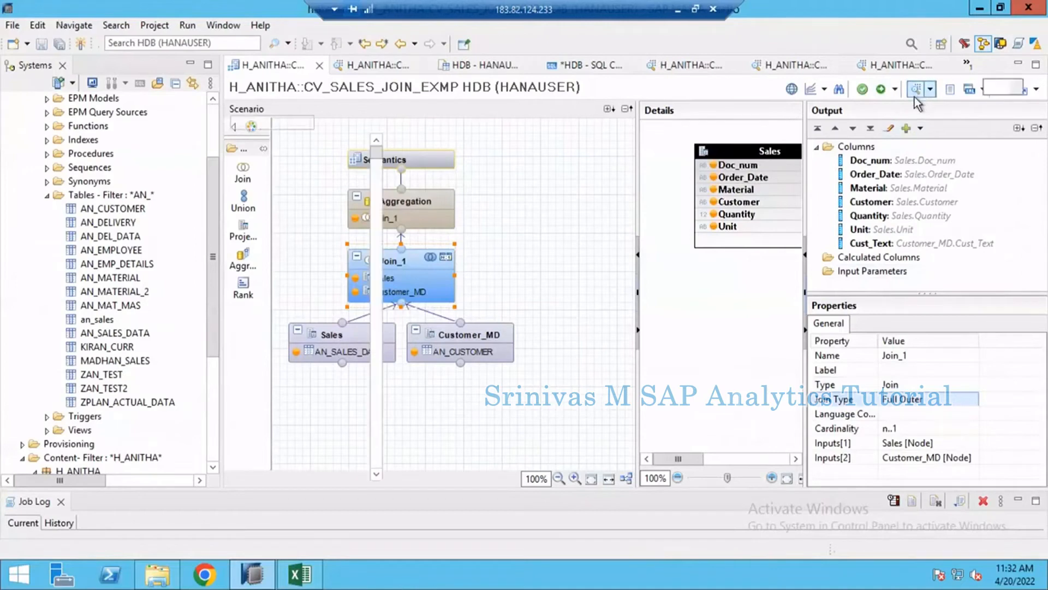
{"action": "left_click", "coordinate": [415, 89]}
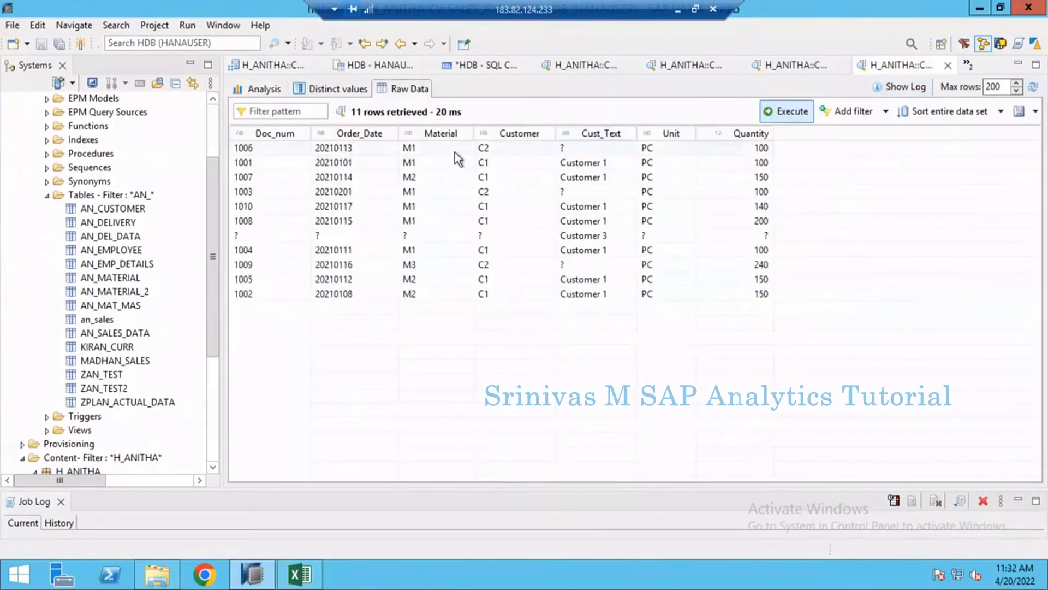
- Examine the full outer join's raw data, comparing the C2 records, the matched C1 records and the Customer 3 record
{"action": "left_click", "coordinate": [493, 149]}
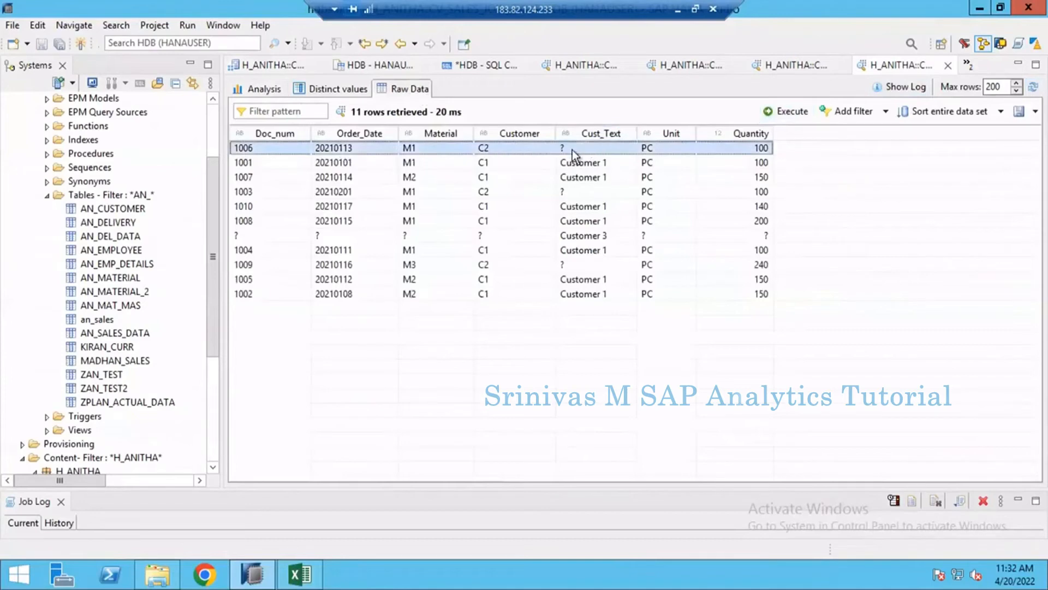
{"action": "left_click", "coordinate": [547, 197]}
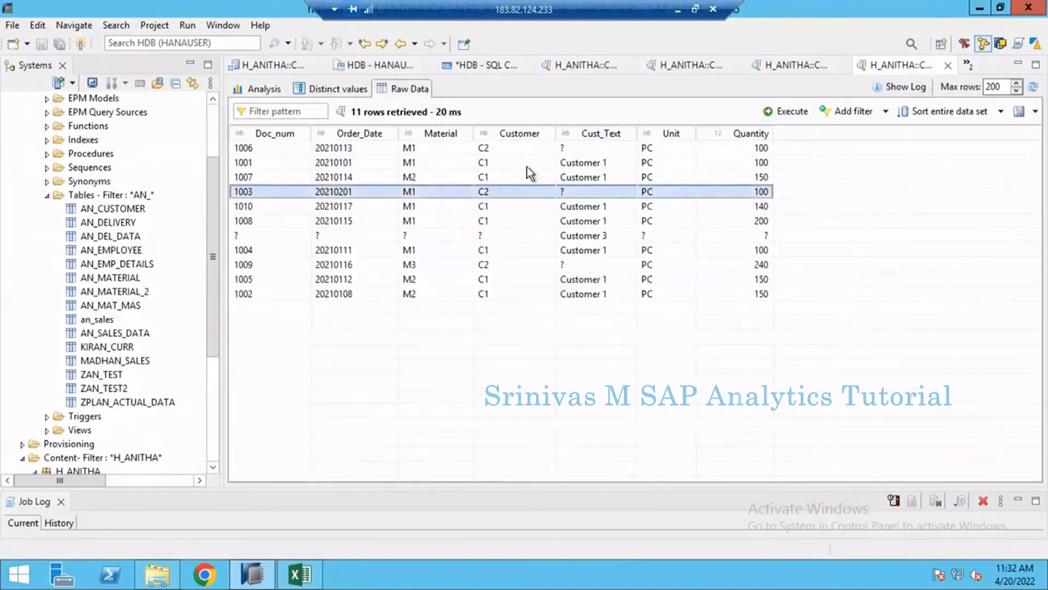
{"action": "left_click", "coordinate": [535, 163]}
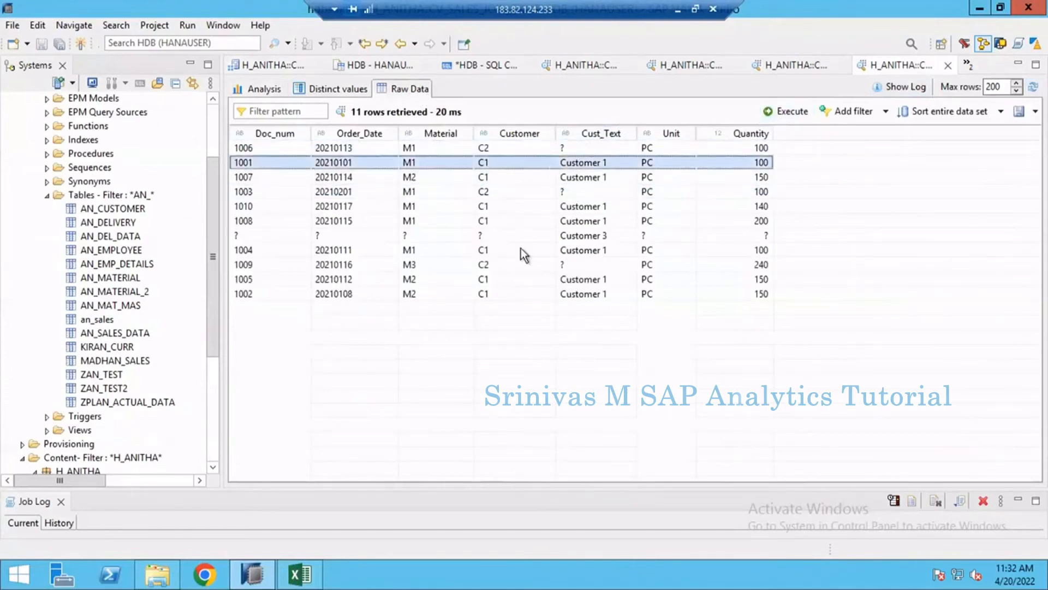
{"action": "left_click", "coordinate": [448, 235]}
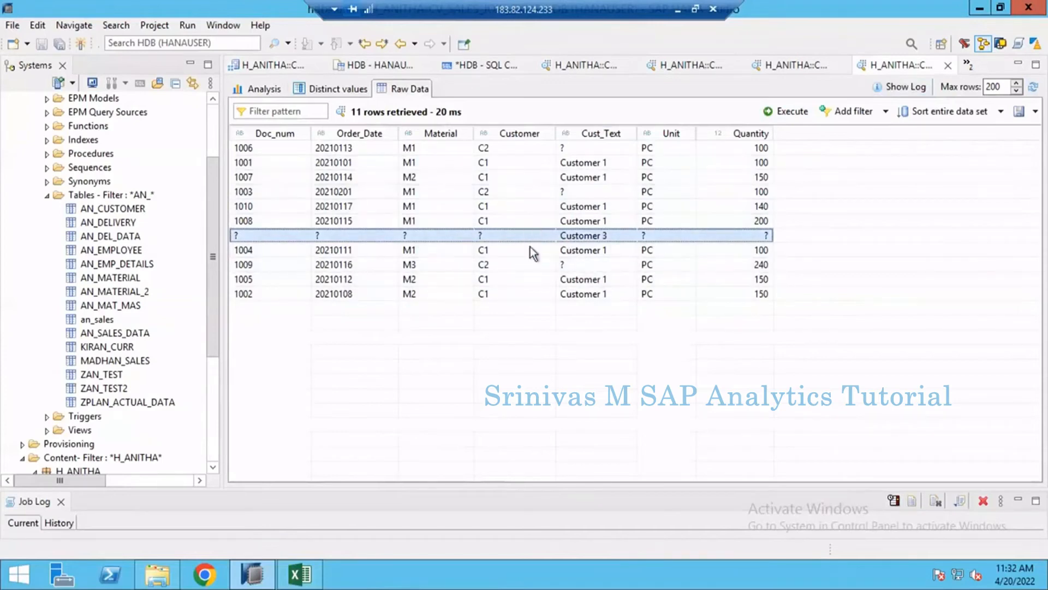
{"action": "left_click", "coordinate": [532, 207]}
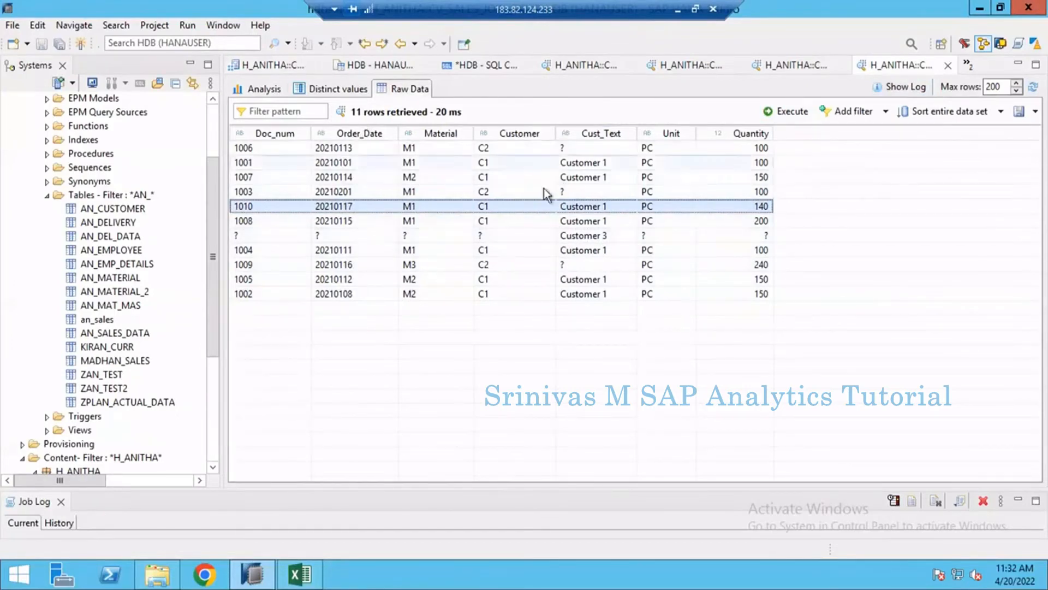
{"action": "left_click", "coordinate": [538, 163]}
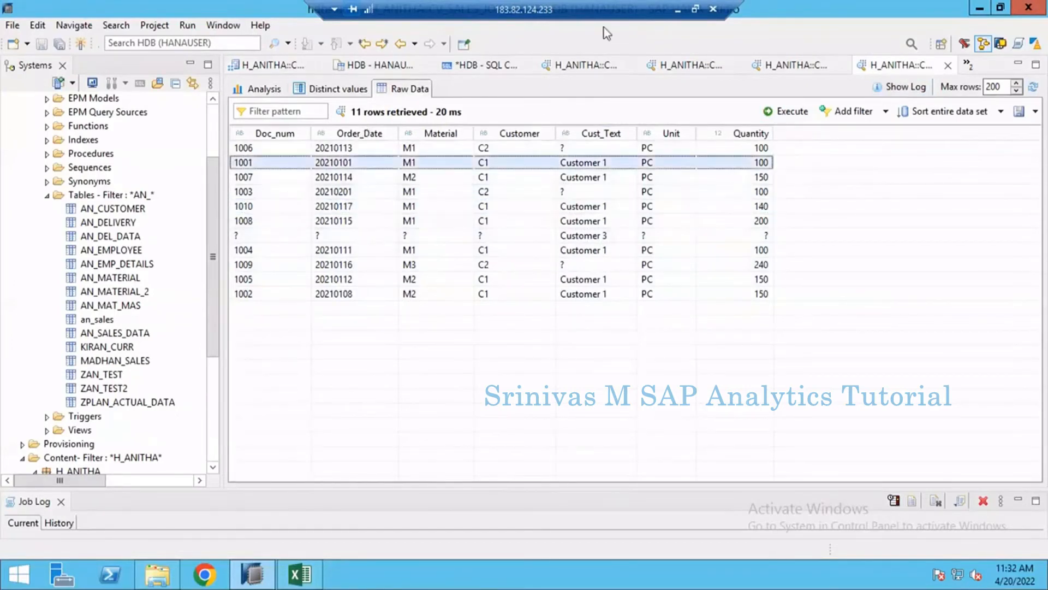
{"action": "left_click", "coordinate": [406, 292]}
{"action": "left_click", "coordinate": [509, 225]}
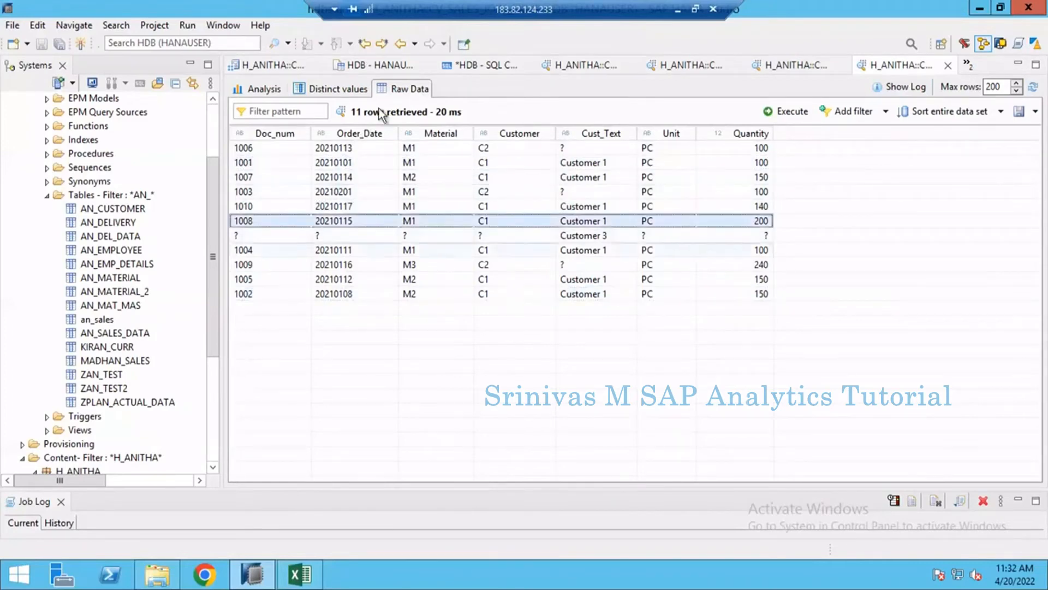
- Switch to Excel and review the source tables and the material text table on the Inner Join sheet
{"action": "left_click", "coordinate": [300, 573]}
{"action": "left_click", "coordinate": [163, 533]}
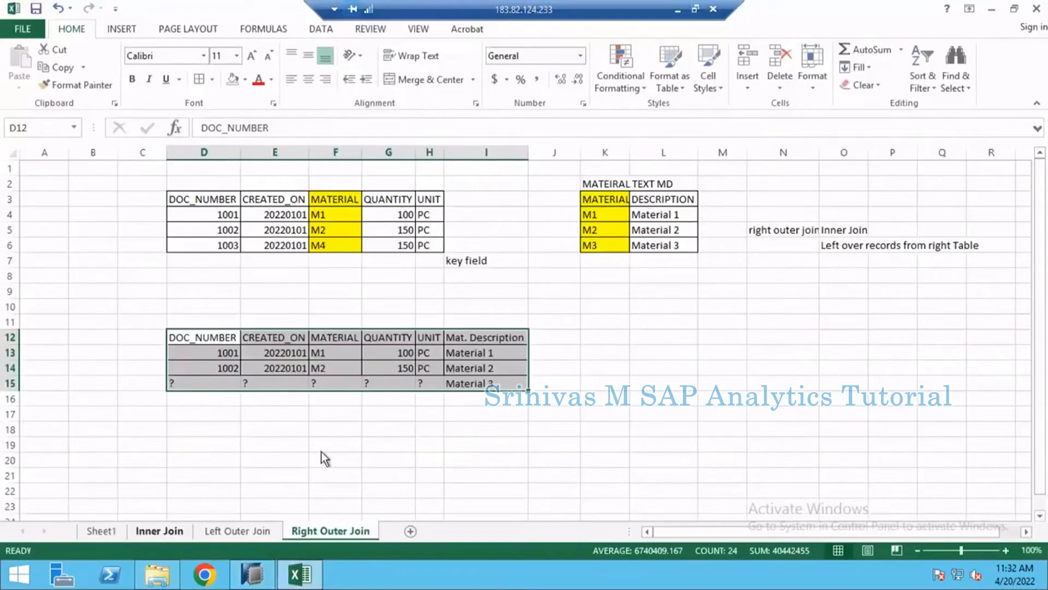
{"action": "left_click", "coordinate": [565, 208]}
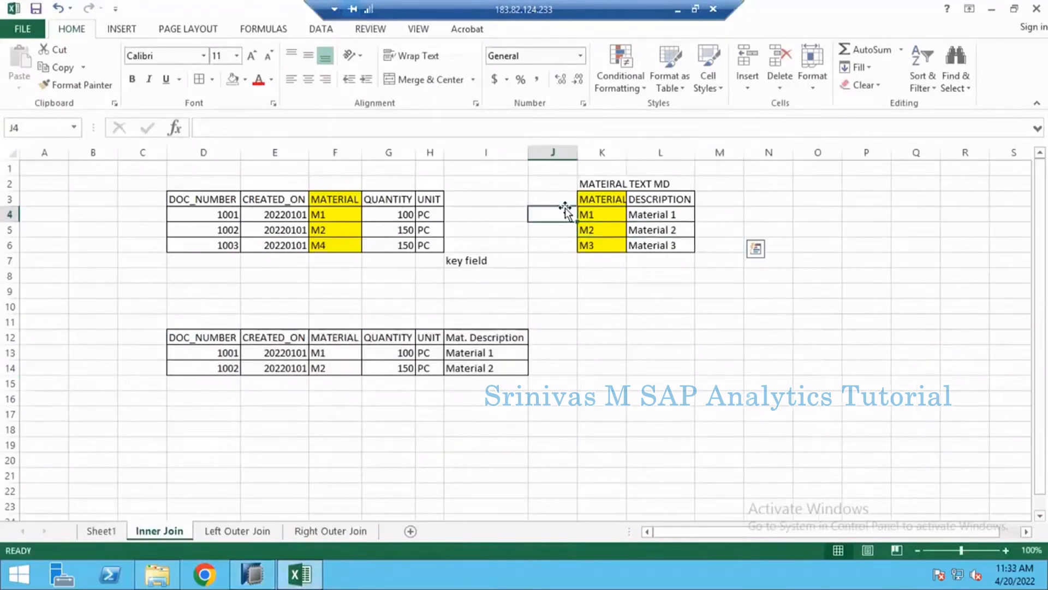
{"action": "left_click", "coordinate": [636, 261]}
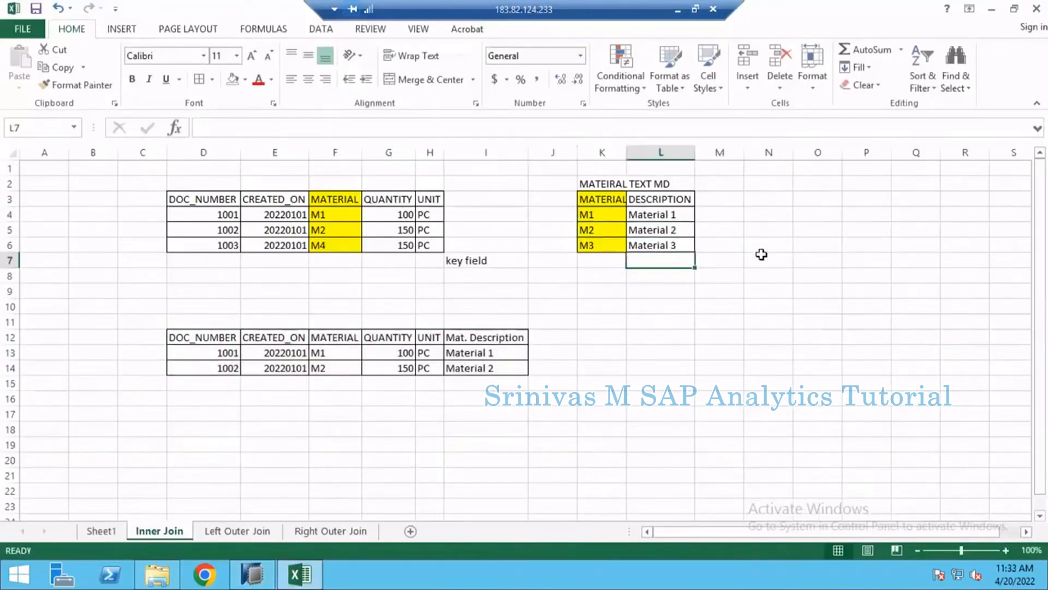
{"action": "left_click", "coordinate": [836, 265]}
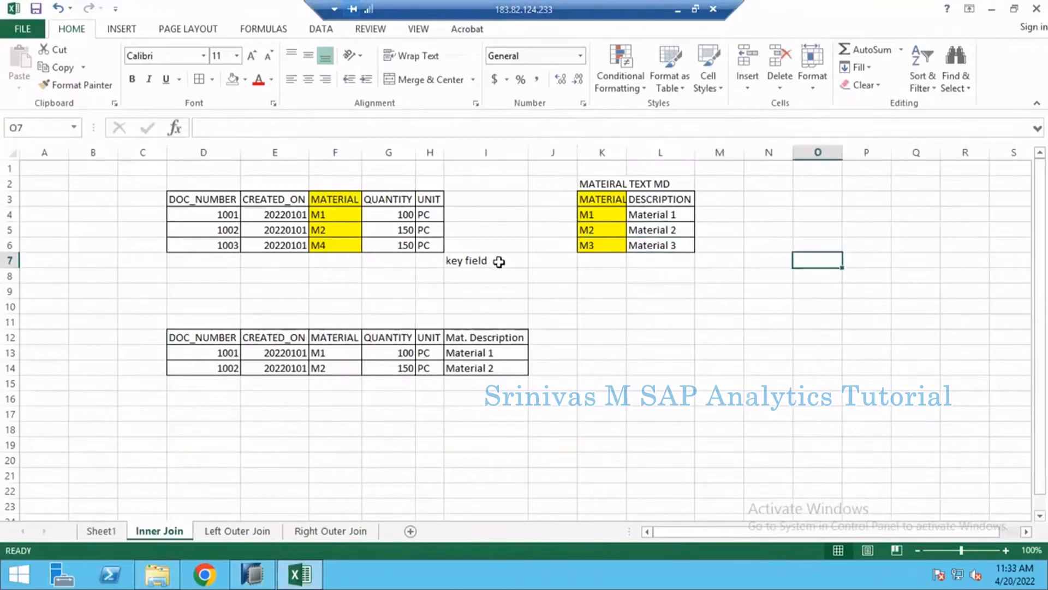
- Review the key field note and the matching M1 and M2 material values on the Inner Join sheet, and return to HANA Studio
{"action": "left_click_drag", "start_coordinate": [499, 262], "coordinate": [493, 279]}
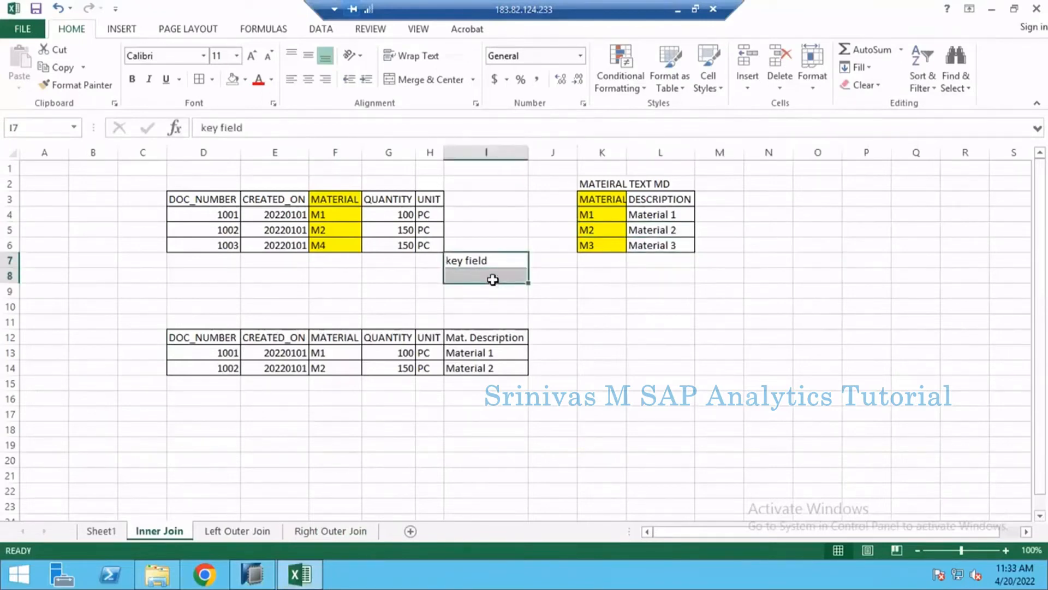
{"action": "left_click", "coordinate": [338, 224]}
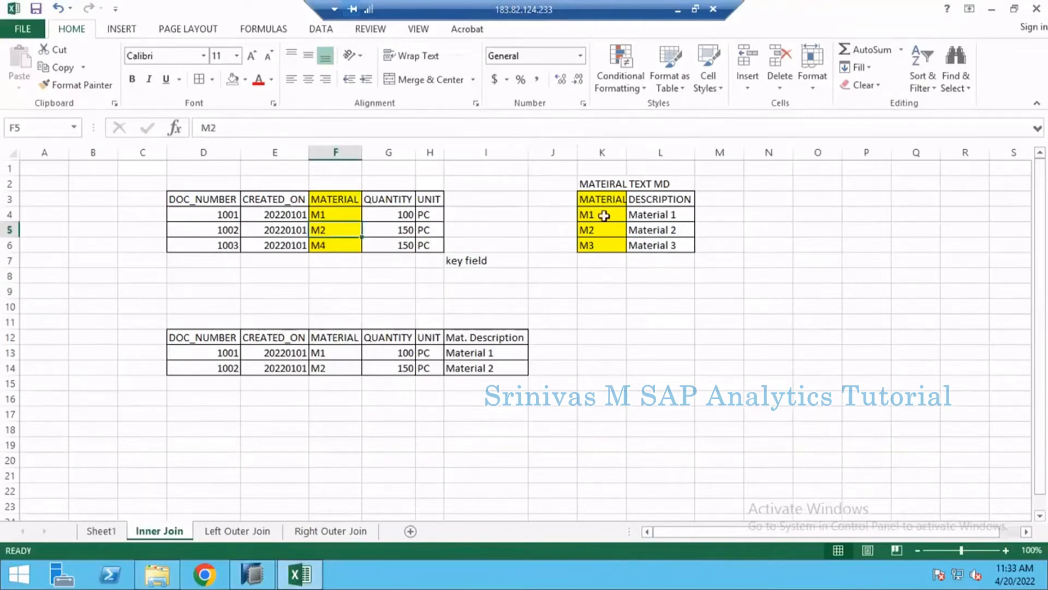
{"action": "left_click_drag", "start_coordinate": [604, 216], "coordinate": [604, 236]}
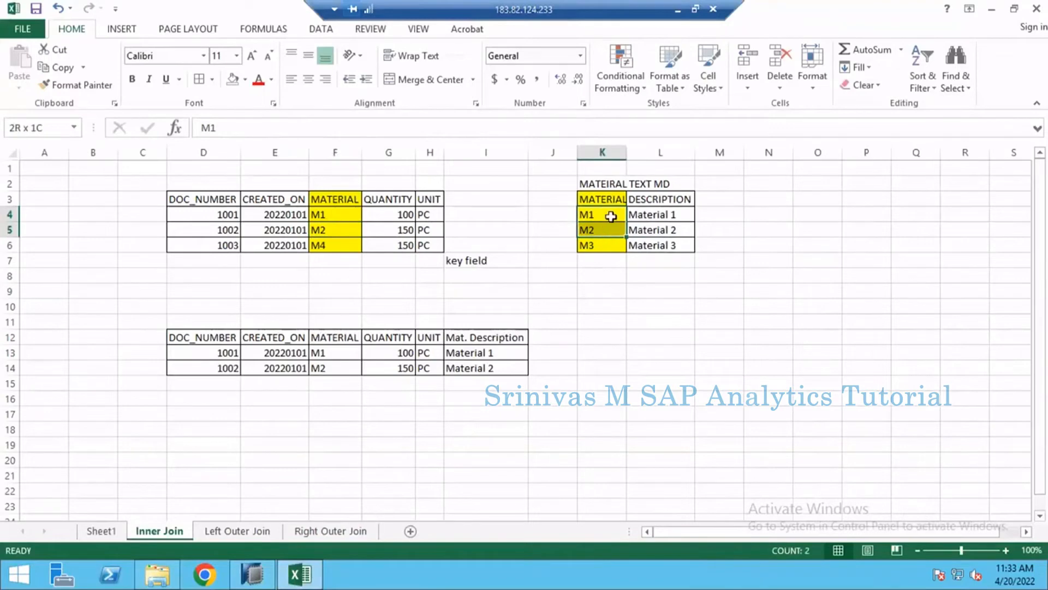
{"action": "left_click", "coordinate": [610, 216]}
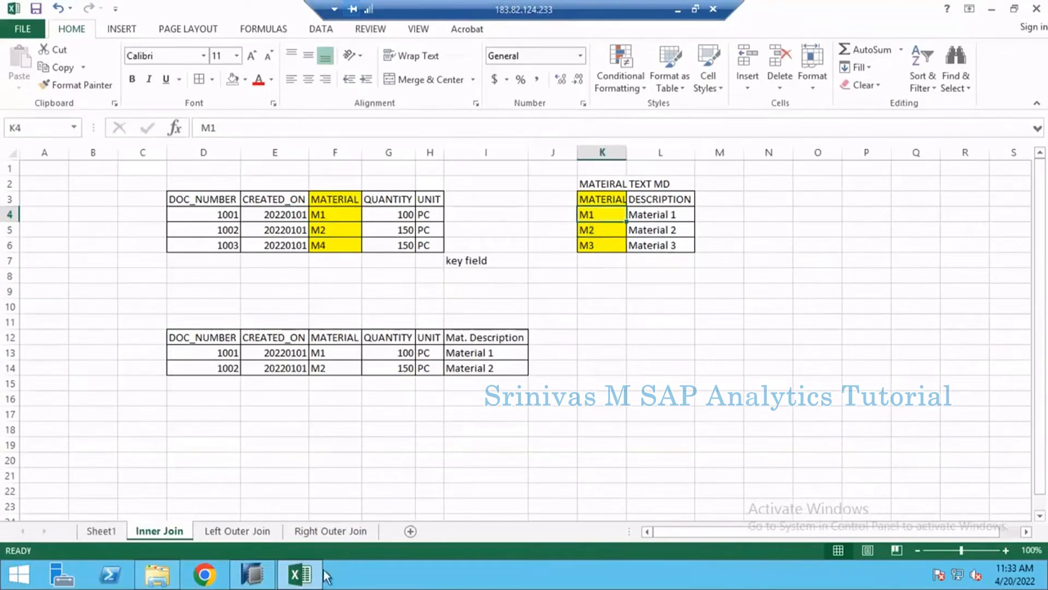
{"action": "left_click", "coordinate": [261, 580]}
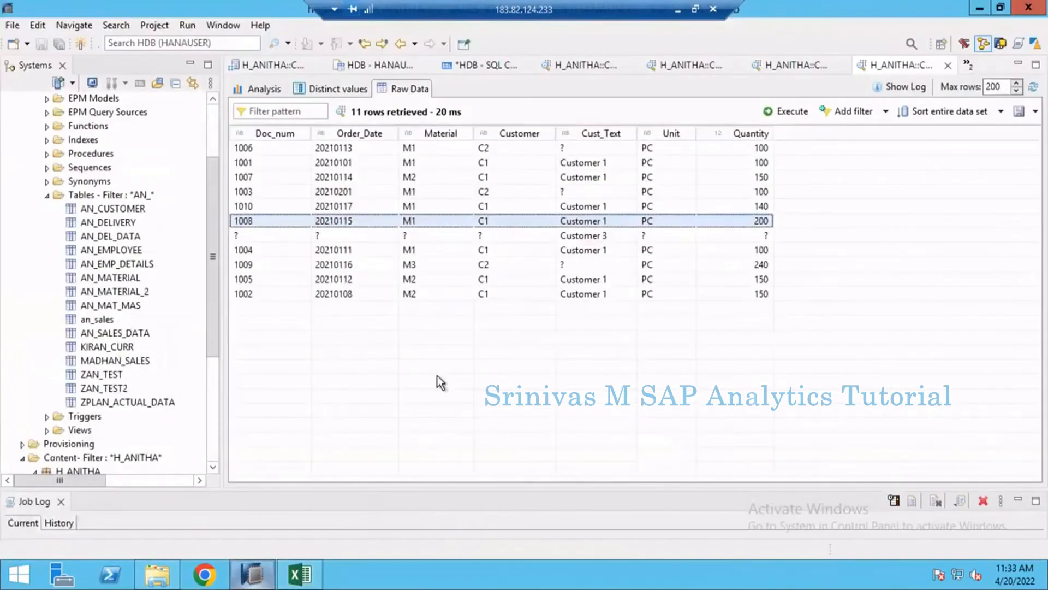
- Return to the CV_SALES_JOIN_EXMP scenario and open the content of the AN_MATERIAL_2 table
{"action": "left_click", "coordinate": [252, 65]}
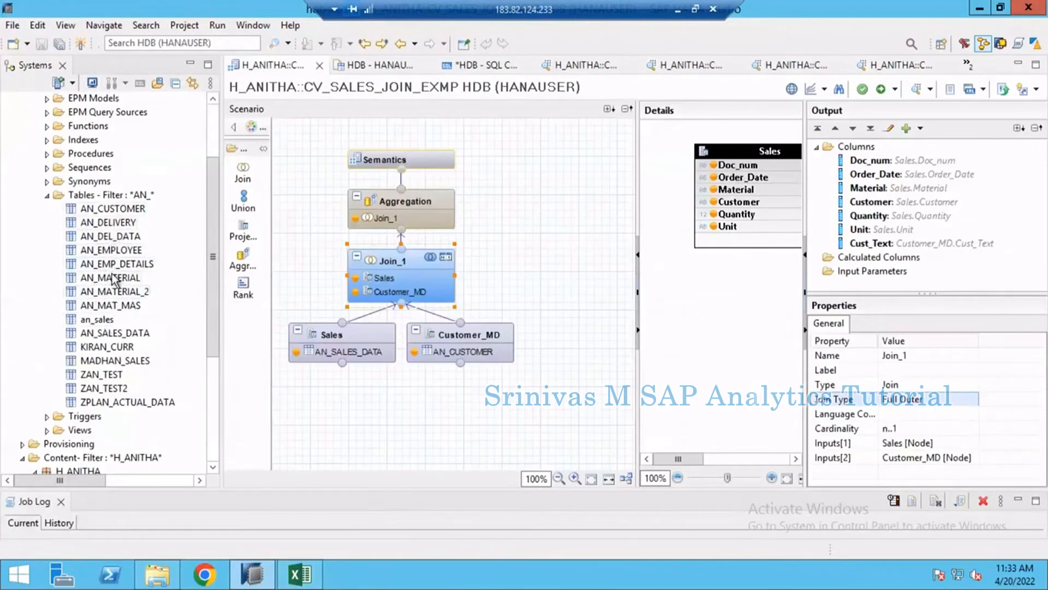
{"action": "right_click", "coordinate": [101, 278]}
{"action": "left_click", "coordinate": [103, 291]}
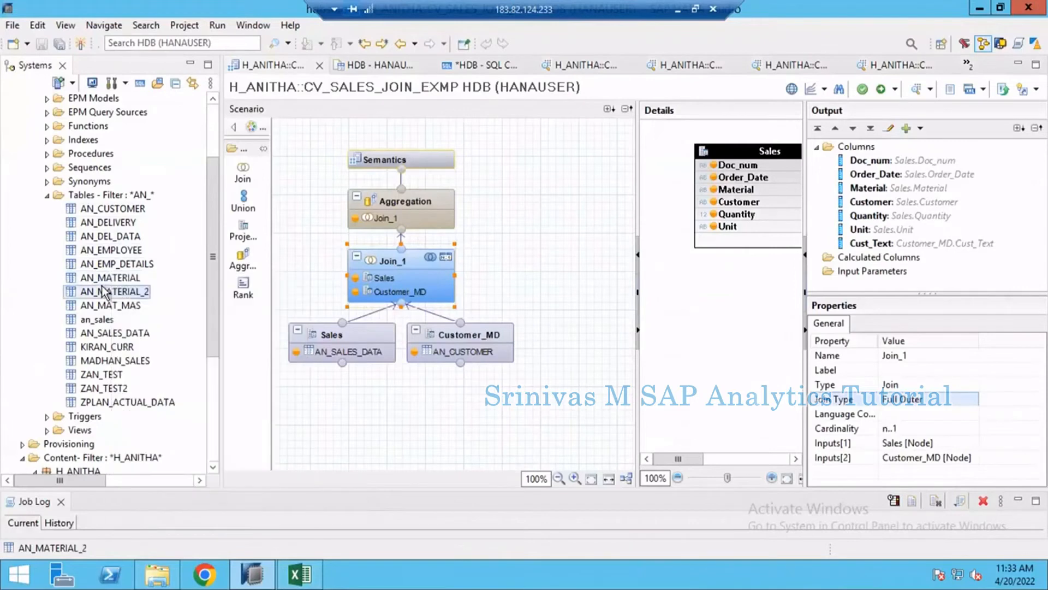
{"action": "right_click", "coordinate": [104, 291]}
{"action": "left_click", "coordinate": [161, 382]}
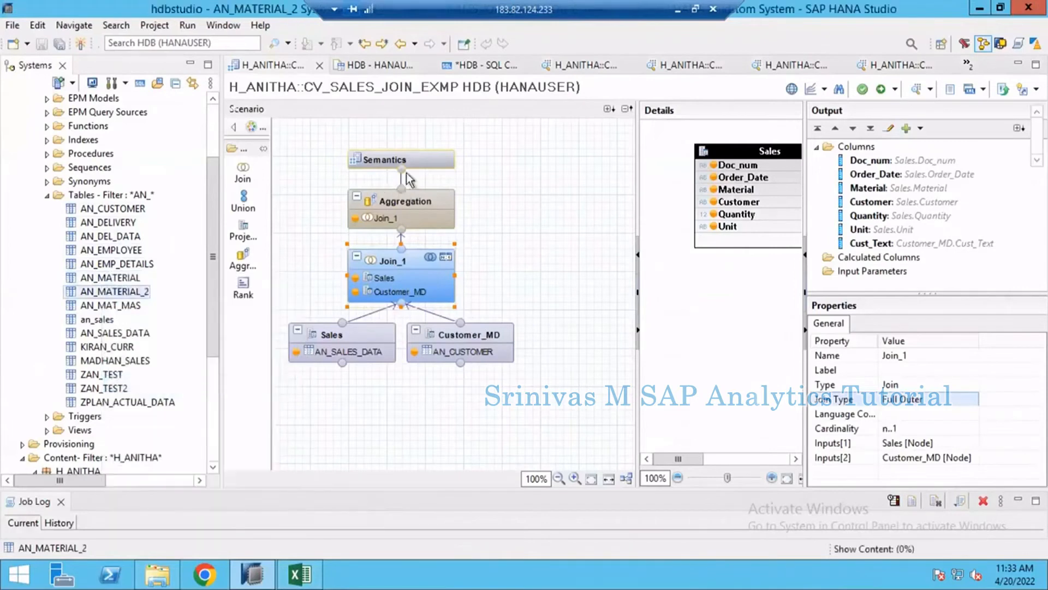
- Compare the two M1 records in AN_MATERIAL_2 by their OBJVERS and DESCRIPTION values
{"action": "left_click", "coordinate": [277, 192]}
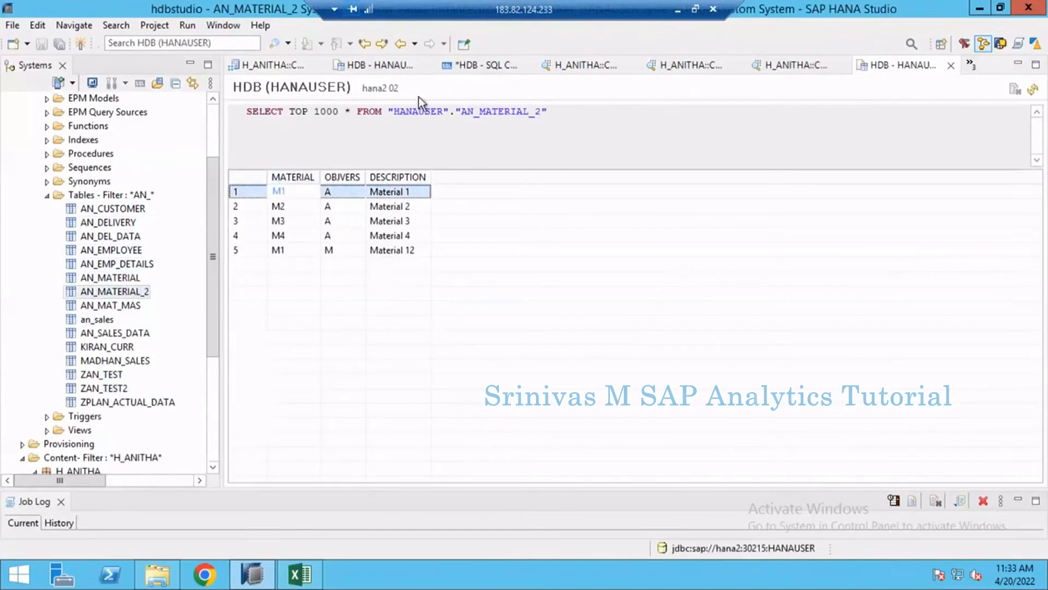
{"action": "left_click", "coordinate": [279, 252]}
{"action": "left_click", "coordinate": [283, 192]}
{"action": "left_click", "coordinate": [279, 251]}
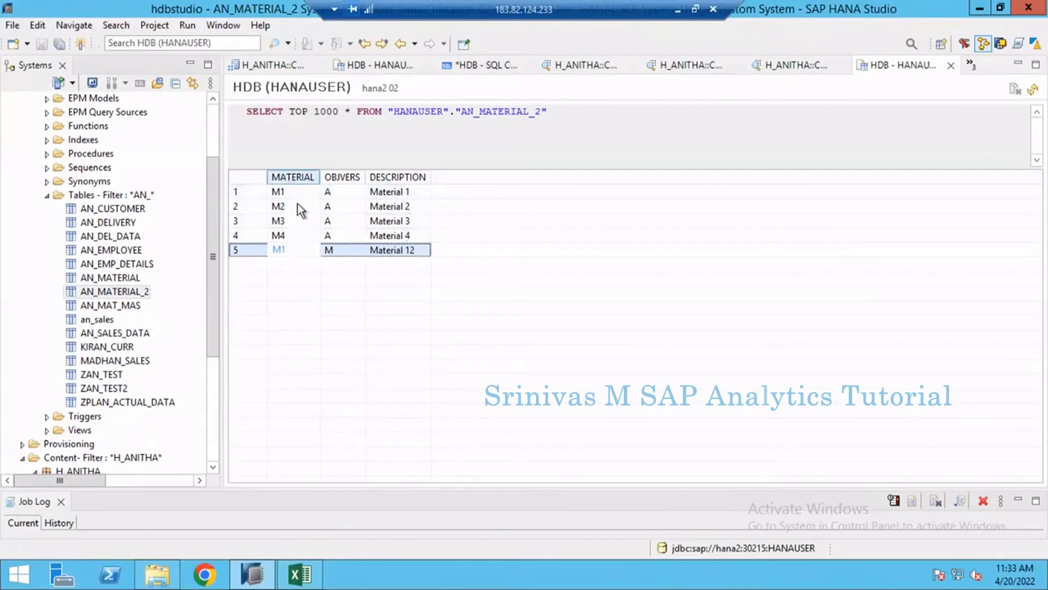
- Close the AN_CUSTOMER content and the first older data preview, keeping SQL Console 5 open
{"action": "left_click", "coordinate": [391, 71]}
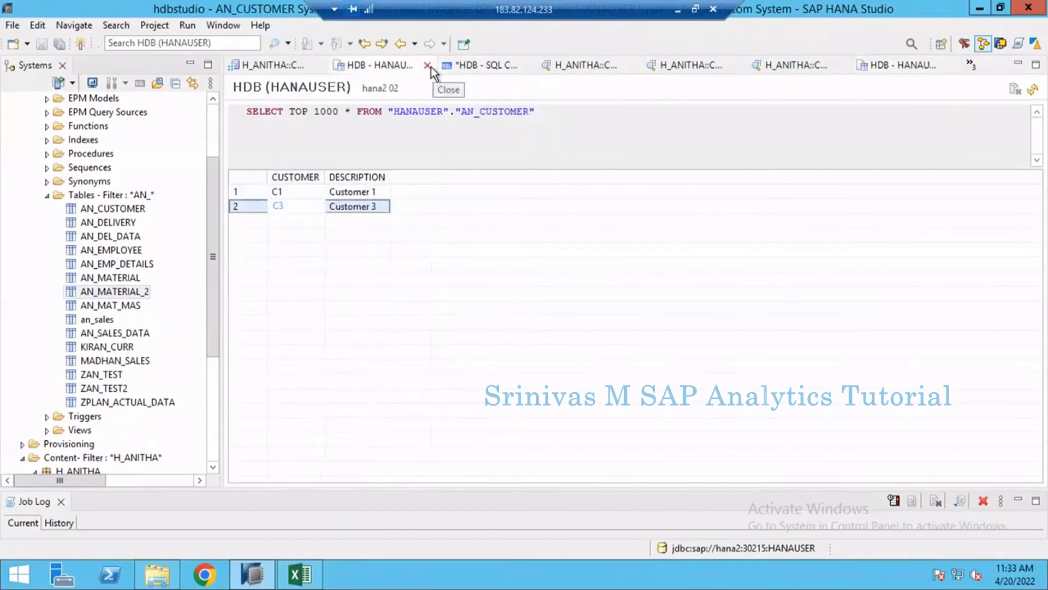
{"action": "left_click", "coordinate": [431, 67]}
{"action": "left_click", "coordinate": [427, 66]}
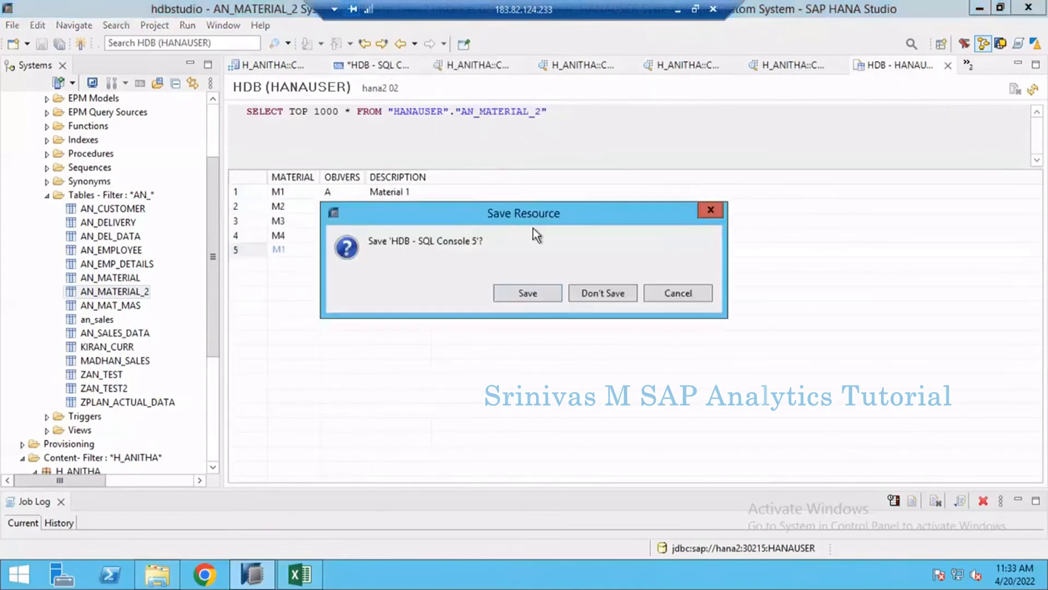
{"action": "key", "text": "Escape"}
{"action": "left_click", "coordinate": [531, 68]}
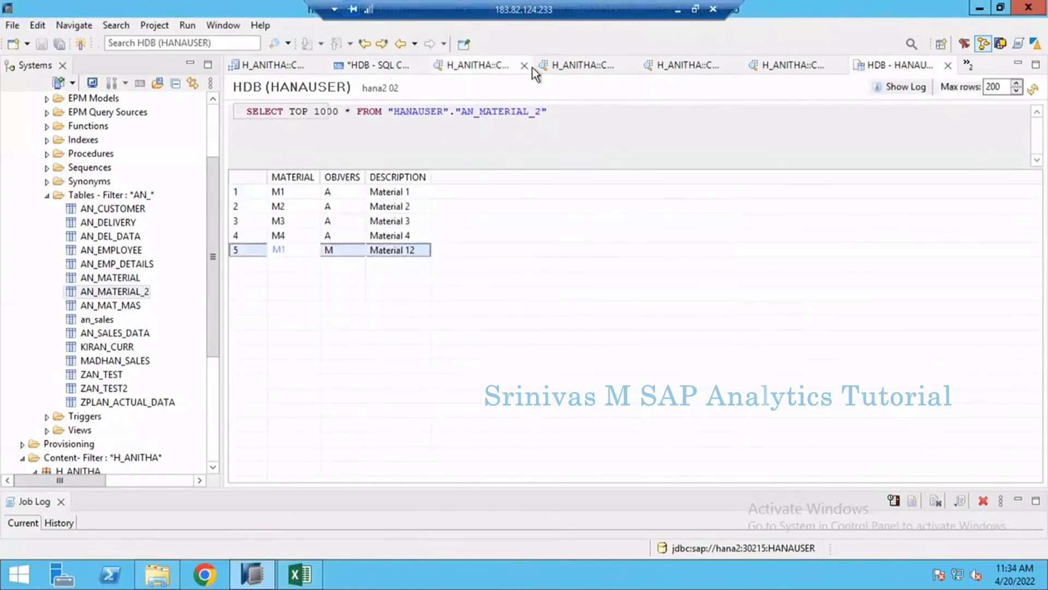
{"action": "left_click", "coordinate": [525, 66]}
{"action": "left_click", "coordinate": [525, 66]}
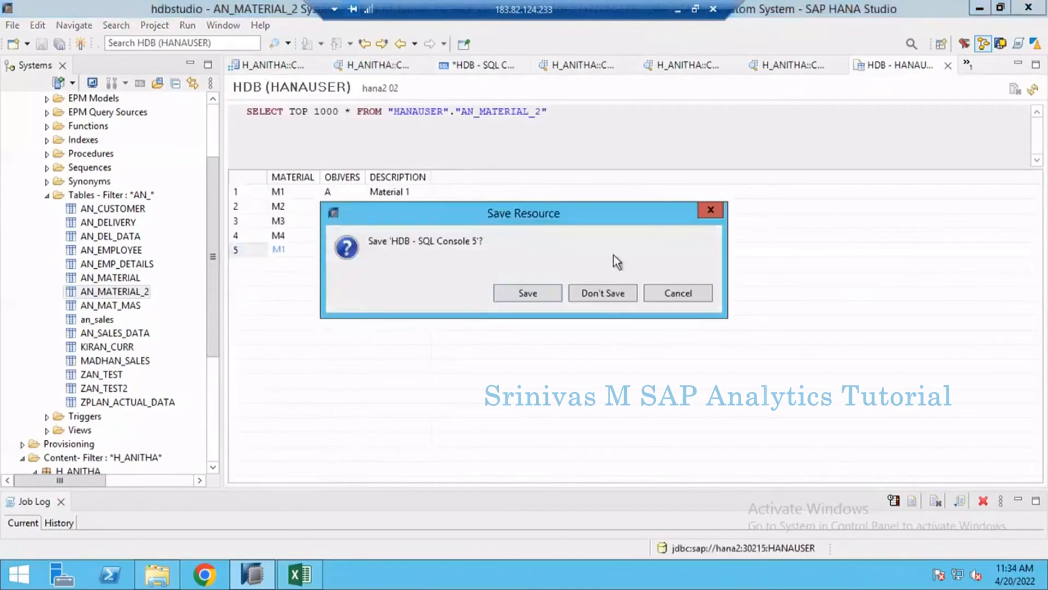
{"action": "left_click", "coordinate": [661, 292]}
- Close the other older data previews of CV_SALES_JOIN_EXMP and the AN_MATERIAL_2 content
{"action": "left_click", "coordinate": [623, 68]}
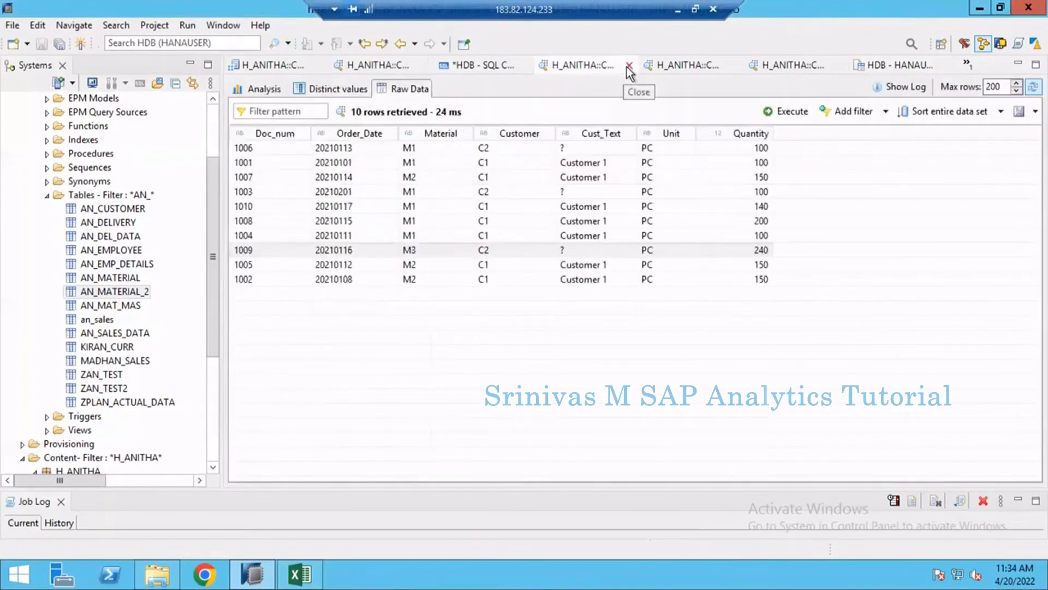
{"action": "left_click", "coordinate": [626, 67]}
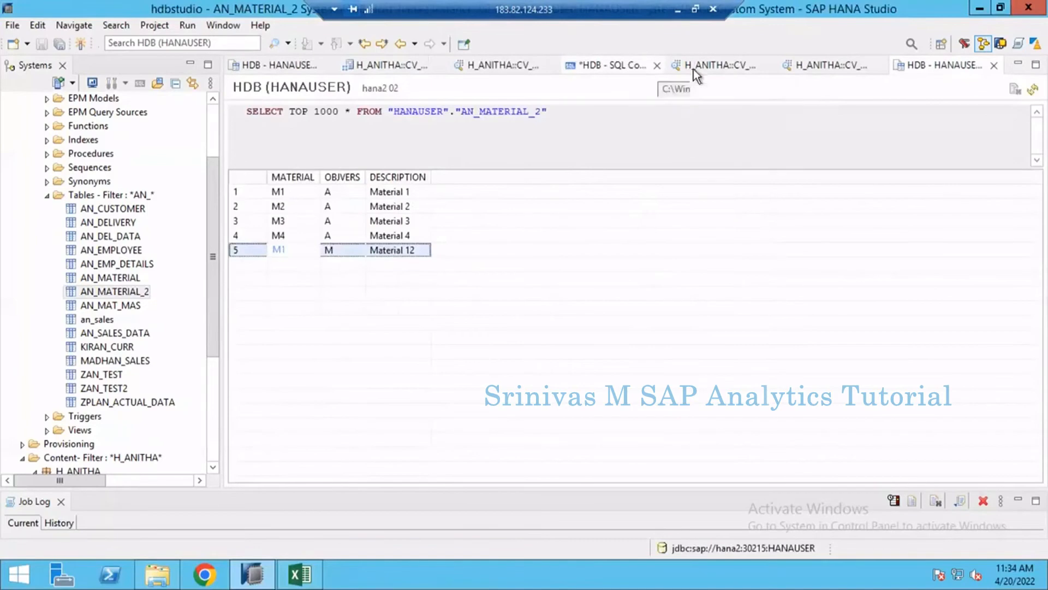
{"action": "left_click", "coordinate": [771, 67]}
{"action": "left_click", "coordinate": [859, 67]}
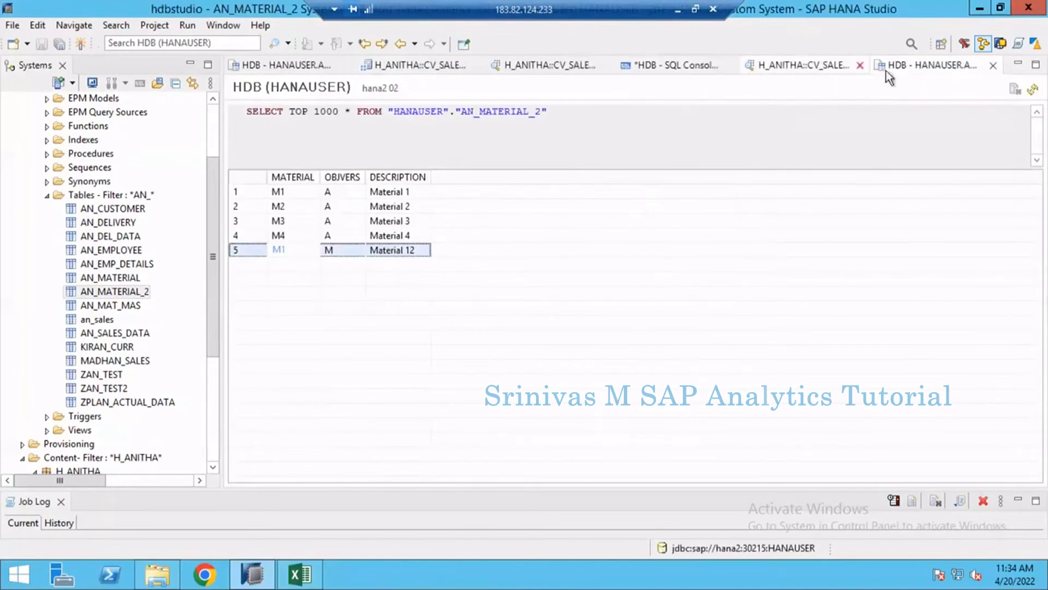
{"action": "left_click", "coordinate": [994, 66]}
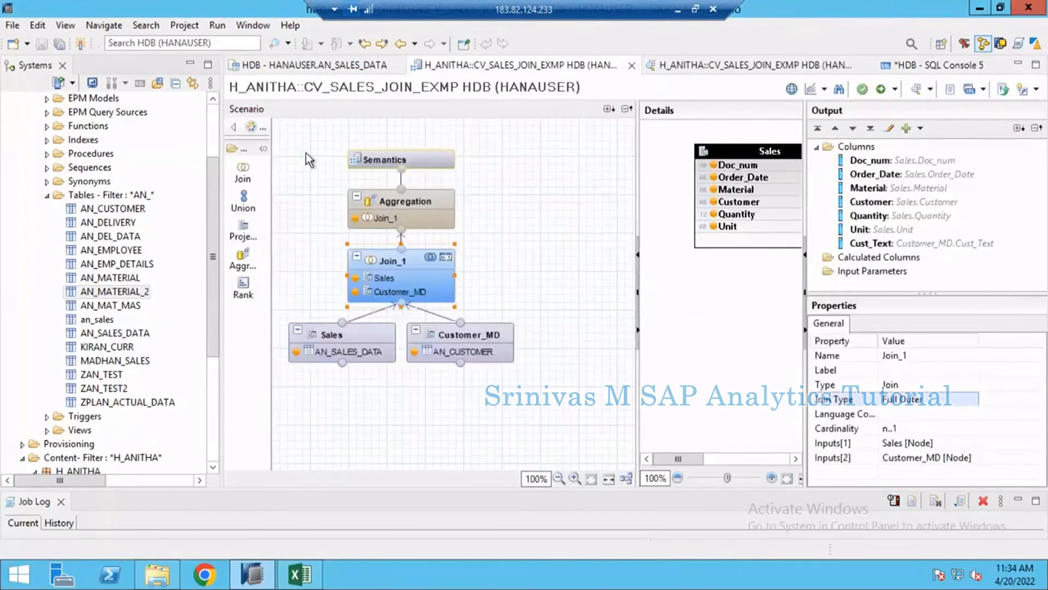
- Examine the CV_SALES_JOIN_EXMP scenario: Join_1's Material output column, the Aggregation node and the link between the two nodes
{"action": "left_click_drag", "start_coordinate": [278, 123], "coordinate": [538, 384]}
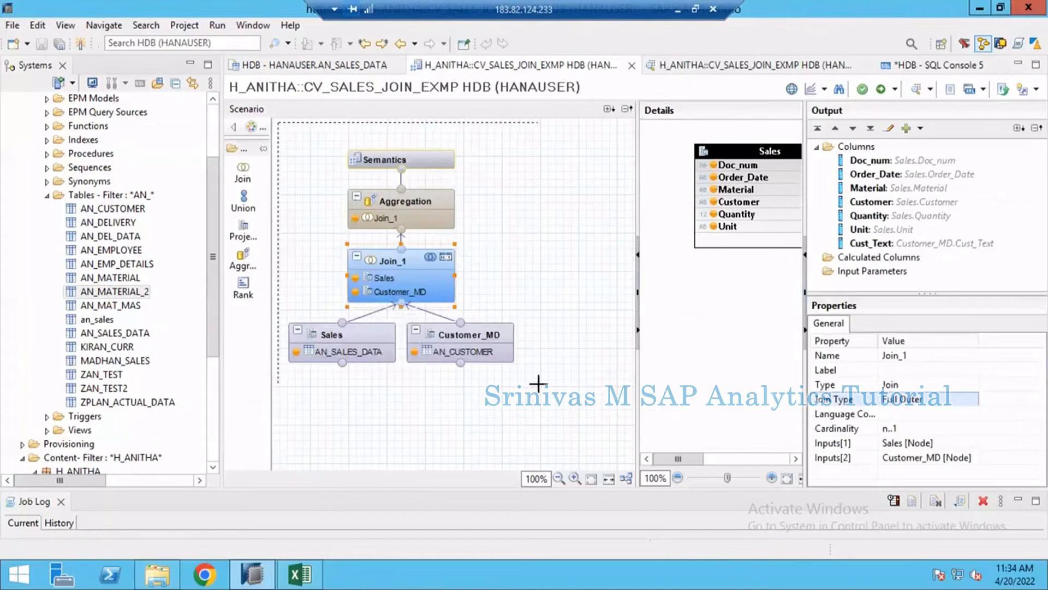
{"action": "left_click", "coordinate": [538, 229]}
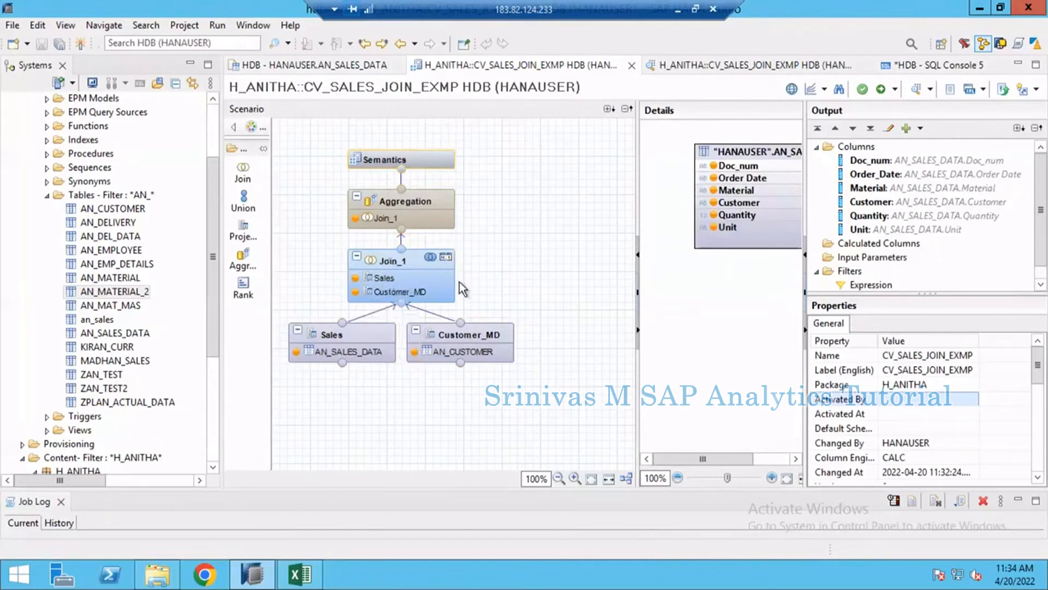
{"action": "left_click", "coordinate": [404, 263]}
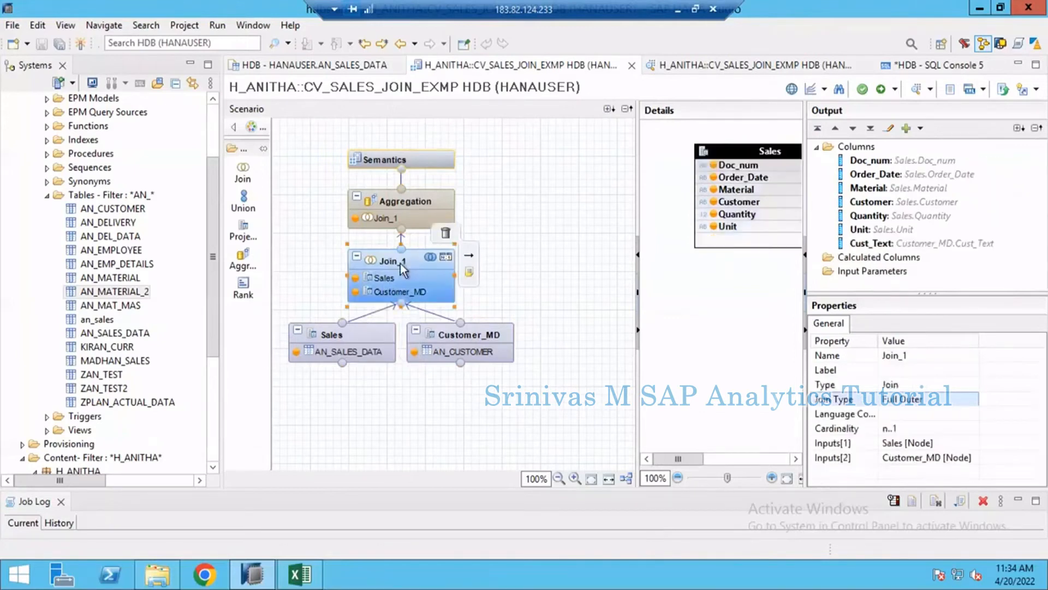
{"action": "left_click", "coordinate": [876, 189]}
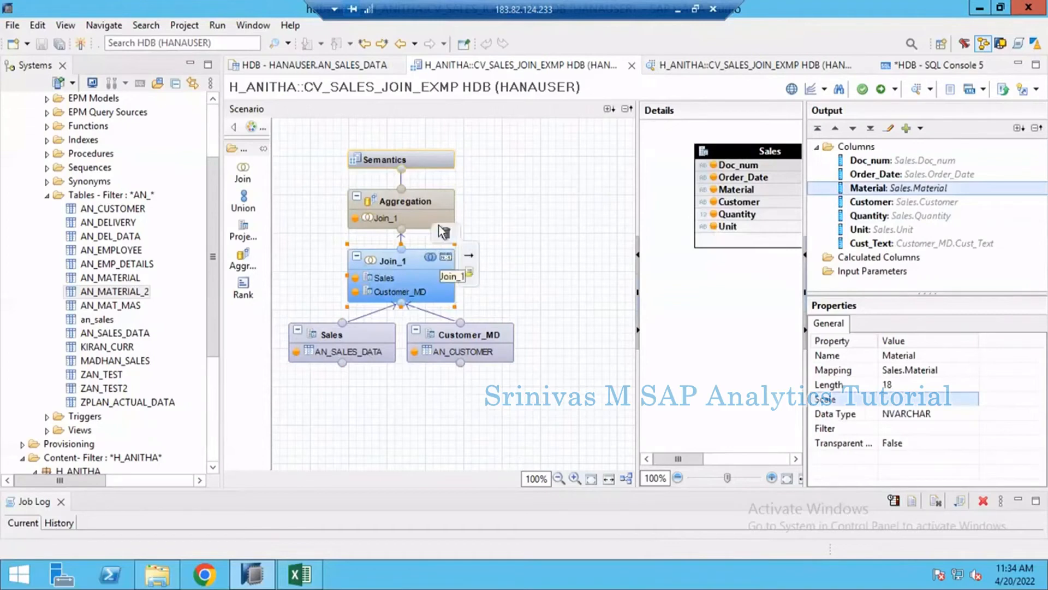
{"action": "left_click", "coordinate": [421, 247]}
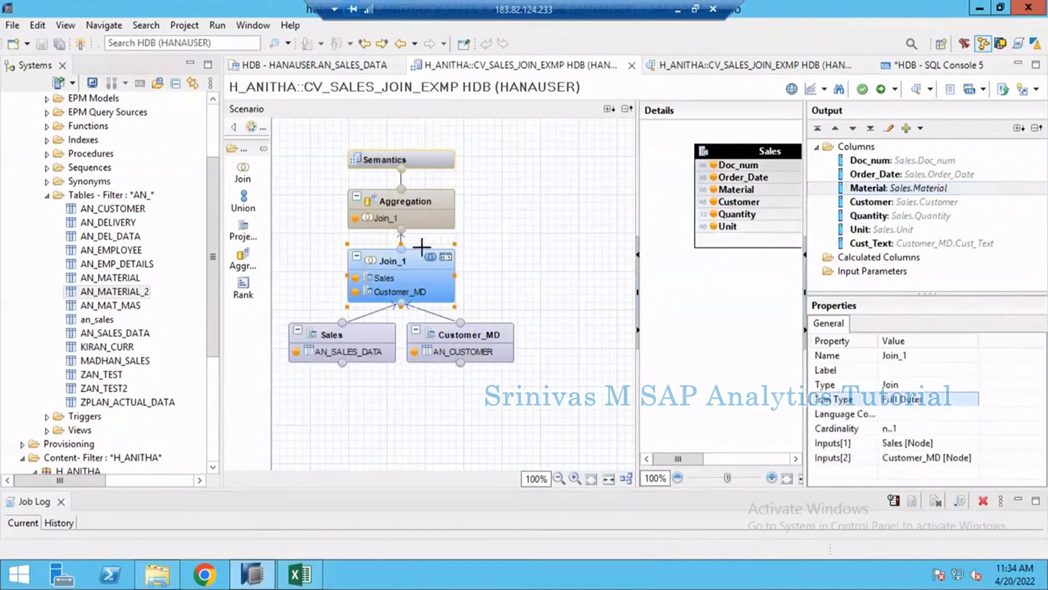
{"action": "left_click", "coordinate": [409, 201]}
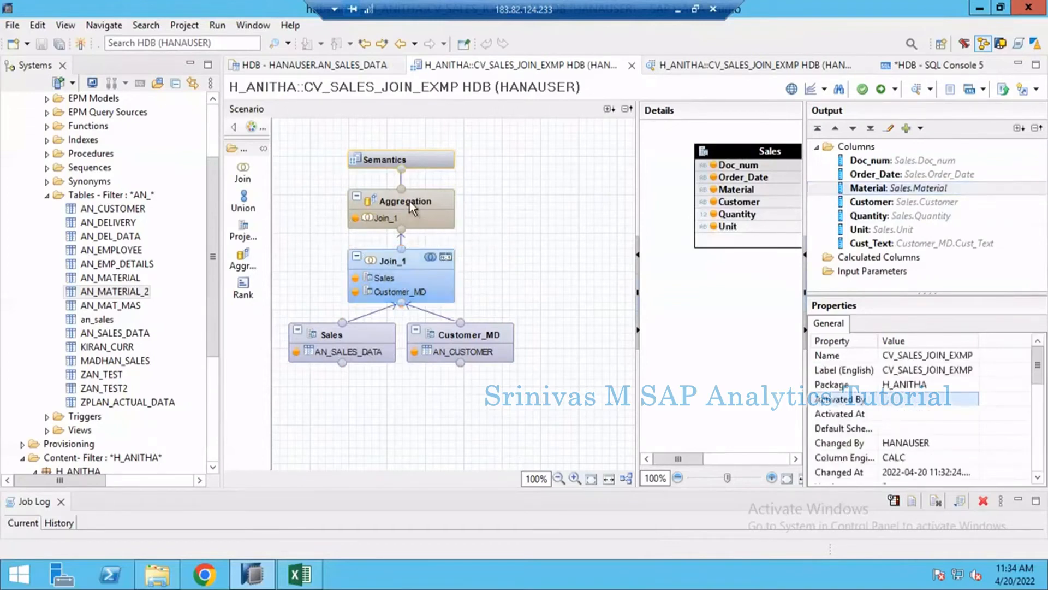
{"action": "left_click", "coordinate": [409, 201]}
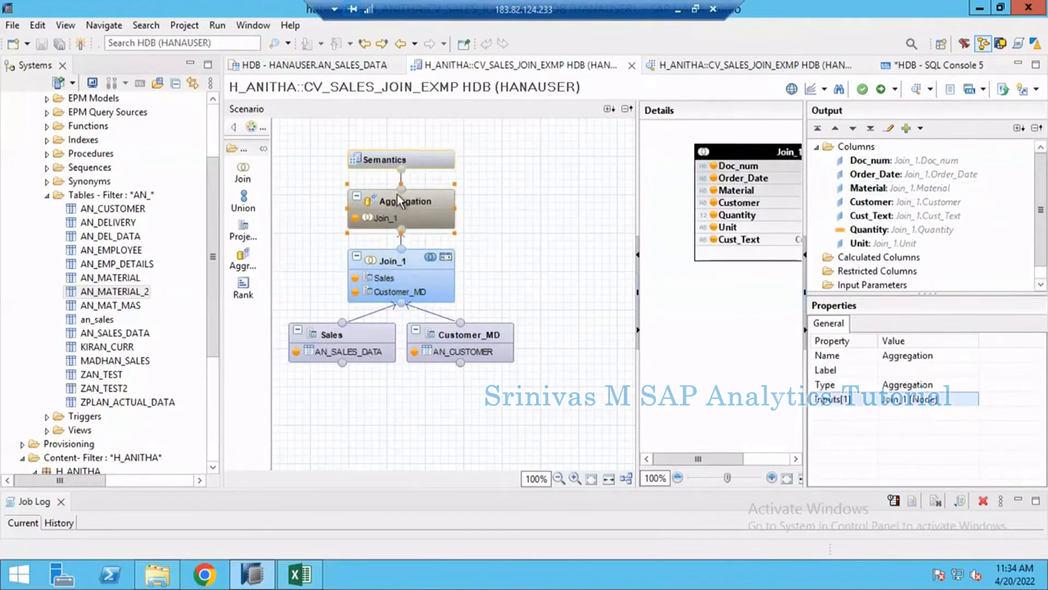
{"action": "left_click", "coordinate": [416, 239]}
{"action": "left_click_drag", "start_coordinate": [363, 241], "coordinate": [486, 242]}
{"action": "left_click", "coordinate": [402, 243]}
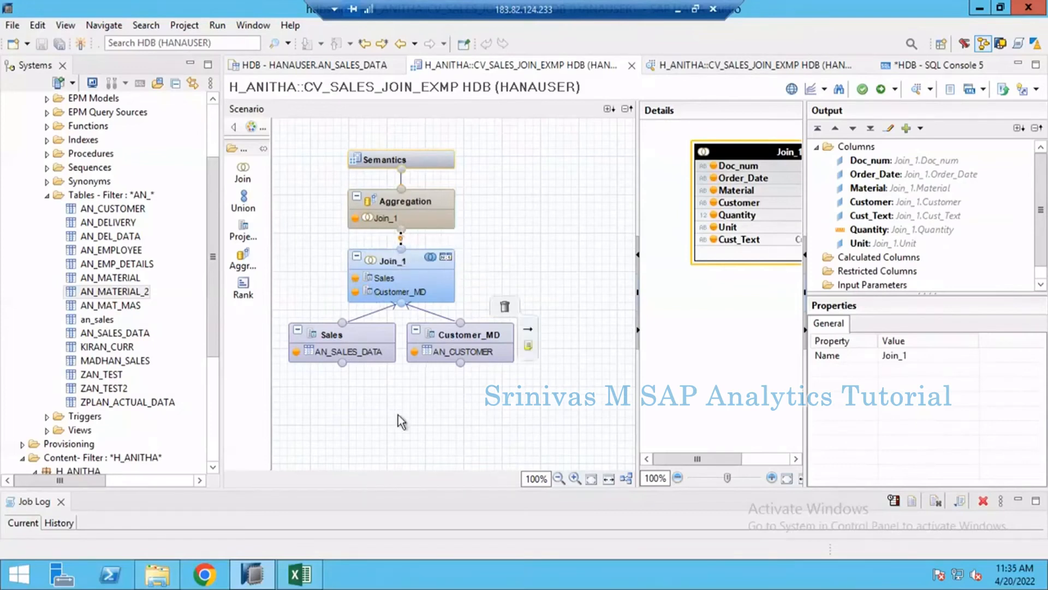
- Move the Sales, Customer_MD and Join_1 nodes lower in the scenario, leaving space beneath the Aggregation node
{"action": "left_click_drag", "start_coordinate": [286, 247], "coordinate": [554, 373]}
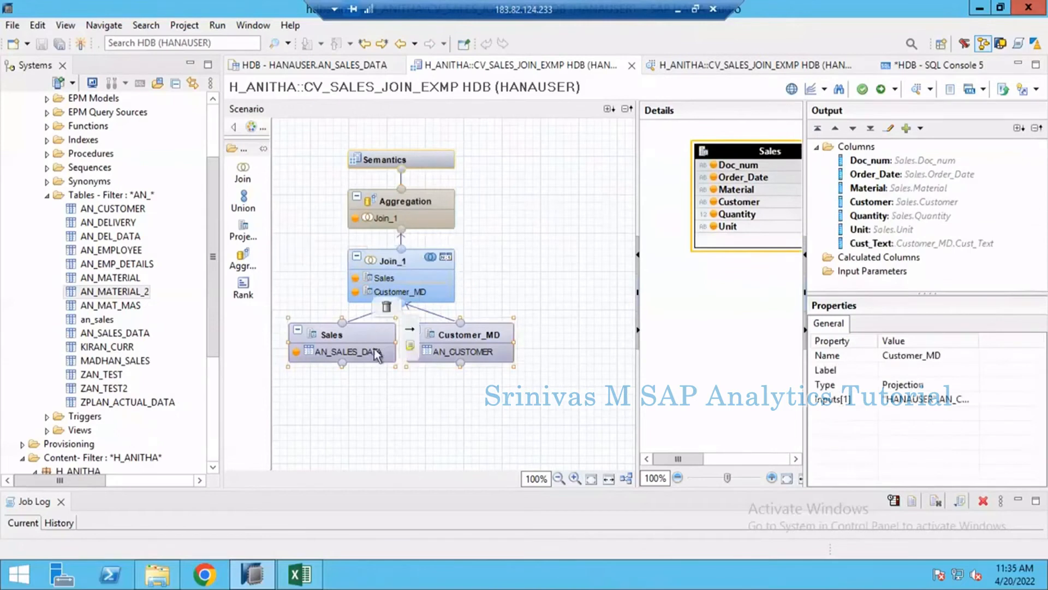
{"action": "left_click_drag", "start_coordinate": [374, 349], "coordinate": [370, 416]}
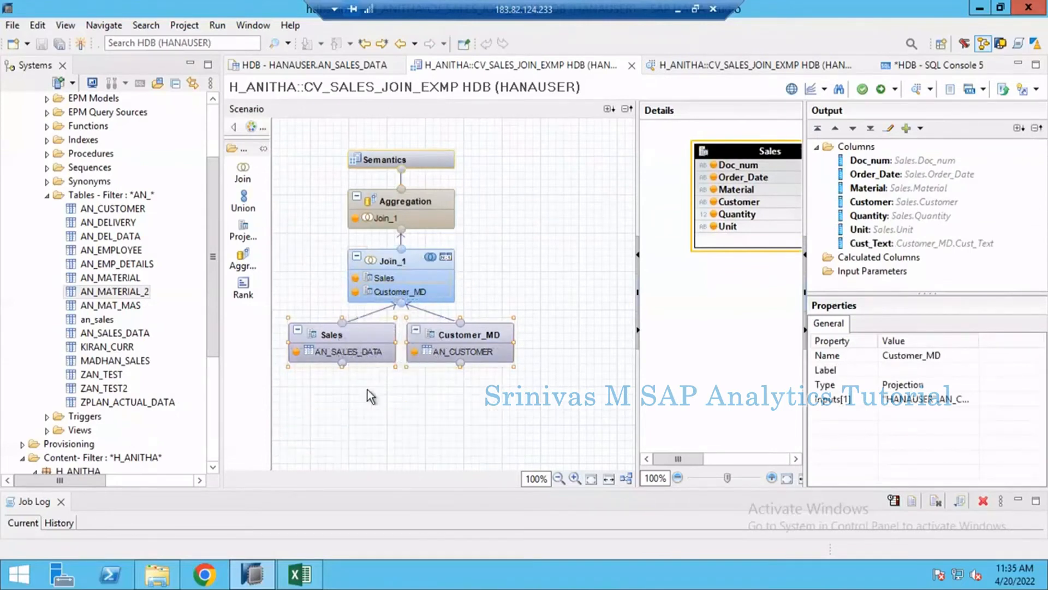
{"action": "left_click", "coordinate": [371, 319]}
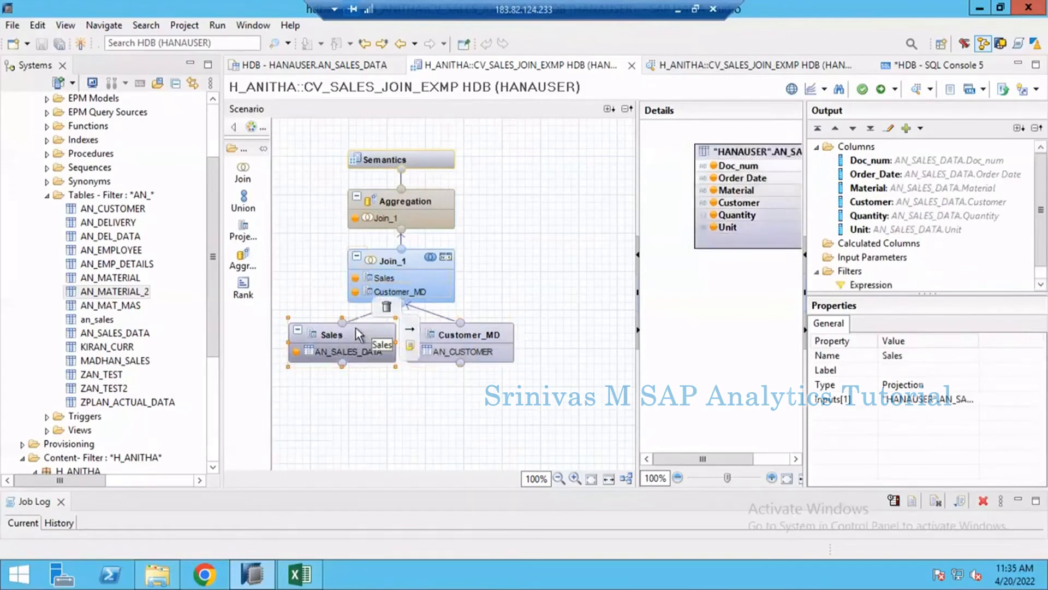
{"action": "left_click", "coordinate": [355, 406]}
{"action": "left_click_drag", "start_coordinate": [339, 343], "coordinate": [337, 425]}
{"action": "left_click_drag", "start_coordinate": [458, 333], "coordinate": [474, 415]}
{"action": "left_click_drag", "start_coordinate": [420, 266], "coordinate": [400, 338]}
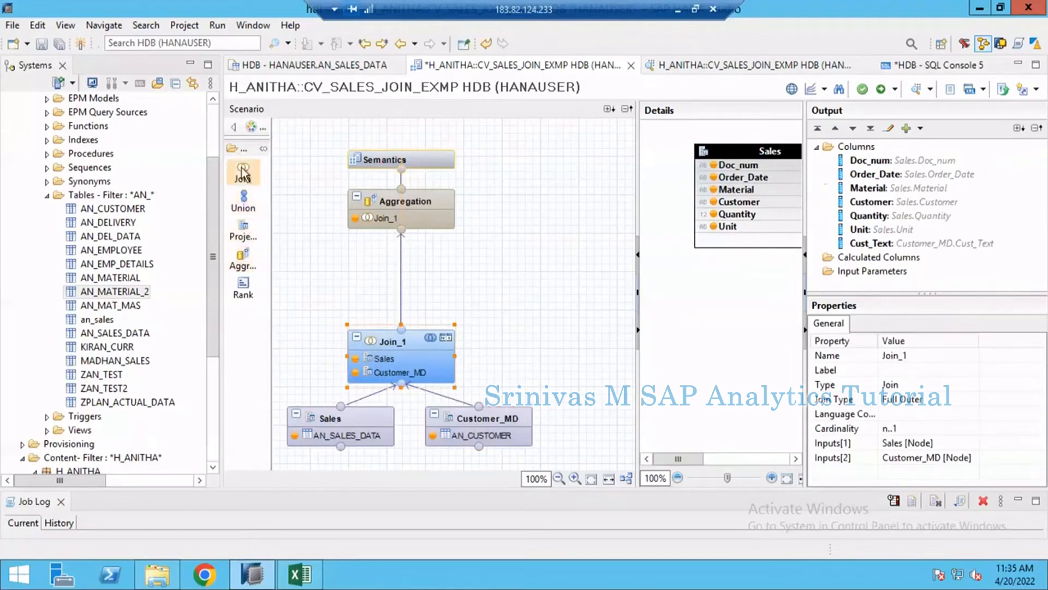
- Insert a new join node between Join_1 and Aggregation, and place it in the gap between them
{"action": "left_click_drag", "start_coordinate": [242, 172], "coordinate": [401, 285]}
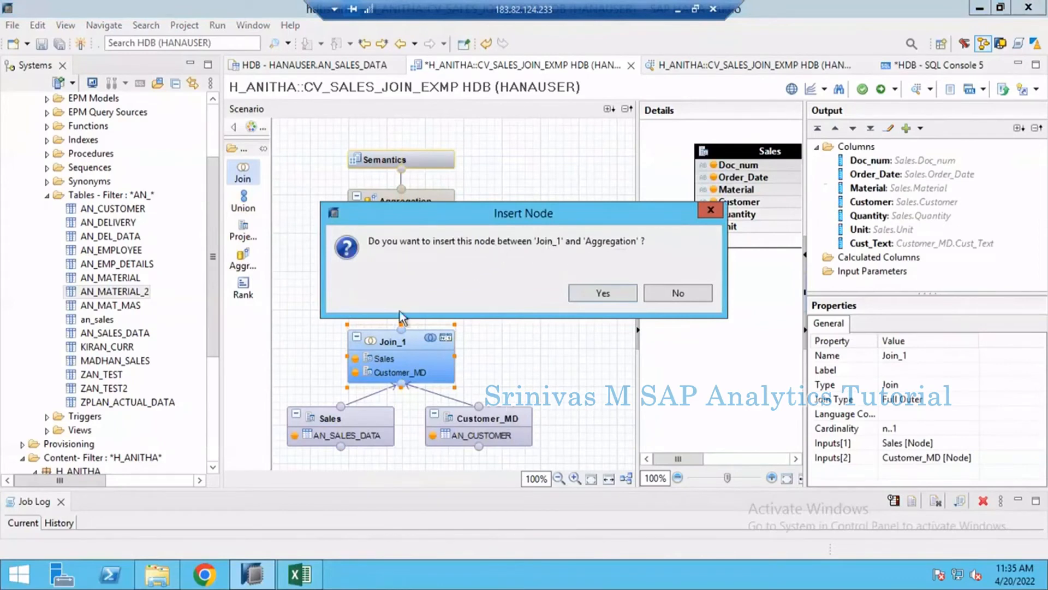
{"action": "left_click", "coordinate": [603, 293]}
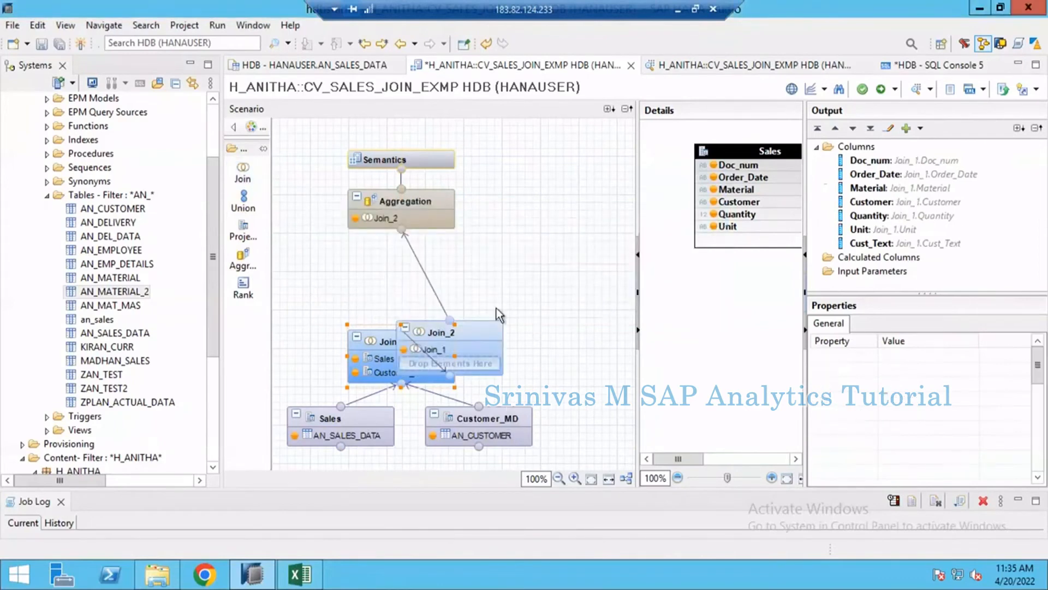
{"action": "left_click", "coordinate": [468, 328]}
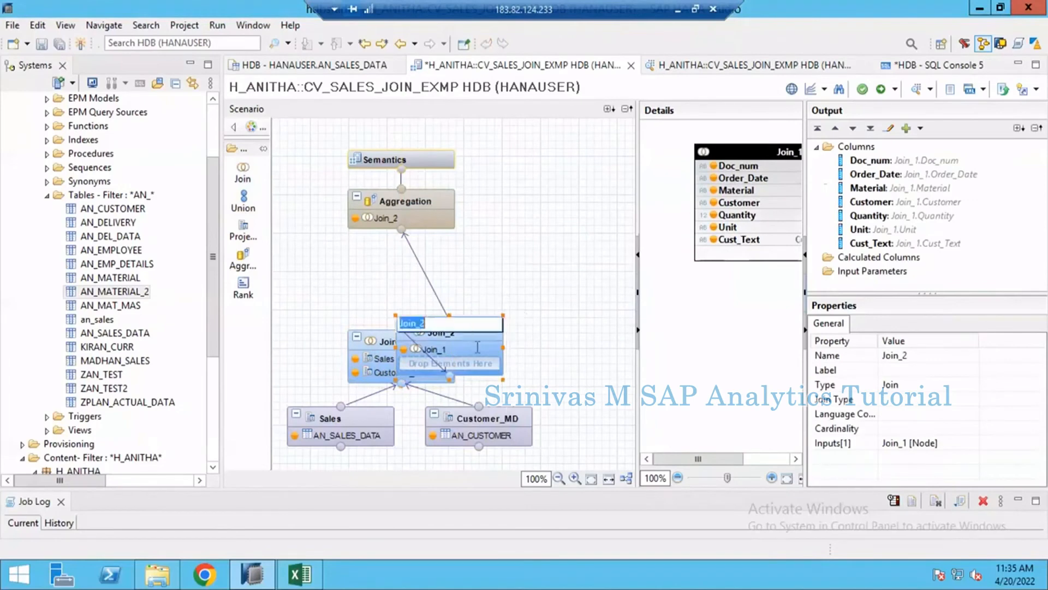
{"action": "left_click", "coordinate": [476, 332]}
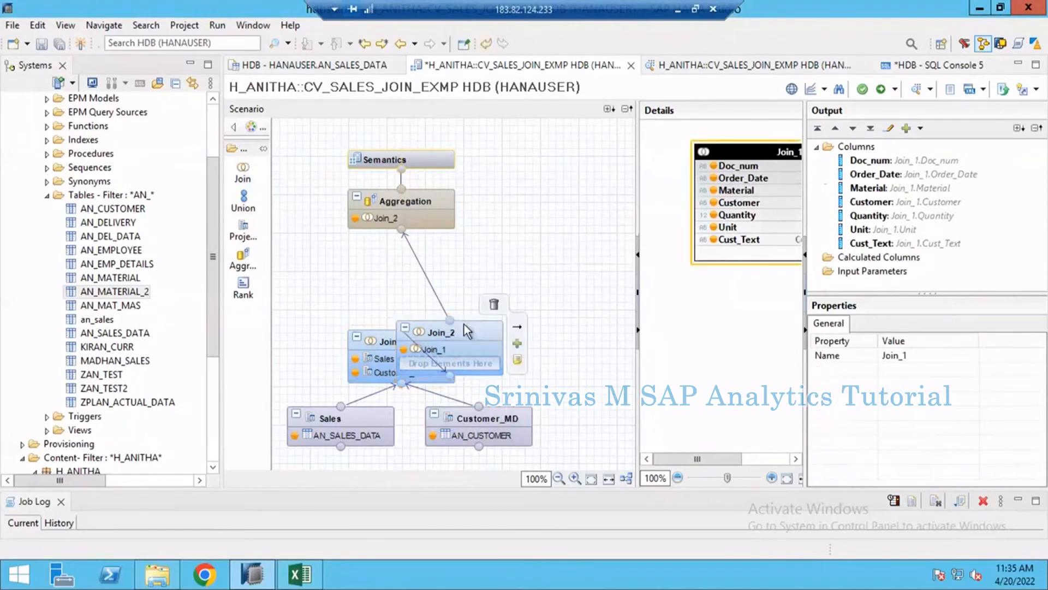
{"action": "left_click_drag", "start_coordinate": [464, 324], "coordinate": [424, 250]}
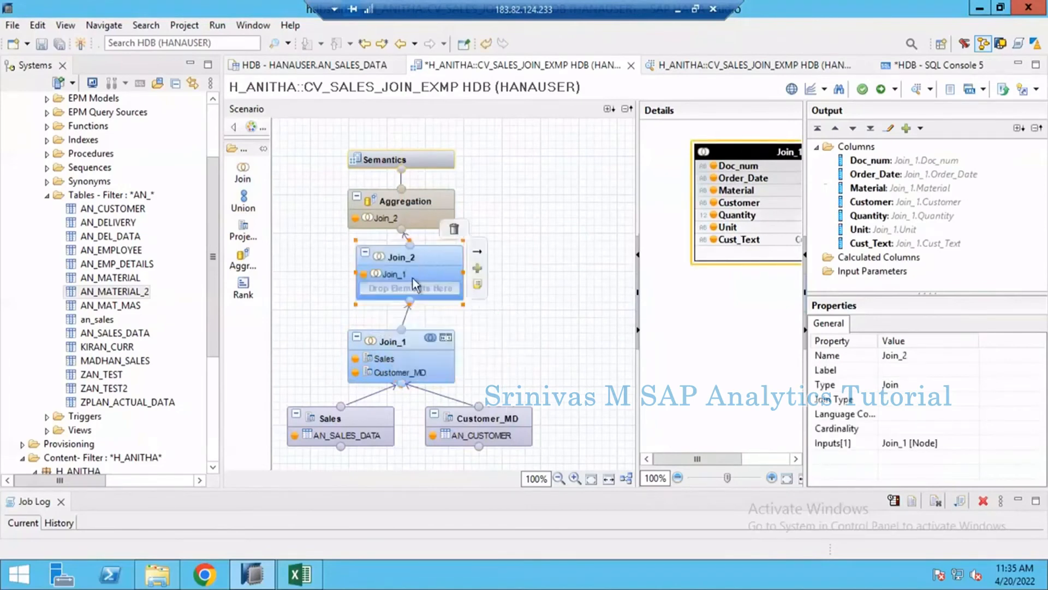
- Remove the Join_2 node from the scenario and check the outputs of the Join_1 and Aggregation nodes
{"action": "mouse_move", "coordinate": [408, 293]}
{"action": "left_click", "coordinate": [454, 229]}
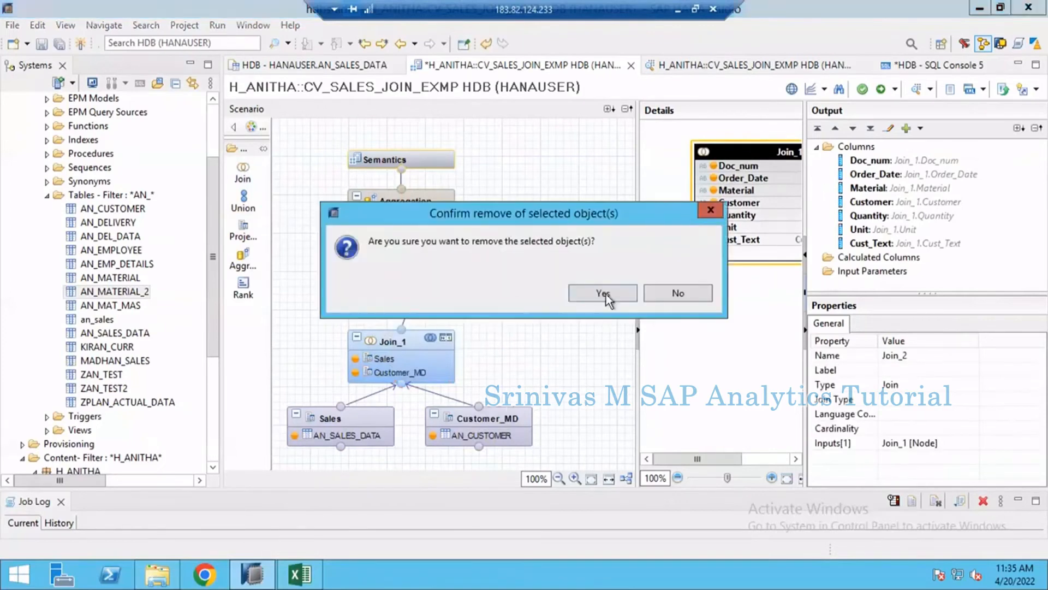
{"action": "left_click", "coordinate": [604, 293]}
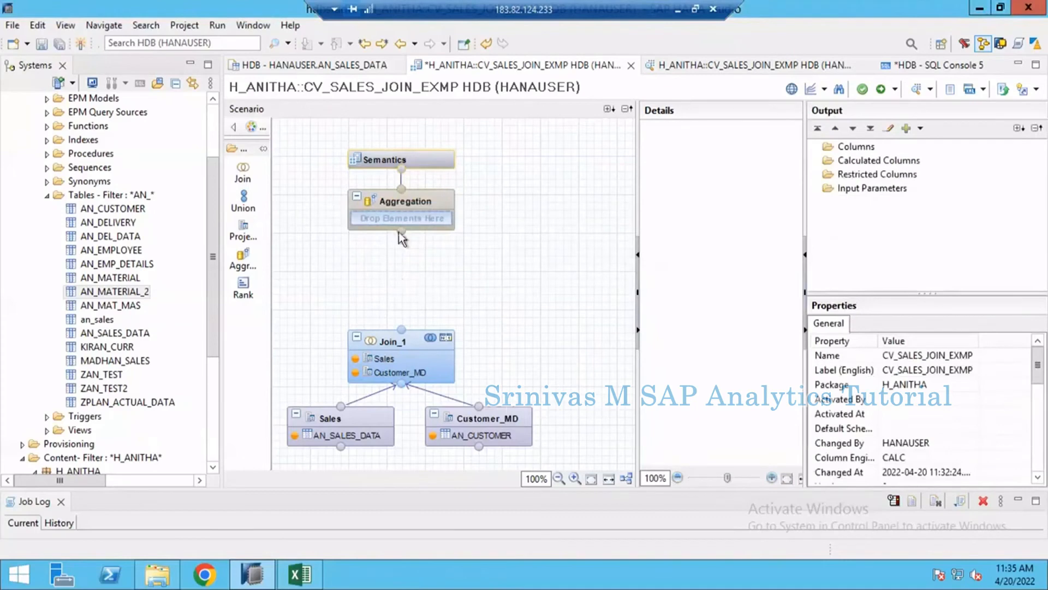
{"action": "left_click", "coordinate": [404, 343]}
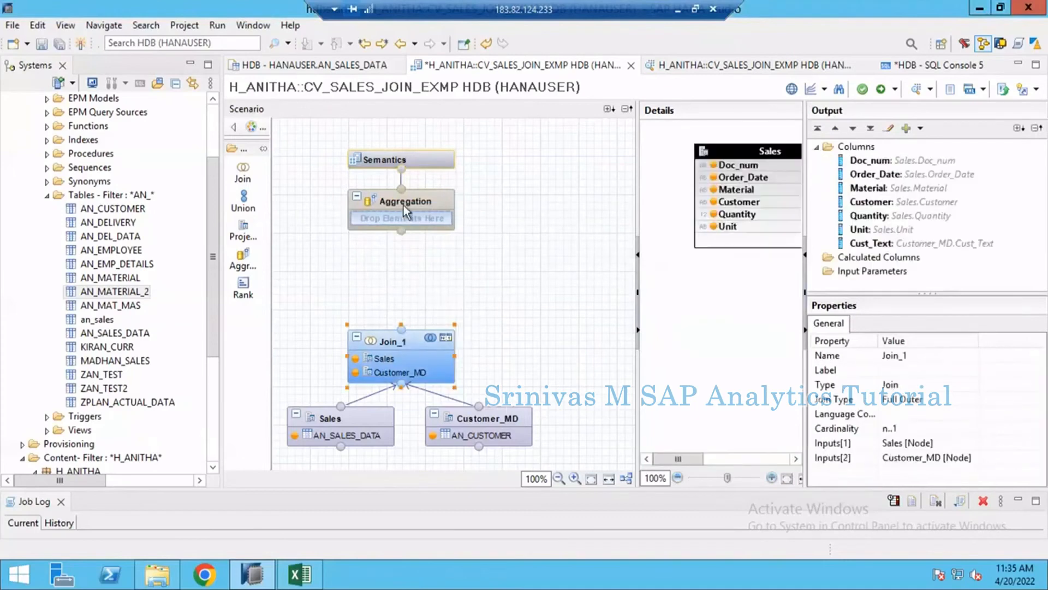
{"action": "left_click", "coordinate": [404, 205]}
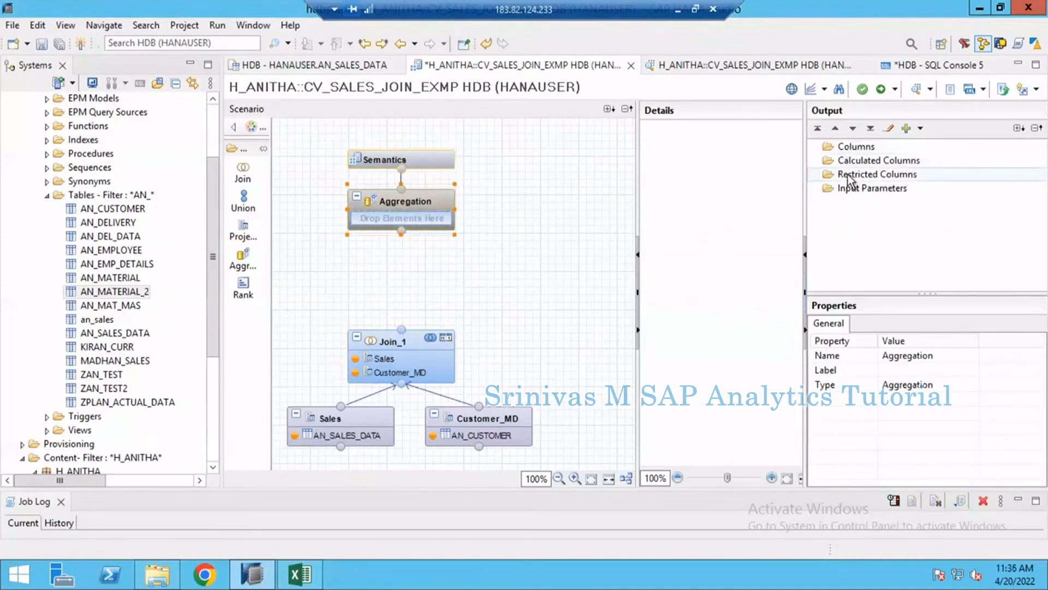
- Undo the removal of Join_2 and its links, and check the Aggregation node's output columns again
{"action": "key", "text": "ctrl+z"}
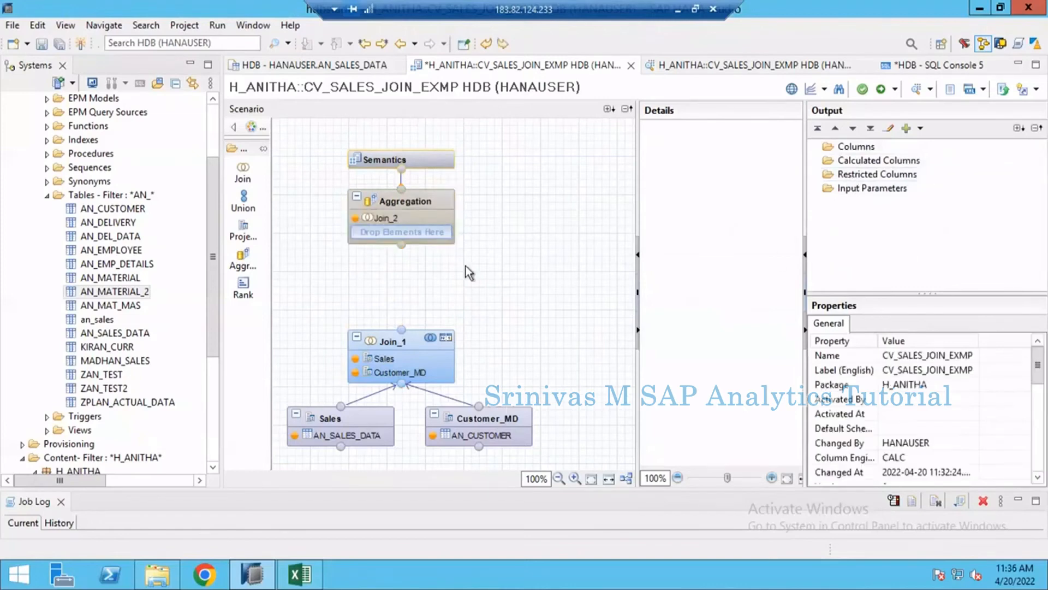
{"action": "key", "text": "ctrl+z"}
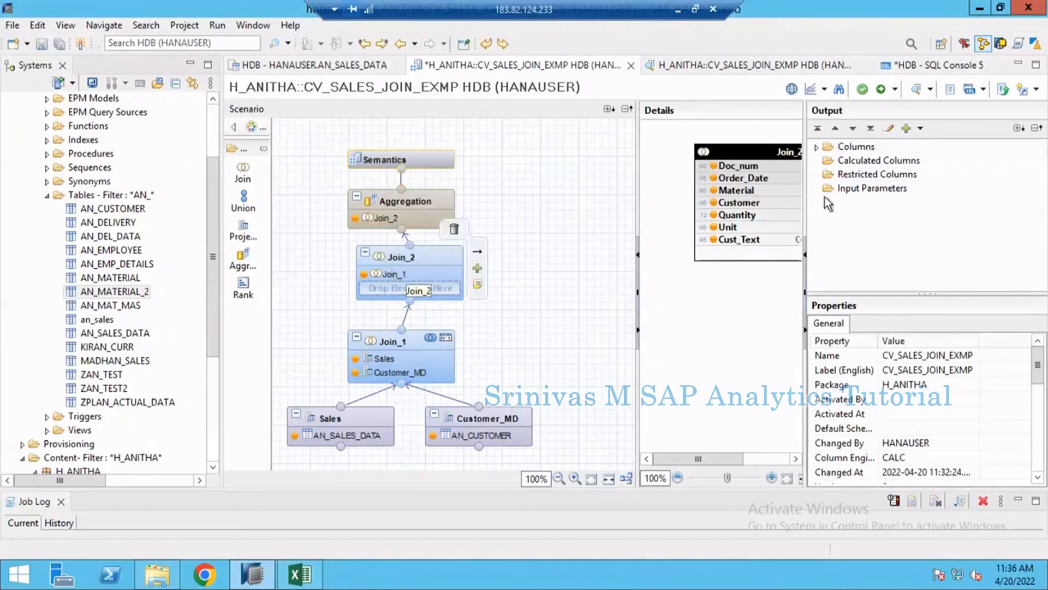
{"action": "left_click", "coordinate": [440, 201]}
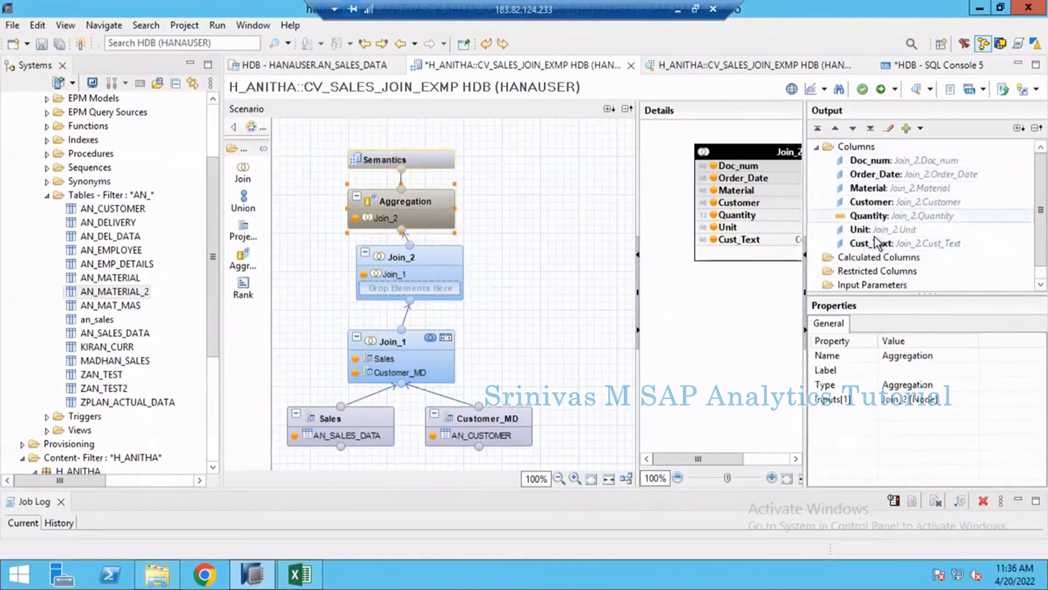
- Nudge the Join_2 node slightly to the left between Join_1 and Aggregation, keeping its name
{"action": "mouse_move", "coordinate": [431, 255]}
{"action": "left_click_drag", "start_coordinate": [430, 254], "coordinate": [417, 257]}
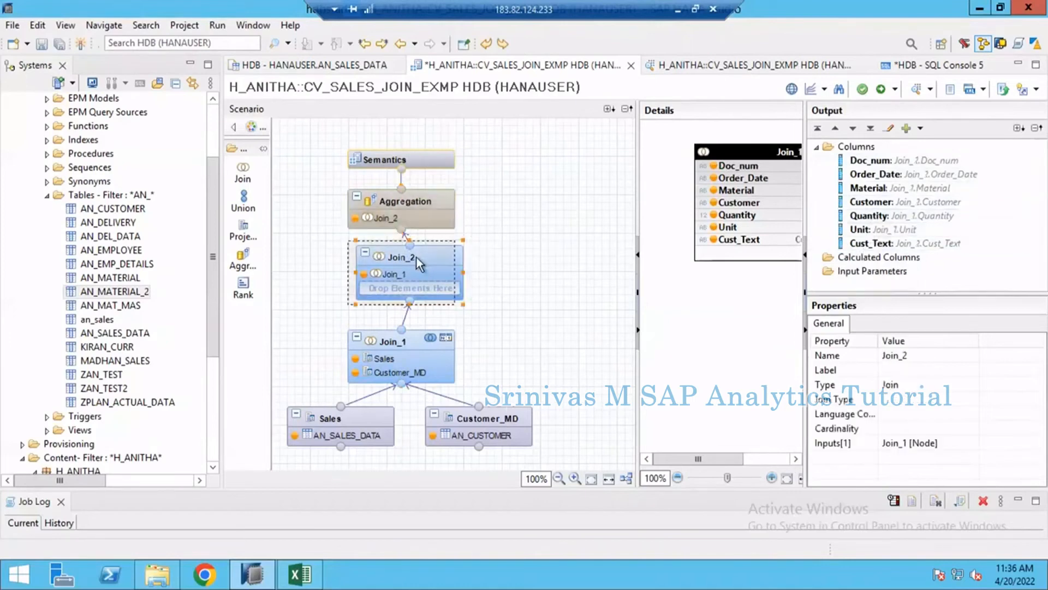
{"action": "left_click", "coordinate": [409, 291]}
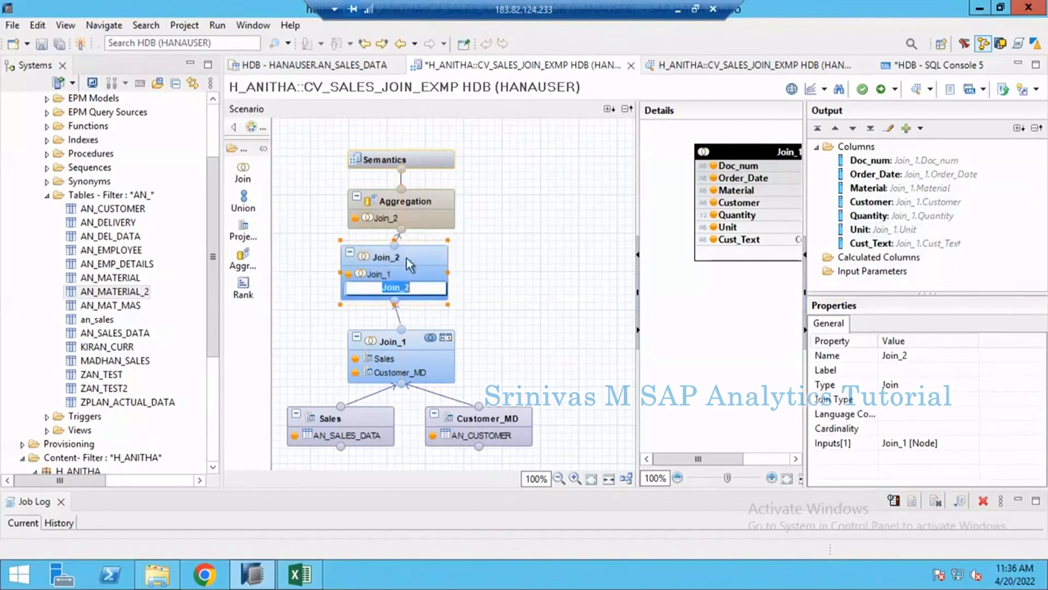
{"action": "left_click", "coordinate": [379, 257]}
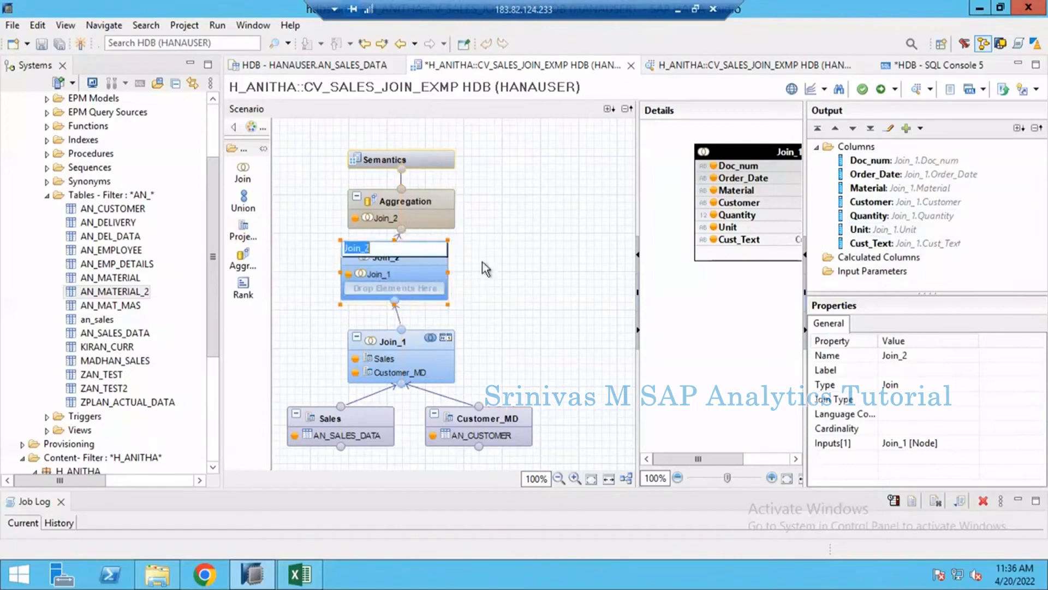
{"action": "left_click", "coordinate": [405, 274]}
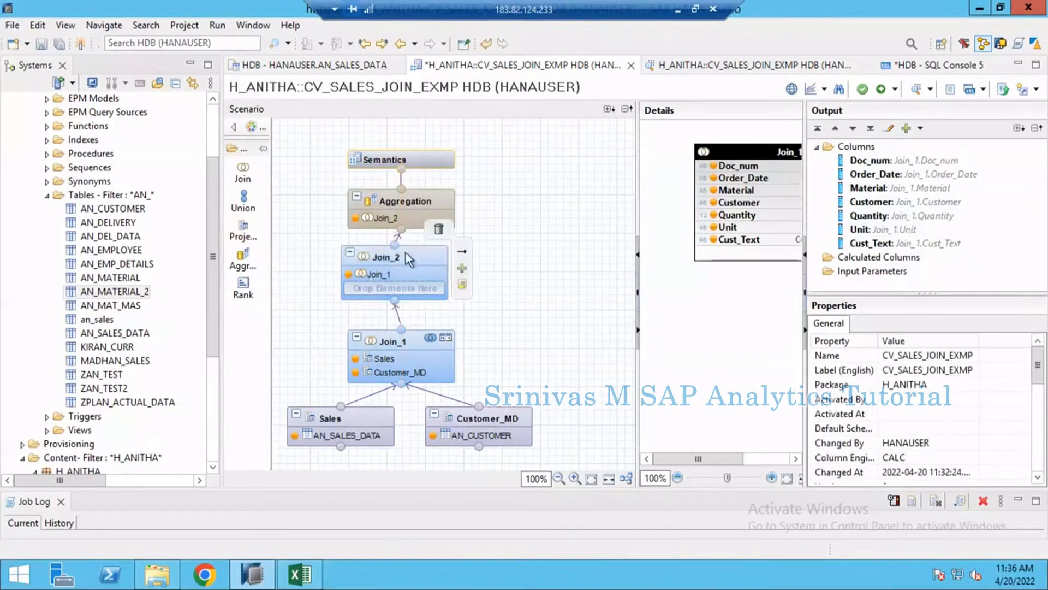
- Add a projection node beside Join_1 and assign the AN_MATERIAL_2 table to it
{"action": "left_click", "coordinate": [243, 231]}
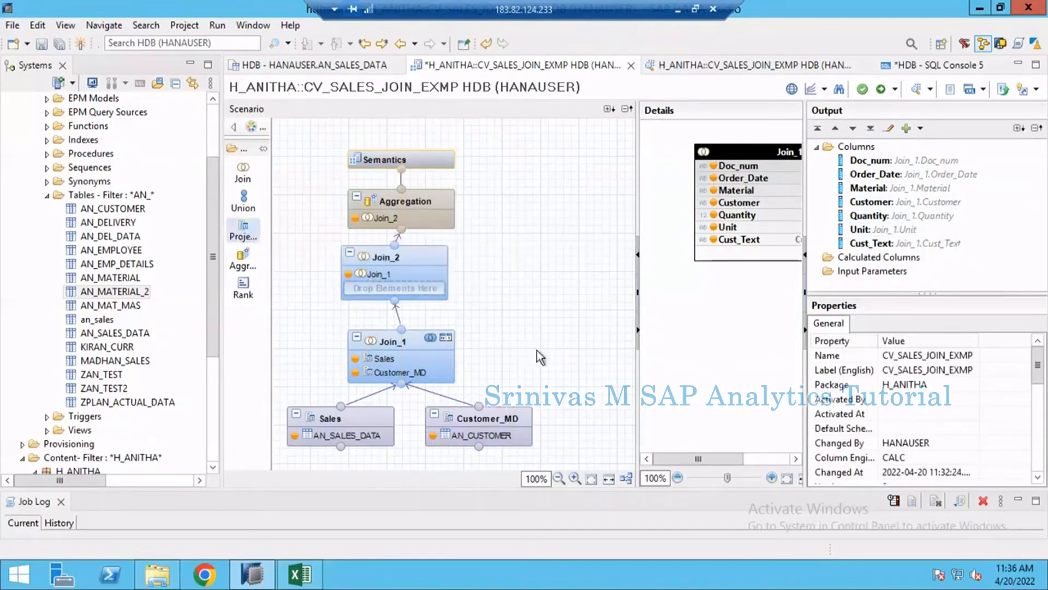
{"action": "left_click", "coordinate": [536, 370]}
{"action": "left_click_drag", "start_coordinate": [560, 390], "coordinate": [548, 326]}
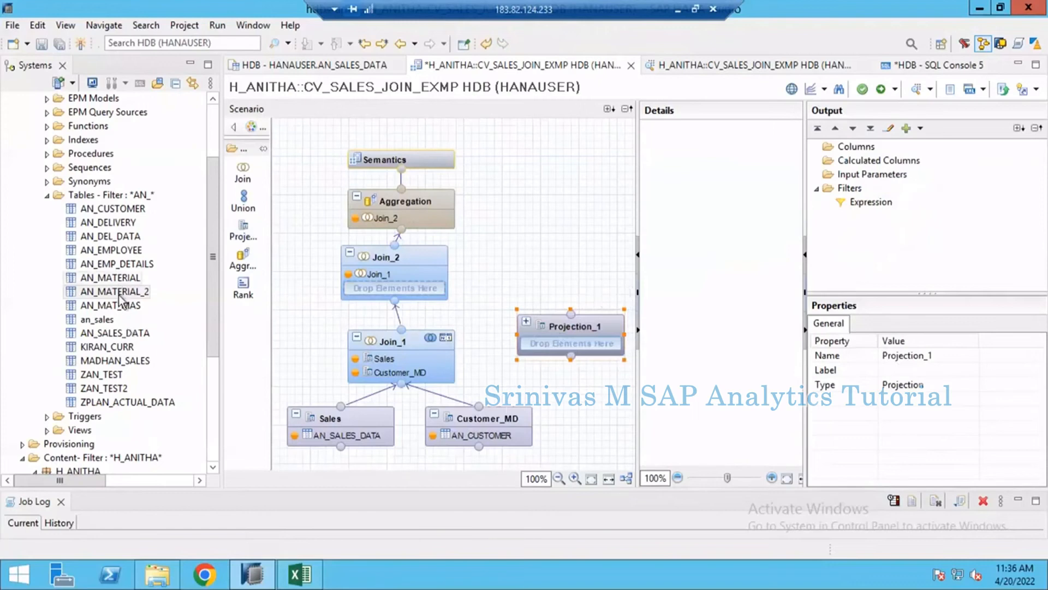
{"action": "left_click_drag", "start_coordinate": [120, 299], "coordinate": [559, 343]}
{"action": "left_click", "coordinate": [571, 323]}
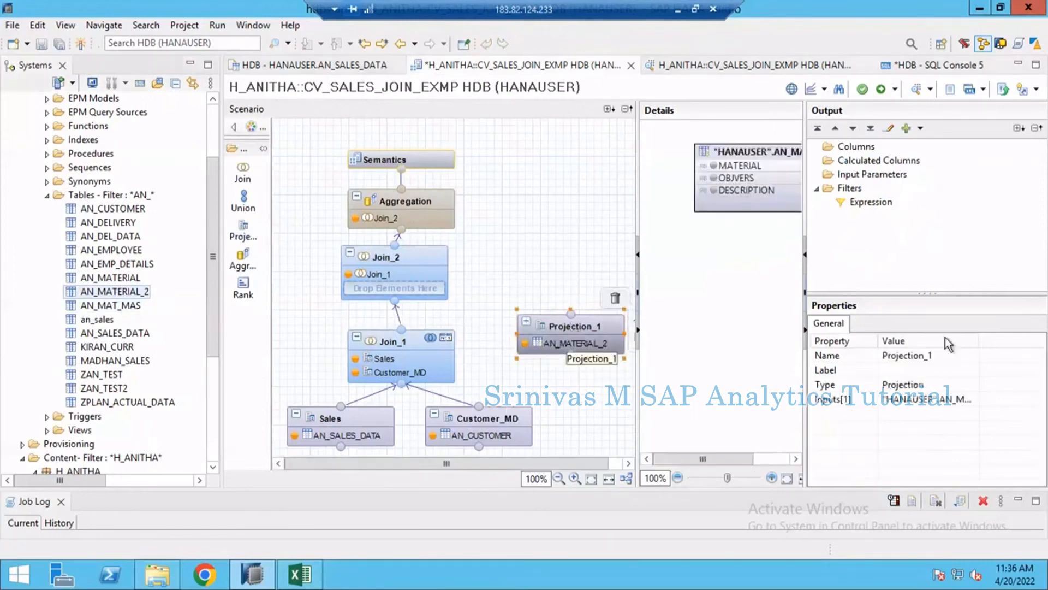
{"action": "left_click", "coordinate": [935, 361]}
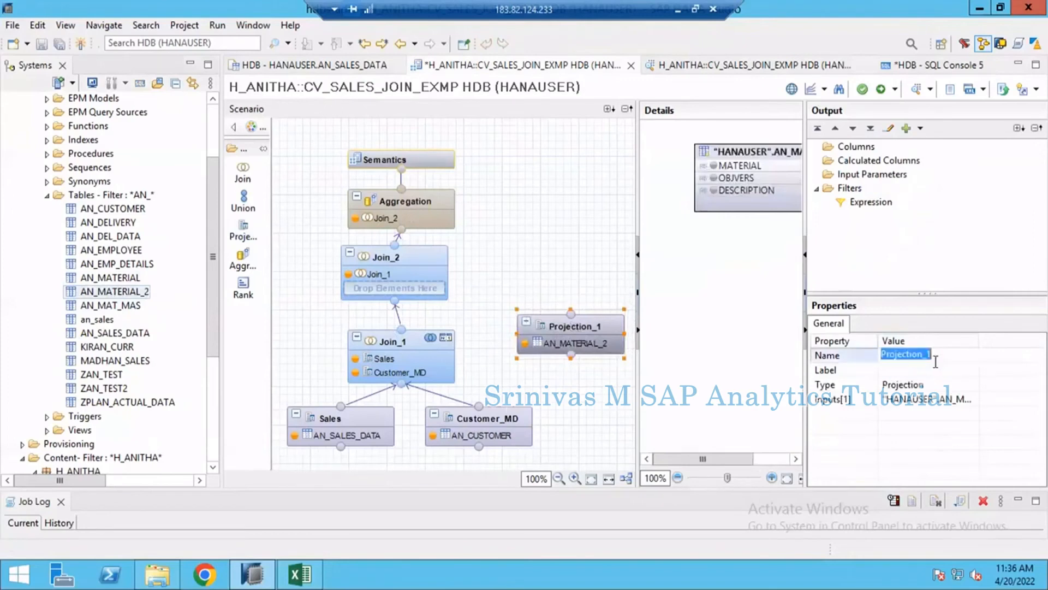
{"action": "type", "text": "Materia"}
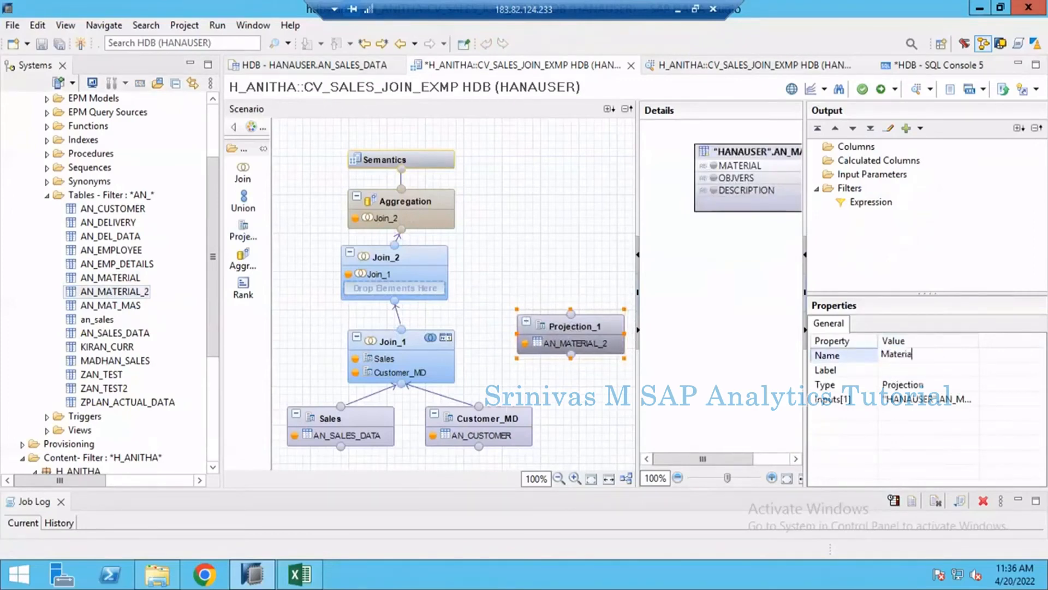
{"action": "type", "text": "l-"}
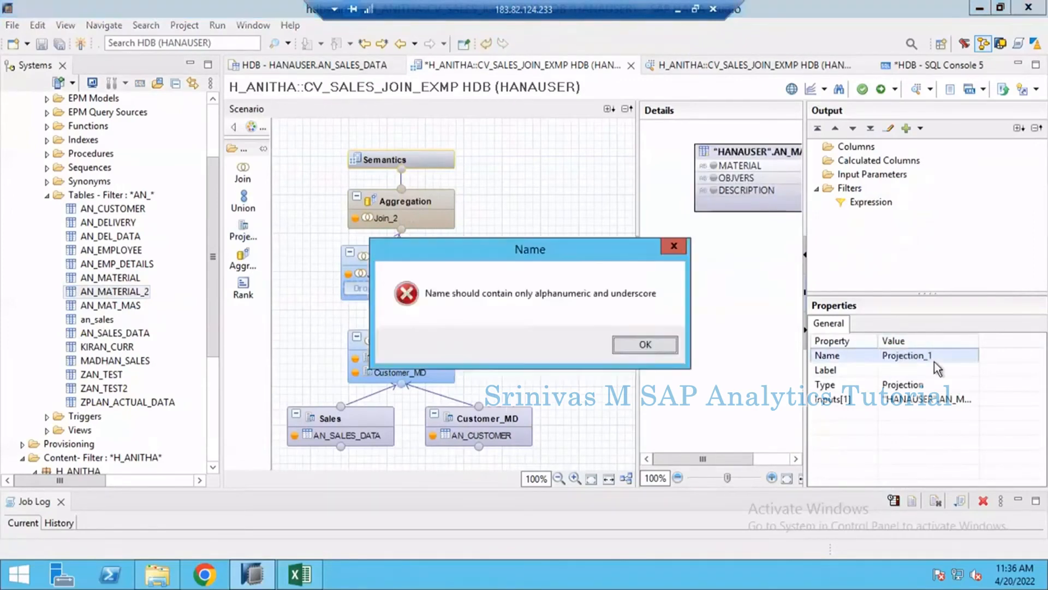
{"action": "key", "text": "Return"}
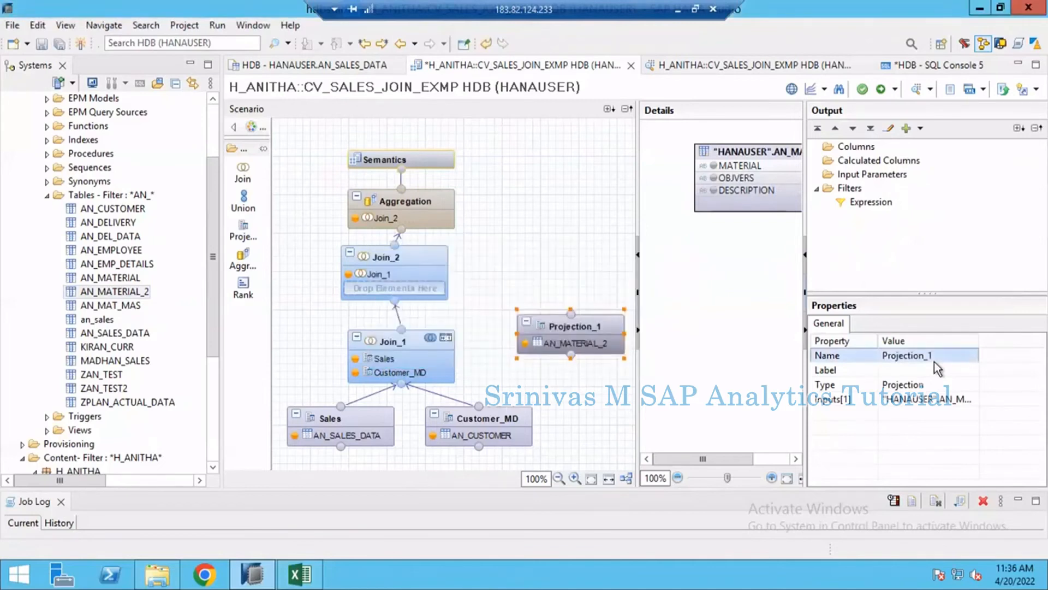
- Rename the new projection node as Material_MD
{"action": "left_click", "coordinate": [935, 362]}
{"action": "type", "text": "Material"}
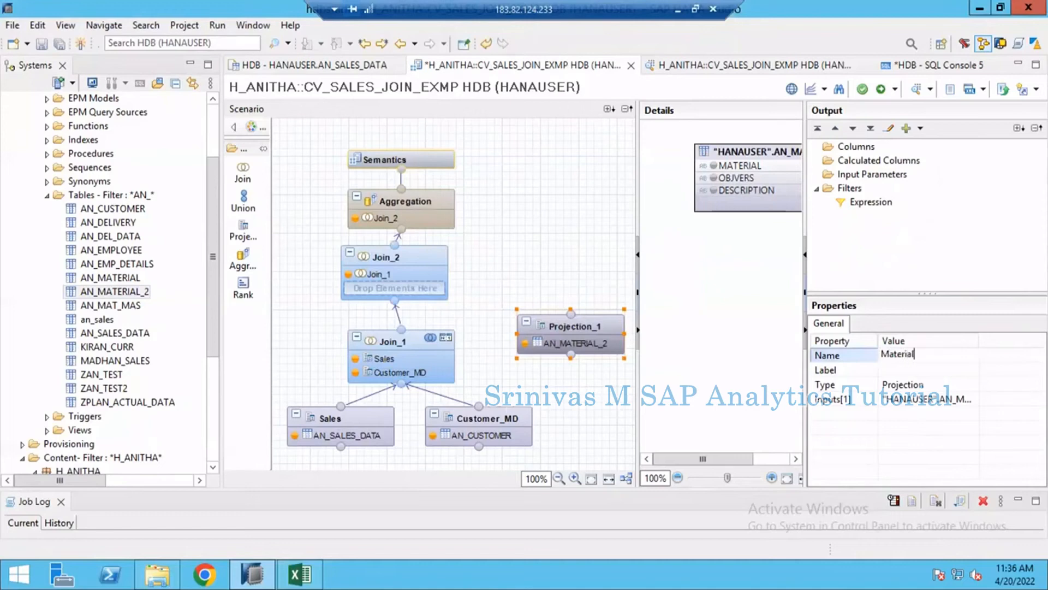
{"action": "type", "text": "_MD"}
{"action": "key", "text": "Return"}
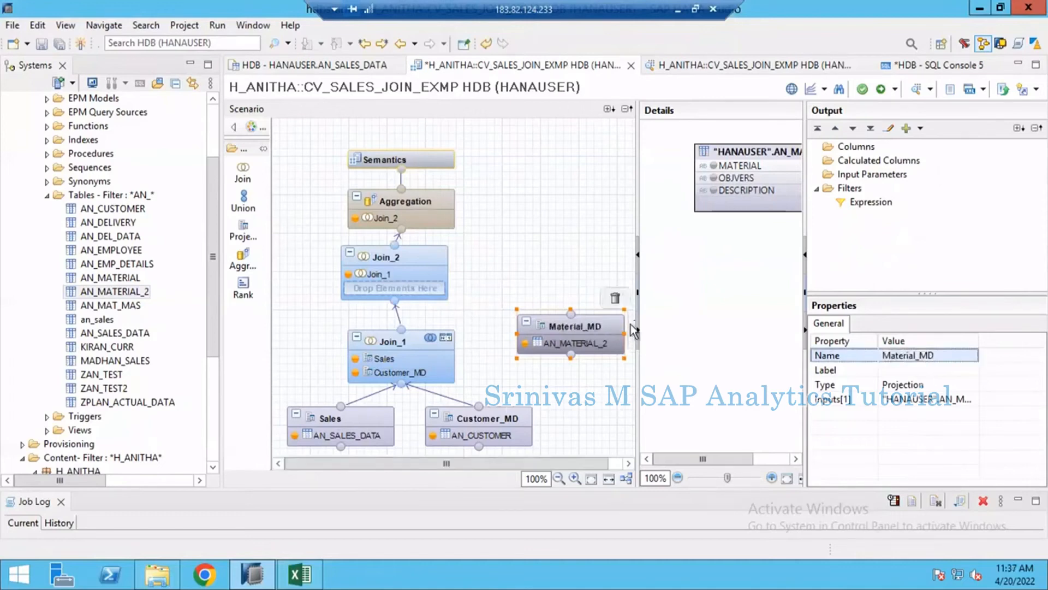
- Connect Material_MD to Join_2 as its second input and widen the details area to show both join inputs
{"action": "left_click_drag", "start_coordinate": [633, 323], "coordinate": [414, 290]}
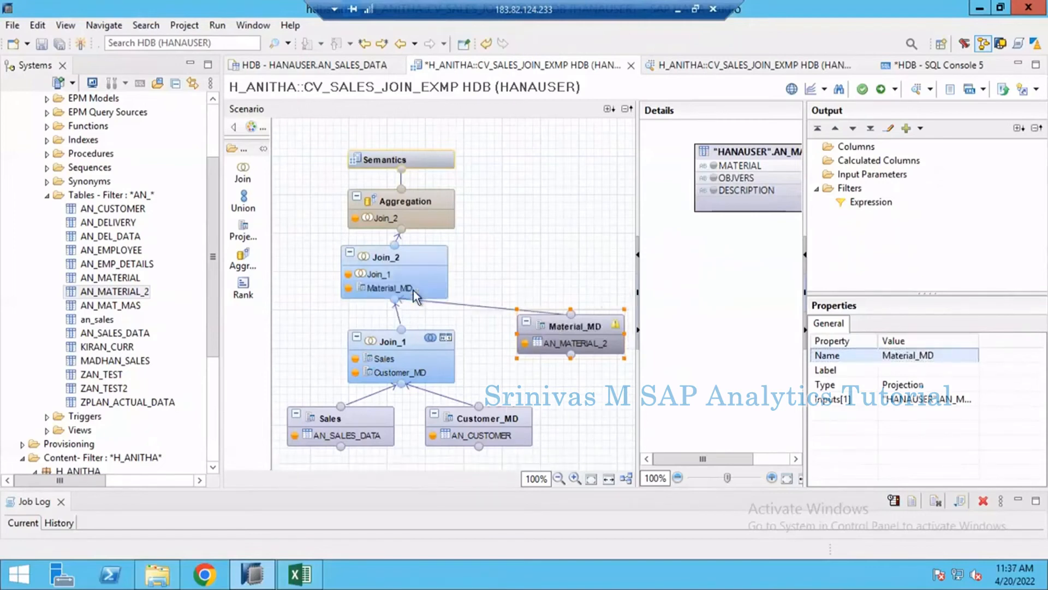
{"action": "left_click", "coordinate": [409, 255]}
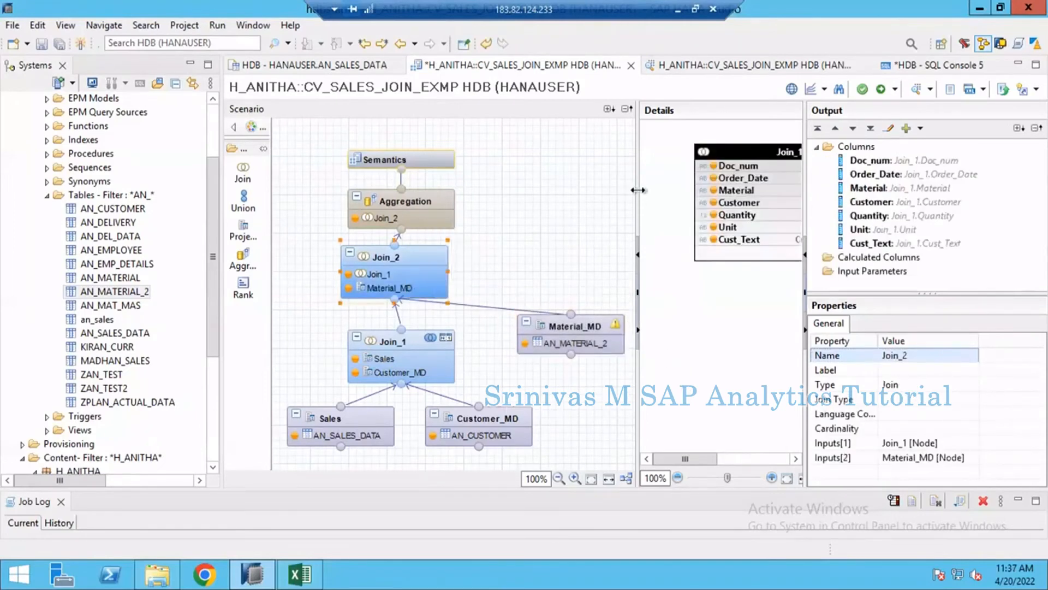
{"action": "left_click_drag", "start_coordinate": [566, 190], "coordinate": [506, 191]}
{"action": "left_click_drag", "start_coordinate": [801, 191], "coordinate": [893, 197]}
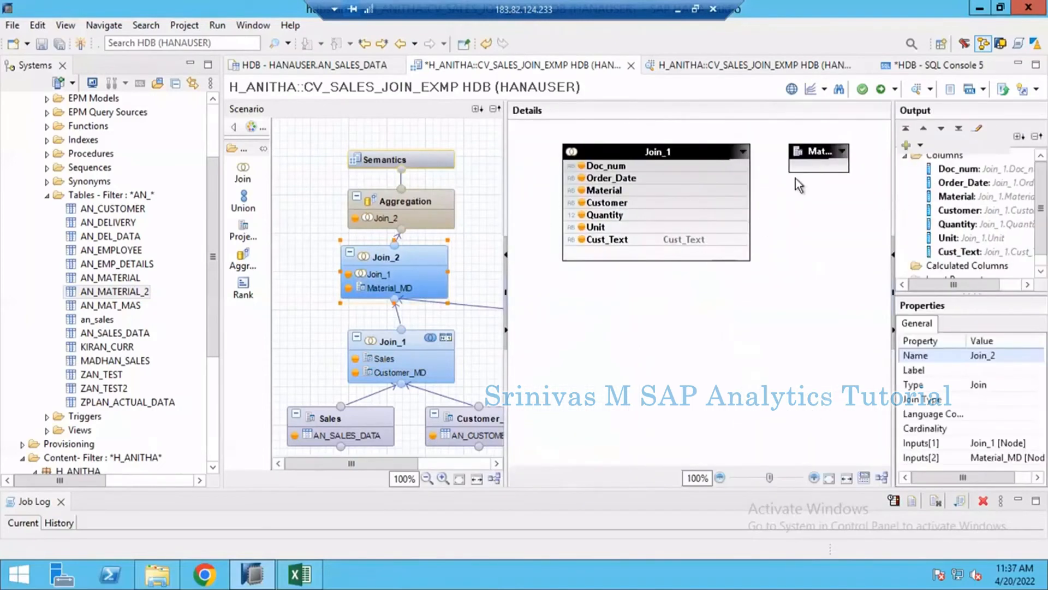
- Add all columns of AN_MATERIAL_2 to the output of the Material_MD projection
{"action": "left_click_drag", "start_coordinate": [351, 463], "coordinate": [463, 462]}
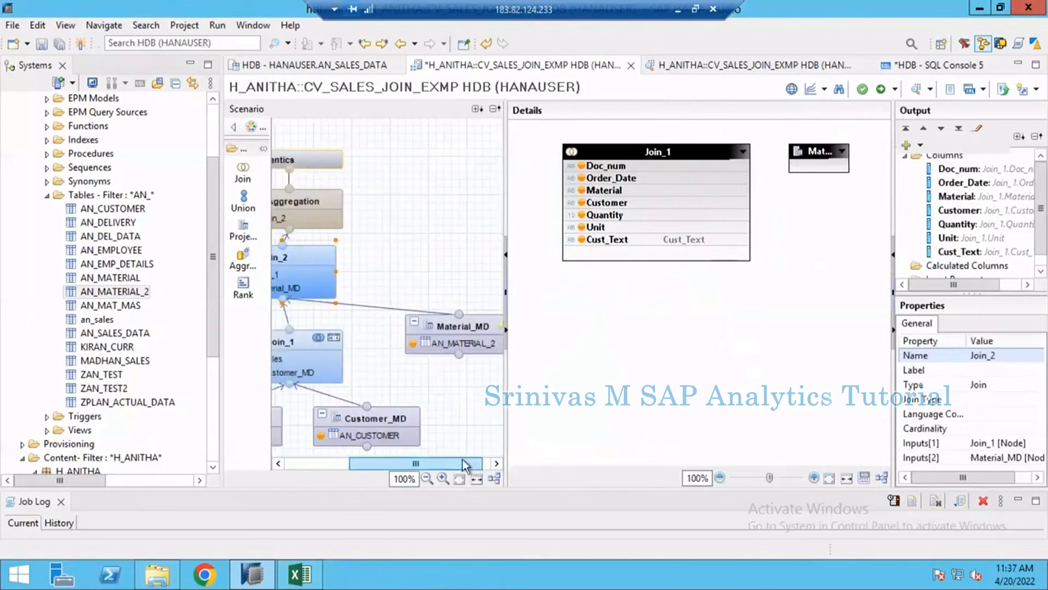
{"action": "left_click", "coordinate": [471, 330]}
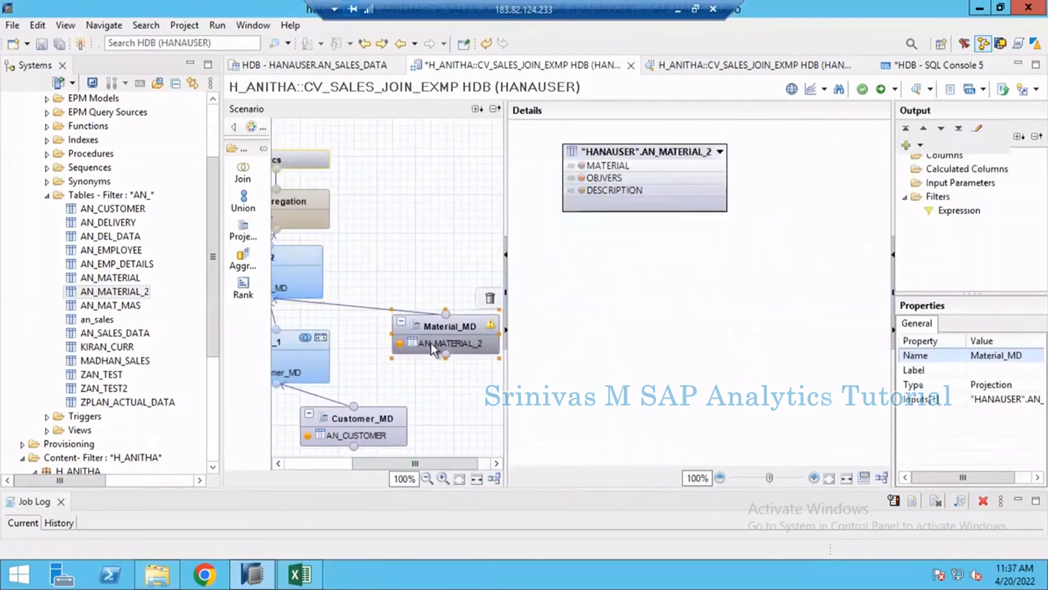
{"action": "right_click", "coordinate": [610, 158]}
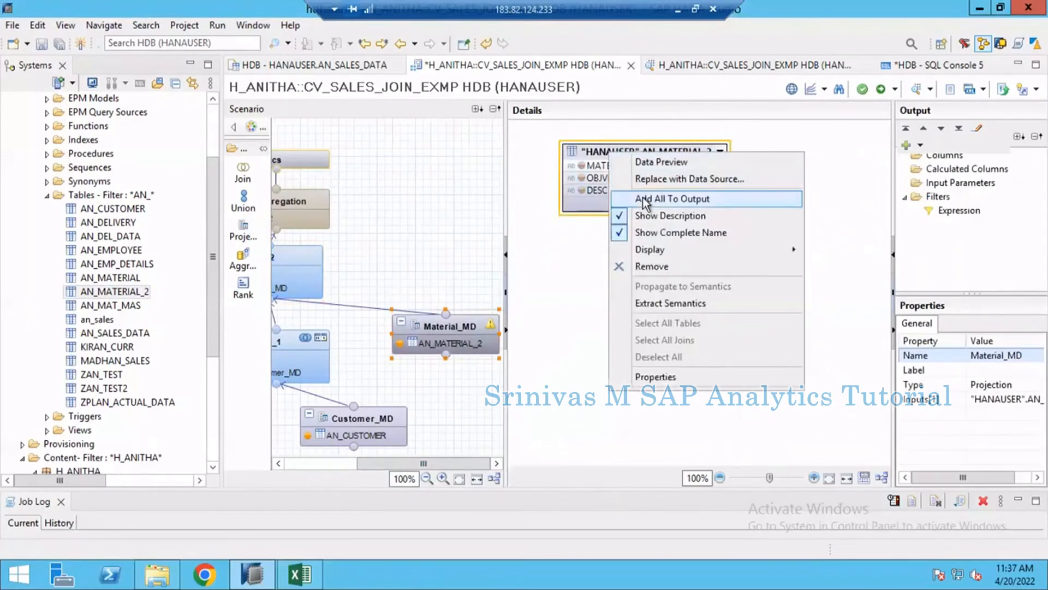
{"action": "left_click", "coordinate": [646, 204]}
- In Join_2, add Material_MD's DESCRIPTION to the output and join Join_1's Material column to Material_MD's MATERIAL column
{"action": "left_click_drag", "start_coordinate": [428, 464], "coordinate": [358, 469]}
{"action": "left_click", "coordinate": [382, 267]}
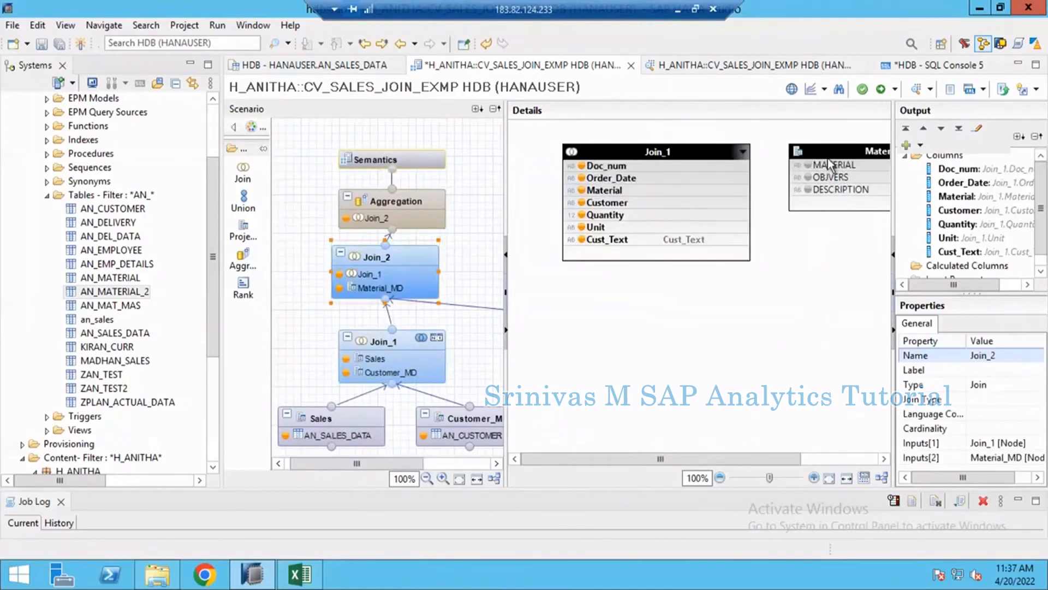
{"action": "left_click", "coordinate": [808, 190]}
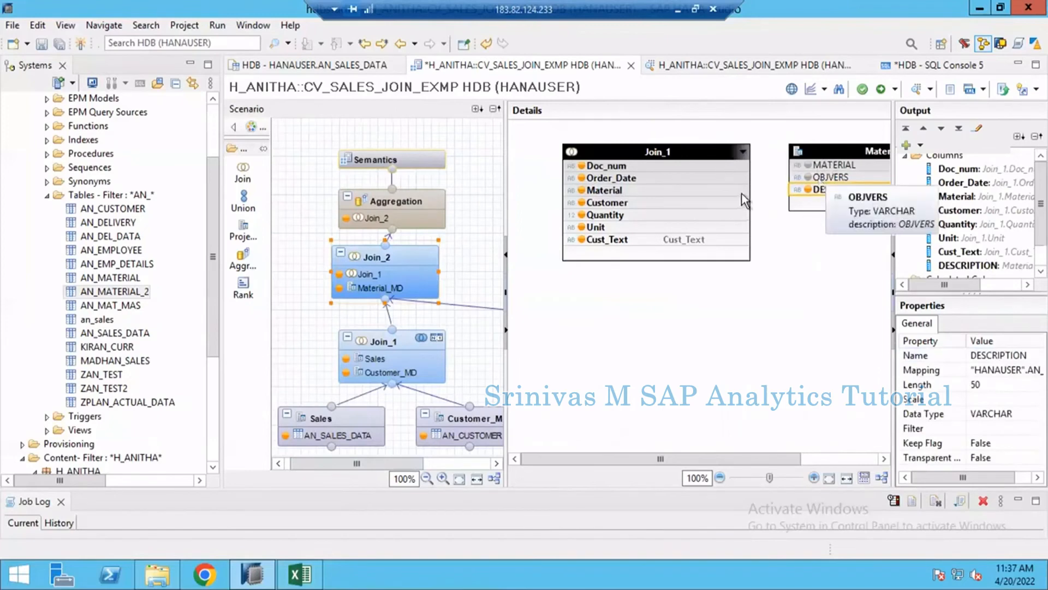
{"action": "left_click_drag", "start_coordinate": [741, 193], "coordinate": [800, 171]}
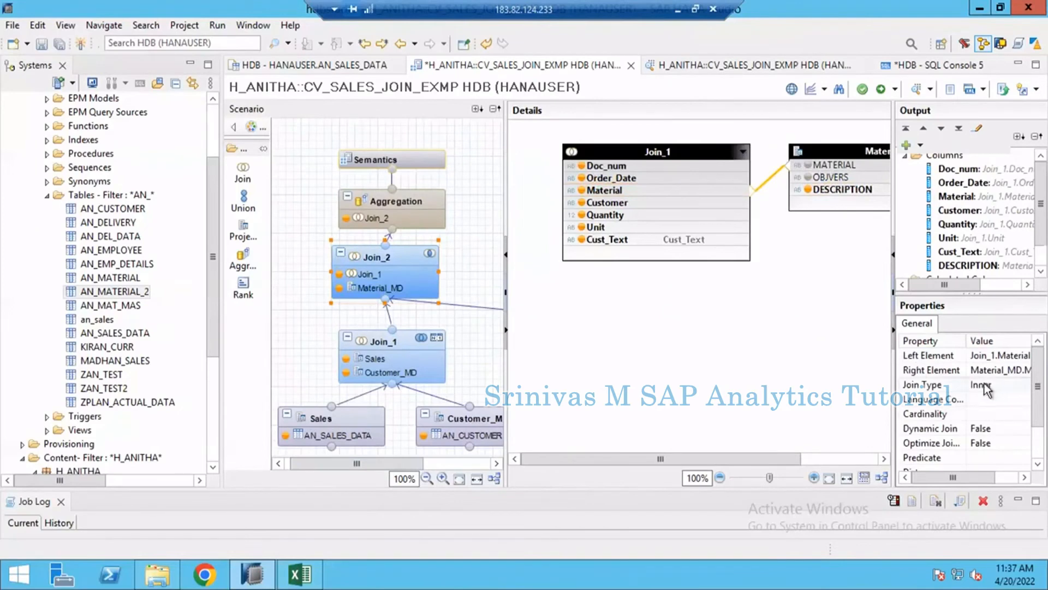
- Set the join type between Join_1 and Material_MD in Join_2 to Left Outer
{"action": "mouse_move", "coordinate": [384, 353]}
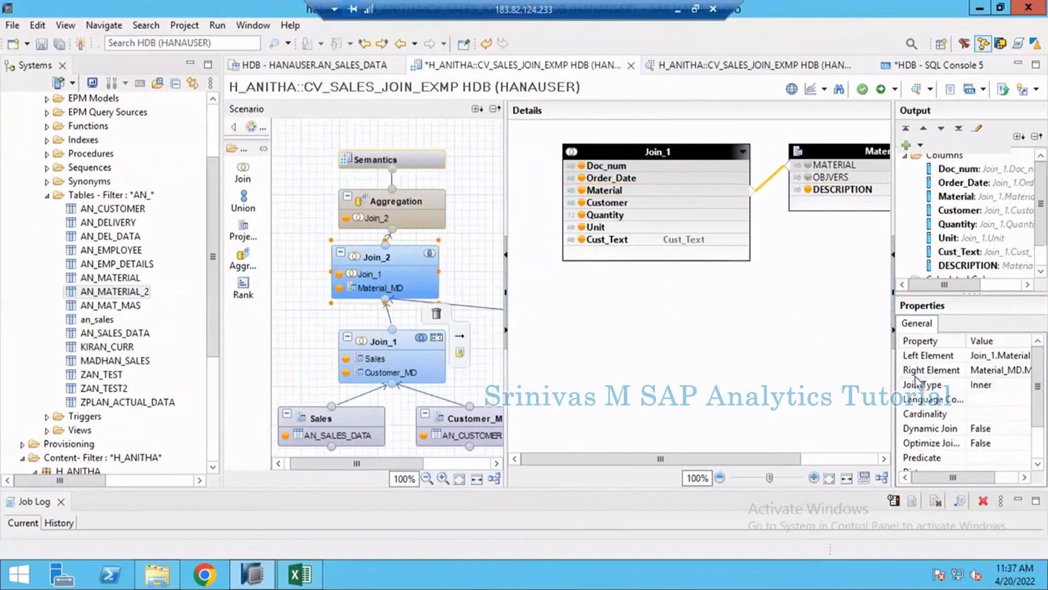
{"action": "left_click", "coordinate": [985, 384]}
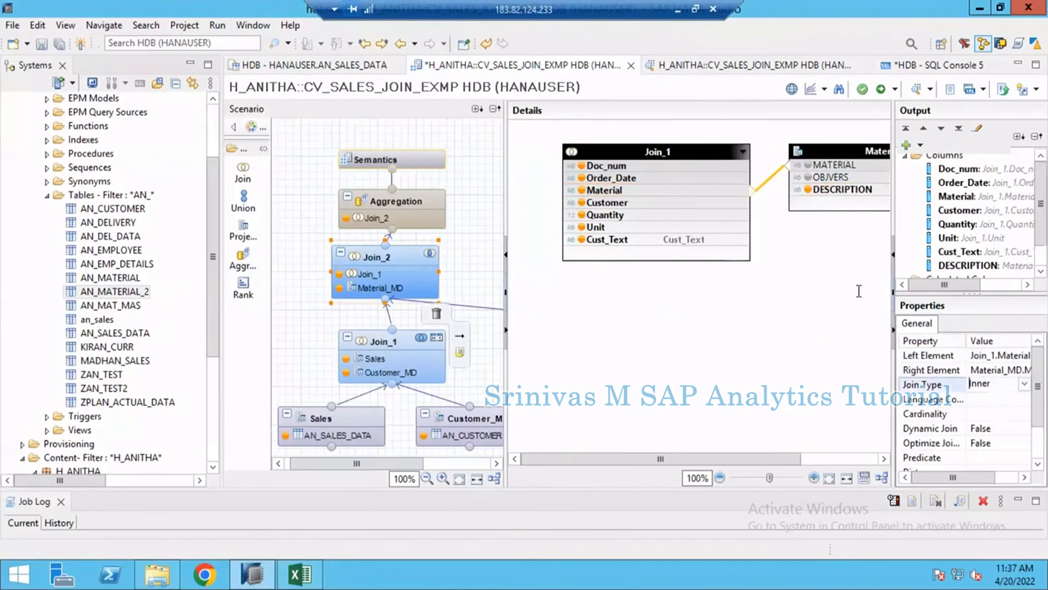
{"action": "left_click_drag", "start_coordinate": [895, 218], "coordinate": [828, 221]}
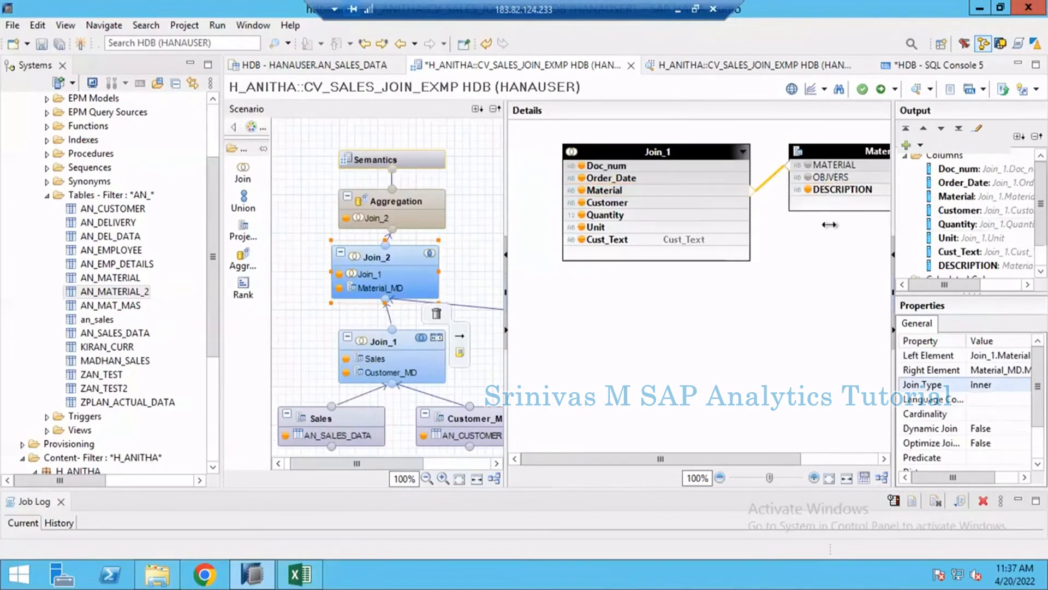
{"action": "left_click", "coordinate": [991, 386]}
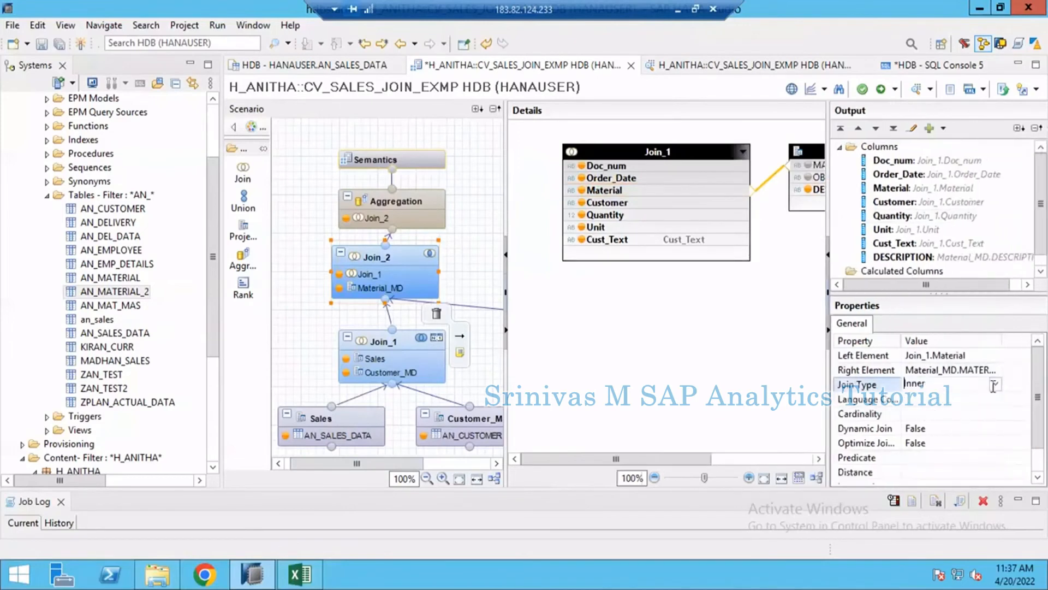
{"action": "left_click", "coordinate": [994, 386]}
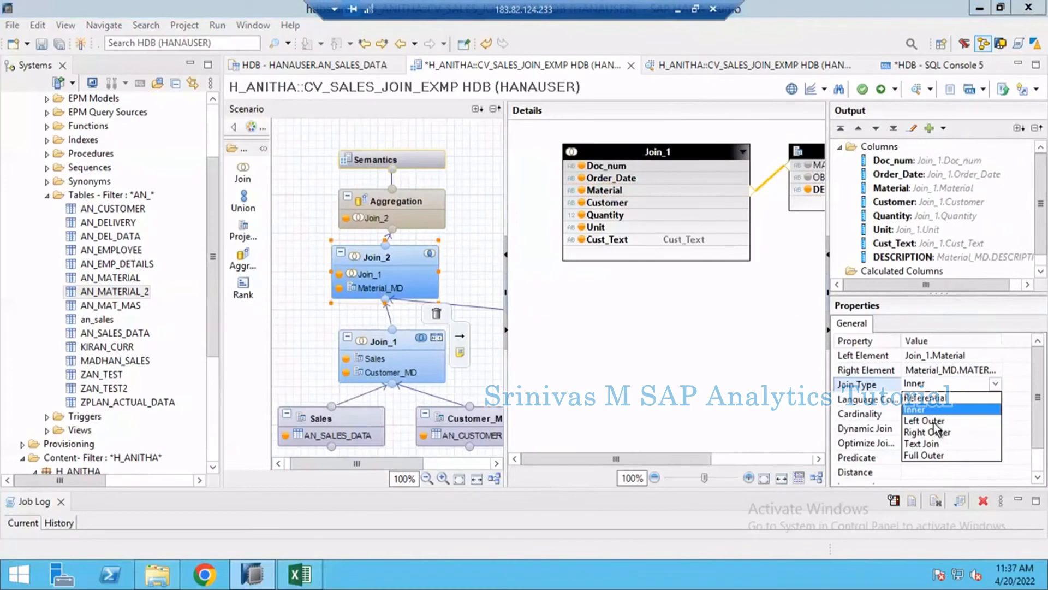
{"action": "left_click", "coordinate": [934, 421]}
{"action": "left_click", "coordinate": [626, 298]}
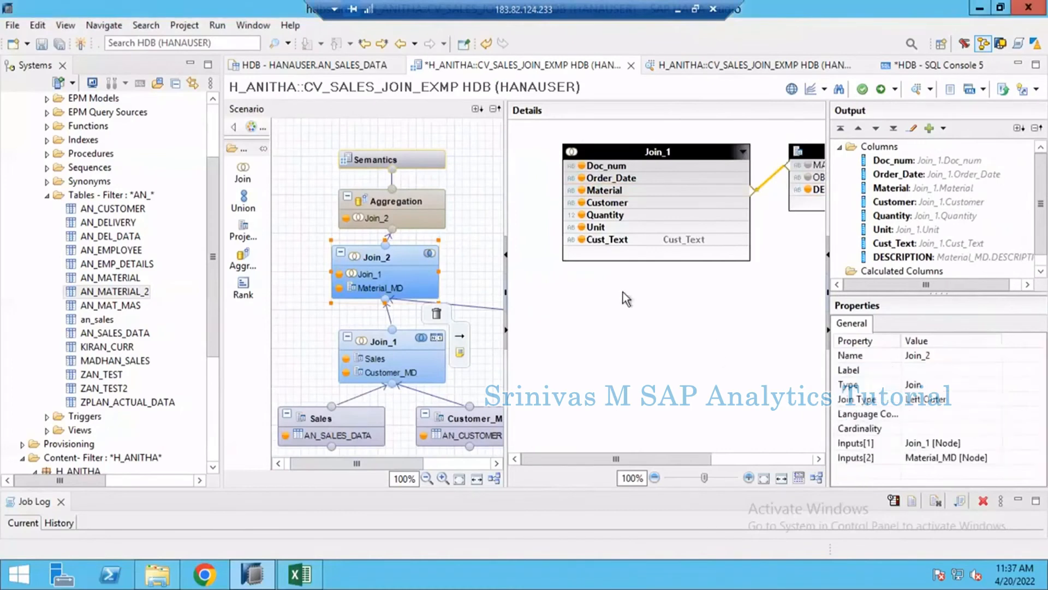
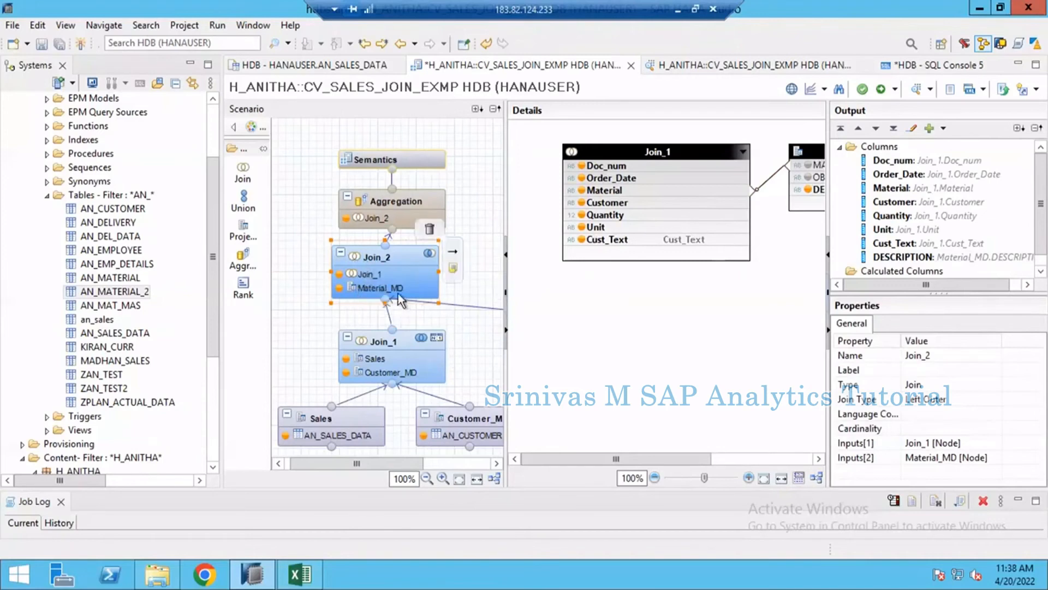
- Set the join type of Join_1 to Left Outer
{"action": "left_click", "coordinate": [385, 350]}
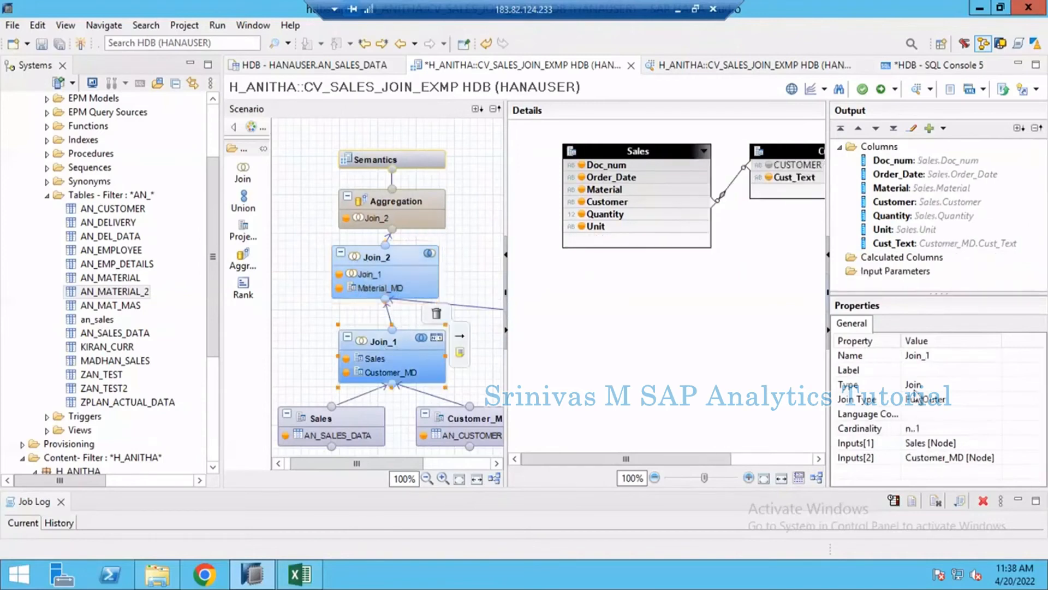
{"action": "left_click", "coordinate": [933, 399]}
{"action": "left_click", "coordinate": [996, 398]}
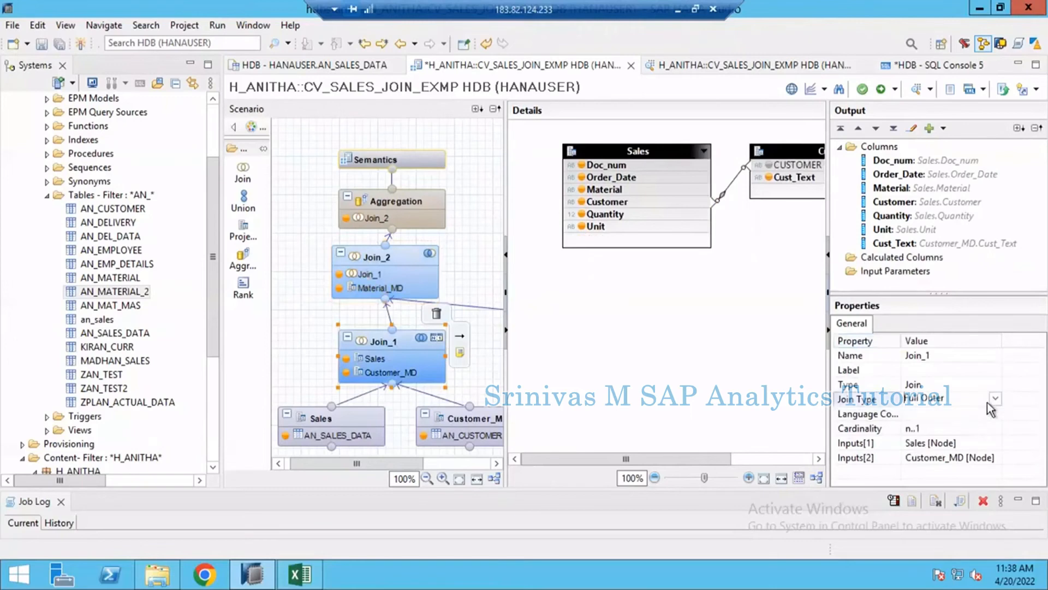
{"action": "left_click", "coordinate": [925, 435]}
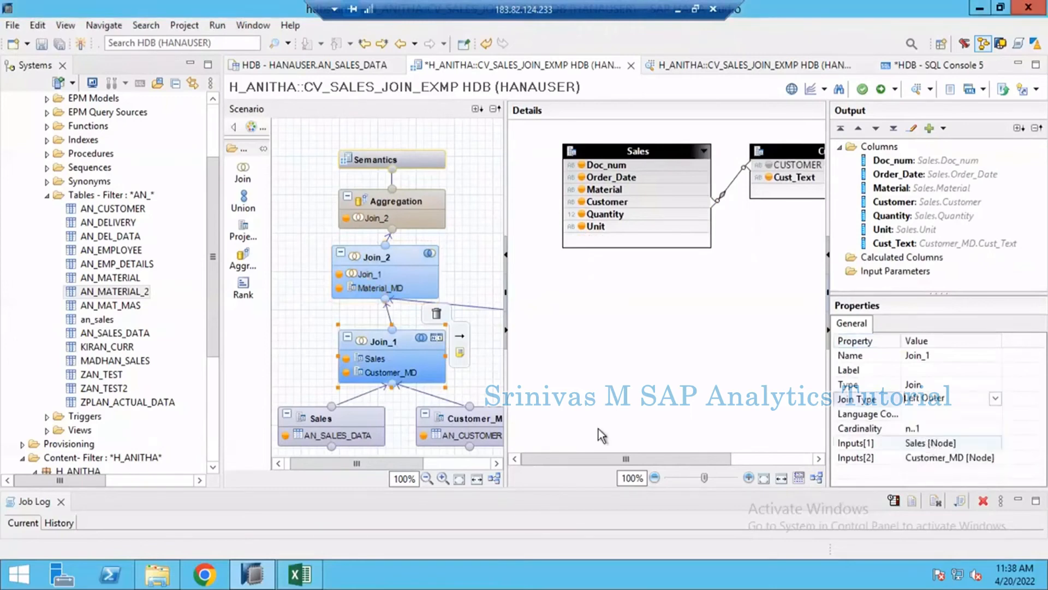
- Rename the DESCRIPTION output column of Join_2 to Mat_Text
{"action": "left_click", "coordinate": [400, 254]}
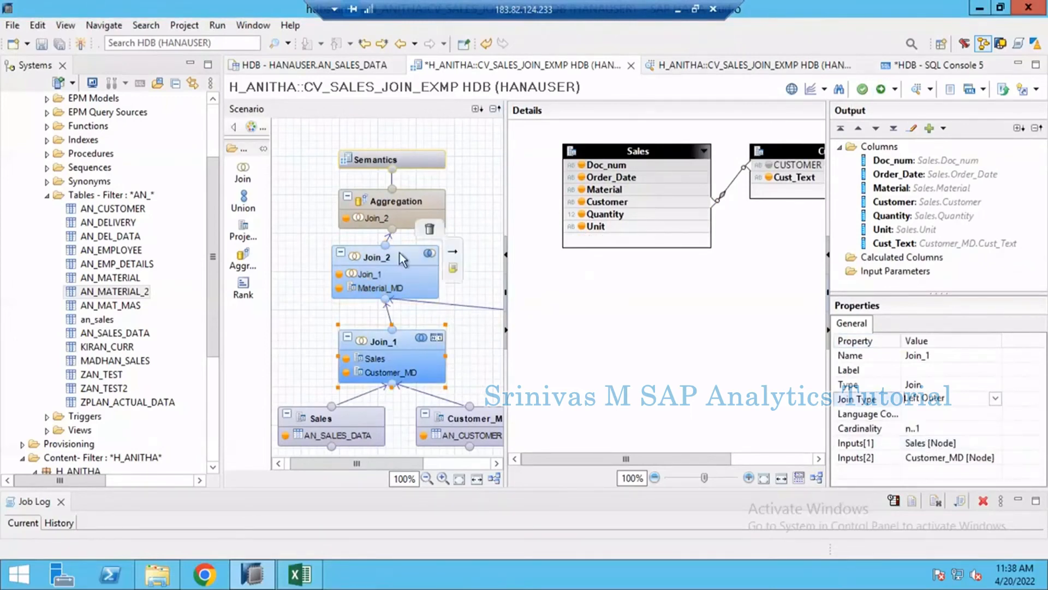
{"action": "left_click", "coordinate": [392, 202]}
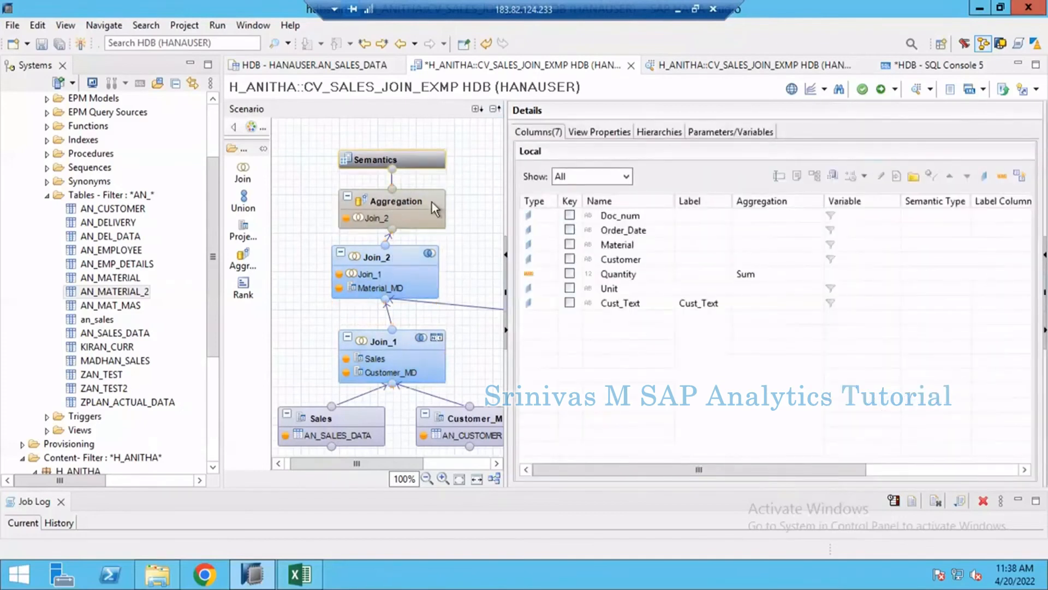
{"action": "left_click", "coordinate": [420, 202]}
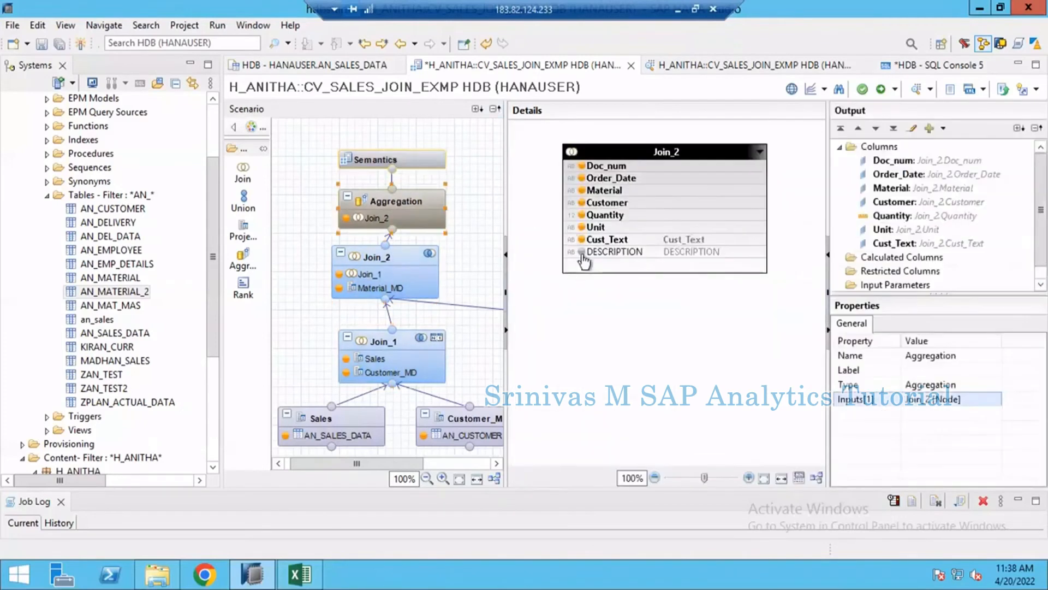
{"action": "left_click", "coordinate": [412, 463]}
{"action": "left_click", "coordinate": [297, 256]}
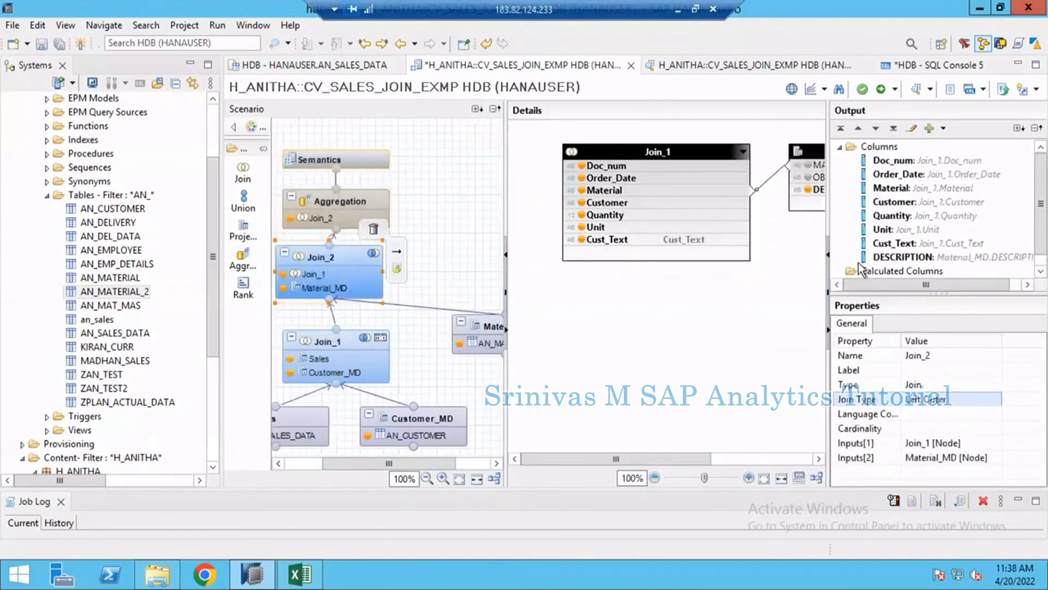
{"action": "left_click", "coordinate": [907, 257]}
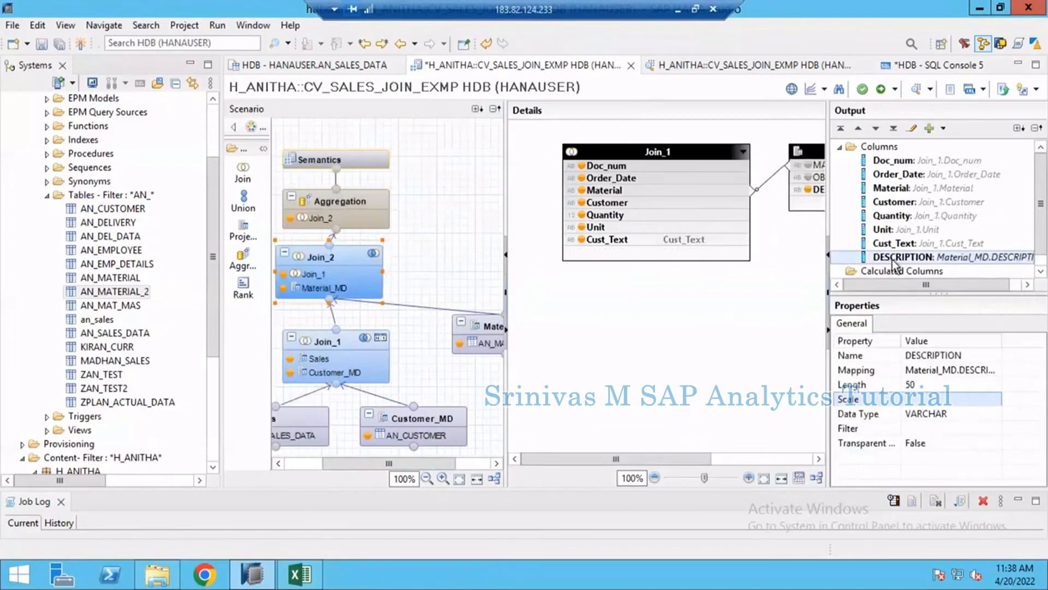
{"action": "left_click", "coordinate": [931, 354]}
{"action": "type", "text": "Mat_T"}
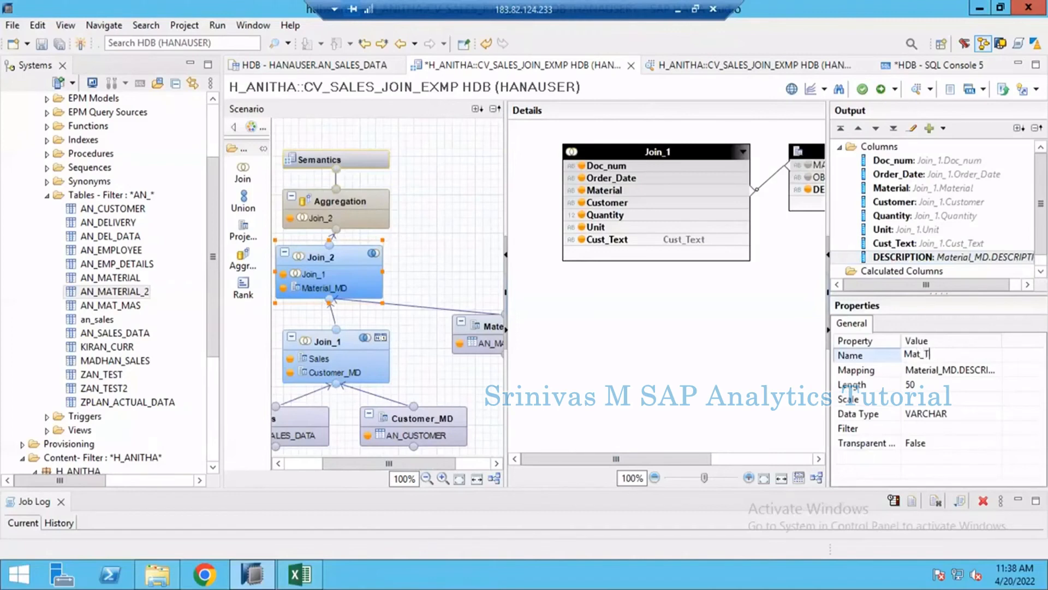
{"action": "type", "text": "ext"}
{"action": "key", "text": "Return"}
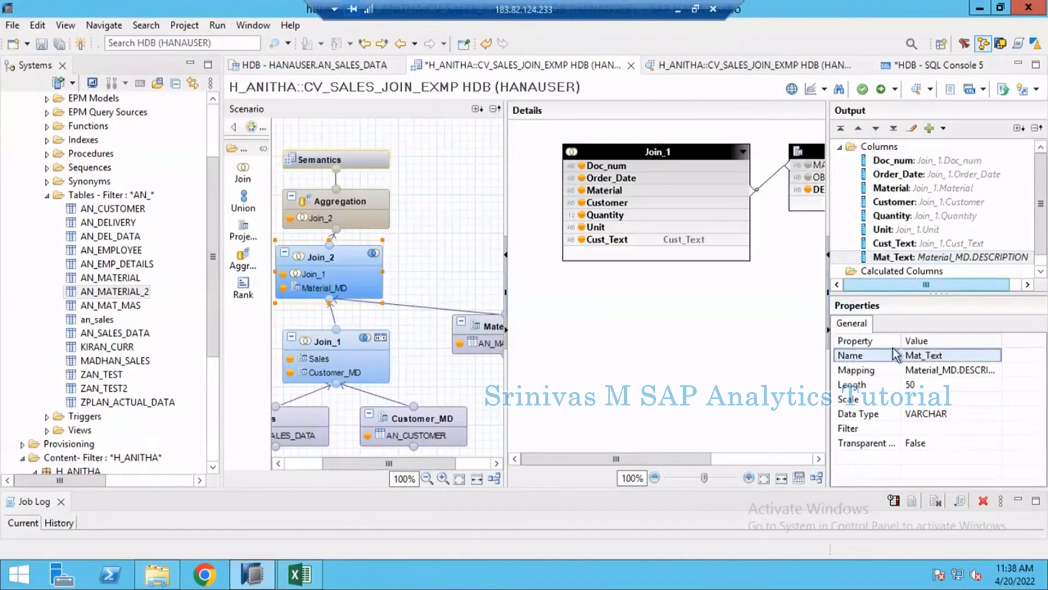
- Add Mat_Text to the Aggregation output directly after Material, and move Cust_Text directly after Customer
{"action": "left_click", "coordinate": [363, 198]}
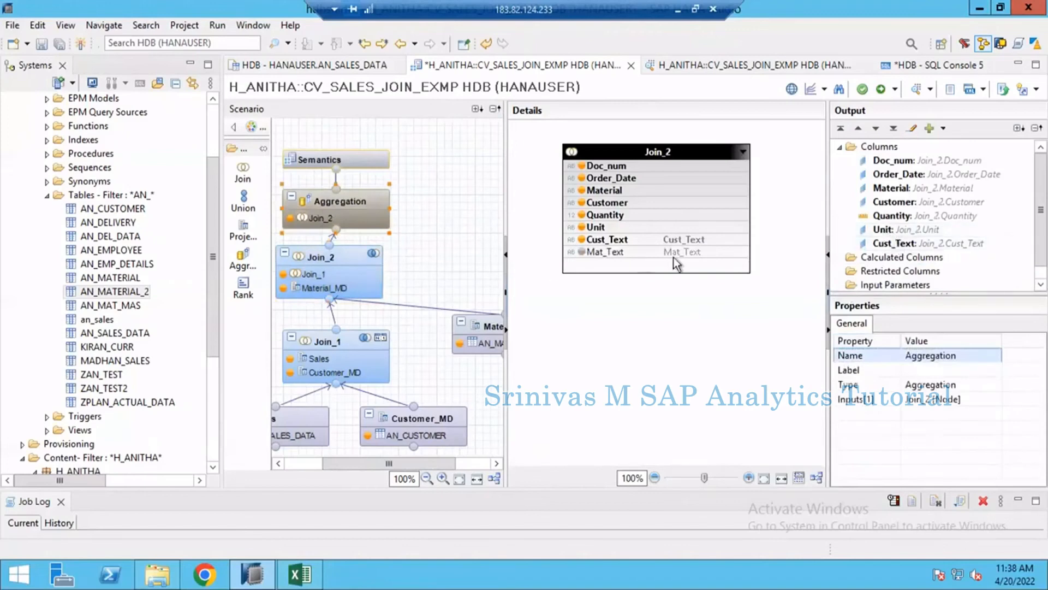
{"action": "left_click", "coordinate": [581, 252]}
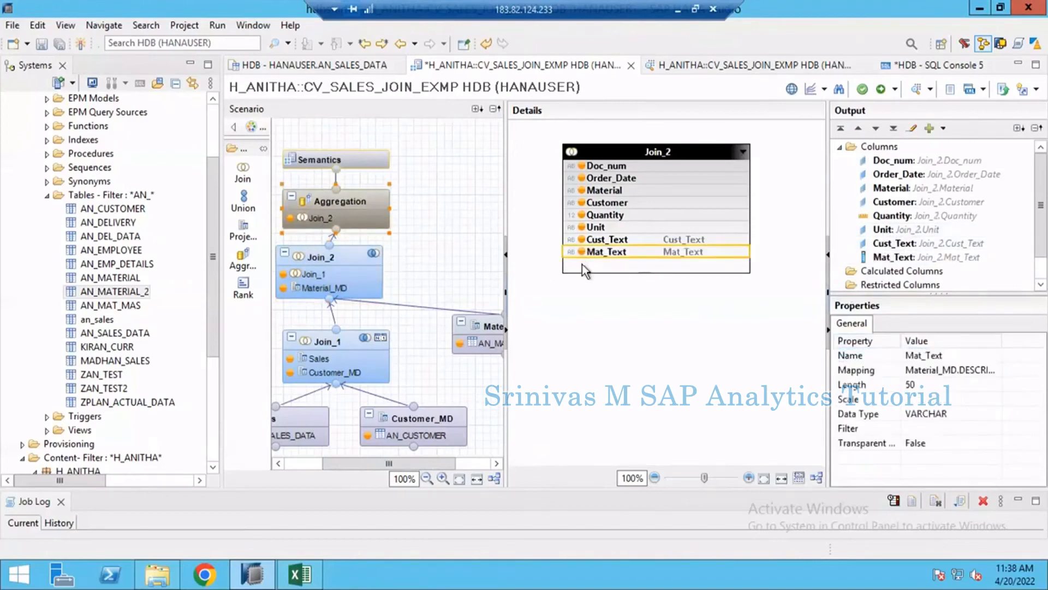
{"action": "left_click_drag", "start_coordinate": [885, 259], "coordinate": [896, 213]}
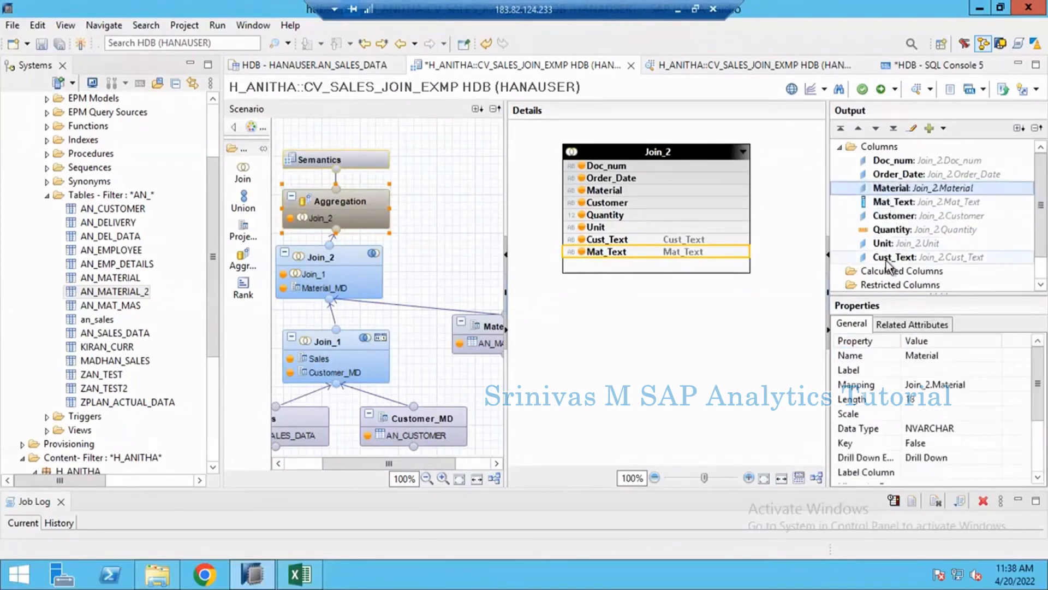
{"action": "left_click_drag", "start_coordinate": [892, 258], "coordinate": [889, 229]}
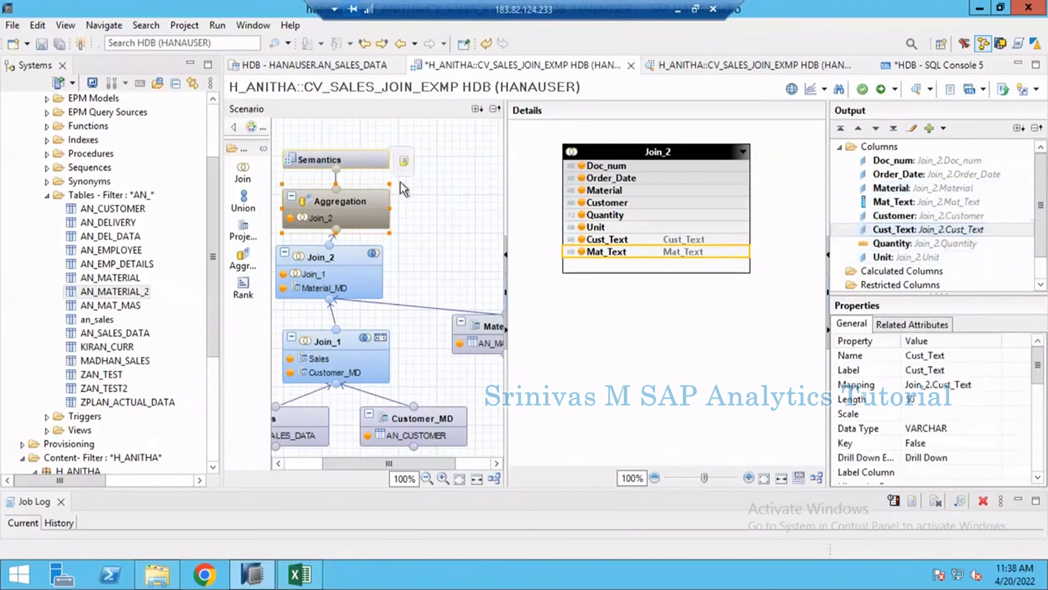
- Automatically assign the column types in Semantics, and save and activate the view
{"action": "left_click", "coordinate": [372, 158]}
{"action": "left_click", "coordinate": [1019, 177]}
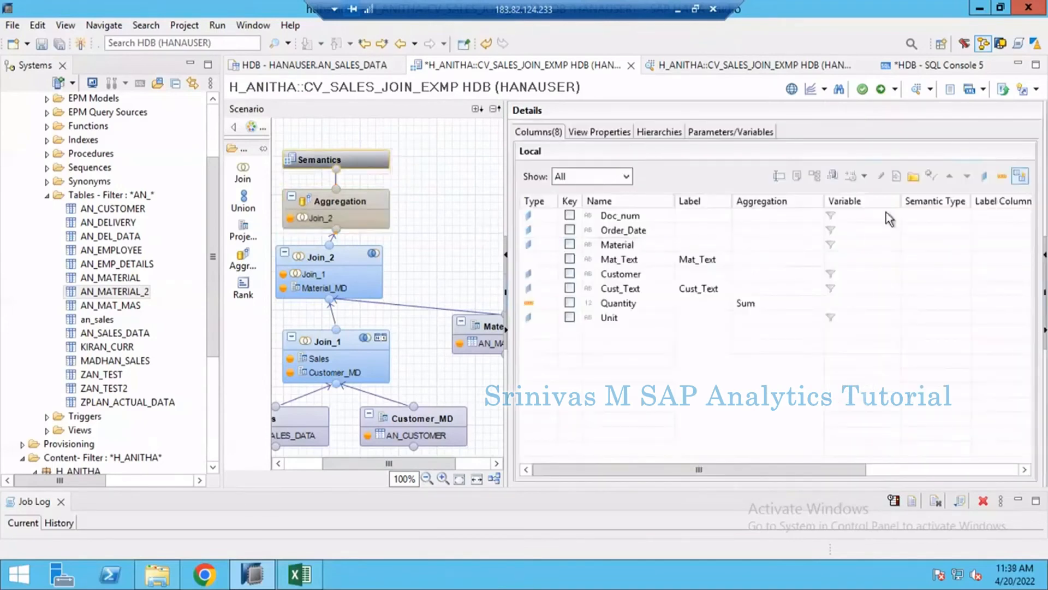
{"action": "left_click", "coordinate": [881, 90]}
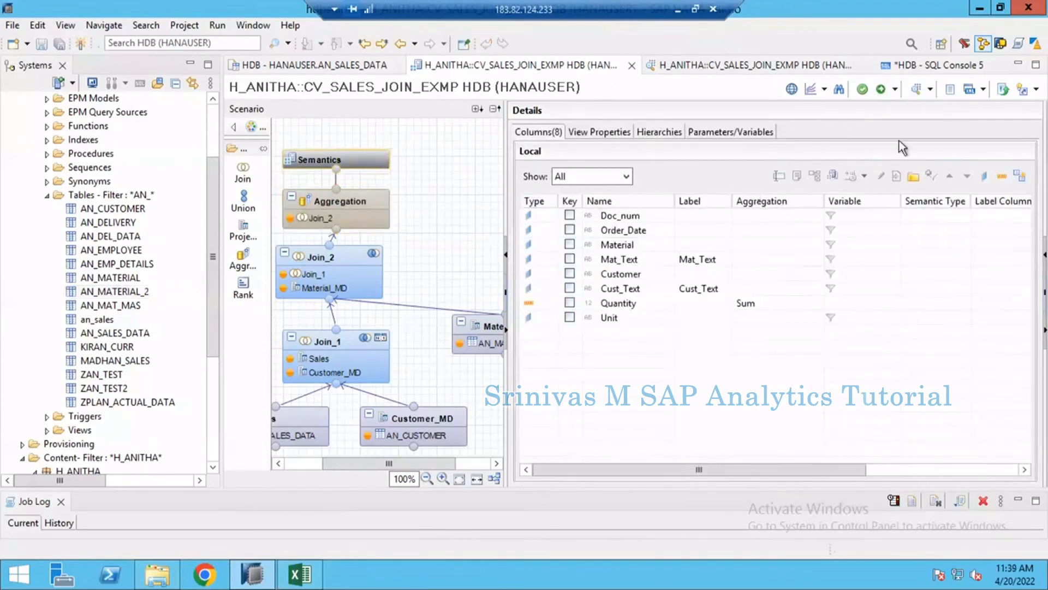
- Preview the view's raw data and sort it by Doc_num in ascending order
{"action": "left_click", "coordinate": [916, 92]}
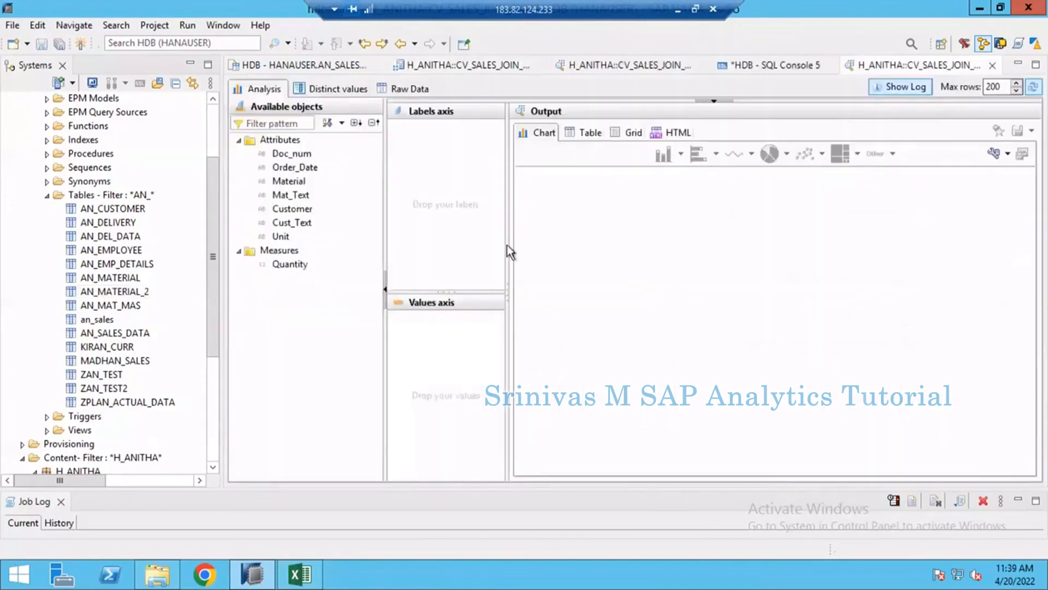
{"action": "left_click", "coordinate": [412, 93]}
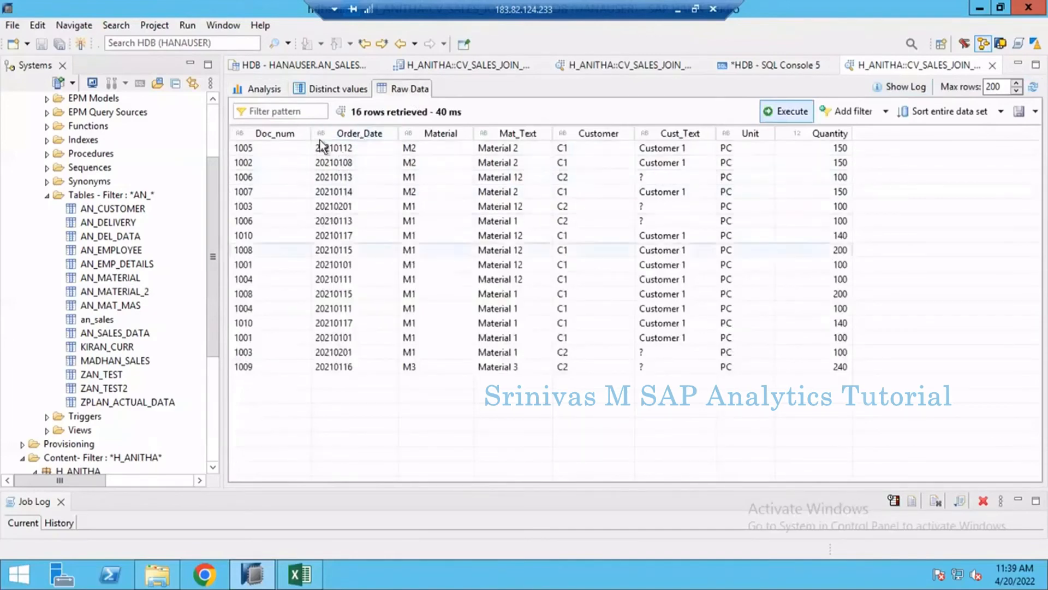
{"action": "left_click", "coordinate": [270, 136]}
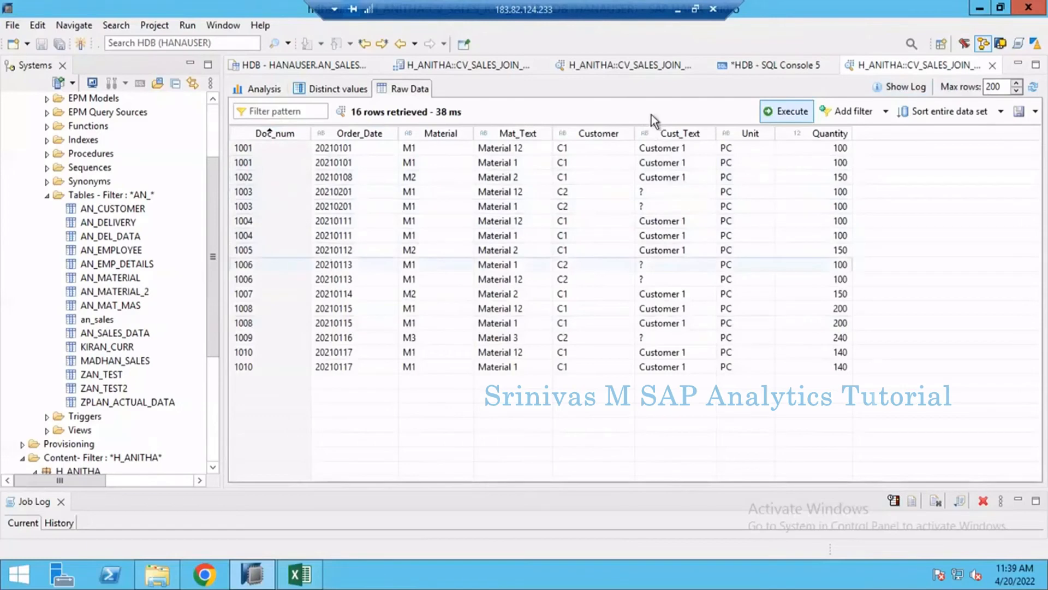
- Examine the sorted raw data for repeated document numbers, comparing the Mat_Text values row by row
{"action": "left_click", "coordinate": [431, 65]}
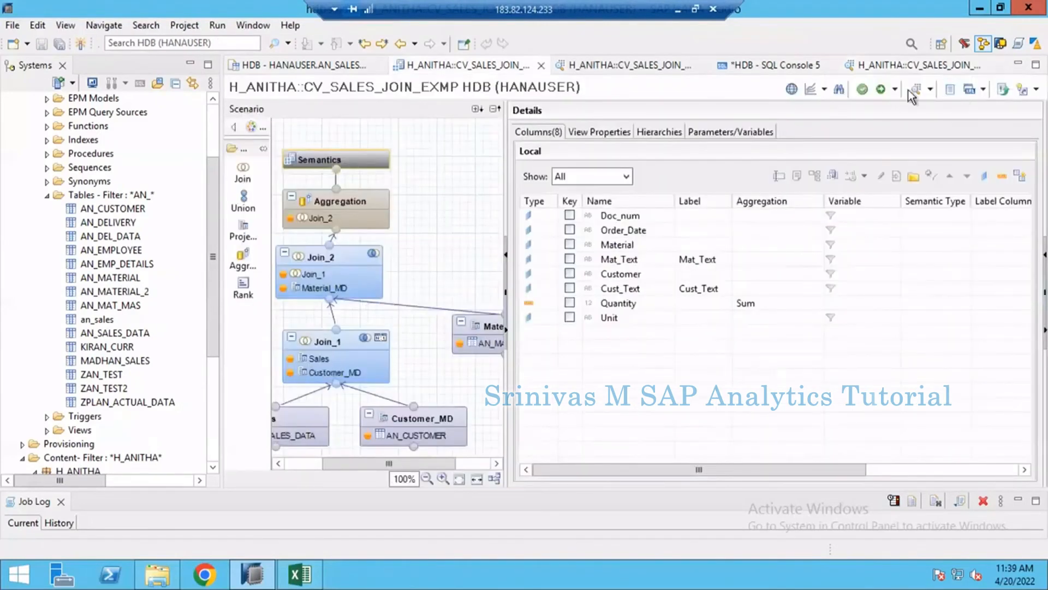
{"action": "mouse_move", "coordinate": [332, 213]}
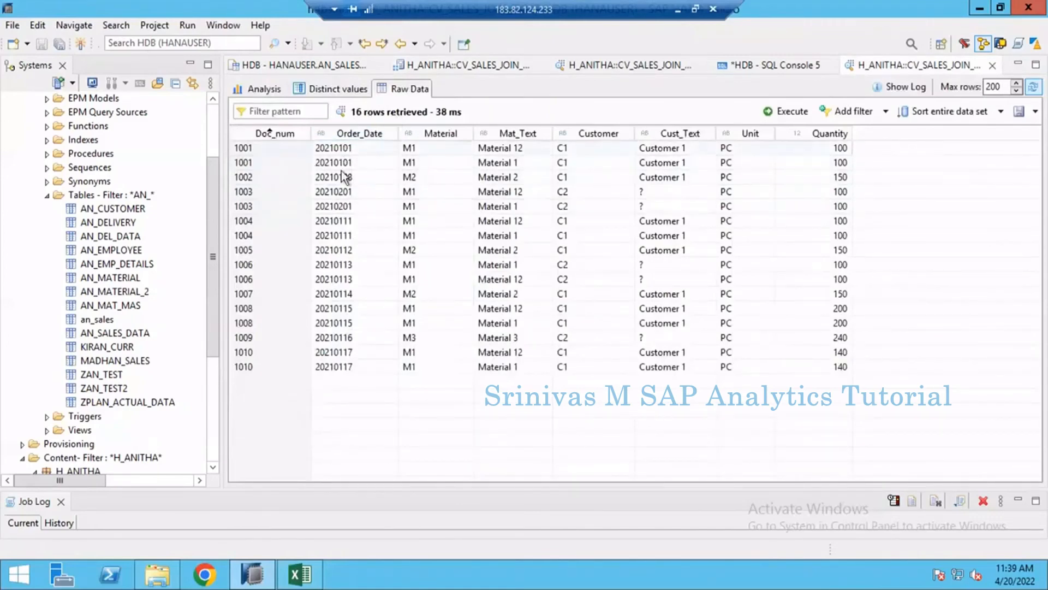
{"action": "left_click", "coordinate": [257, 152]}
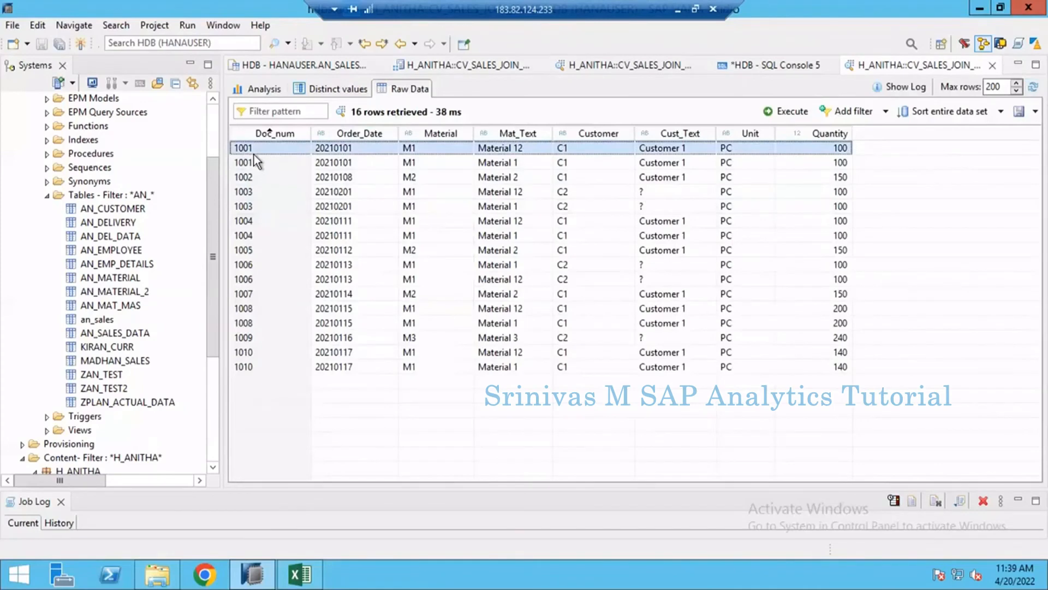
{"action": "left_click", "coordinate": [254, 163]}
{"action": "left_click", "coordinate": [263, 153]}
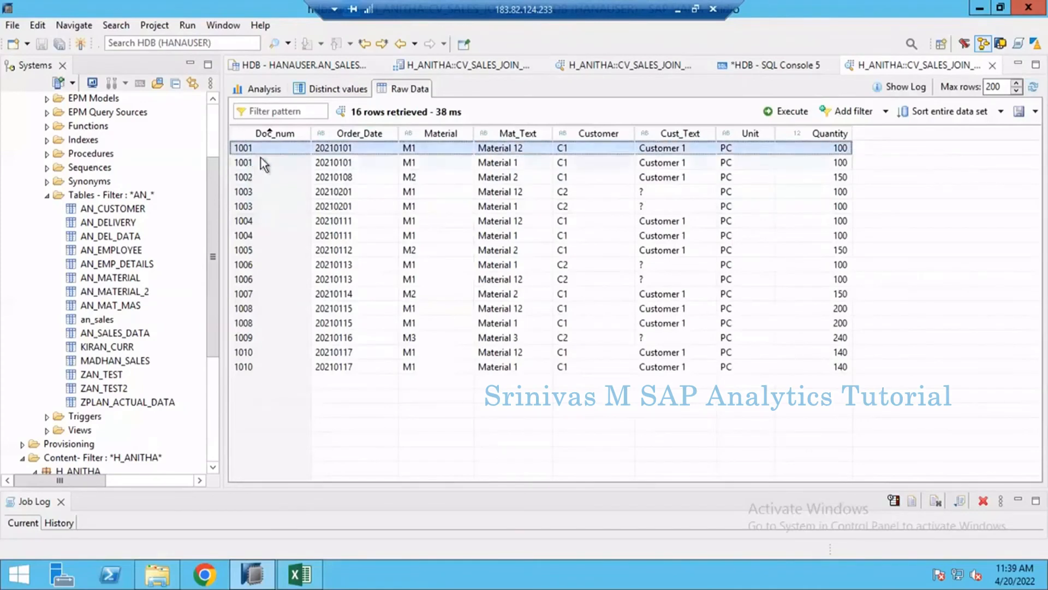
{"action": "left_click", "coordinate": [257, 163]}
{"action": "left_click", "coordinate": [254, 174]}
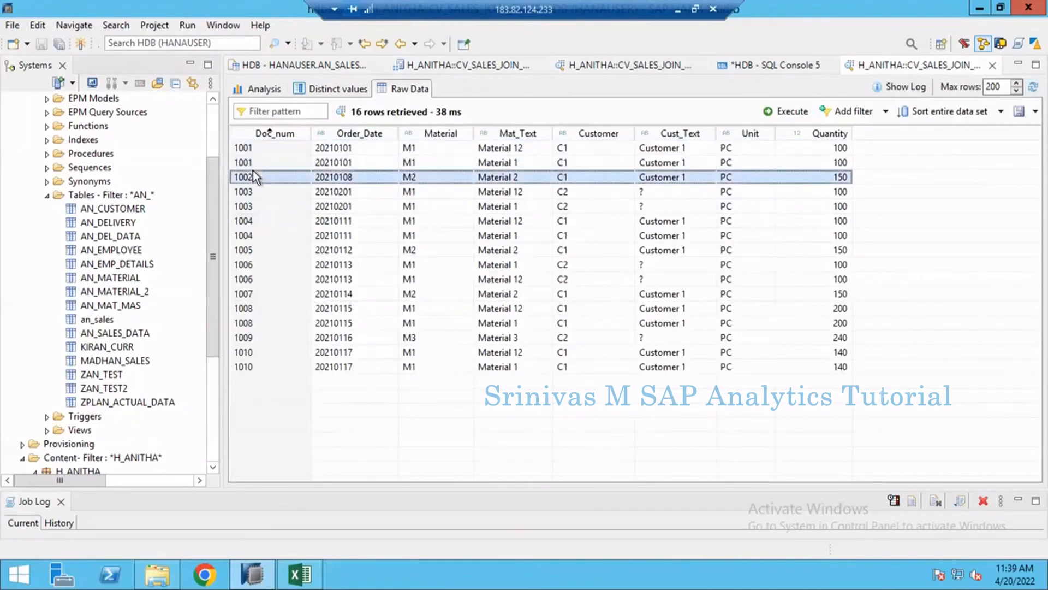
{"action": "left_click", "coordinate": [258, 203]}
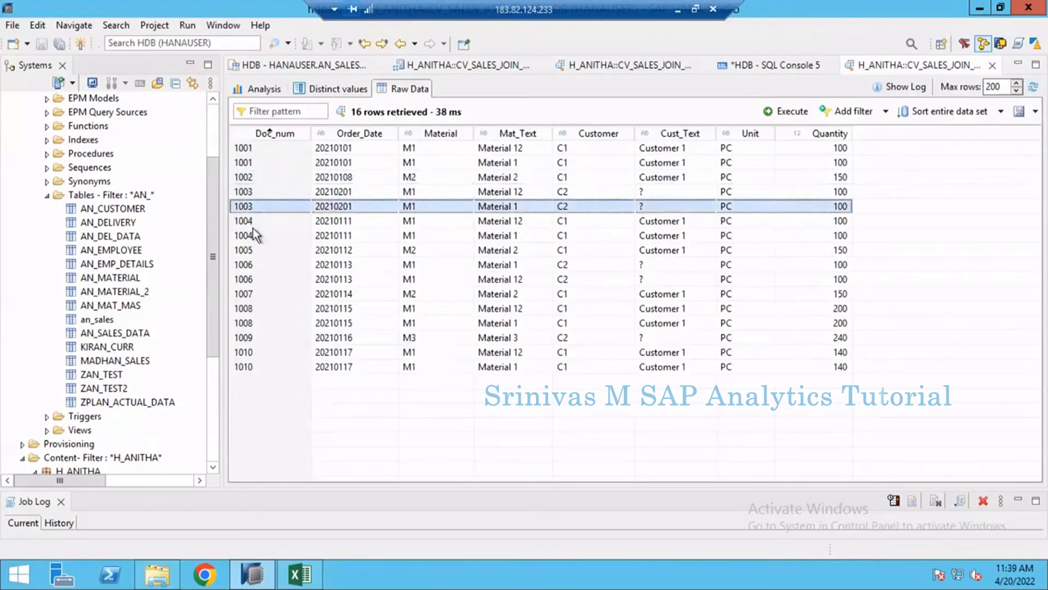
{"action": "left_click", "coordinate": [254, 310]}
{"action": "left_click", "coordinate": [248, 354]}
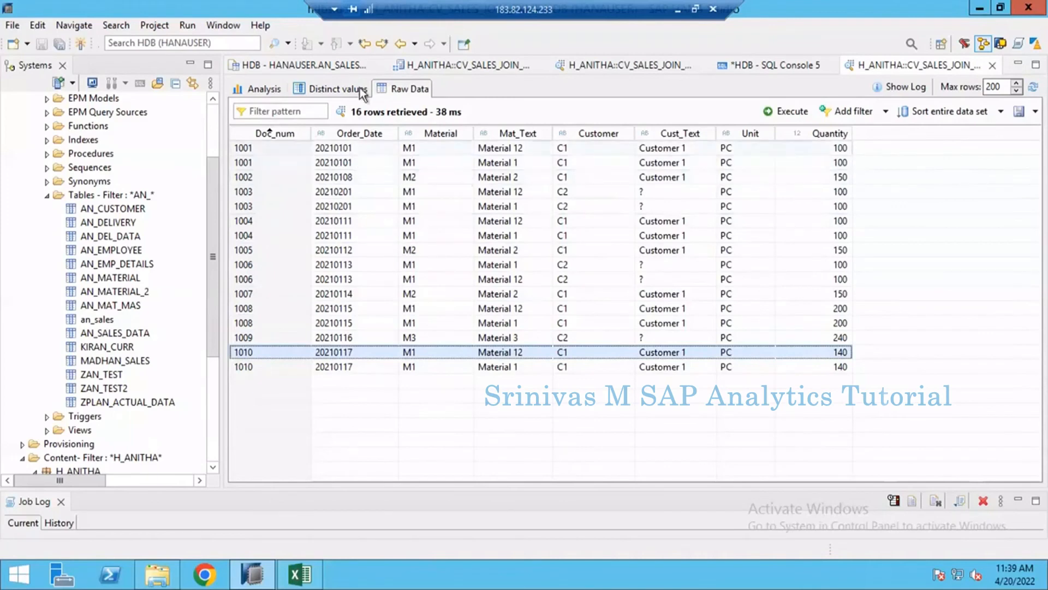
- Close the AN_SALES_DATA table content and the earlier data preview of CV_SALES_JOIN_EXMP without the Mat_Text column
{"action": "left_click", "coordinate": [469, 67]}
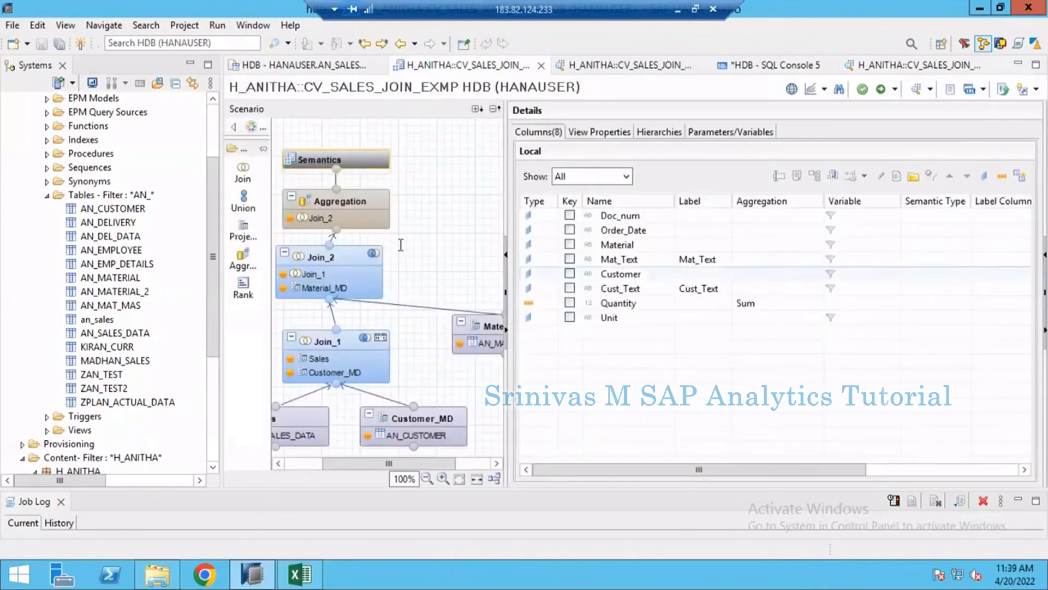
{"action": "left_click", "coordinate": [480, 323]}
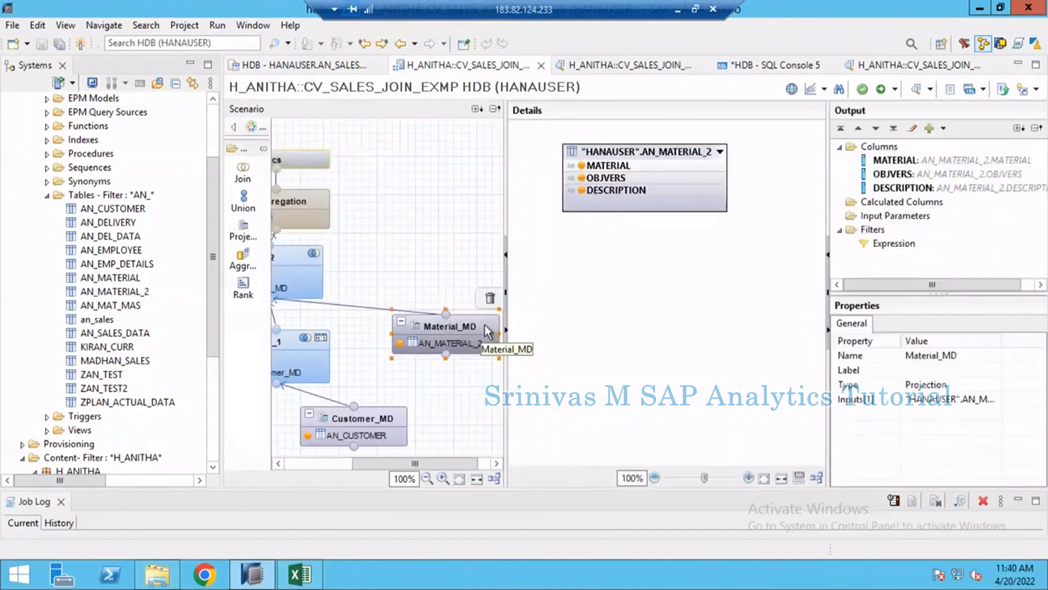
{"action": "left_click", "coordinate": [612, 70]}
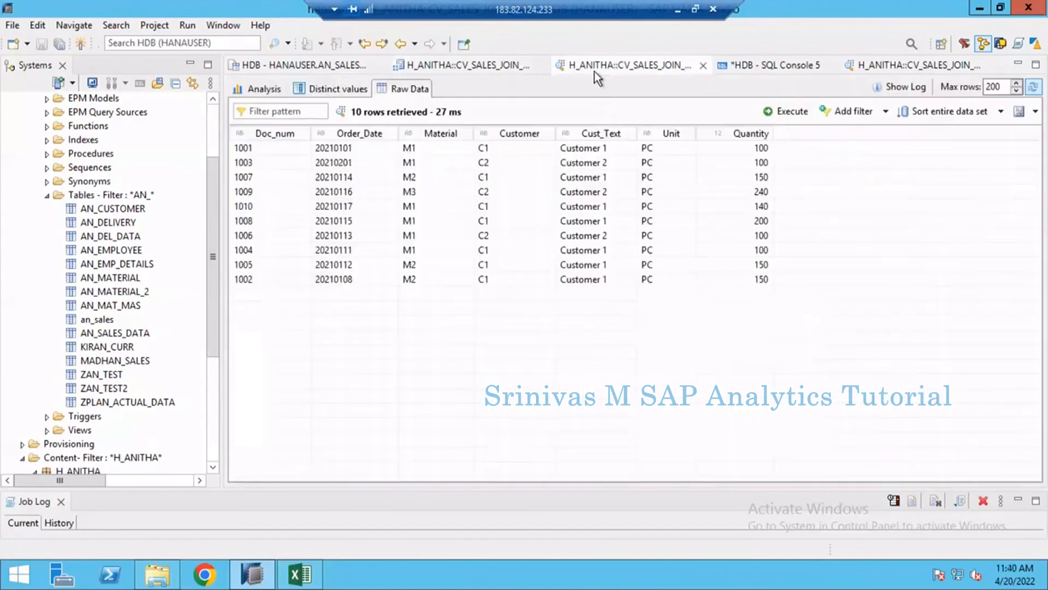
{"action": "left_click", "coordinate": [736, 68]}
{"action": "left_click", "coordinate": [304, 70]}
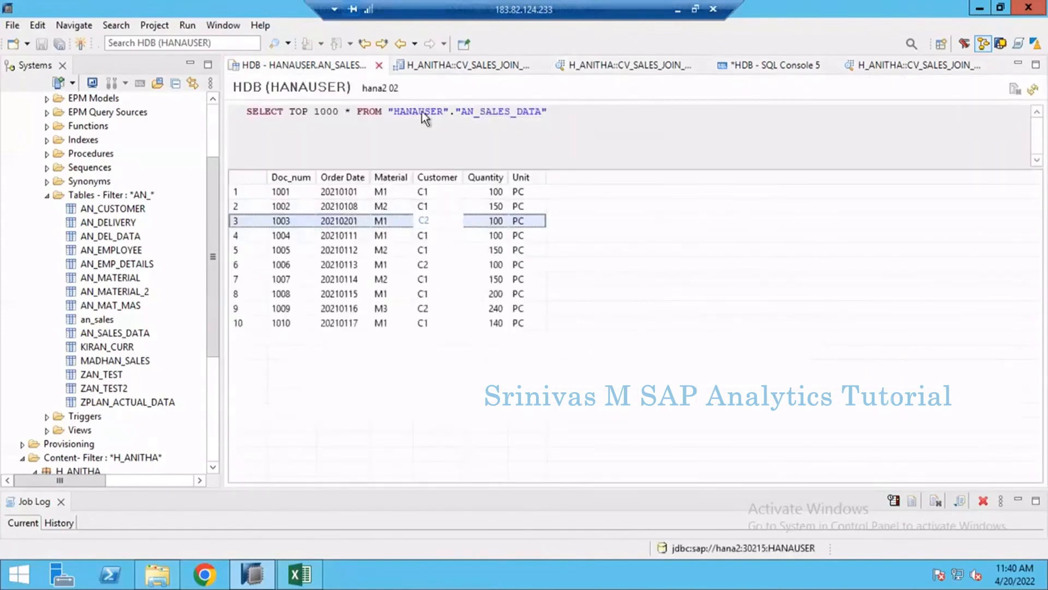
{"action": "key", "text": "ctrl+w"}
{"action": "left_click", "coordinate": [633, 70]}
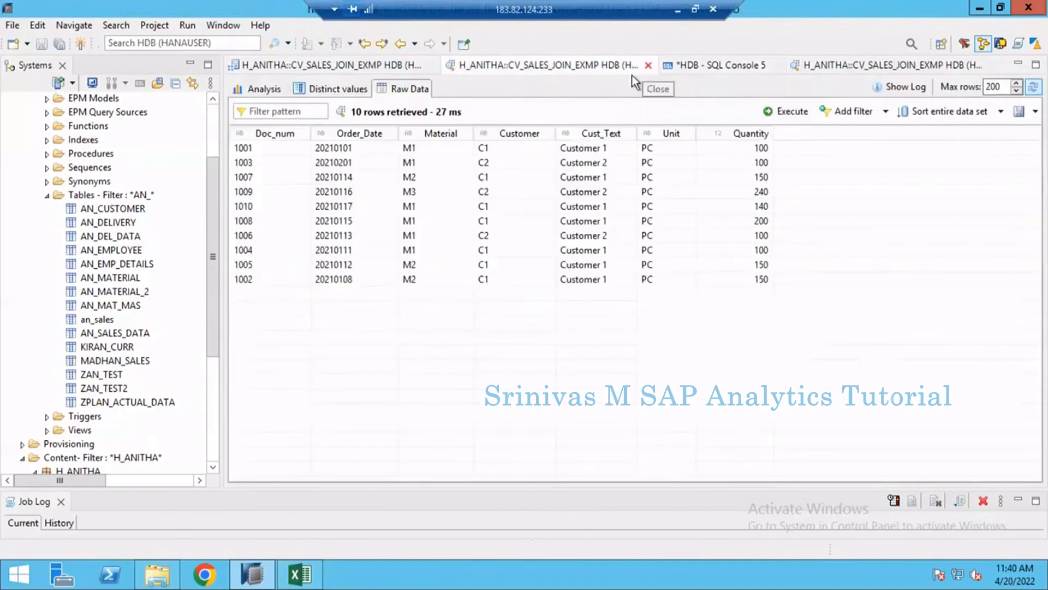
{"action": "left_click", "coordinate": [648, 65]}
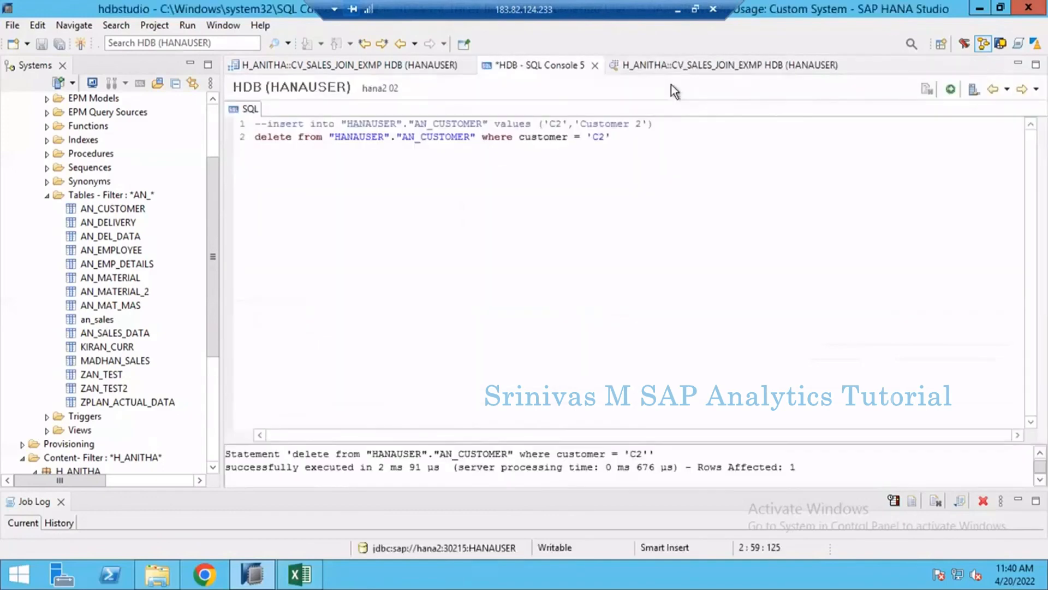
- Open the content of table AN_MATERIAL_2 and highlight its rows to check the descriptions per material
{"action": "right_click", "coordinate": [105, 291]}
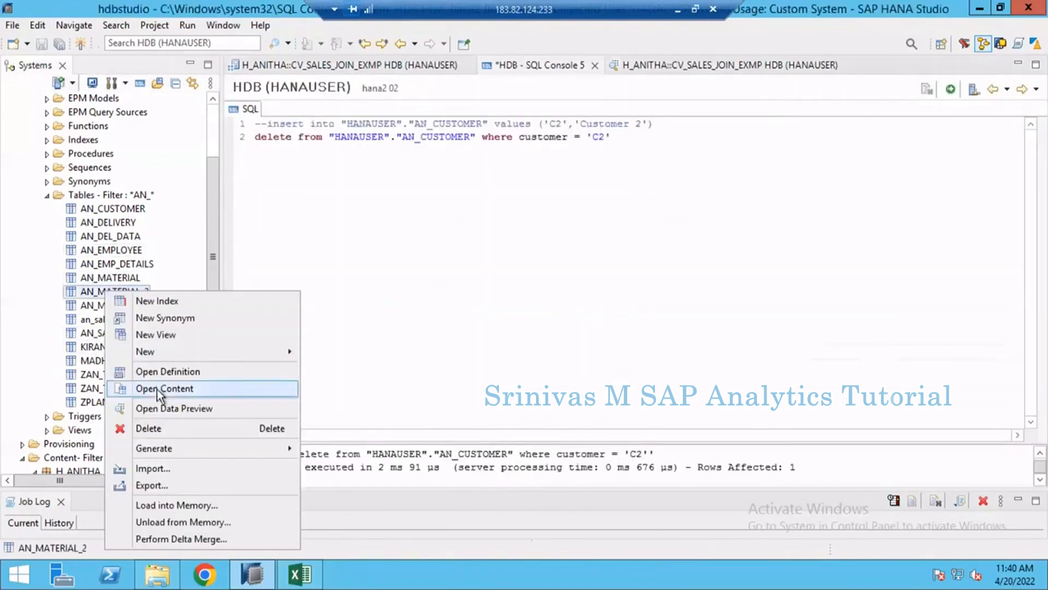
{"action": "left_click", "coordinate": [156, 388]}
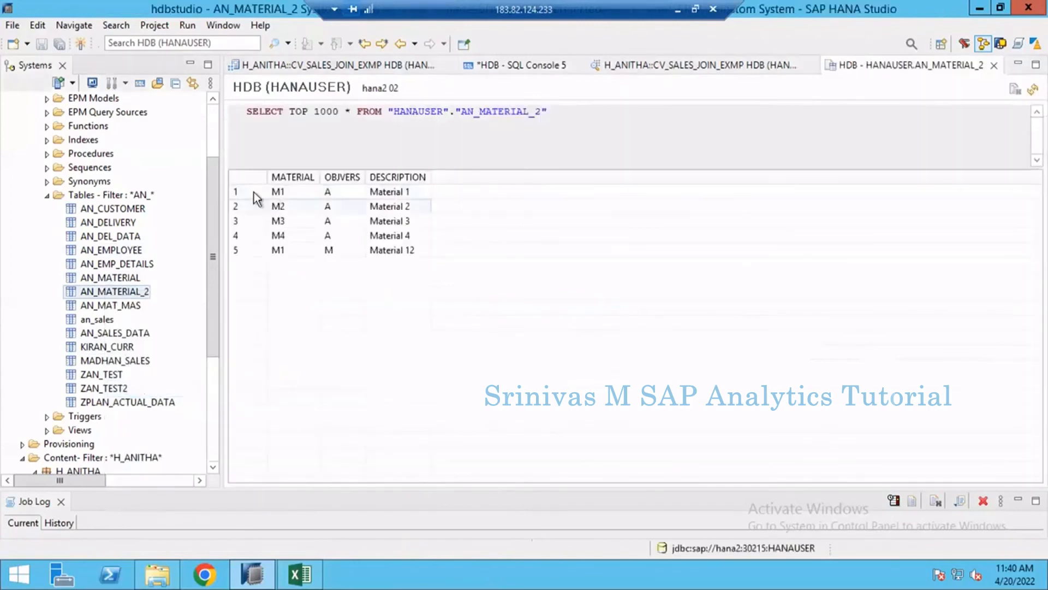
{"action": "left_click", "coordinate": [266, 251], "text": "shift"}
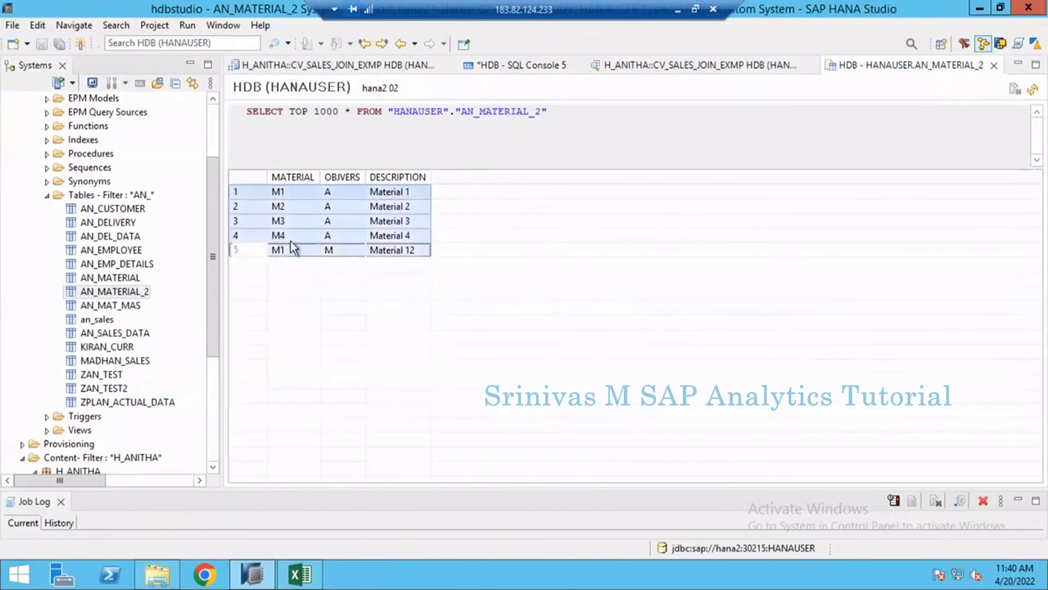
- Switch to the Excel workbook and add a row with M1 and Material 12 below M3 in the material text table
{"action": "left_click", "coordinate": [299, 573]}
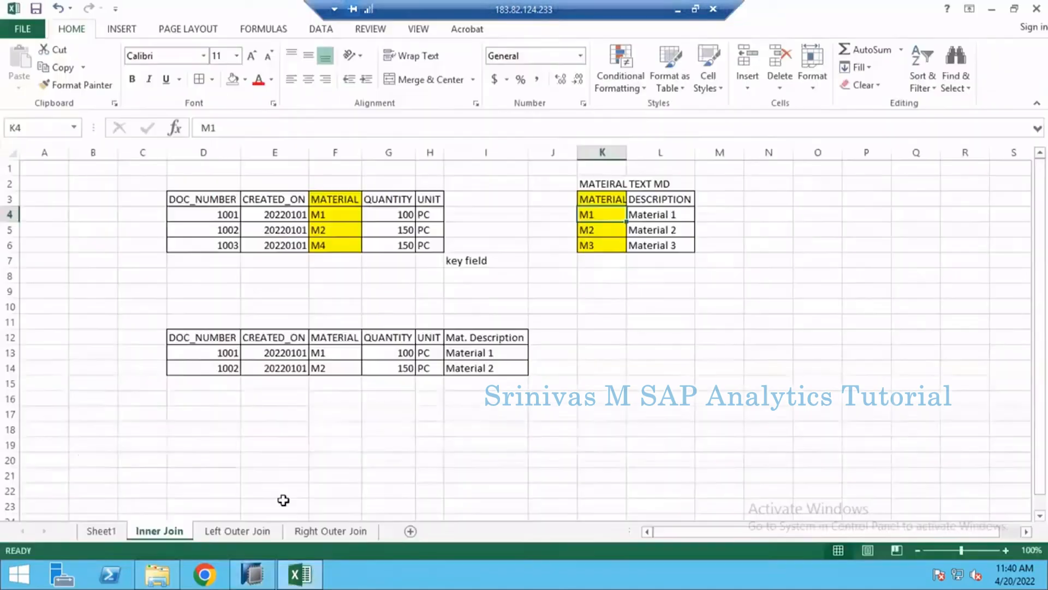
{"action": "left_click", "coordinate": [431, 259]}
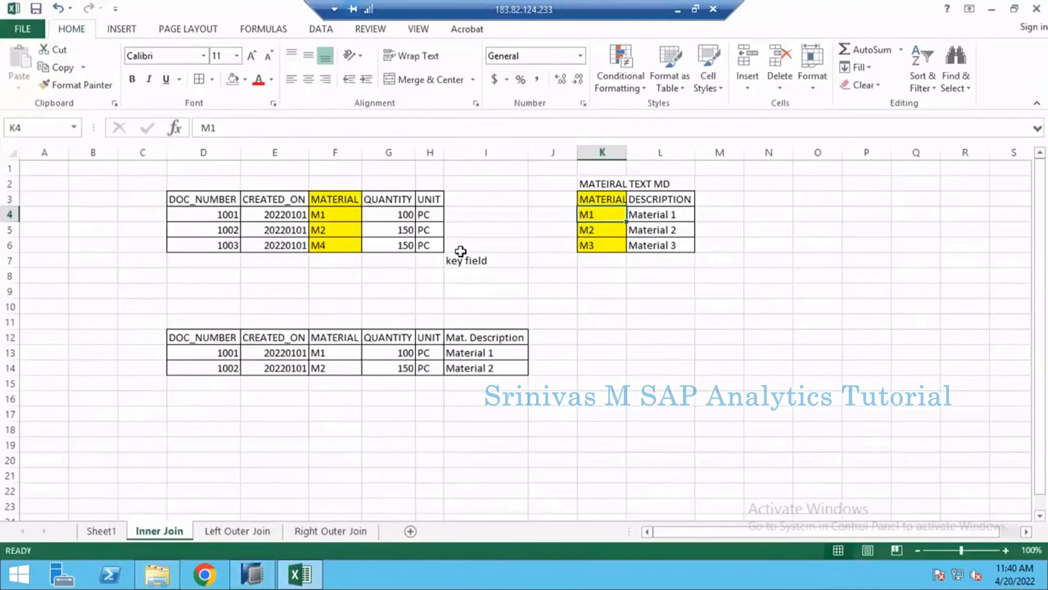
{"action": "left_click", "coordinate": [598, 263]}
{"action": "type", "text": "M1"}
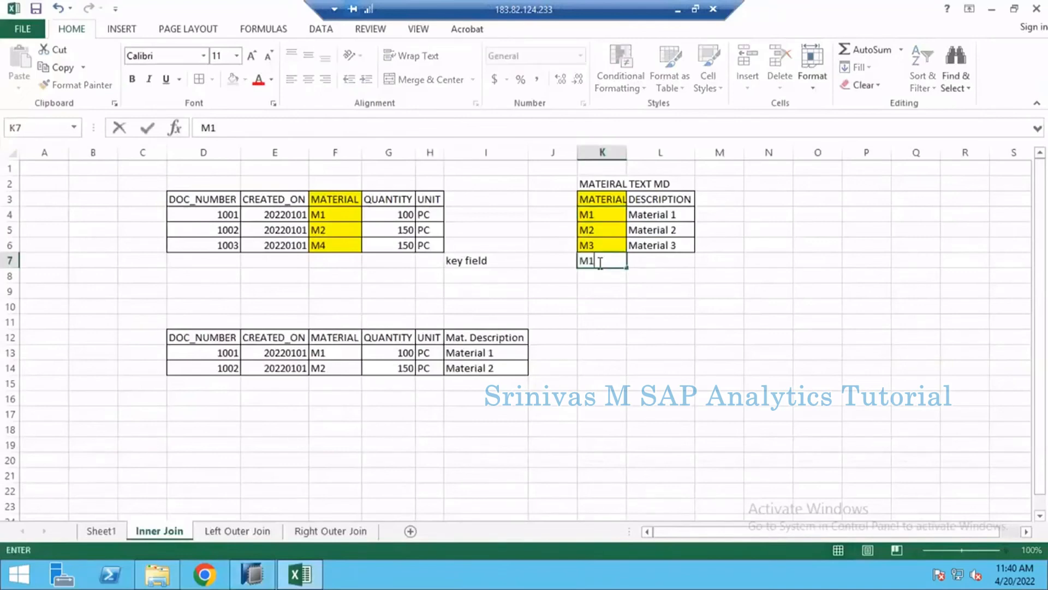
{"action": "key", "text": "Tab"}
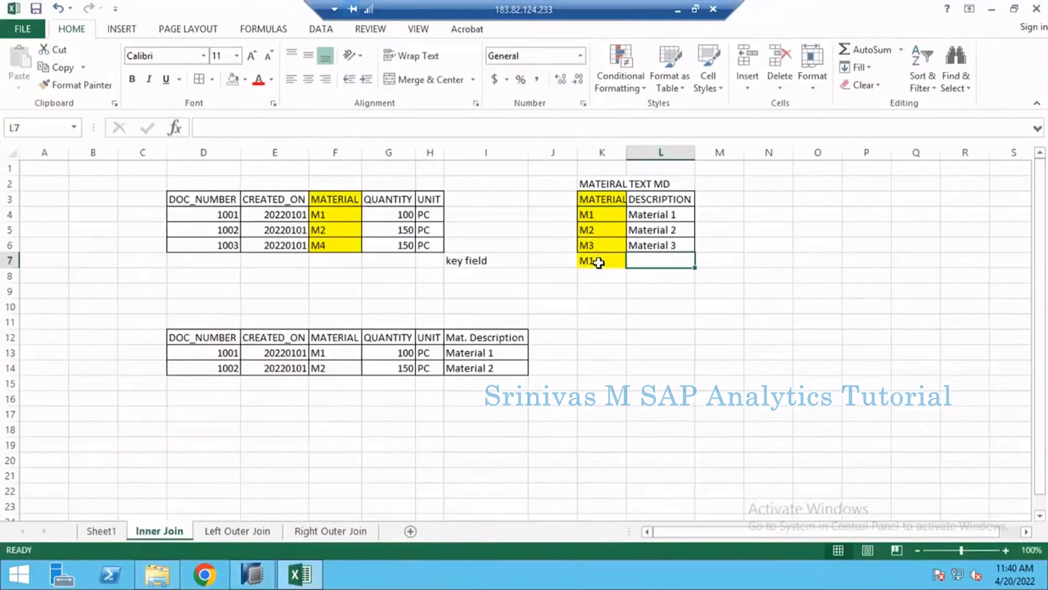
{"action": "type", "text": "Material 12"}
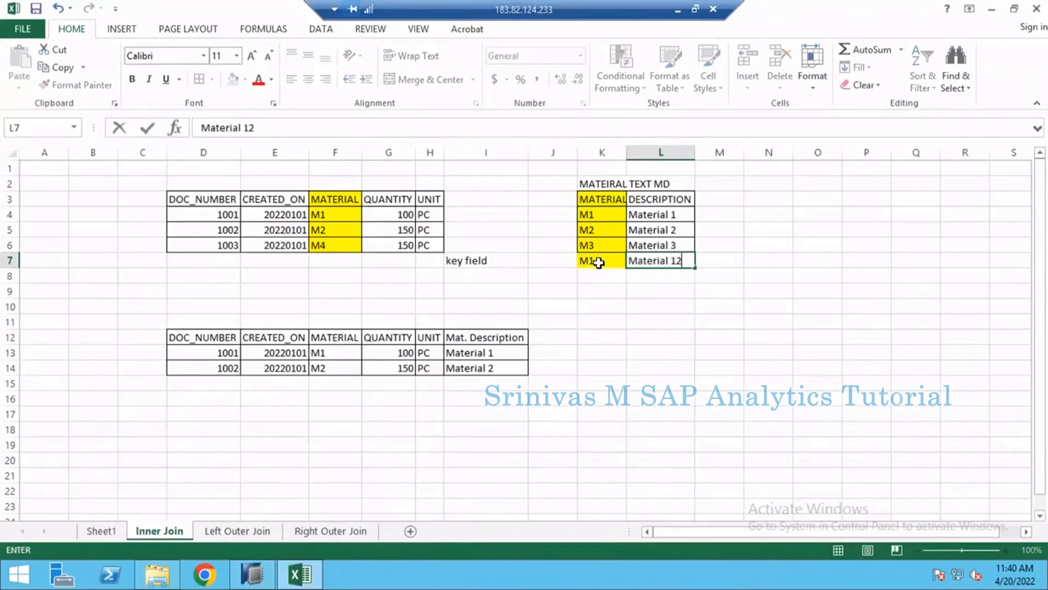
{"action": "key", "text": "Return"}
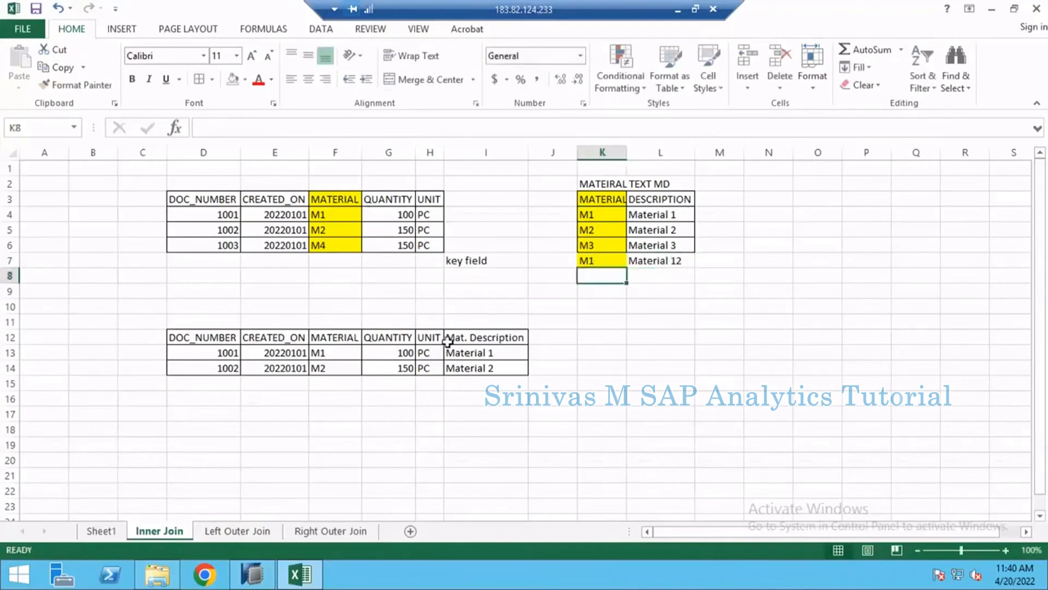
- Clear the contents of the document 1002 row in the lower join result table on the Inner Join sheet
{"action": "left_click", "coordinate": [480, 260]}
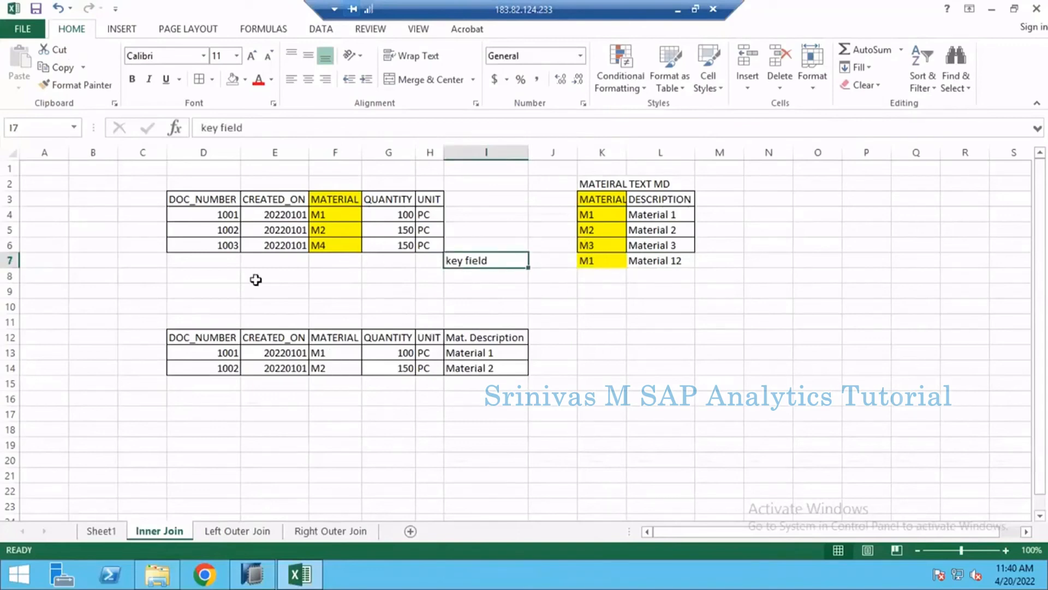
{"action": "left_click_drag", "start_coordinate": [202, 363], "coordinate": [505, 370]}
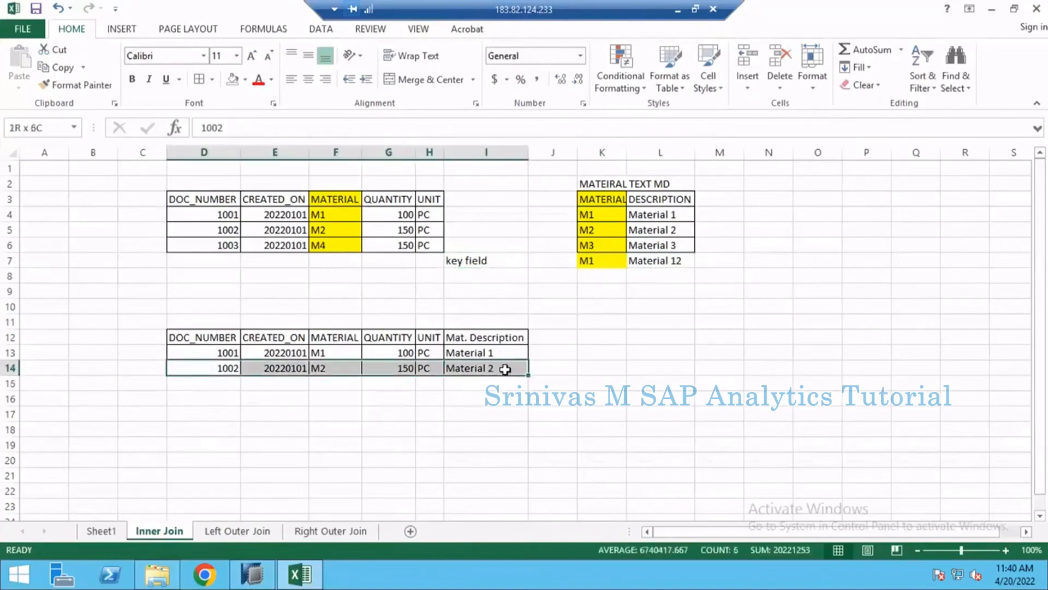
{"action": "left_click", "coordinate": [337, 429]}
{"action": "left_click_drag", "start_coordinate": [227, 370], "coordinate": [496, 381]}
{"action": "key", "text": "Delete"}
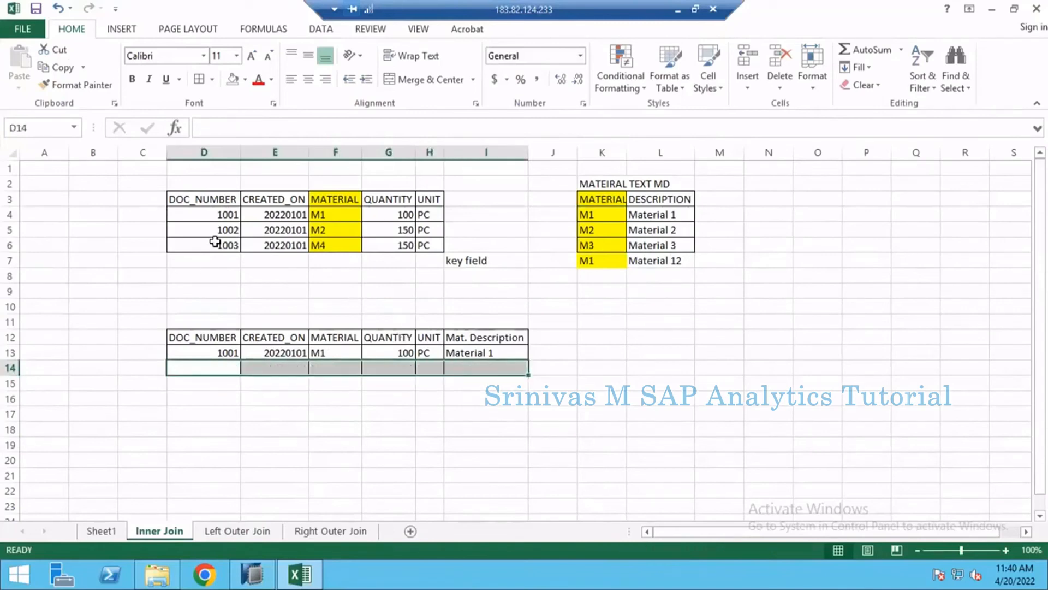
- Mark the first M1 entry of the material text table with X in J4 and highlight its row in the join result
{"action": "left_click_drag", "start_coordinate": [214, 215], "coordinate": [431, 216]}
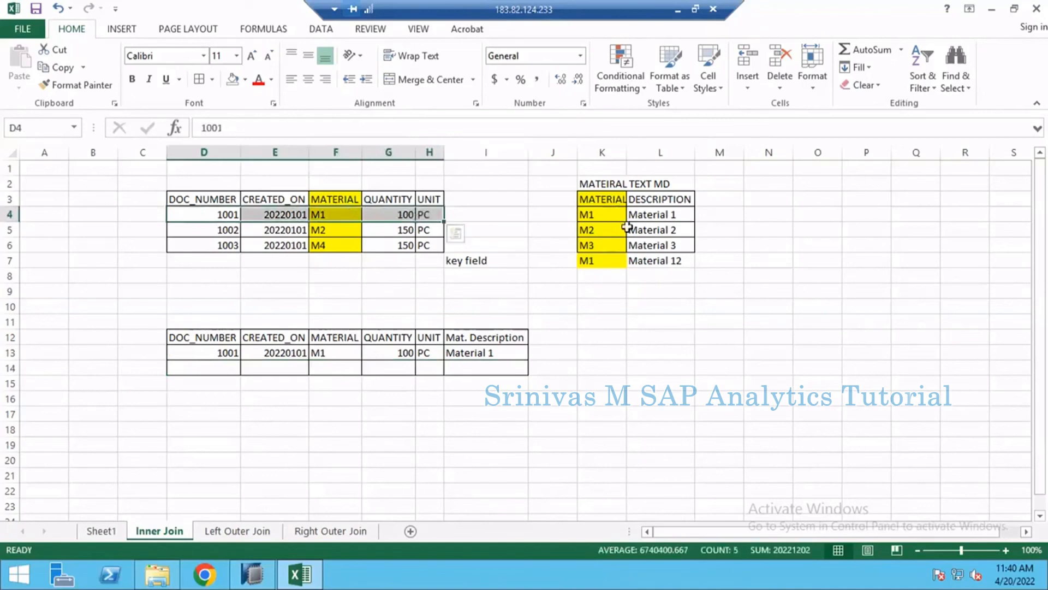
{"action": "left_click", "coordinate": [598, 214]}
{"action": "left_click", "coordinate": [556, 215]}
{"action": "type", "text": "X"}
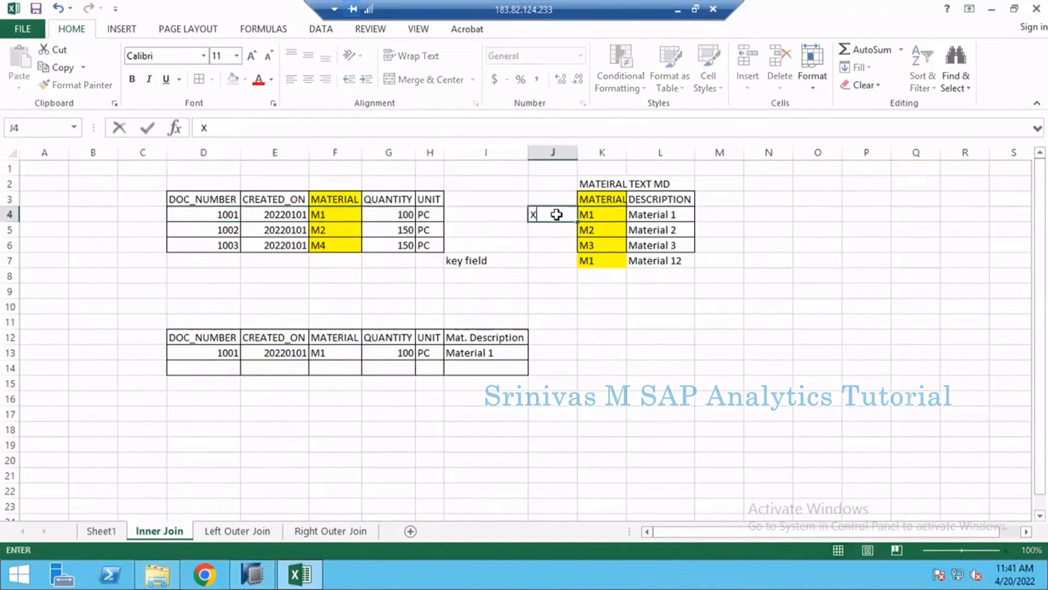
{"action": "key", "text": "Return"}
{"action": "left_click_drag", "start_coordinate": [197, 350], "coordinate": [513, 355]}
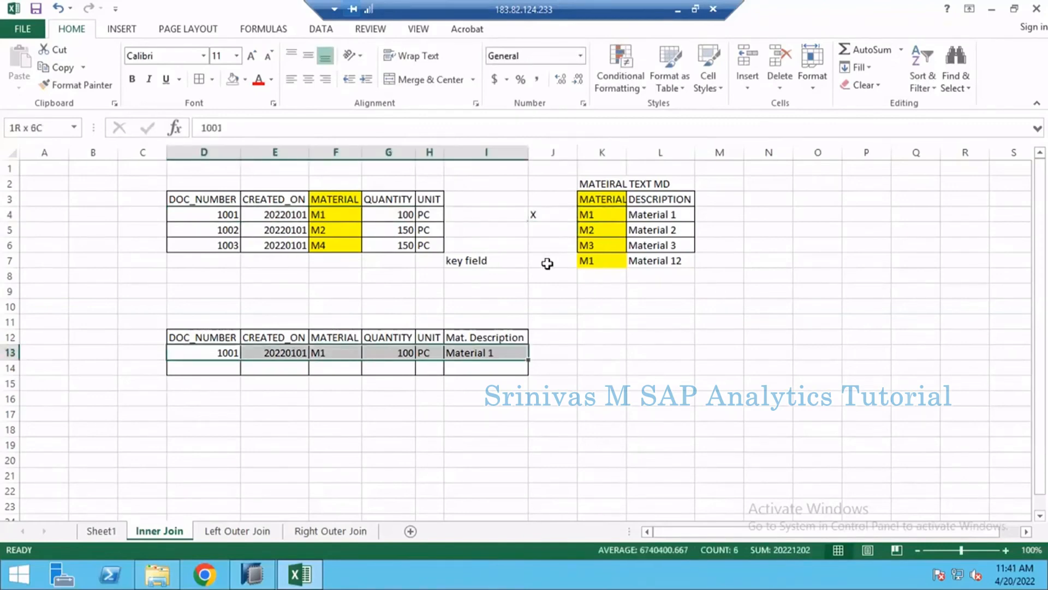
- Mark the second M1 entry, described as Material 12, with an X in cell J7
{"action": "left_click", "coordinate": [543, 213]}
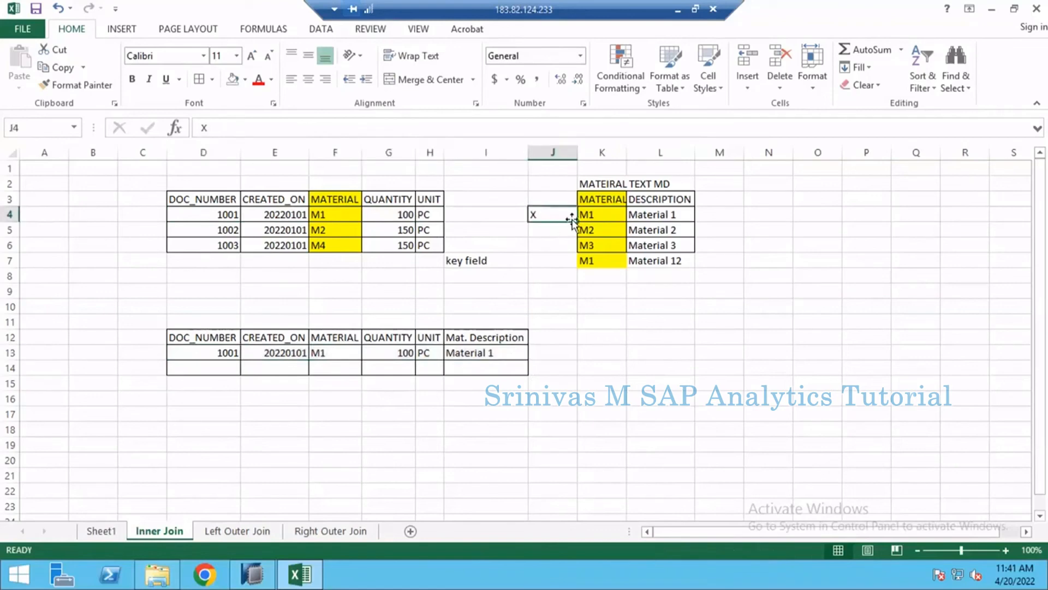
{"action": "left_click", "coordinate": [596, 226]}
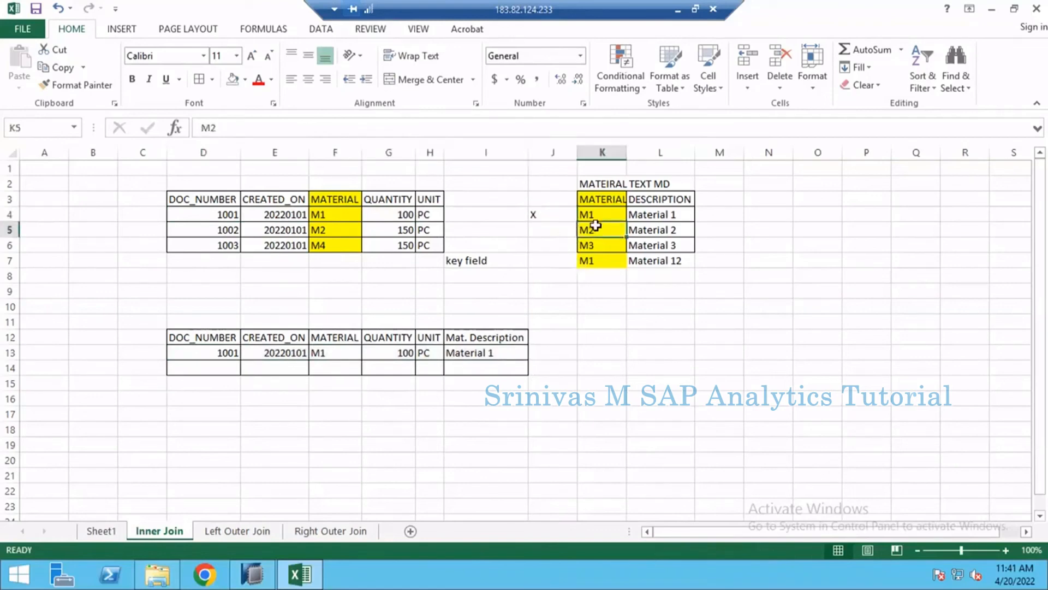
{"action": "left_click_drag", "start_coordinate": [595, 238], "coordinate": [594, 274]}
{"action": "left_click", "coordinate": [563, 260]}
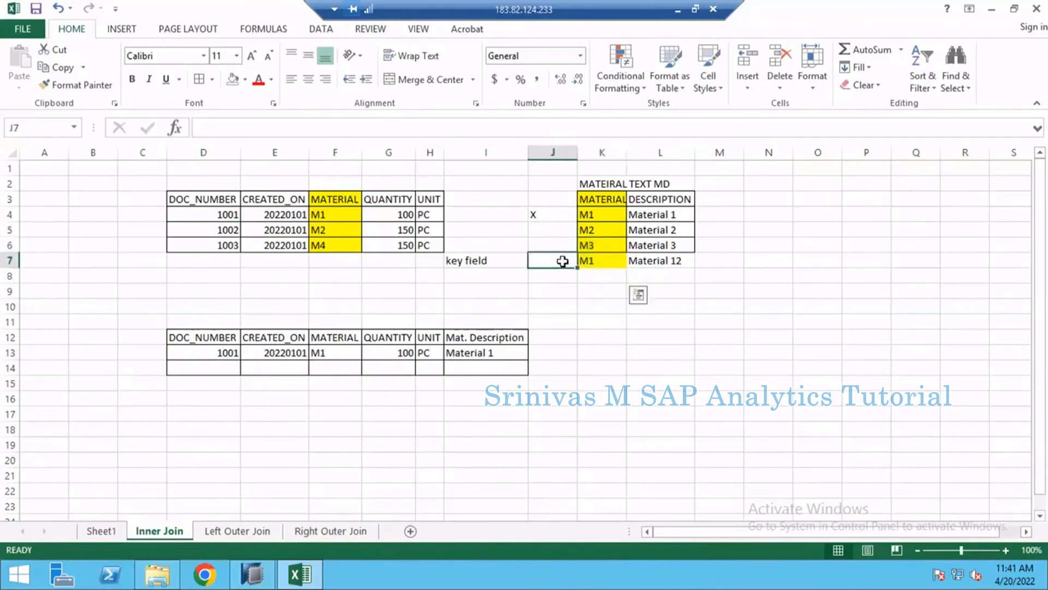
{"action": "type", "text": "X"}
{"action": "key", "text": "Return"}
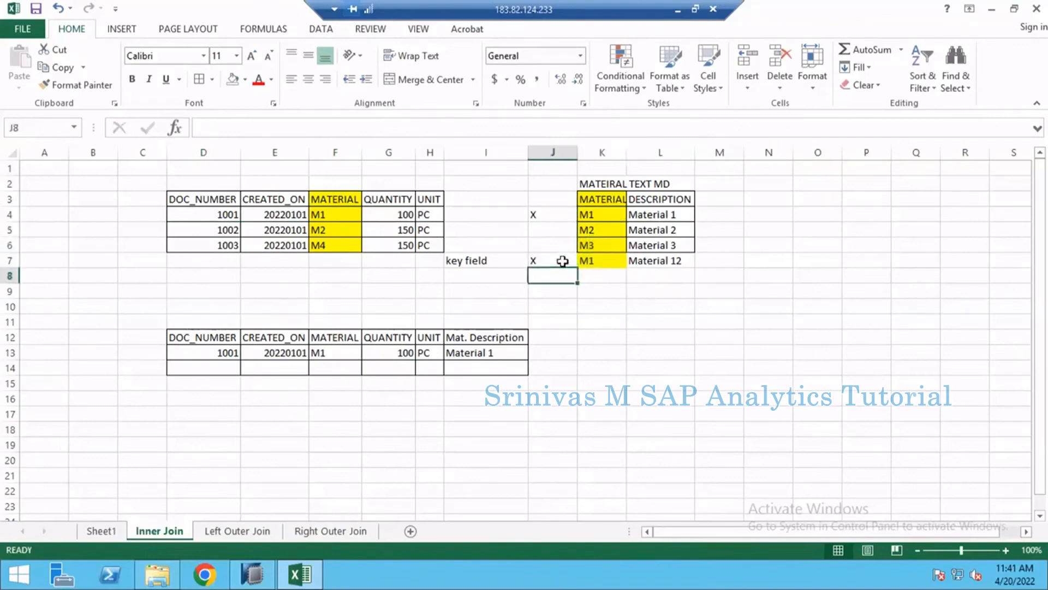
- Copy the document 1001 row from DOC_NUMBER through UNIT into the empty row 14 of the join result
{"action": "left_click_drag", "start_coordinate": [224, 355], "coordinate": [427, 356]}
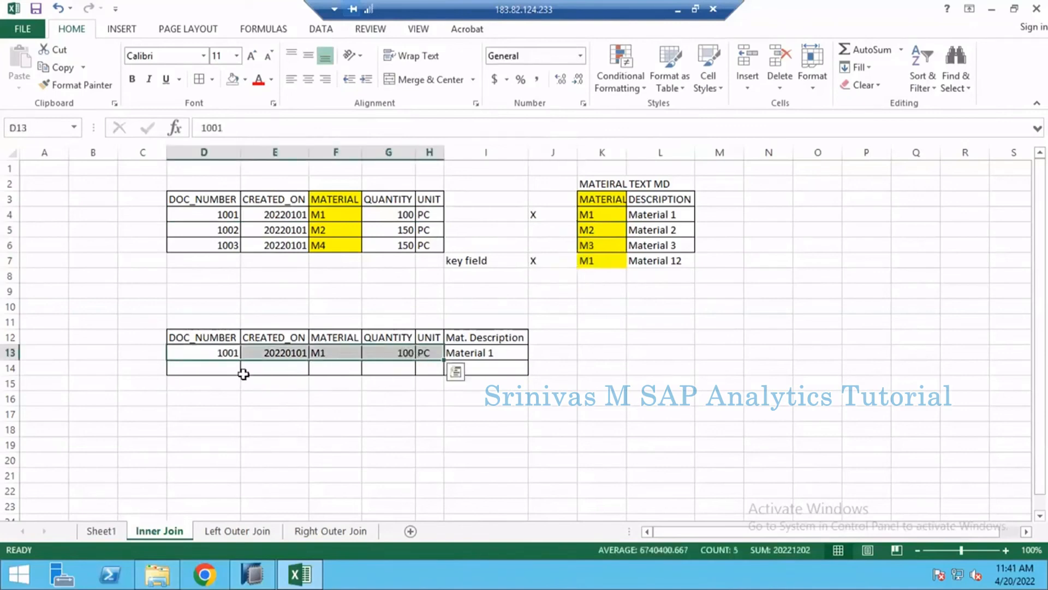
{"action": "key", "text": "ctrl+c"}
{"action": "left_click", "coordinate": [227, 367]}
{"action": "key", "text": "ctrl+v"}
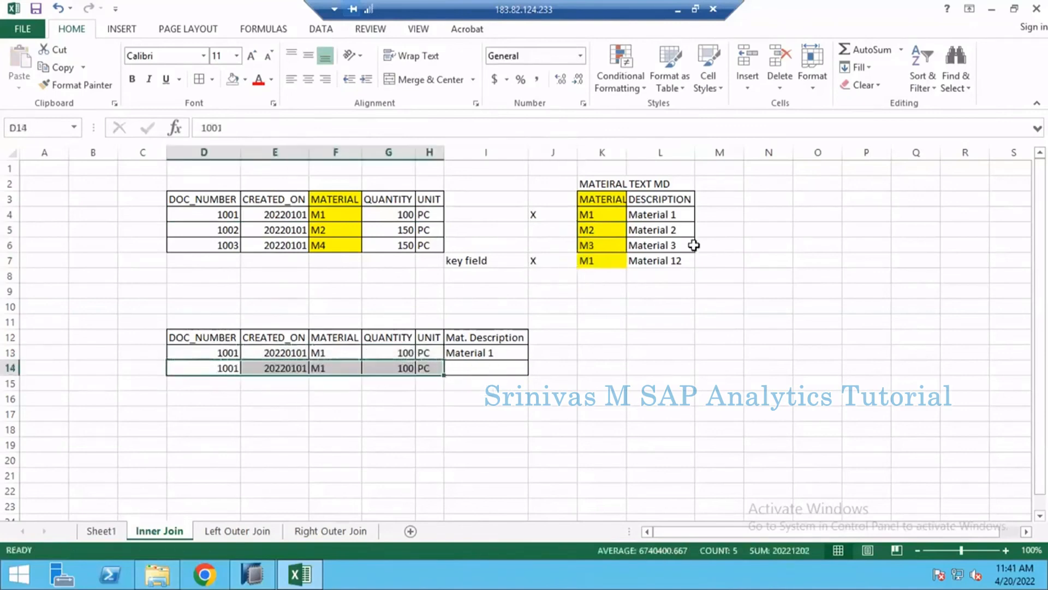
- Copy the description Material 12 from the material text table into the Mat. Description cell of result row 14
{"action": "left_click", "coordinate": [664, 273]}
{"action": "key", "text": "ctrl+c"}
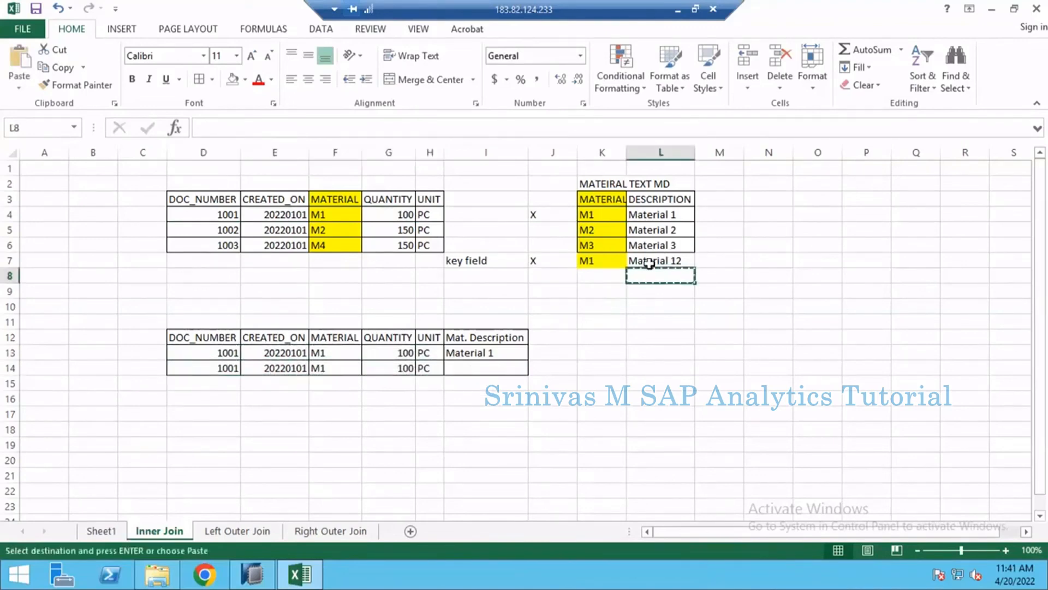
{"action": "left_click", "coordinate": [650, 263]}
{"action": "key", "text": "ctrl+c"}
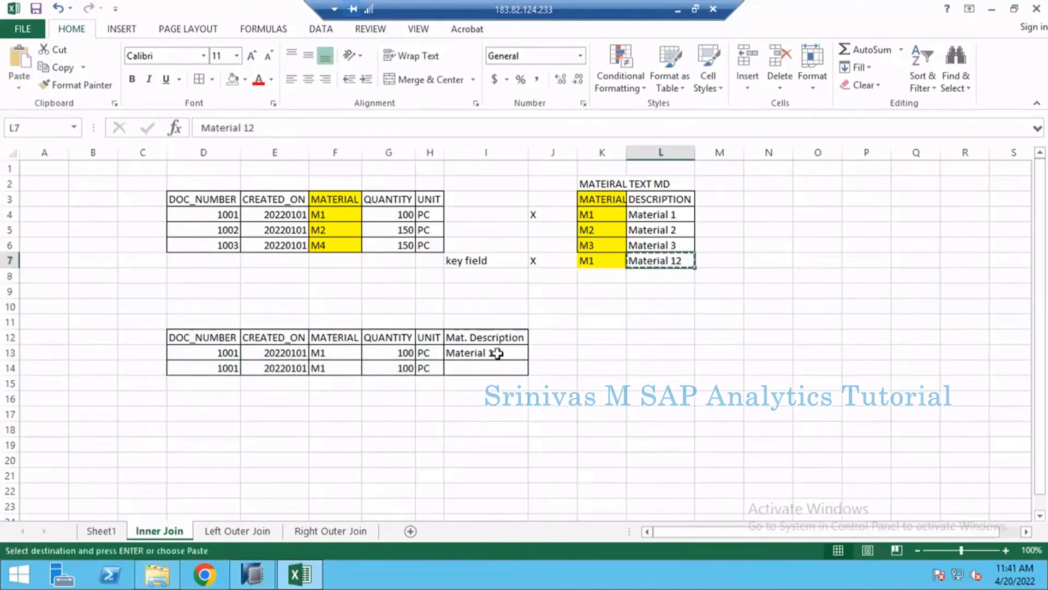
{"action": "left_click", "coordinate": [482, 368]}
{"action": "key", "text": "ctrl+v"}
{"action": "key", "text": "Escape"}
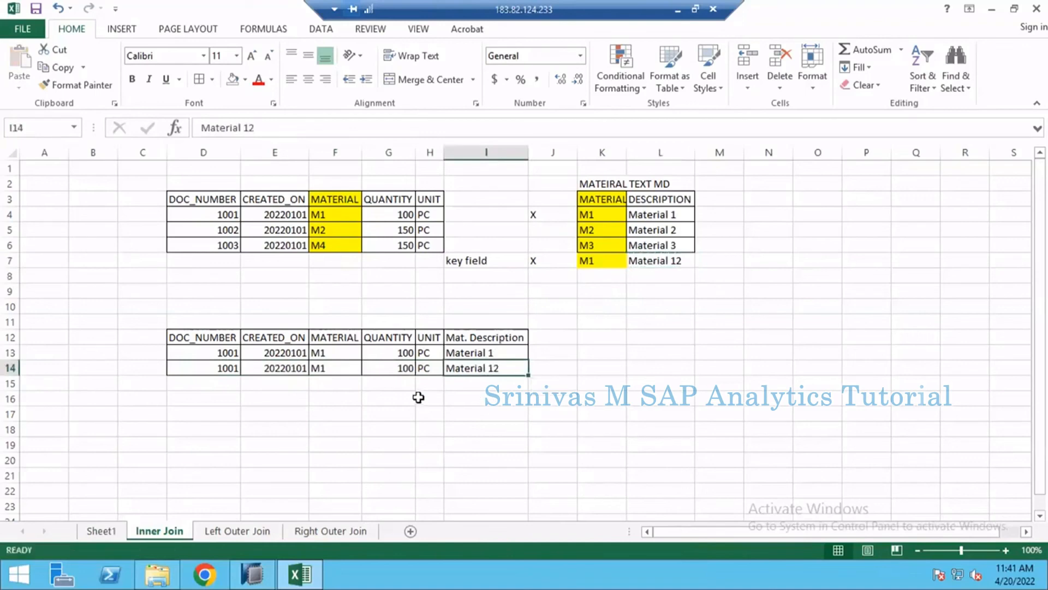
{"action": "left_click", "coordinate": [417, 396]}
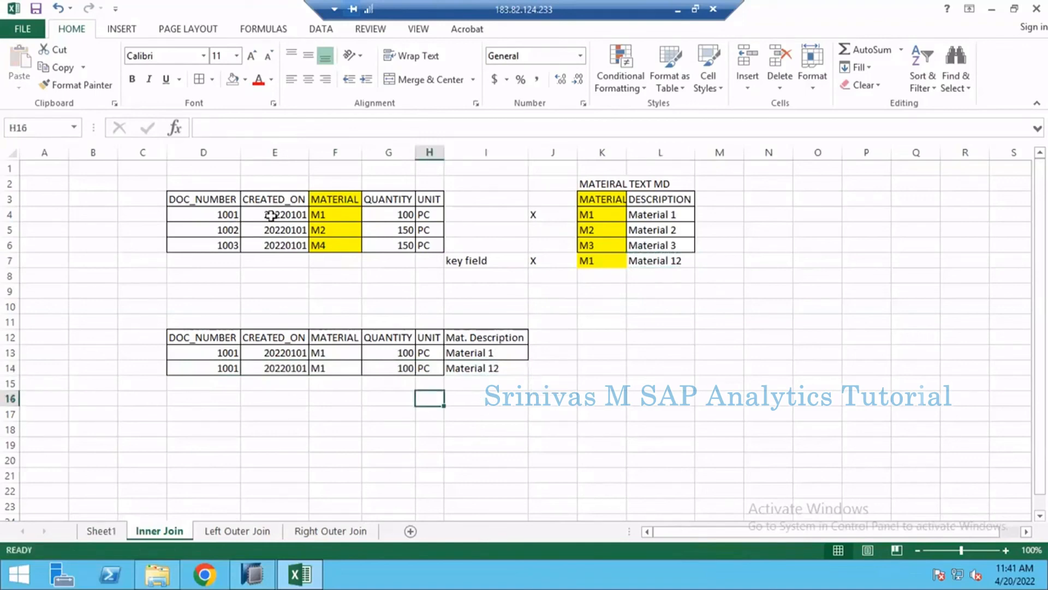
- Compare the source row for document 1001 with its two result rows, their quantities and descriptions, and the M1 entries in the text table
{"action": "left_click_drag", "start_coordinate": [232, 214], "coordinate": [413, 216]}
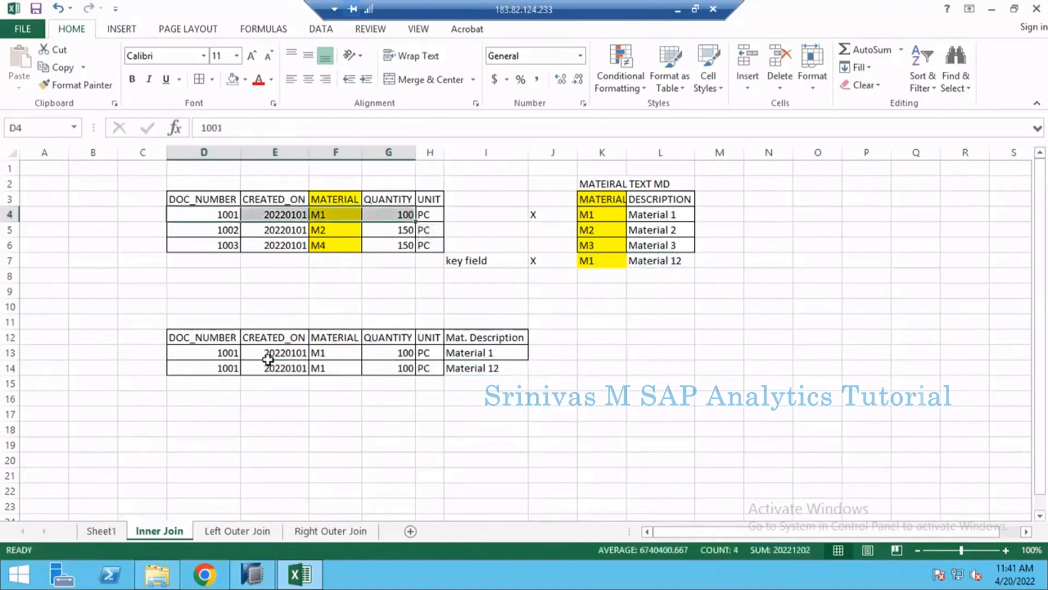
{"action": "left_click_drag", "start_coordinate": [232, 354], "coordinate": [485, 365]}
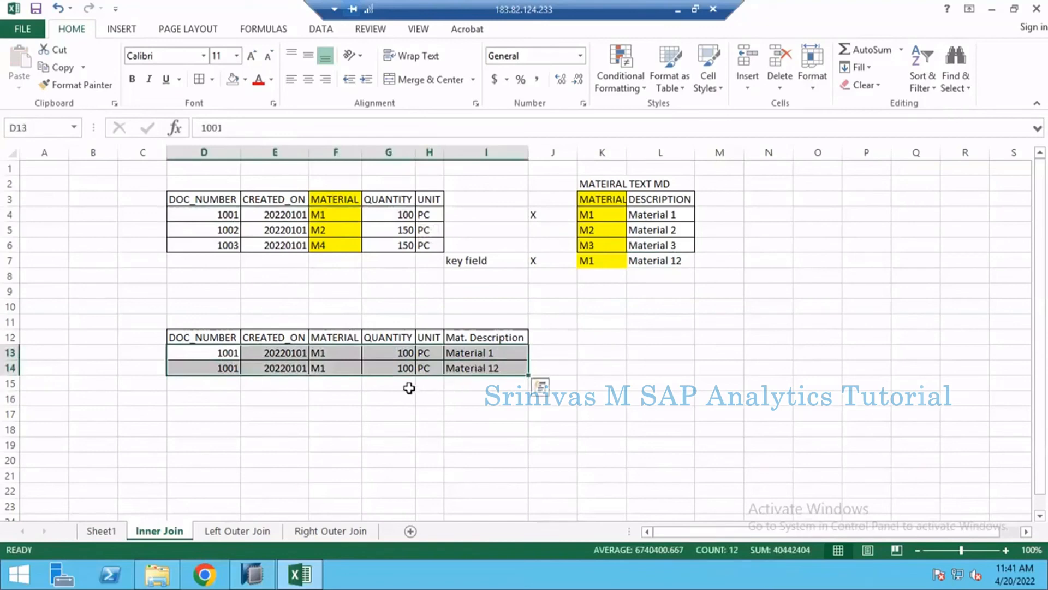
{"action": "left_click_drag", "start_coordinate": [401, 356], "coordinate": [404, 369]}
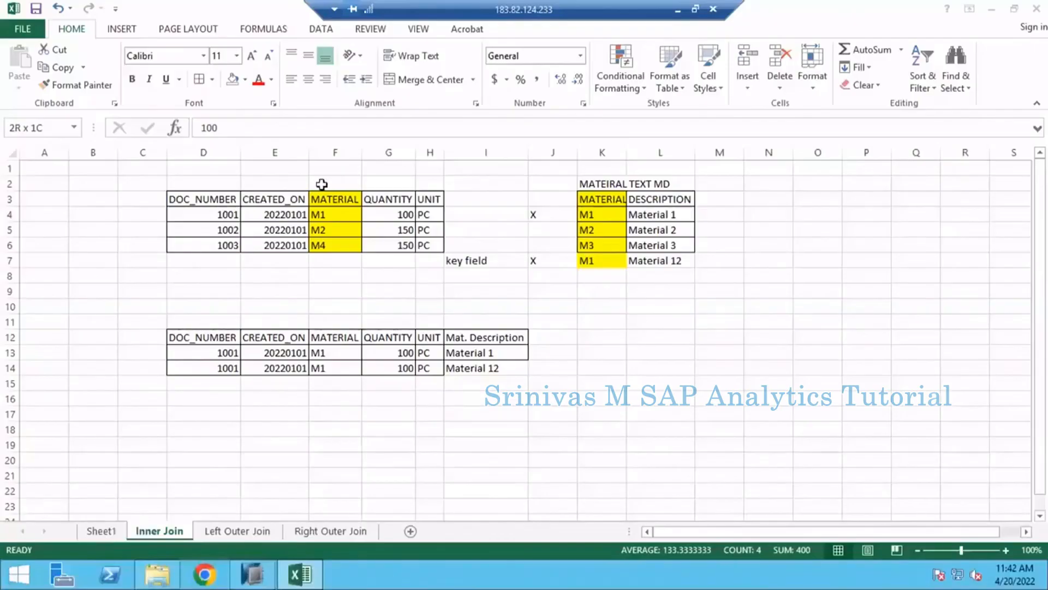
{"action": "left_click", "coordinate": [435, 297]}
{"action": "left_click", "coordinate": [475, 293]}
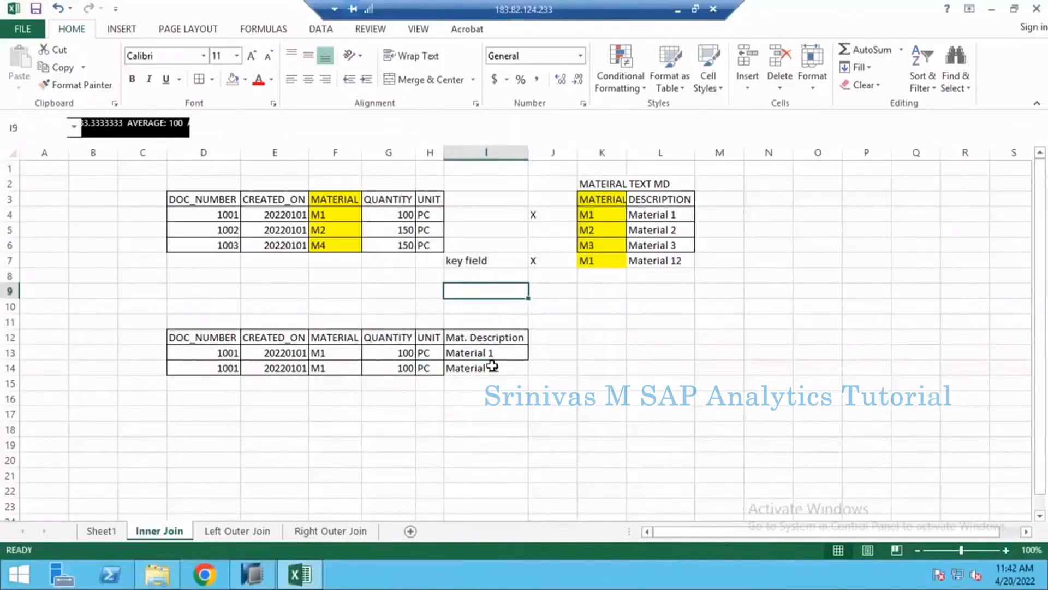
{"action": "left_click", "coordinate": [492, 366]}
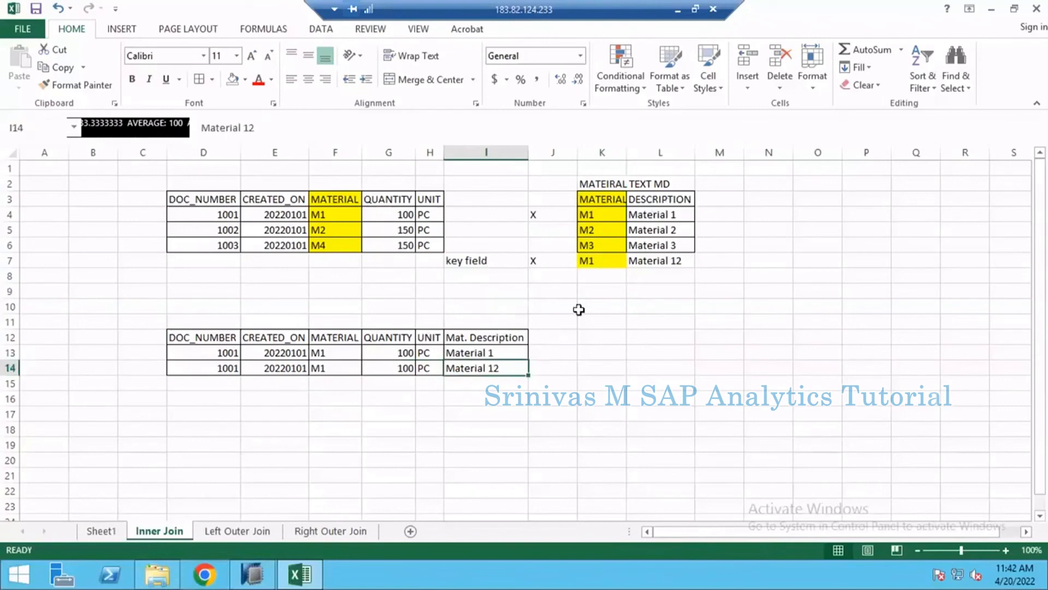
{"action": "left_click", "coordinate": [486, 262]}
{"action": "left_click", "coordinate": [588, 218]}
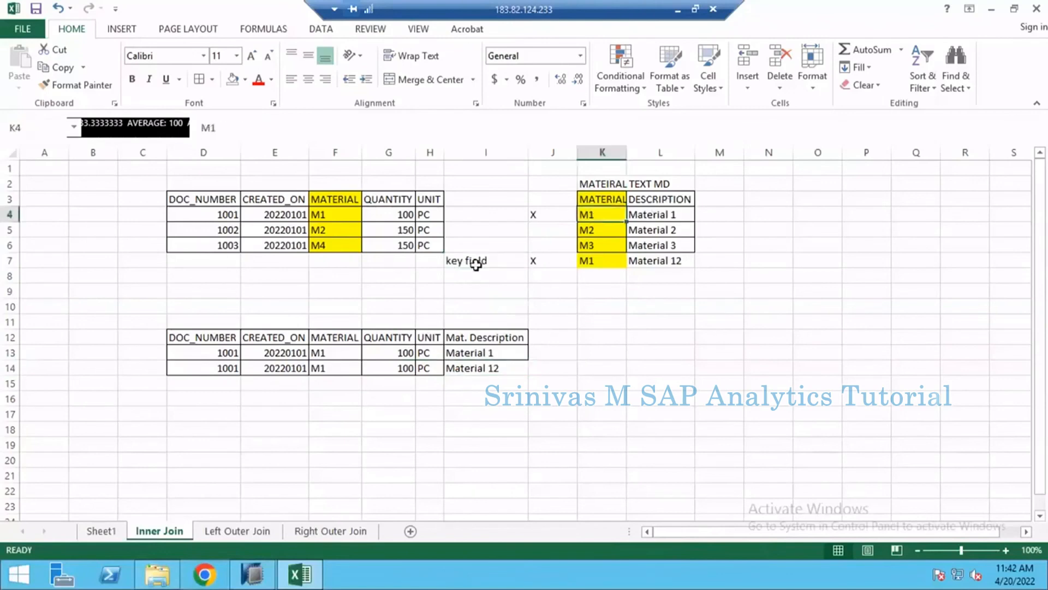
{"action": "left_click", "coordinate": [590, 263]}
{"action": "left_click", "coordinate": [613, 215]}
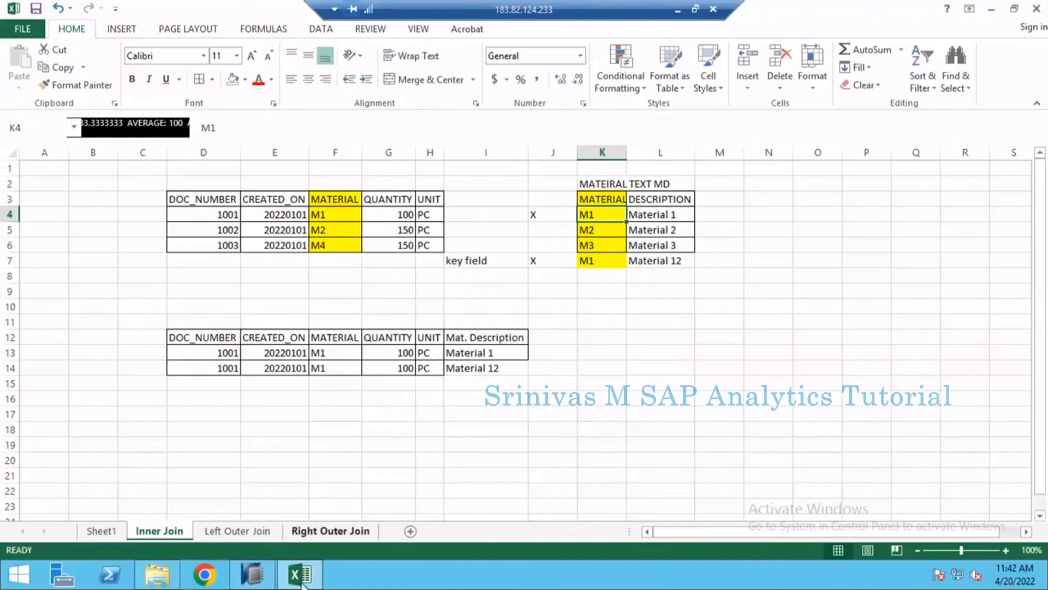
- Compare the two M1 rows and their OBJVERS values in table AN_MATERIAL_2 in SAP HANA Studio, and return to the Excel workbook
{"action": "left_click", "coordinate": [251, 573]}
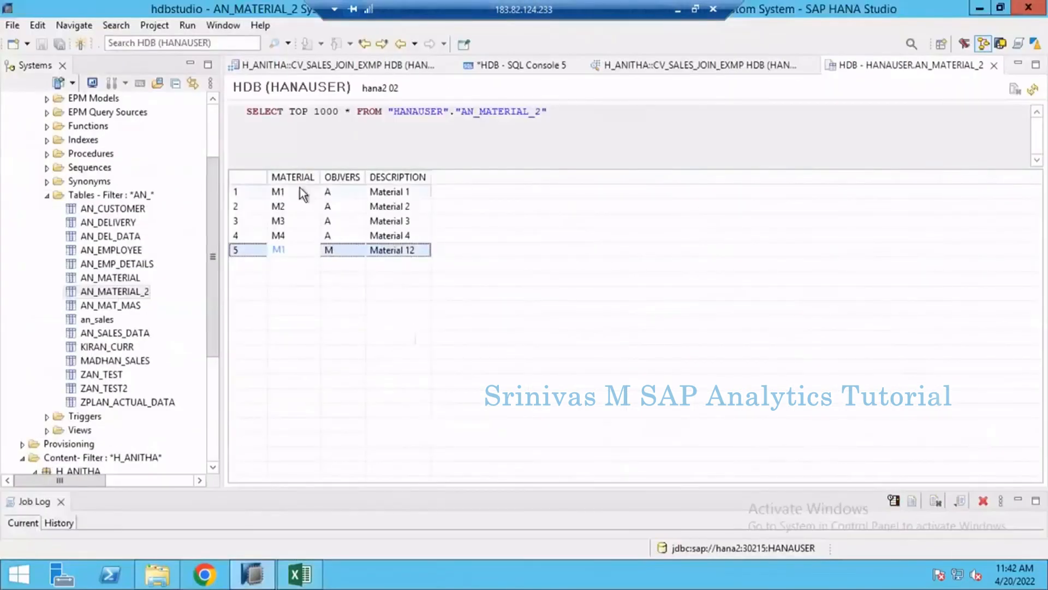
{"action": "left_click", "coordinate": [314, 191]}
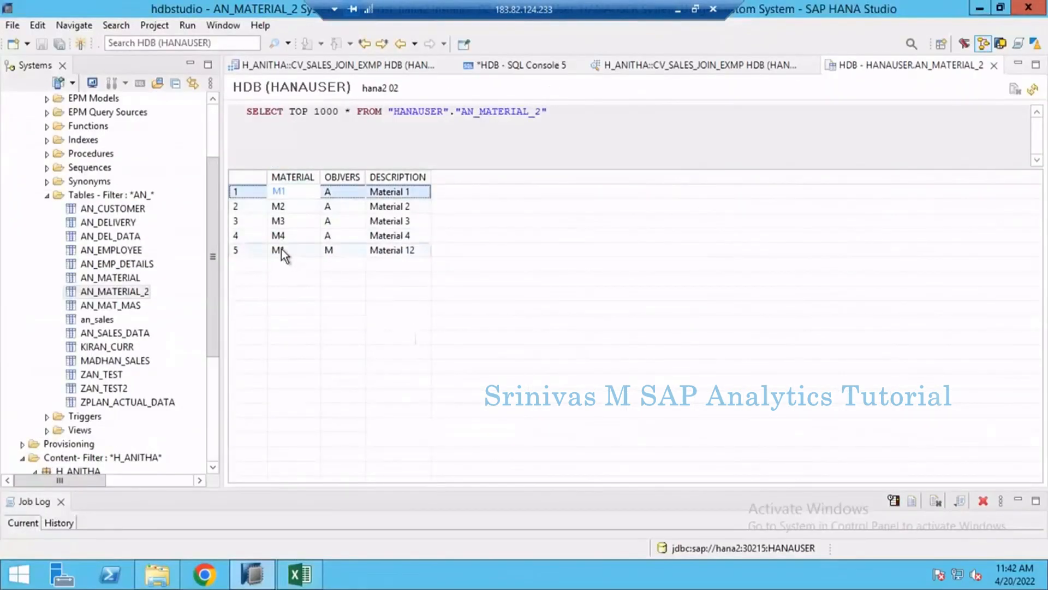
{"action": "left_click", "coordinate": [280, 248]}
{"action": "left_click", "coordinate": [283, 193]}
{"action": "left_click", "coordinate": [286, 247]}
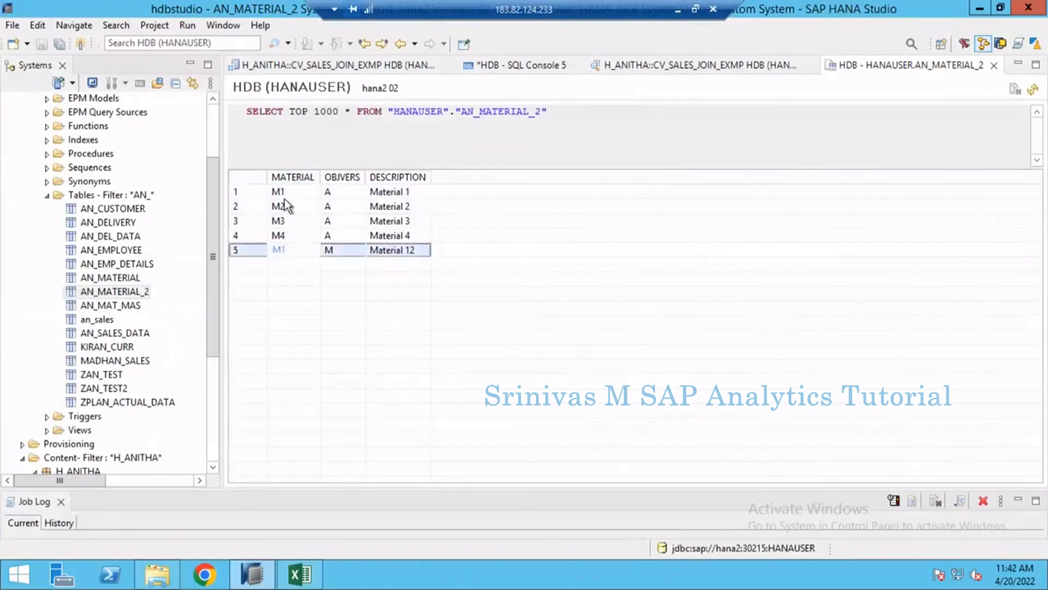
{"action": "left_click", "coordinate": [291, 196]}
{"action": "left_click", "coordinate": [284, 249]}
{"action": "left_click", "coordinate": [283, 194]}
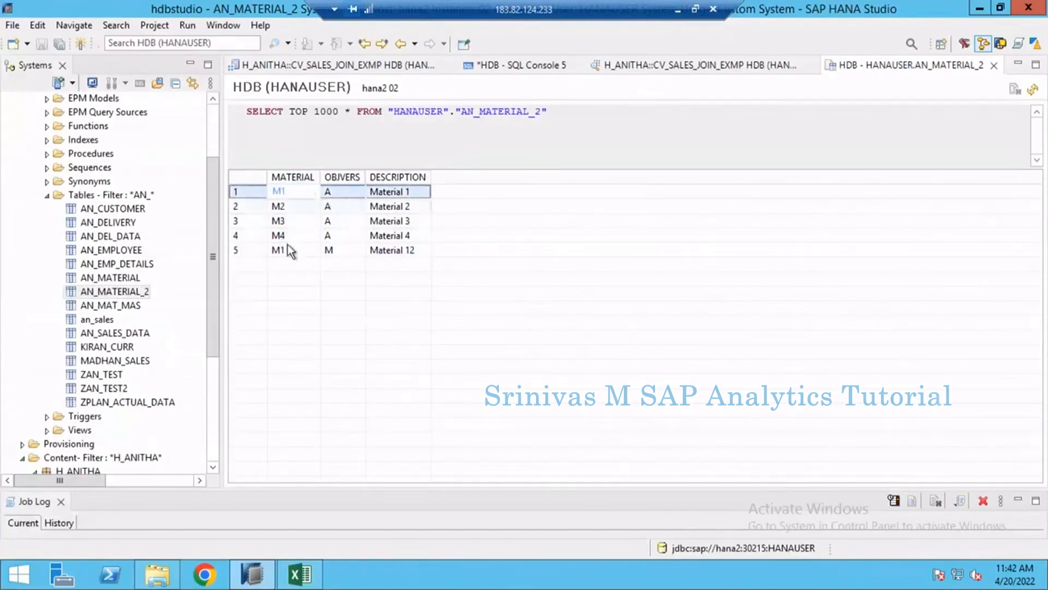
{"action": "left_click", "coordinate": [336, 249]}
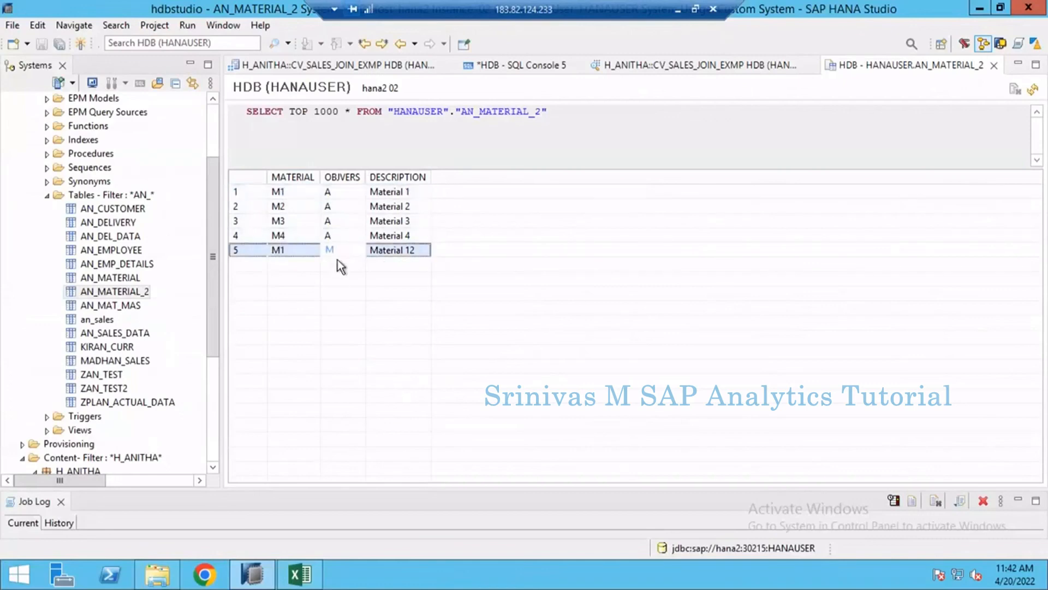
{"action": "left_click", "coordinate": [299, 575]}
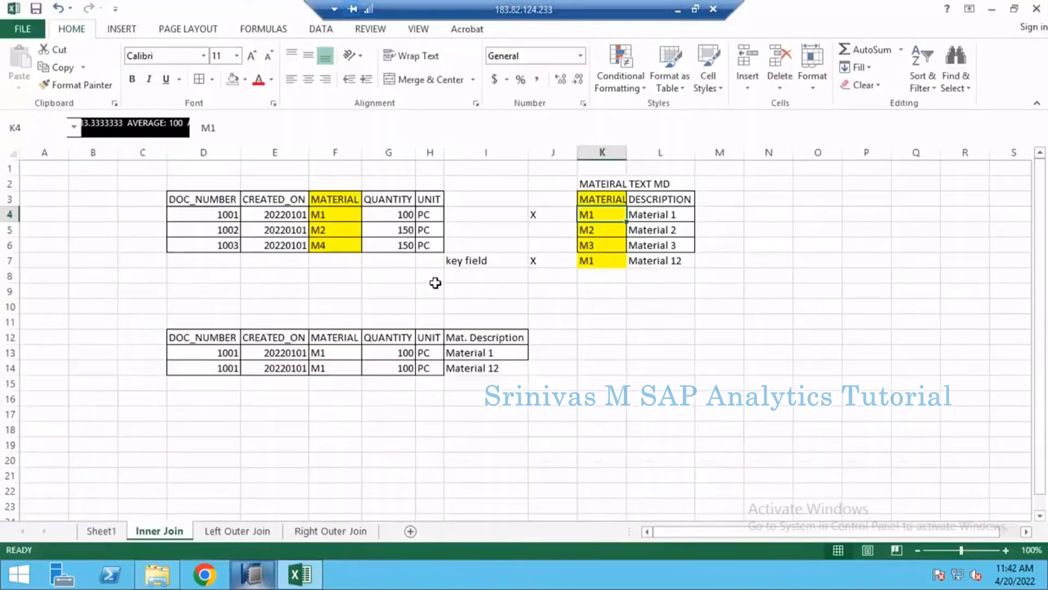
- Switch to SAP HANA Studio and select the Material_MD projection in the CV_SALES_JOIN_EXMP scenario
{"action": "left_click", "coordinate": [258, 576]}
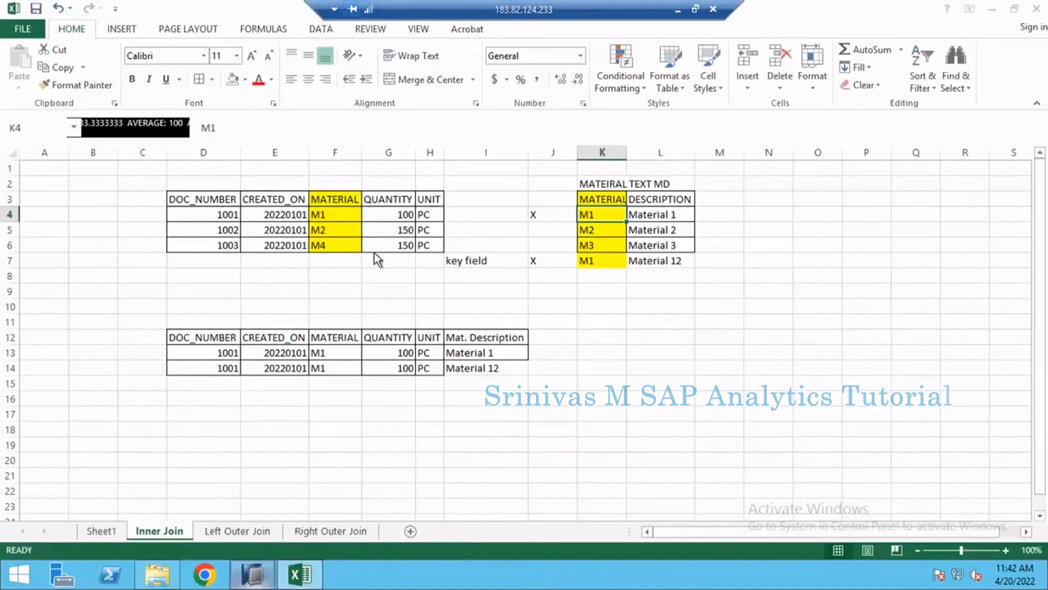
{"action": "left_click", "coordinate": [368, 66]}
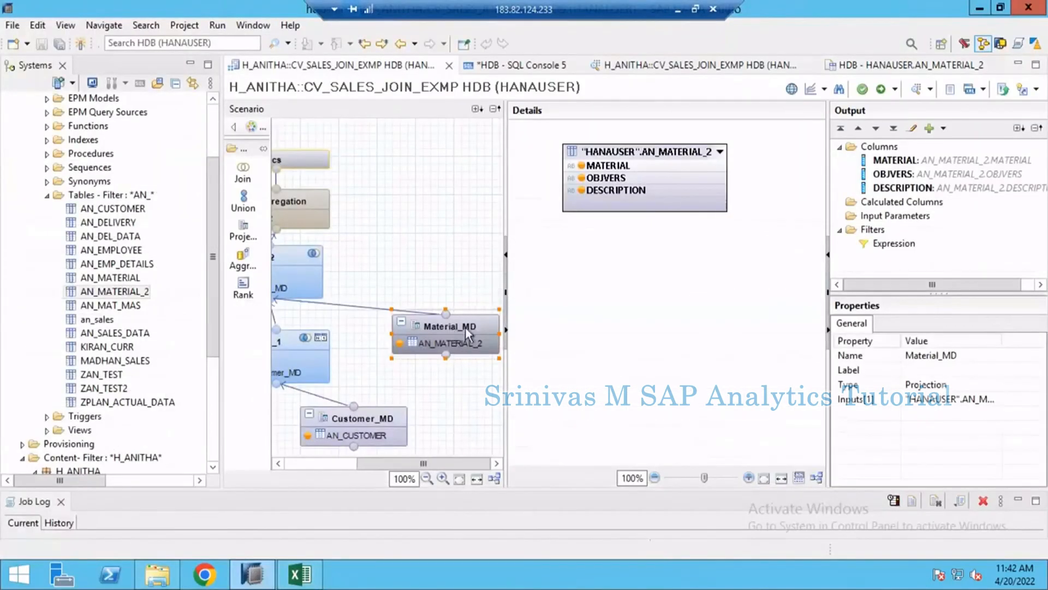
{"action": "left_click", "coordinate": [439, 342]}
{"action": "left_click", "coordinate": [453, 326]}
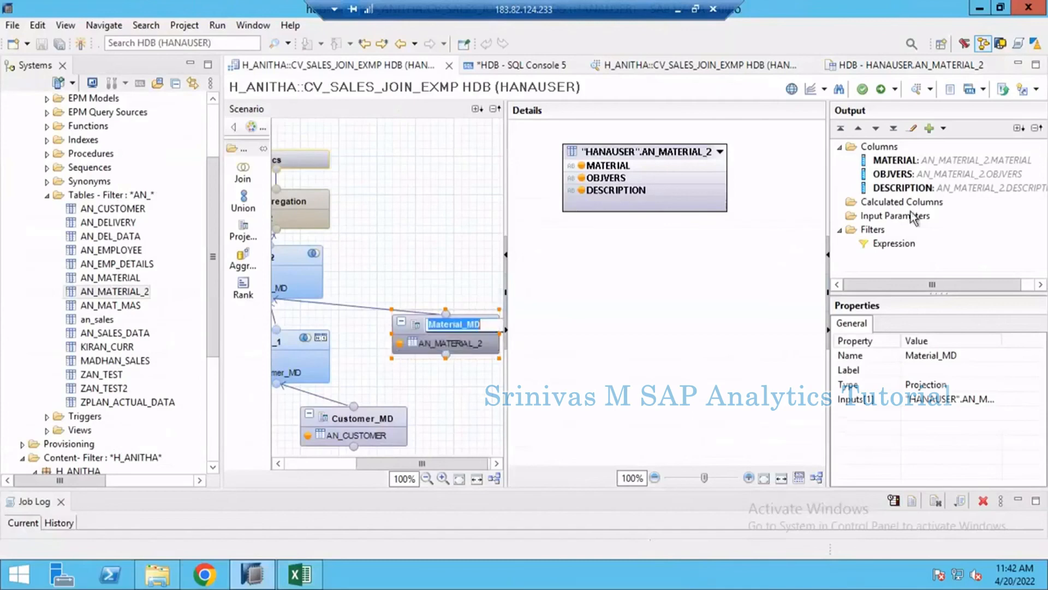
- Try to filter the Material_MD projection by writing the filter expression "OBJVERS" = 'A'
{"action": "double_click", "coordinate": [895, 244]}
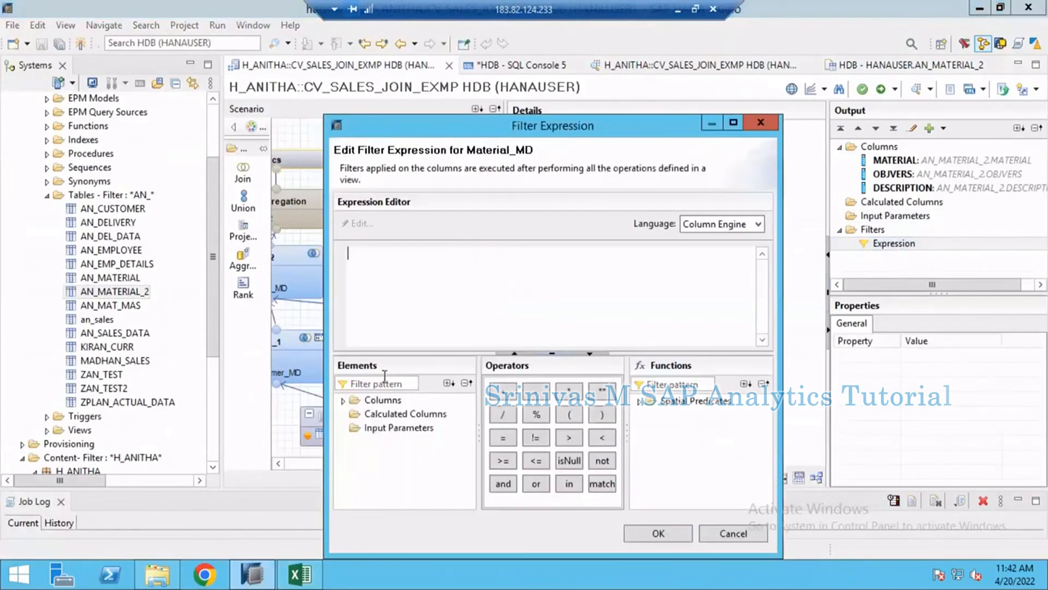
{"action": "left_click", "coordinate": [343, 400]}
{"action": "left_click", "coordinate": [766, 126]}
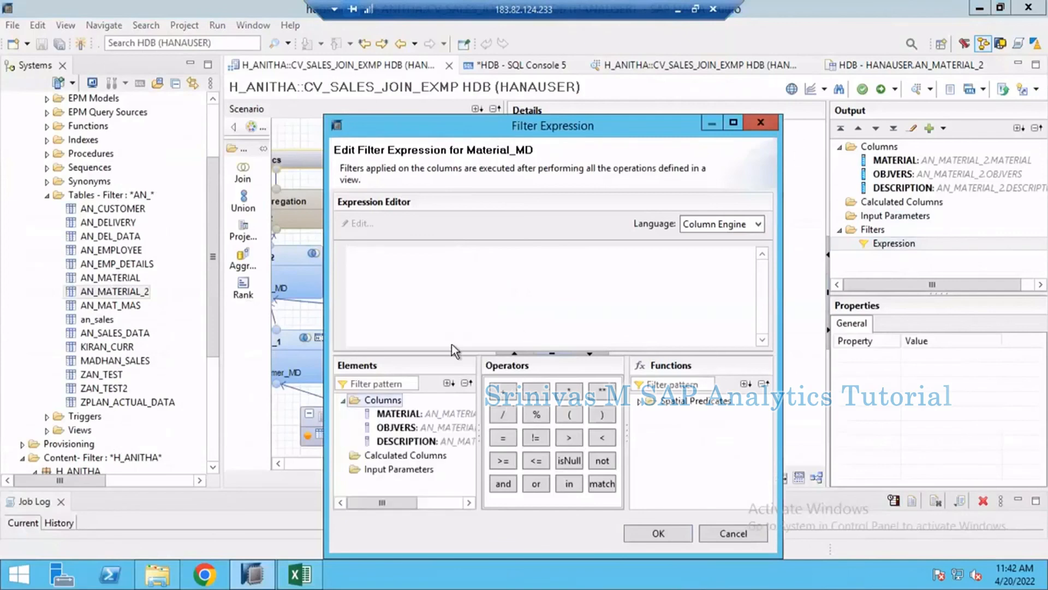
{"action": "left_click", "coordinate": [451, 321]}
{"action": "double_click", "coordinate": [864, 246]}
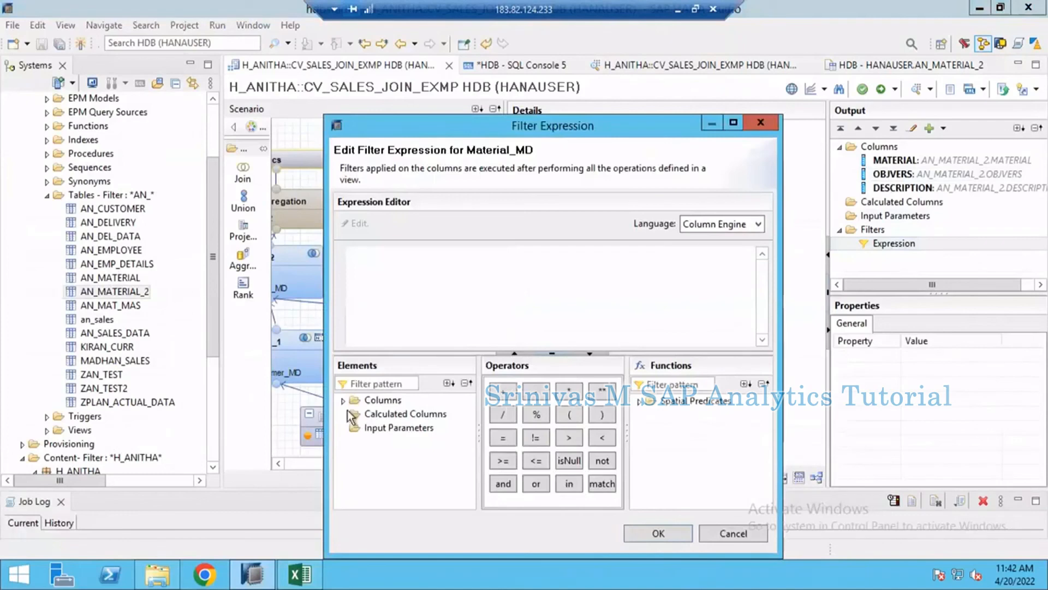
{"action": "left_click", "coordinate": [343, 400]}
{"action": "double_click", "coordinate": [398, 427]}
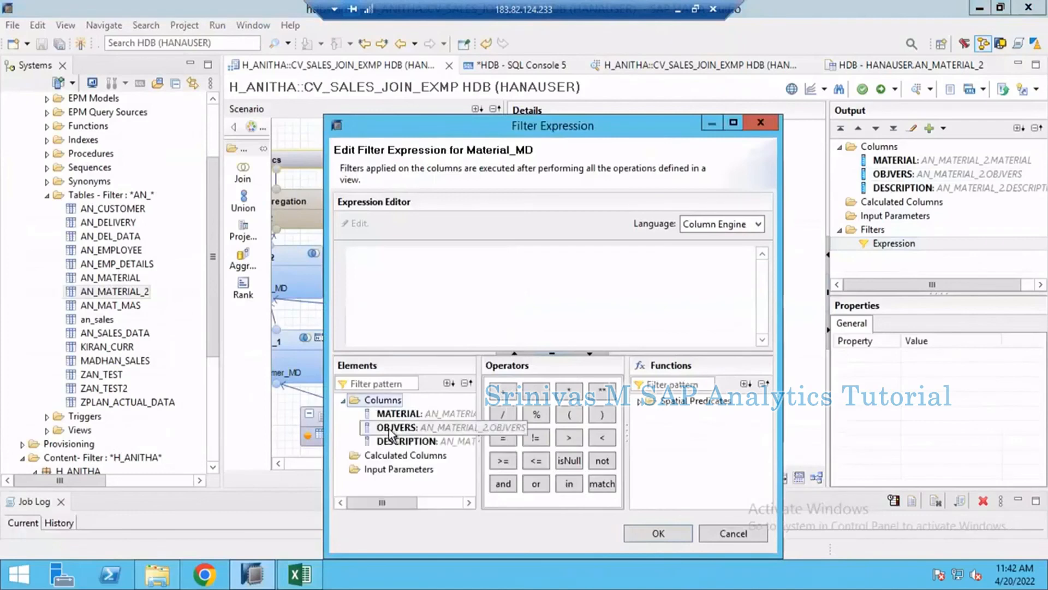
{"action": "left_click", "coordinate": [456, 266]}
{"action": "type", "text": "="}
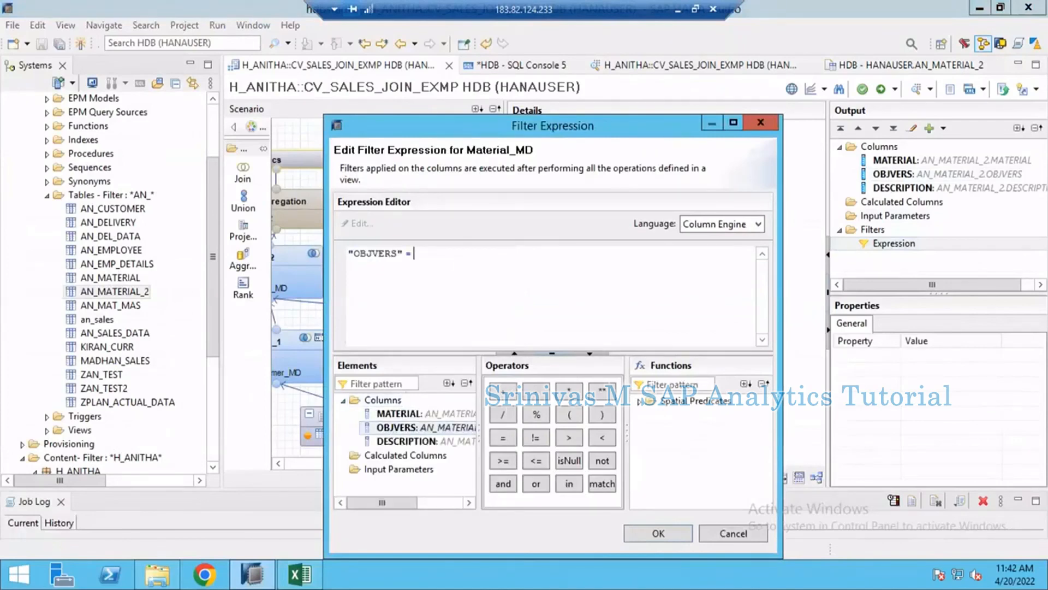
{"action": "type", "text": " 'A'"}
- Apply a filter to the OBJVERS column of Material_MD with operator Equal and value A from the value help
{"action": "right_click", "coordinate": [900, 174]}
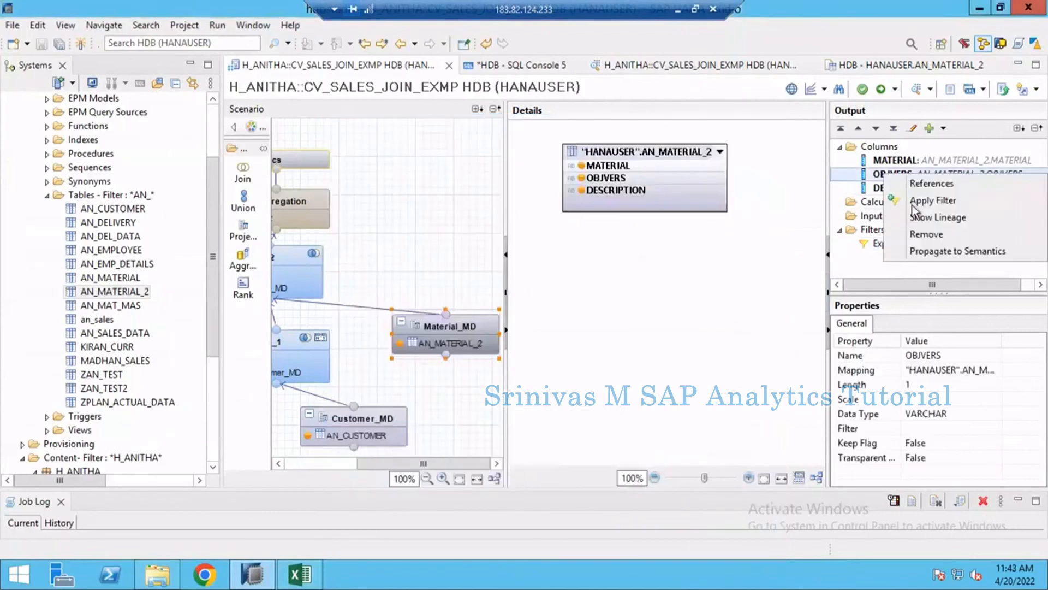
{"action": "left_click", "coordinate": [917, 201]}
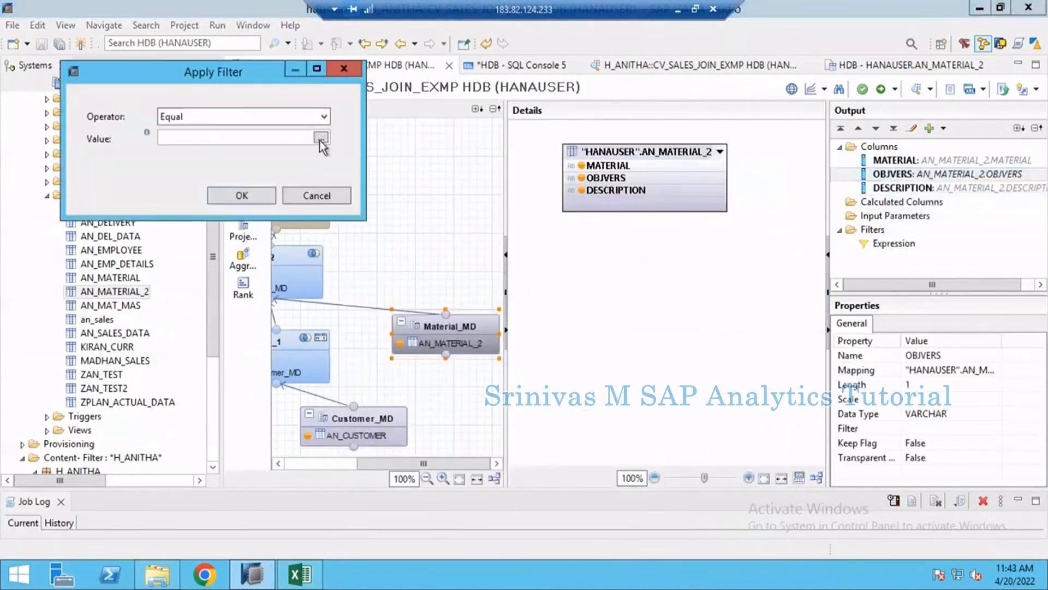
{"action": "left_click", "coordinate": [321, 139]}
{"action": "left_click", "coordinate": [137, 106]}
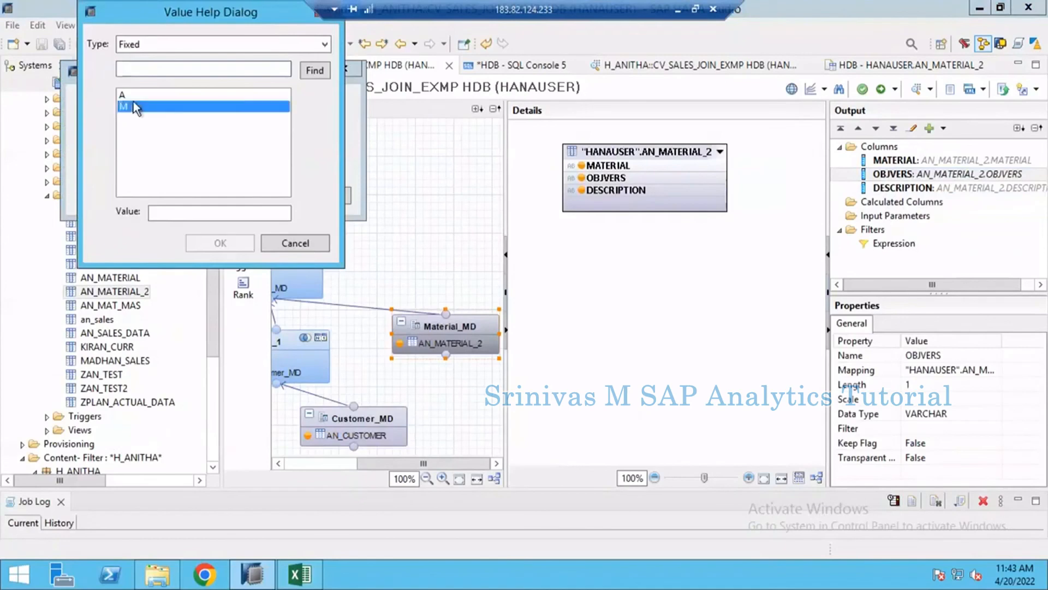
{"action": "double_click", "coordinate": [133, 96]}
{"action": "left_click", "coordinate": [242, 196]}
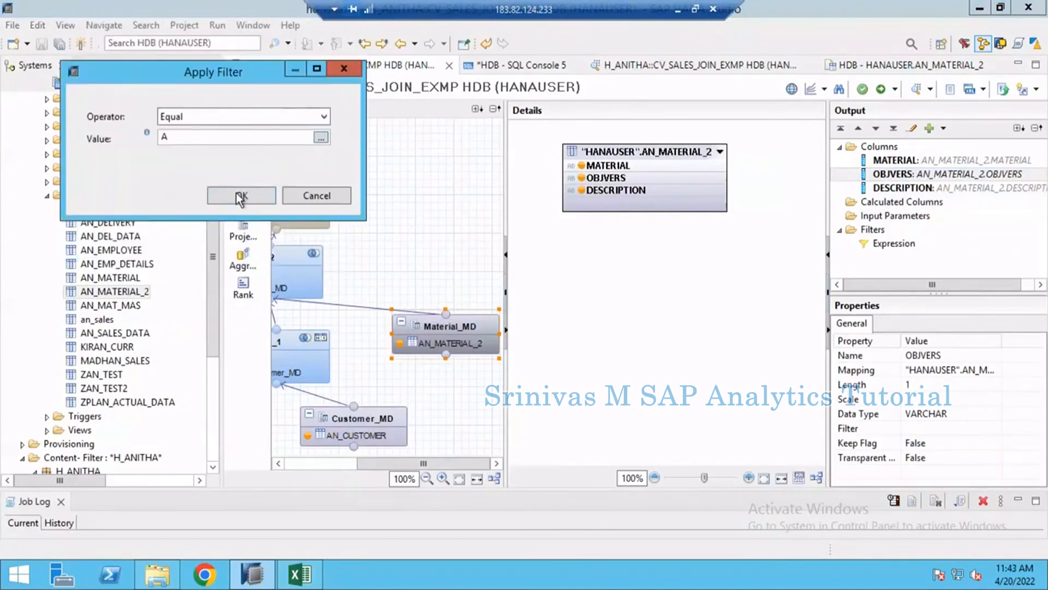
- Check the filter expression of Material_MD without changing it, and activate the CV_SALES_JOIN_EXMP calculation view
{"action": "double_click", "coordinate": [893, 244]}
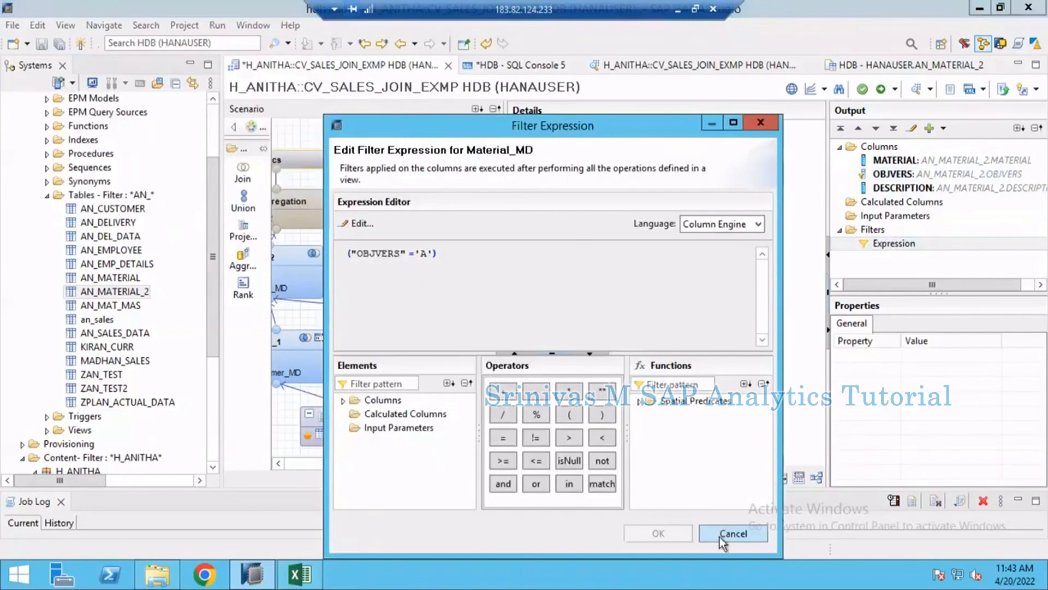
{"action": "left_click", "coordinate": [720, 535]}
{"action": "left_click", "coordinate": [885, 92]}
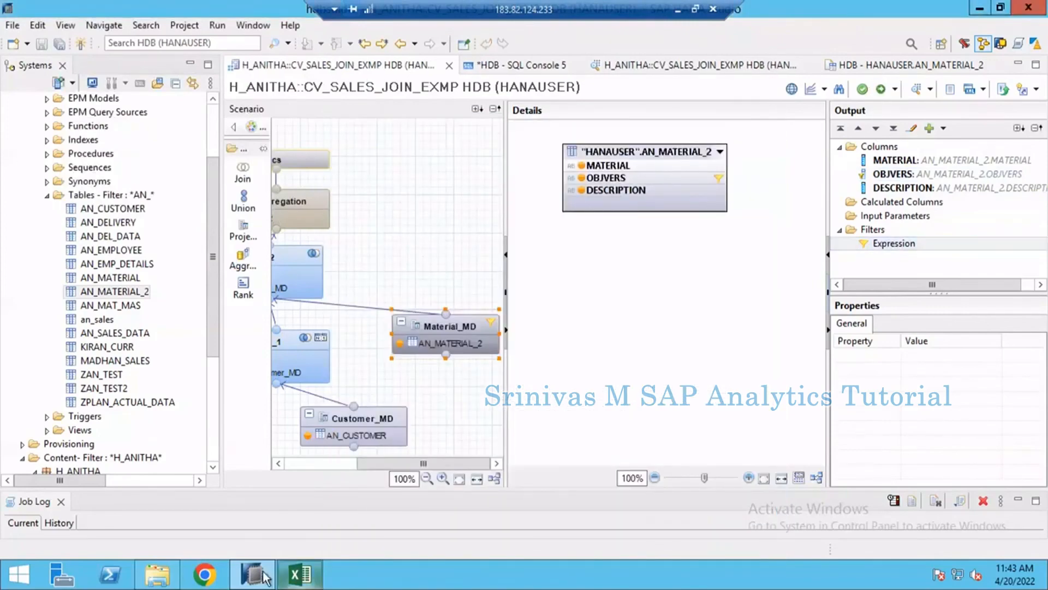
- Check the M1 rows in the AN_MATERIAL_2 table data and refresh the raw data preview of CV_SALES_JOIN_EXMP
{"action": "left_click", "coordinate": [295, 579]}
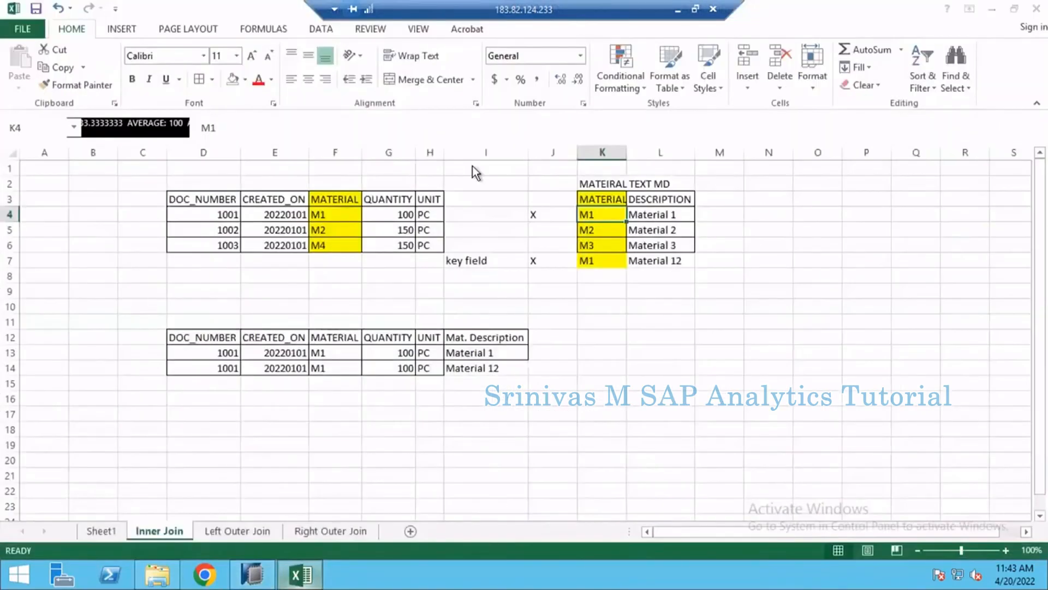
{"action": "key", "text": "alt+Tab"}
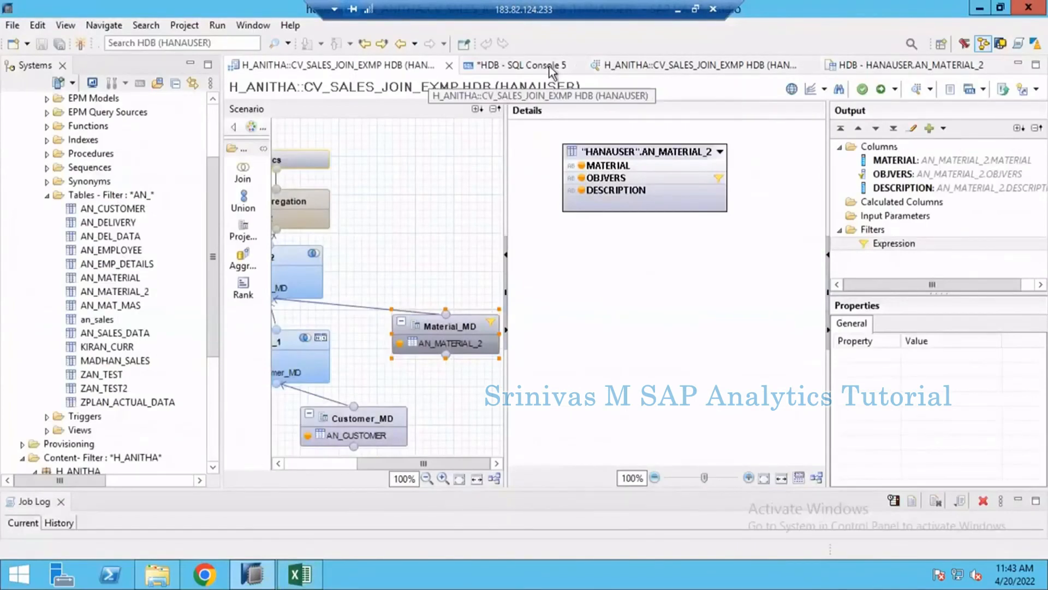
{"action": "left_click", "coordinate": [861, 64]}
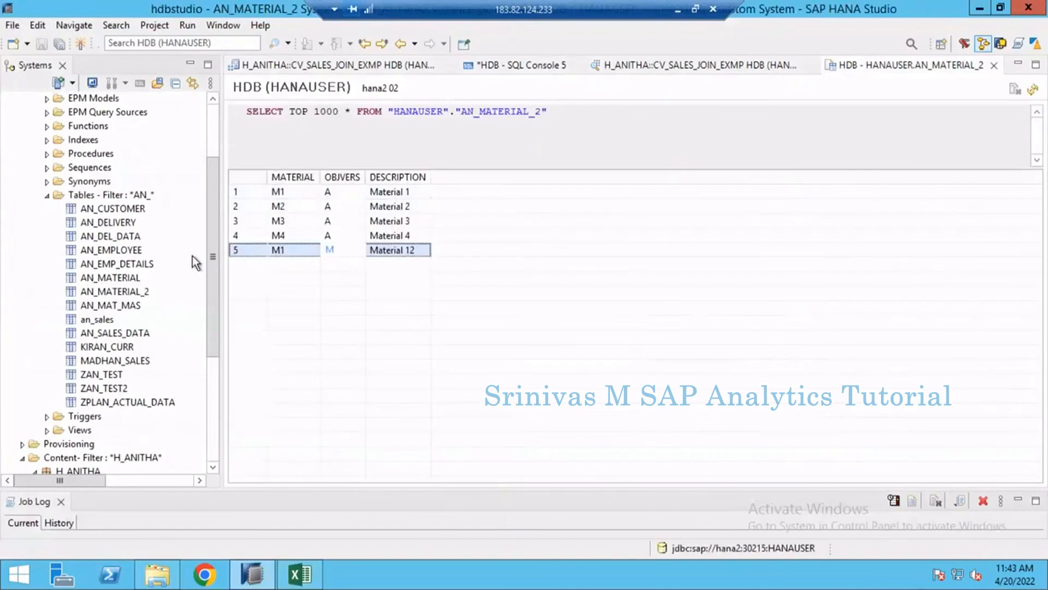
{"action": "left_click", "coordinate": [357, 191]}
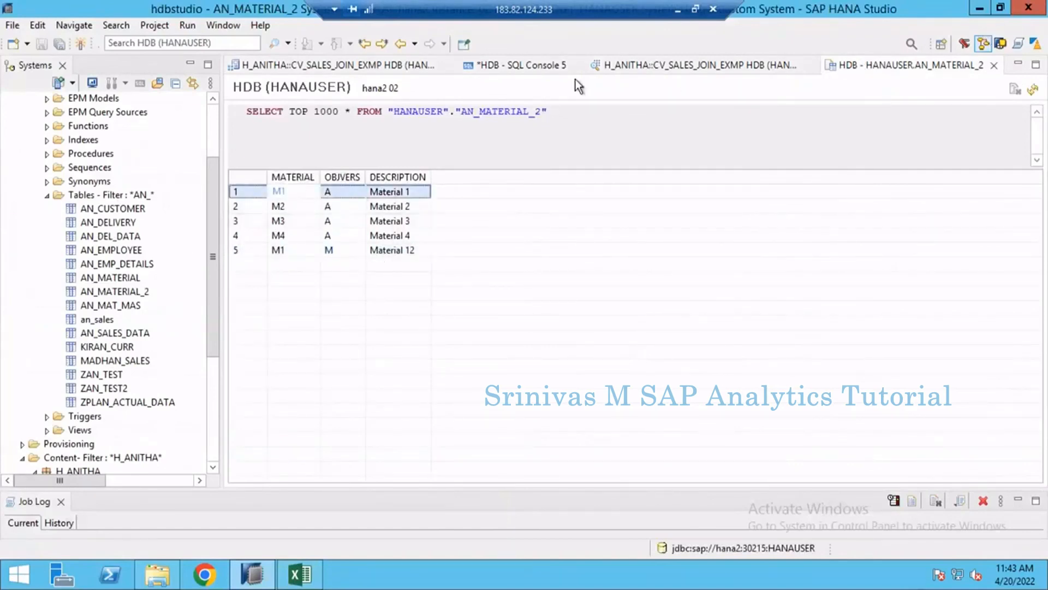
{"action": "left_click", "coordinate": [634, 66]}
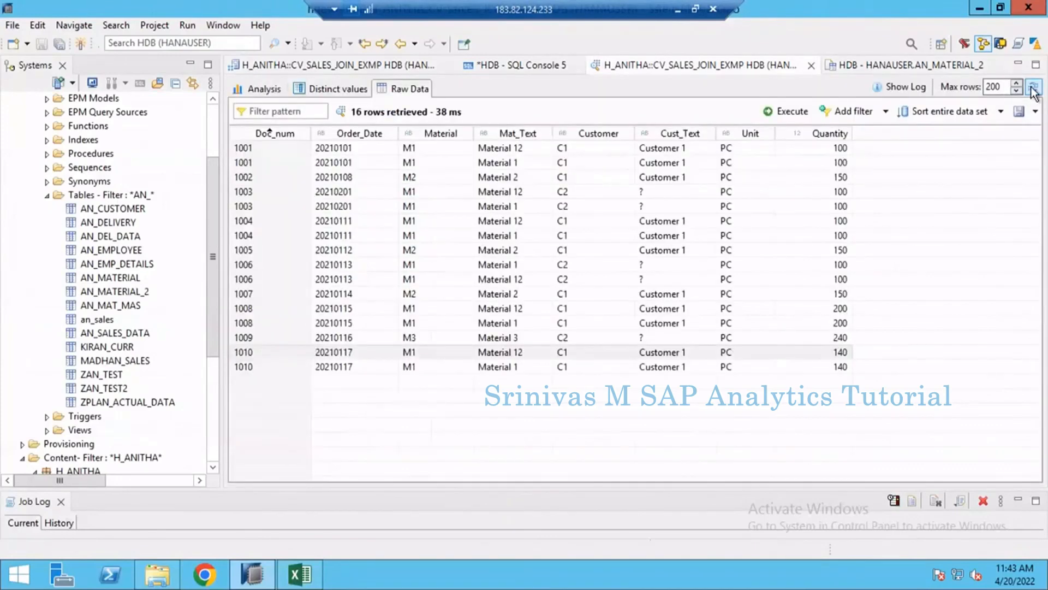
{"action": "left_click", "coordinate": [1033, 88]}
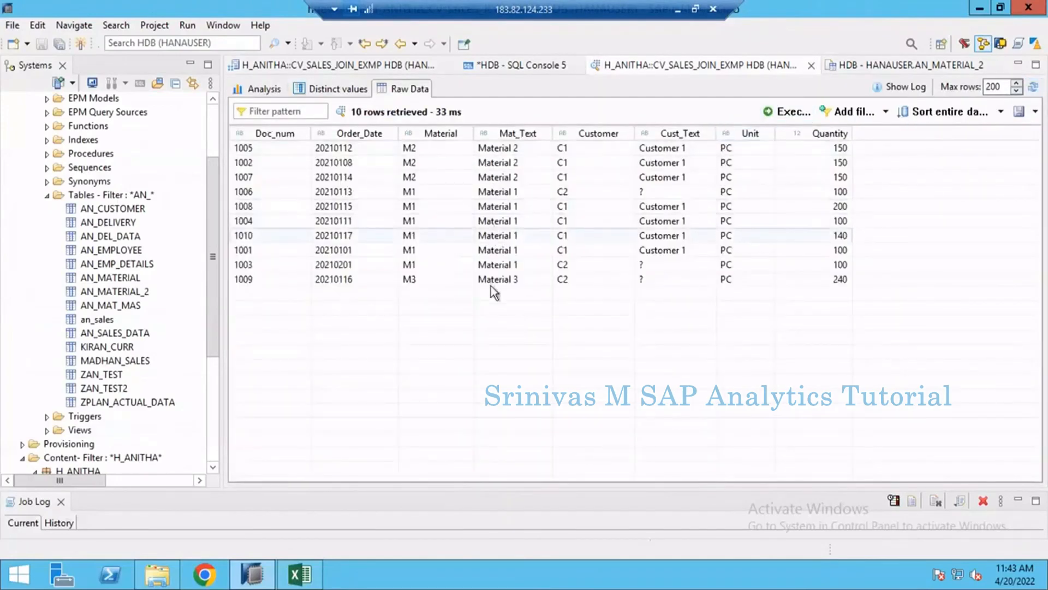
- Return to the CV_SALES_JOIN_EXMP scenario, widen its diagram area and auto-arrange the nodes so the whole view fits
{"action": "left_click", "coordinate": [331, 62]}
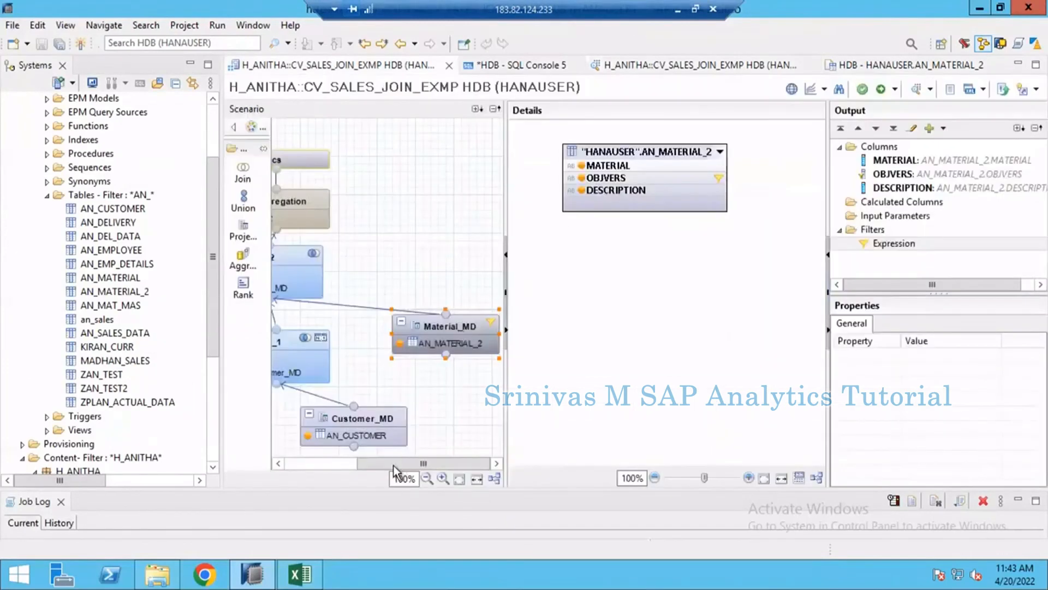
{"action": "left_click_drag", "start_coordinate": [394, 465], "coordinate": [305, 464]}
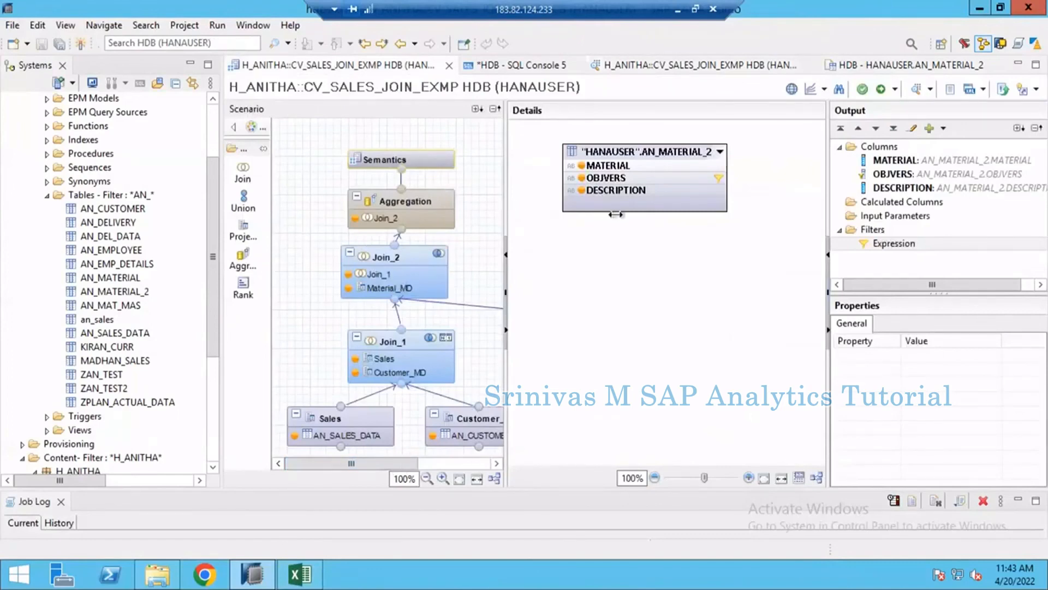
{"action": "left_click_drag", "start_coordinate": [616, 214], "coordinate": [612, 214]}
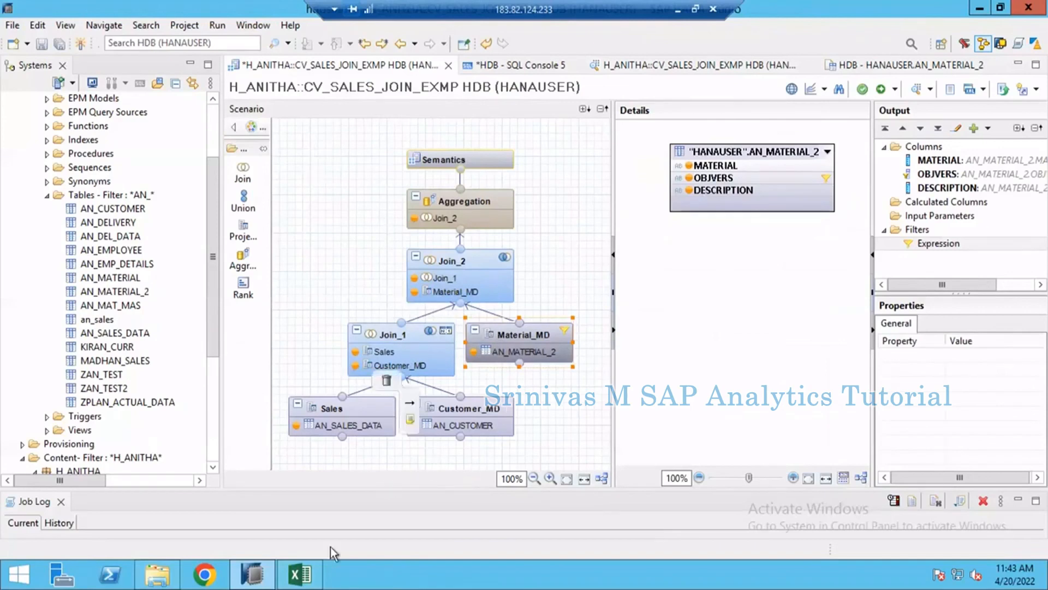
- Review the list of join operations on Sheet1 of the Excel workbook, and return to SAP HANA Studio
{"action": "left_click", "coordinate": [312, 575]}
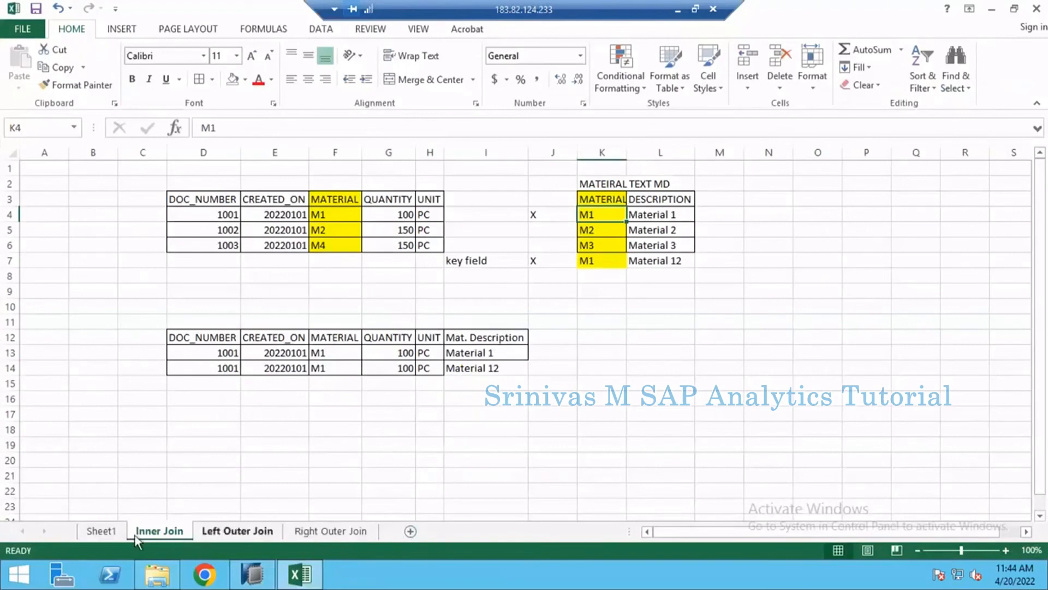
{"action": "left_click", "coordinate": [104, 534]}
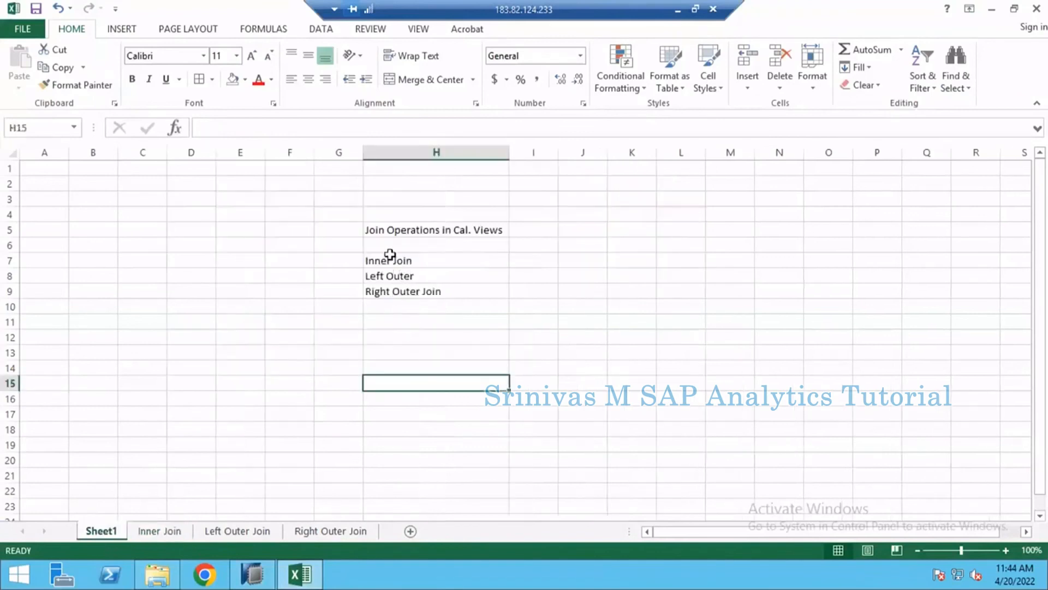
{"action": "left_click_drag", "start_coordinate": [390, 254], "coordinate": [428, 292]}
{"action": "left_click", "coordinate": [428, 399]}
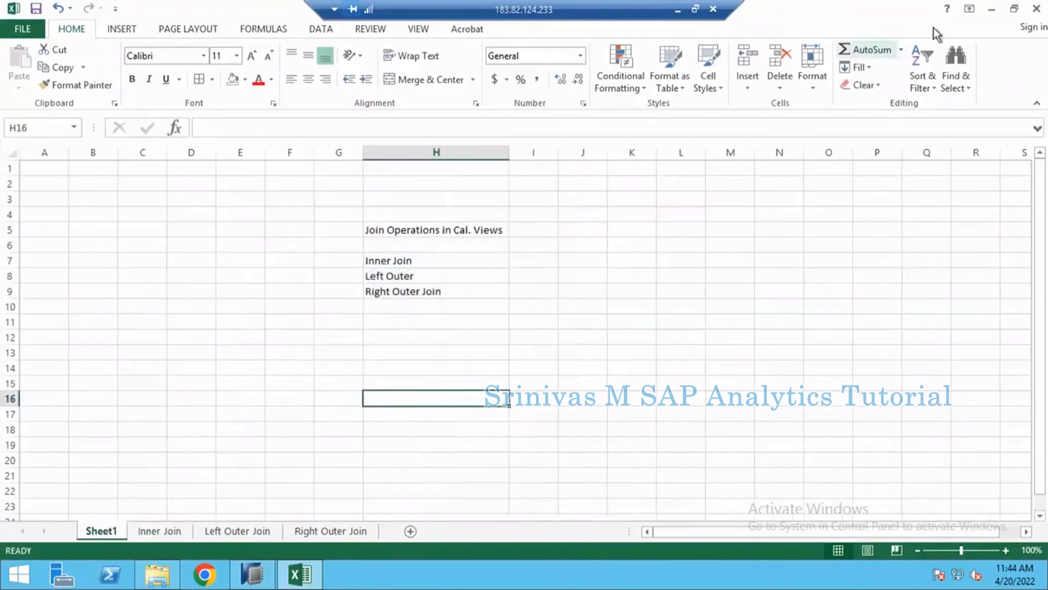
{"action": "left_click", "coordinate": [254, 575]}
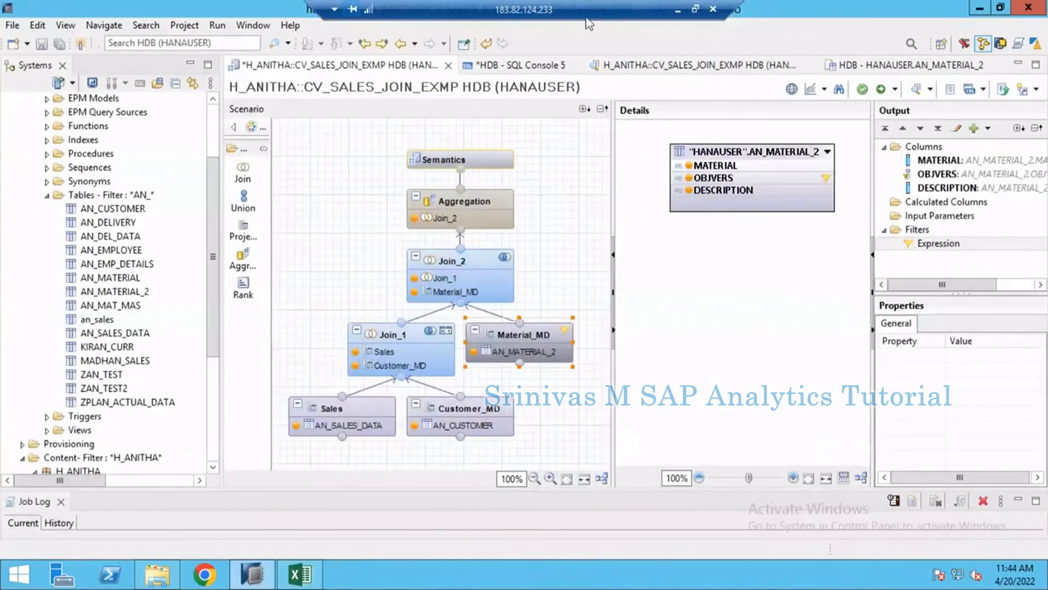